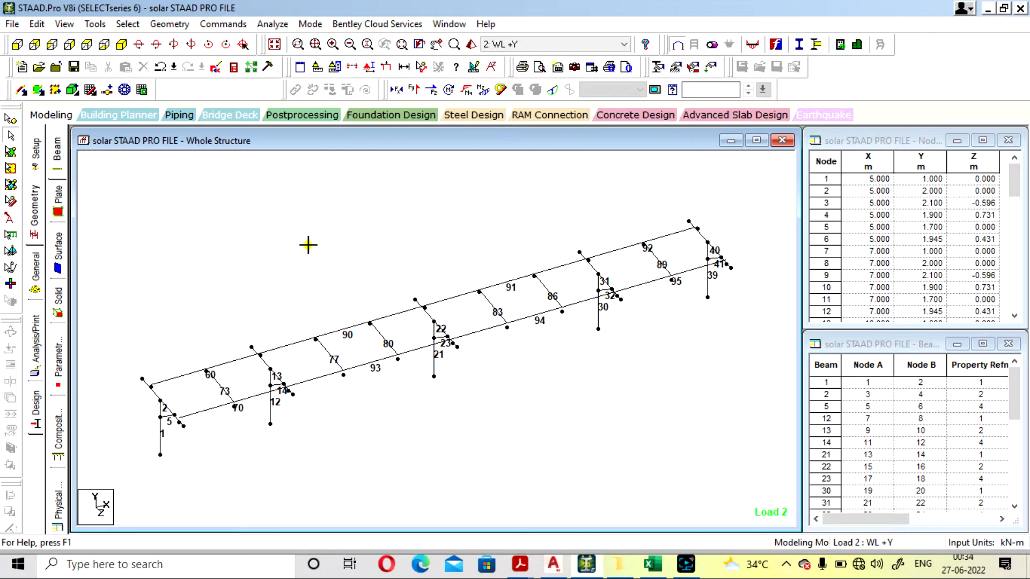
- Switch to the Excel wind load sheet and review its dead load and purlin wind load sections
click(308, 245)
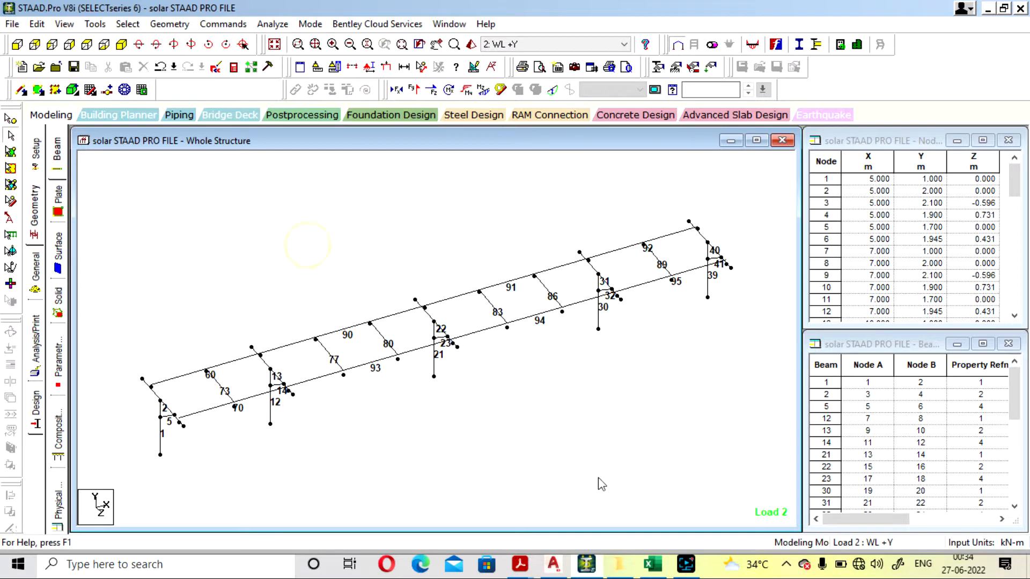
click(660, 569)
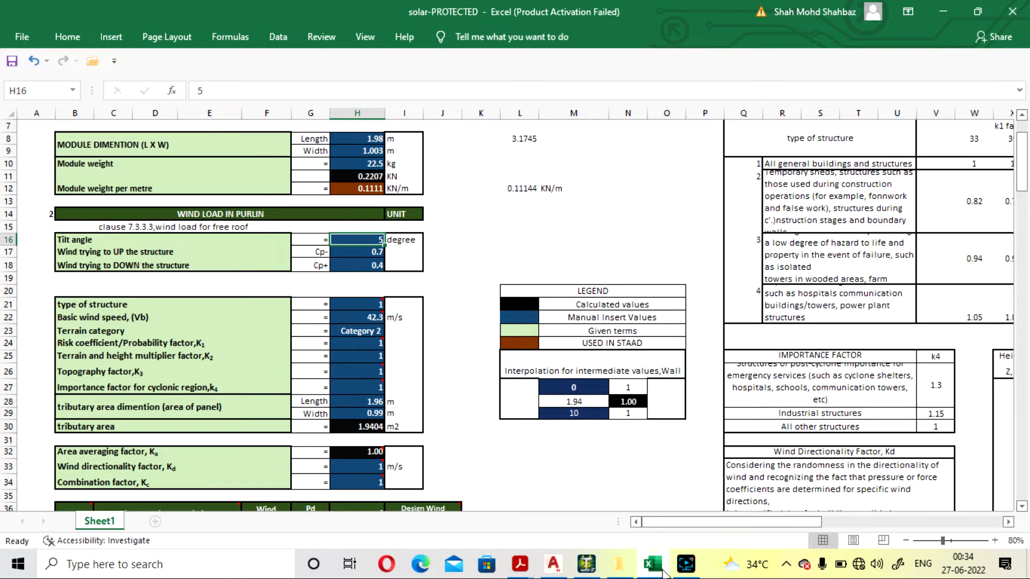
scroll(500, 303, down, 6)
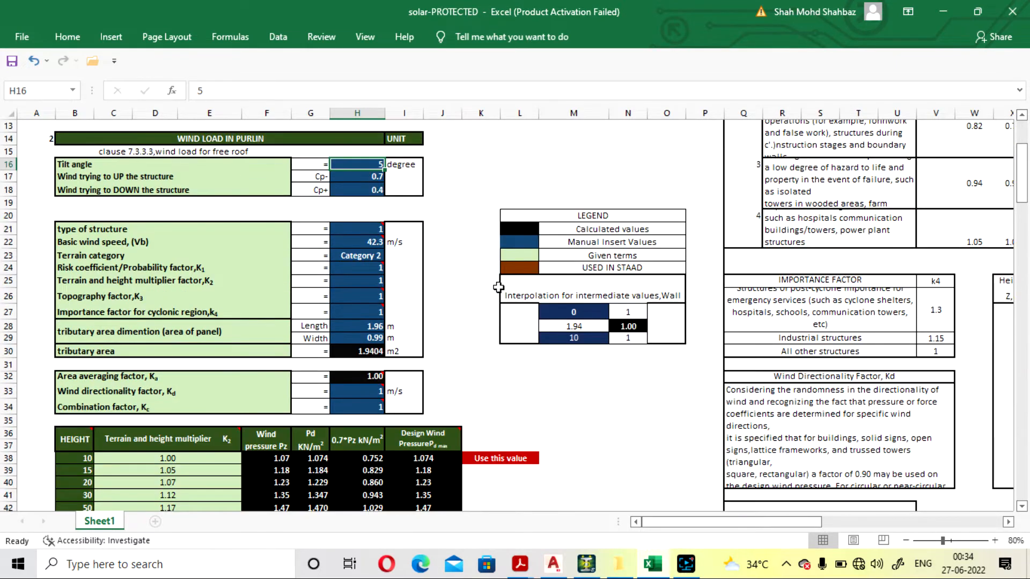
scroll(546, 372, up, 8)
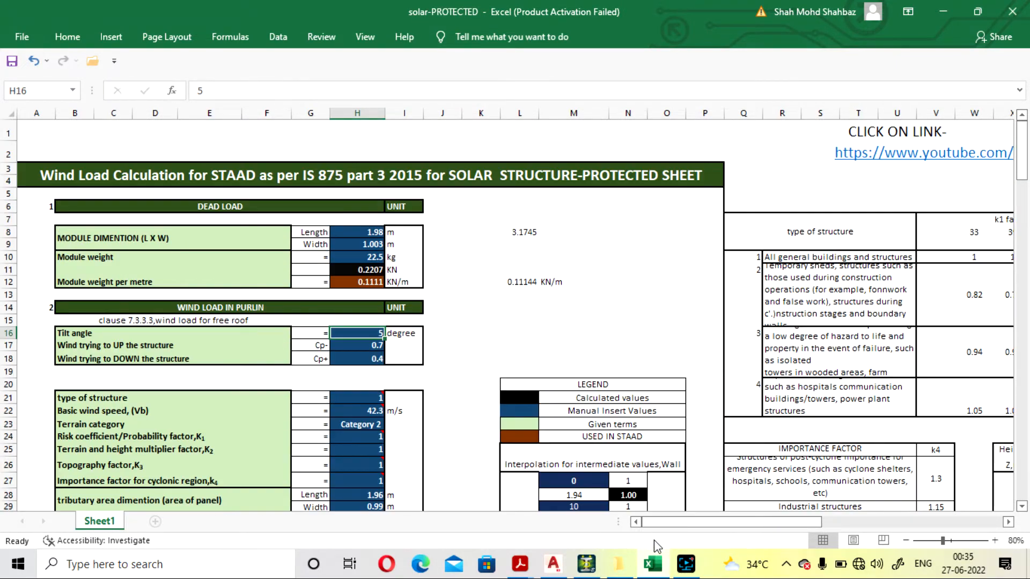
- Switch to the AutoCAD drawing and examine the solar structure's side view, plan view, purlin layout and bay dimensions
click(553, 564)
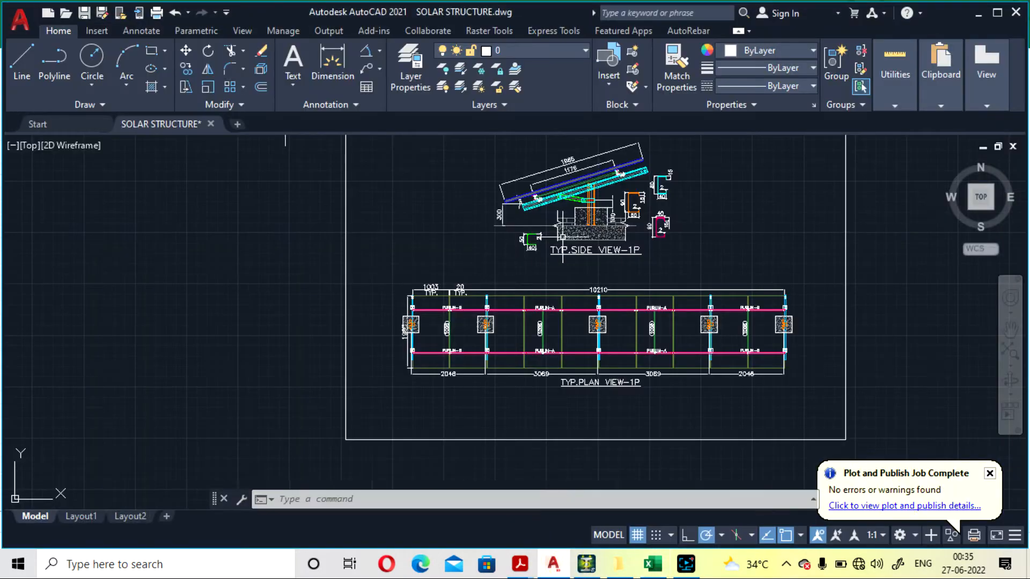
scroll(563, 228, up, 6)
scroll(563, 229, down, 3)
scroll(563, 228, down, 3)
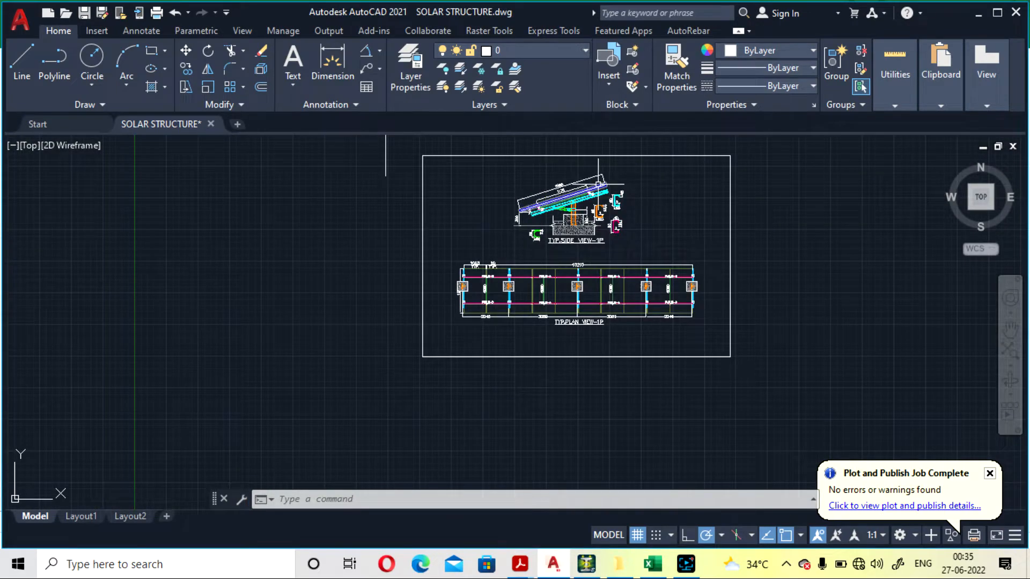
scroll(596, 184, up, 3)
scroll(596, 184, down, 1)
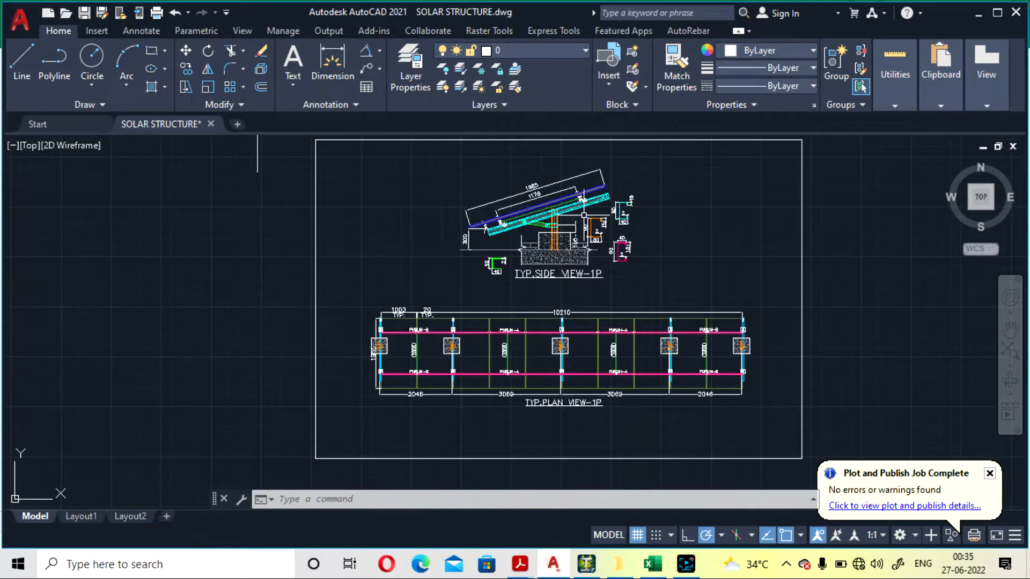
scroll(472, 369, up, 2)
scroll(474, 361, down, 4)
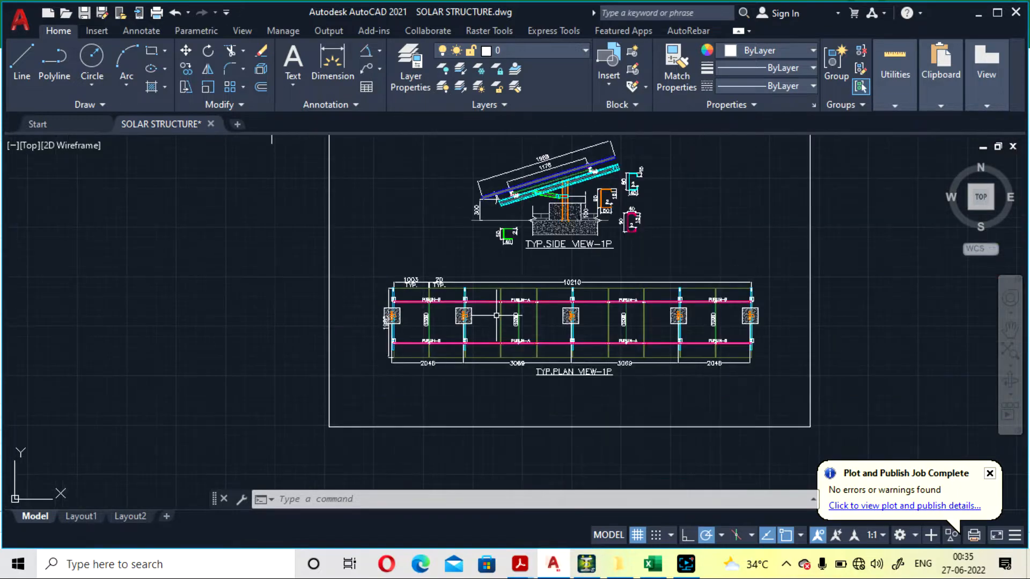
scroll(542, 214, up, 4)
scroll(542, 215, down, 4)
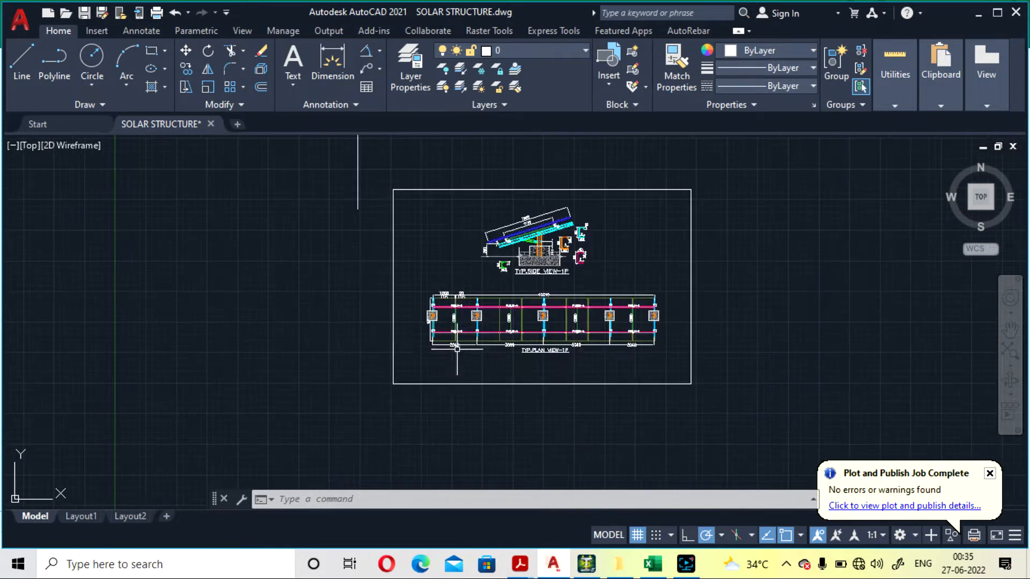
scroll(455, 333, up, 5)
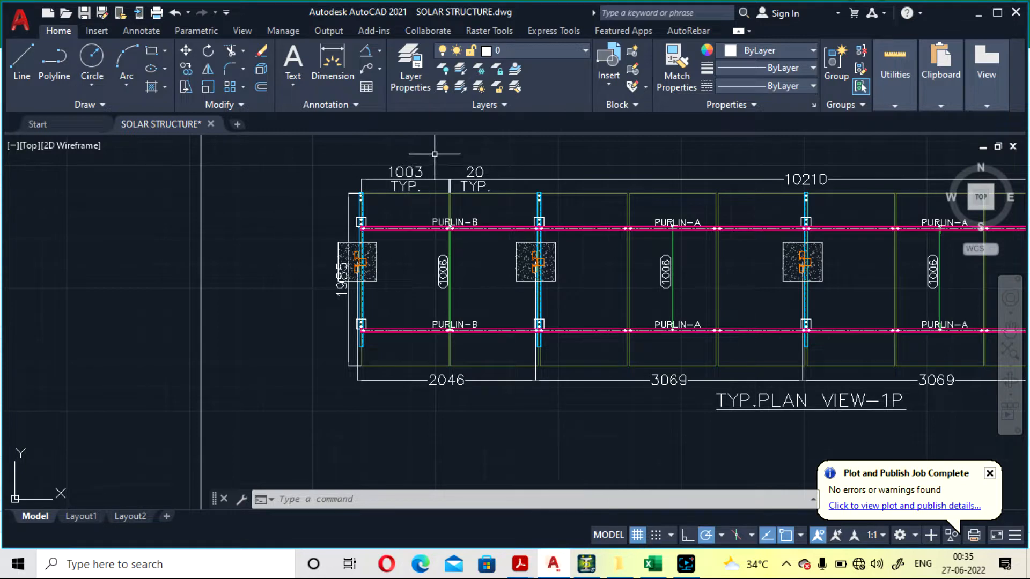
scroll(338, 307, up, 2)
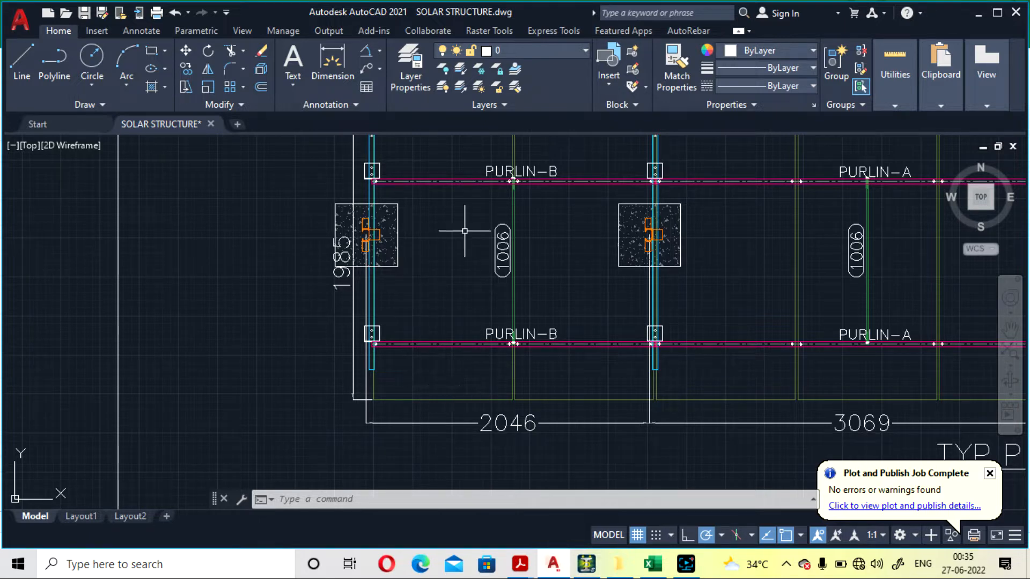
scroll(441, 283, down, 4)
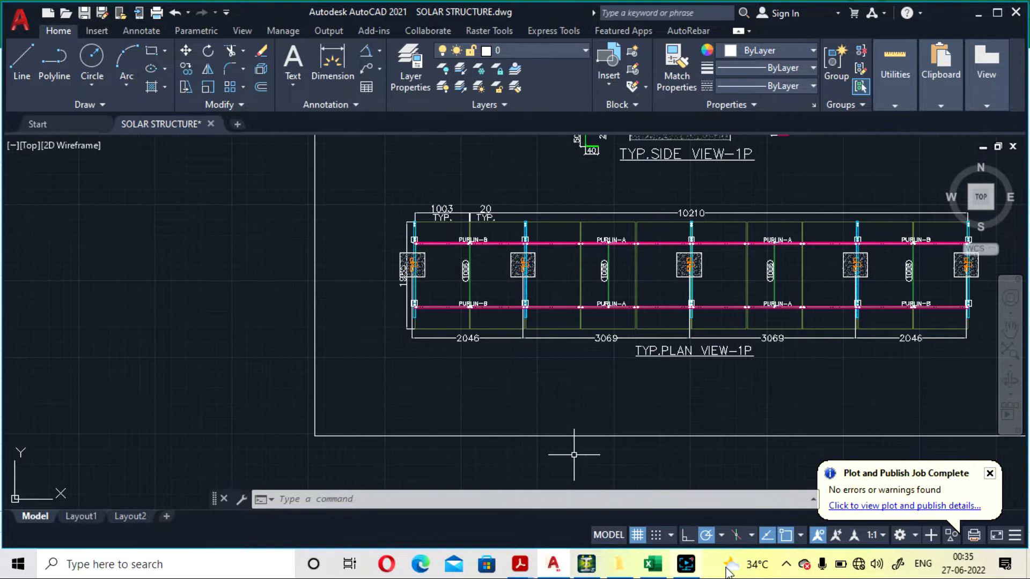
- Return to the Excel sheet and review the module dimensions, module weight and tilt angle inputs
click(648, 569)
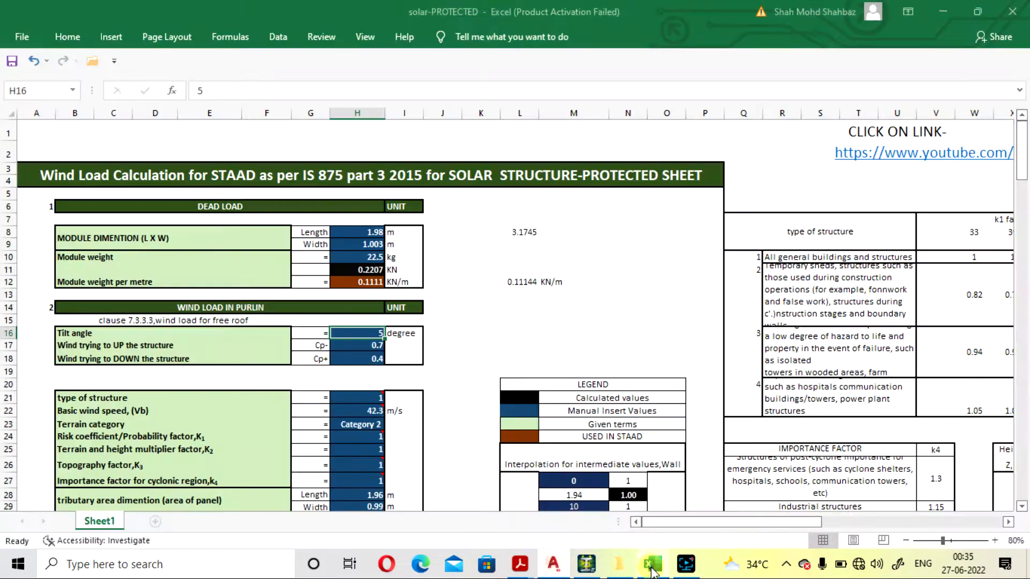
click(513, 319)
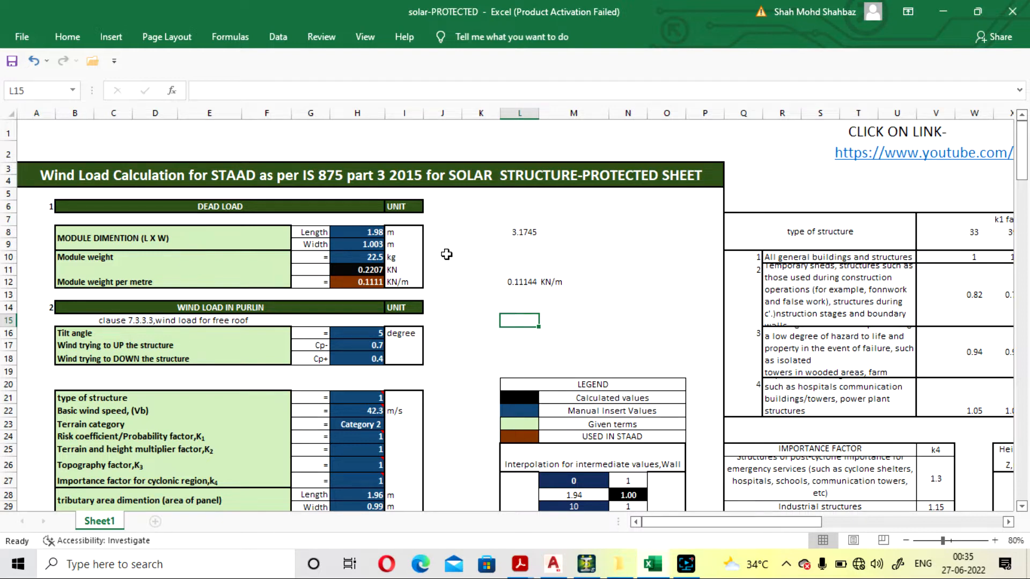
click(685, 568)
click(683, 567)
click(681, 567)
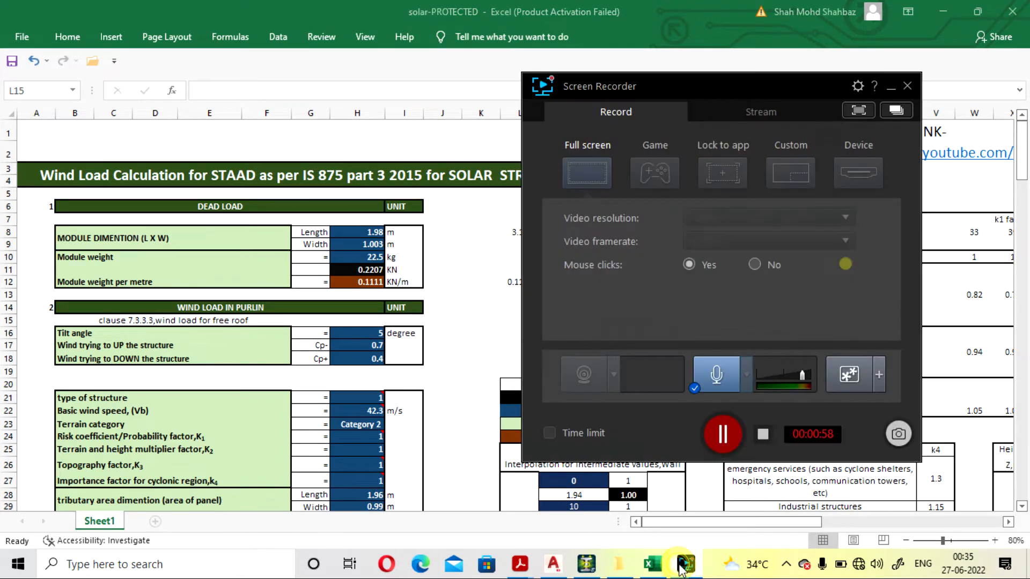
click(681, 567)
- Switch back to the AutoCAD drawing and view the typical side view and plan view together
click(651, 568)
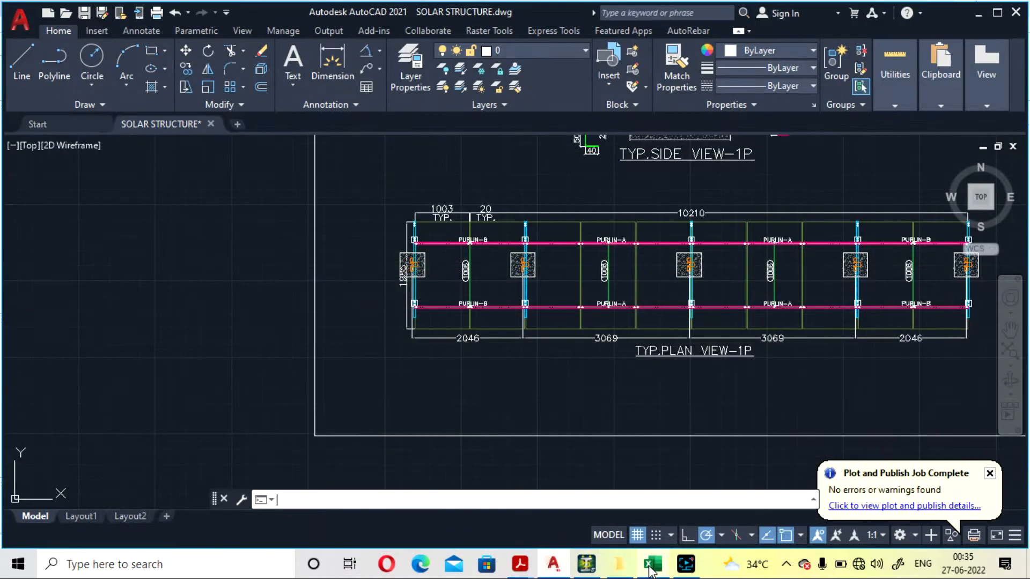
click(651, 567)
click(651, 567)
scroll(525, 378, down, 2)
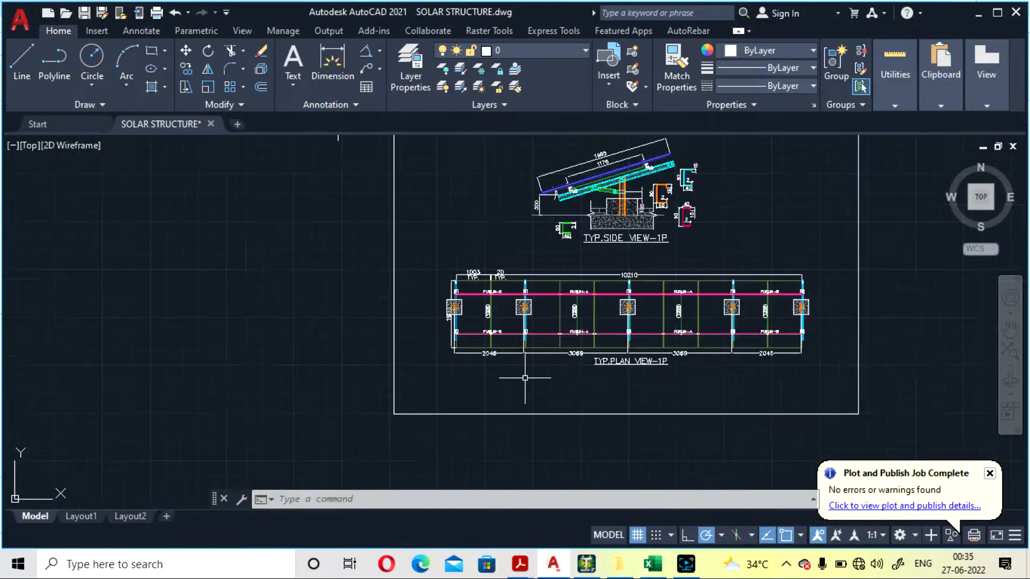
scroll(607, 197, up, 2)
scroll(497, 280, down, 2)
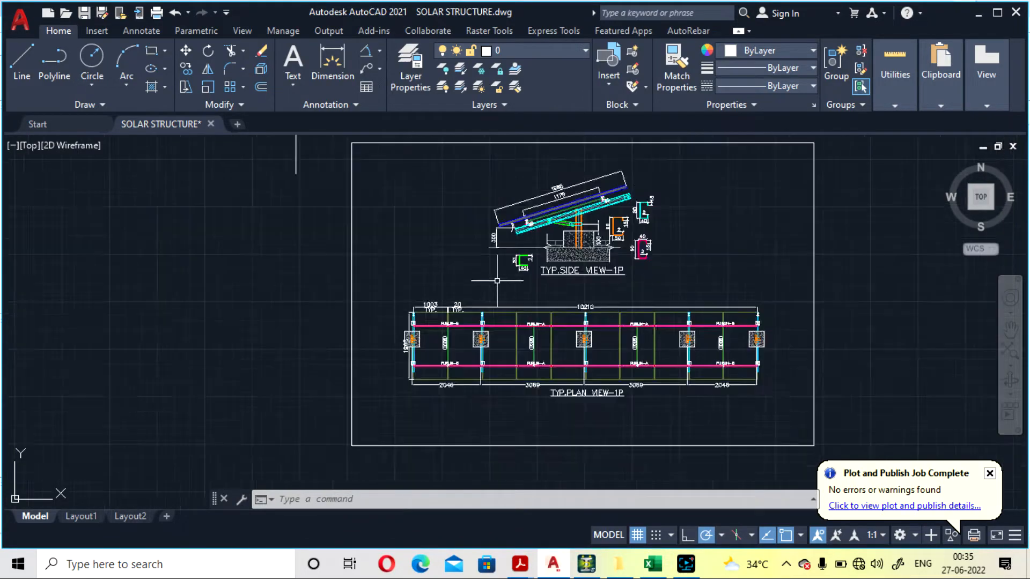
- Switch to STAAD.Pro and show the whole solar structure in isometric view
click(590, 566)
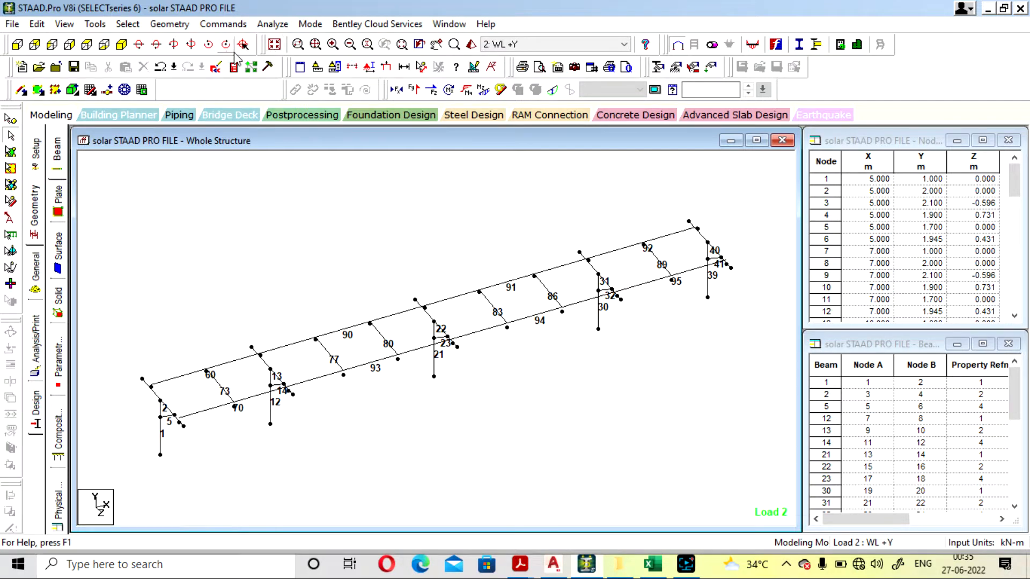
click(122, 45)
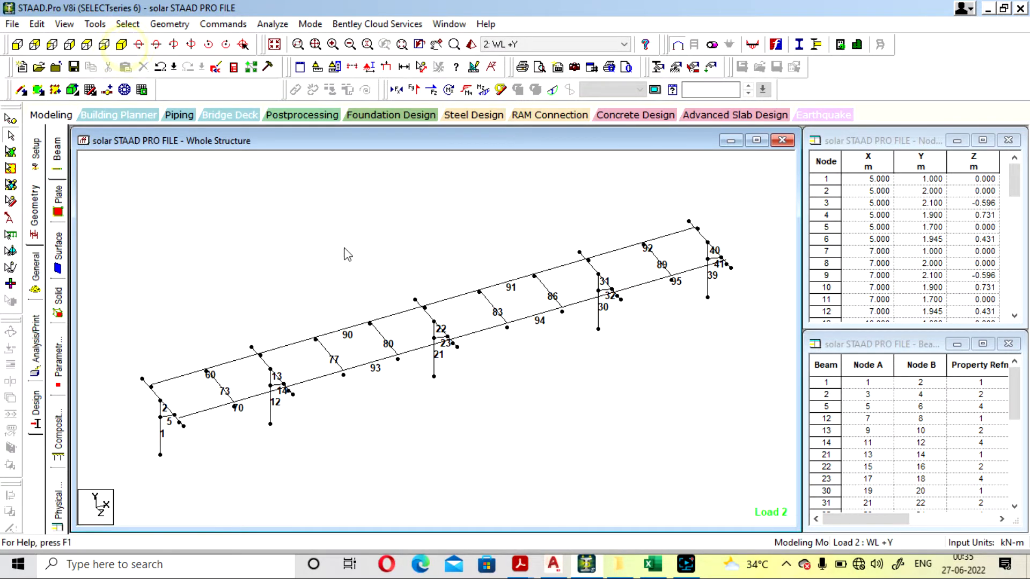
click(313, 253)
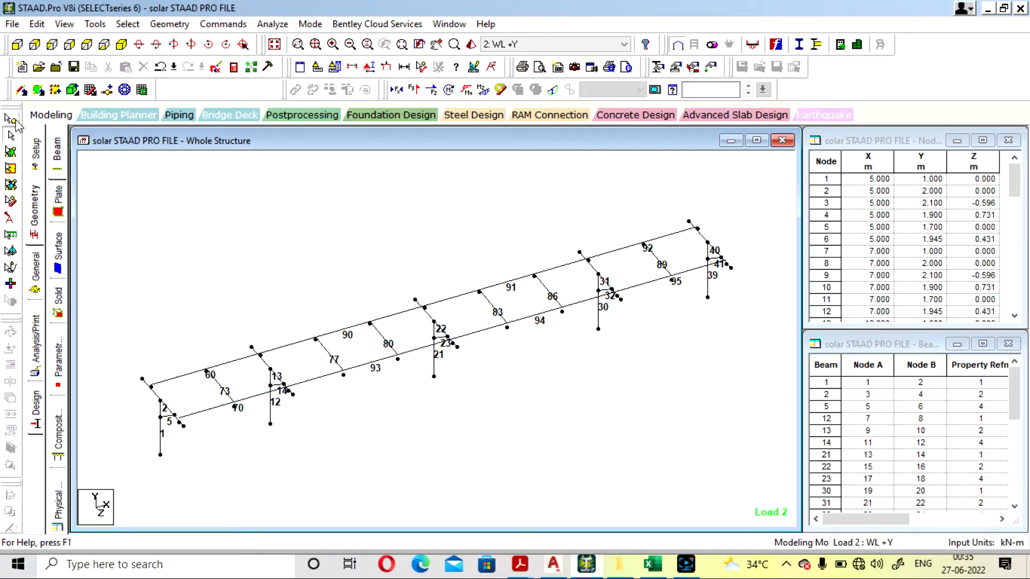
click(185, 238)
- Inspect the assigned section properties, choosing section 90CS50X2 in the list, and return to the geometry view
click(34, 281)
click(369, 240)
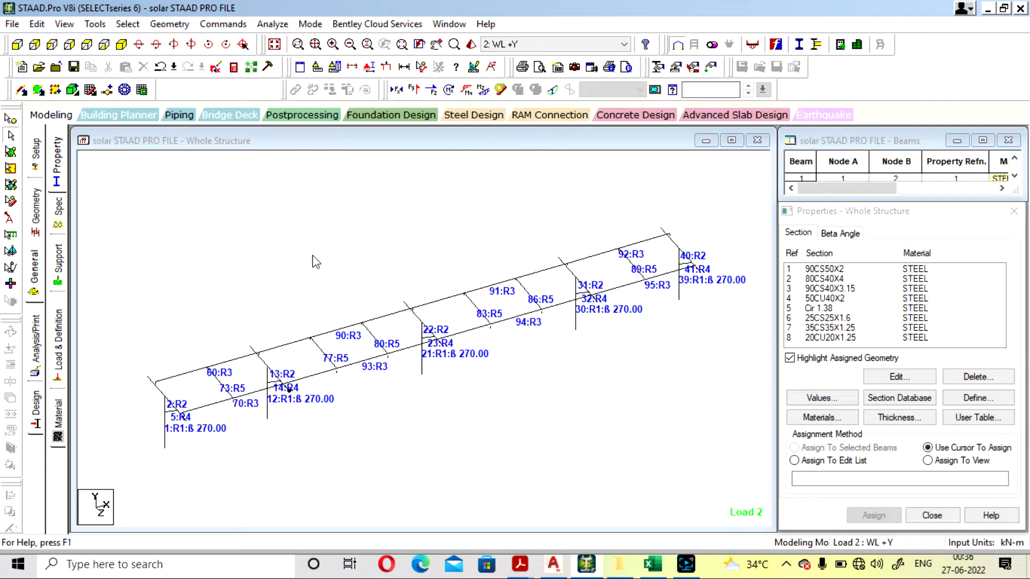
click(829, 269)
click(512, 379)
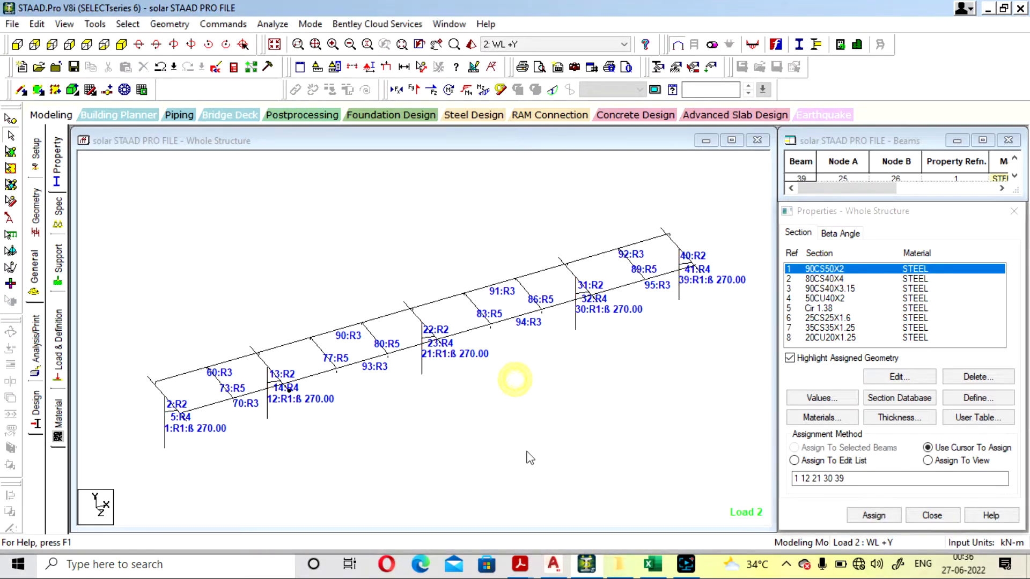
click(1014, 211)
click(36, 205)
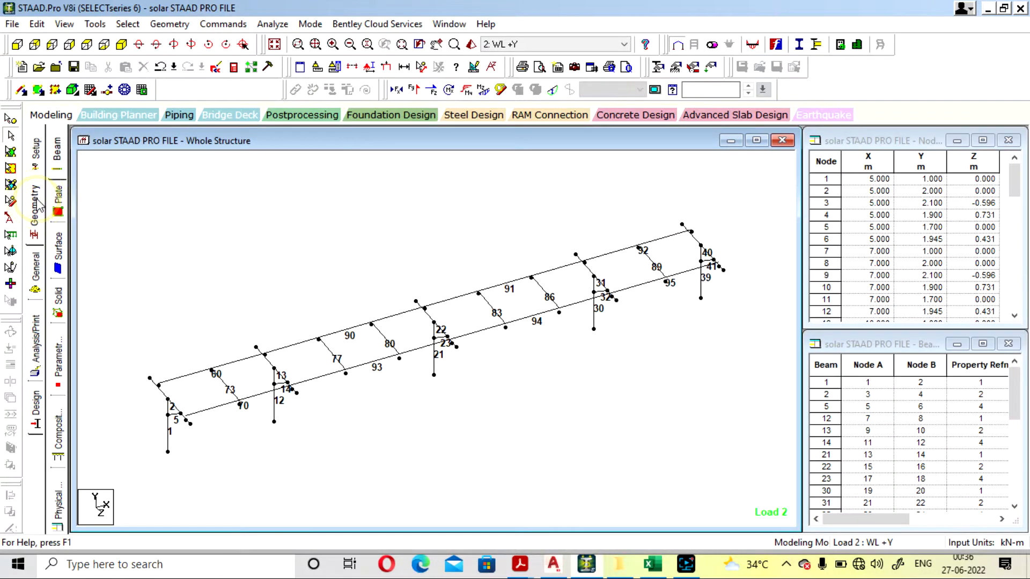
- Show the structure in side elevation and select the sloping rafter and the diagonal brace in turn to identify them
scroll(183, 484, up, 2)
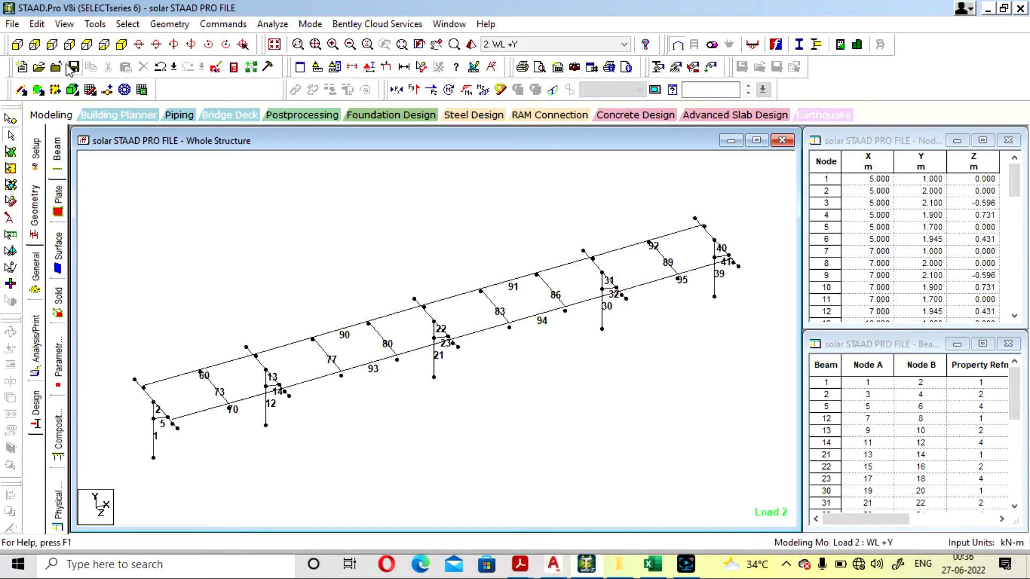
click(69, 45)
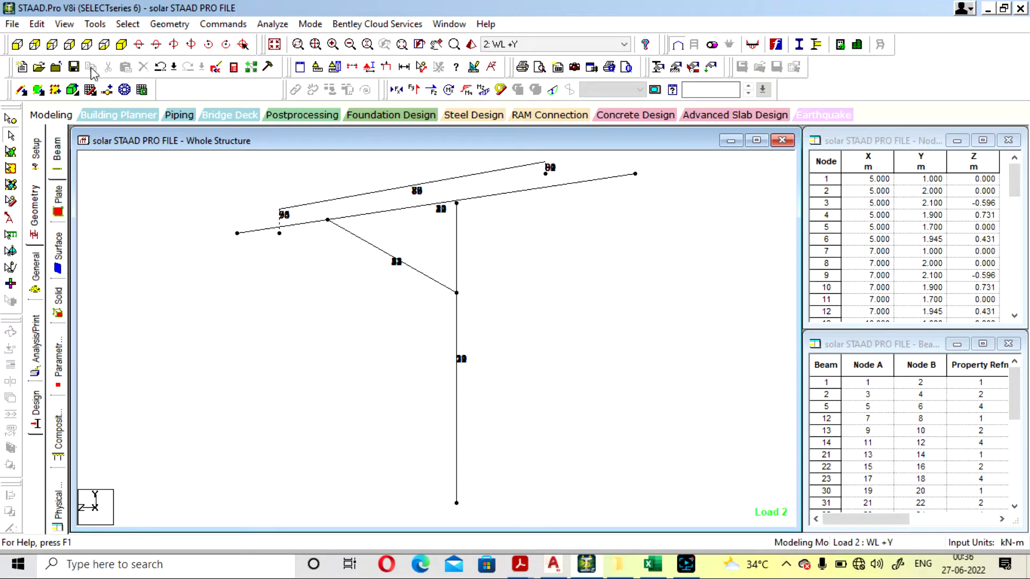
click(51, 44)
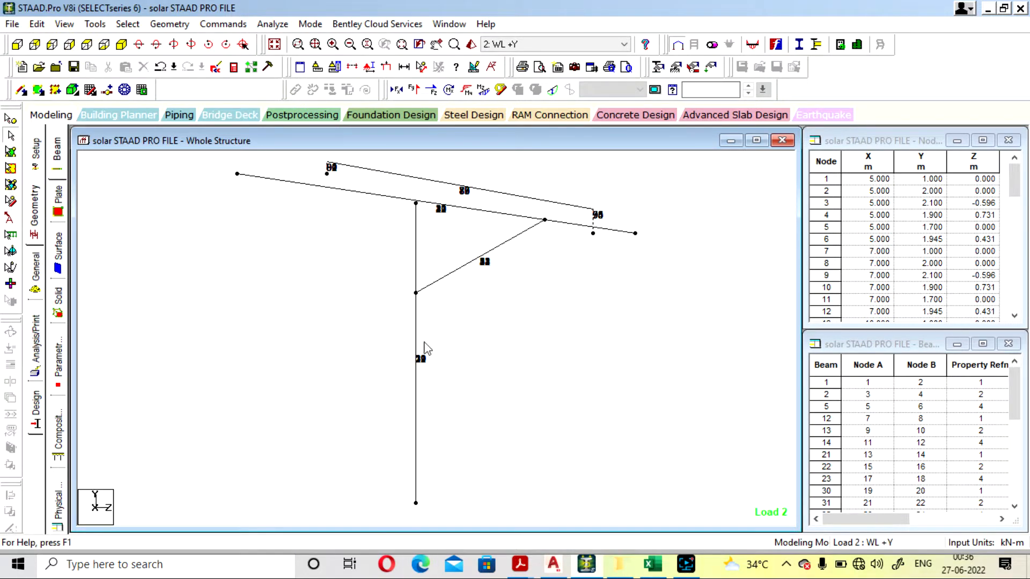
click(289, 183)
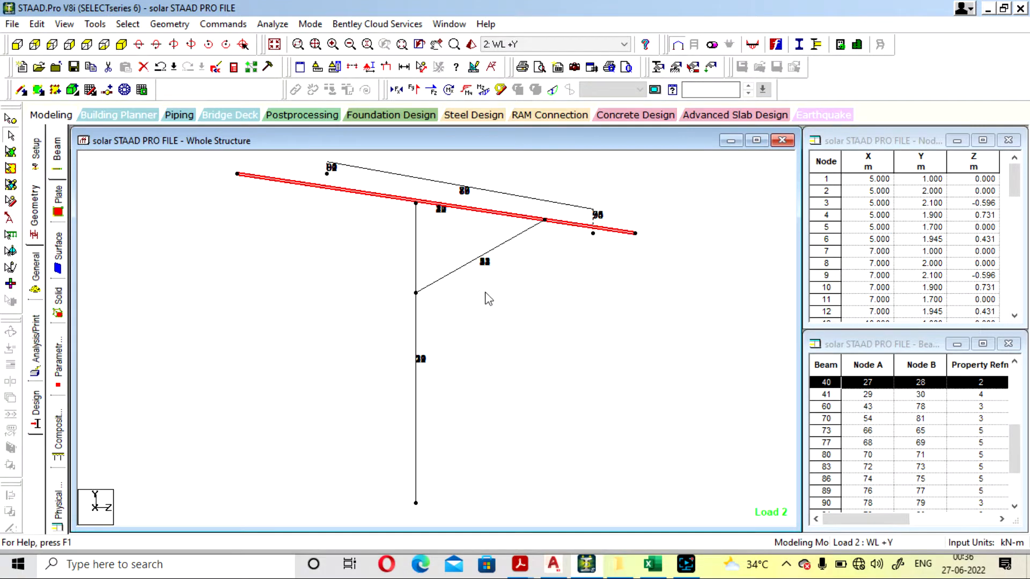
click(460, 266)
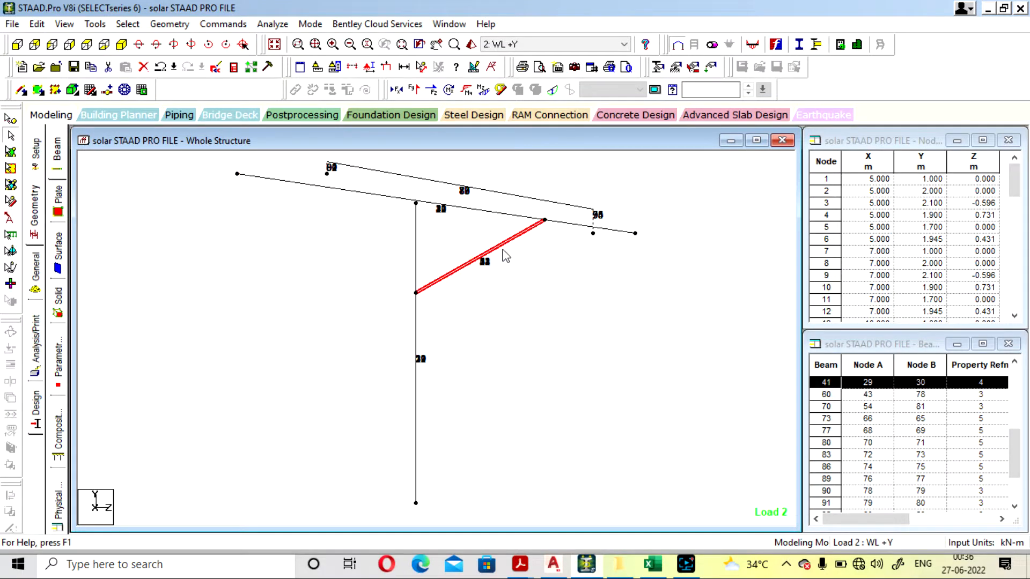
- Check the purlin support end in side elevation, selecting the rafter and the sloping members between the purlins in turn
scroll(562, 367, down, 2)
scroll(584, 180, up, 6)
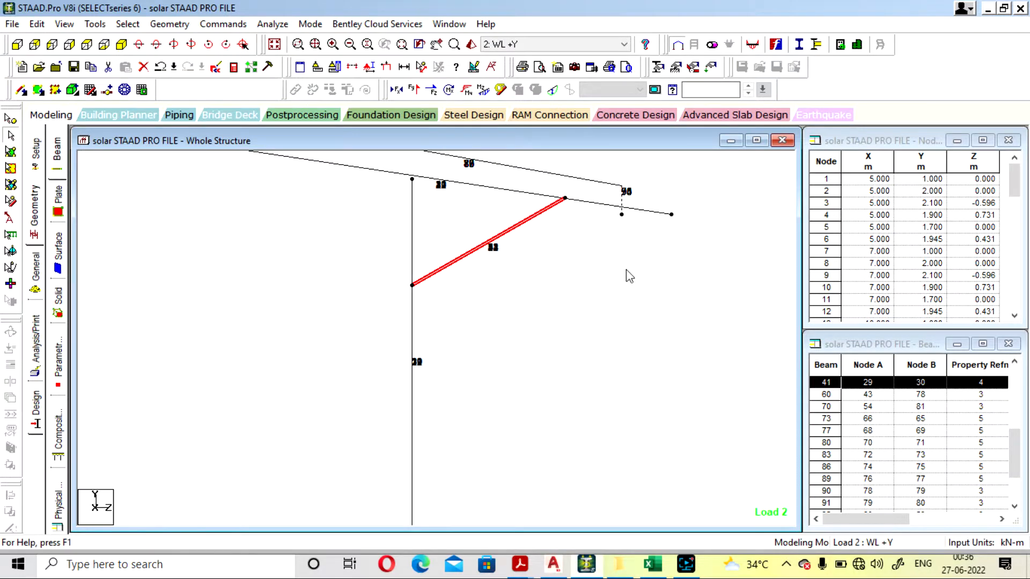
scroll(626, 270, down, 2)
scroll(561, 213, up, 1)
click(601, 211)
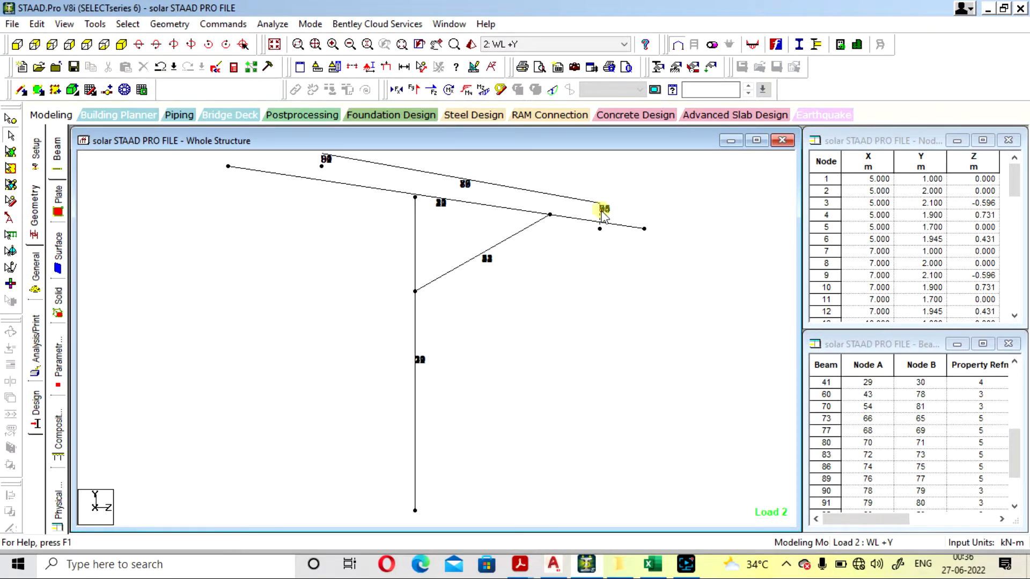
click(600, 214)
click(607, 225)
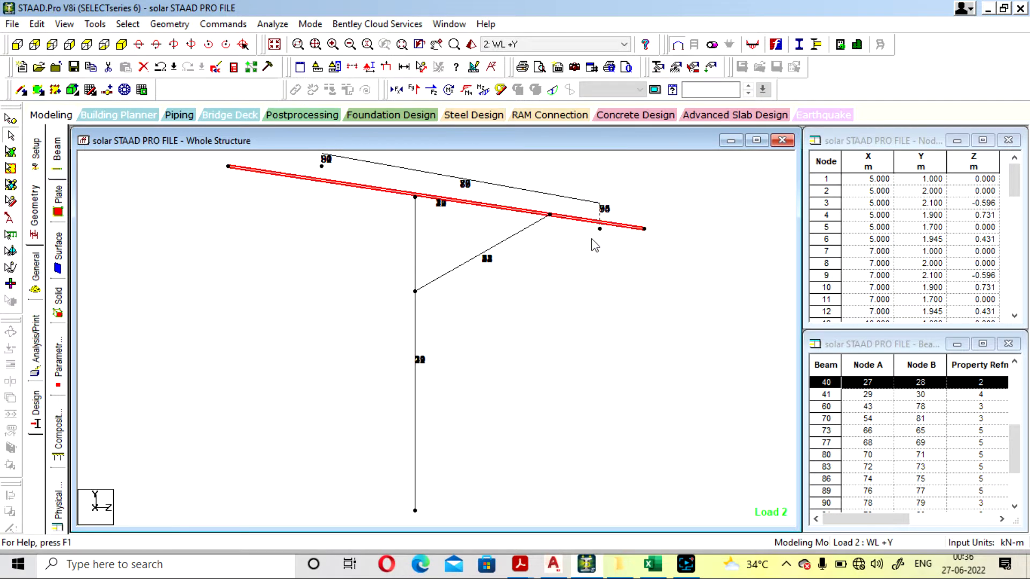
click(577, 292)
click(534, 193)
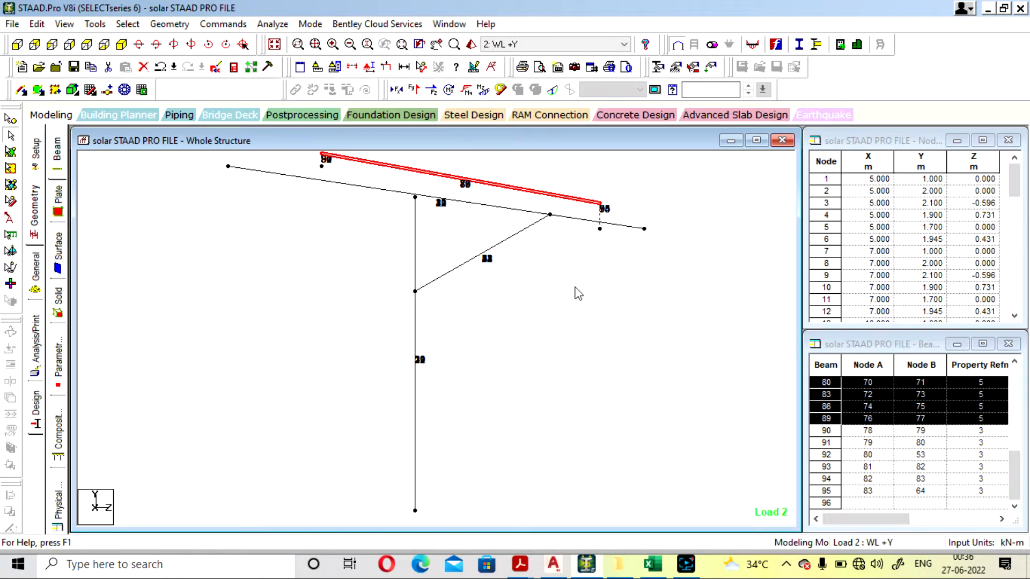
- Switch to the AutoCAD drawing and examine the purlin-to-rafter connections in the typical side view
click(554, 569)
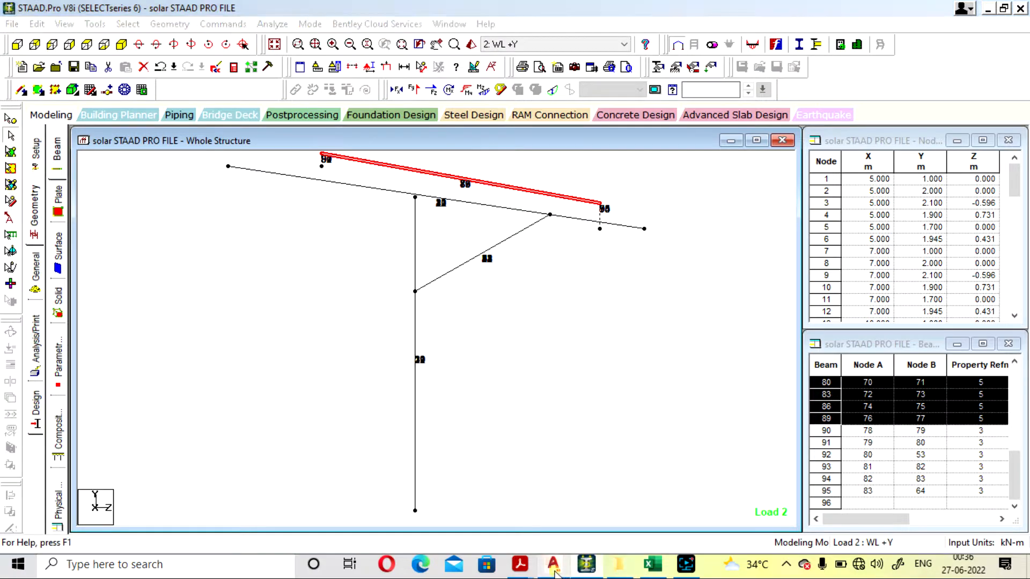
scroll(575, 207, up, 8)
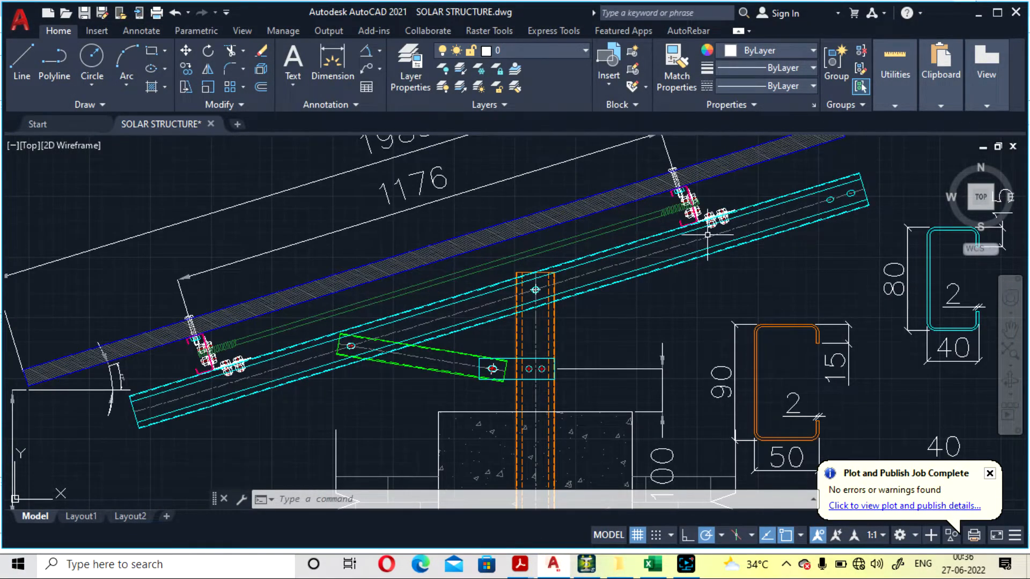
- Examine the bolted purlin cleat near the rafter's upper end and its position within the whole typical side view
scroll(682, 205, up, 2)
scroll(681, 196, down, 5)
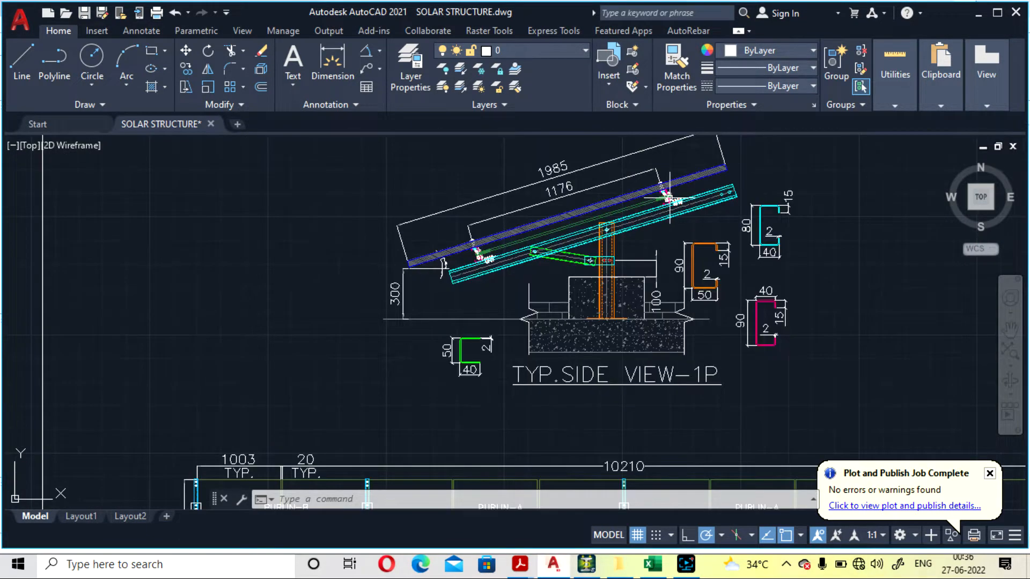
scroll(625, 173, up, 5)
scroll(625, 173, down, 5)
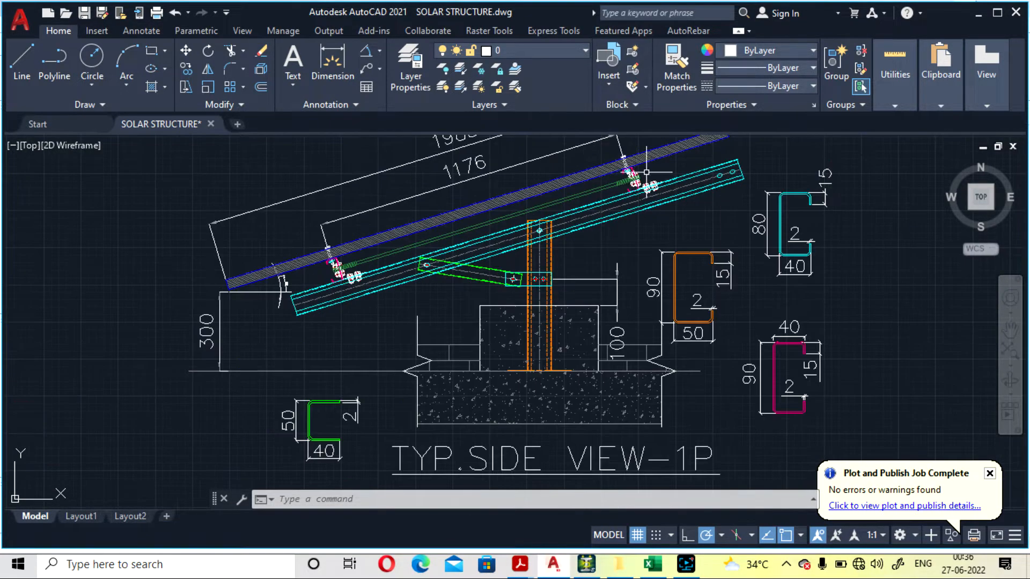
scroll(624, 171, up, 5)
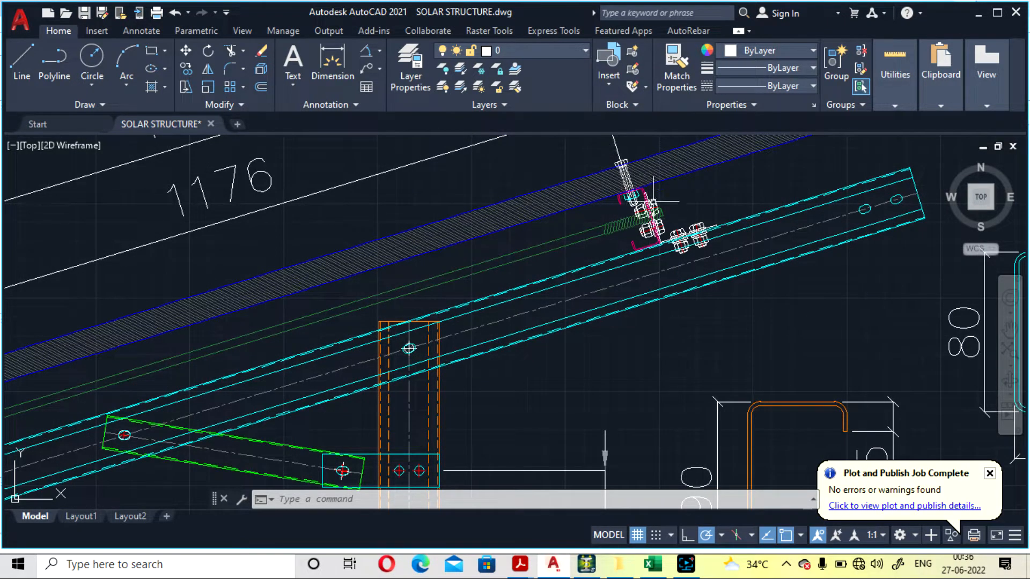
scroll(696, 217, down, 2)
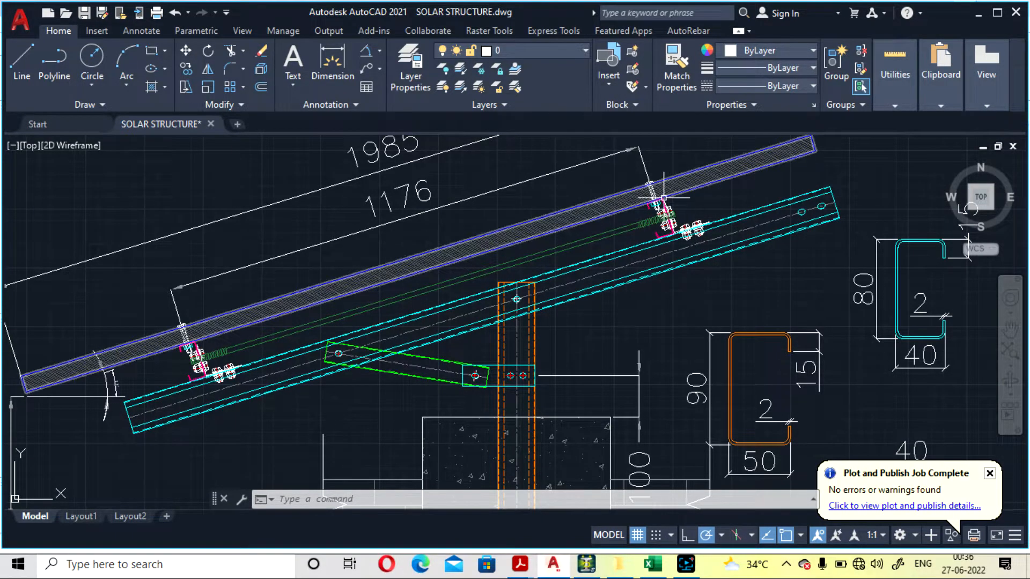
scroll(647, 204, up, 5)
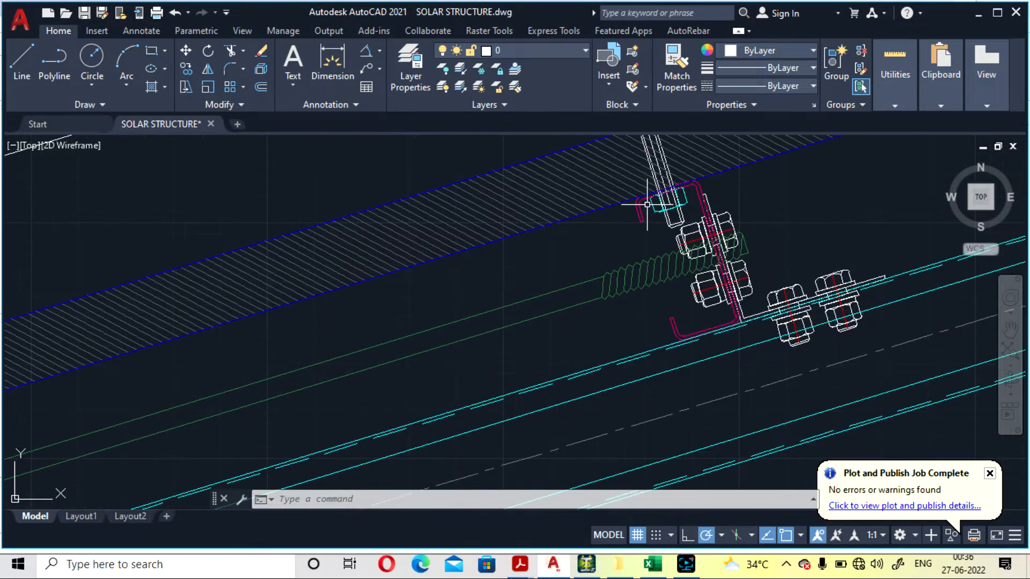
scroll(647, 205, down, 3)
scroll(697, 177, down, 4)
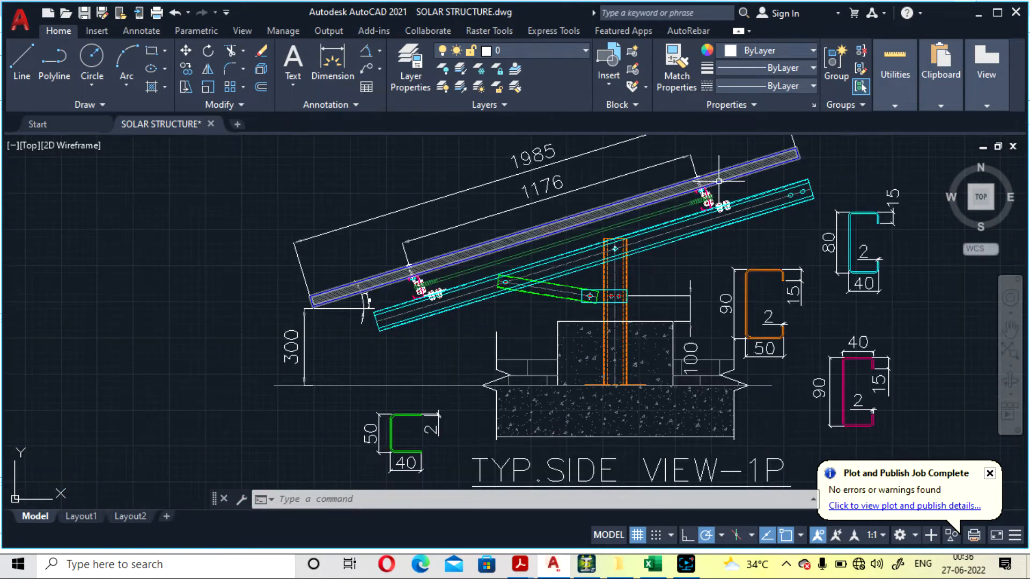
scroll(719, 166, up, 4)
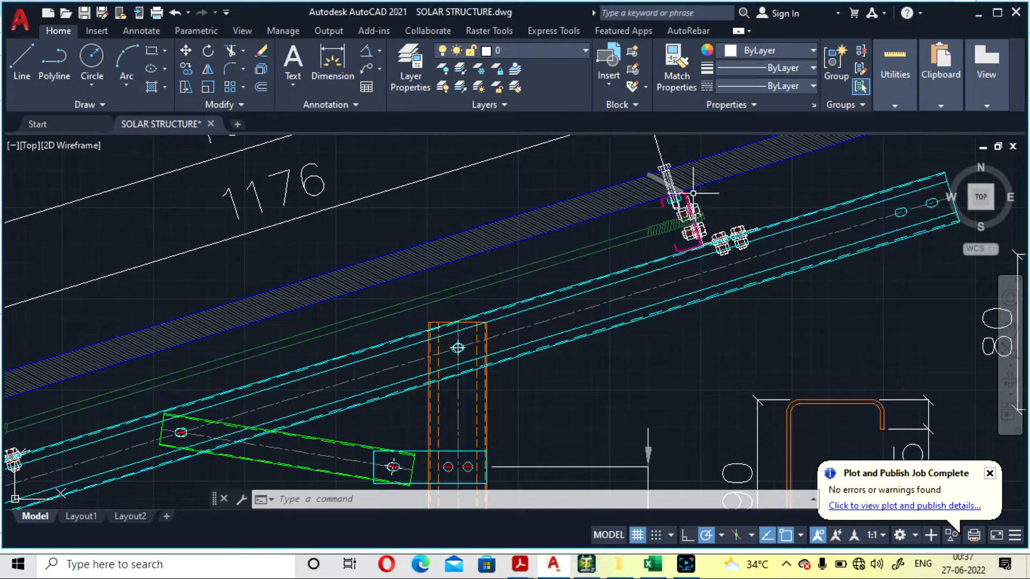
scroll(665, 174, down, 4)
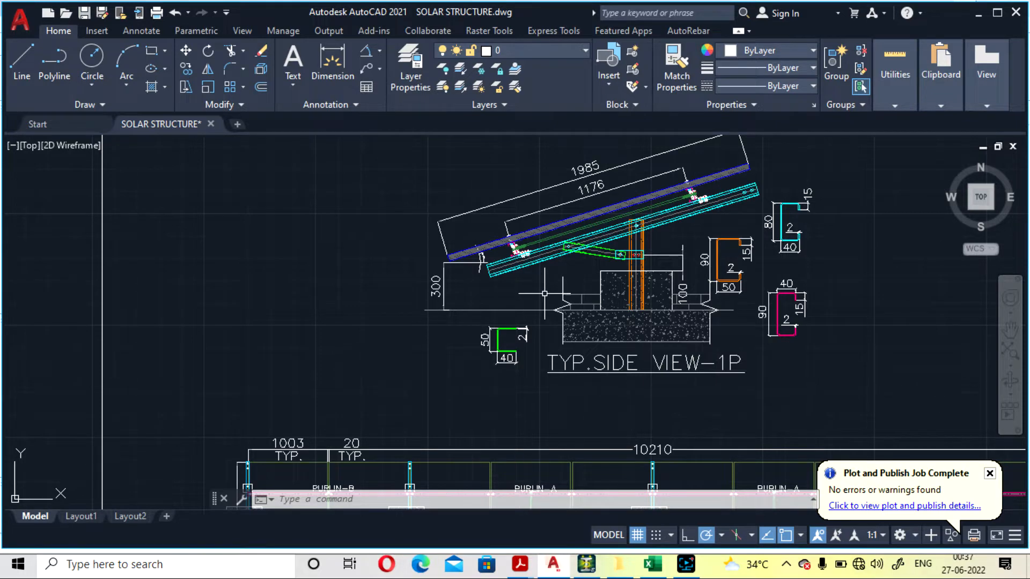
- Switch to the STAAD.Pro model, clear the selected sloping members and show the structure in isometric view
click(587, 571)
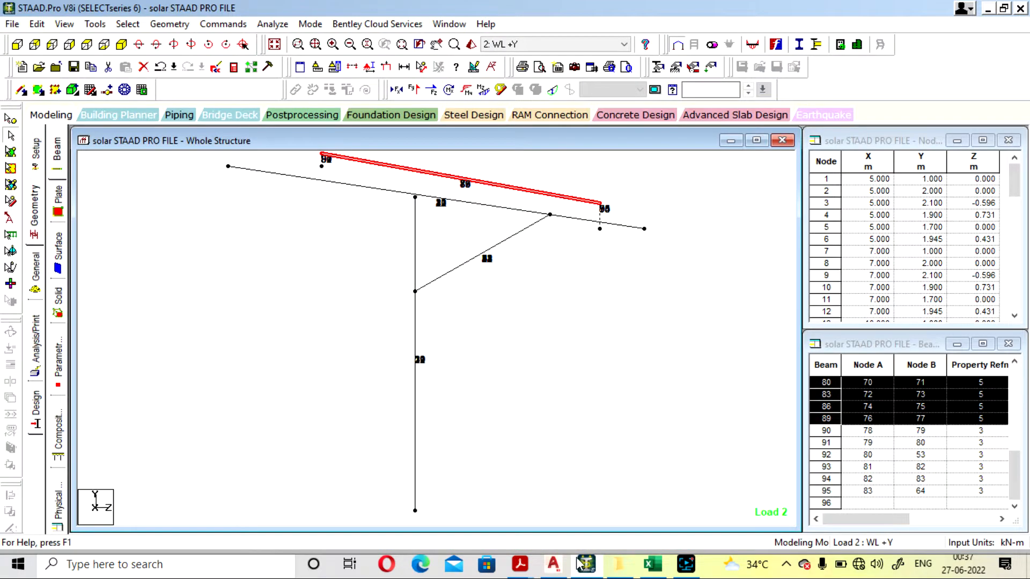
click(563, 318)
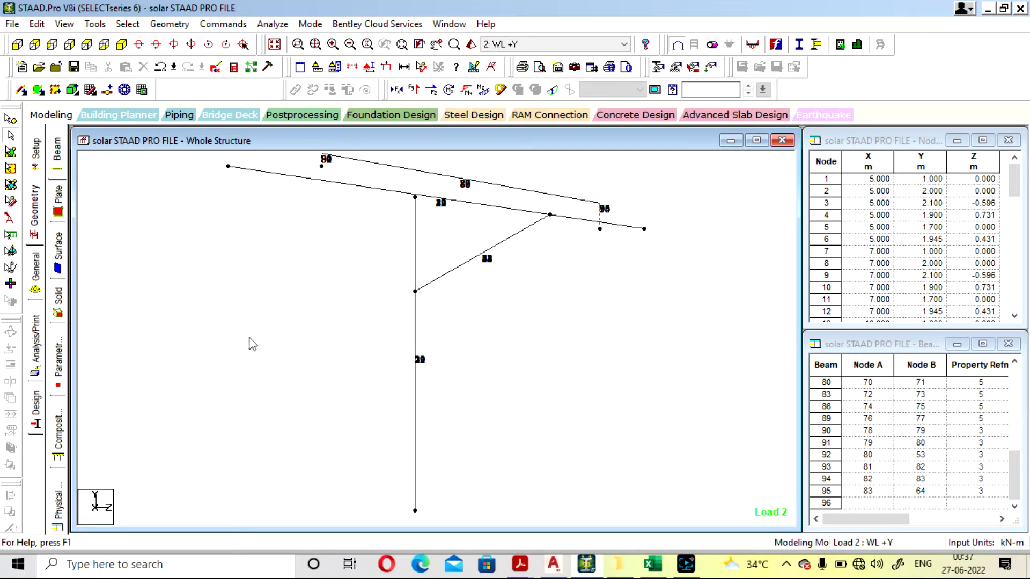
scroll(324, 333, down, 3)
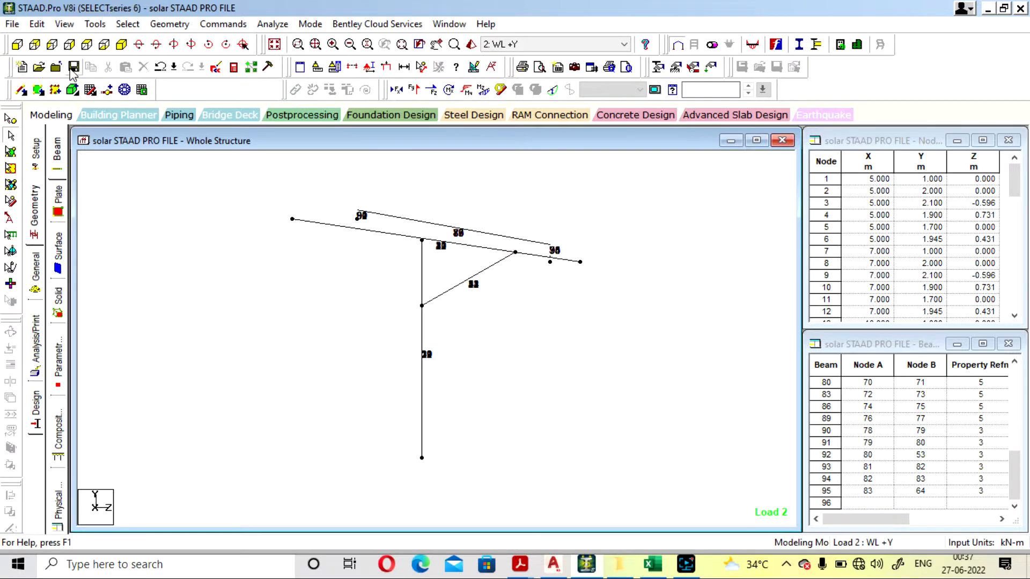
click(120, 47)
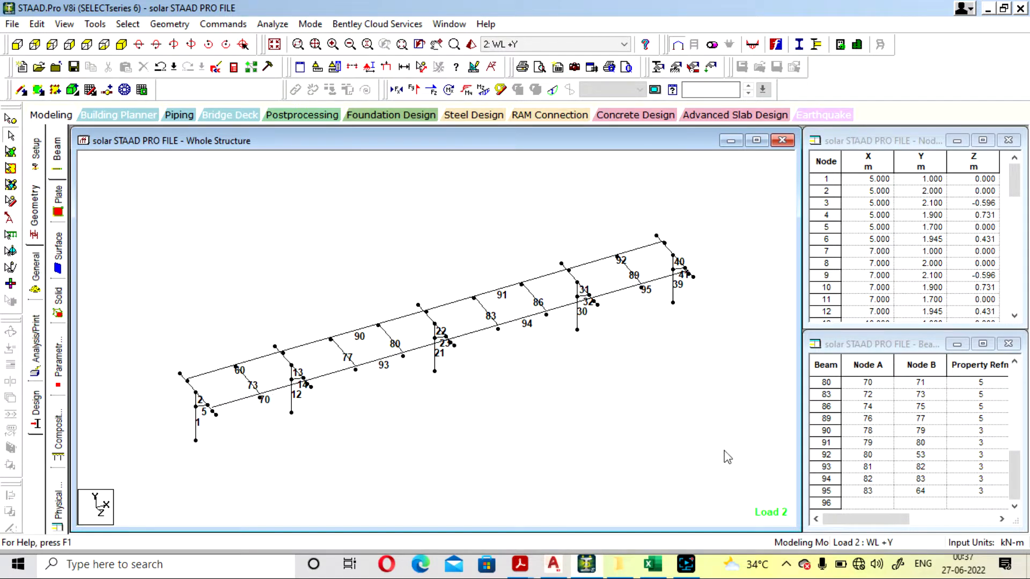
- Switch to the AutoCAD drawing and examine the purlins and column spacings in the typical plan view
click(553, 563)
scroll(498, 375, down, 5)
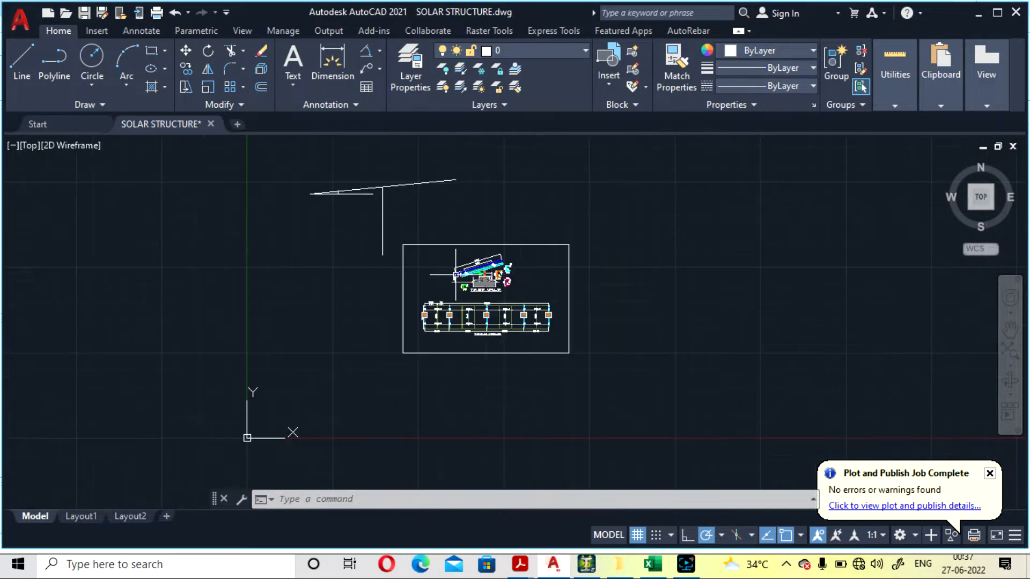
scroll(450, 315, up, 10)
scroll(460, 299, down, 4)
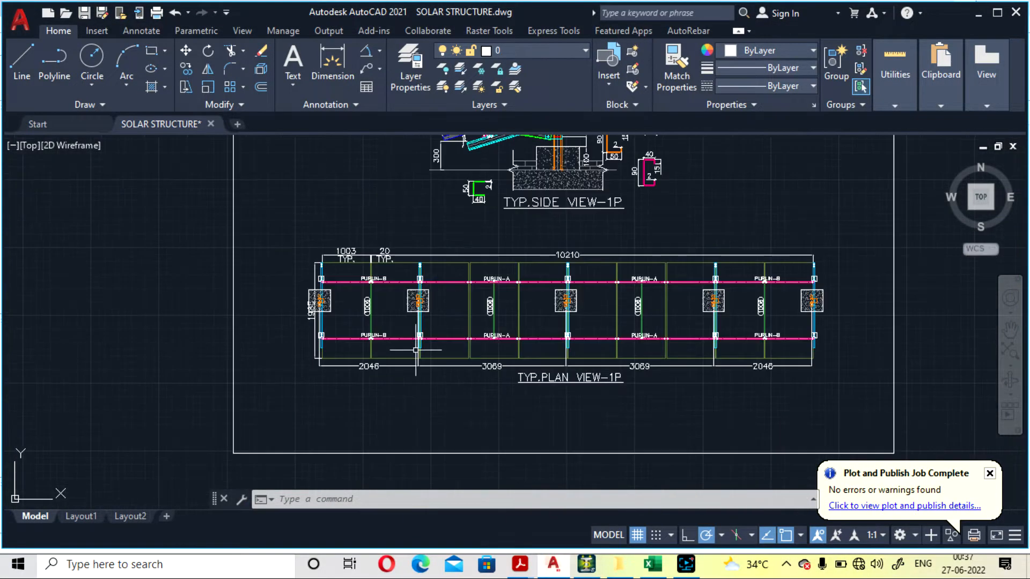
scroll(369, 371, up, 4)
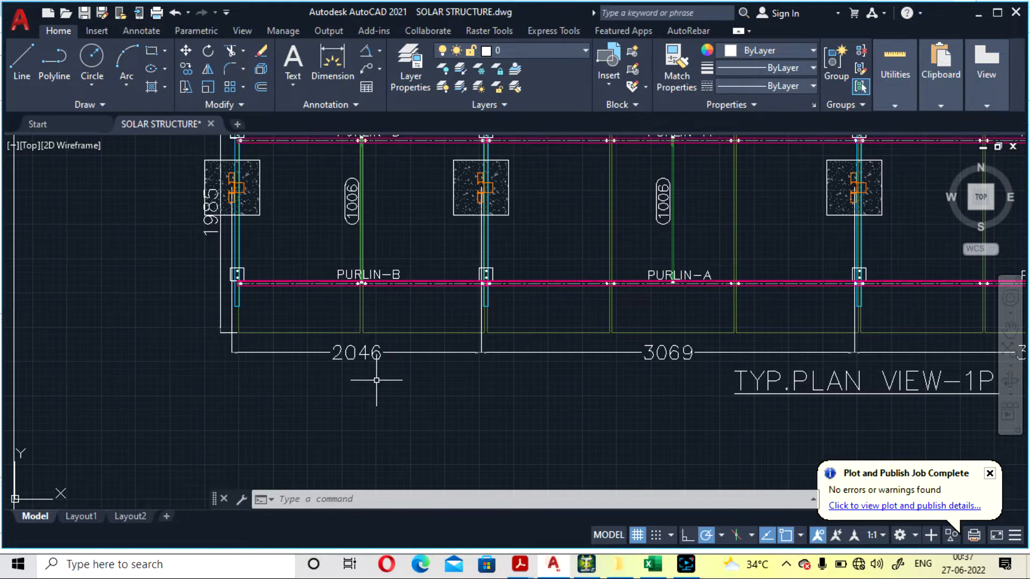
scroll(343, 365, down, 2)
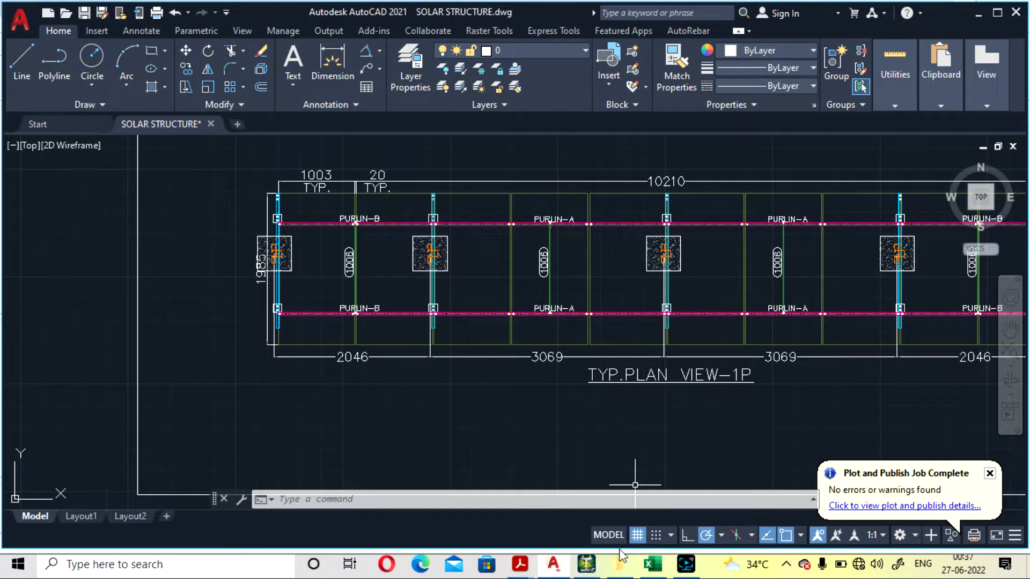
- Switch to the STAAD.Pro model, select the middle frame's rafter to identify it, and clear the selection
click(588, 566)
click(450, 342)
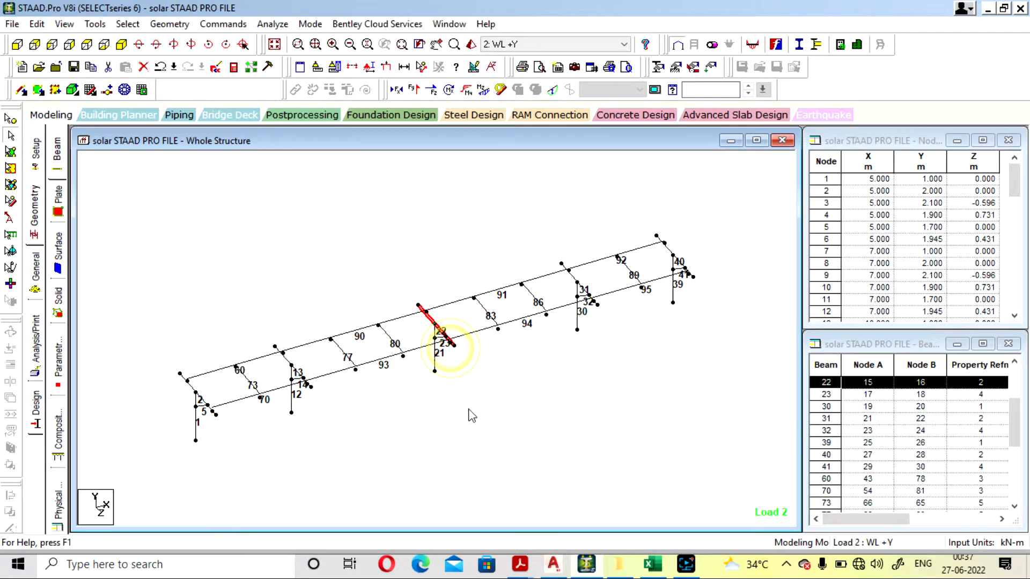
click(478, 410)
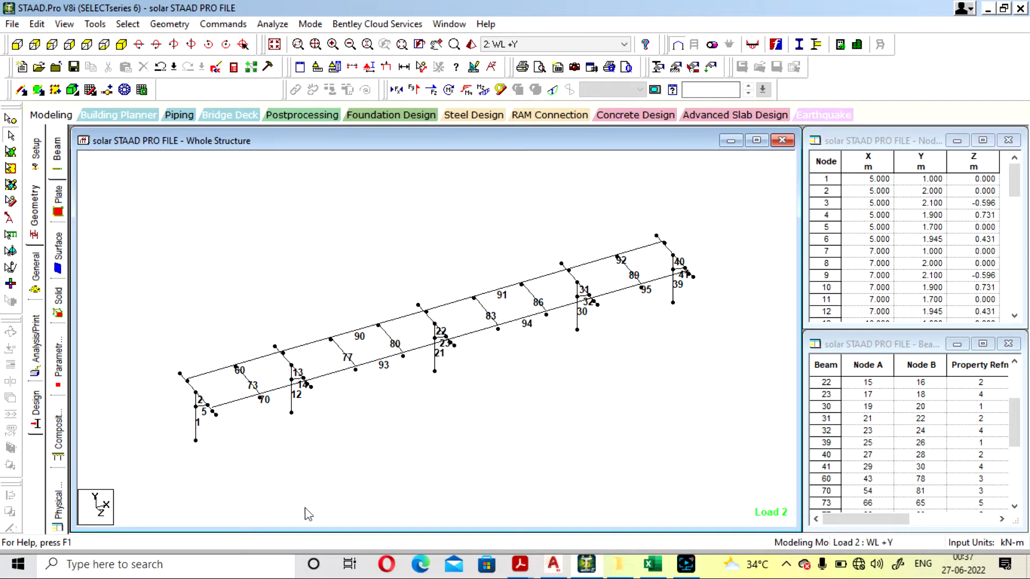
- Switch to the AutoCAD drawing and review the full plan view together with the side view
click(557, 568)
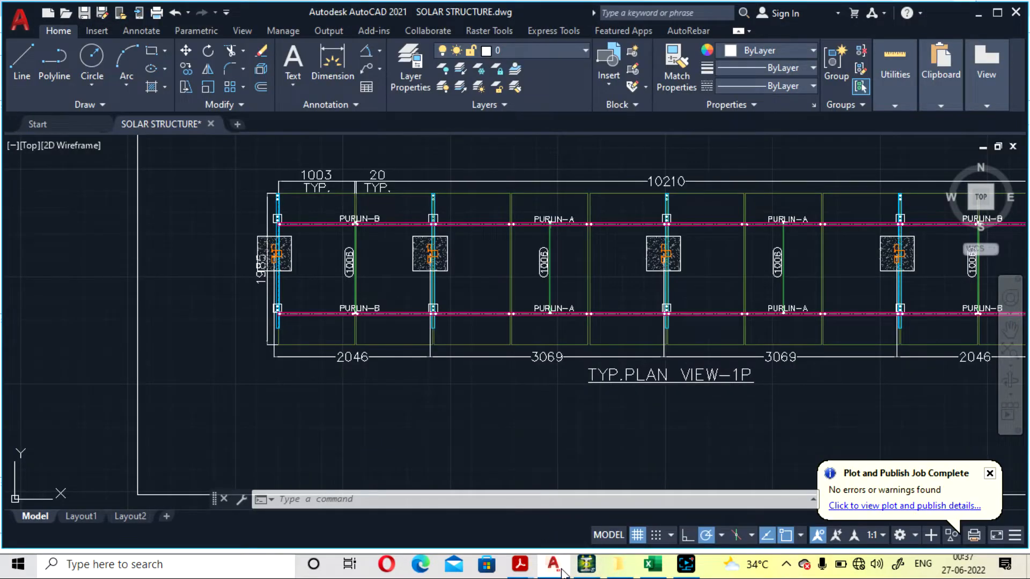
scroll(449, 257, down, 4)
scroll(417, 263, up, 2)
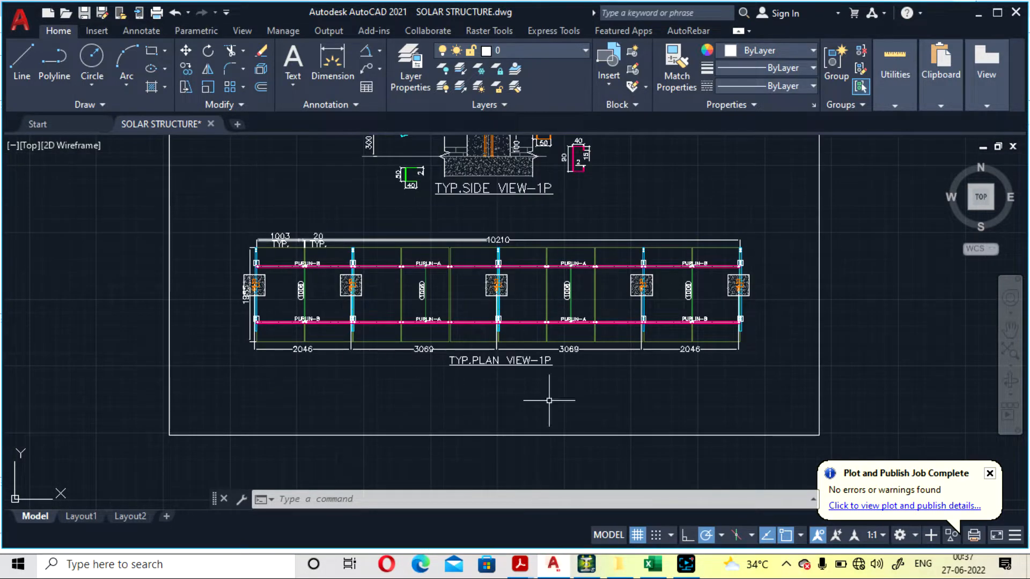
scroll(609, 344, down, 2)
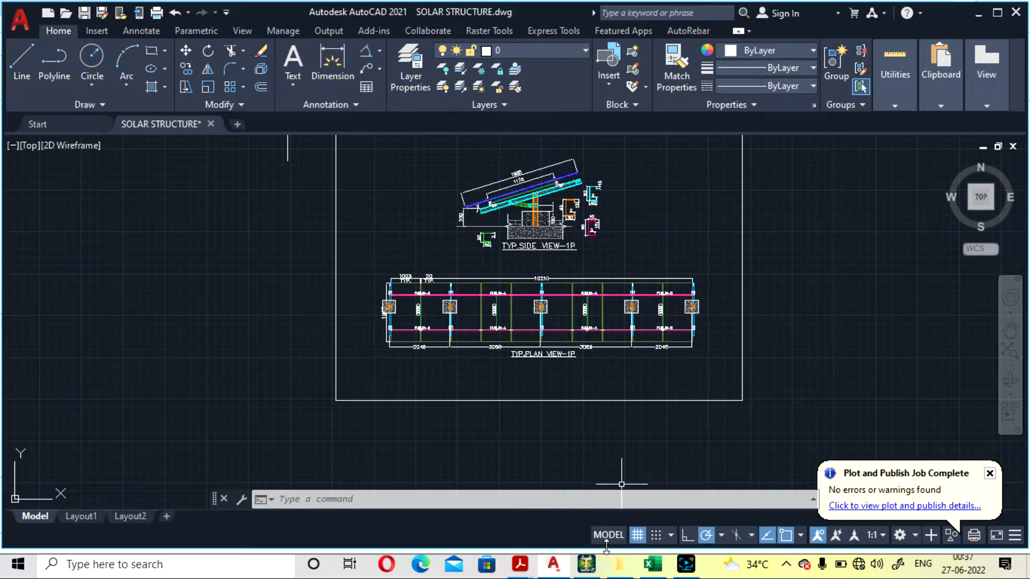
- Return to the STAAD.Pro model, select the first two upper purlin spans in turn to identify them, and clear the selection
click(586, 564)
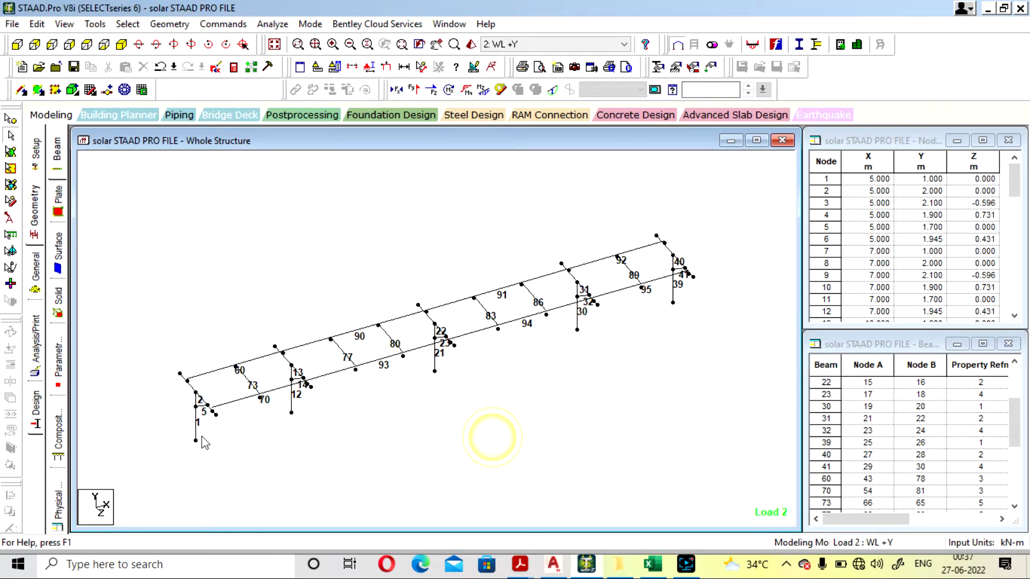
scroll(228, 358, up, 4)
scroll(362, 237, down, 3)
scroll(362, 237, down, 1)
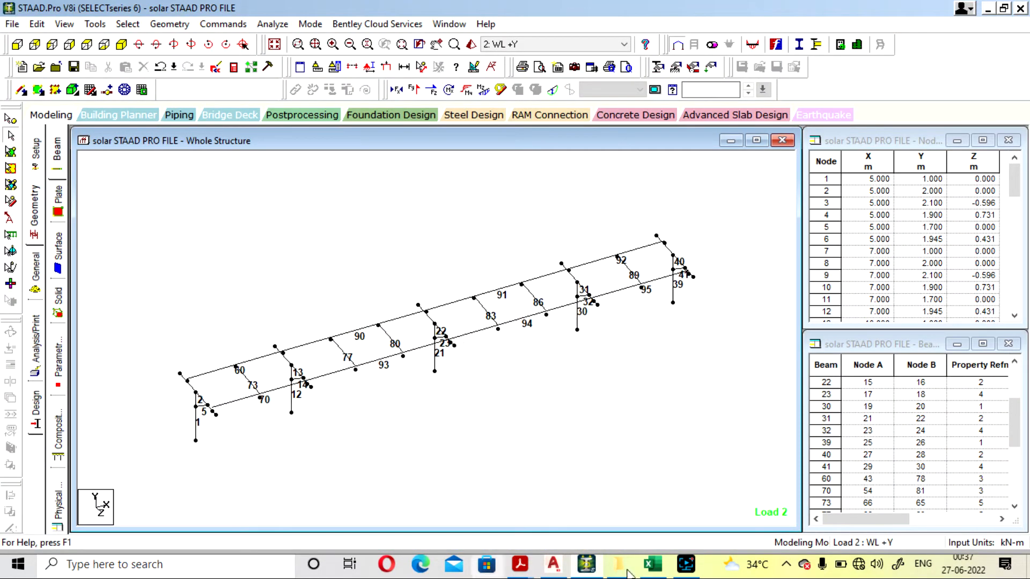
click(209, 374)
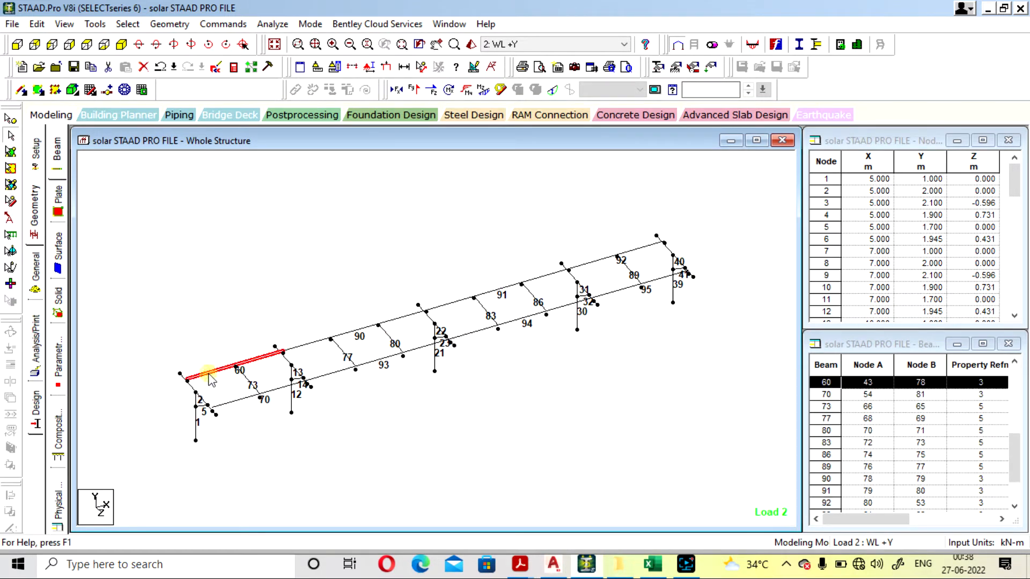
click(324, 343)
click(340, 245)
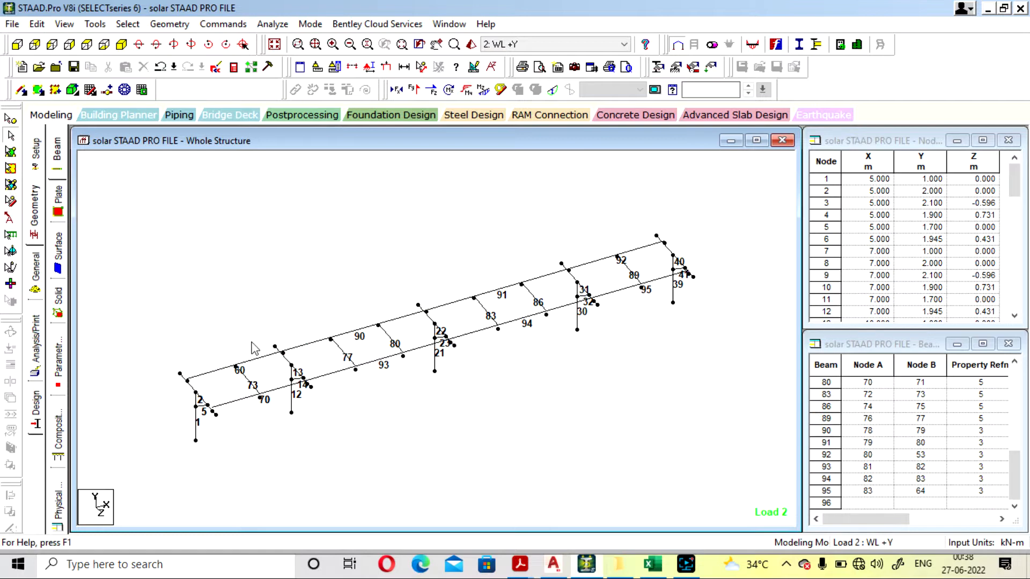
- Open the section properties, highlight the members assigned 90CS50X2, then open that section's cold-formed table and close it
click(33, 225)
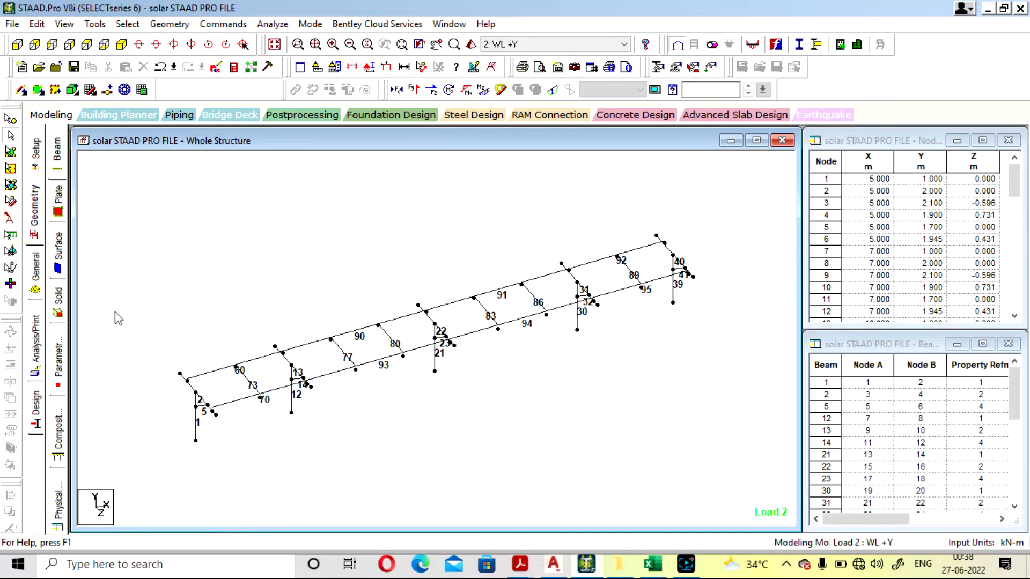
click(35, 268)
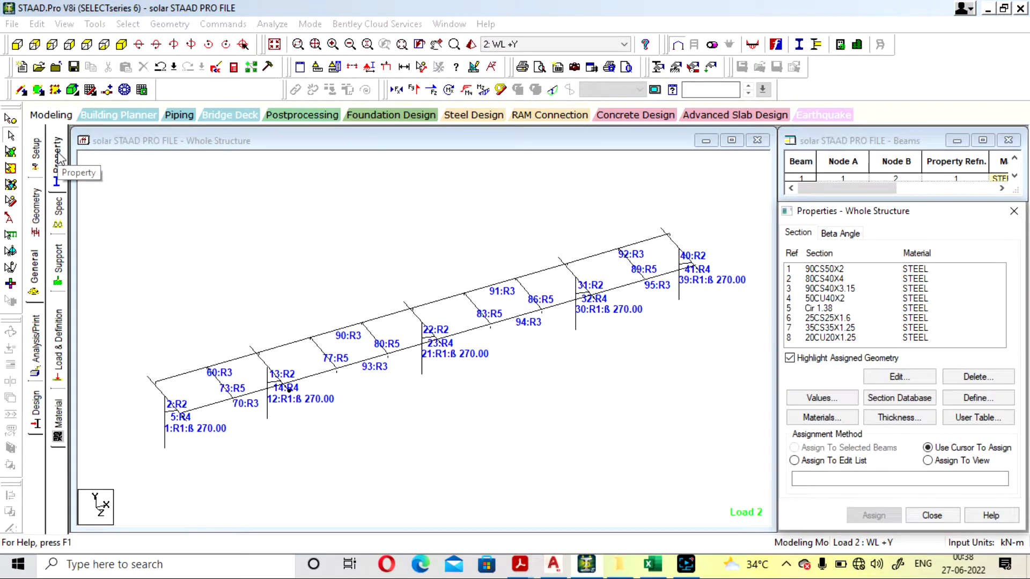
click(58, 158)
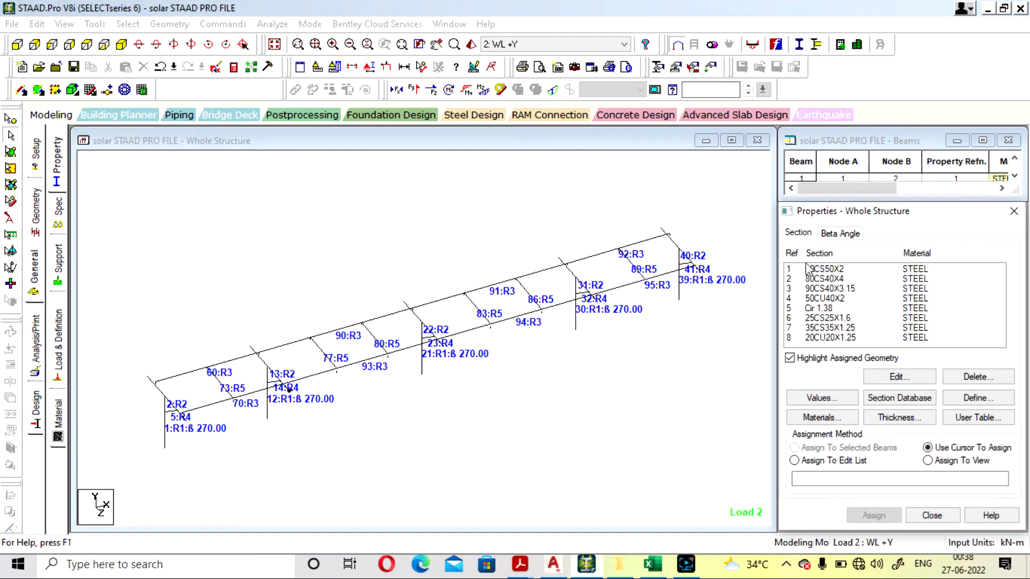
click(815, 268)
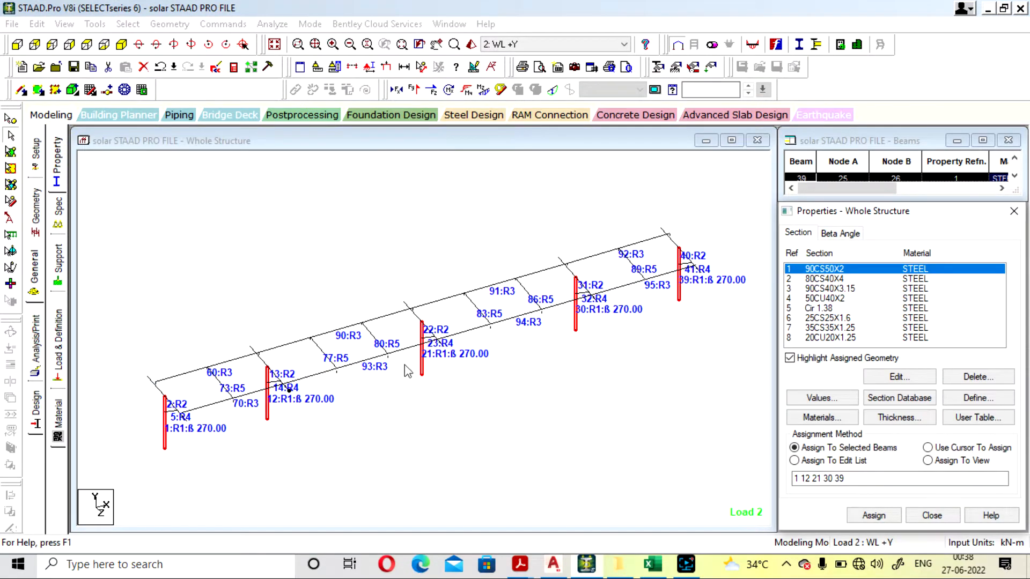
double_click(846, 269)
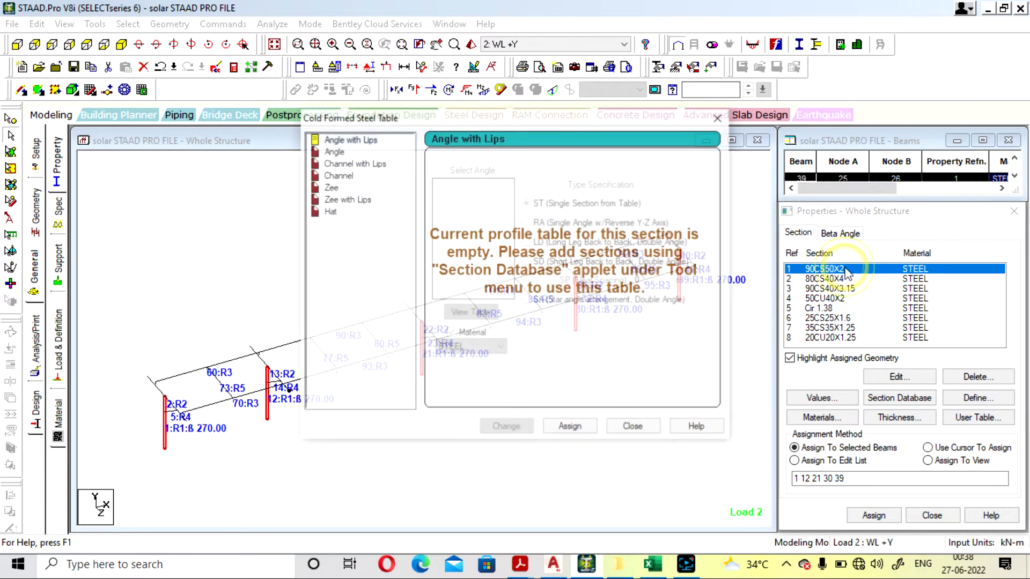
click(720, 117)
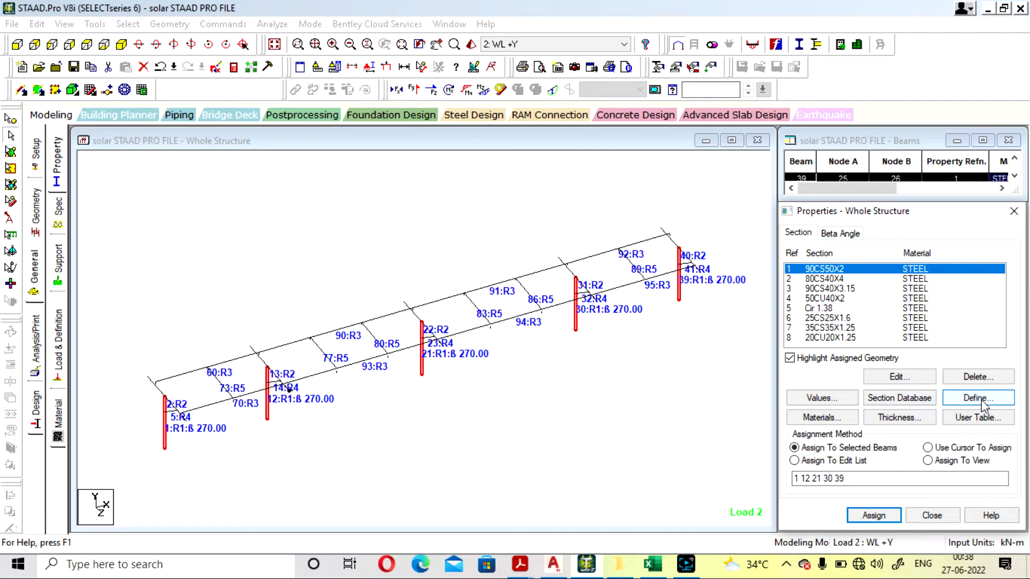
- Open the section database and display the cold-formed steel profile tables
click(920, 403)
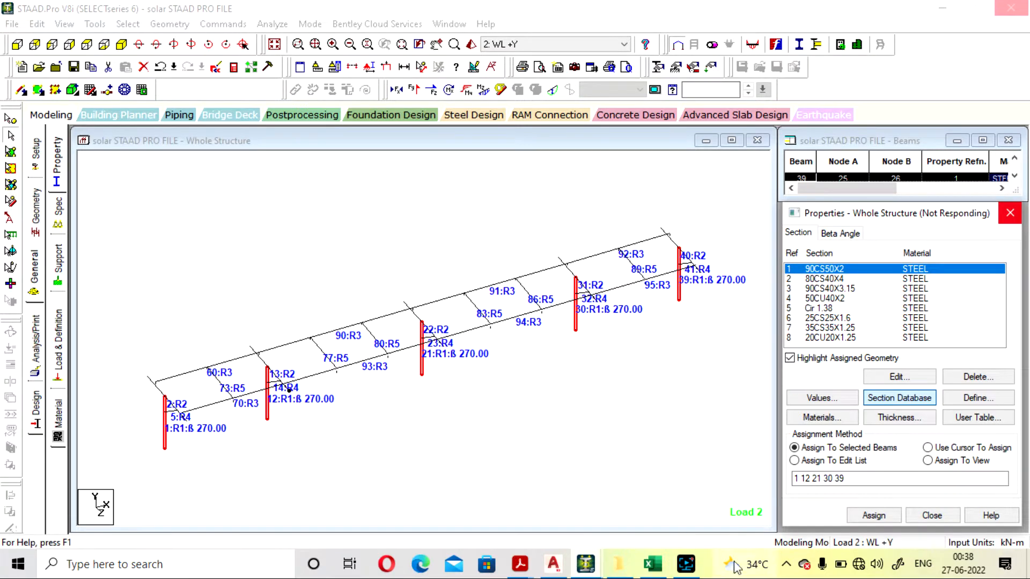
click(685, 567)
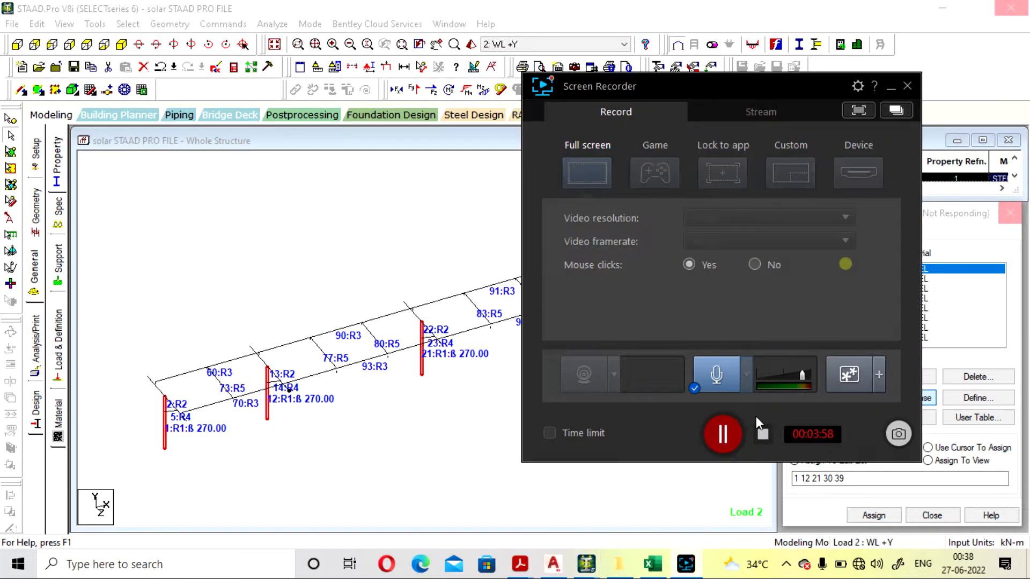
click(888, 84)
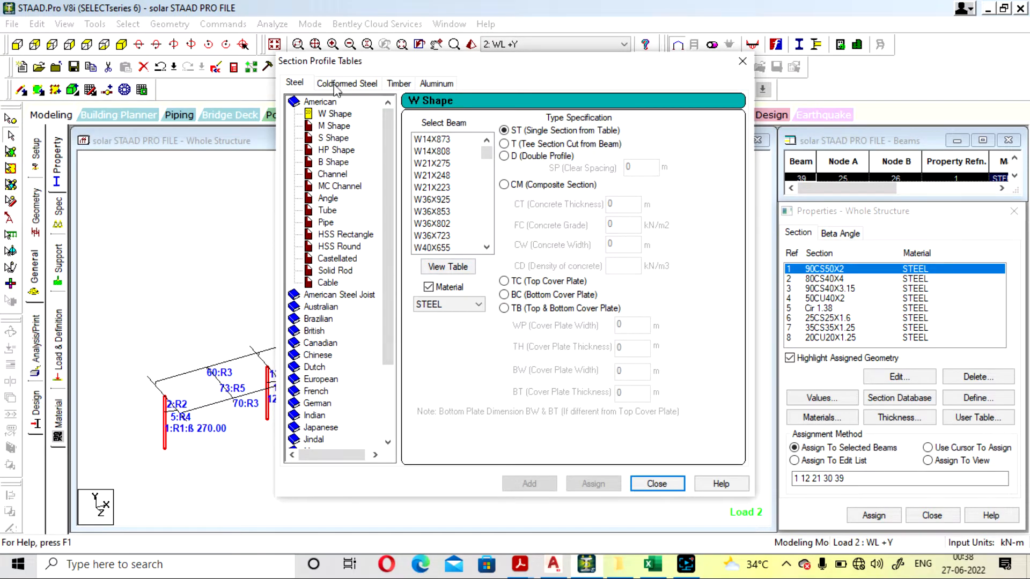
click(356, 90)
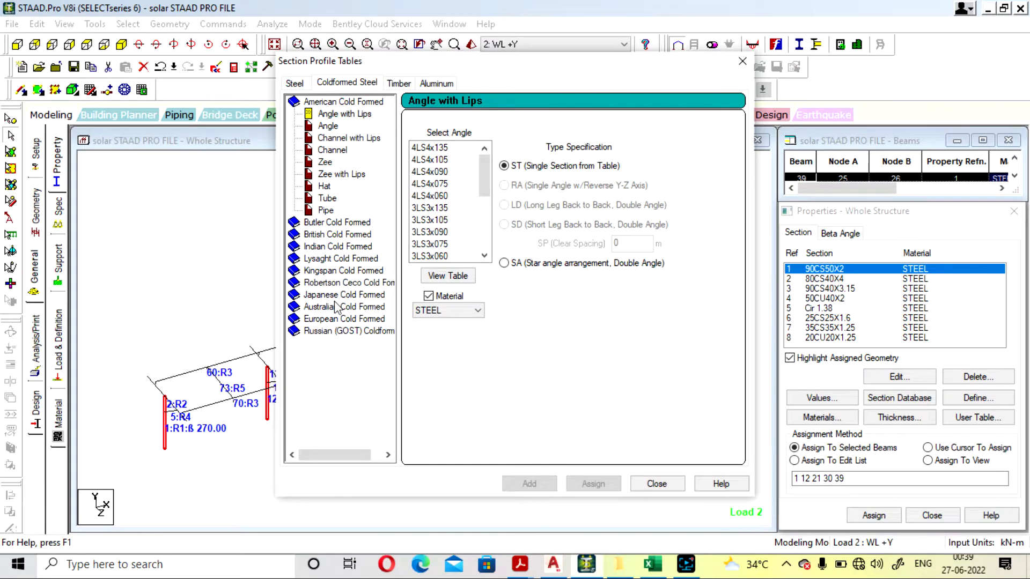
- Display the Channel with Lips profile table of the Indian cold-formed sections
click(331, 246)
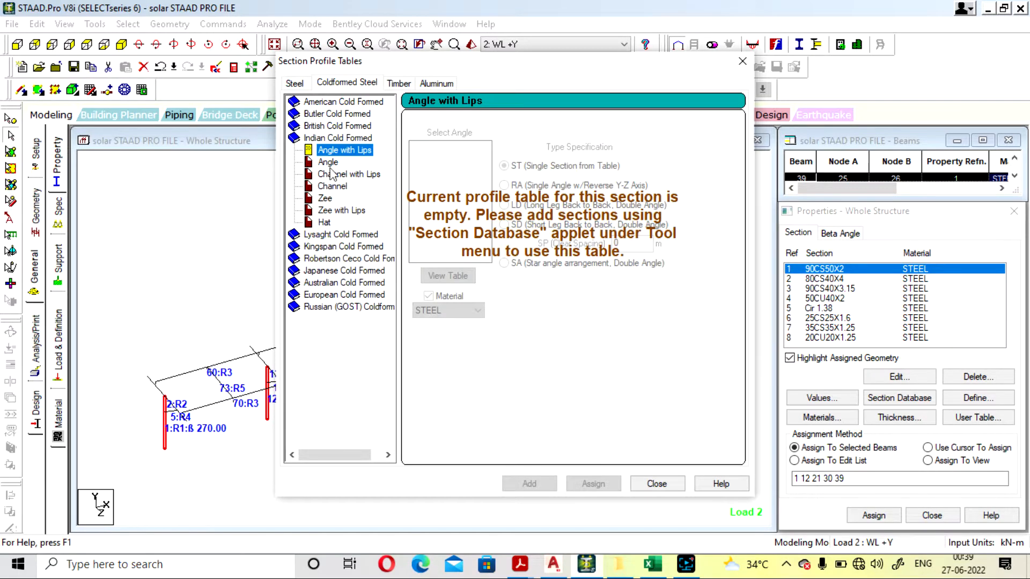
click(357, 175)
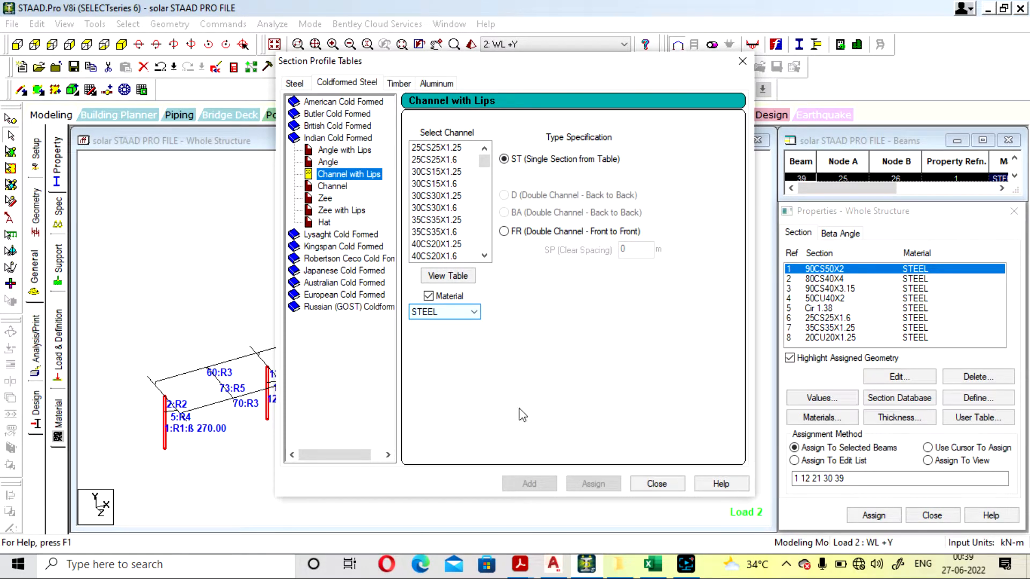
click(685, 564)
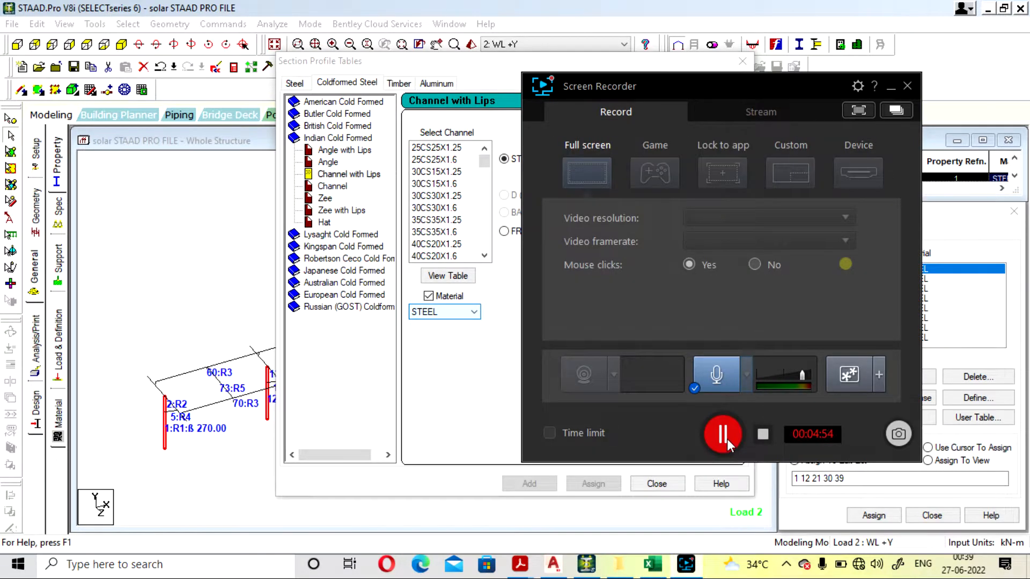
click(723, 434)
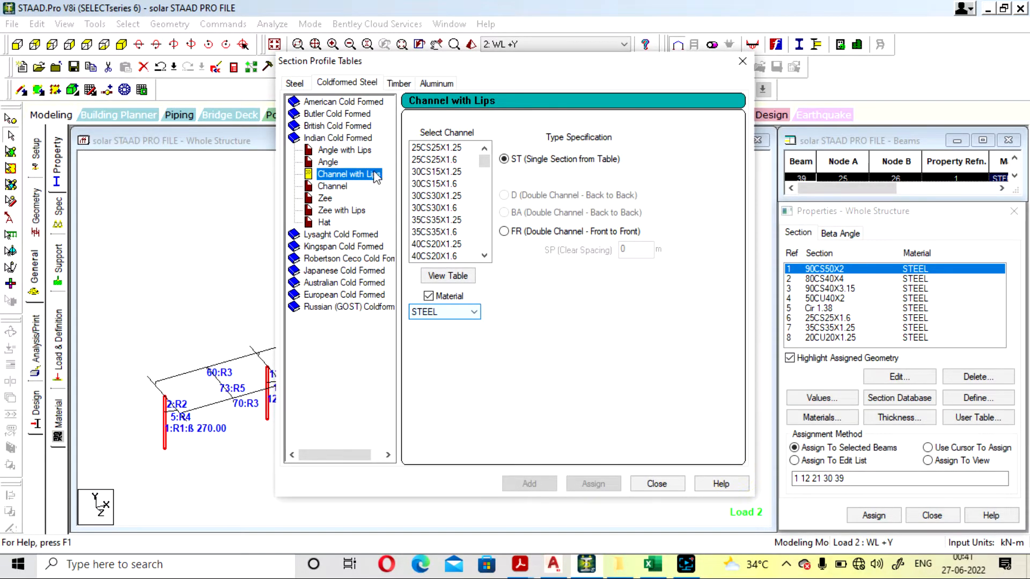
- Browse the Indian lipped channel list through the 80CS, 90CS and 100CS sizes to locate the 90CS50X2 designation
scroll(451, 216, down, 7)
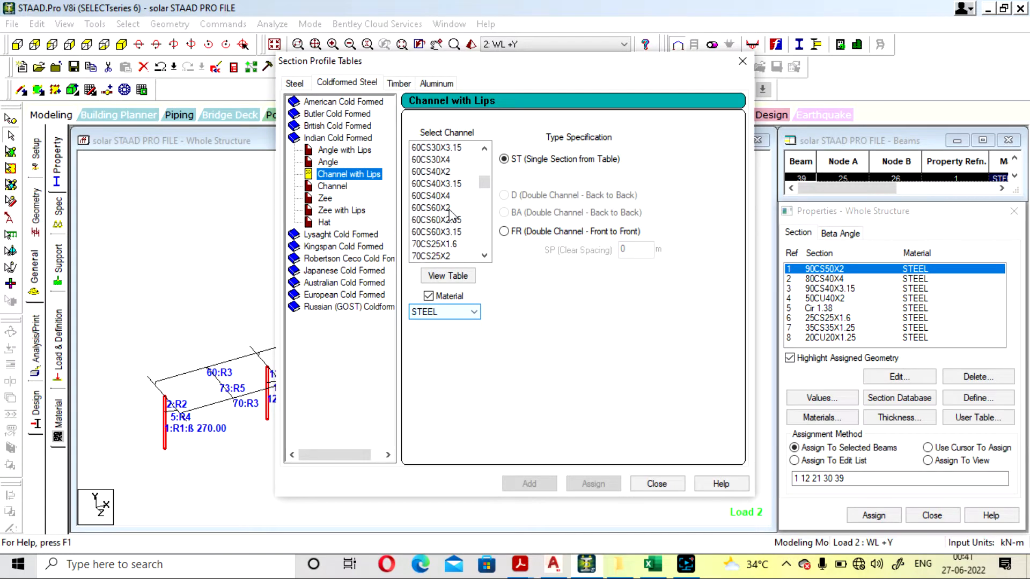
scroll(450, 215, down, 7)
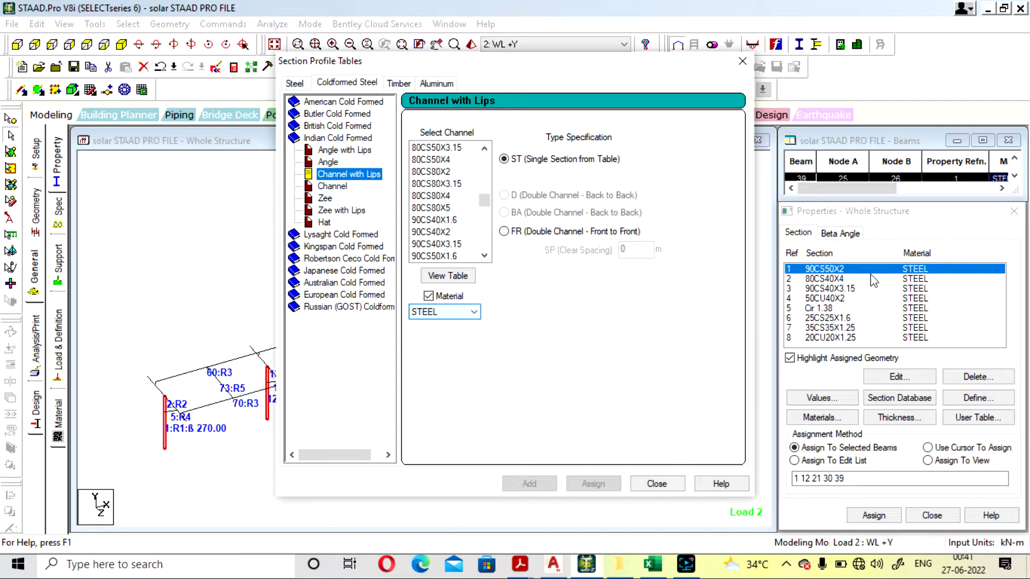
scroll(472, 220, down, 2)
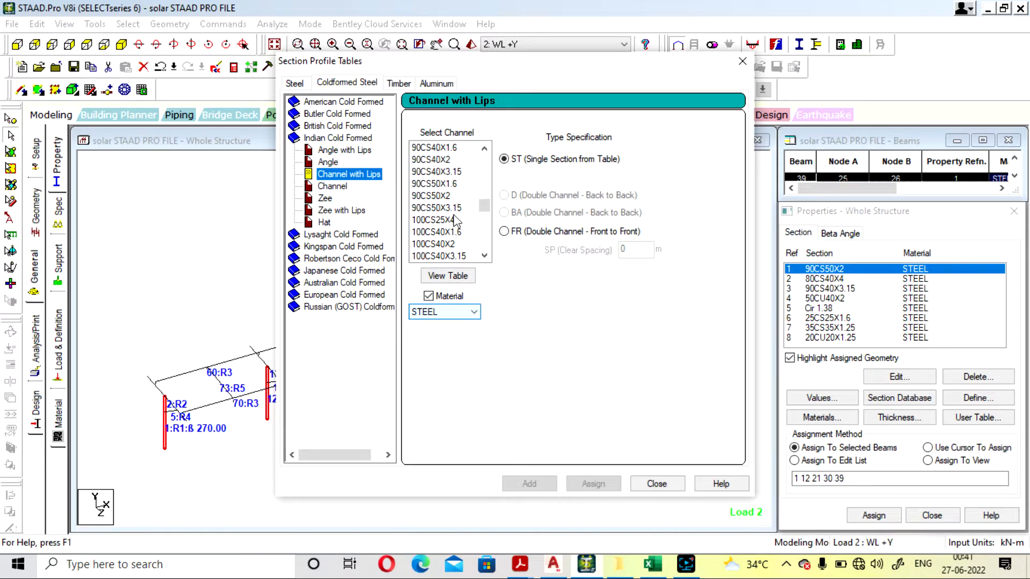
scroll(454, 220, down, 1)
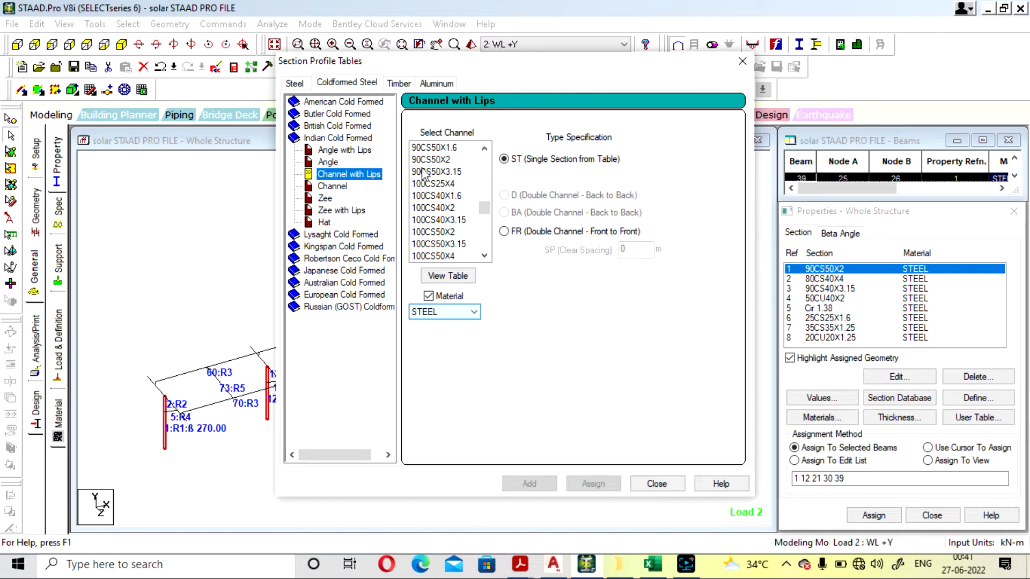
scroll(452, 233, down, 1)
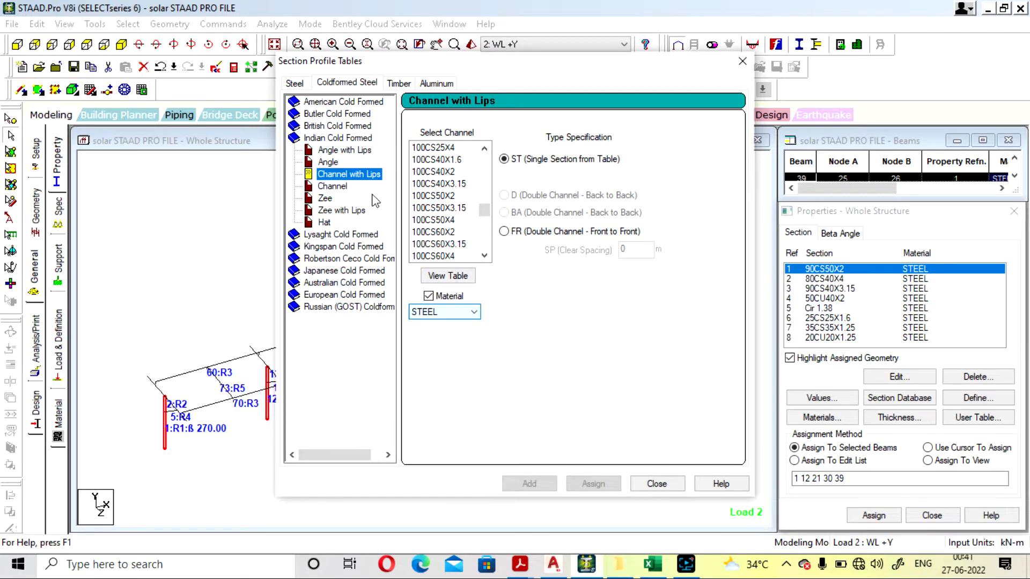
- Compare the 90 x 50 x 2 lipped channel detail in the AutoCAD drawing with STAAD.Pro's 90CS50X2 section, and close the section profile tables
click(558, 571)
scroll(560, 217, up, 8)
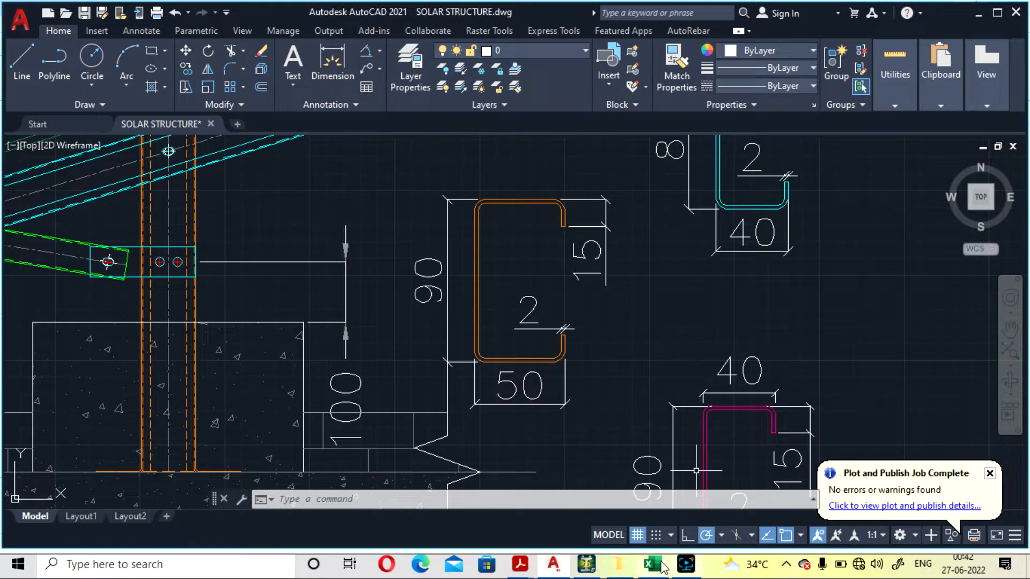
click(587, 564)
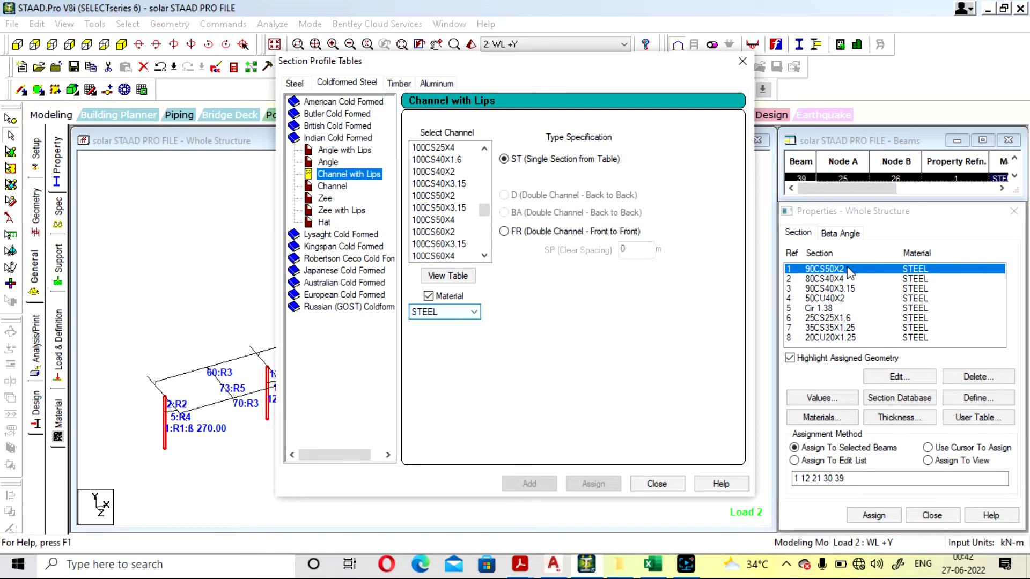
click(597, 572)
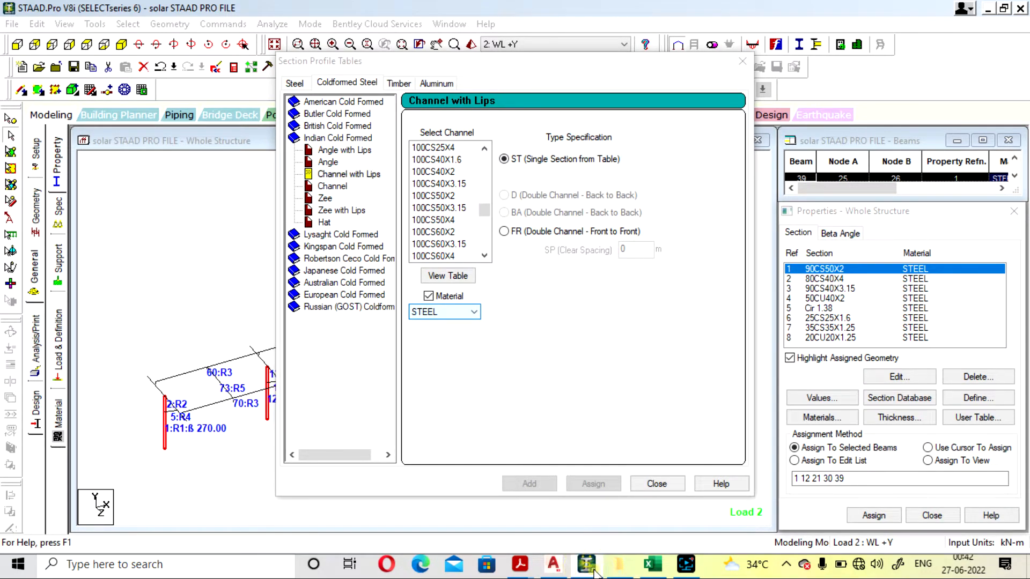
click(558, 569)
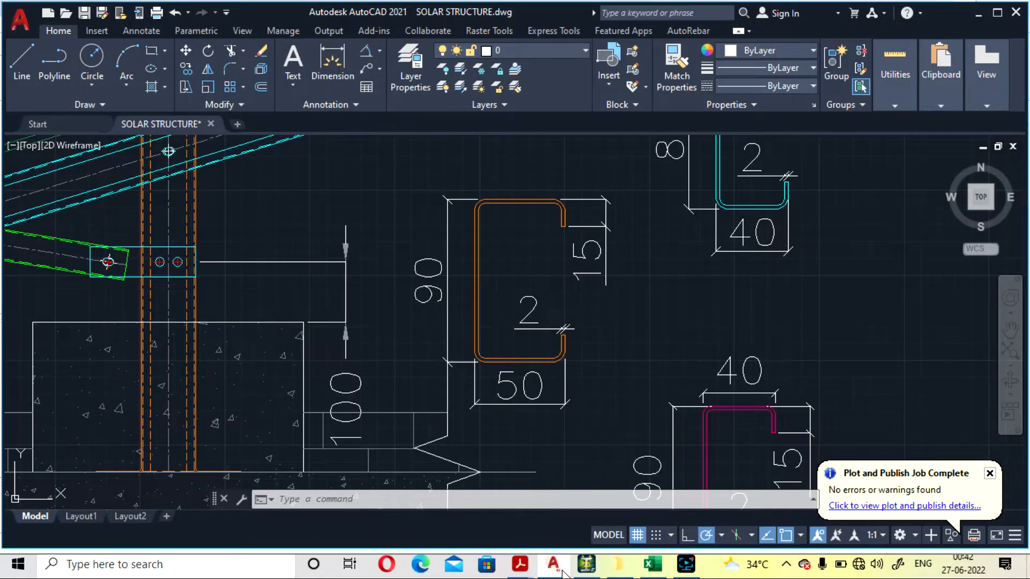
click(561, 570)
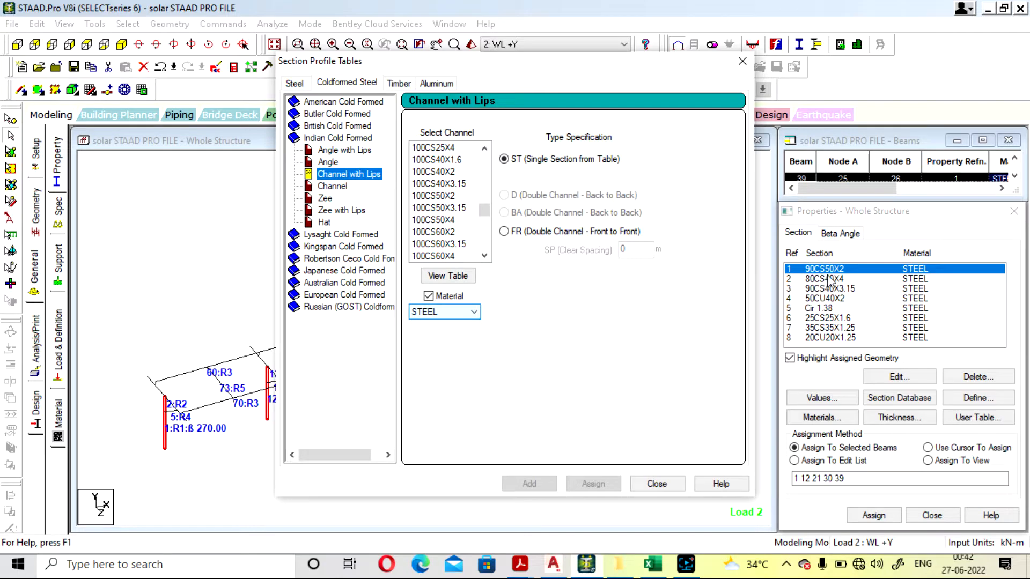
click(742, 62)
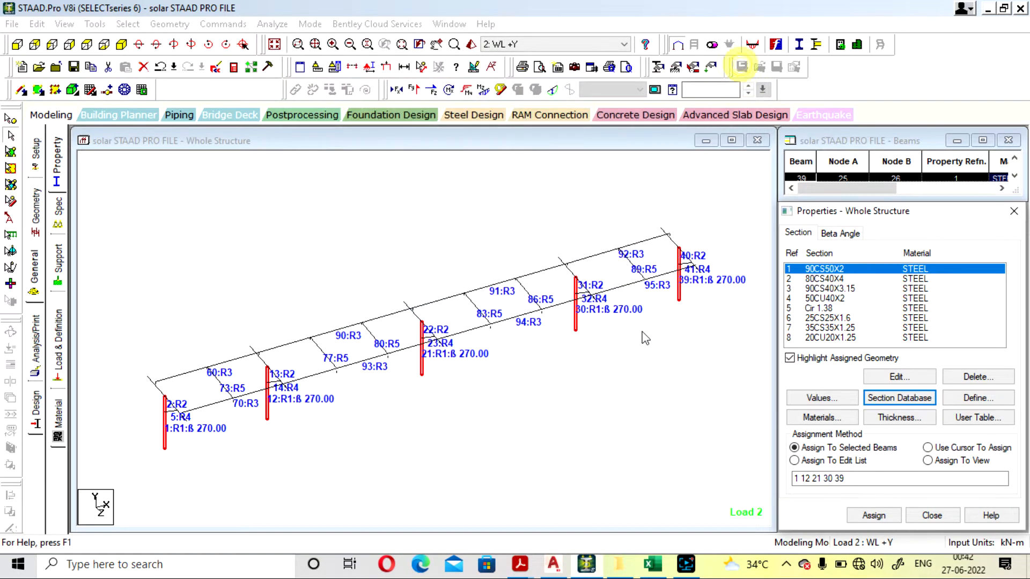
- Select the inclined rafter of the first frame and highlight all members assigned the 80CS40X4 section
click(173, 406)
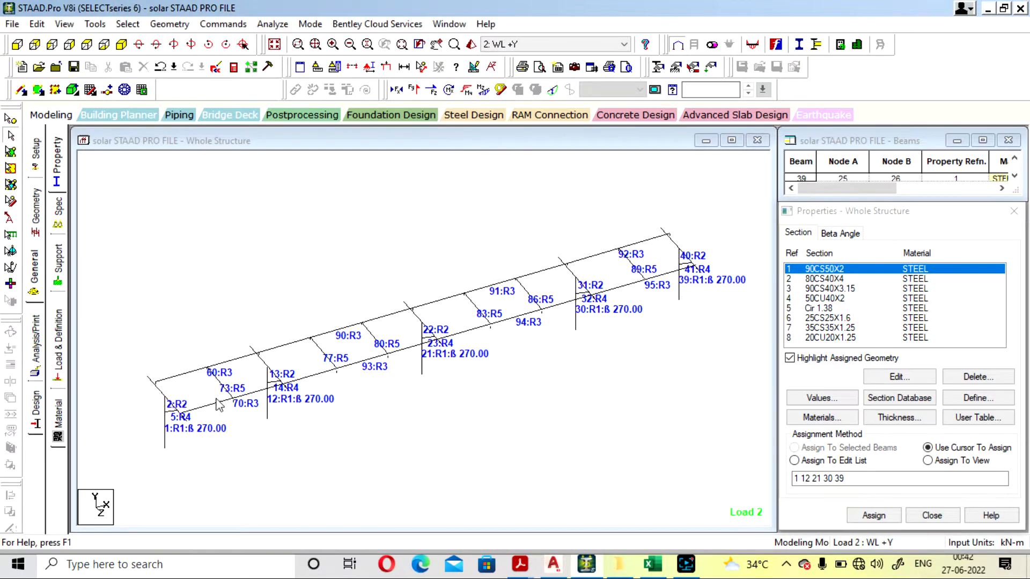
click(164, 397)
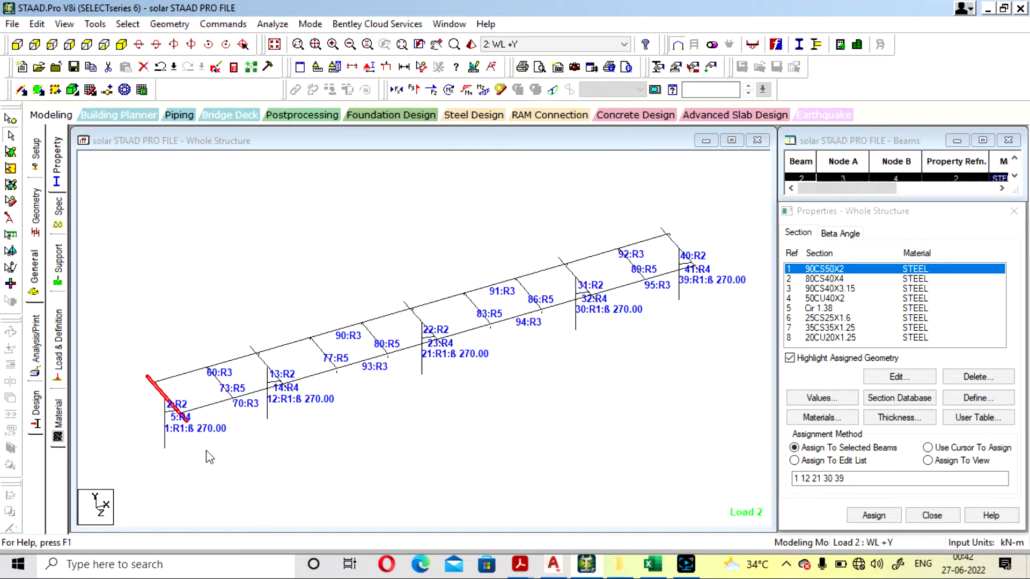
click(838, 280)
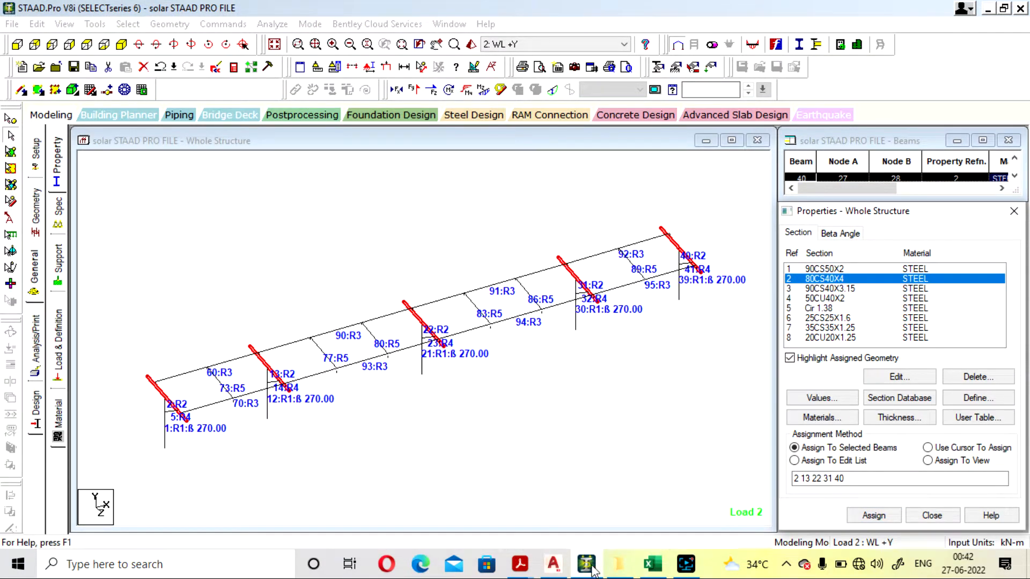
- Switch to the AutoCAD drawing and examine the 80 x 40 x 2 lipped channel detail beside the side view
click(553, 564)
scroll(655, 294, down, 3)
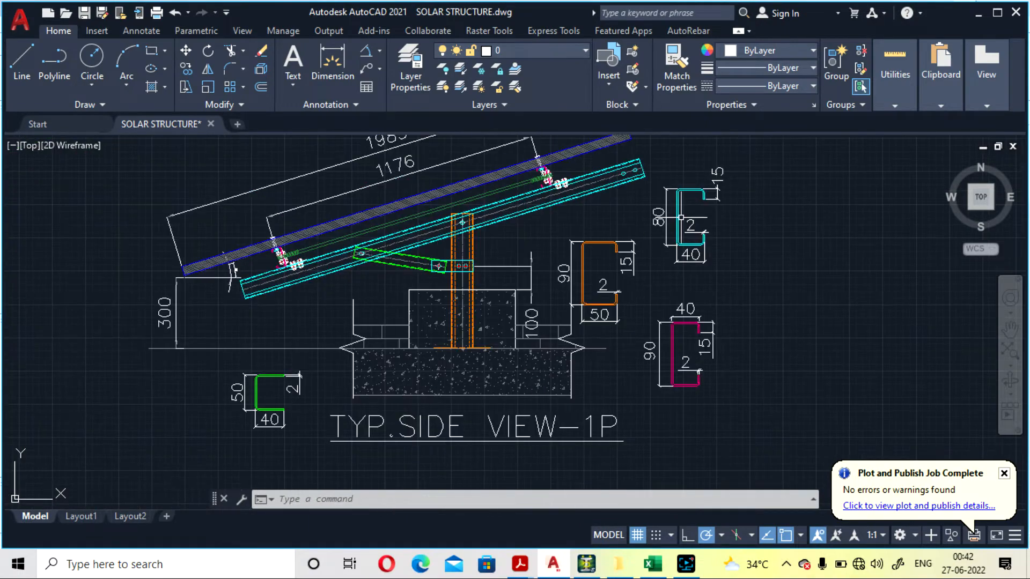
scroll(726, 263, up, 3)
scroll(726, 264, down, 2)
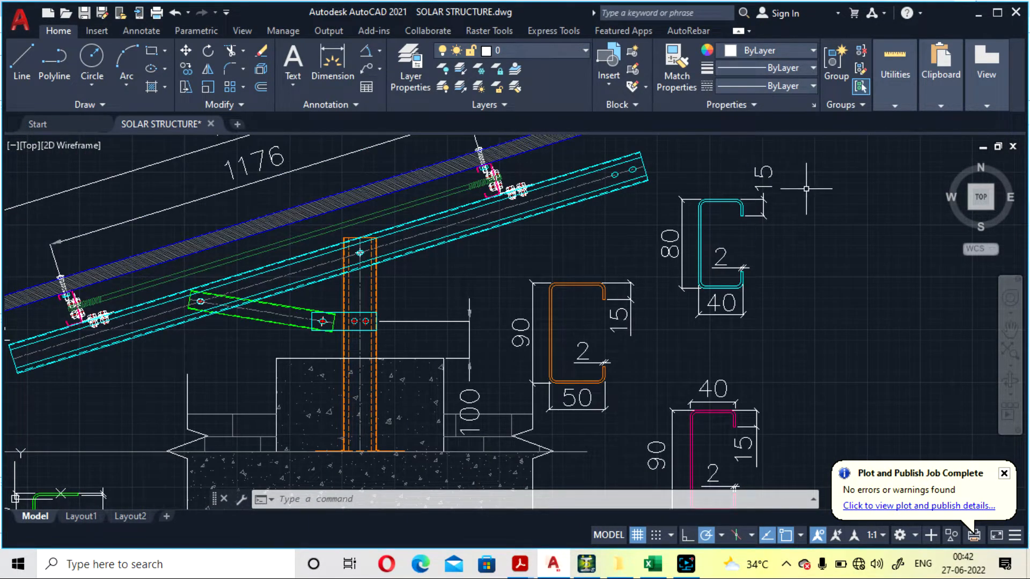
- Return to the STAAD.Pro model and highlight the members assigned the 90CS40X3.15 section
click(592, 564)
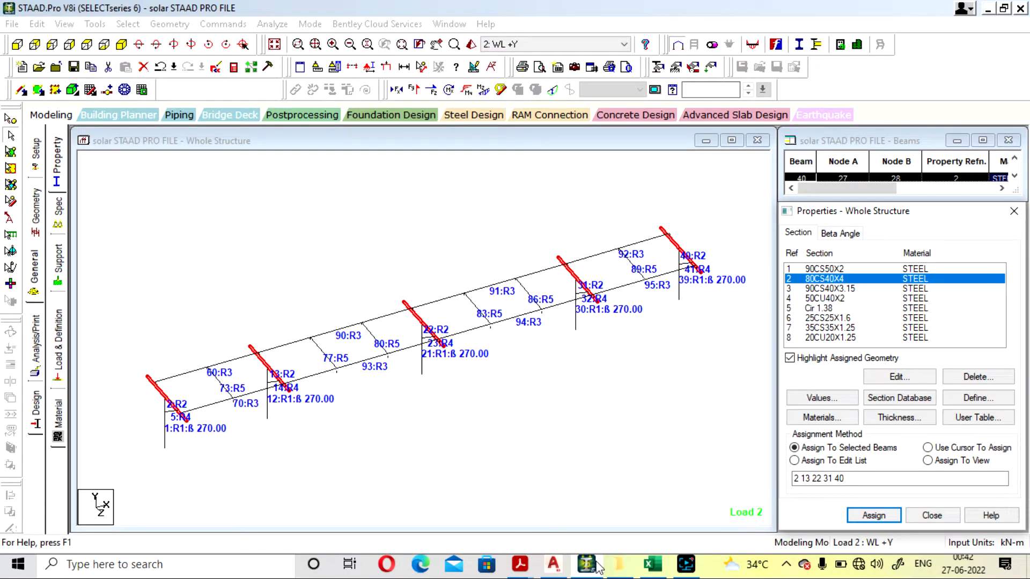
click(839, 289)
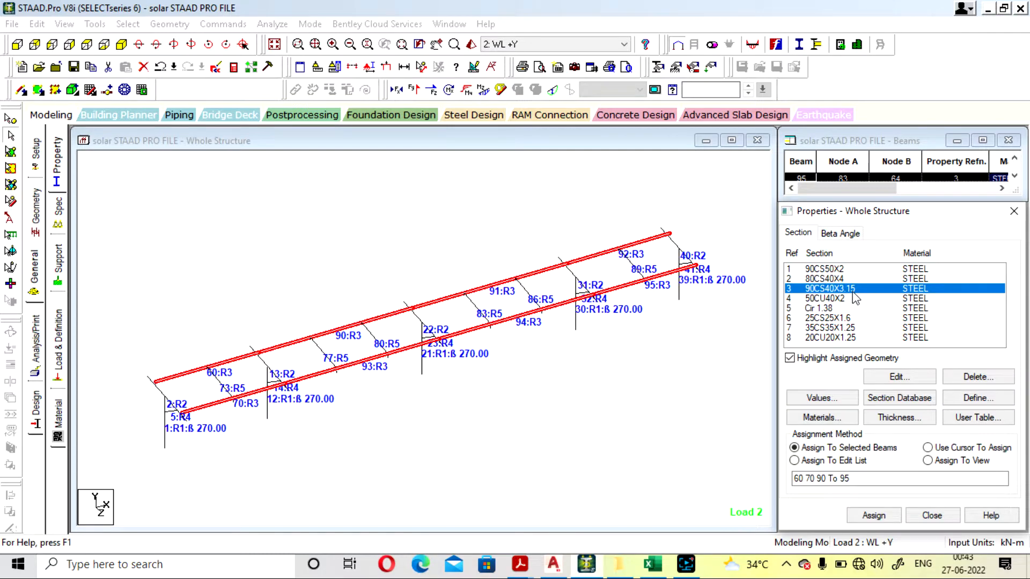
- Switch to the AutoCAD drawing and examine the purlins in the side view and plan together with their 90 x 40 x 2 channel detail
click(553, 564)
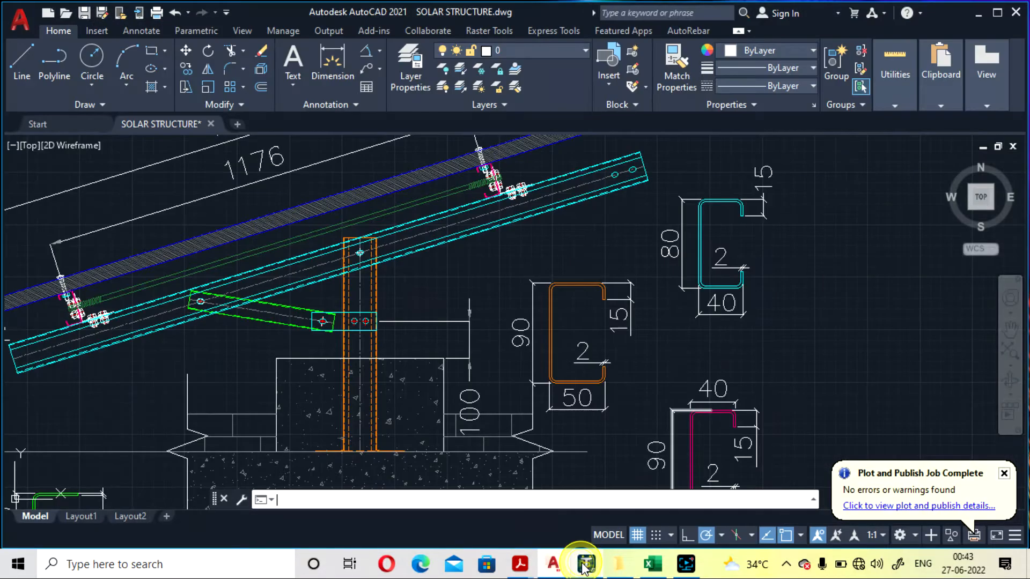
scroll(832, 221, down, 3)
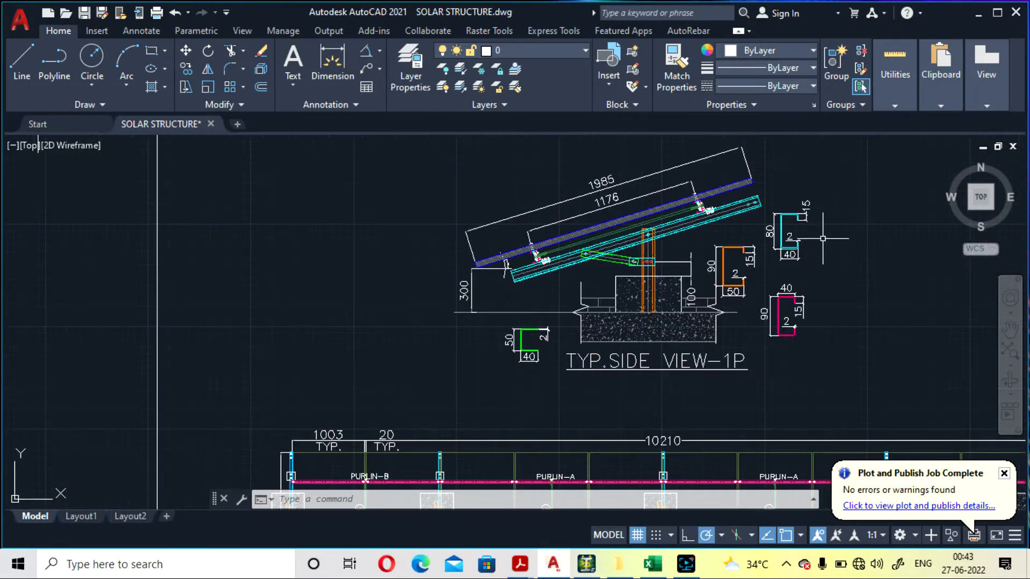
scroll(696, 204, up, 5)
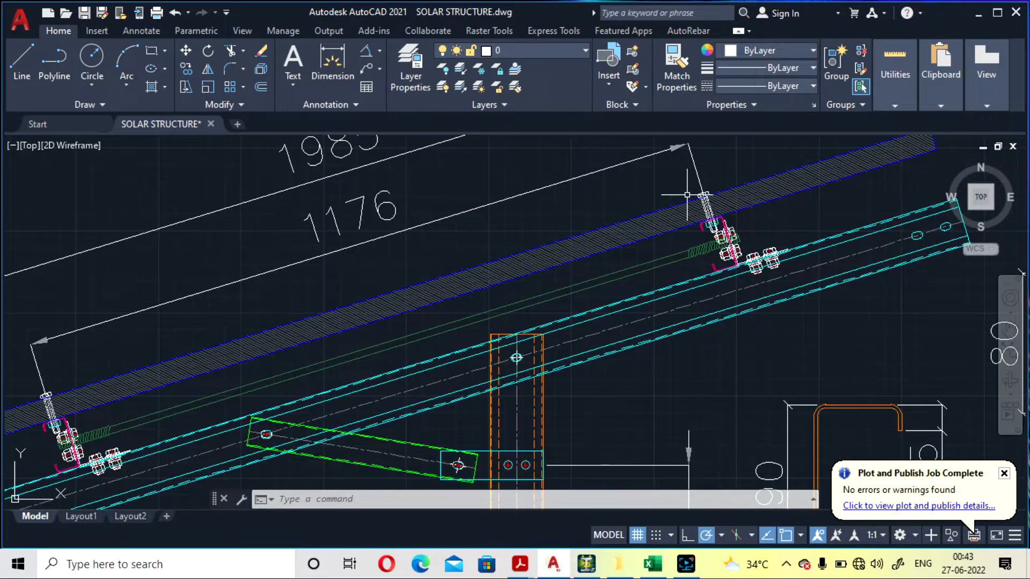
scroll(692, 196, down, 5)
scroll(878, 311, down, 2)
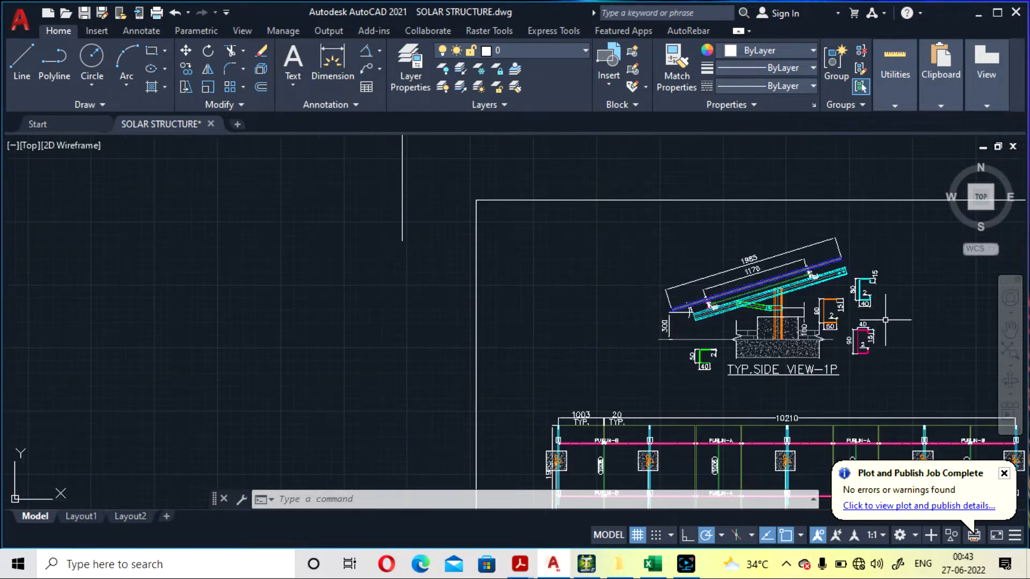
scroll(907, 319, up, 3)
scroll(687, 266, down, 2)
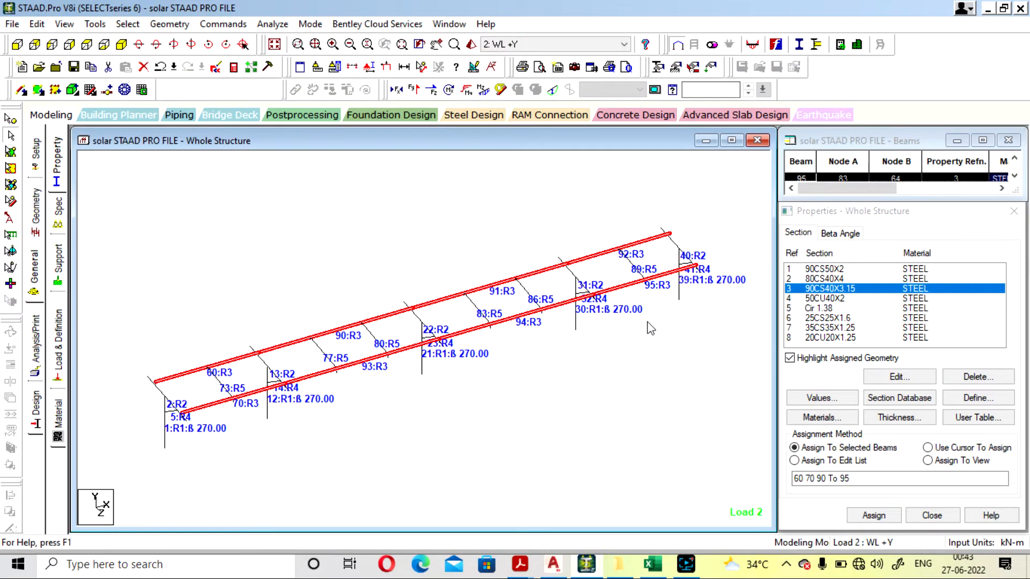
- Return to the STAAD.Pro model and highlight the members assigned 50CU40X2, alternating with the 90CS40X3.15 purlins
click(818, 299)
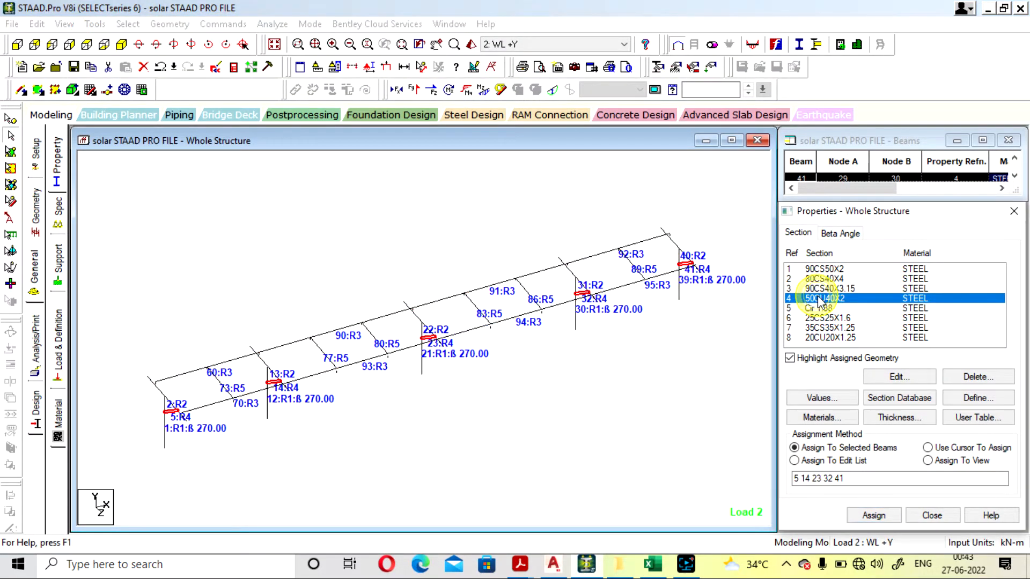
click(821, 289)
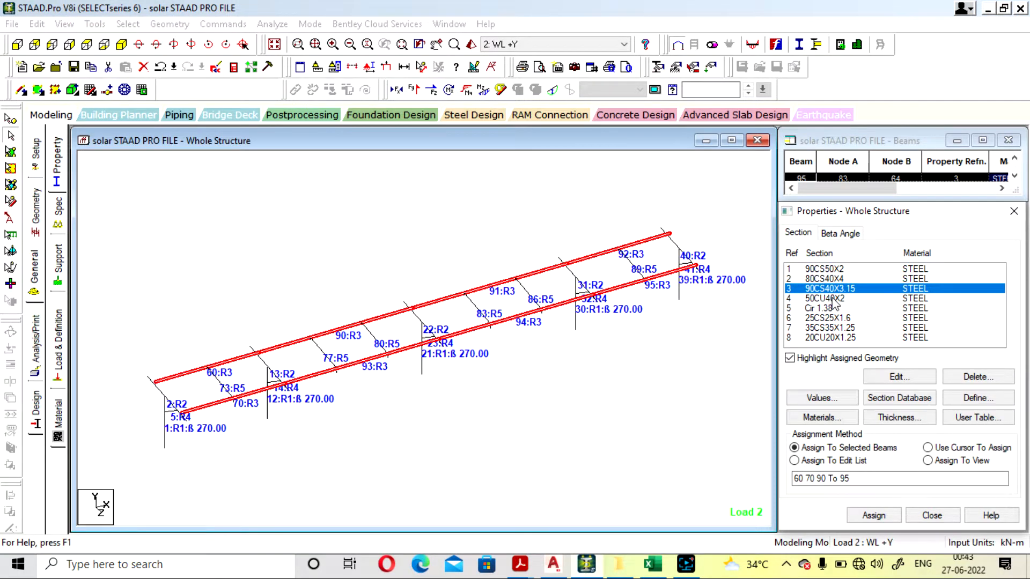
click(832, 300)
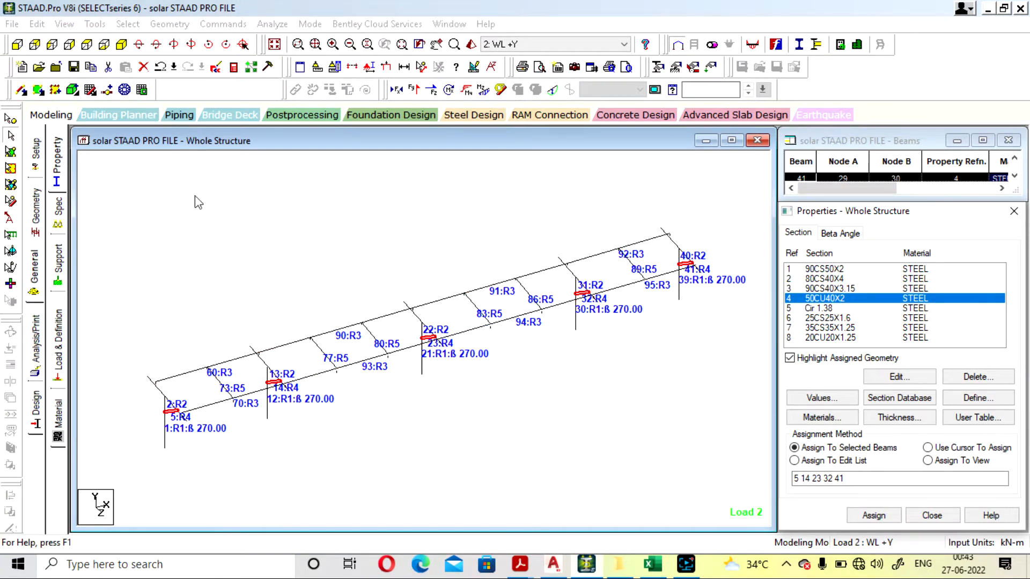
- Examine the highlighted 50CU40X2 bracing in the top view and both side views, and restore the isometric view
click(86, 44)
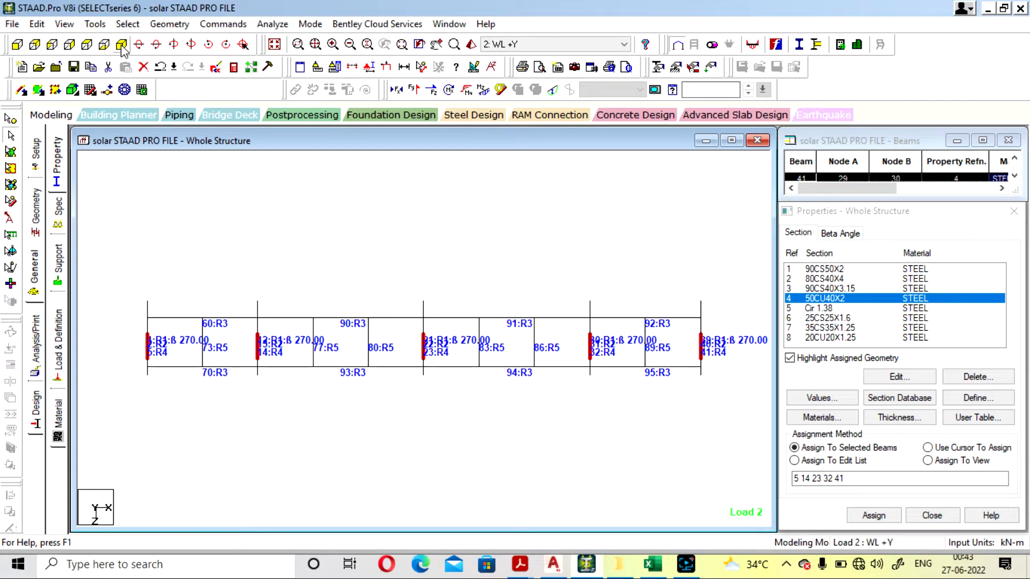
click(121, 47)
click(71, 47)
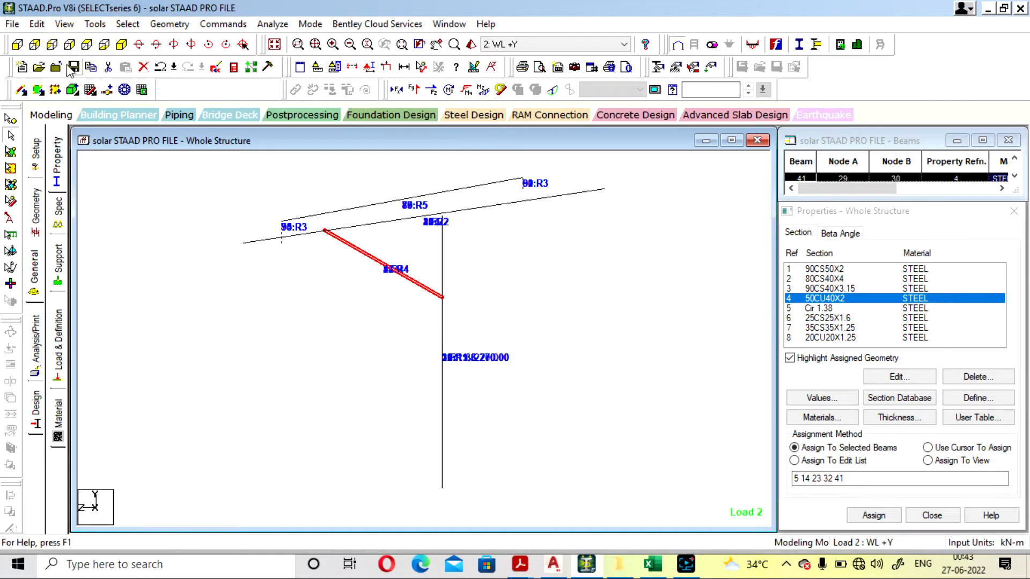
click(52, 44)
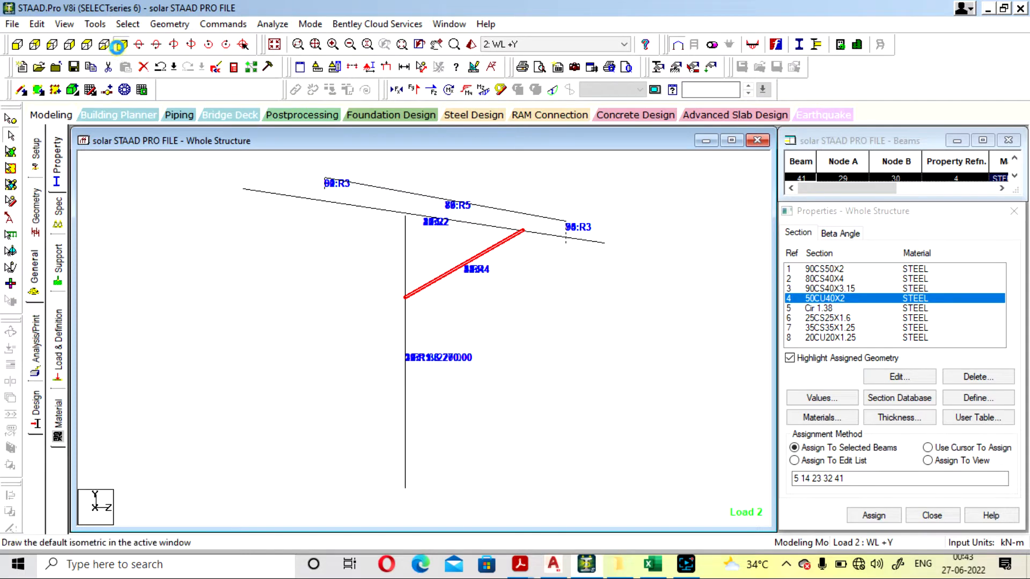
click(121, 44)
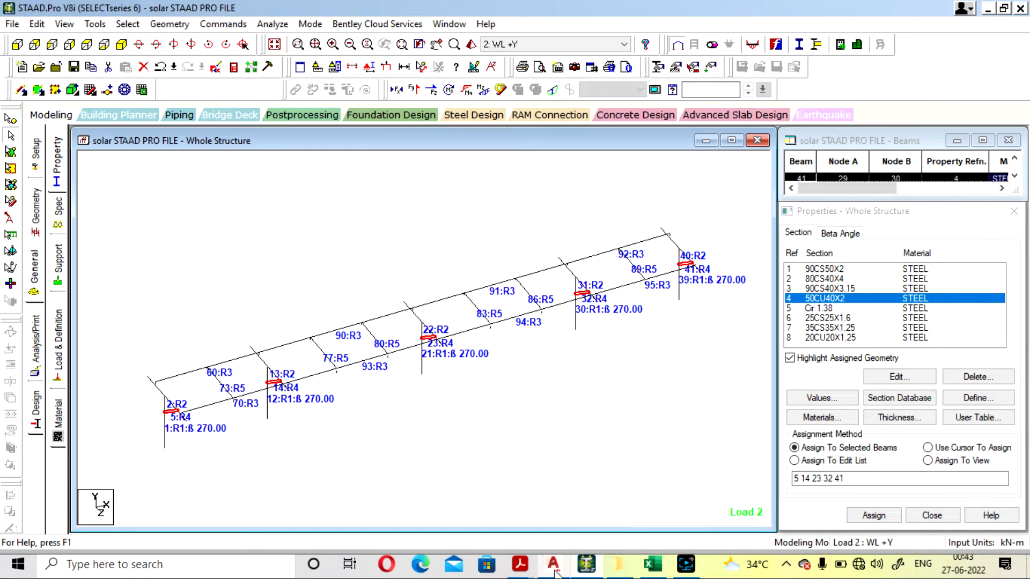
mouse_move(685, 564)
click(740, 458)
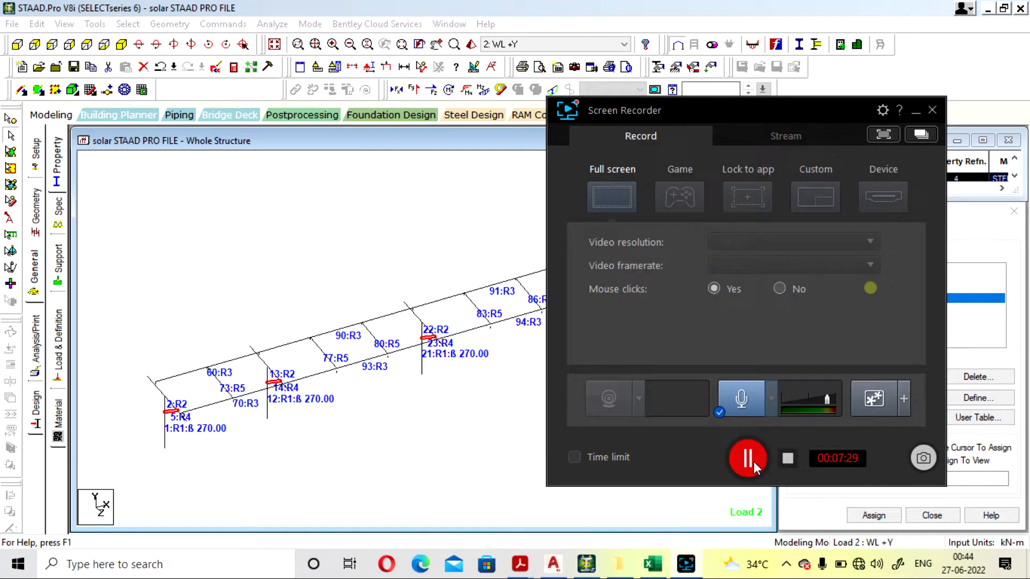
- Clear the current member selection and highlight the members assigned the Cir 1.38 section
click(753, 461)
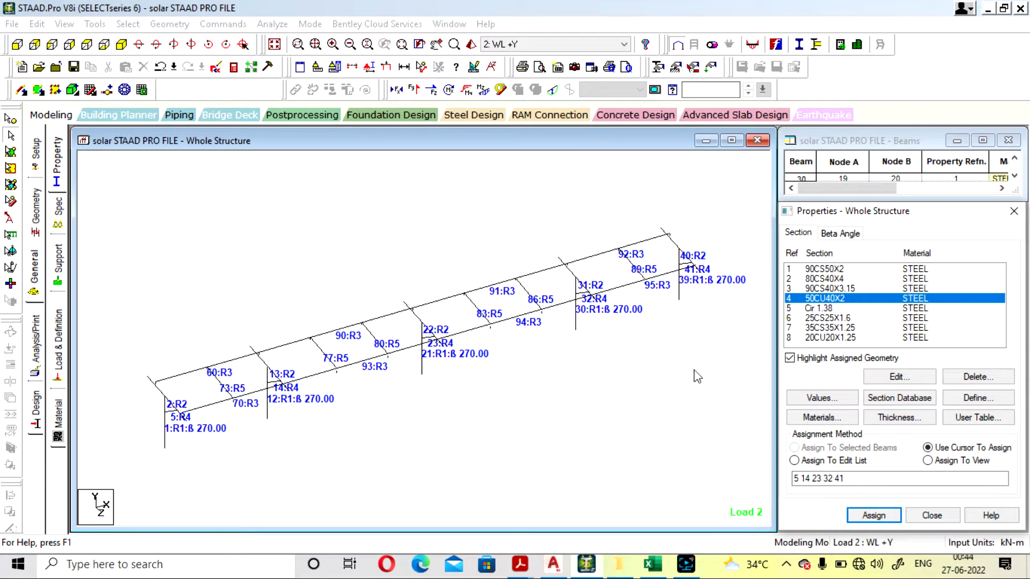
click(693, 369)
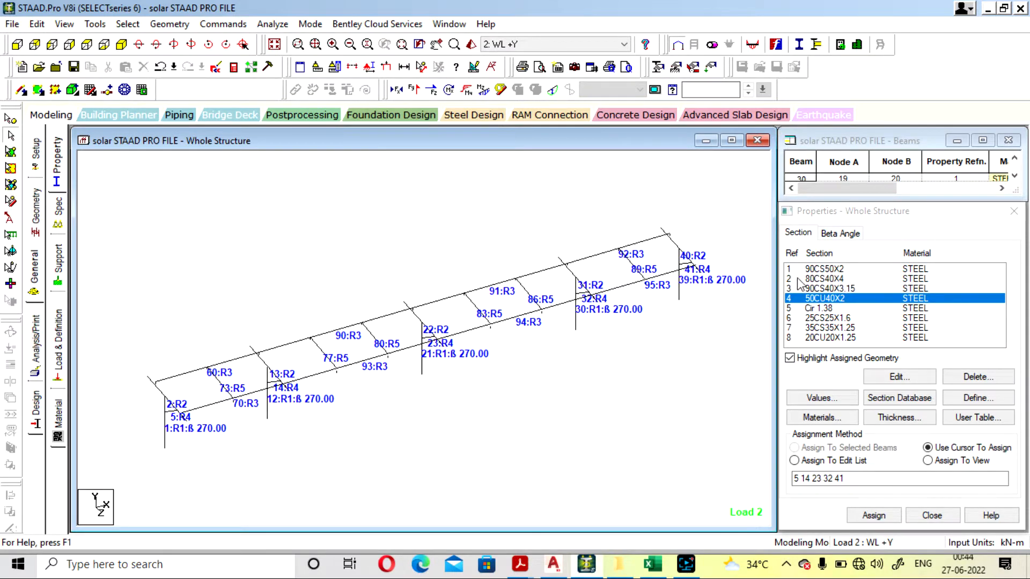
click(820, 309)
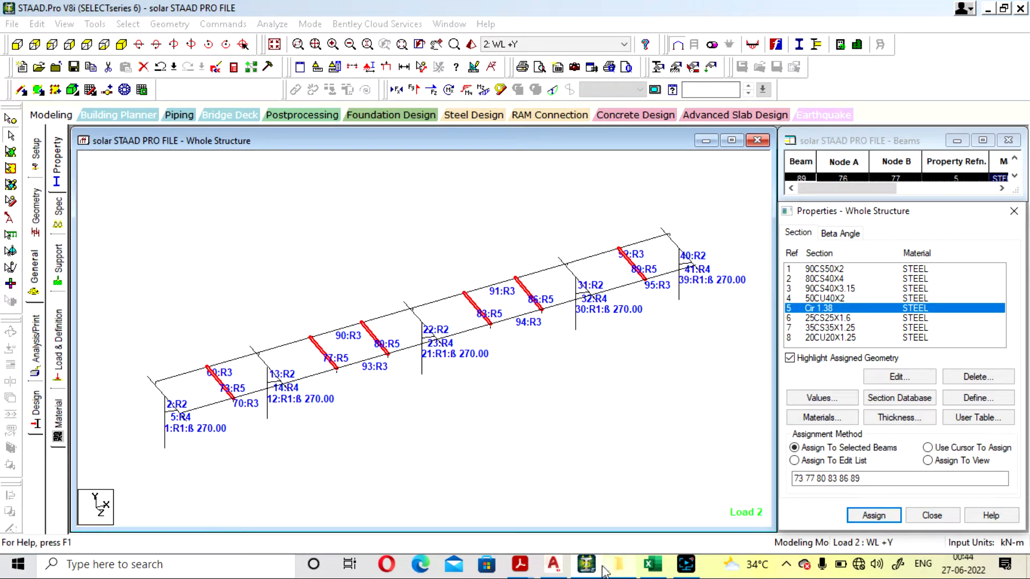
- Switch to the AutoCAD drawing and examine the rod running between the two purlins and its threaded end connections in the side view
click(553, 564)
scroll(549, 262, up, 5)
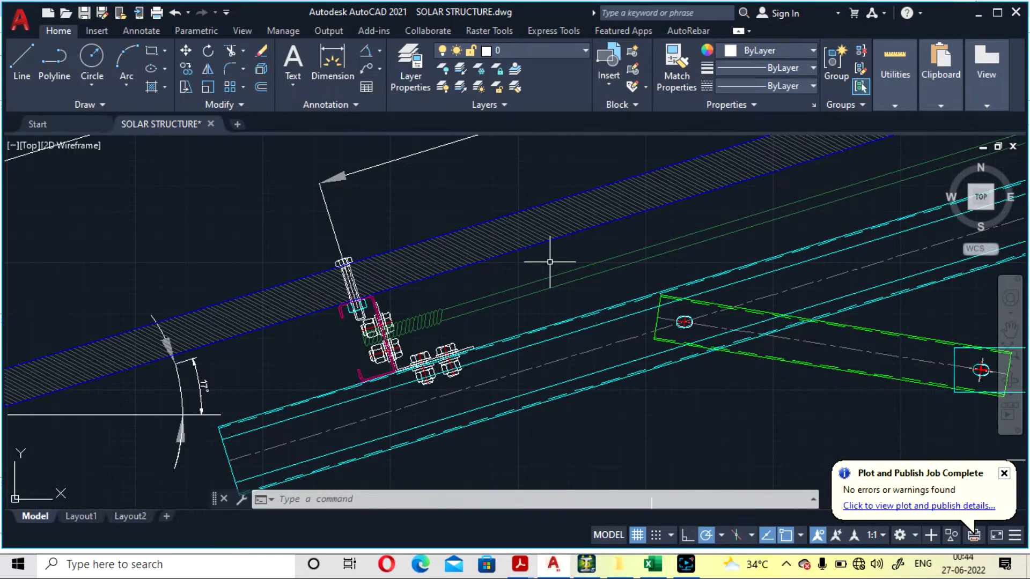
scroll(551, 255, down, 3)
scroll(531, 269, up, 3)
scroll(558, 260, down, 3)
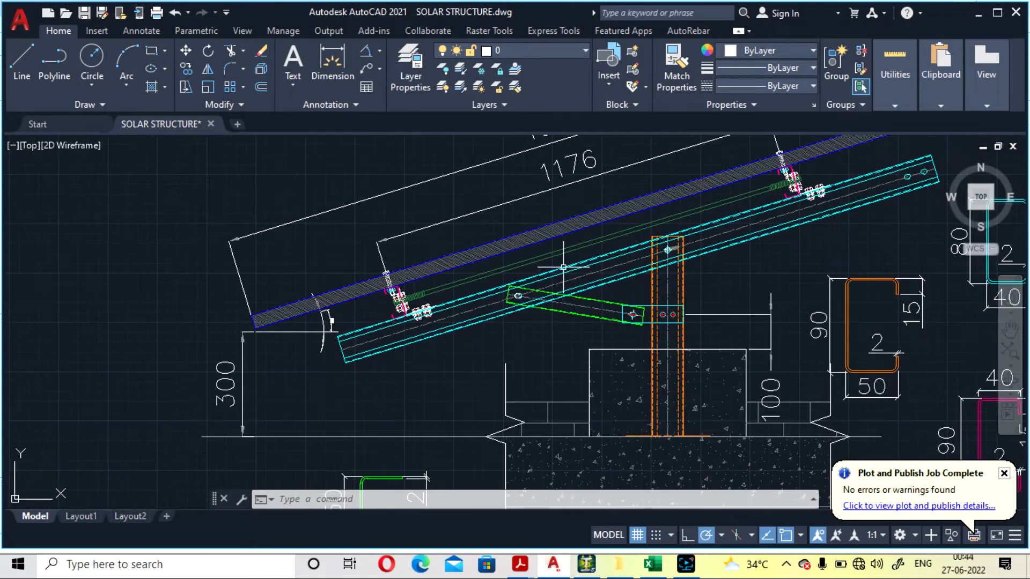
scroll(563, 267, up, 2)
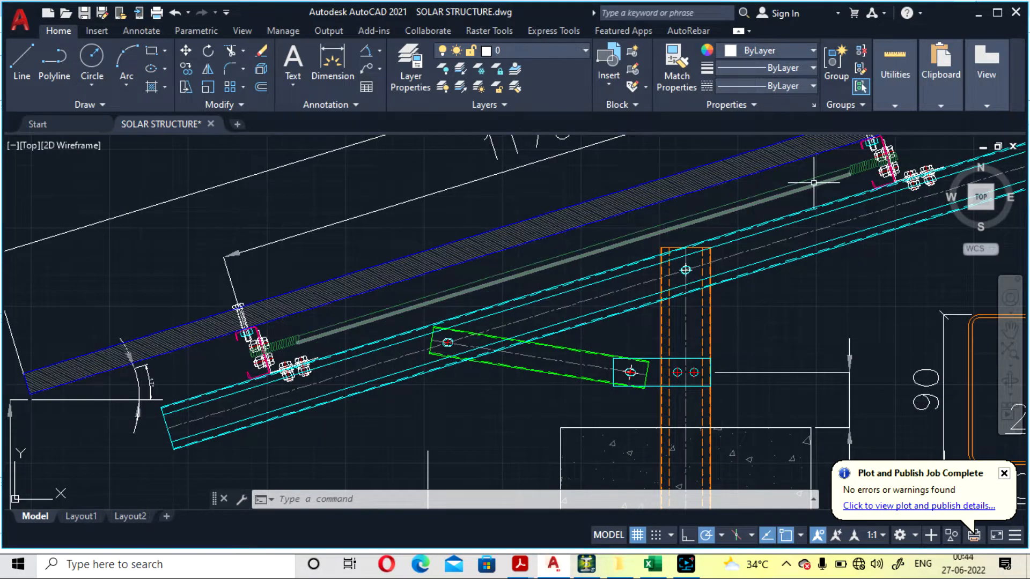
scroll(804, 182, up, 3)
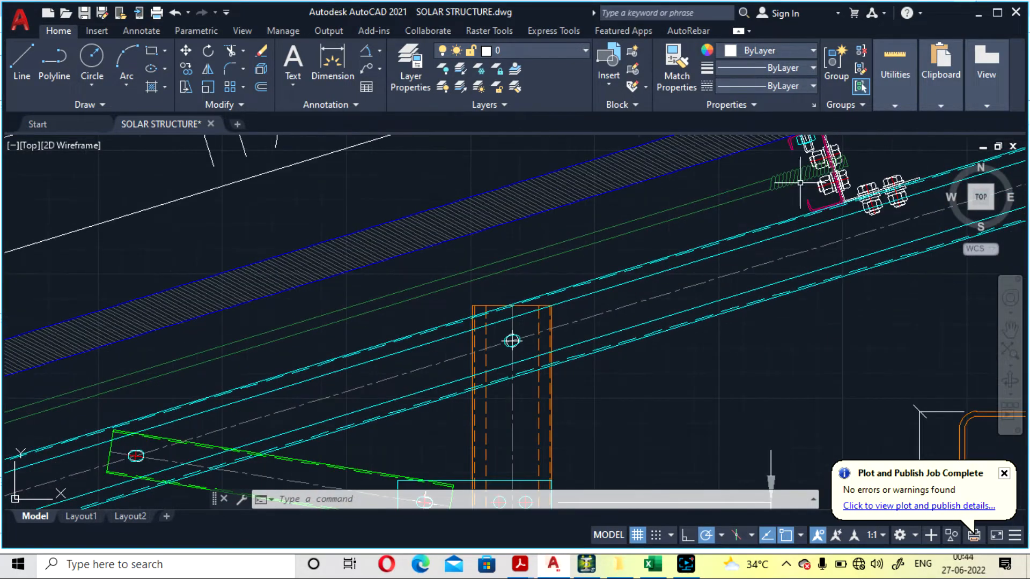
scroll(855, 160, down, 4)
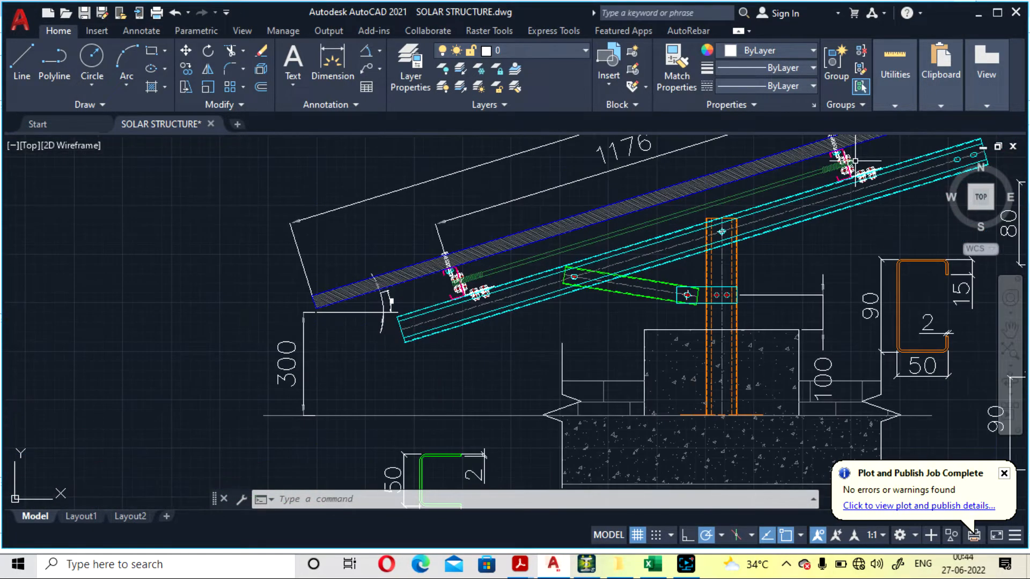
scroll(636, 226, up, 3)
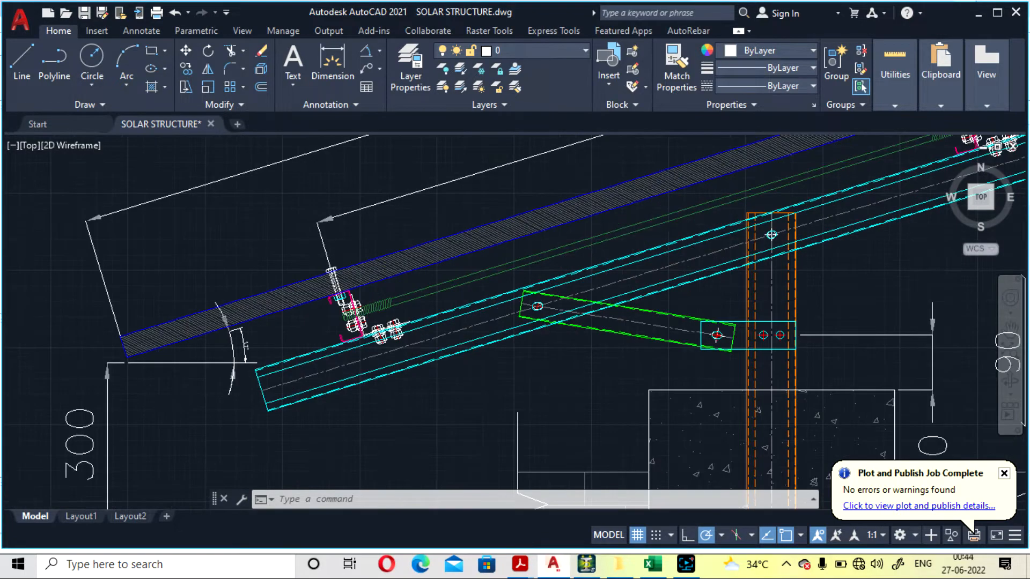
scroll(517, 246, down, 2)
scroll(477, 263, up, 4)
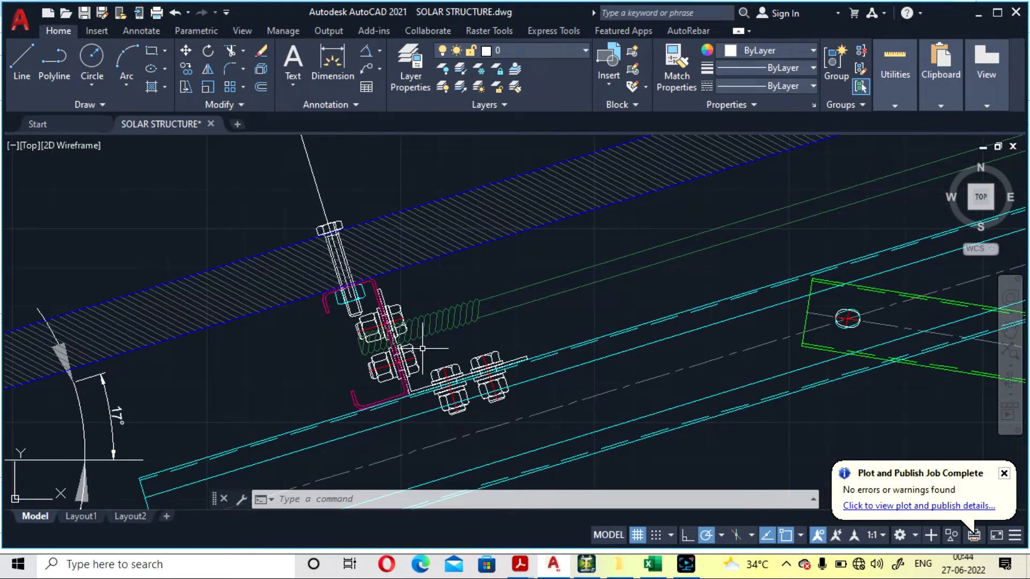
scroll(423, 348, down, 3)
- Return to the STAAD.Pro model, clear the selection and highlight the Cir 1.38 rods again
click(590, 569)
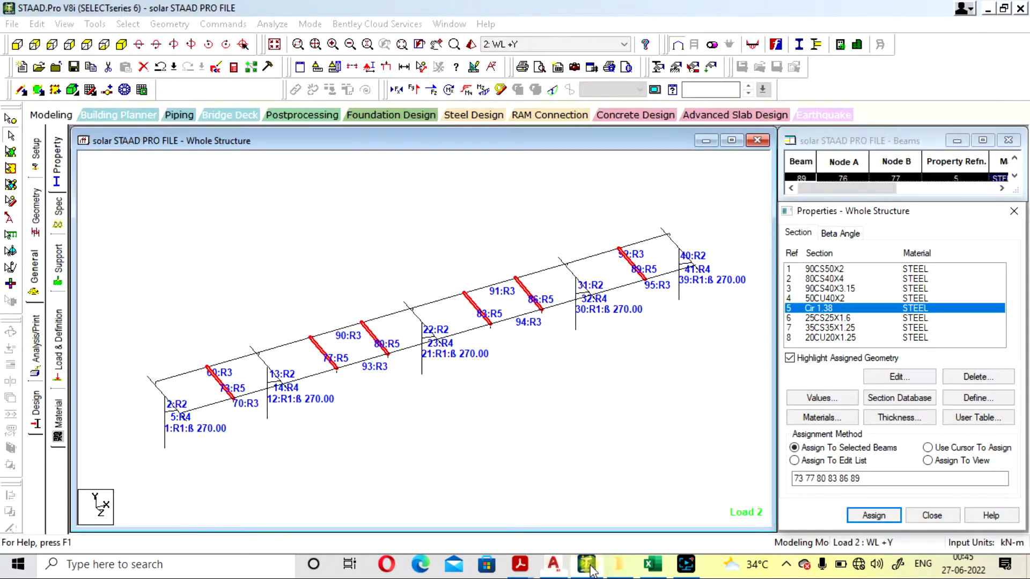
click(636, 365)
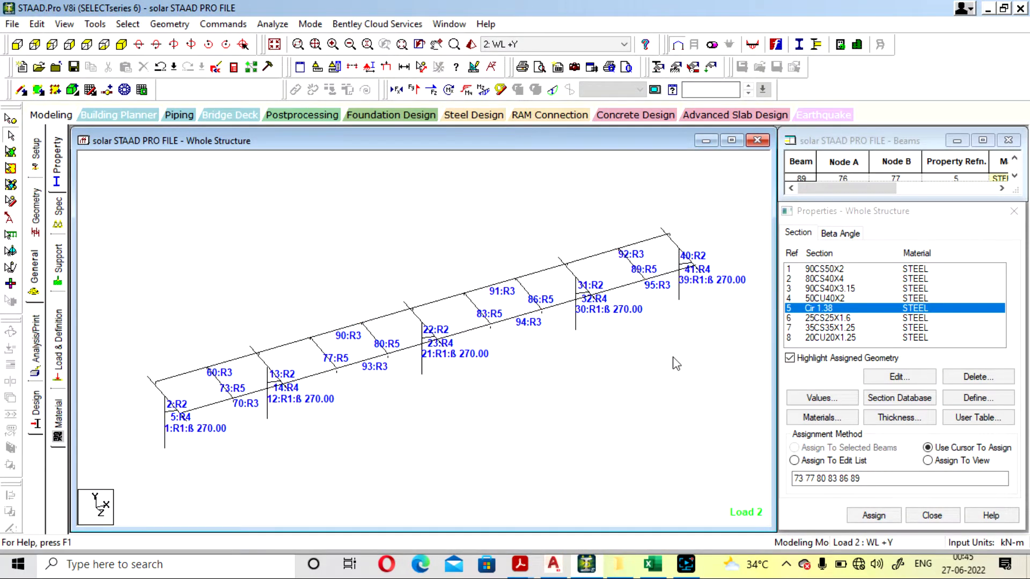
click(834, 309)
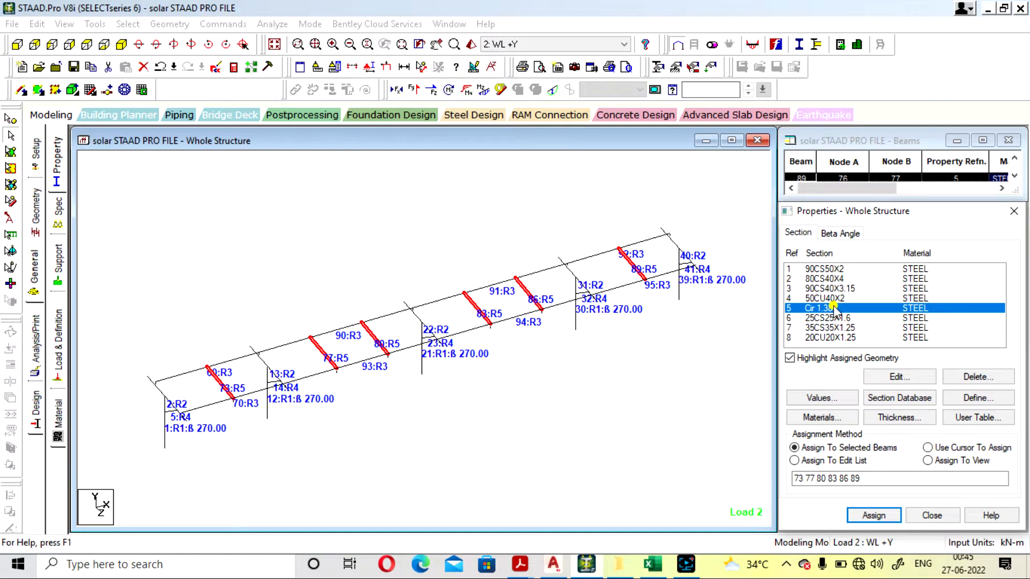
- Inspect the Cir 1.38 section's diameter and available material options, and close its definition without changes
double_click(835, 310)
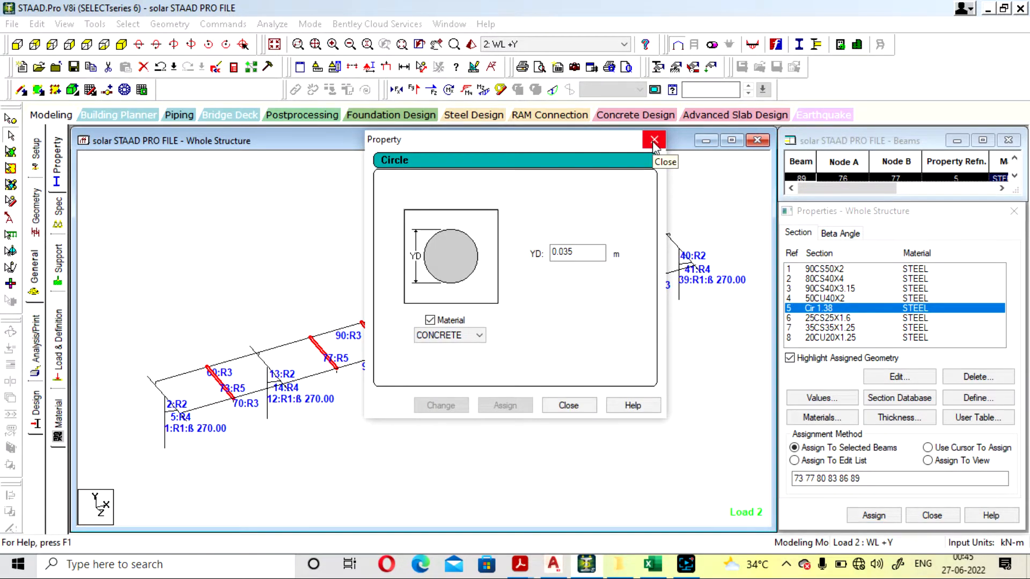
click(476, 337)
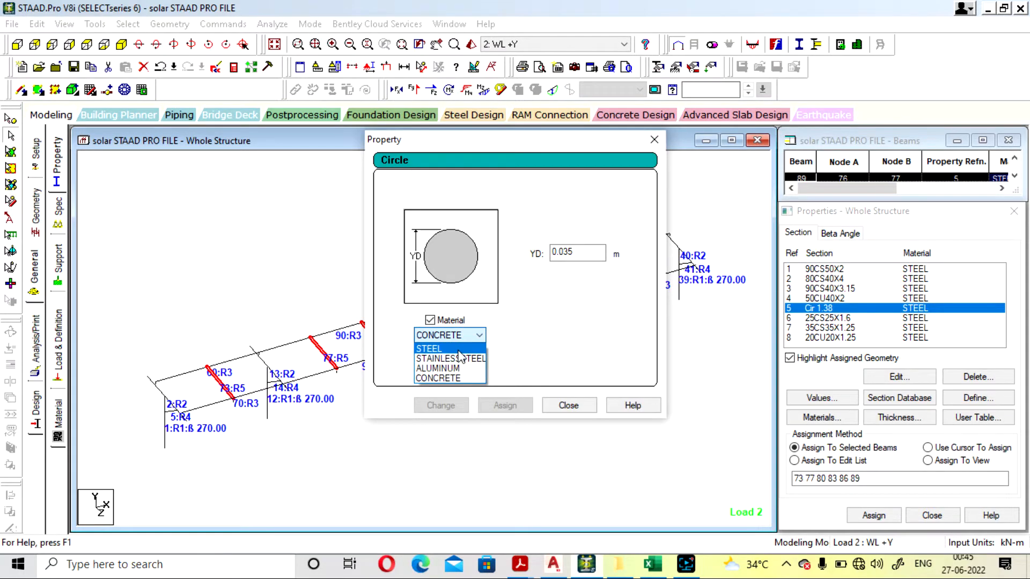
click(653, 141)
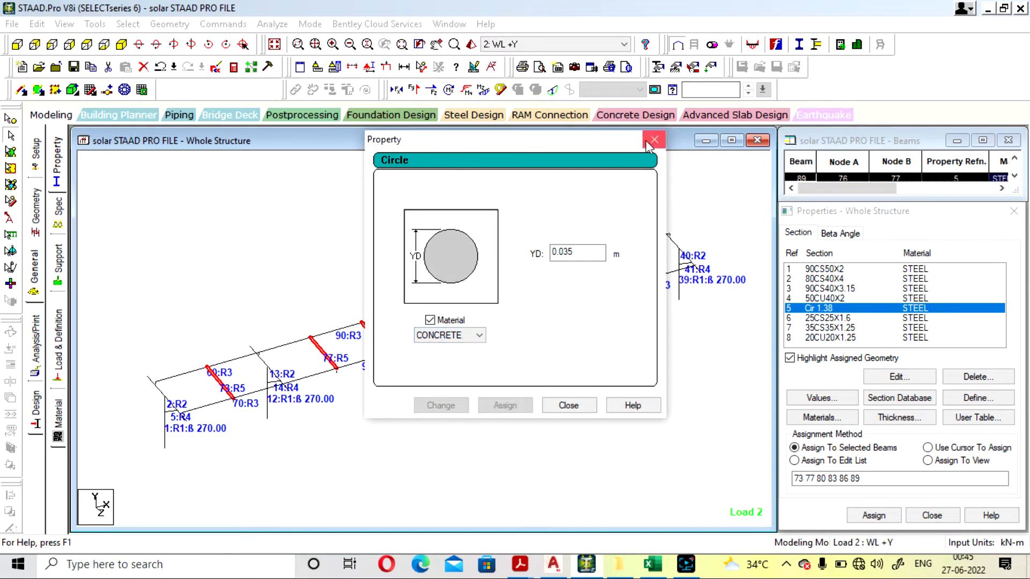
click(654, 141)
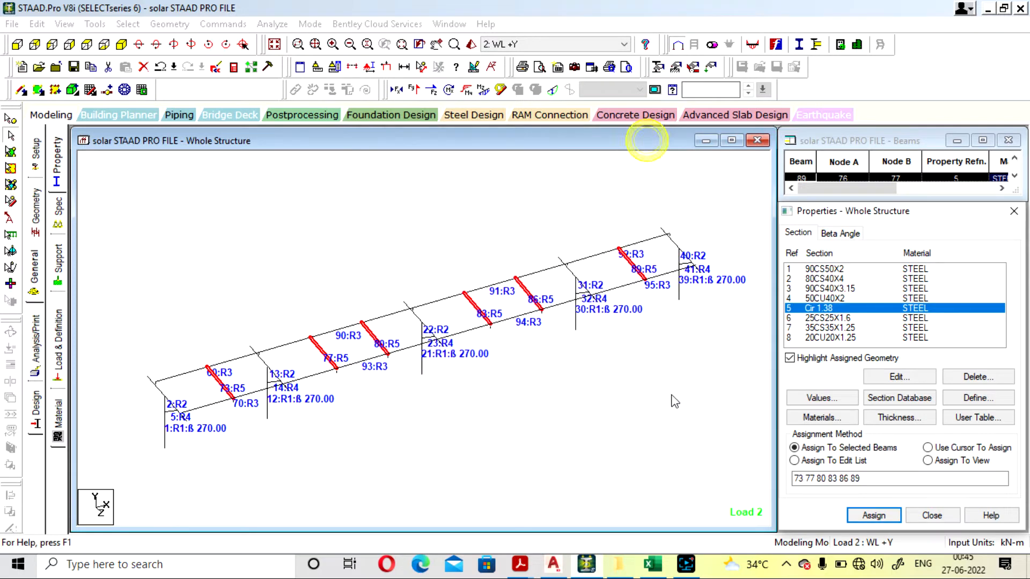
- Review the members assigned 90CS50X2, 80CS40X4, 90CS40X3.15 and 50CU40X2 by highlighting each section in turn
click(840, 298)
click(834, 289)
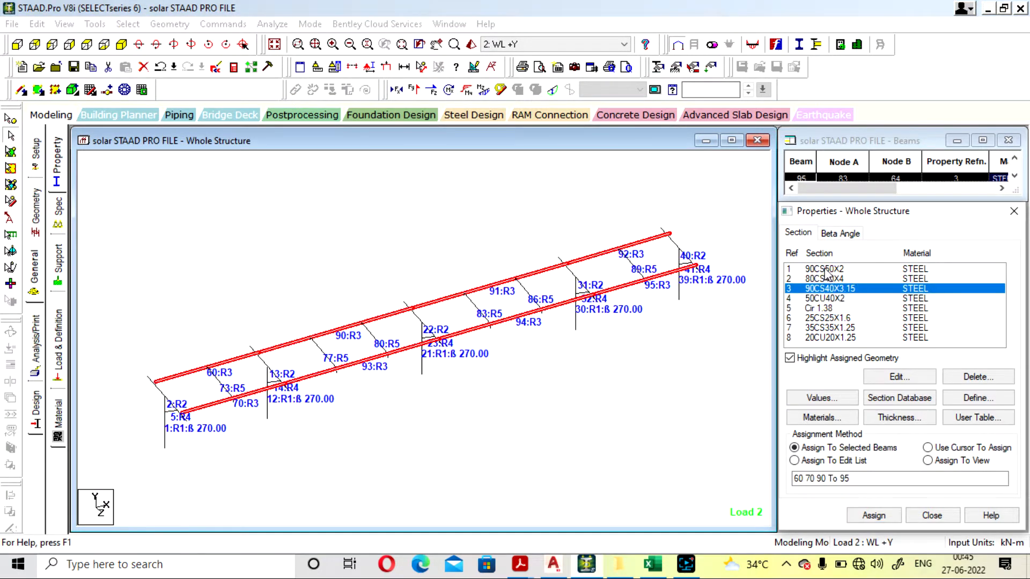
click(828, 279)
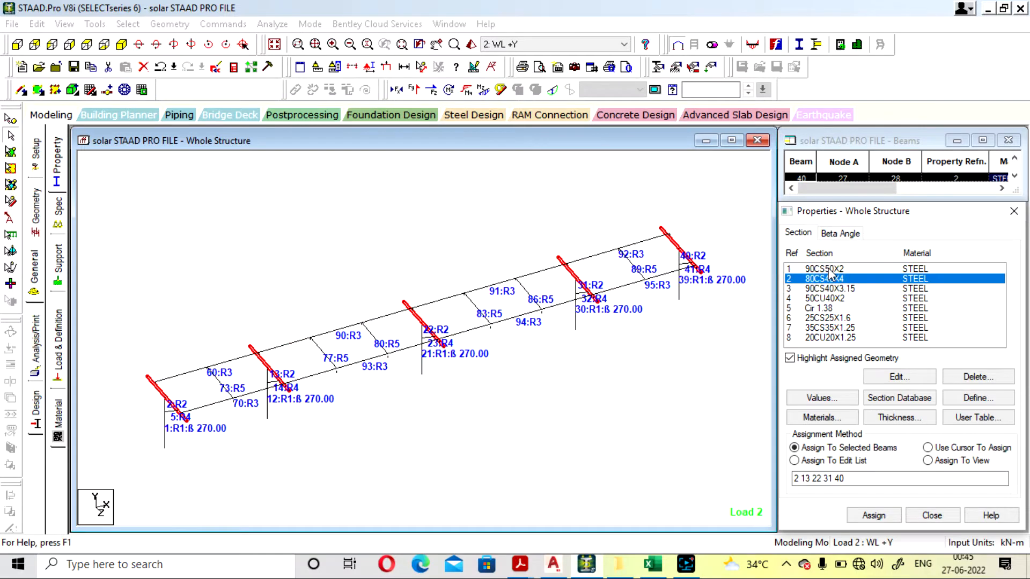
click(829, 269)
click(831, 278)
click(834, 288)
click(836, 298)
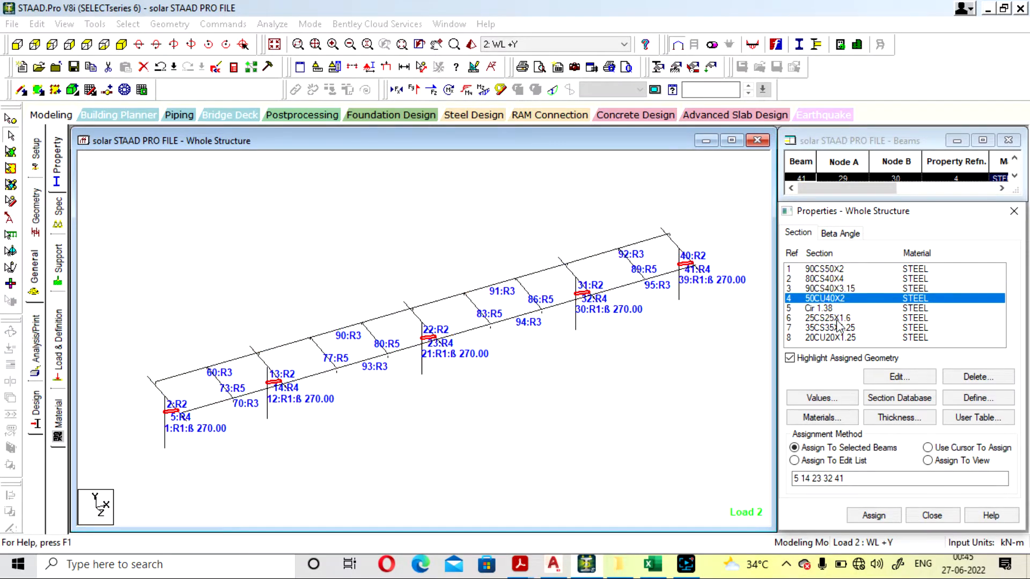
- Check the member assignments of 25CS25X1.6 and 35CS35X1.25, and select the 90CS50X2 section again
click(837, 319)
click(838, 327)
click(838, 318)
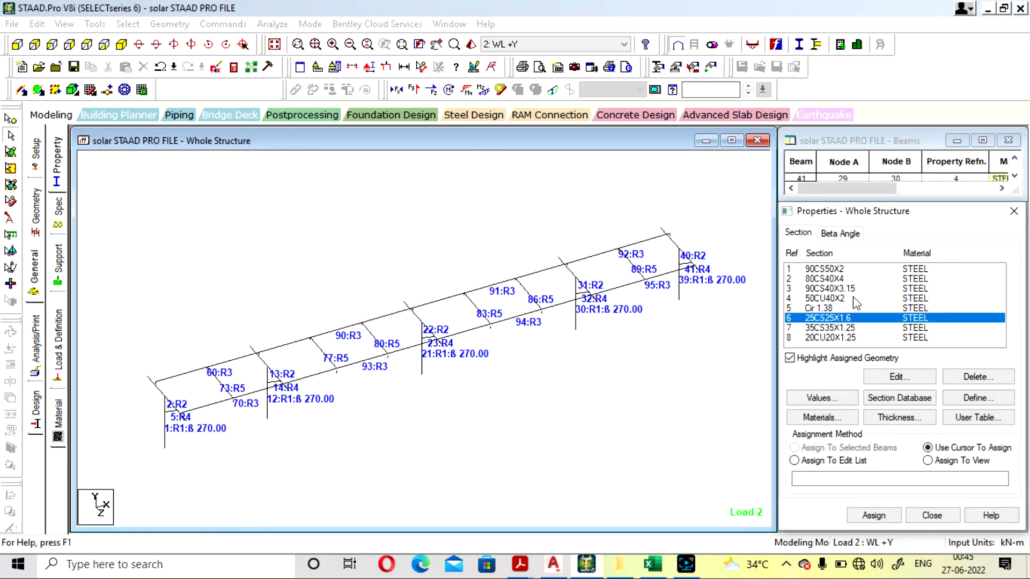
click(646, 393)
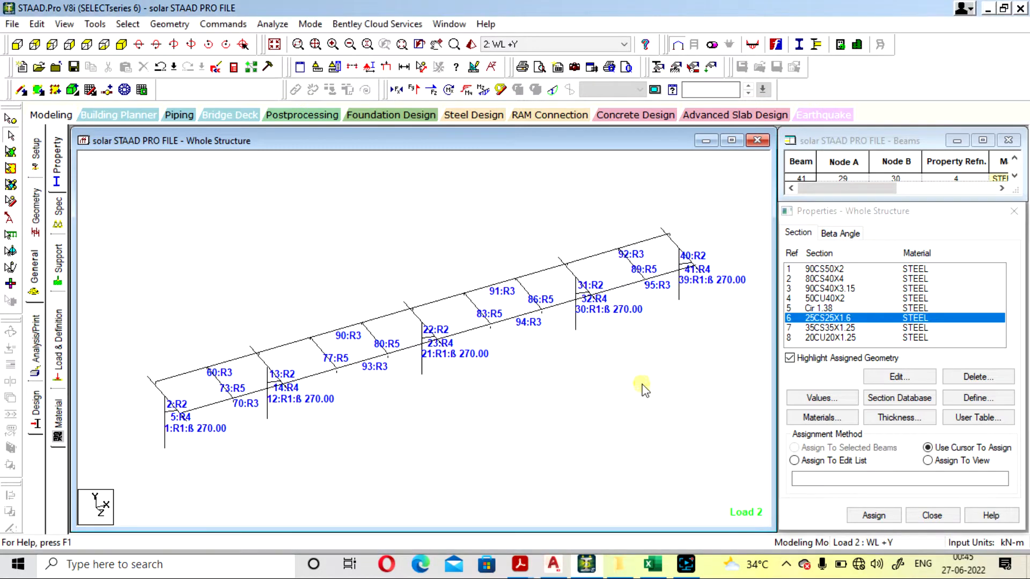
click(815, 269)
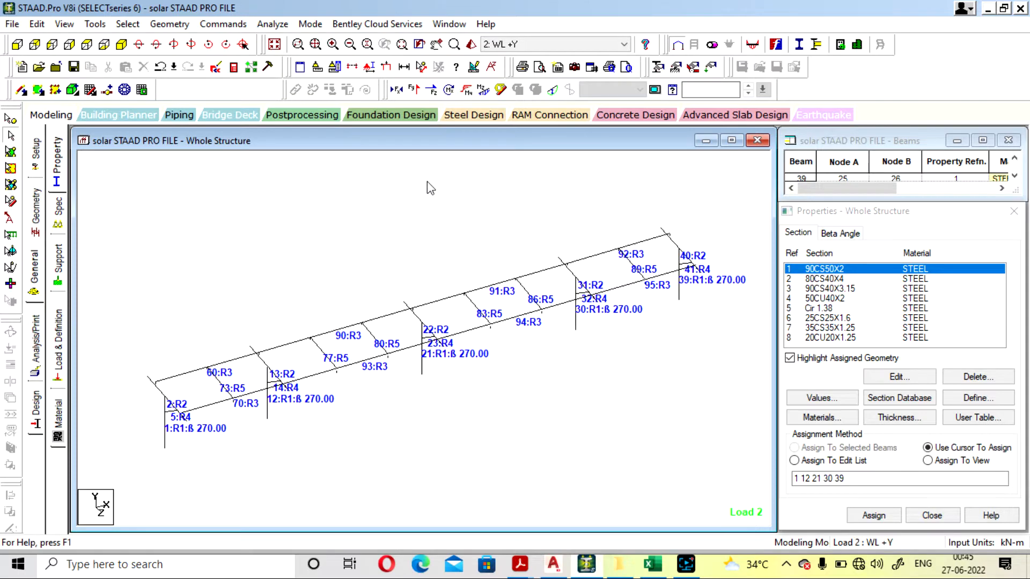
- Examine the posts, rafters, purlins, braces and rods in the 3D rendered view from several angles, and close the view
click(471, 45)
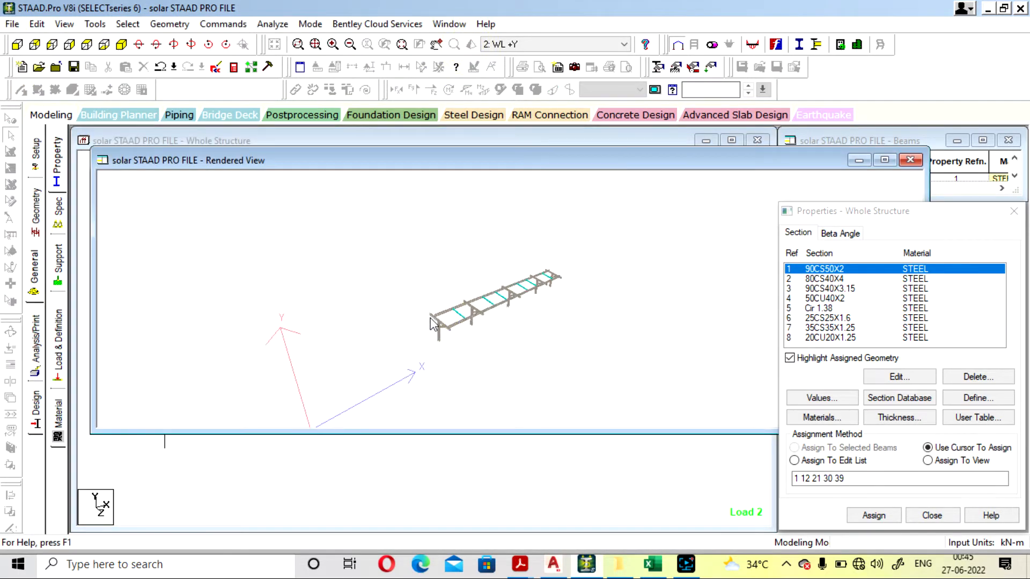
scroll(430, 318, up, 8)
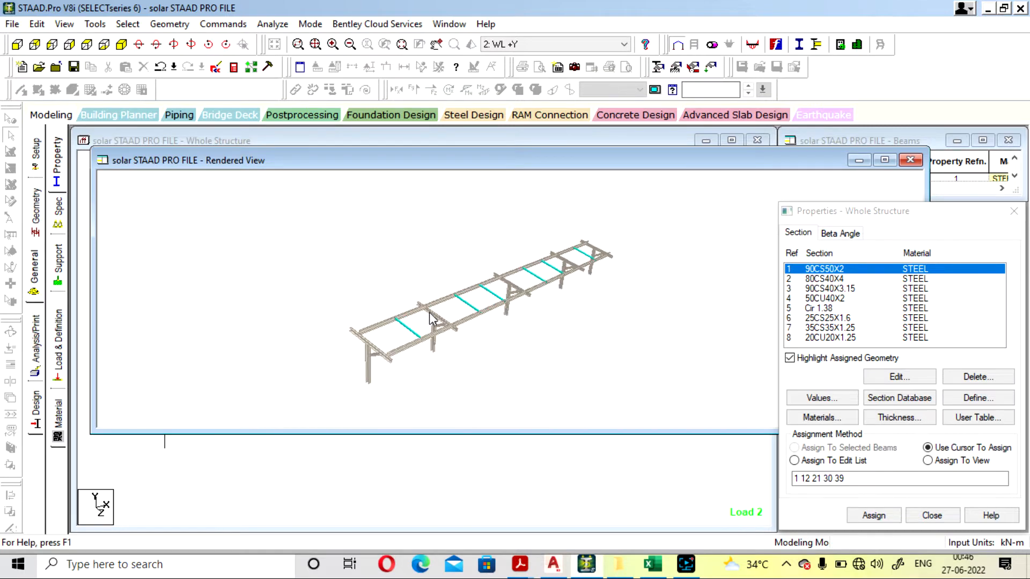
scroll(430, 318, up, 8)
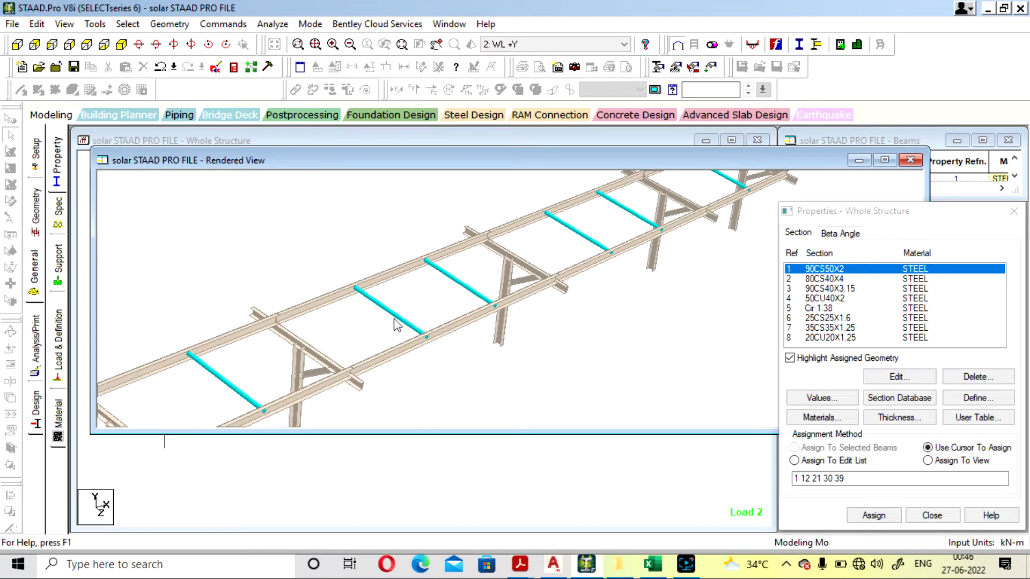
drag(358, 325, 563, 312)
drag(486, 385, 572, 330)
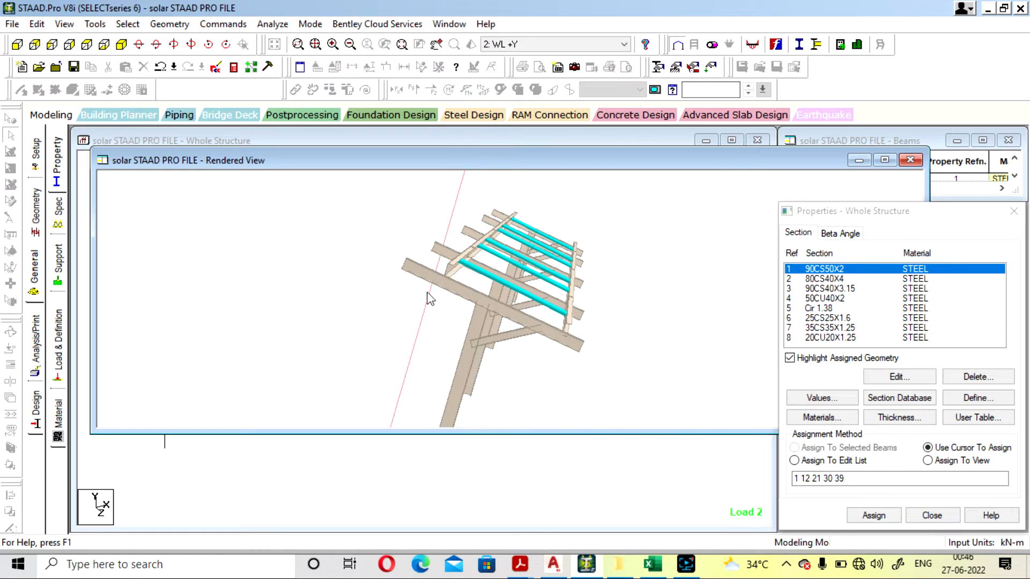
drag(484, 287, 623, 325)
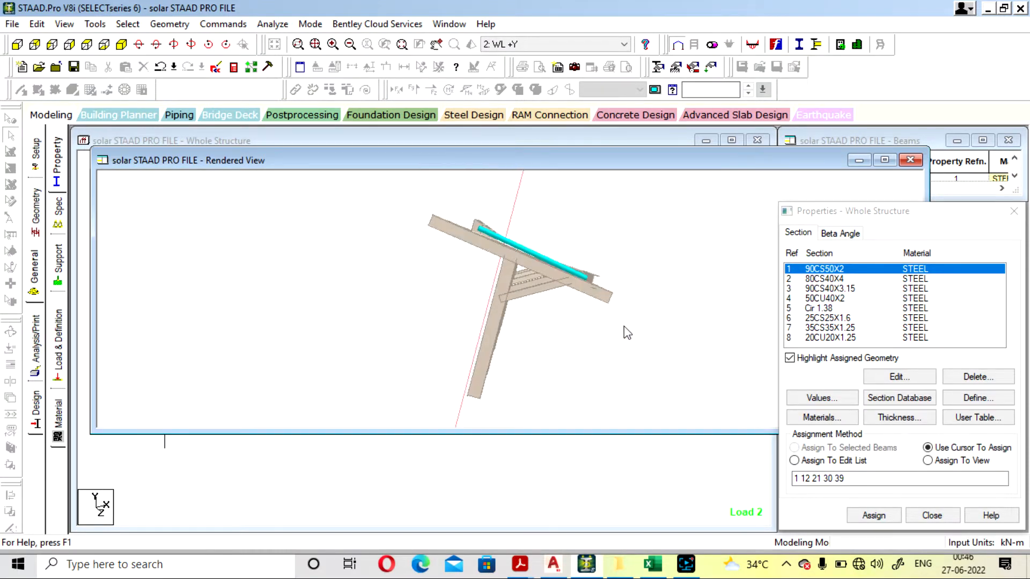
drag(528, 212, 628, 259)
scroll(502, 285, up, 5)
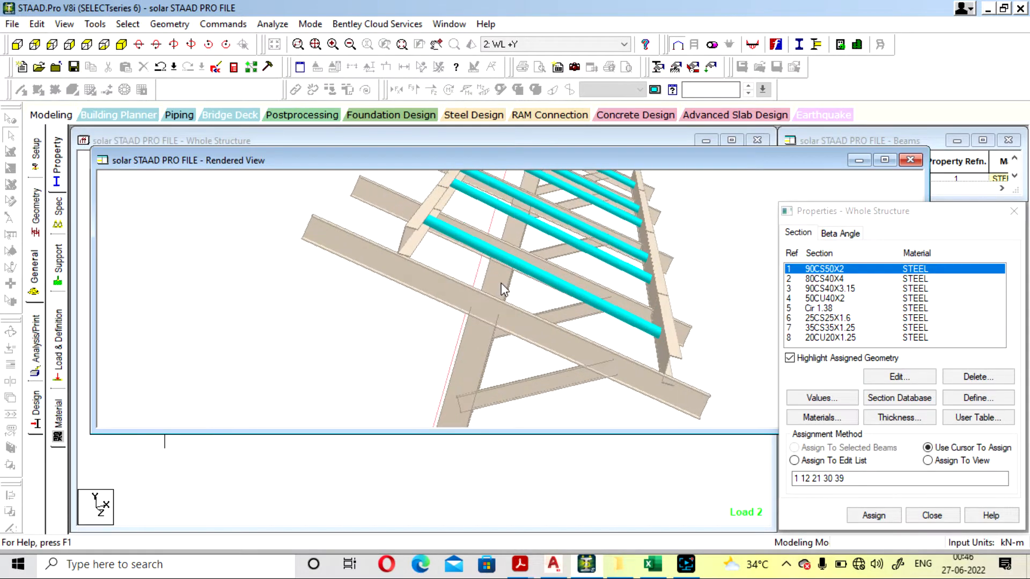
scroll(430, 240, down, 3)
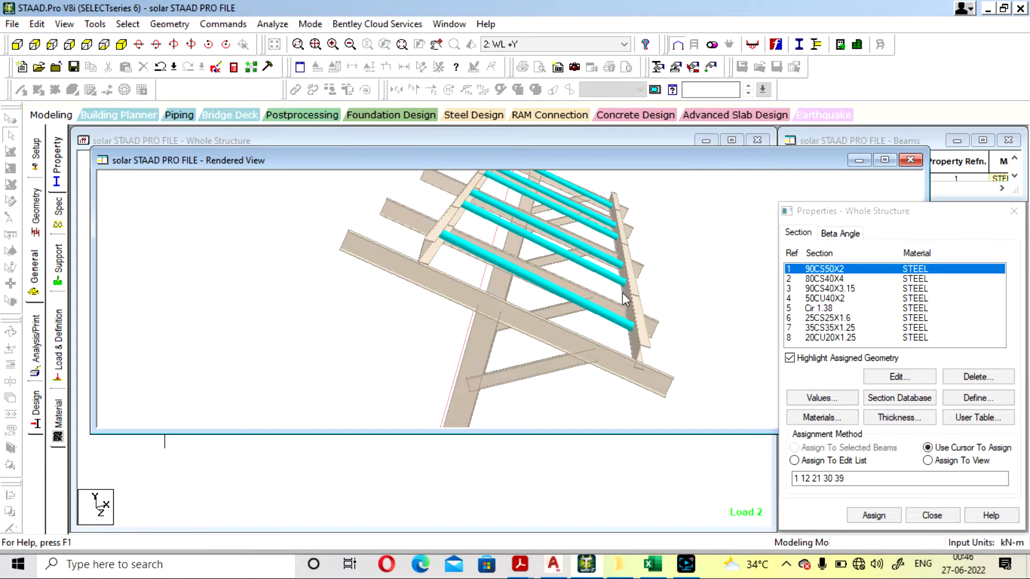
middle_drag(673, 301, 678, 316)
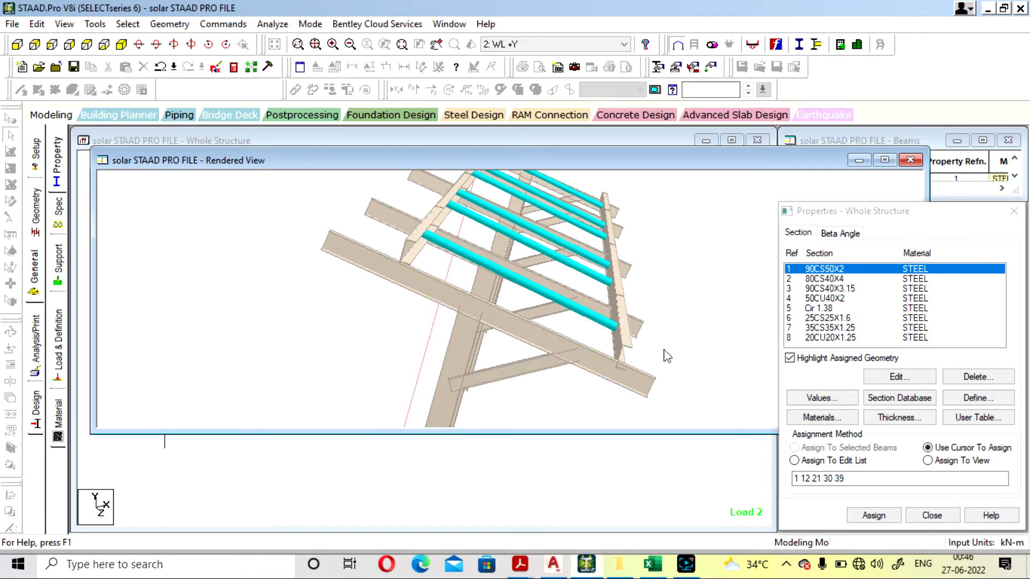
mouse_move(667, 356)
middle_down()
mouse_move(676, 340)
mouse_move(678, 355)
middle_up()
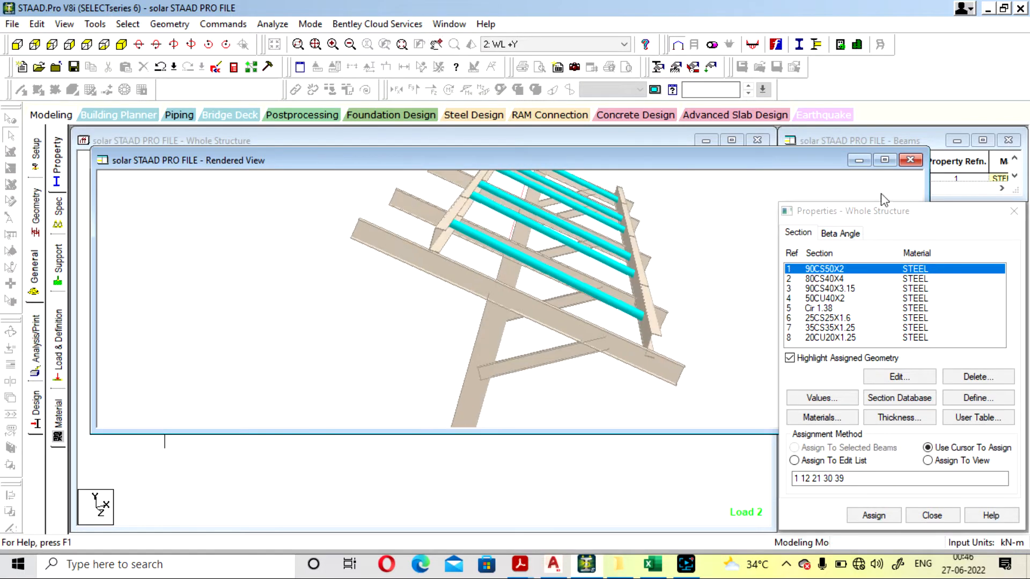
click(910, 160)
- Look at the start and end offset options for a new beam specification, and close them without adding anything
click(59, 216)
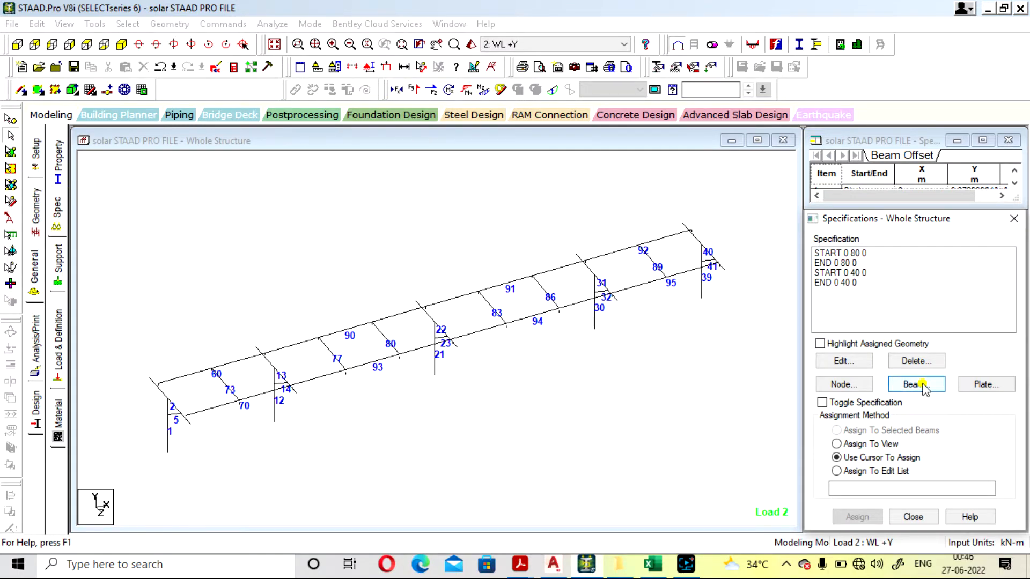
click(914, 384)
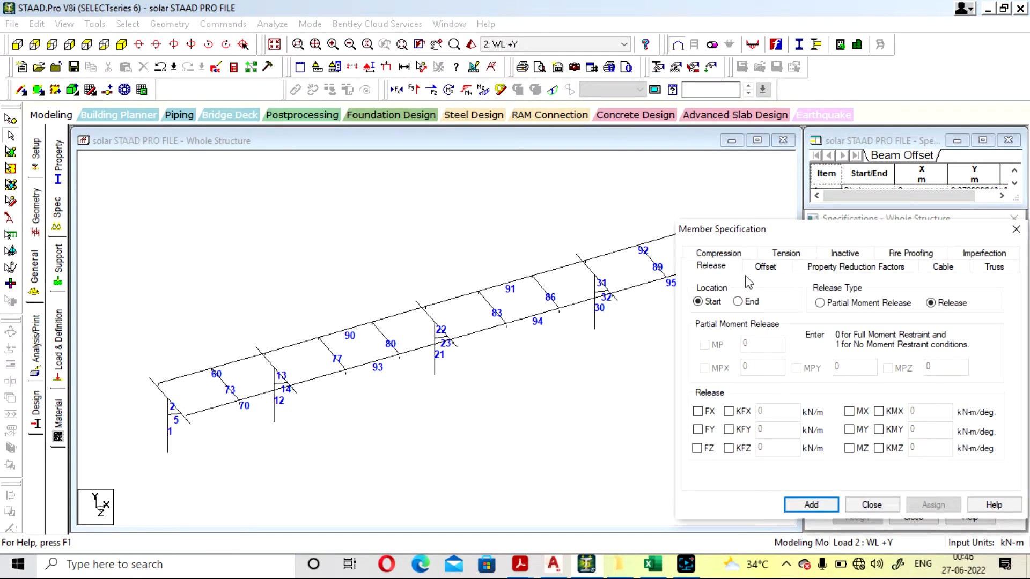
click(765, 267)
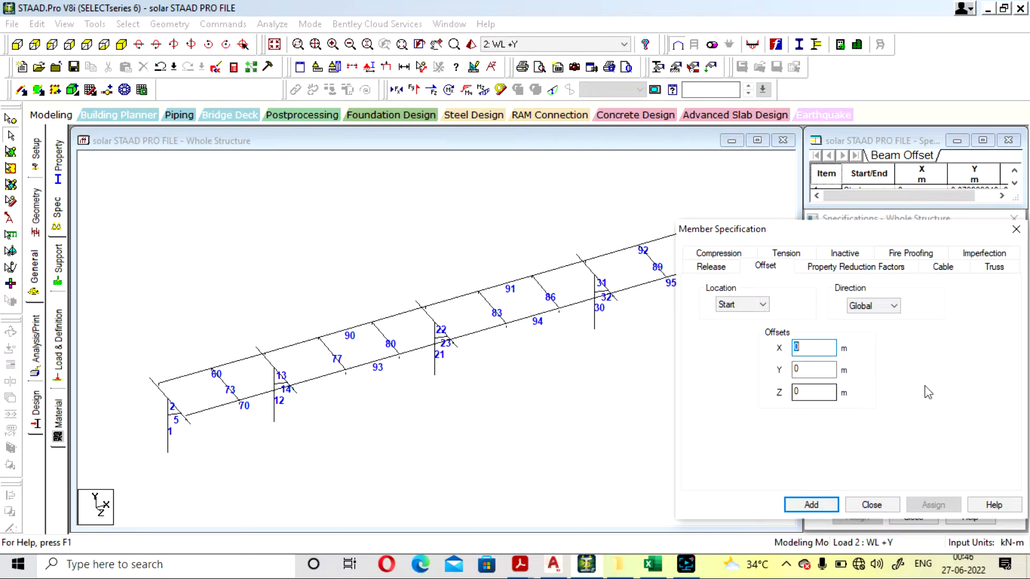
click(1018, 231)
- Check which members use the 90CS50X2 and 80CS40X4 sections, and clear the member selection
click(58, 161)
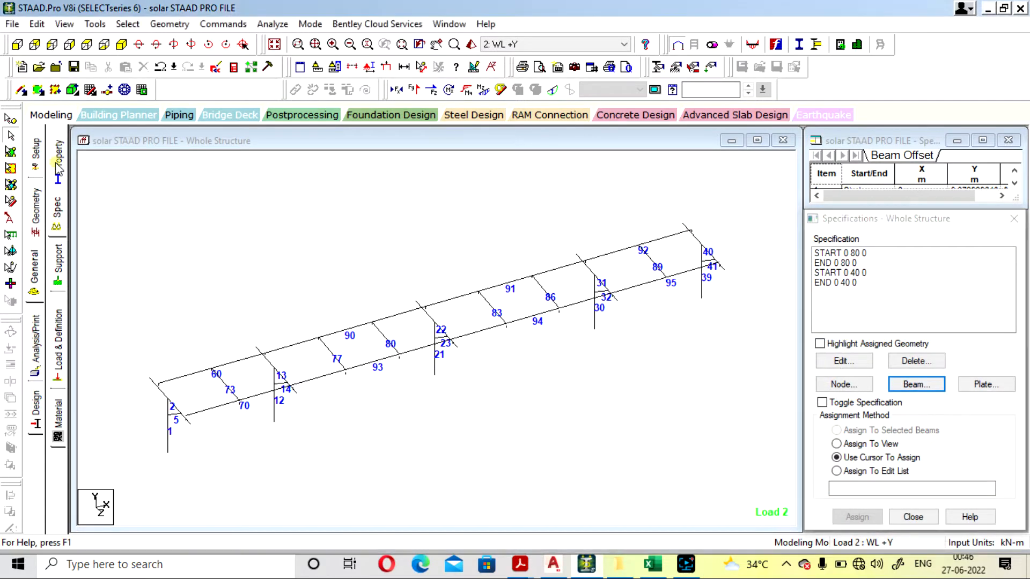
click(828, 269)
click(833, 280)
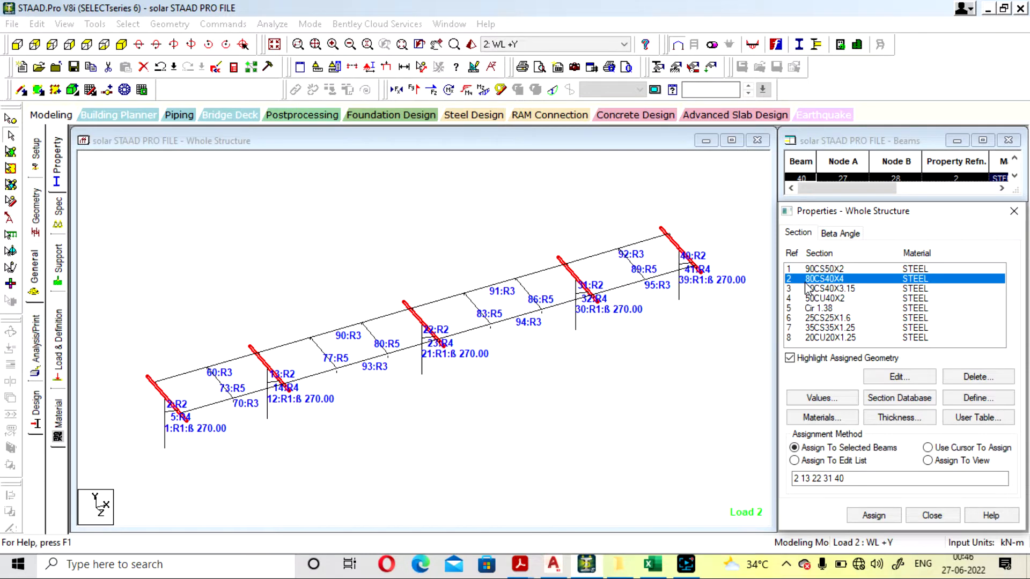
click(725, 394)
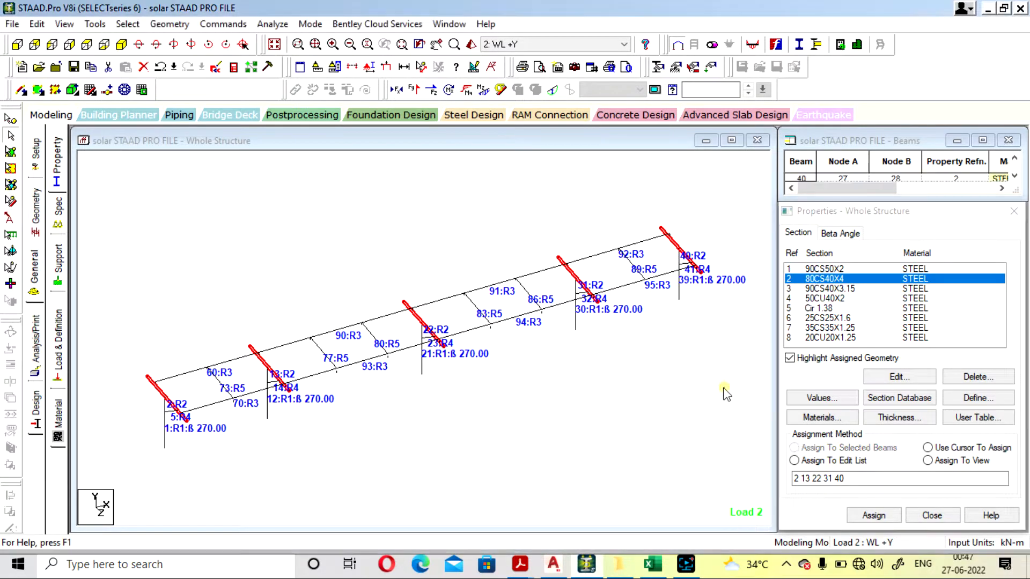
- Inspect the Y offset in the START 0 80 0 and END 0 80 0 beam specifications, closing each without changes
click(54, 216)
double_click(861, 253)
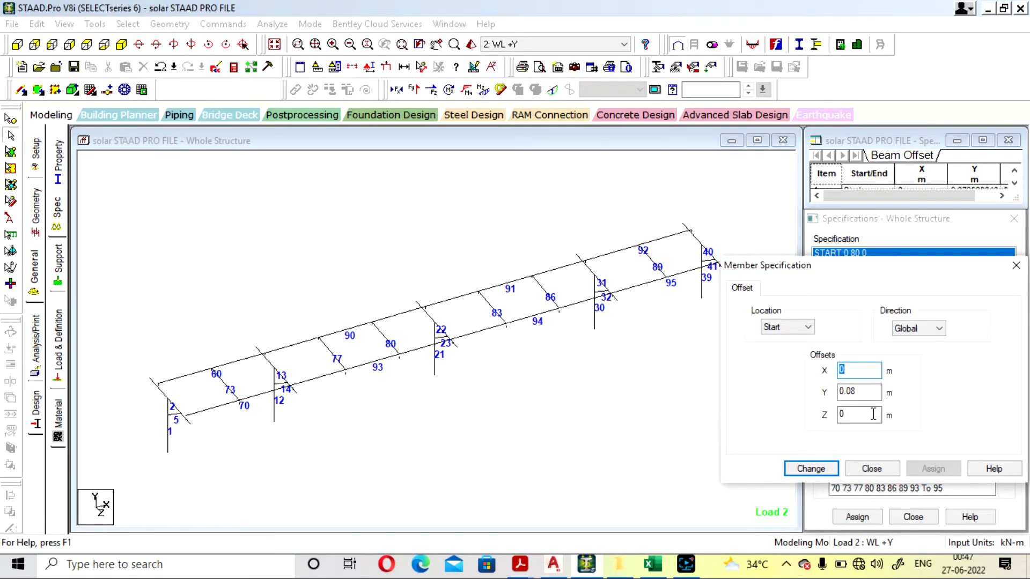
click(871, 468)
double_click(849, 265)
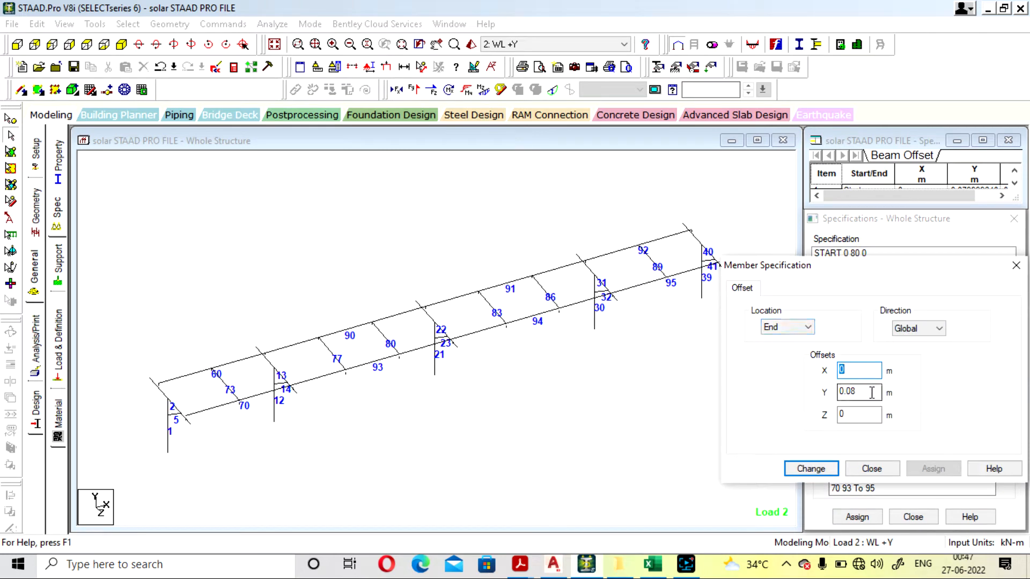
click(1015, 265)
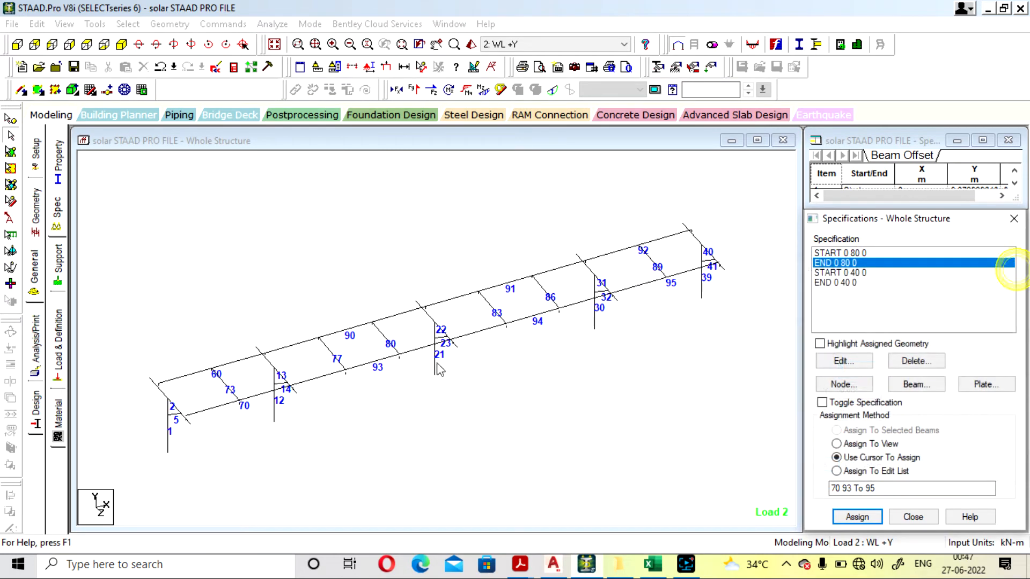
- Try to assign the END 0 80 0 offset to purlin 60, compare the START and END member lists, and clear the selection
click(179, 377)
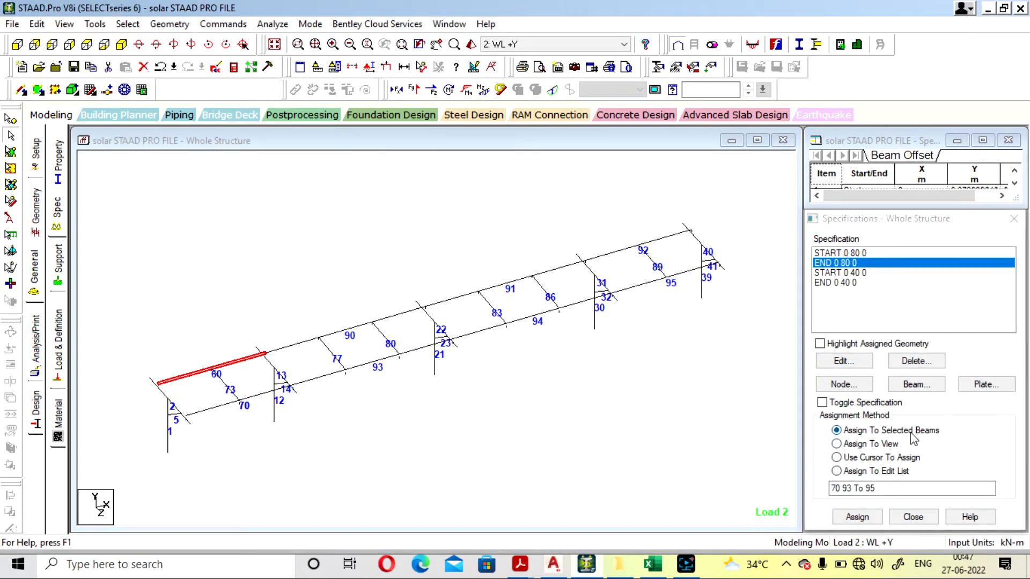
click(856, 516)
click(839, 253)
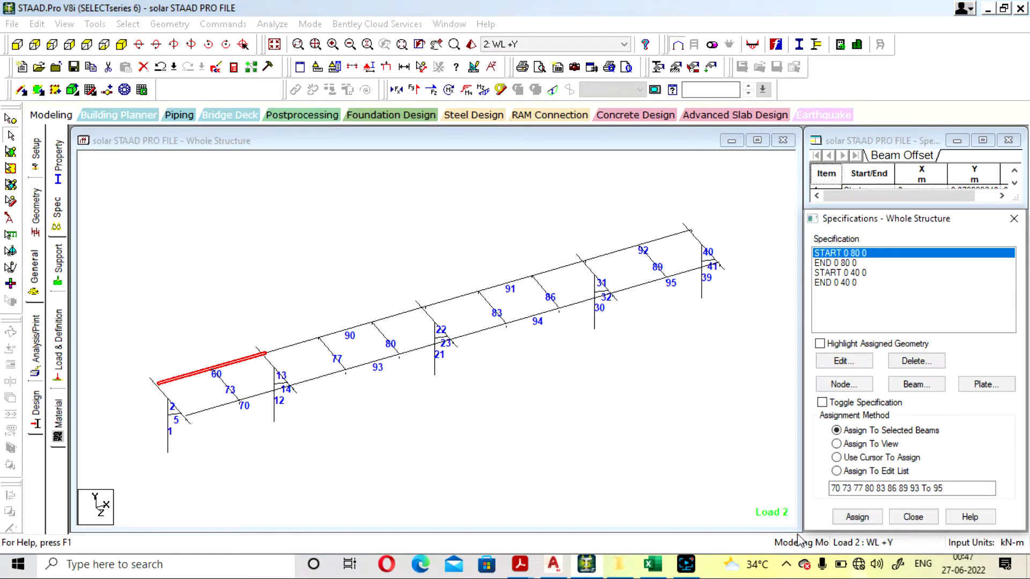
click(834, 263)
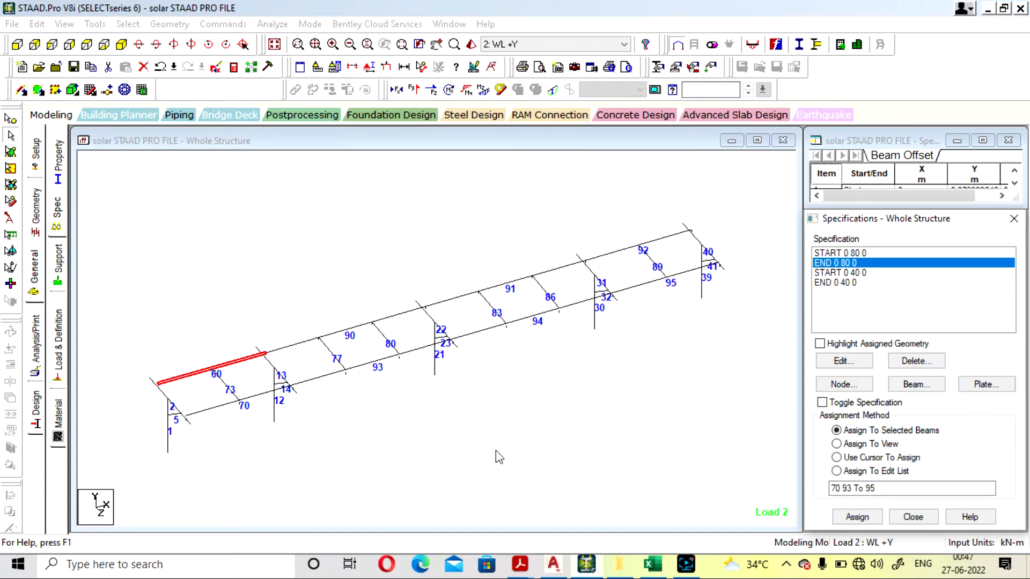
click(489, 483)
- Select the purlins along both long edges of the structure: beams 60, 90, 91, 92, 70, 93, 94 and 95
click(181, 378)
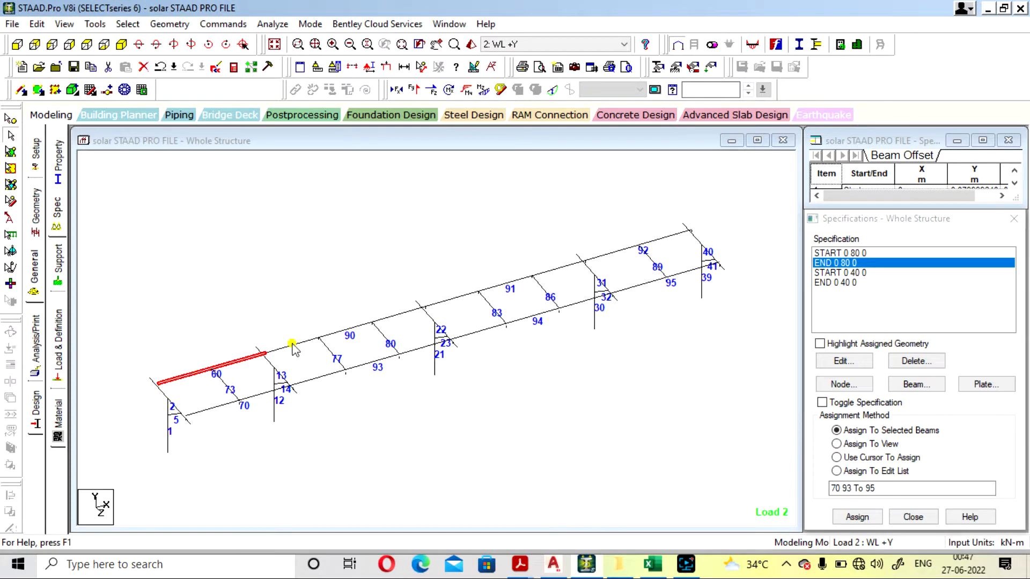
ctrl+click(292, 346)
ctrl+click(450, 297)
ctrl+click(615, 250)
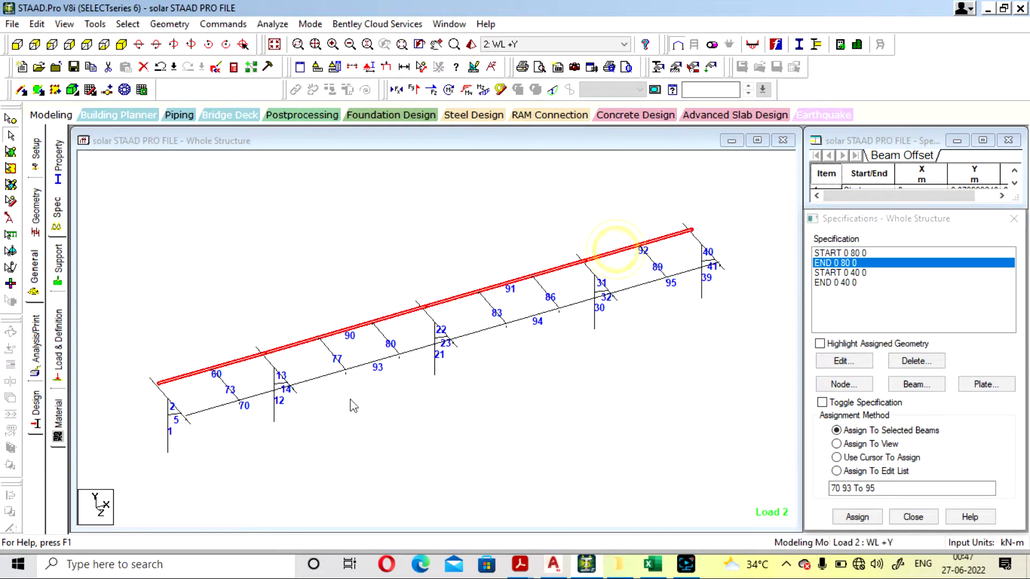
ctrl+click(209, 407)
ctrl+click(311, 377)
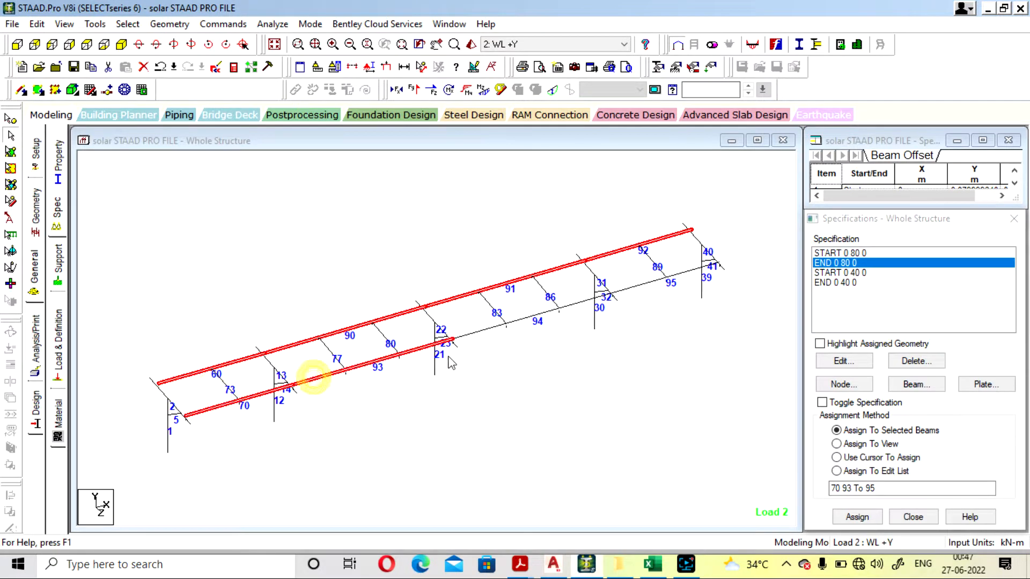
ctrl+click(481, 331)
ctrl+click(631, 290)
- Review the members listed under the START 0 80 0 and END 0 80 0 offsets, and clear the purlin selection
click(863, 256)
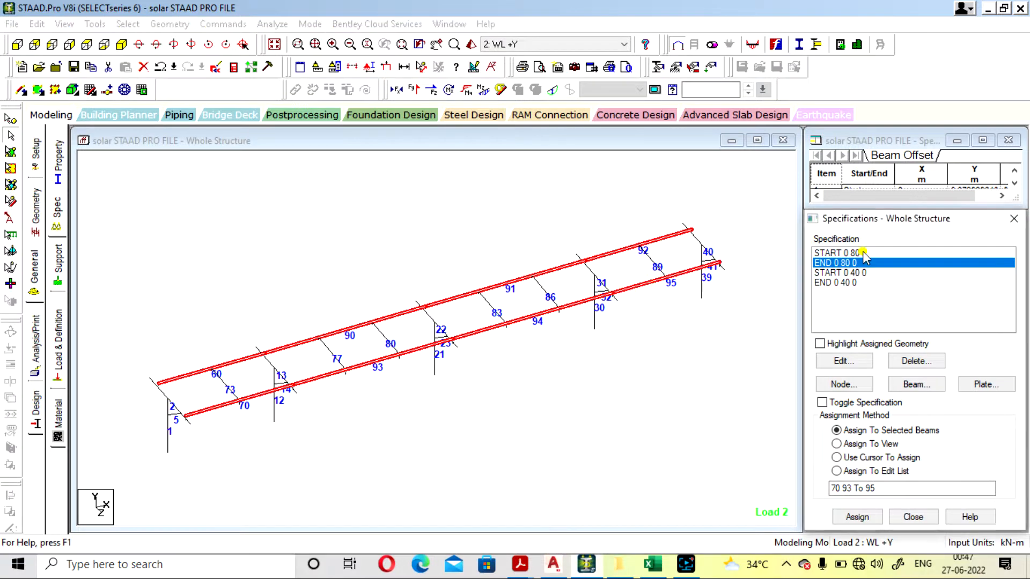
click(863, 253)
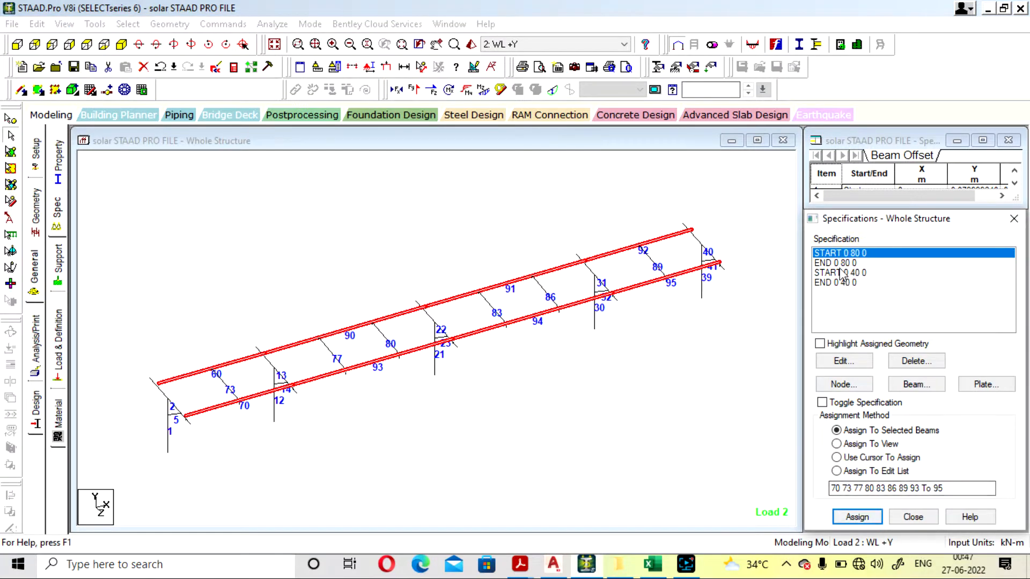
click(840, 263)
click(841, 252)
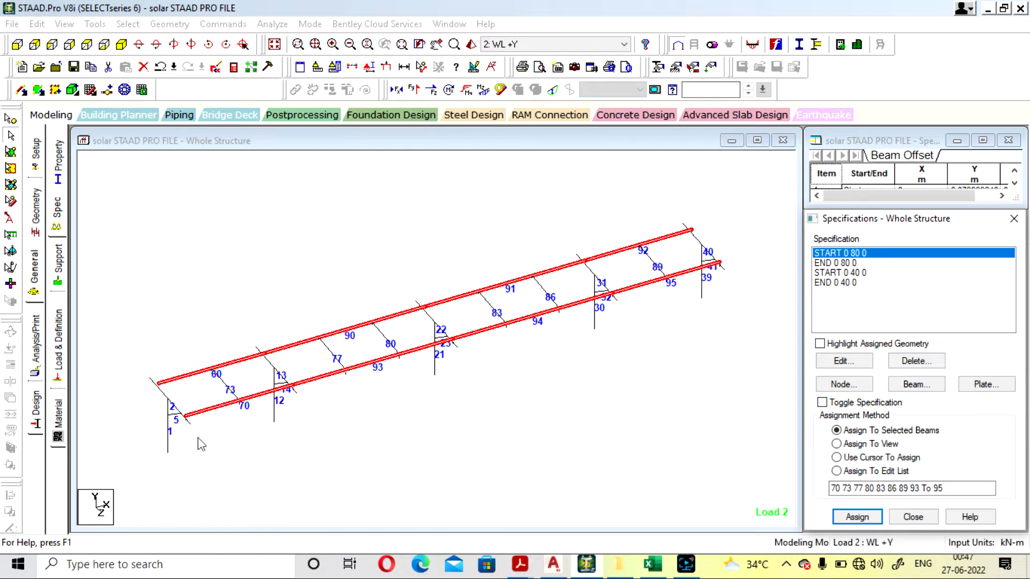
click(645, 395)
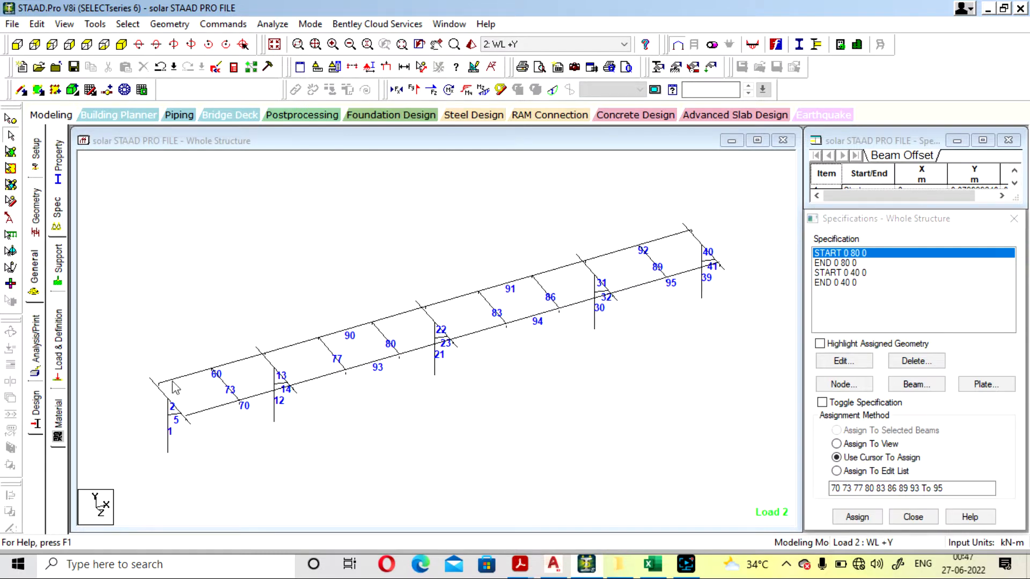
- Examine how the offset purlins sit on the rafters in the 3D rendered view, and close the view
click(472, 45)
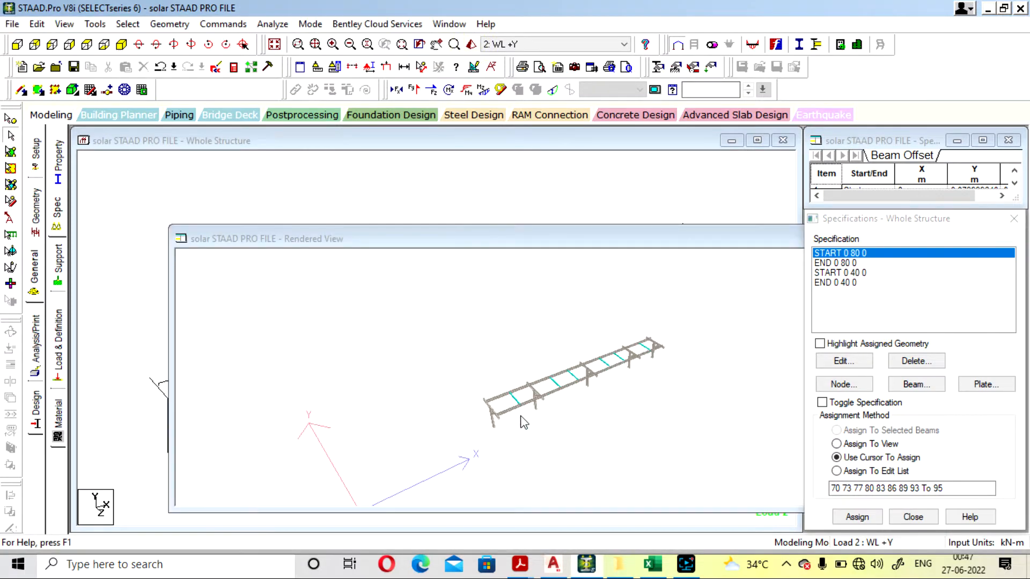
click(483, 465)
scroll(487, 436, up, 5)
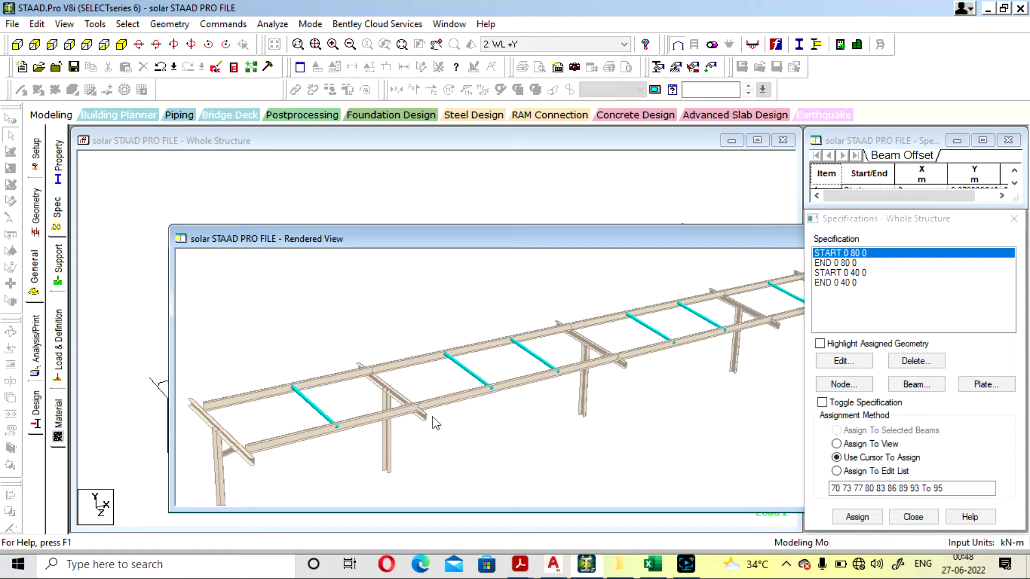
drag(655, 243, 498, 253)
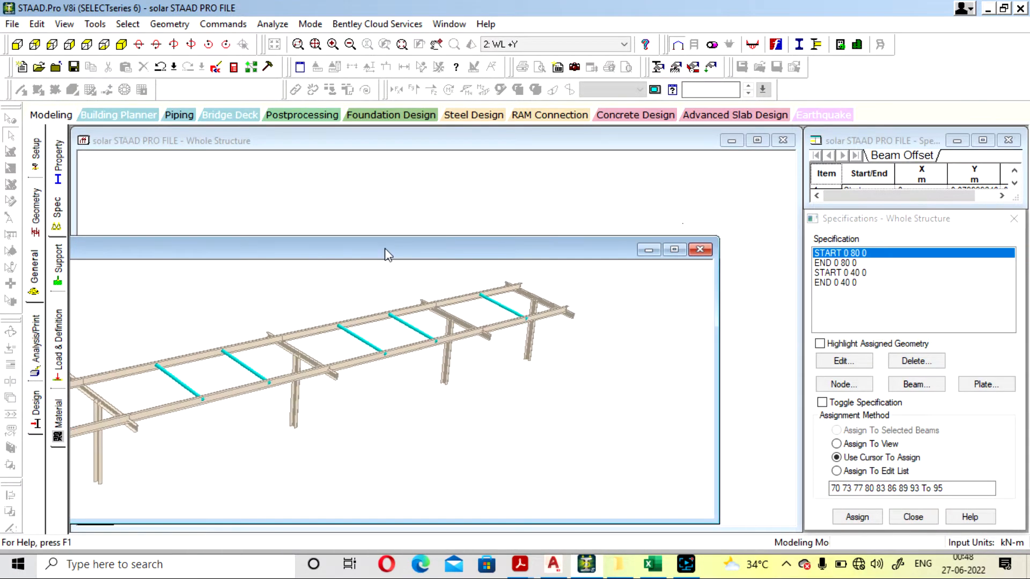
click(699, 250)
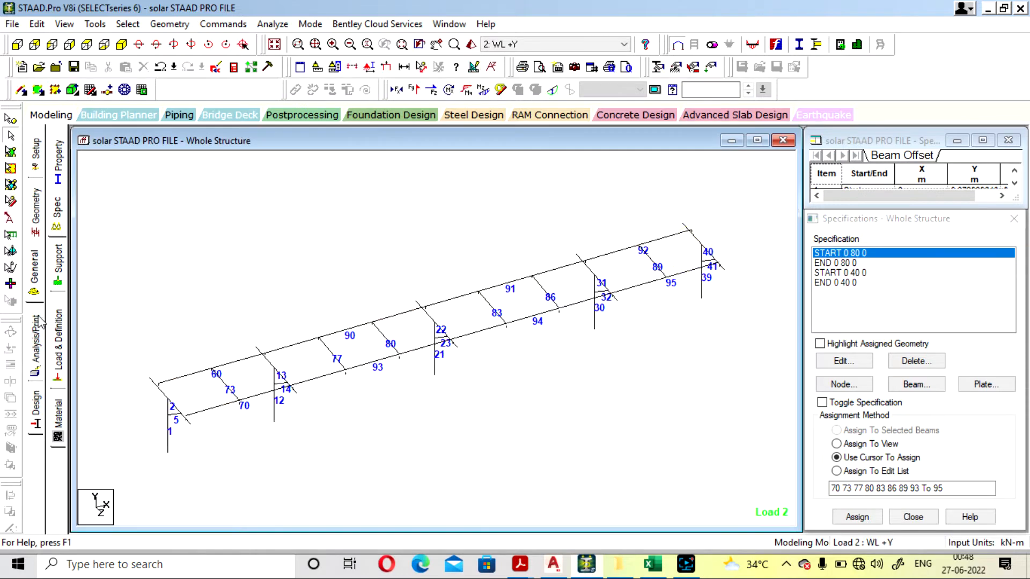
- Review the Beta 270 angle and the posts it is assigned to, and close its definition without changes
click(59, 179)
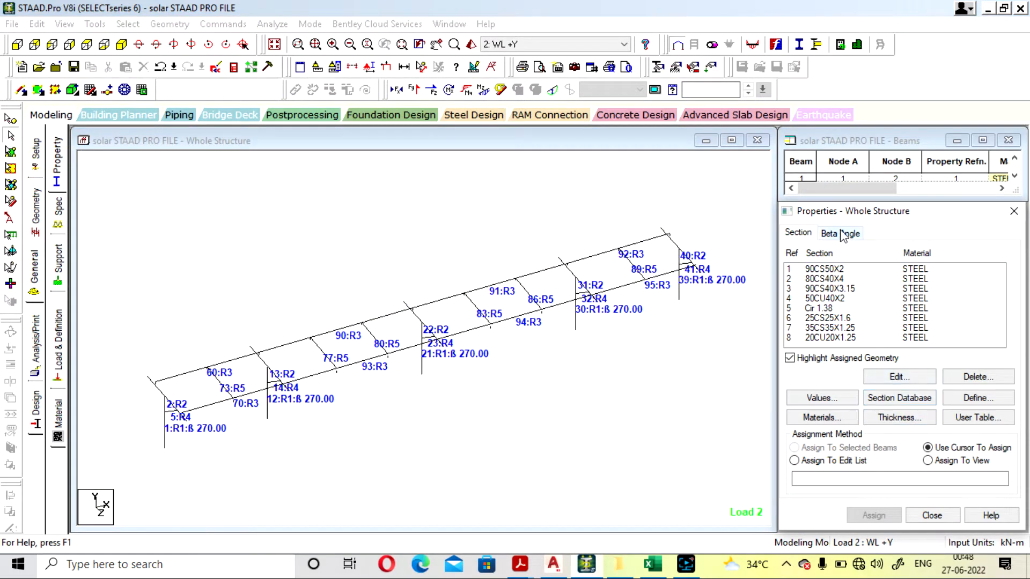
click(846, 235)
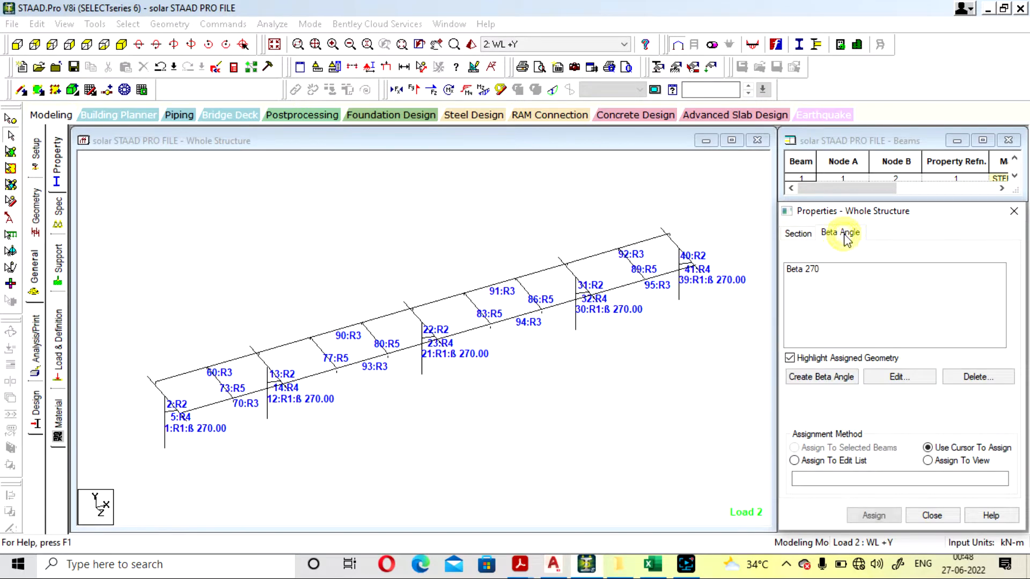
click(816, 271)
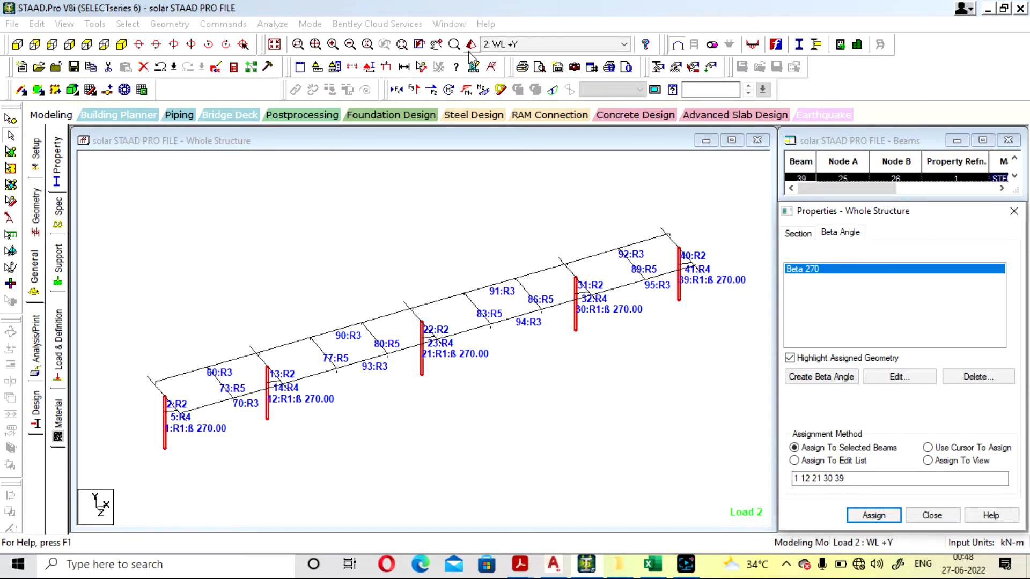
click(593, 416)
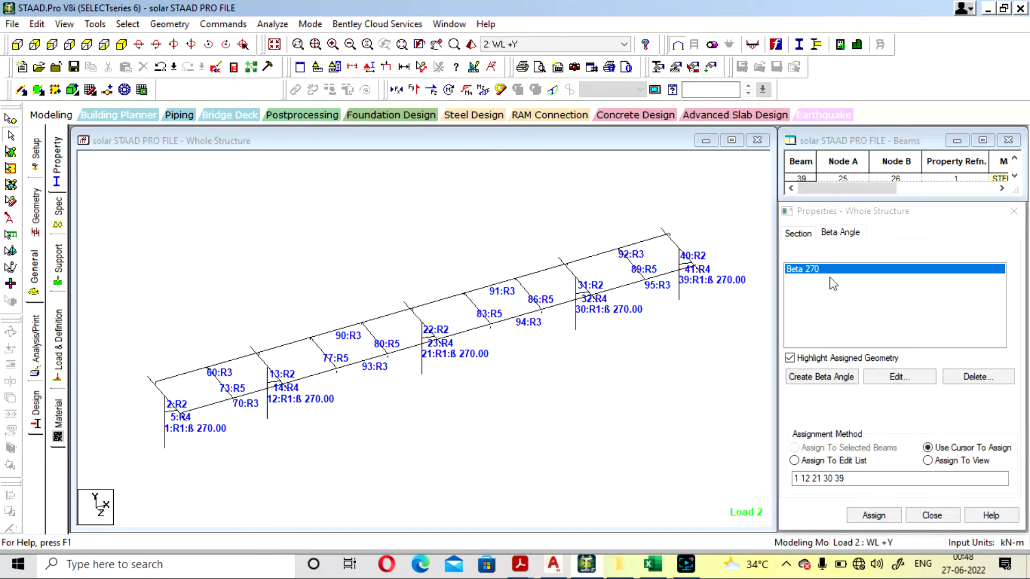
double_click(834, 268)
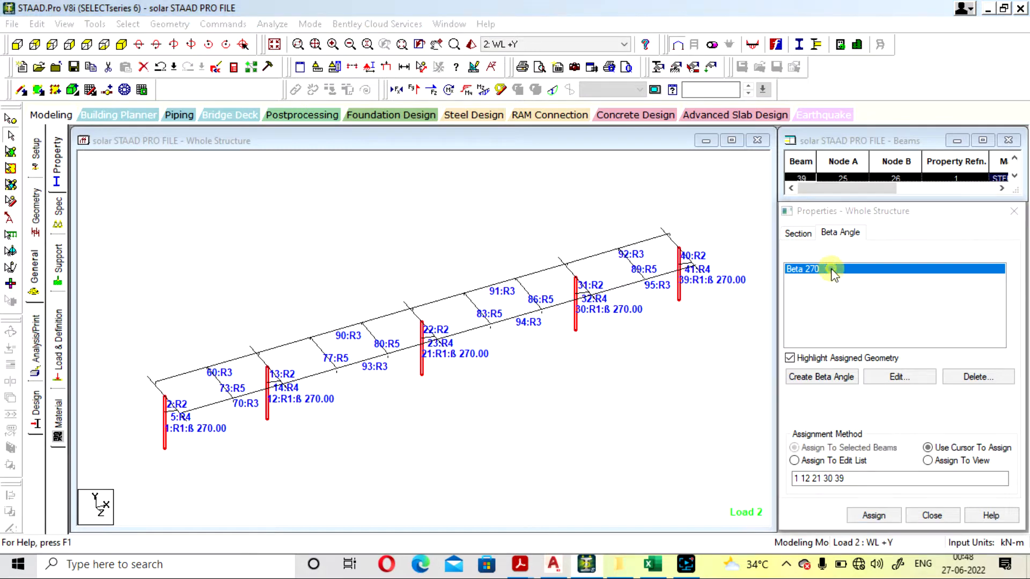
click(992, 280)
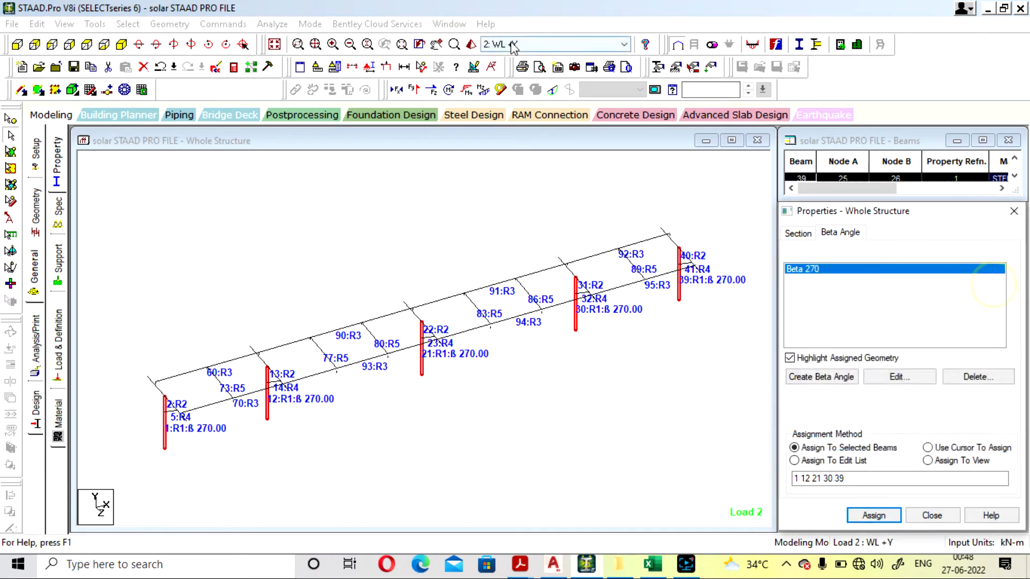
- Clear the post selection and examine the orientation of the posts in the 3D rendered view
click(471, 44)
click(890, 140)
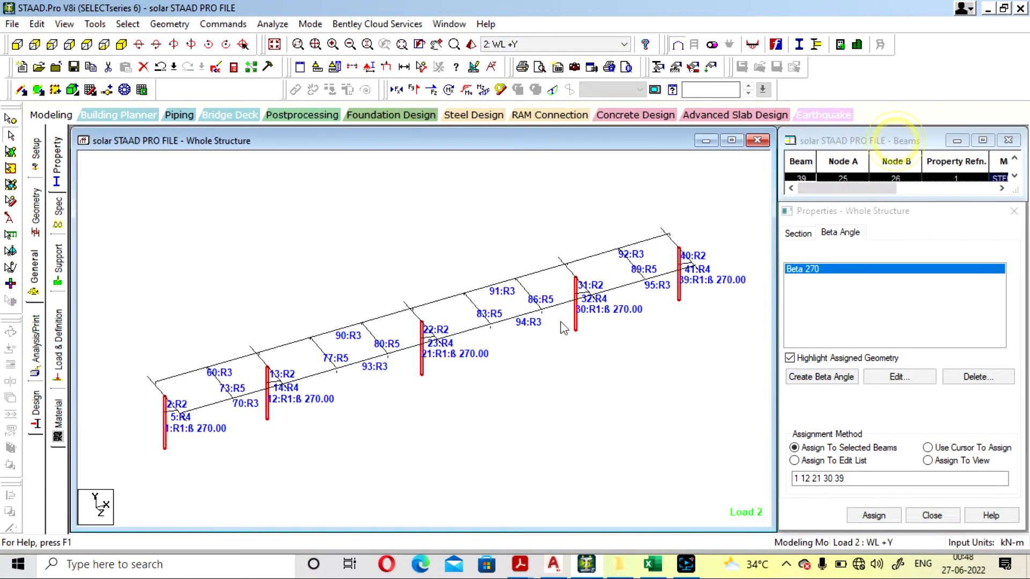
click(591, 361)
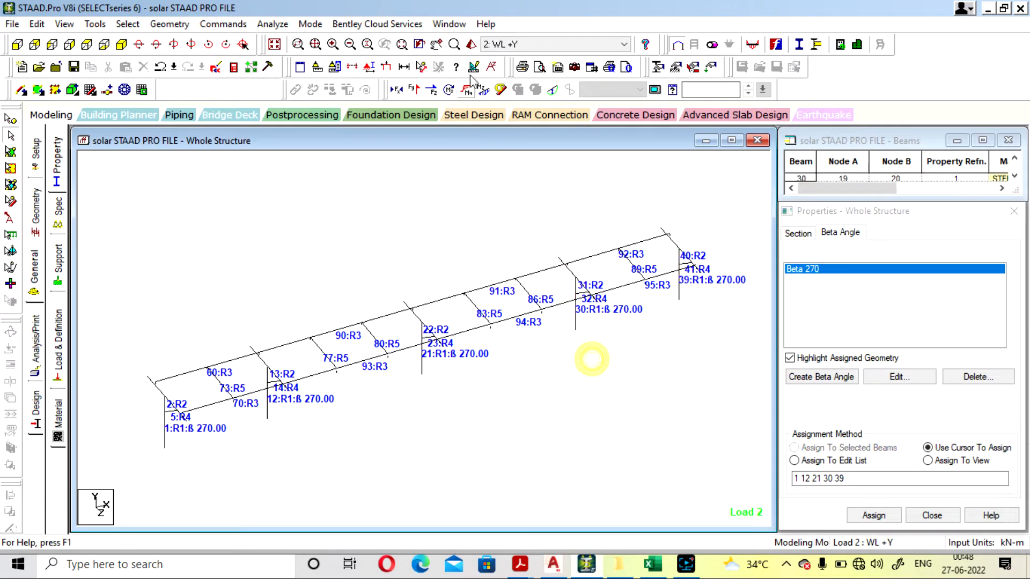
click(470, 44)
scroll(444, 316, up, 8)
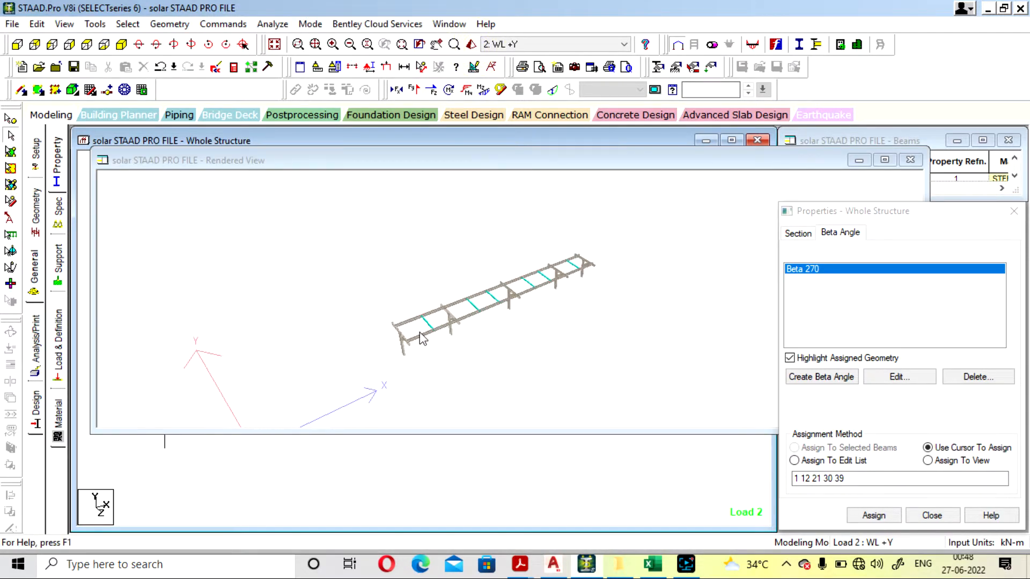
scroll(419, 339, up, 10)
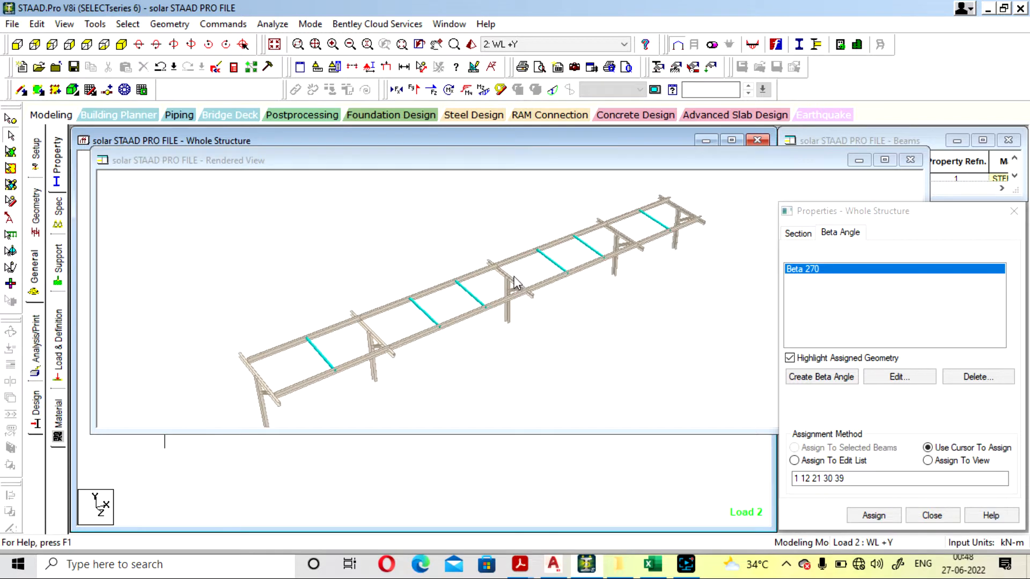
scroll(514, 280, up, 2)
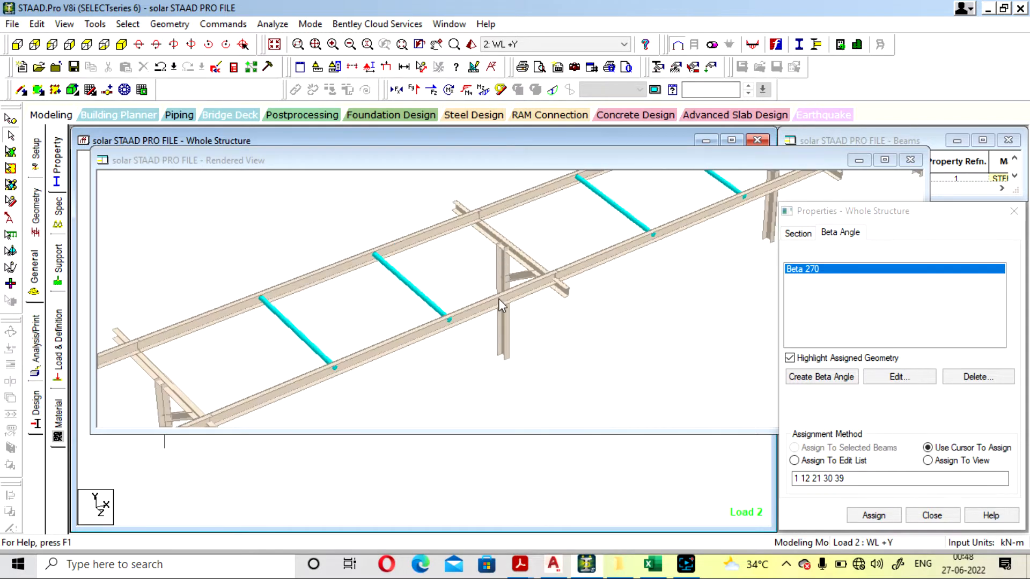
- Change the posts' beta angle to 90 degrees and agree to delete the existing result files
double_click(862, 277)
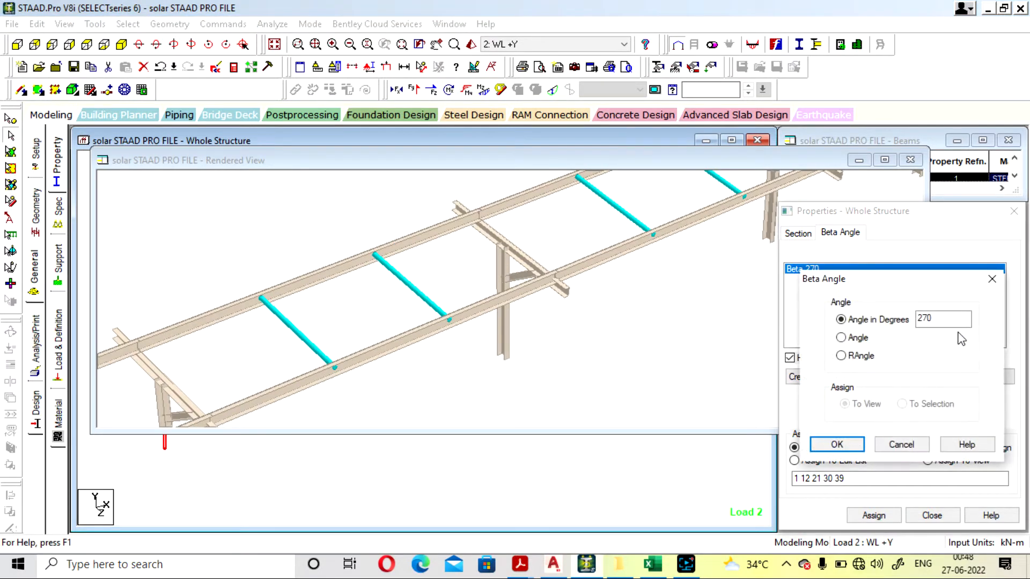
text(90)
click(836, 445)
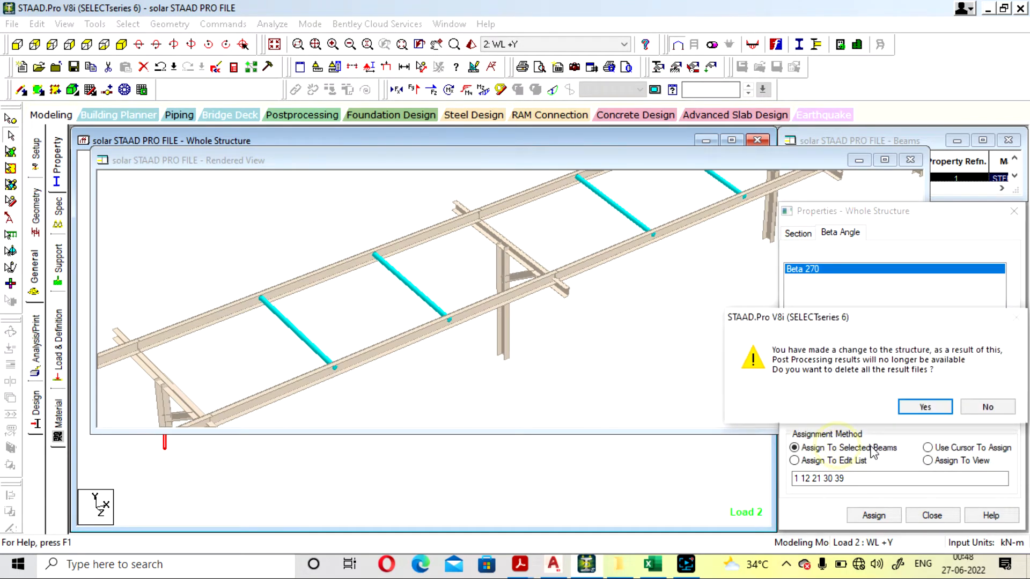
click(924, 407)
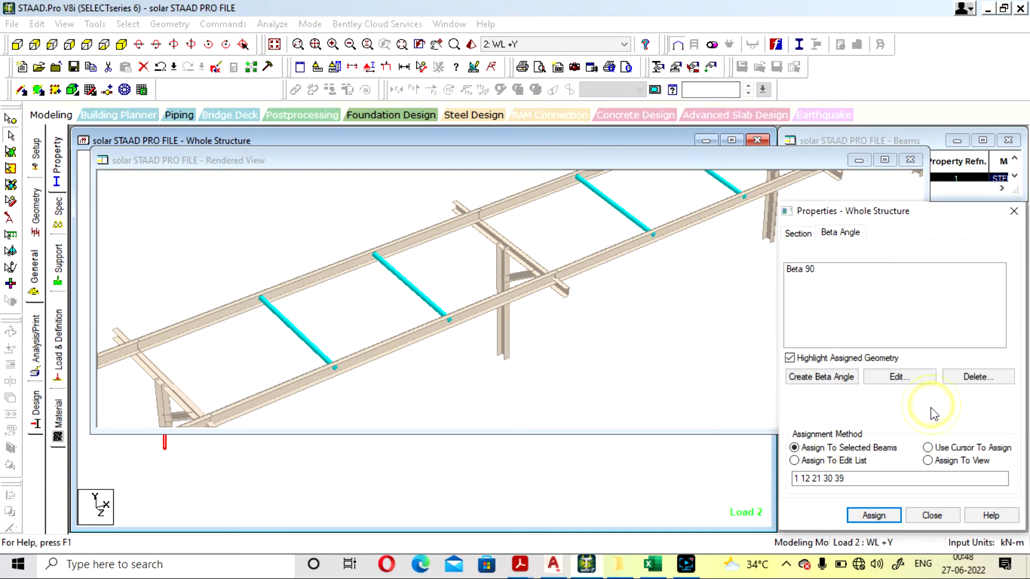
- Clear the selection and examine the posts at Beta 90 in a fresh 3D rendered view
click(910, 160)
click(570, 390)
click(470, 44)
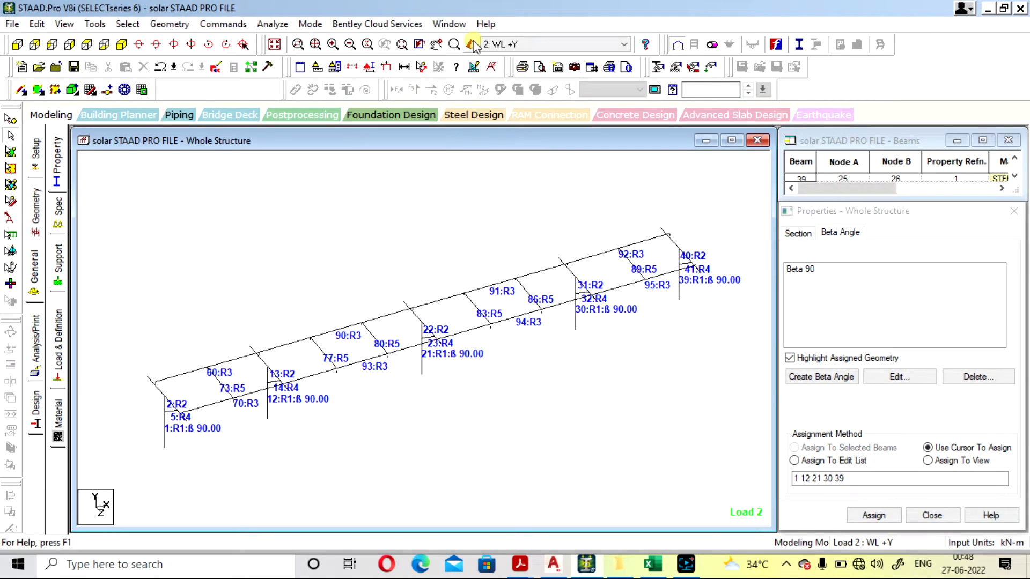
scroll(515, 301, up, 5)
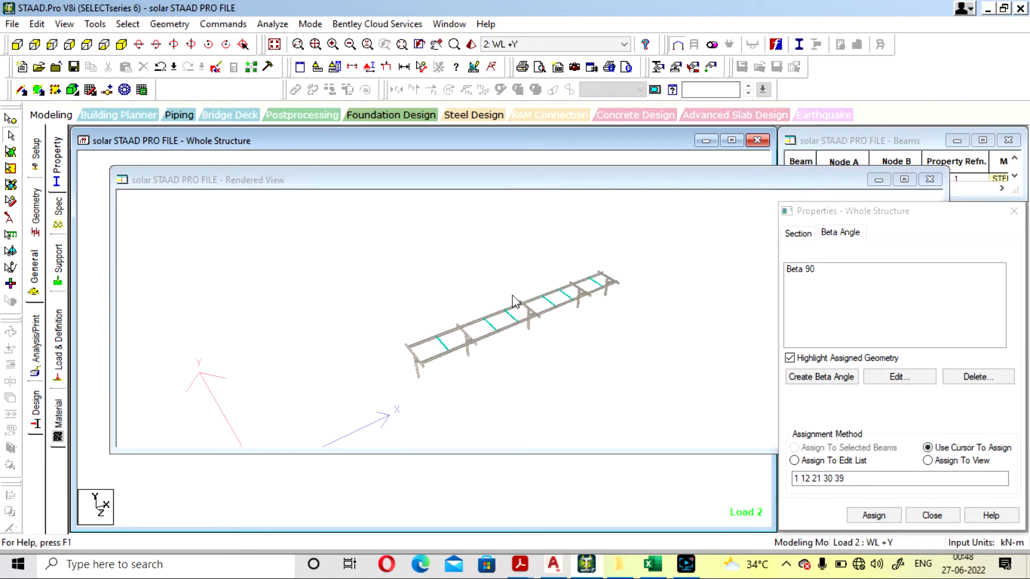
scroll(515, 302, up, 6)
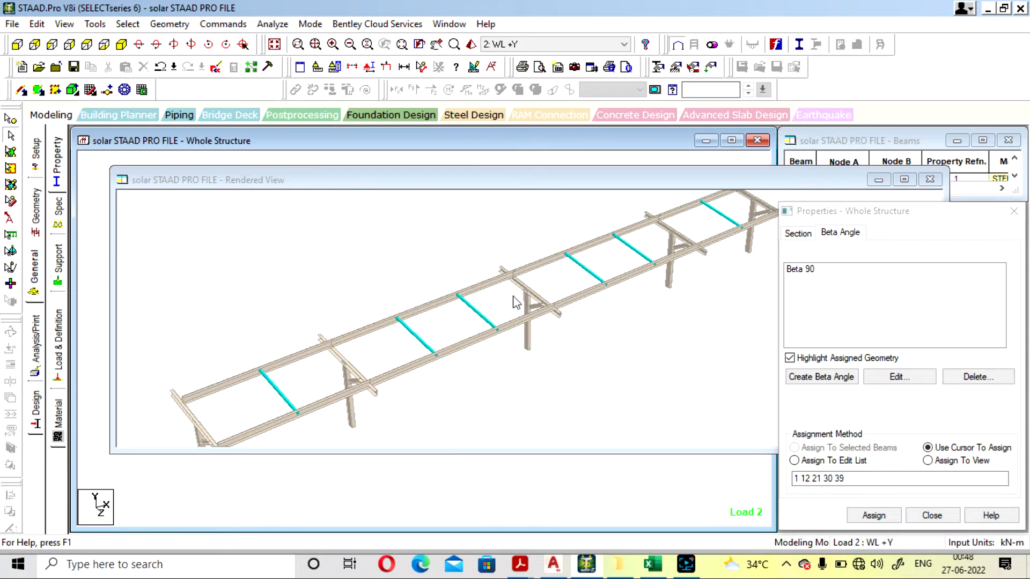
scroll(515, 301, up, 1)
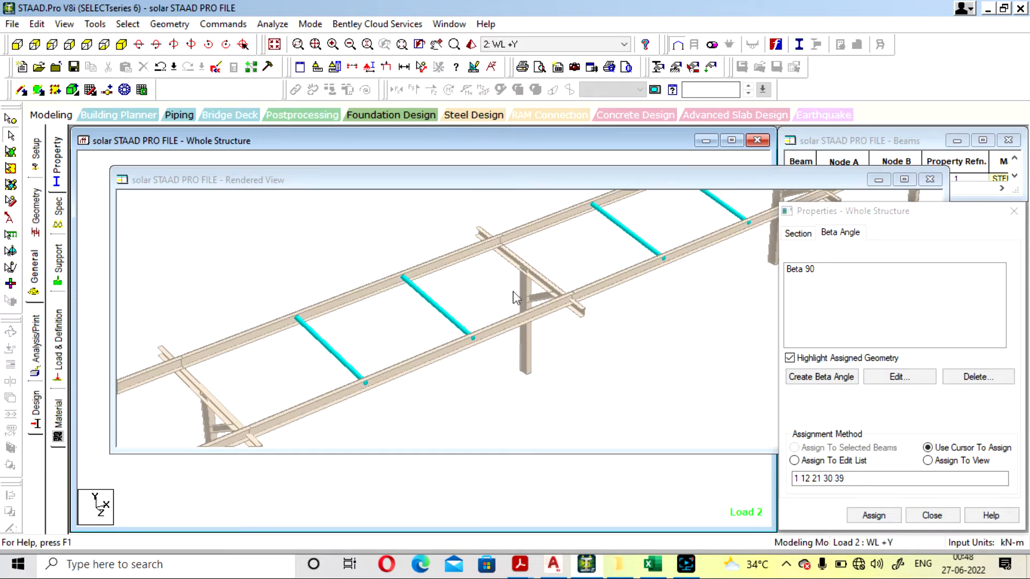
- Change the posts' beta angle to 0 degrees
double_click(845, 273)
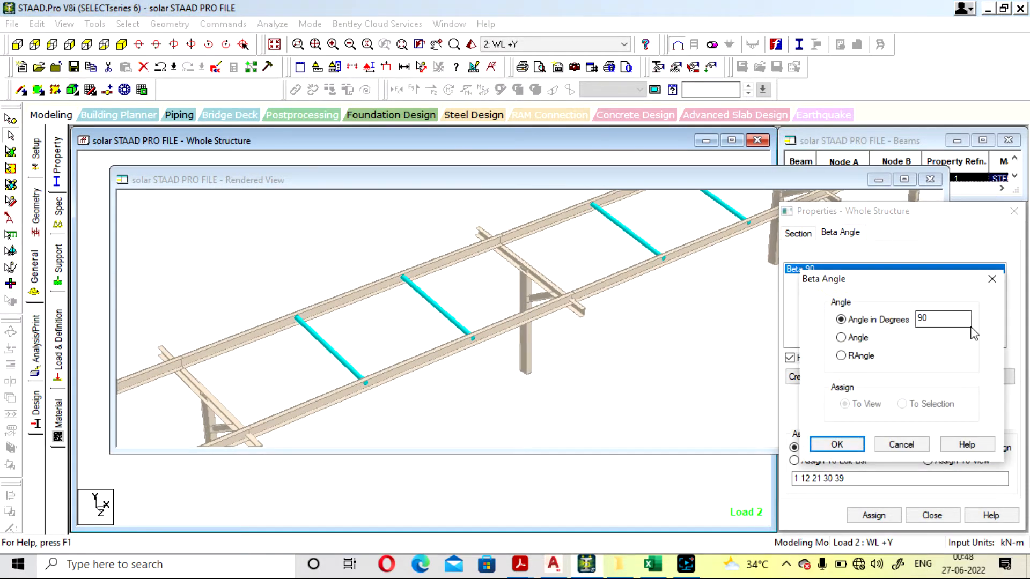
double_click(945, 319)
text(0)
click(848, 446)
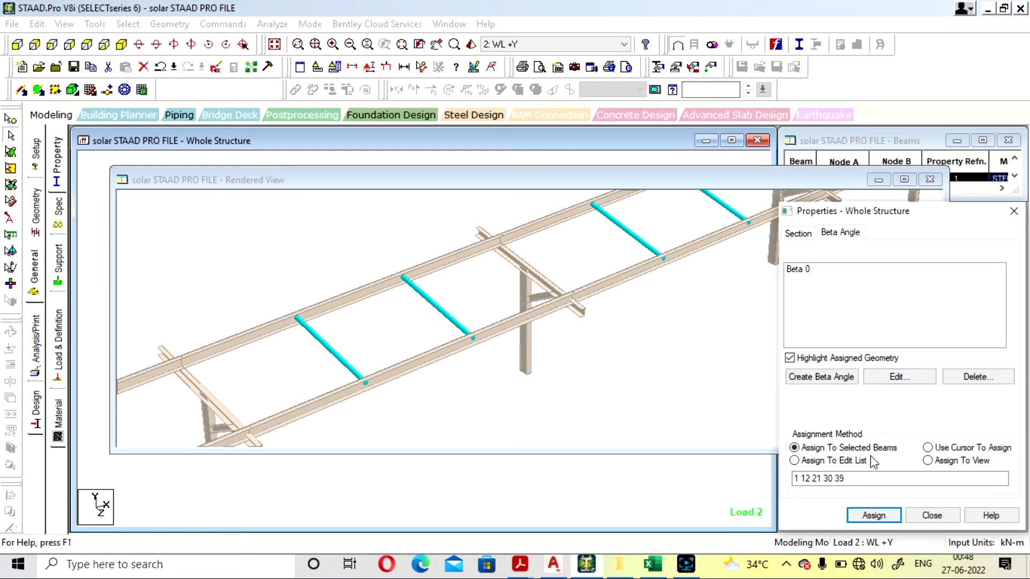
- Replace the outdated rendering with a new 3D rendered view and inspect the posts at Beta 0 up close
click(674, 387)
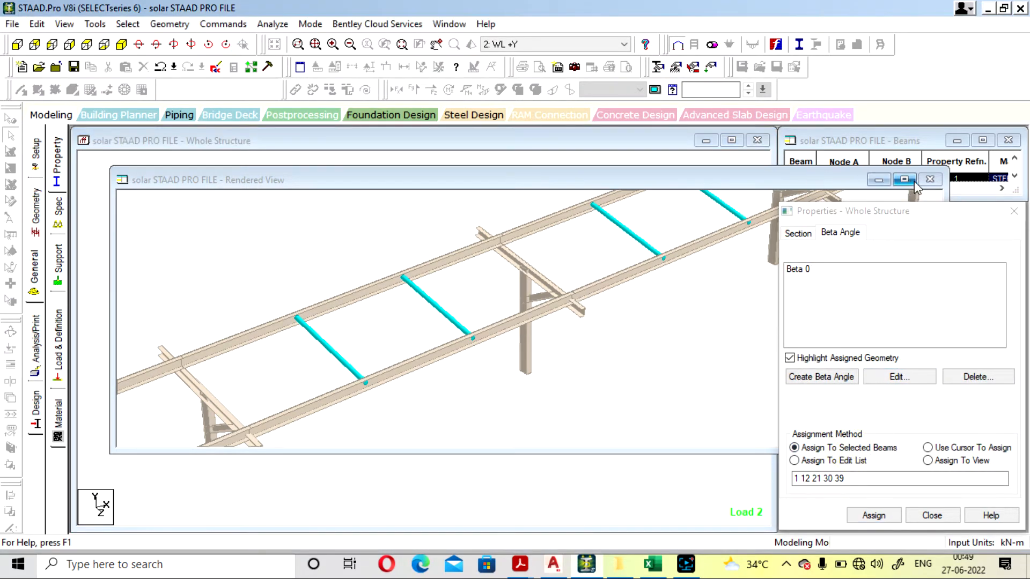
click(874, 516)
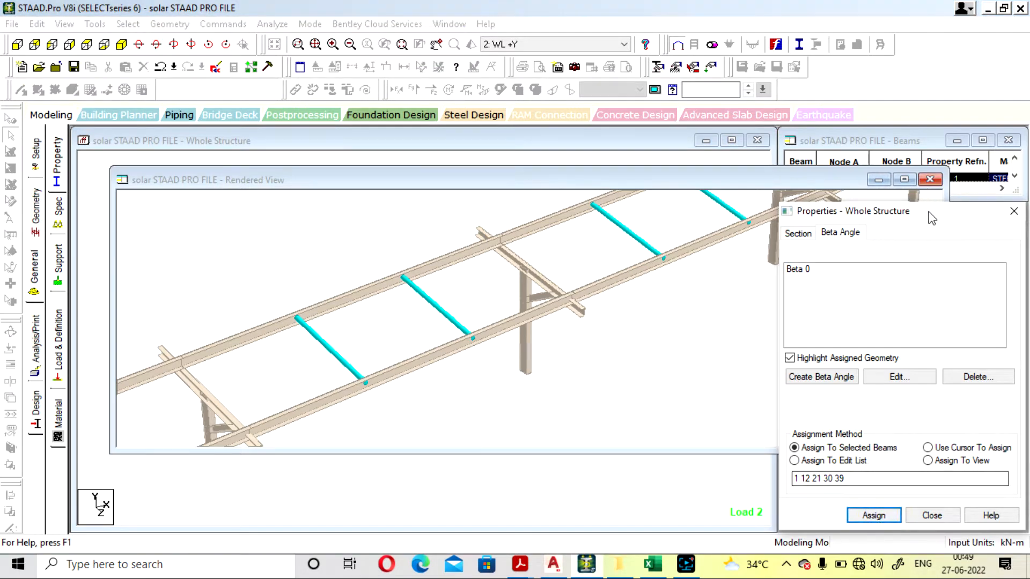
click(941, 179)
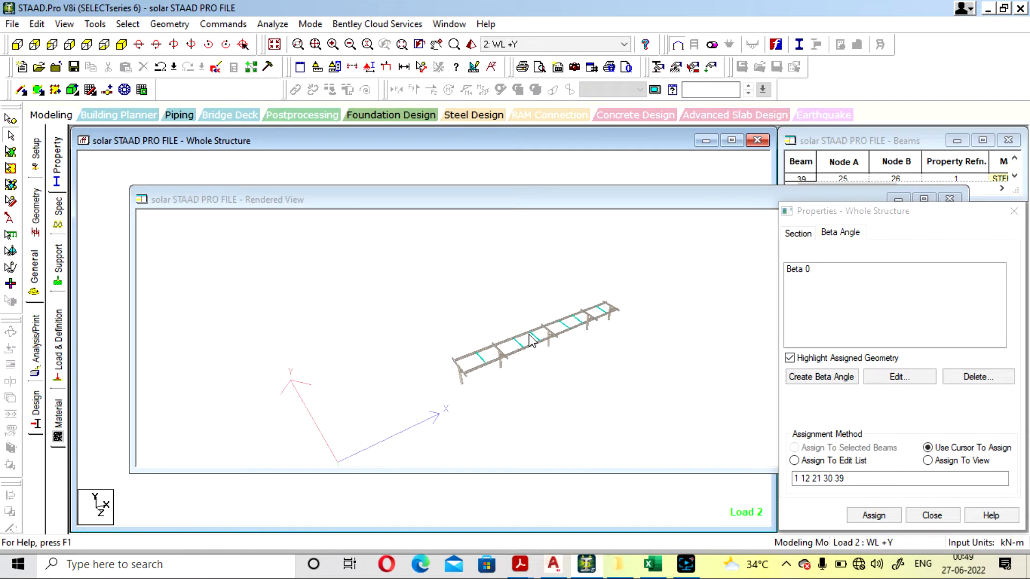
scroll(530, 340, up, 5)
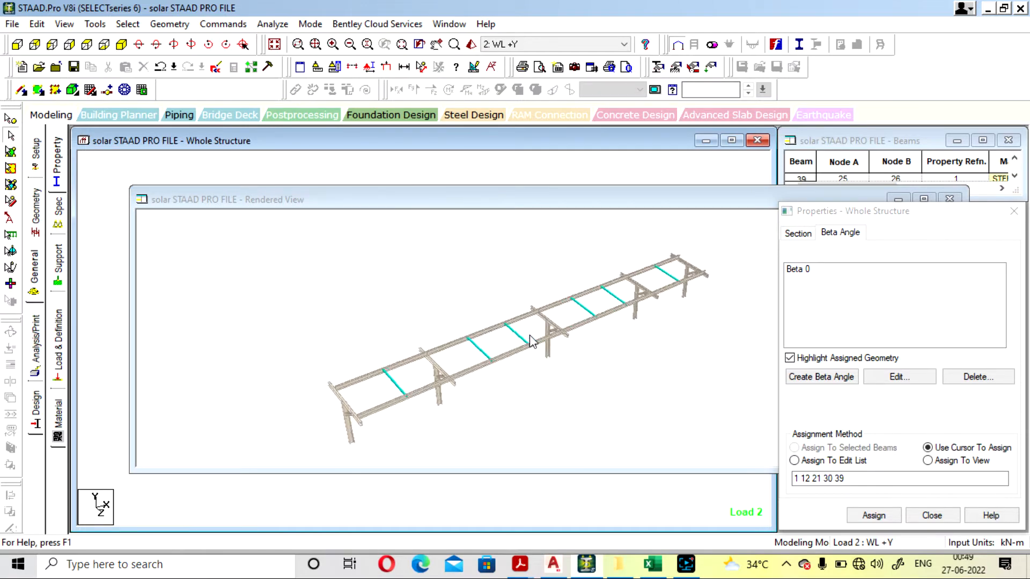
scroll(531, 339, up, 8)
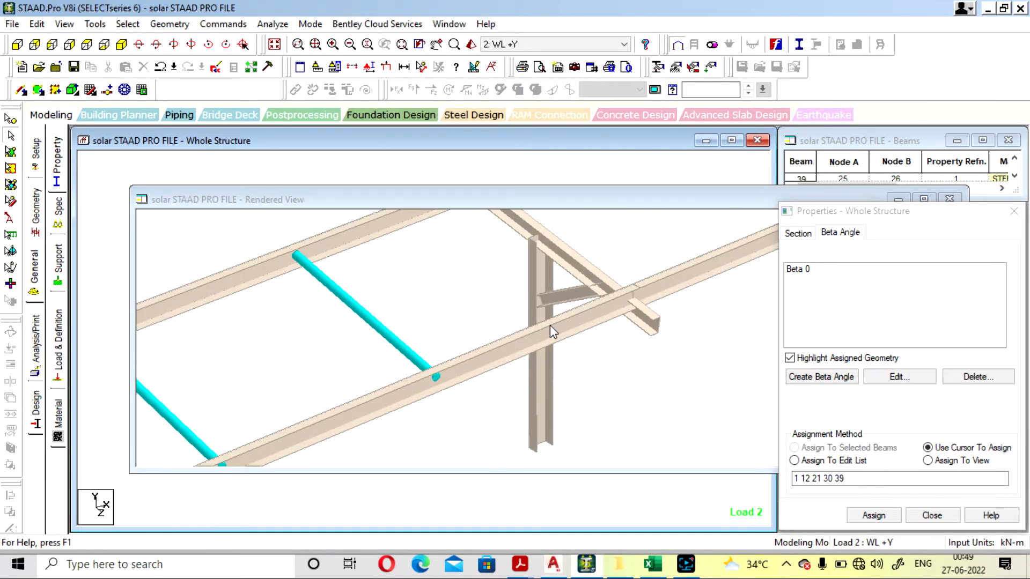
scroll(525, 301, down, 3)
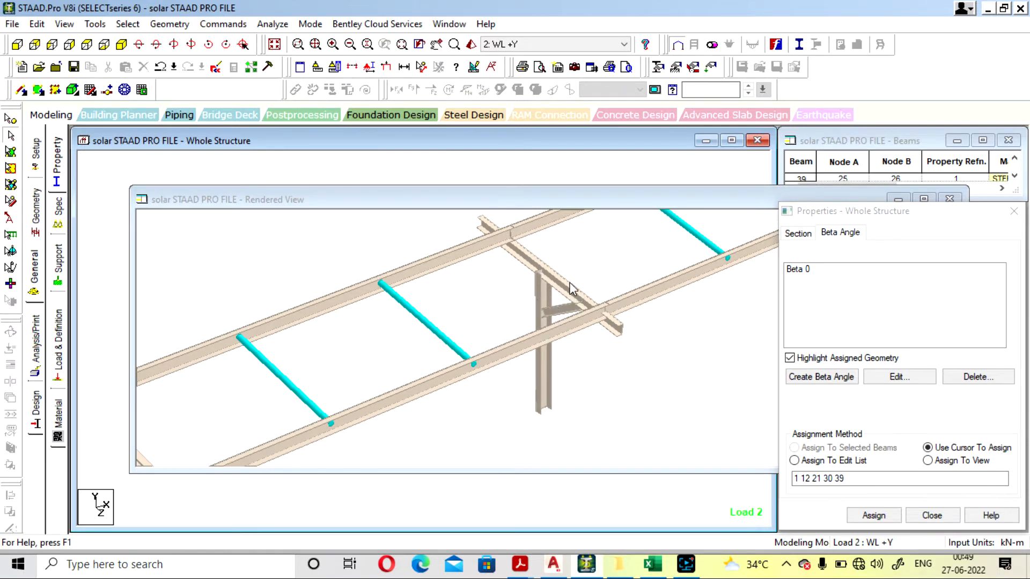
- Set the beta angle of posts 1, 12, 21, 30 and 39 back to 270 degrees
double_click(829, 271)
click(942, 319)
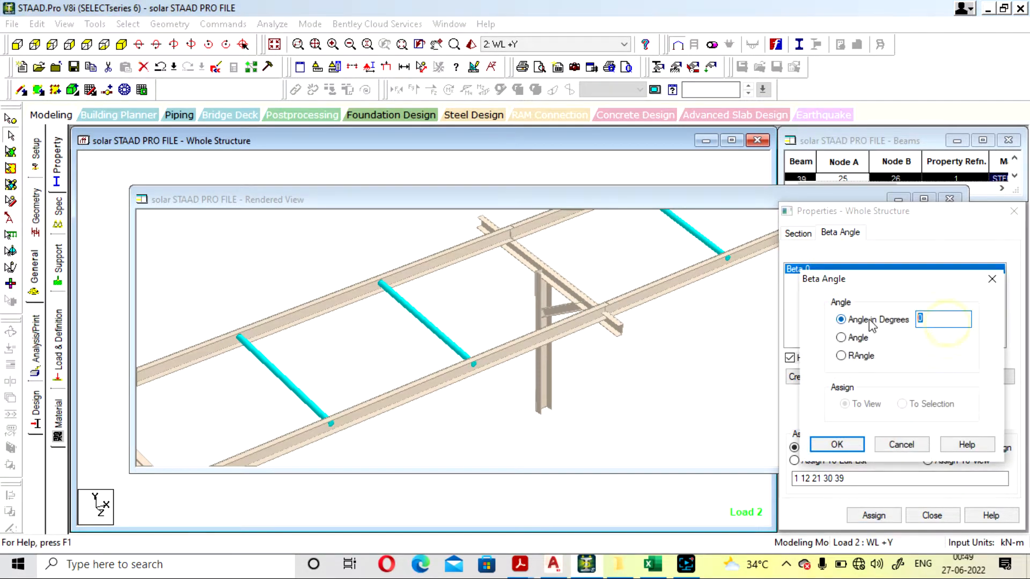
text(270)
click(837, 444)
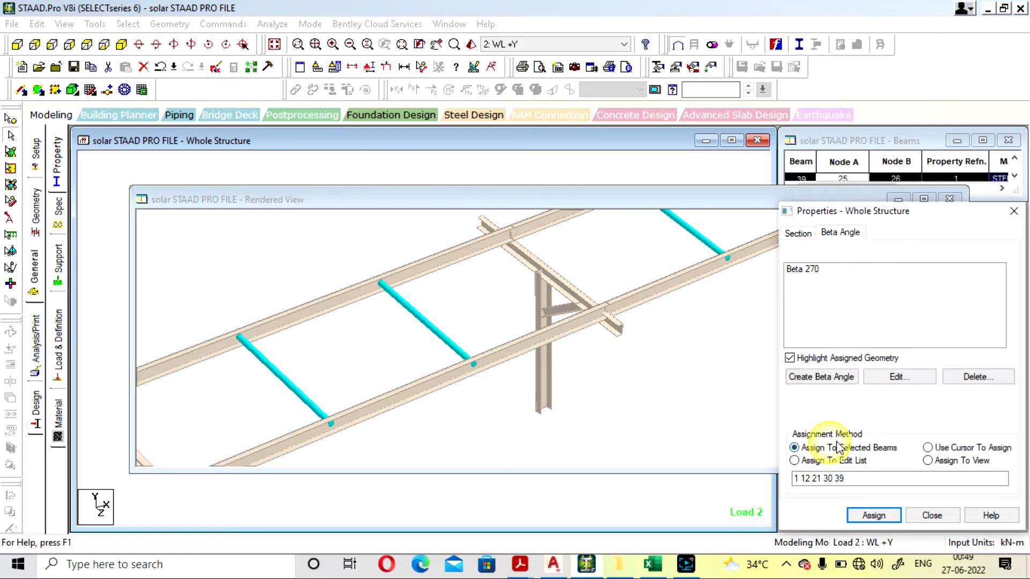
click(873, 514)
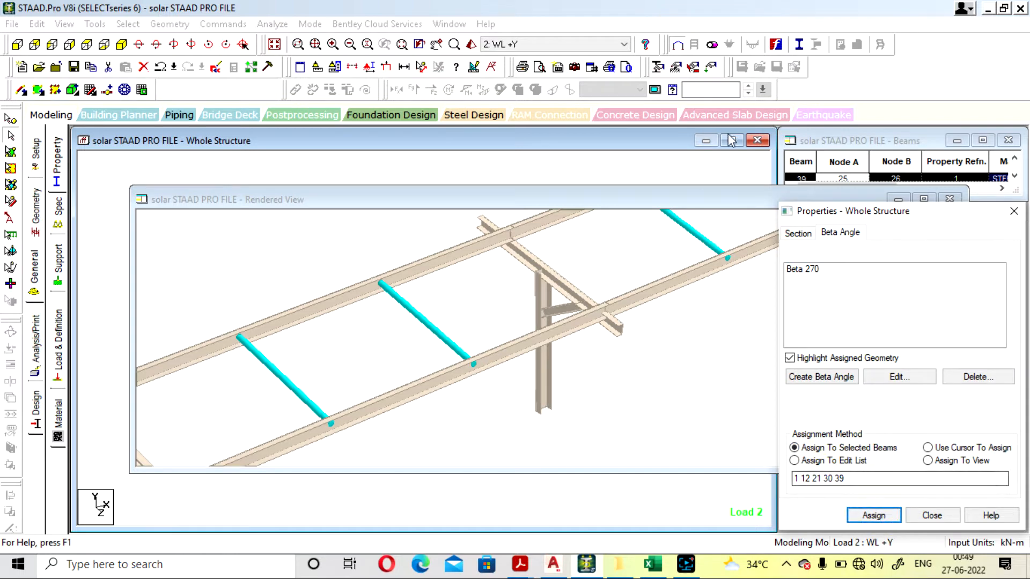
- Examine the posts at Beta 270 in a new 3D rendered view, and close that view
click(953, 198)
click(661, 375)
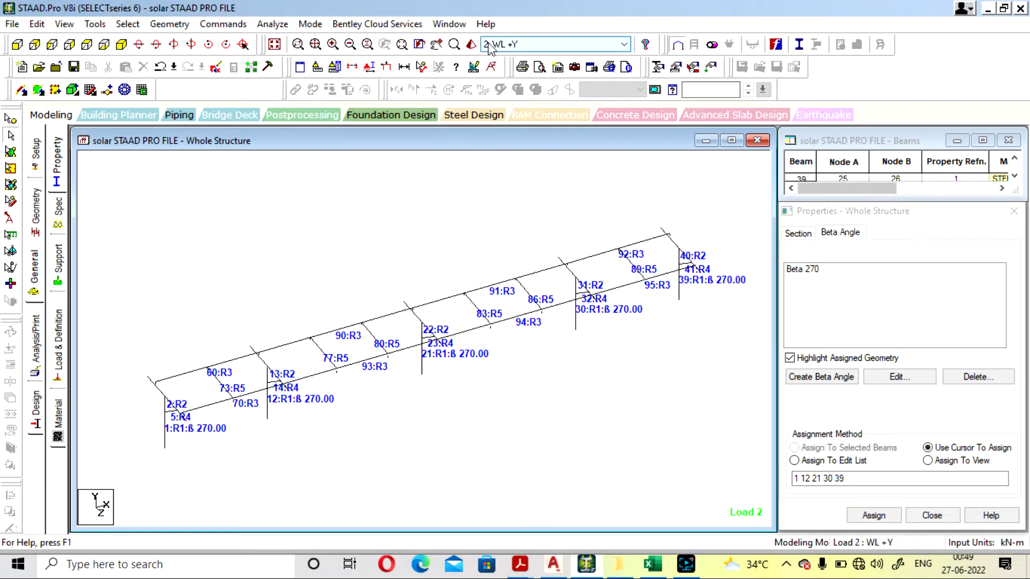
click(471, 46)
scroll(535, 418, up, 5)
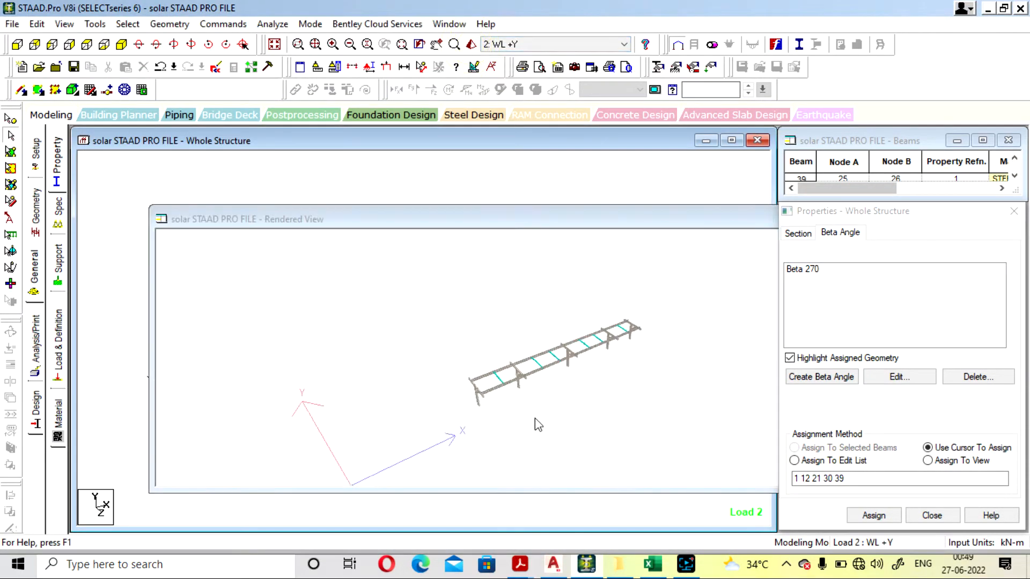
scroll(494, 364, up, 6)
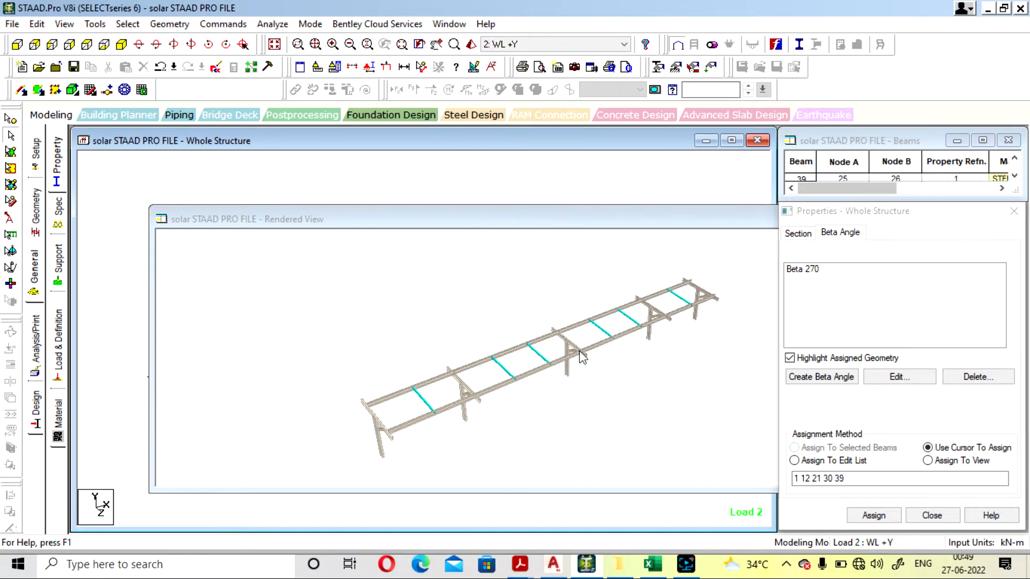
scroll(579, 357, up, 6)
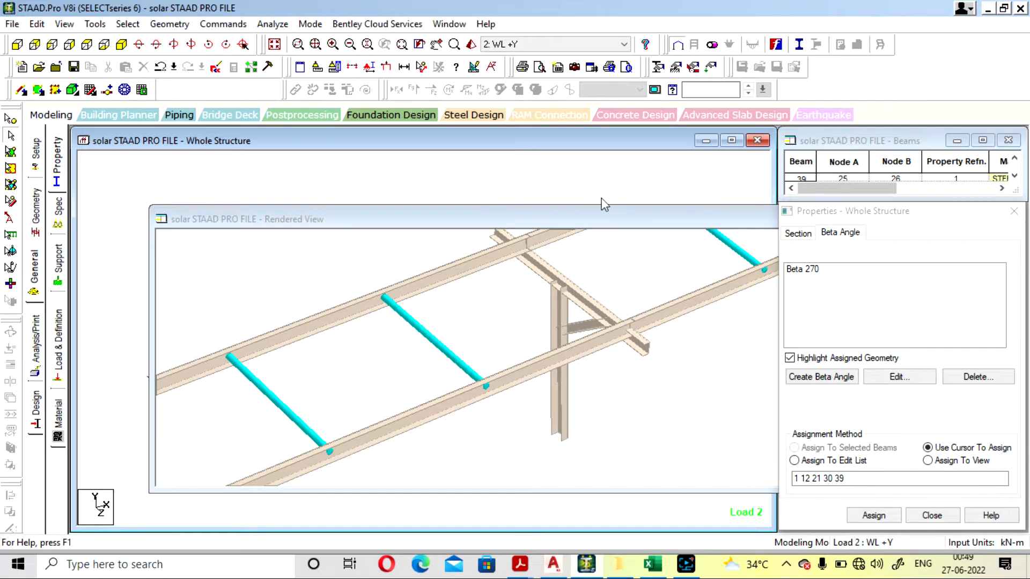
drag(630, 219, 400, 215)
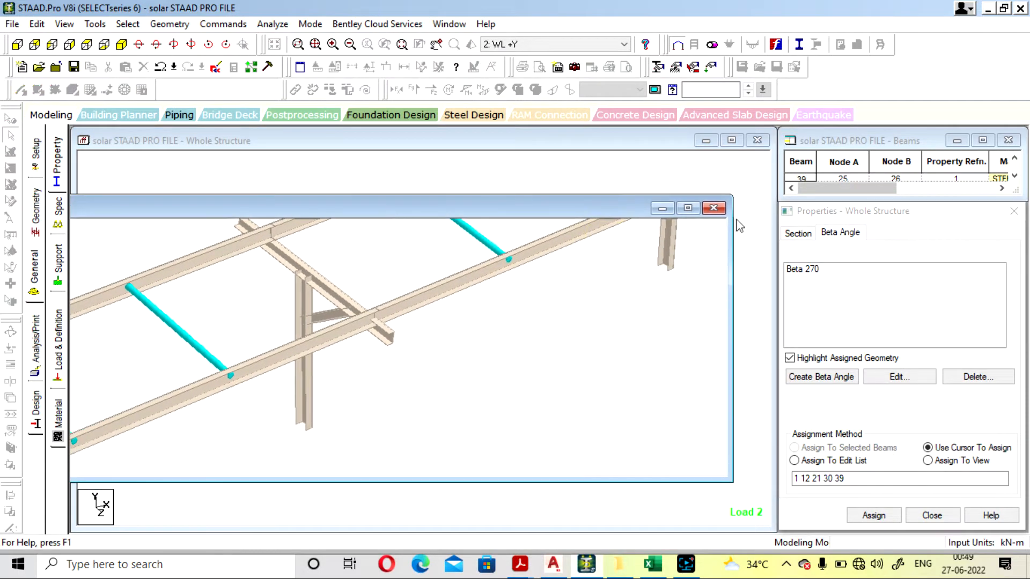
click(714, 209)
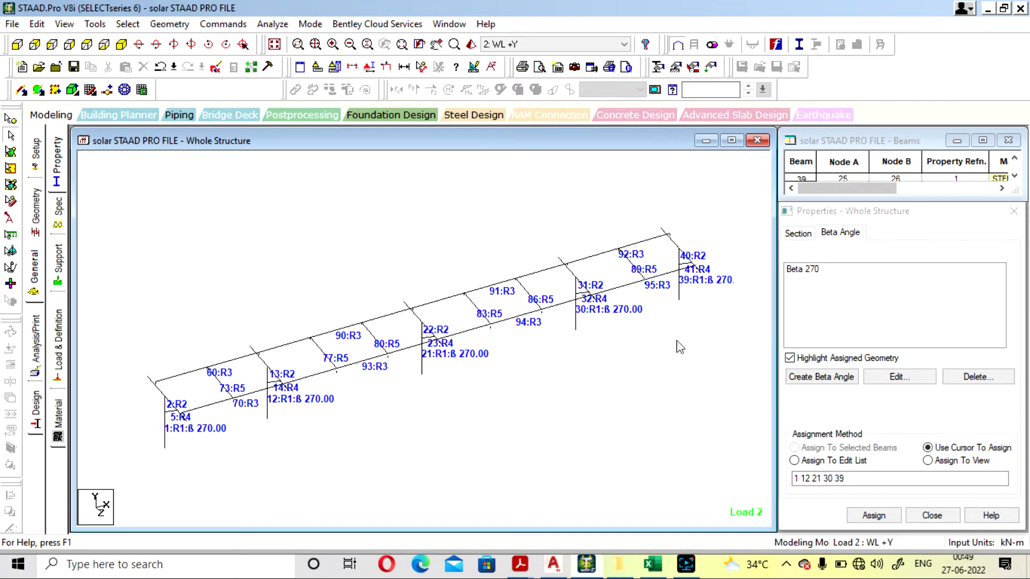
- Check which posts the Beta 270 angle is assigned to, and clear the selection
click(677, 340)
click(848, 275)
click(620, 418)
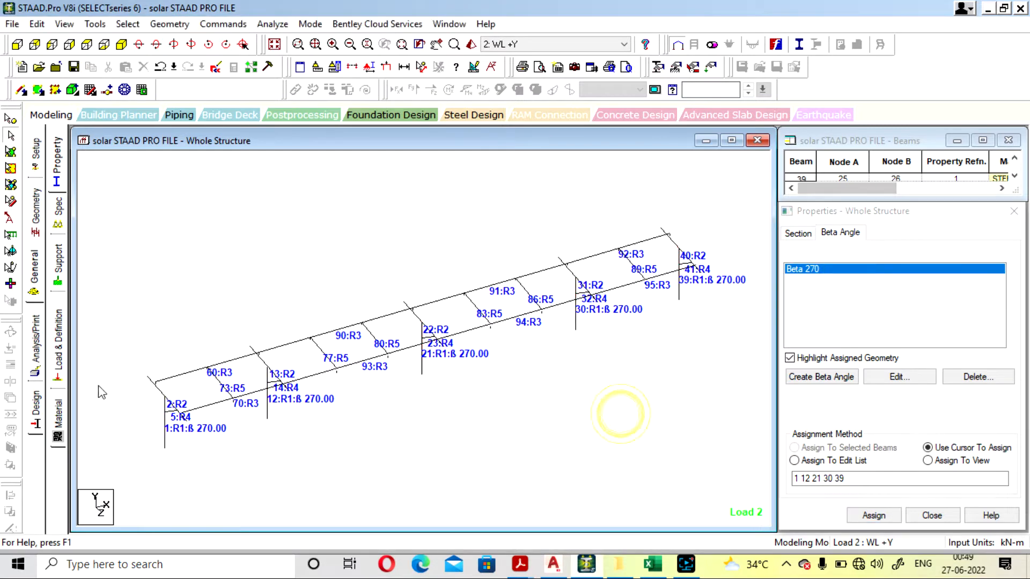
- Review the load items of the DEAD LOAD case and the members assigned to its SELFWEIGHT Y -1 load
click(62, 346)
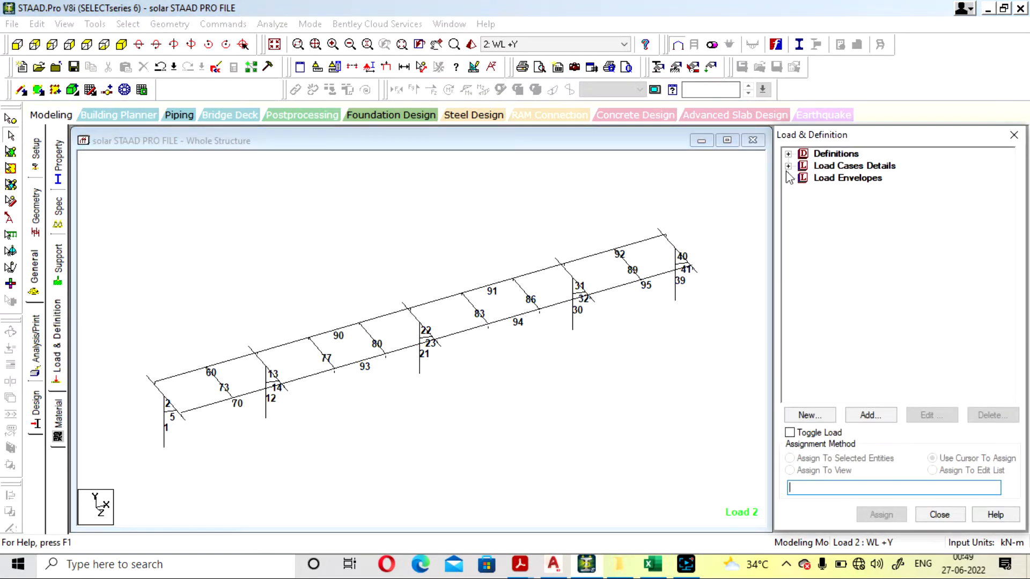
click(787, 166)
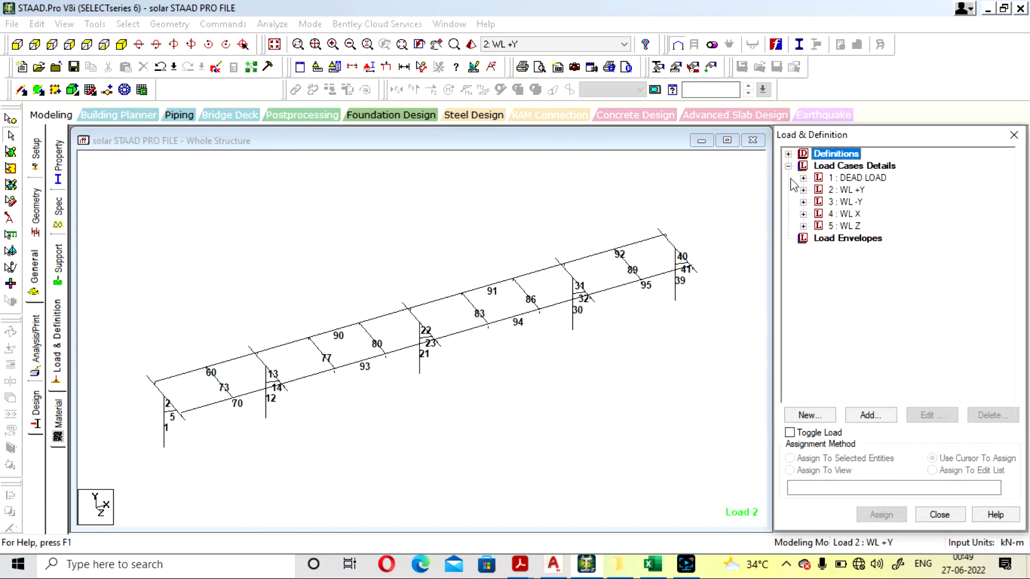
click(802, 177)
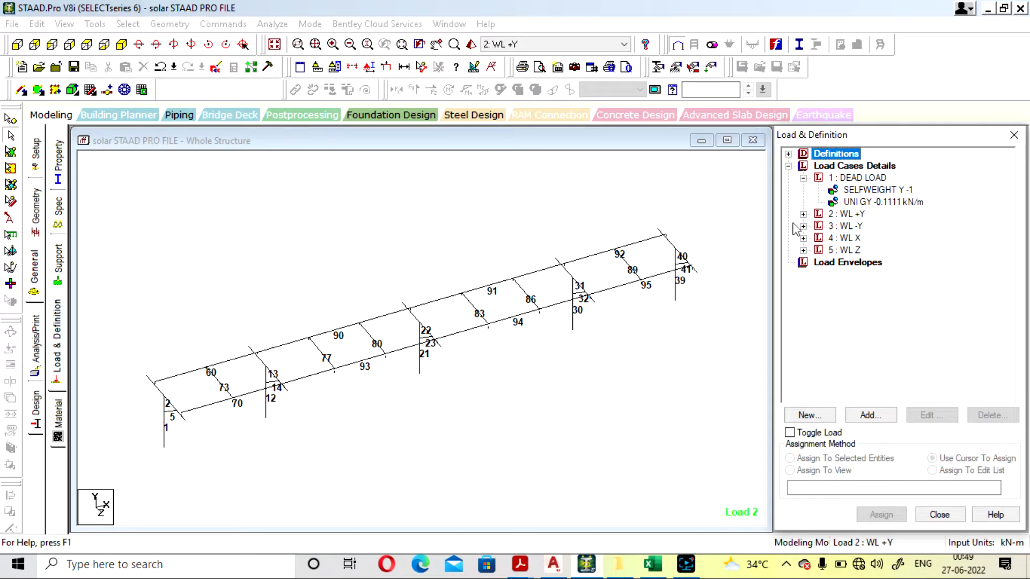
click(626, 368)
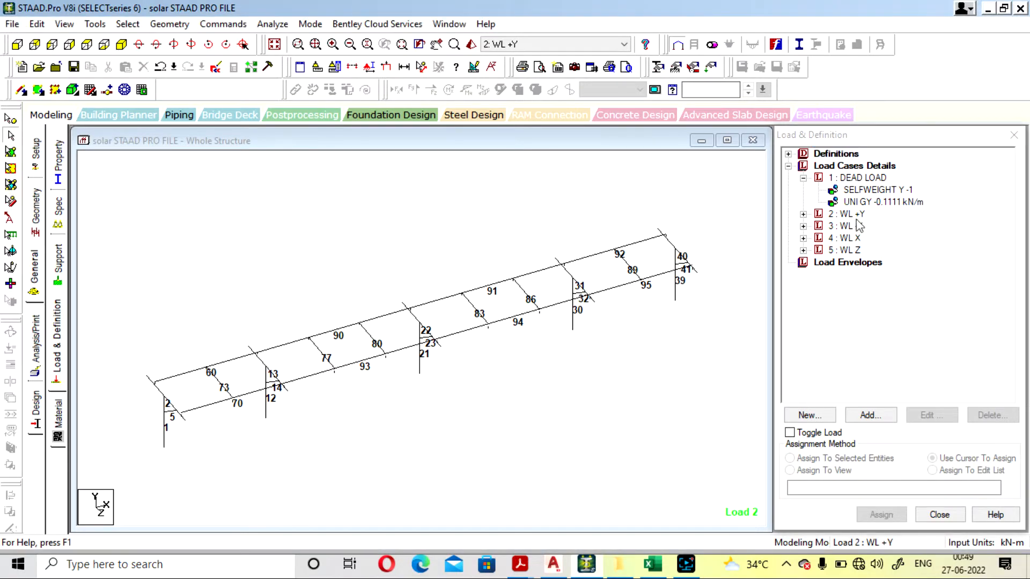
click(857, 191)
click(616, 343)
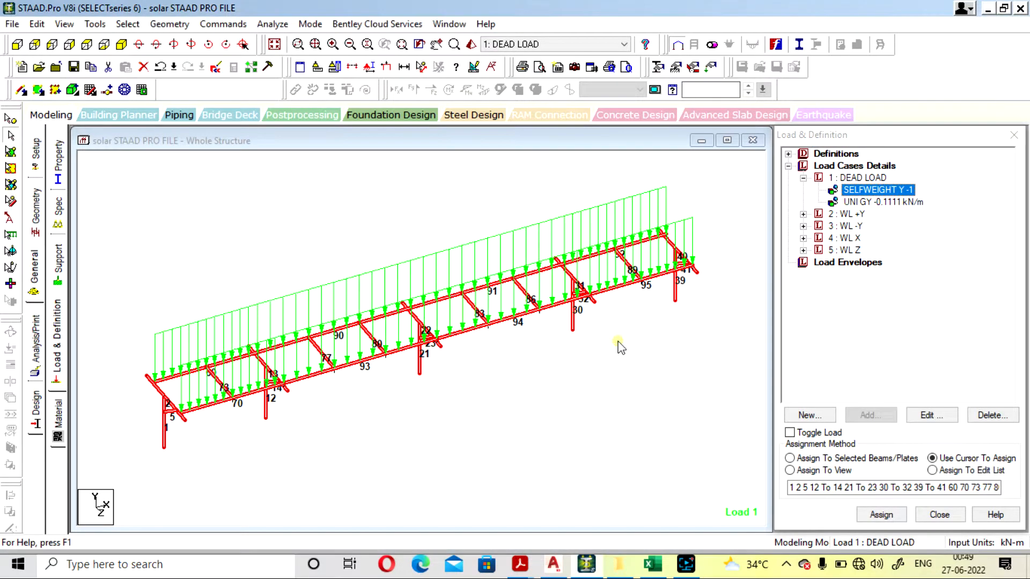
- Review the Y-direction, factor -1 selfweight settings for the DEAD LOAD case and the assigned members, without adding a load
click(860, 178)
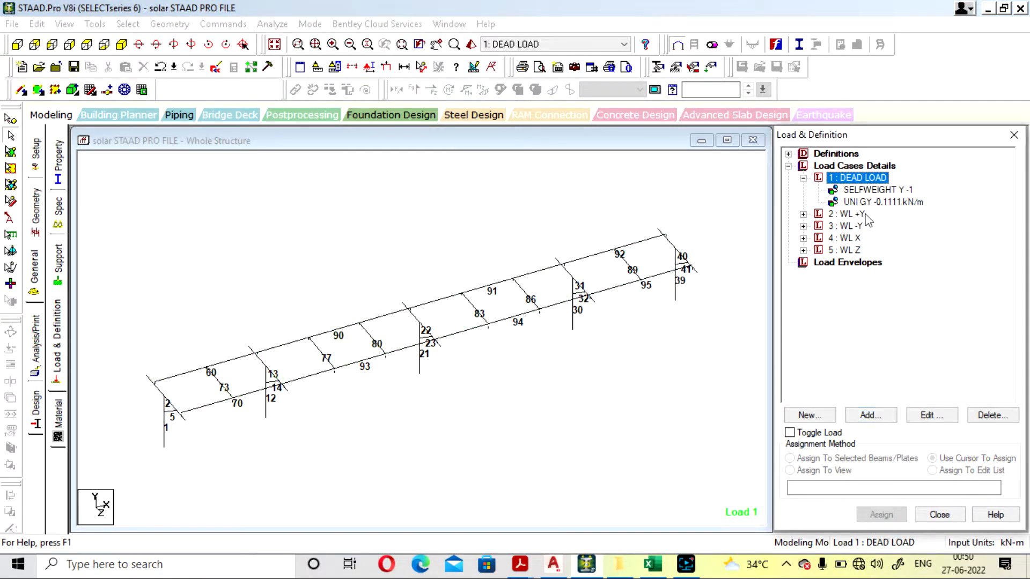
click(869, 415)
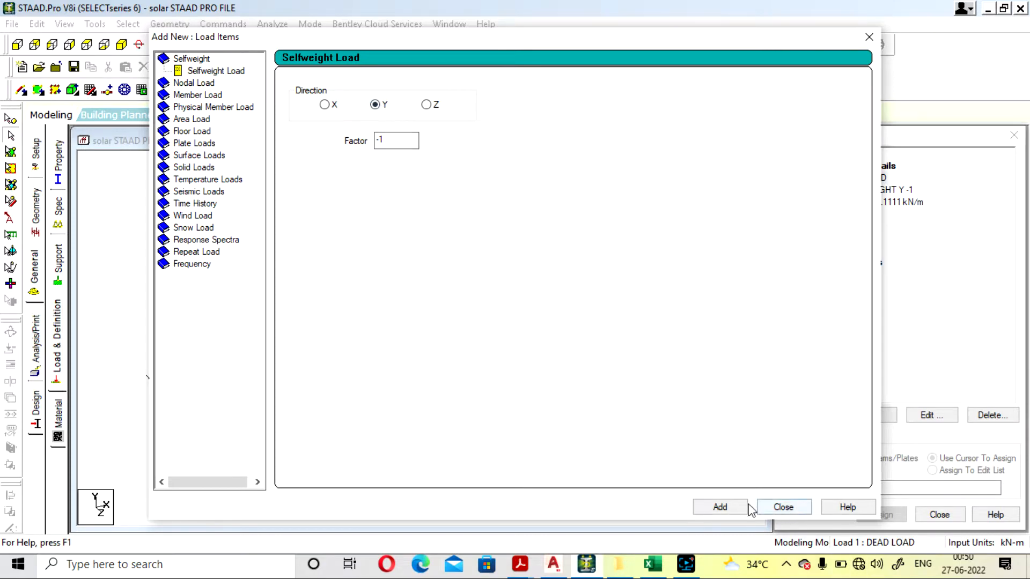
click(783, 508)
click(881, 190)
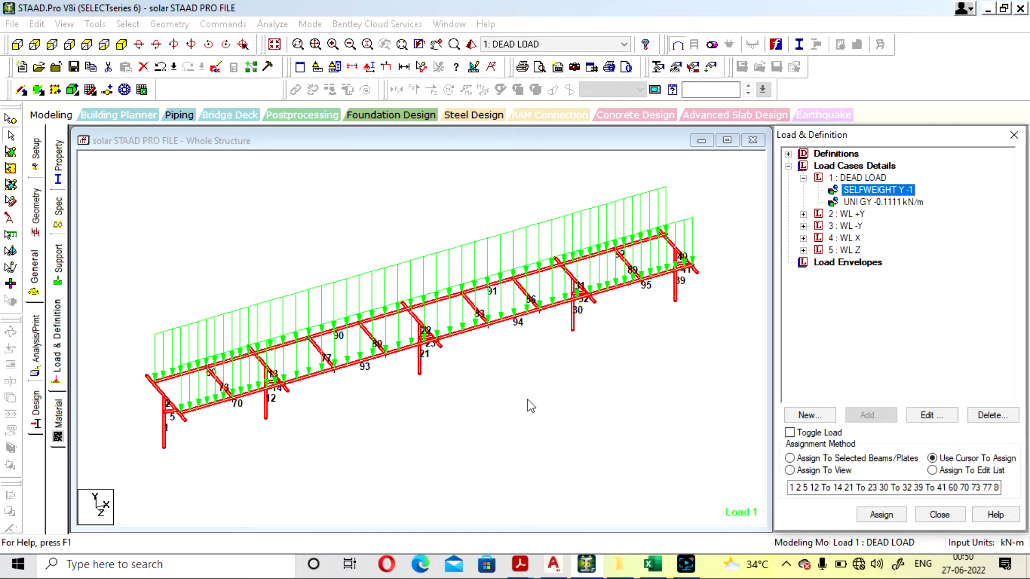
click(472, 410)
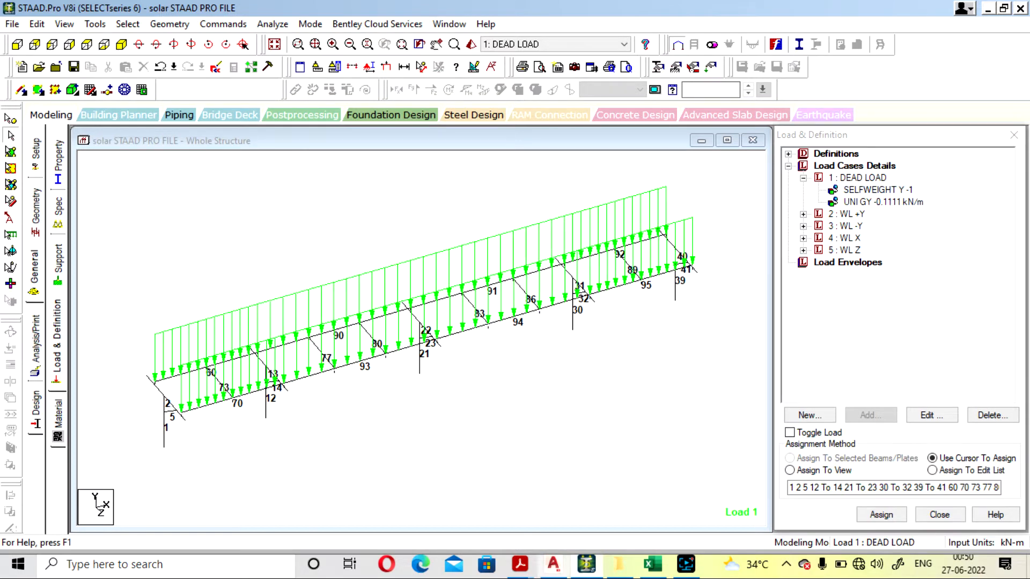
- Switch to the SOLAR STRUCTURE drawing in AutoCAD and examine the panel and purlin dimensions in the side and plan views
click(653, 570)
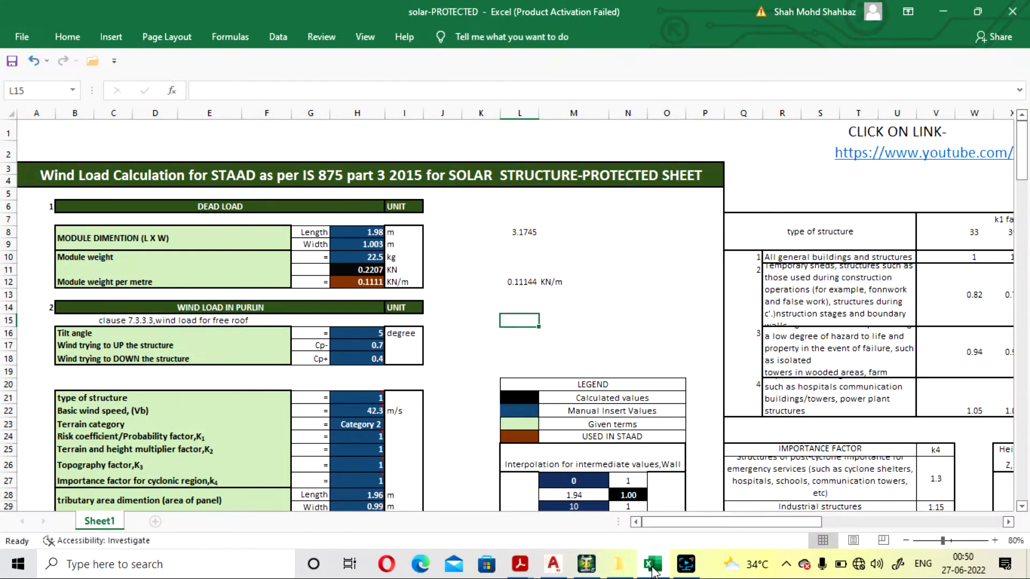
click(653, 570)
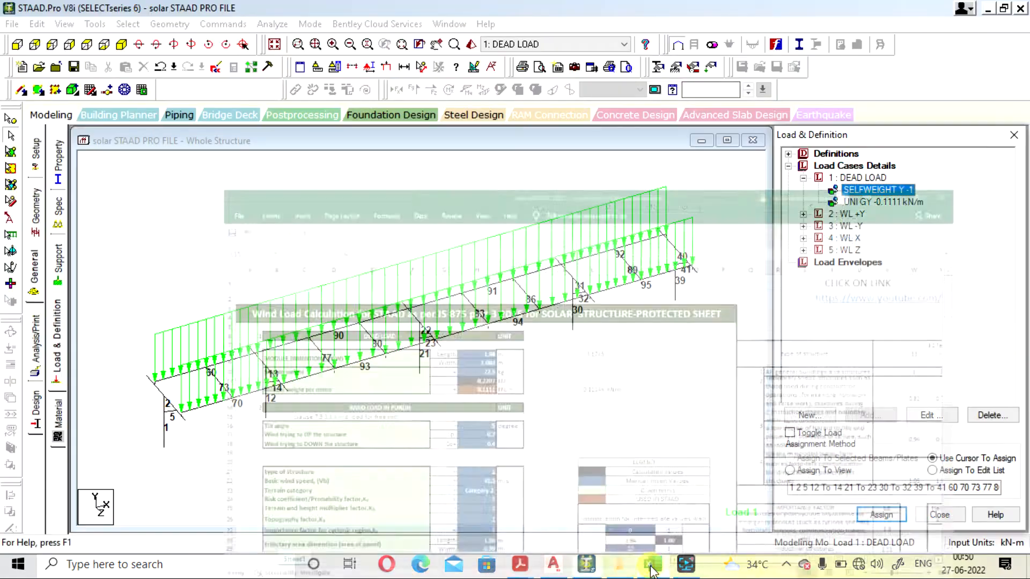
click(552, 568)
scroll(455, 317, down, 6)
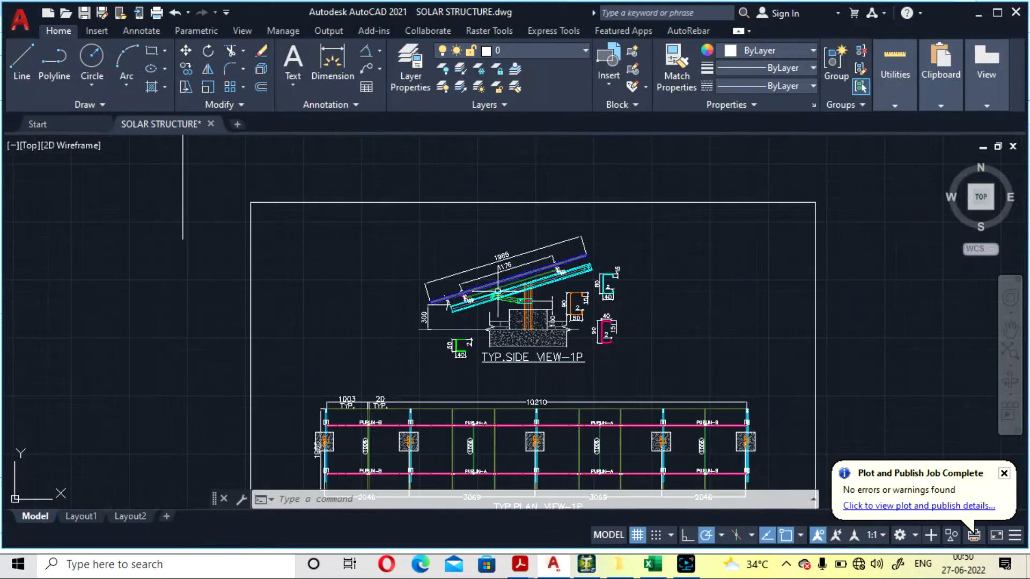
scroll(523, 283, up, 4)
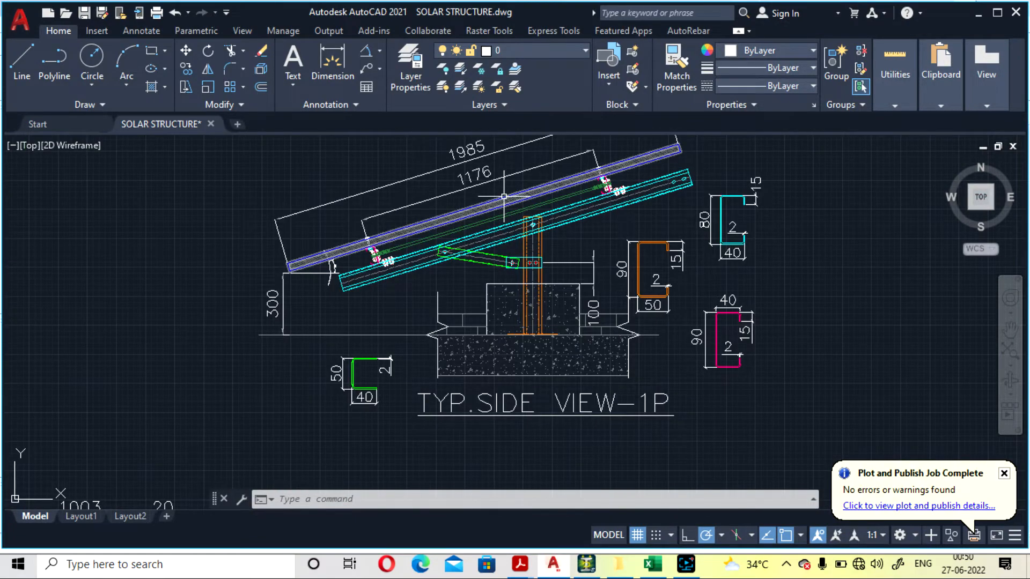
scroll(504, 192, up, 4)
scroll(637, 199, down, 6)
scroll(637, 199, down, 6)
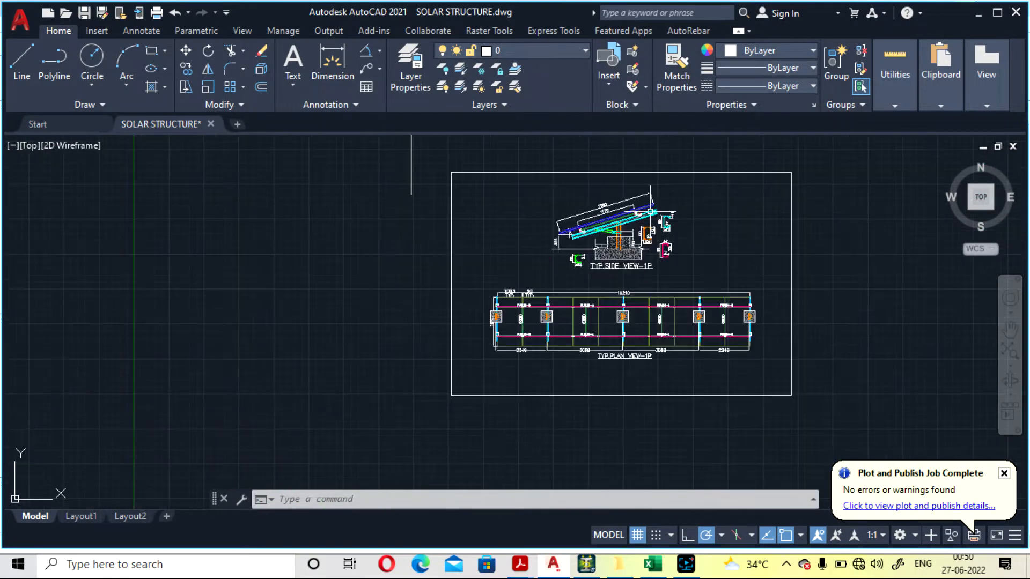
scroll(542, 319, up, 7)
scroll(541, 319, down, 5)
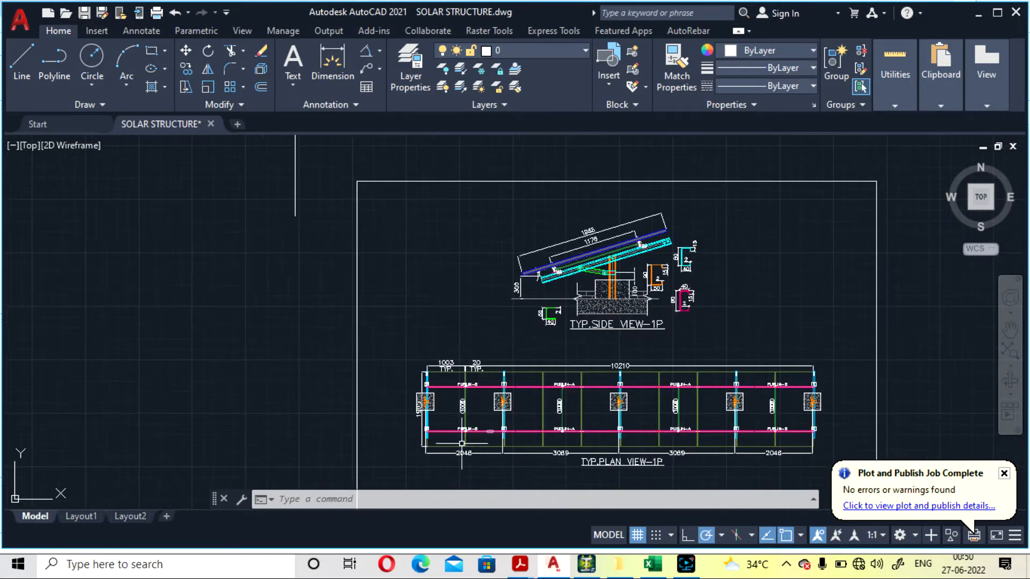
scroll(606, 236, up, 4)
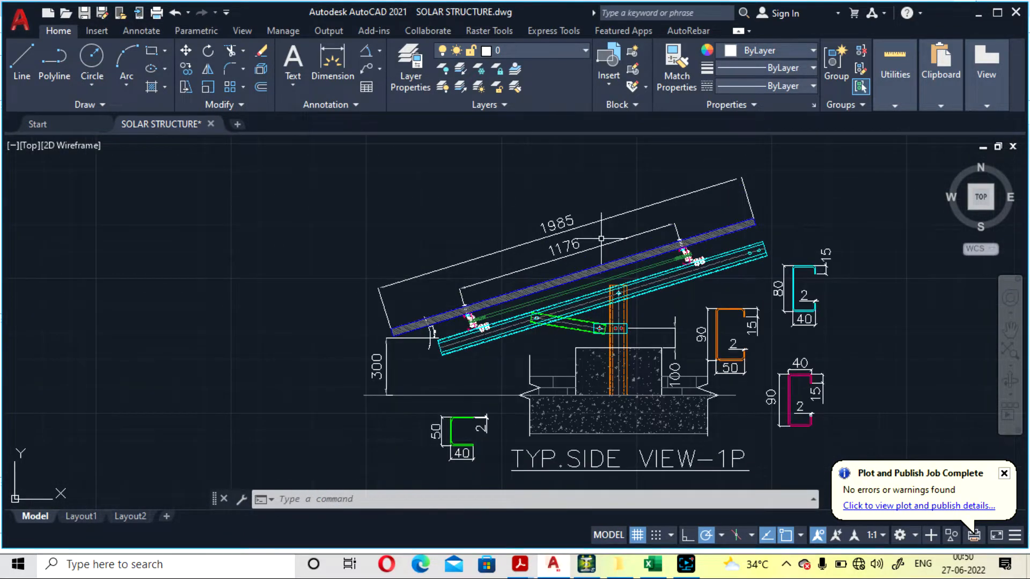
scroll(593, 216, down, 4)
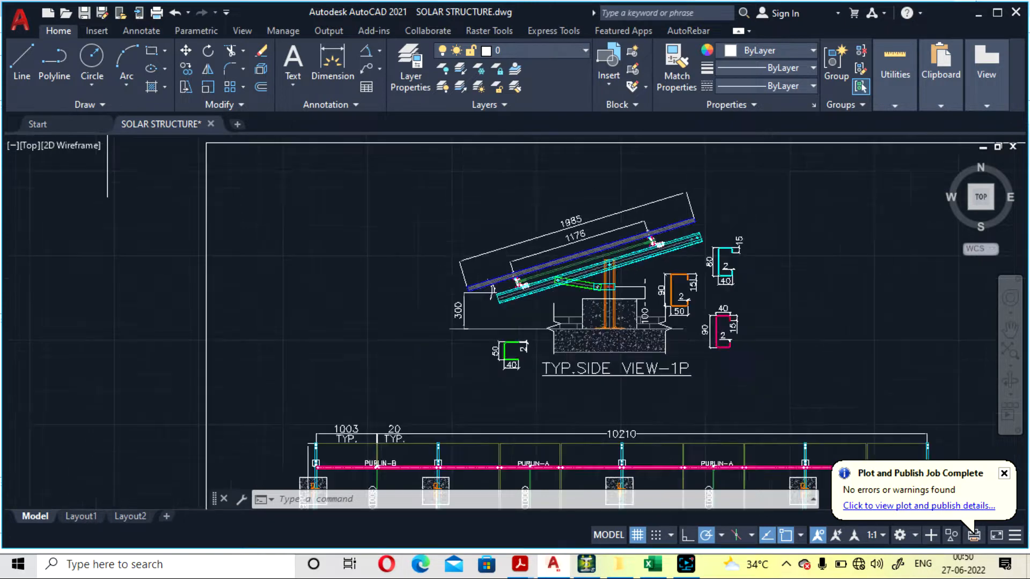
scroll(405, 325, up, 5)
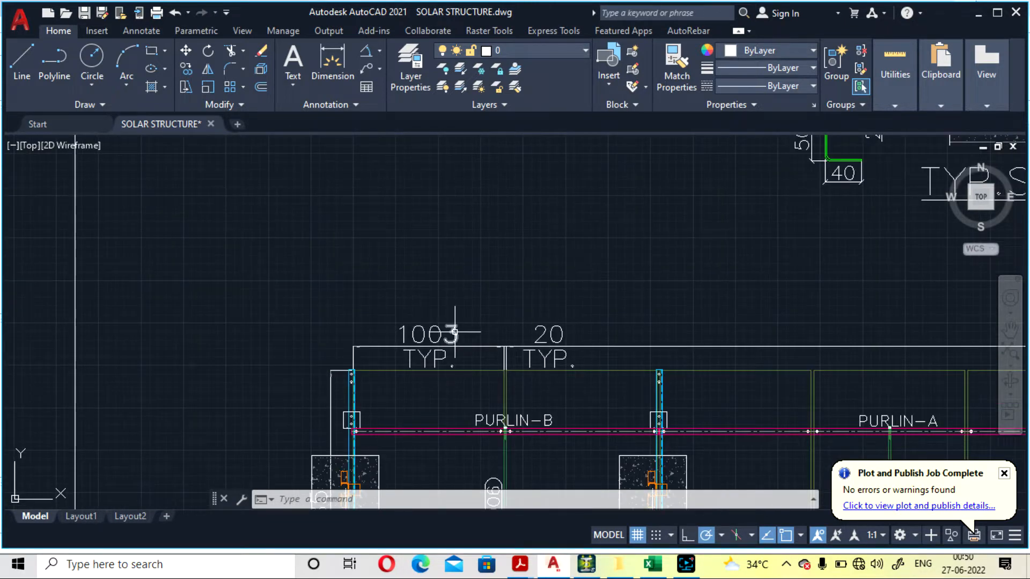
scroll(523, 332, down, 4)
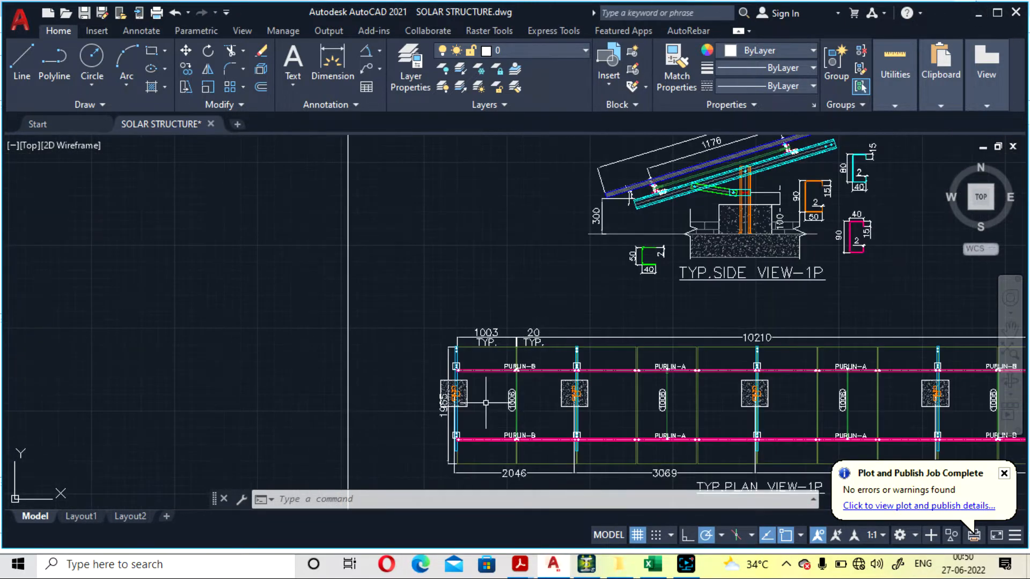
scroll(479, 414, up, 4)
scroll(498, 335, down, 4)
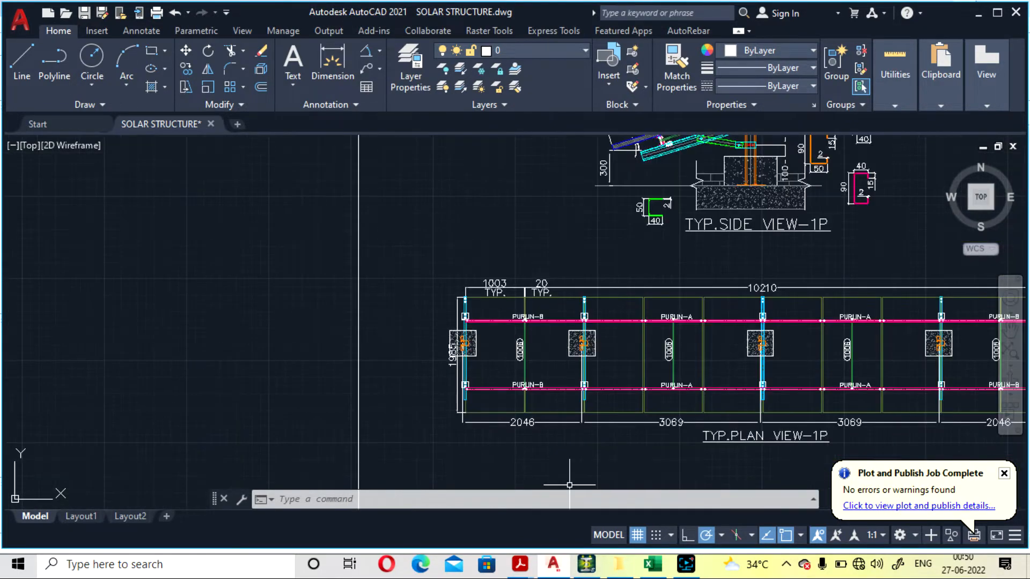
- Switch to the wind load workbook in Excel and review the module dimensions and weight per metre under DEAD LOAD
click(652, 569)
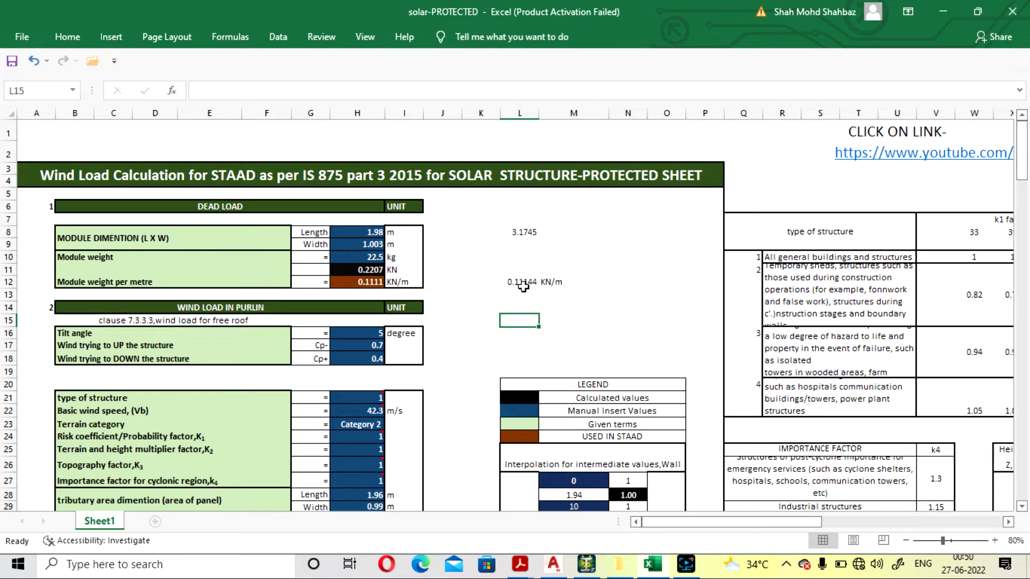
click(624, 279)
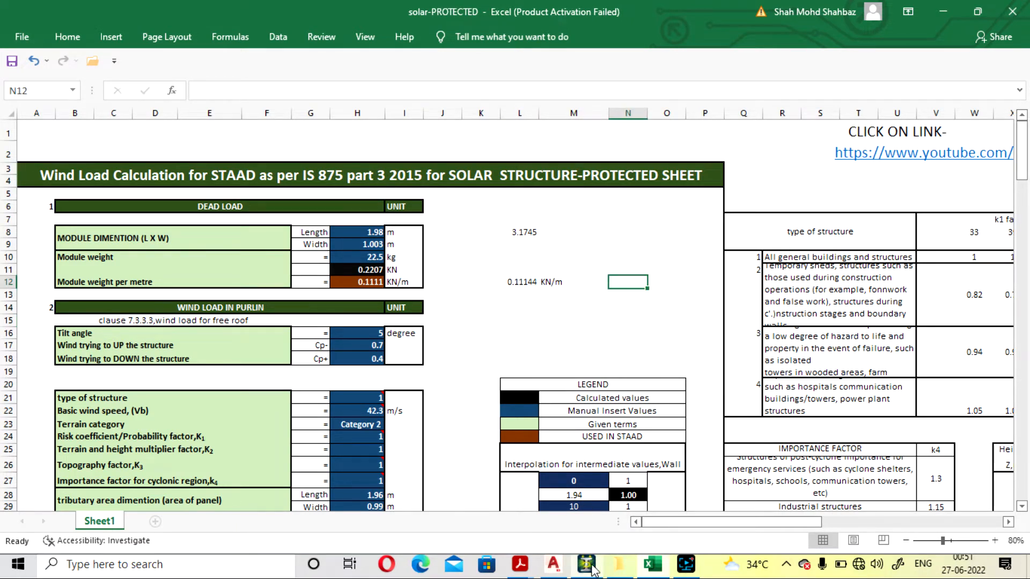
mouse_move(589, 569)
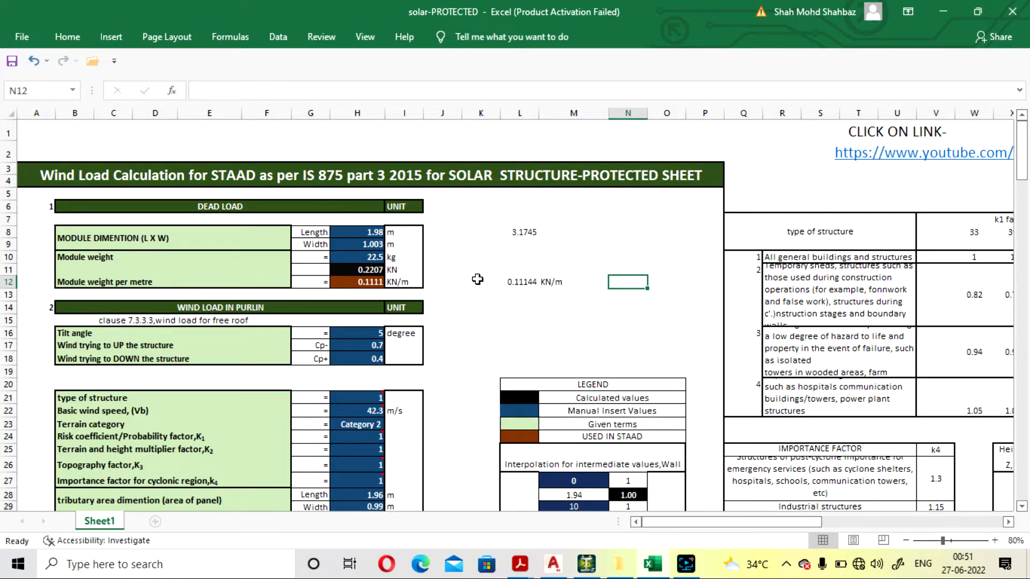
click(604, 228)
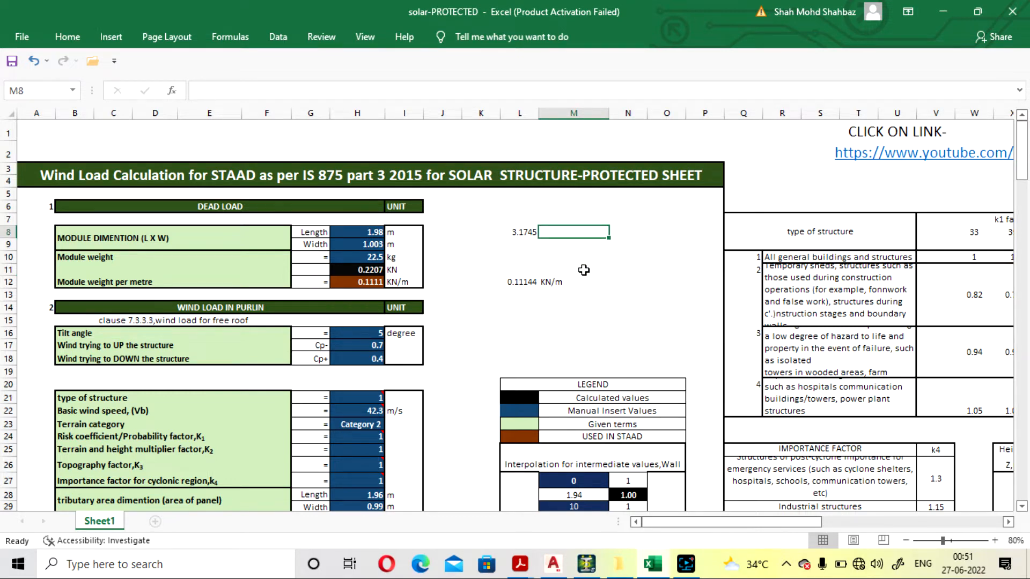
click(354, 232)
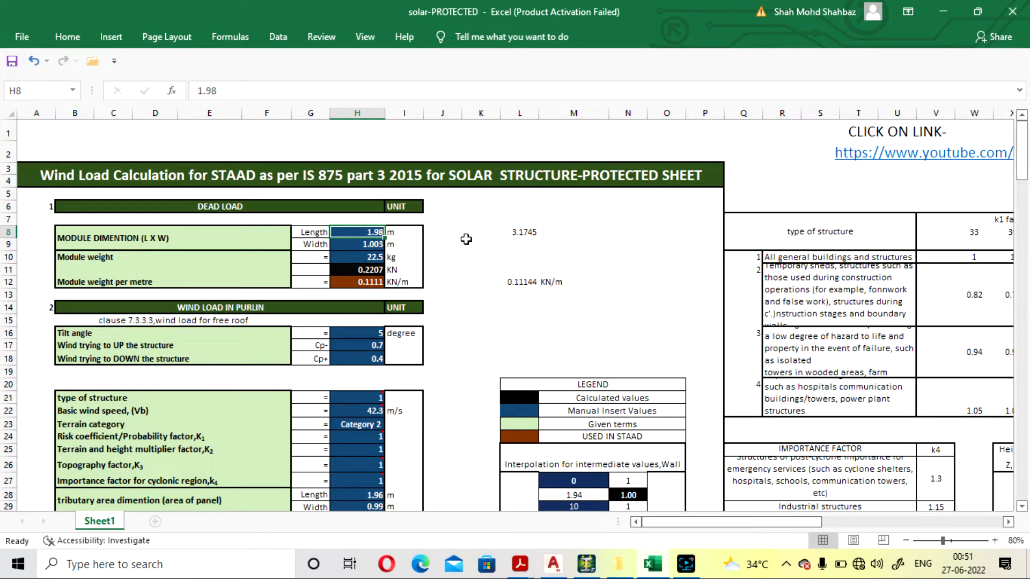
- Look through the sheet's wind load factors, design pressures and purlin pressure sections, and return to the DEAD LOAD section
scroll(466, 239, down, 2)
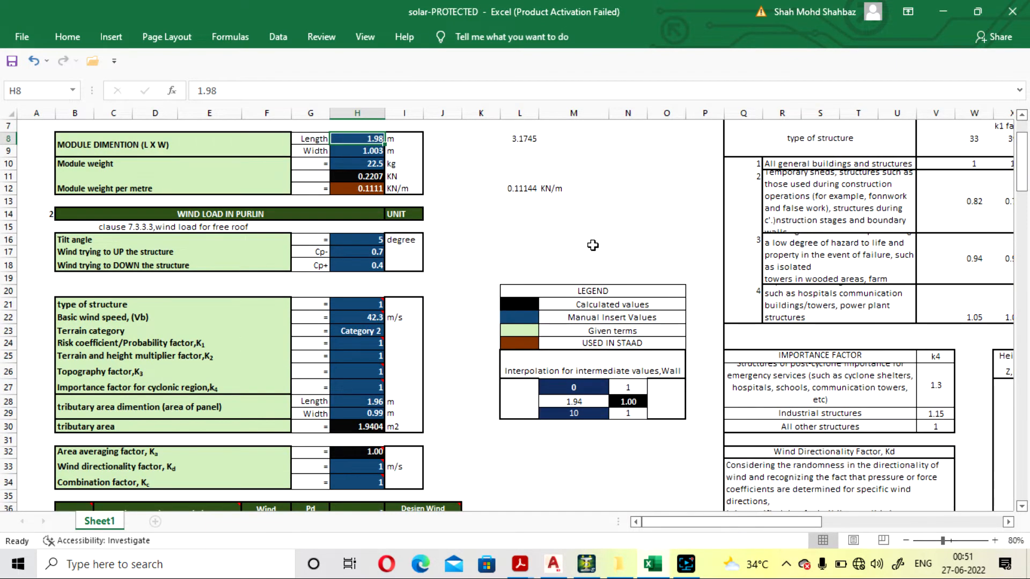
scroll(591, 243, up, 2)
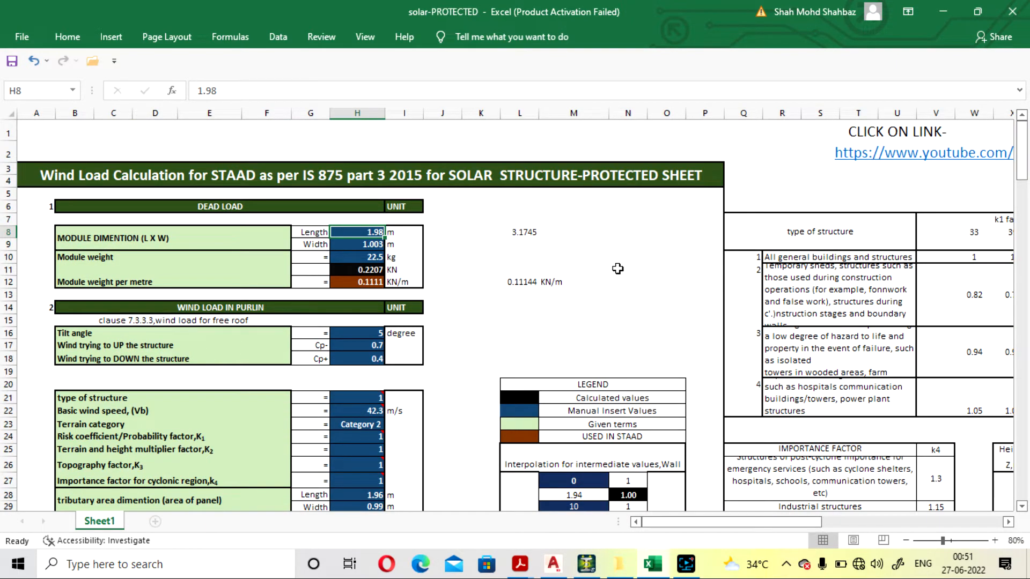
scroll(615, 266, down, 8)
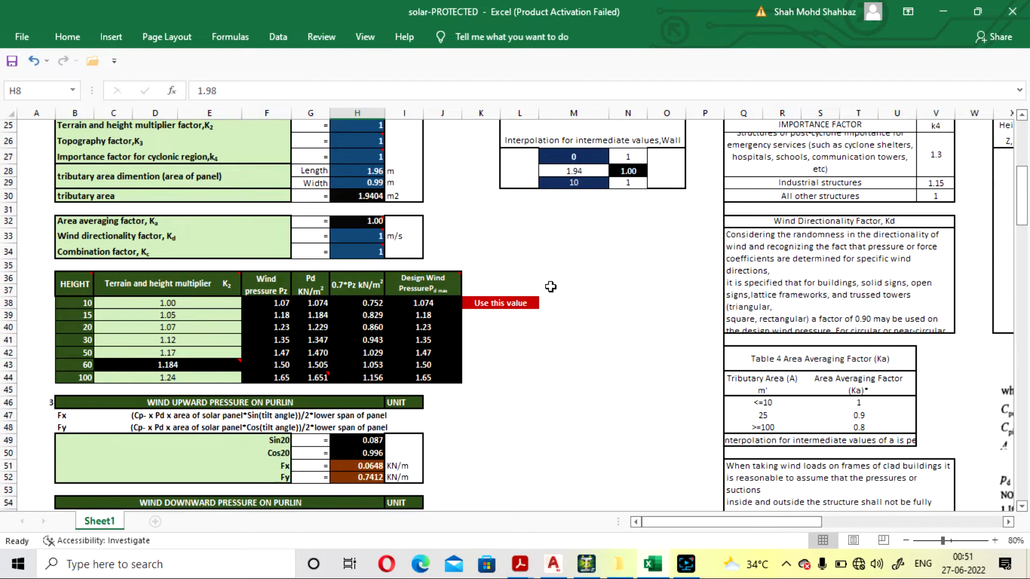
scroll(550, 287, down, 2)
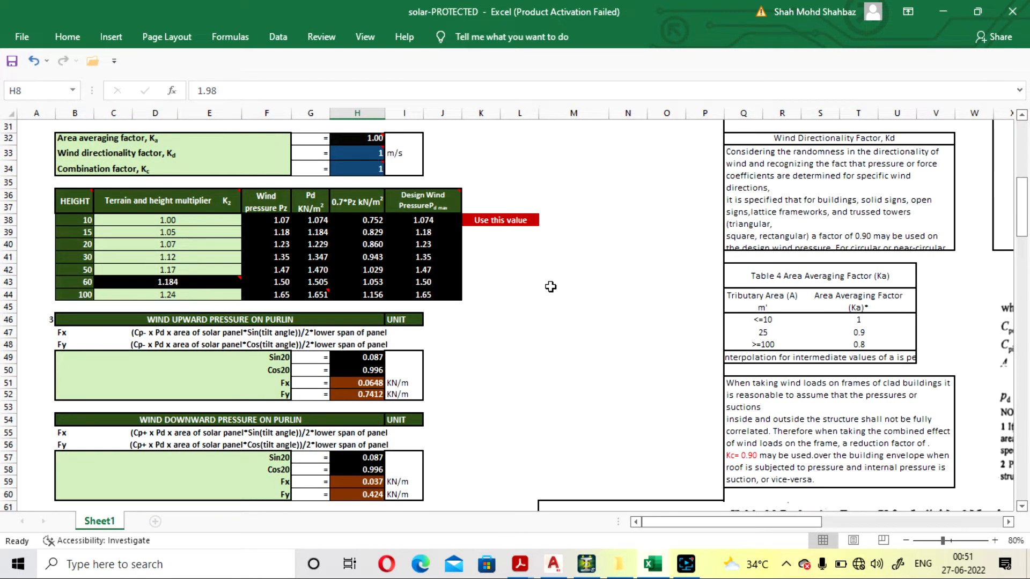
scroll(584, 263, down, 3)
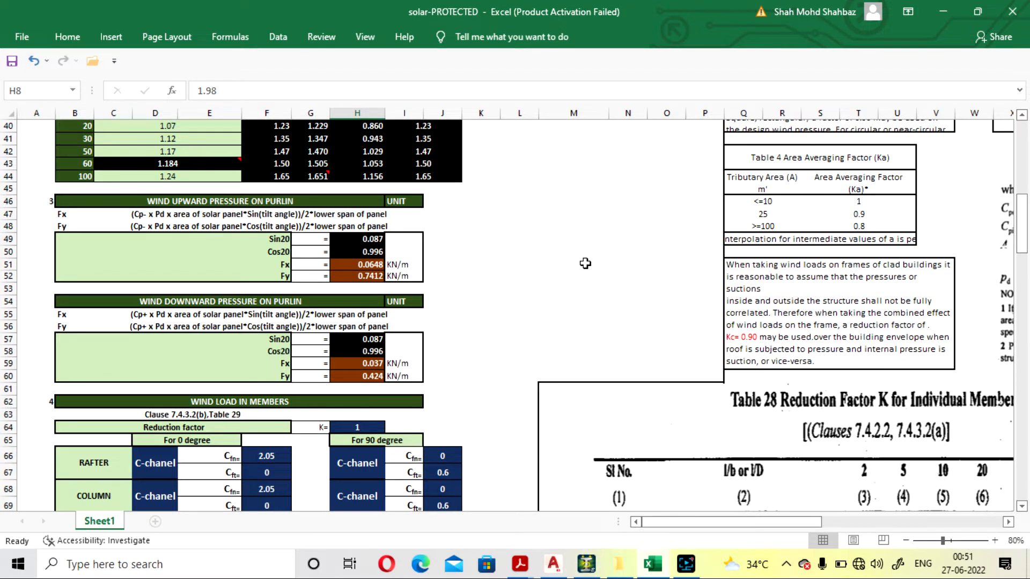
scroll(526, 322, up, 13)
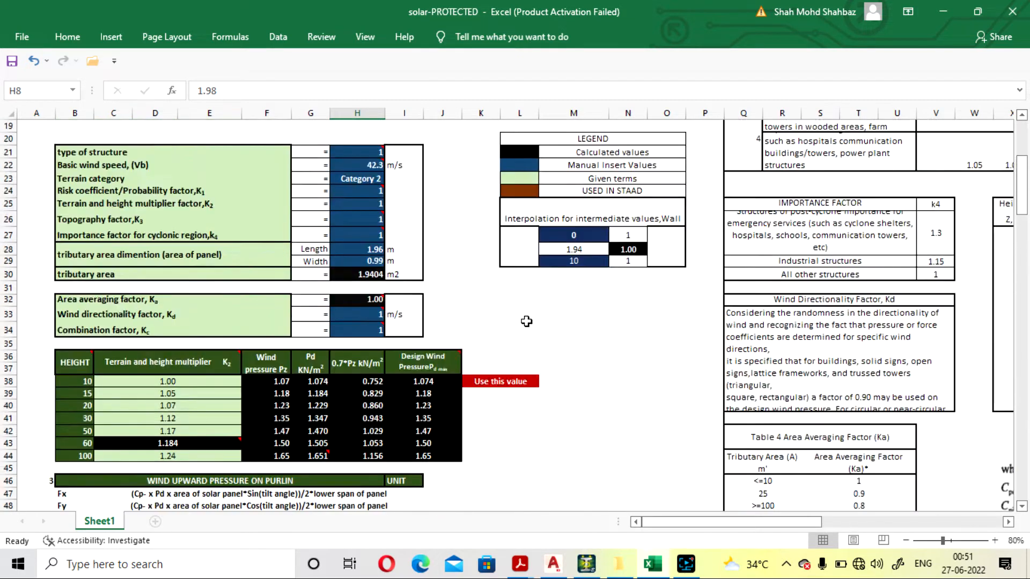
click(626, 258)
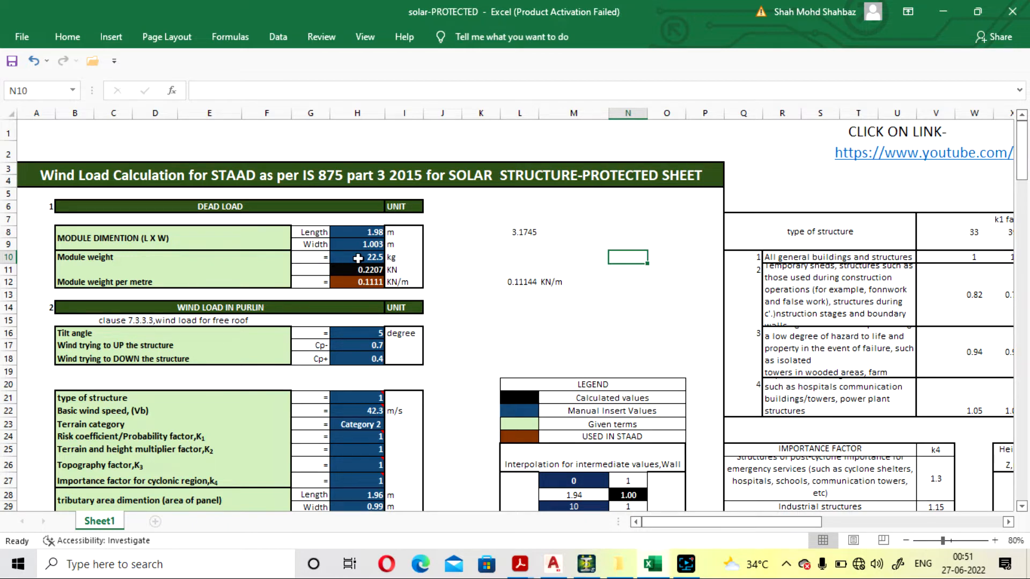
click(491, 253)
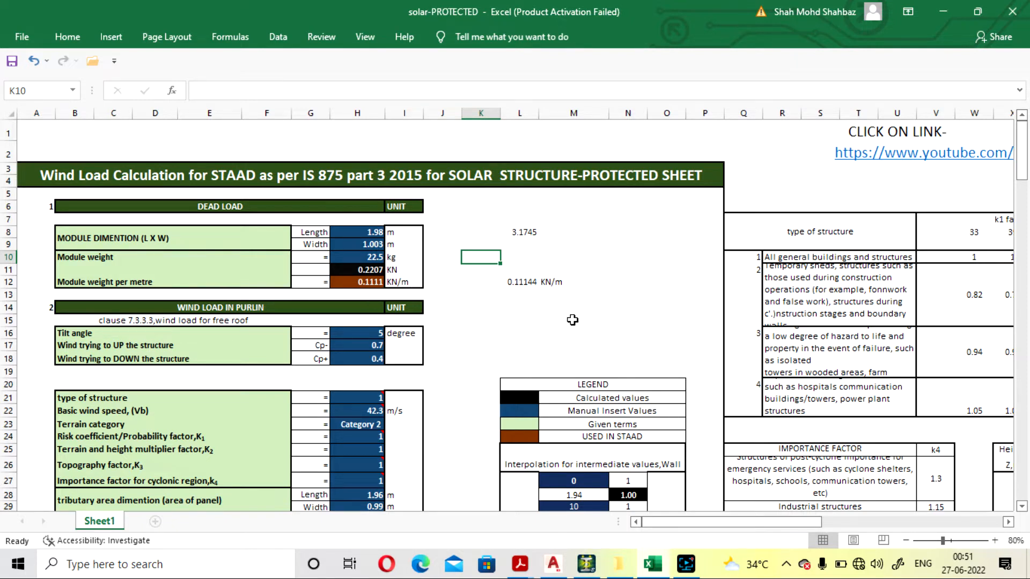
- Return to STAAD.Pro, inspect the UNI GY -0.1111 kN/m uniform force and its assigned members, and close it without changes
click(651, 563)
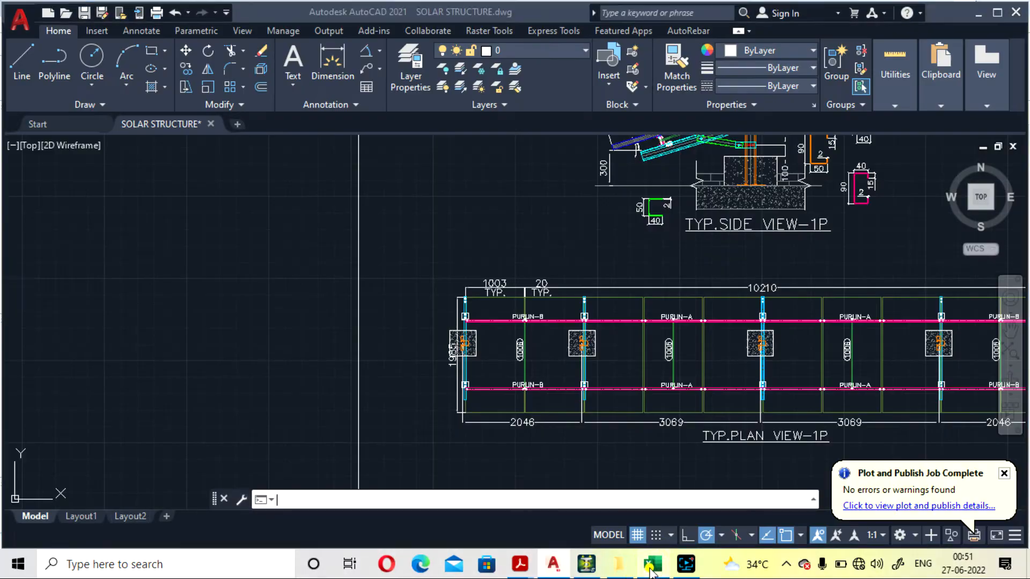
click(651, 563)
click(586, 563)
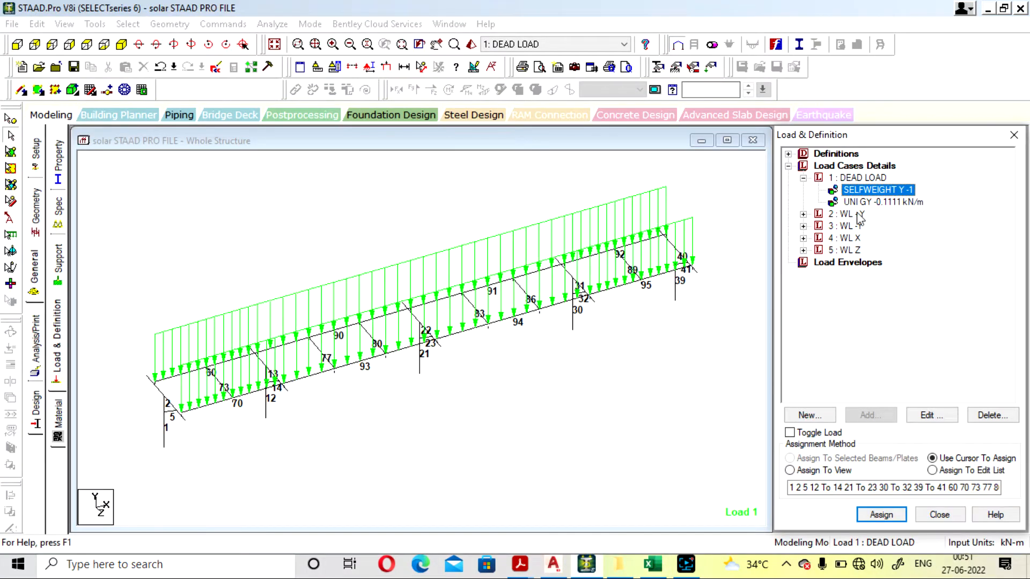
click(881, 202)
double_click(882, 203)
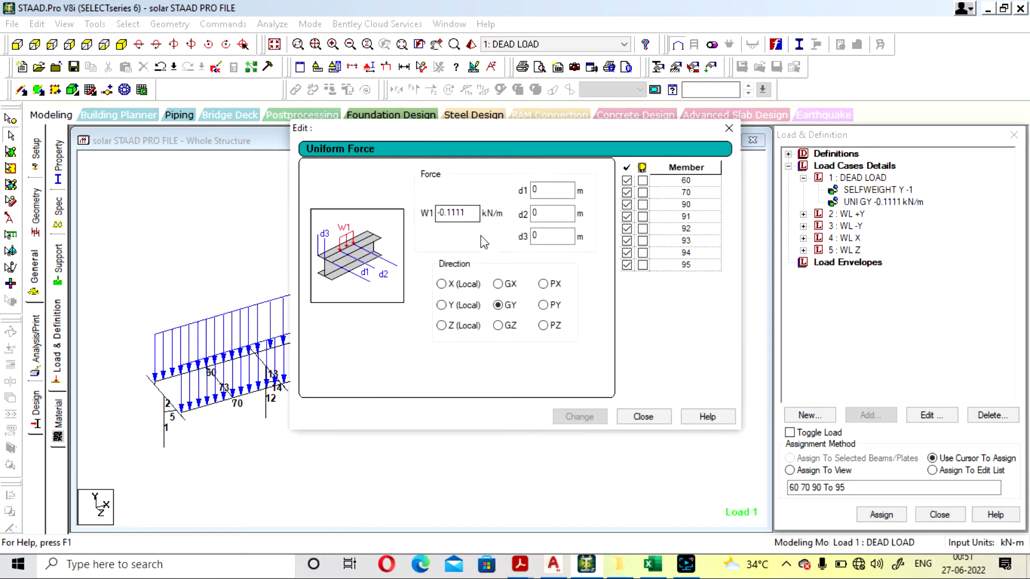
click(445, 213)
click(647, 419)
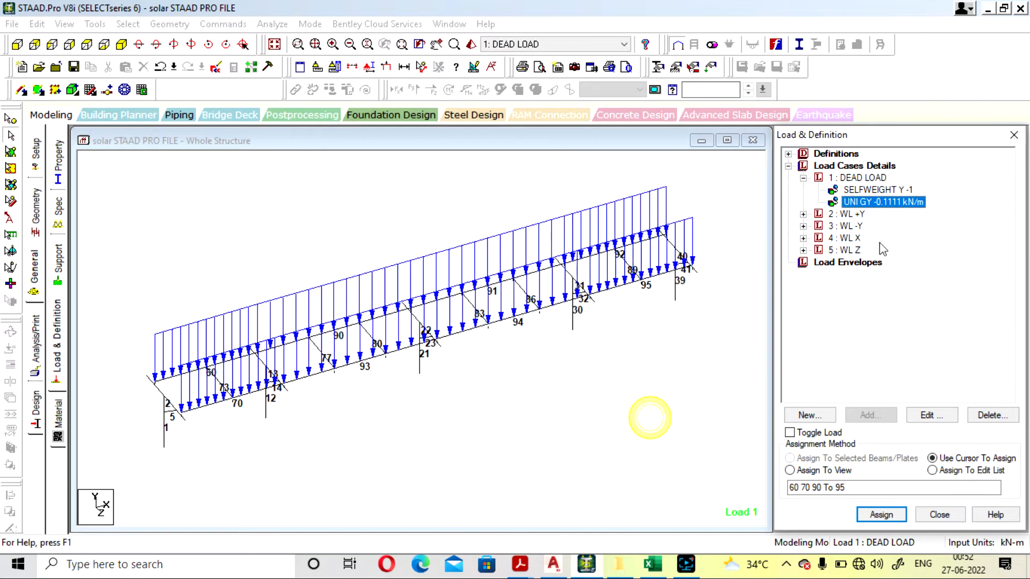
click(898, 318)
click(748, 348)
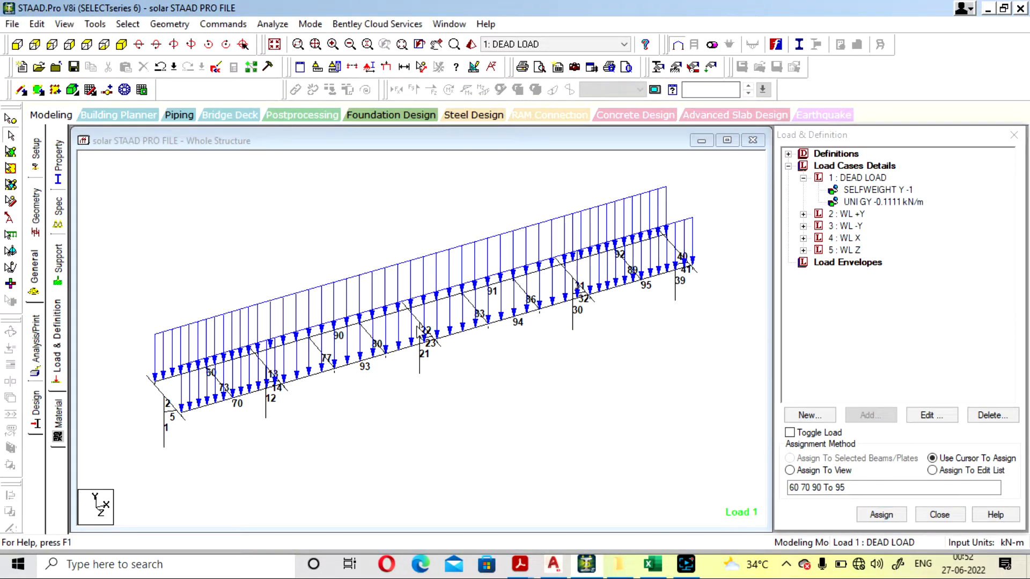
- Select purlin members 60, 70 and 90 to 95 to review which beams carry the panel dead load, and clear the selection
click(175, 375)
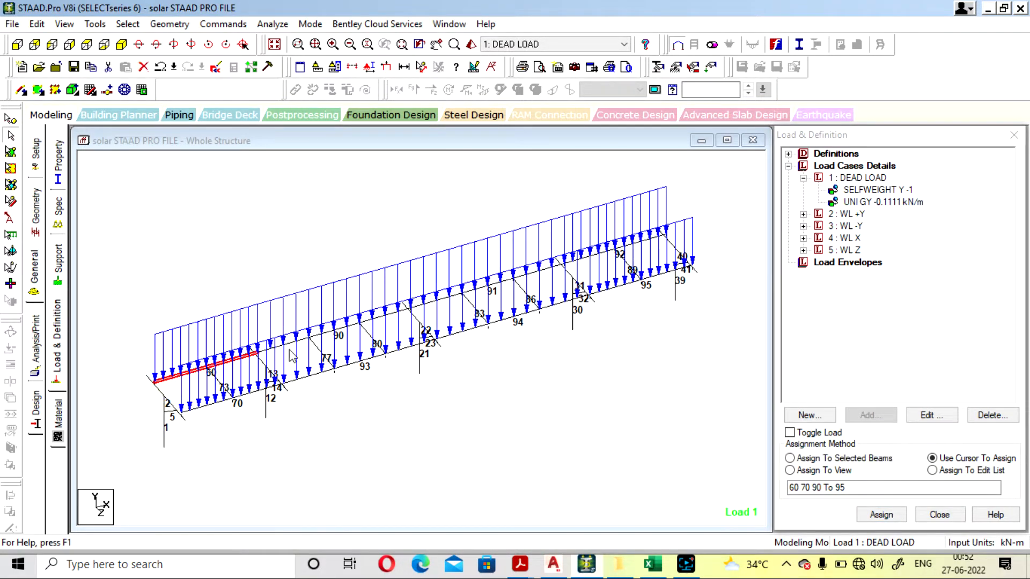
ctrl+click(290, 344)
ctrl+click(445, 294)
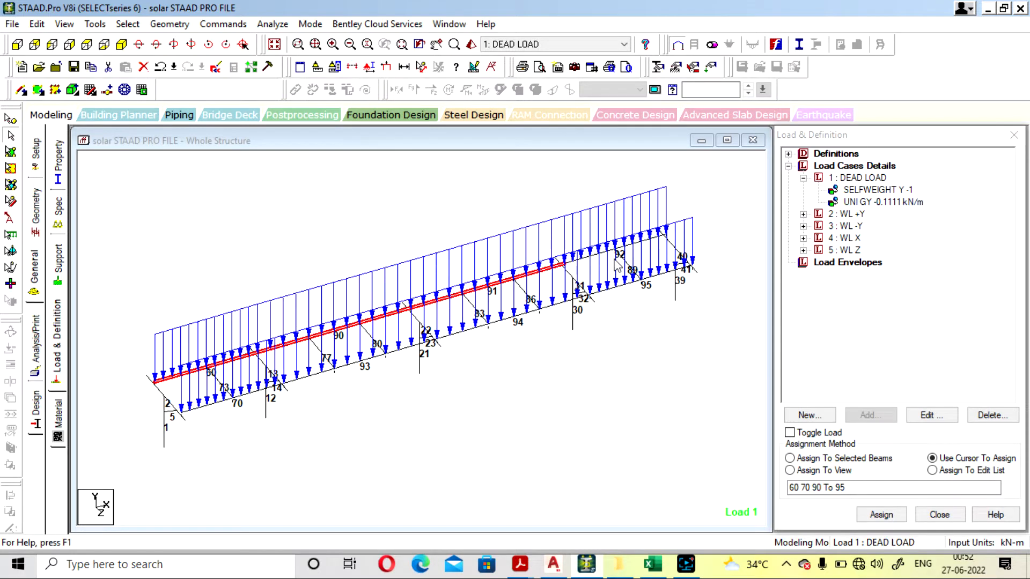
ctrl+click(585, 253)
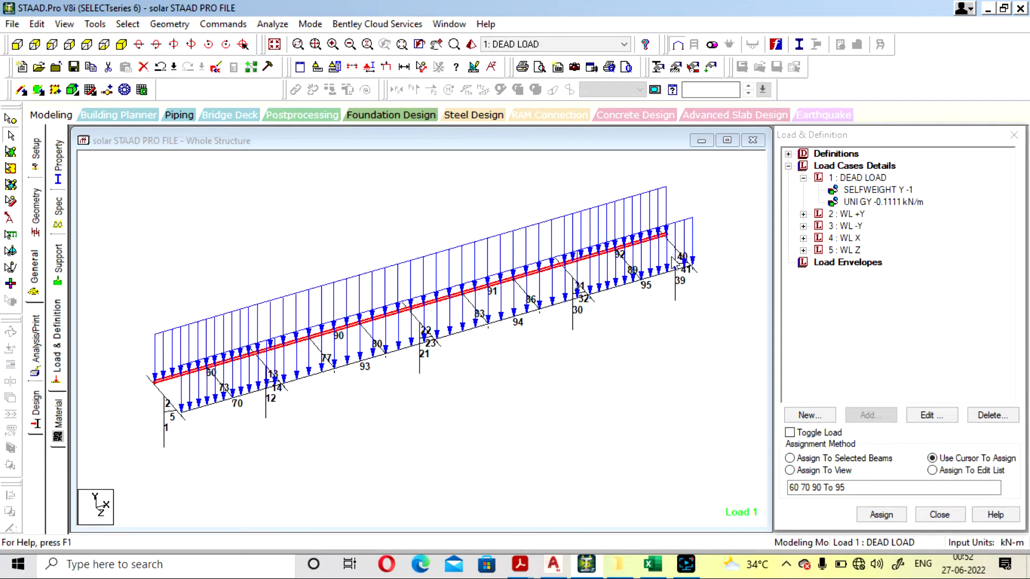
ctrl+click(657, 273)
ctrl+click(561, 302)
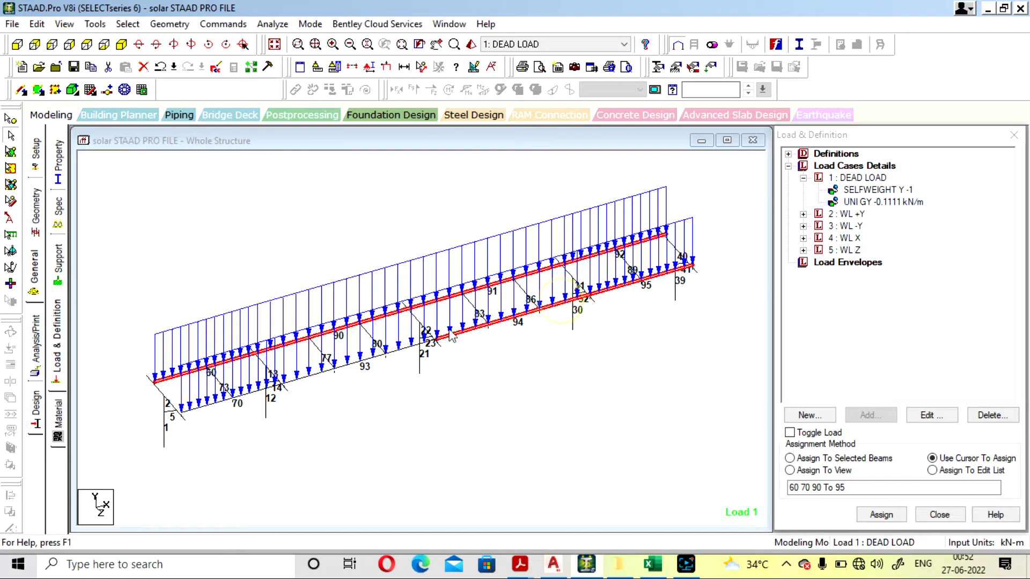
ctrl+click(405, 346)
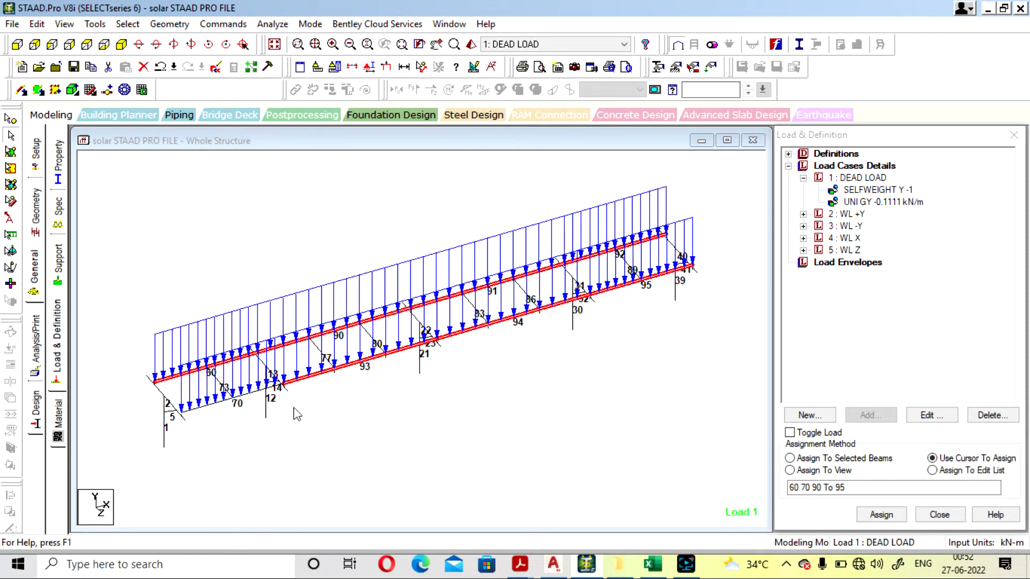
ctrl+click(239, 396)
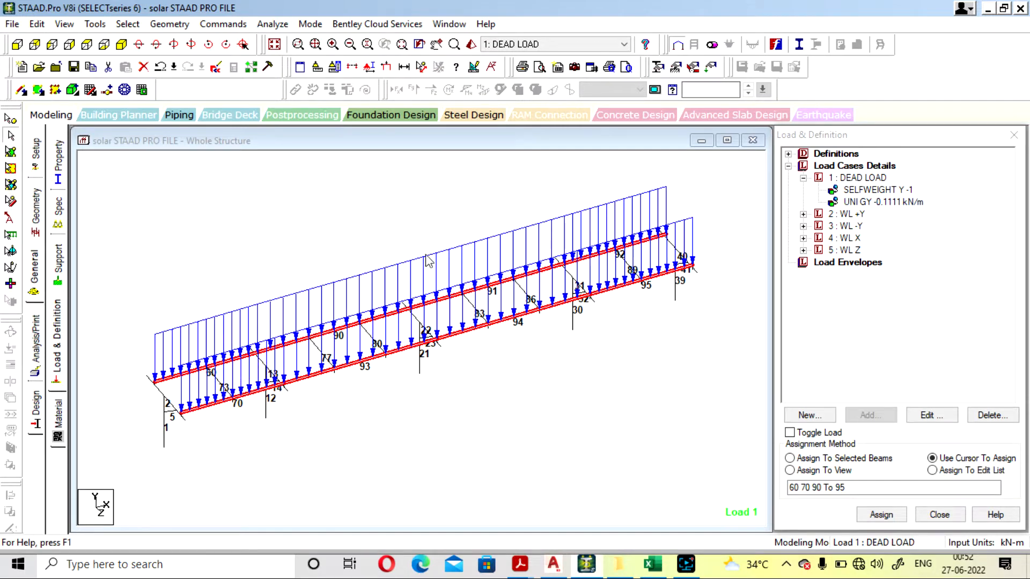
click(830, 458)
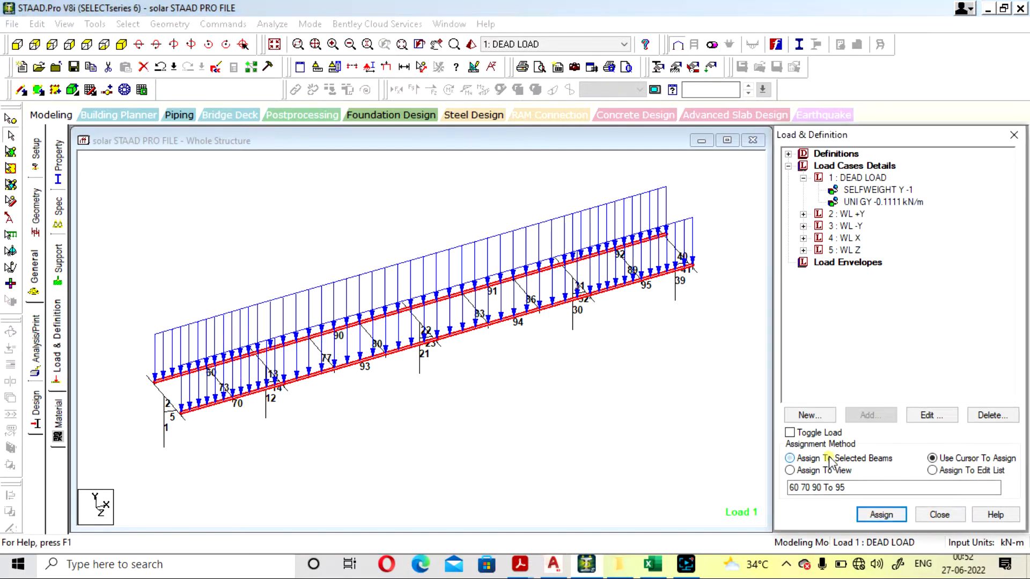
click(676, 402)
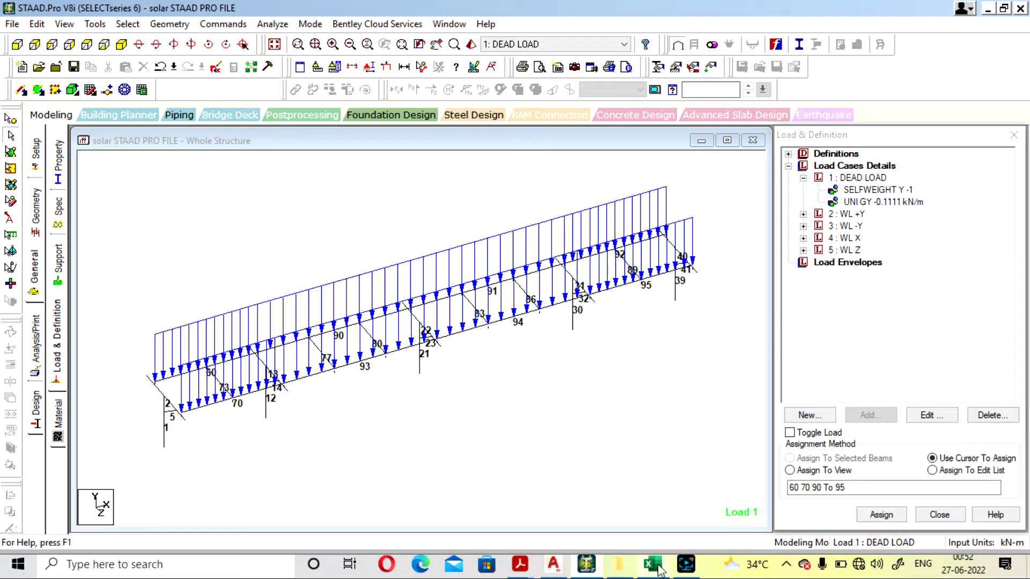
- Accept the automatic save of the model file
mouse_move(659, 570)
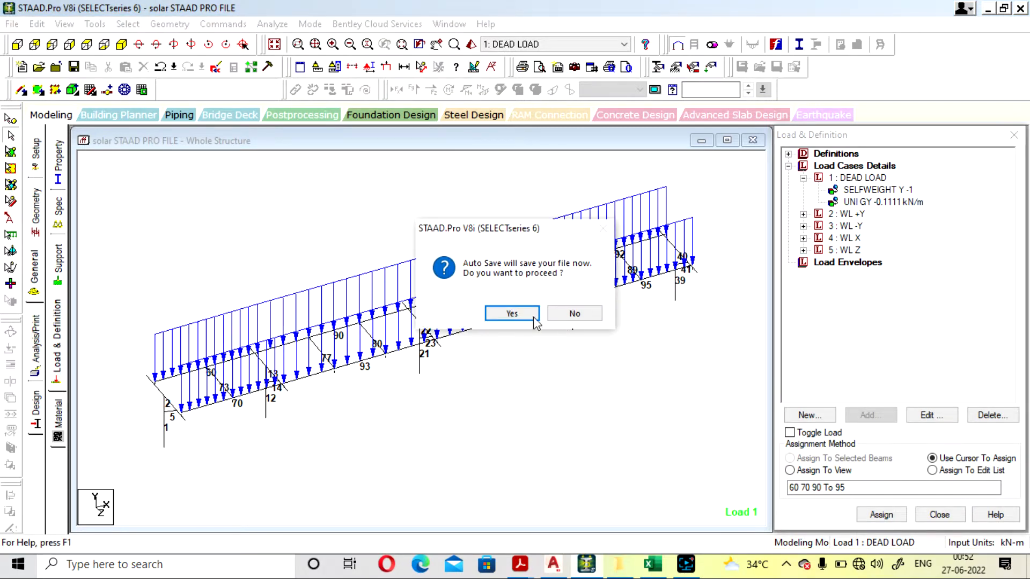
click(534, 317)
click(420, 302)
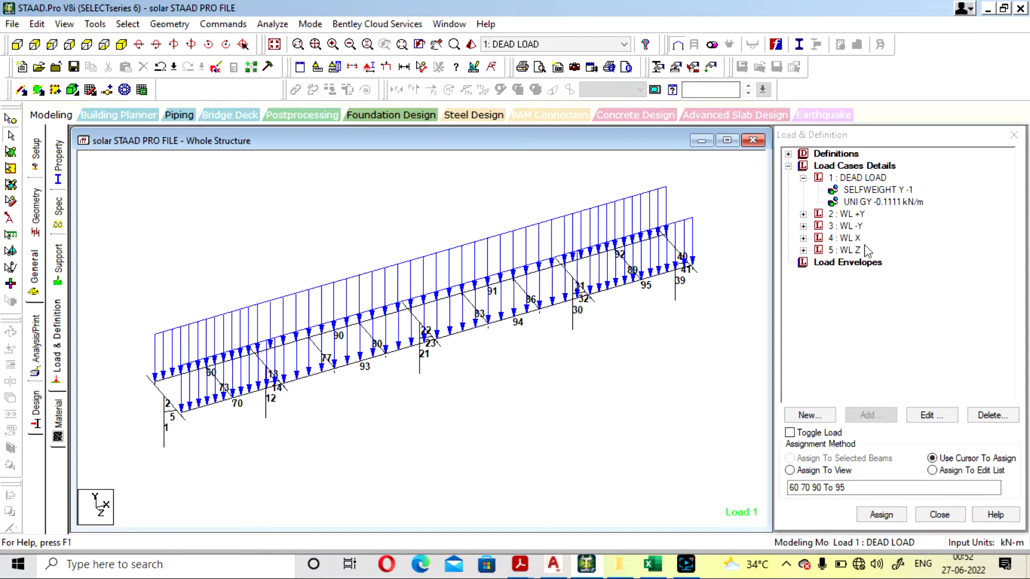
- Make WL +Y the active load case and switch to the Excel workbook to review the WIND LOAD IN PURLIN inputs
click(846, 239)
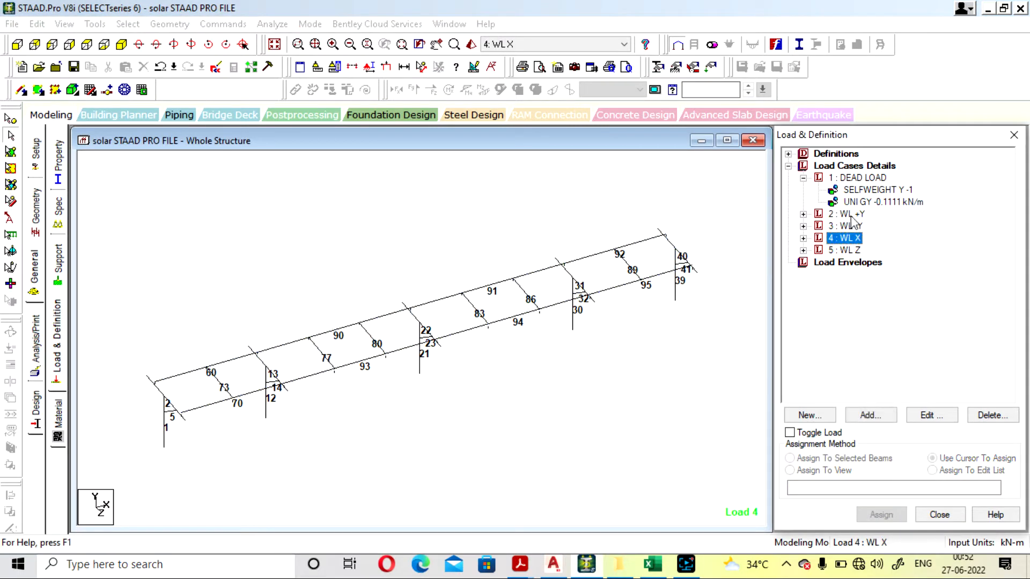
click(851, 214)
click(652, 564)
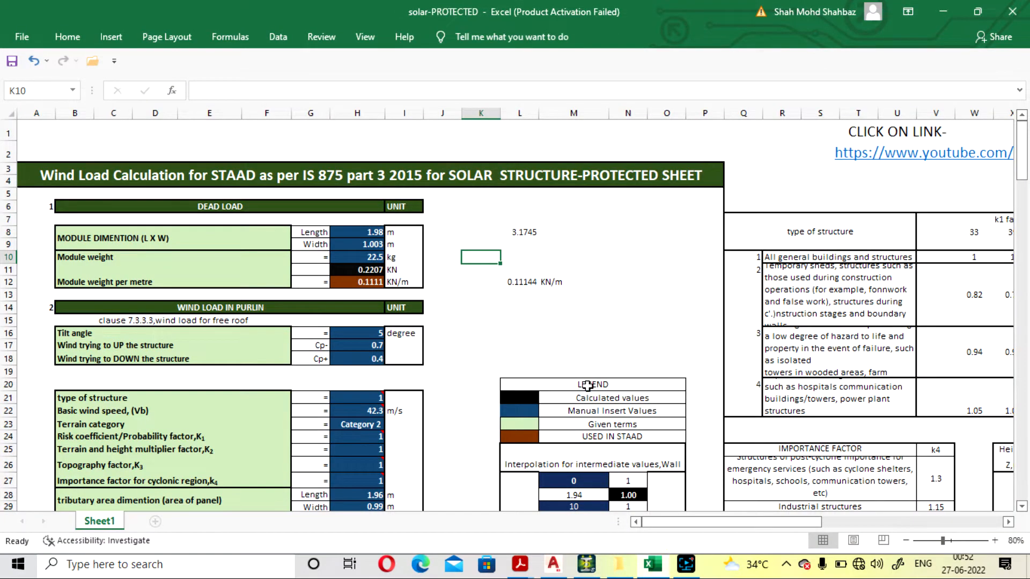
scroll(588, 385, down, 1)
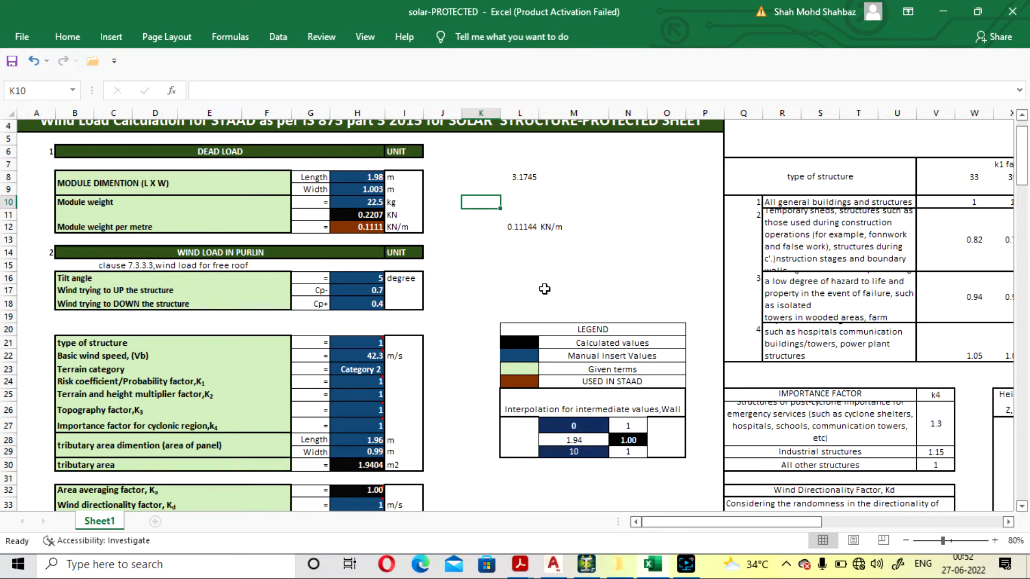
- Switch to the SOLAR STRUCTURE drawing in AutoCAD and examine the panel tilt in the side view and the separate inclined-line sketch
click(562, 567)
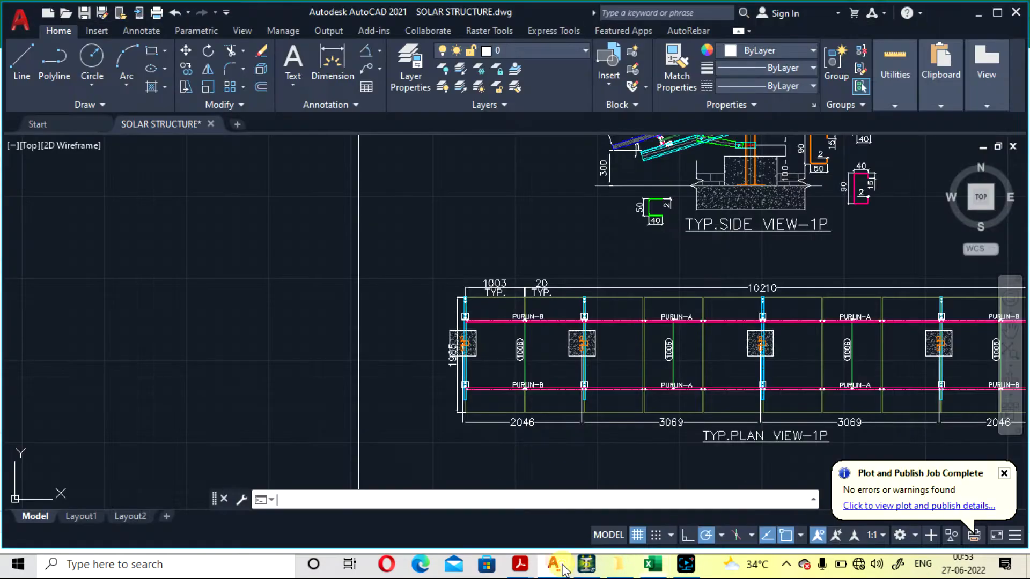
scroll(634, 258, down, 3)
scroll(582, 285, up, 6)
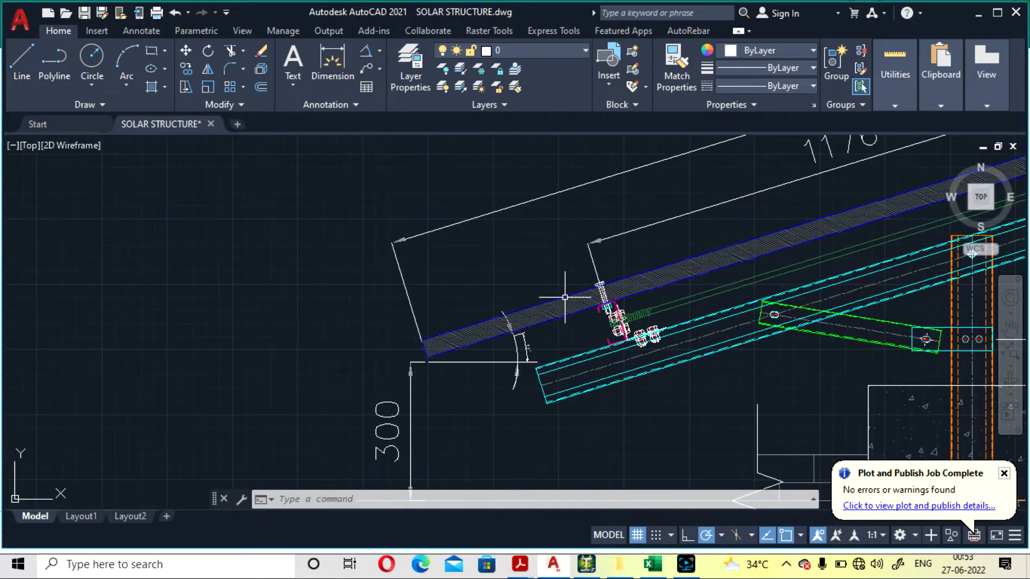
scroll(531, 339, up, 1)
scroll(501, 324, down, 3)
scroll(501, 312, up, 2)
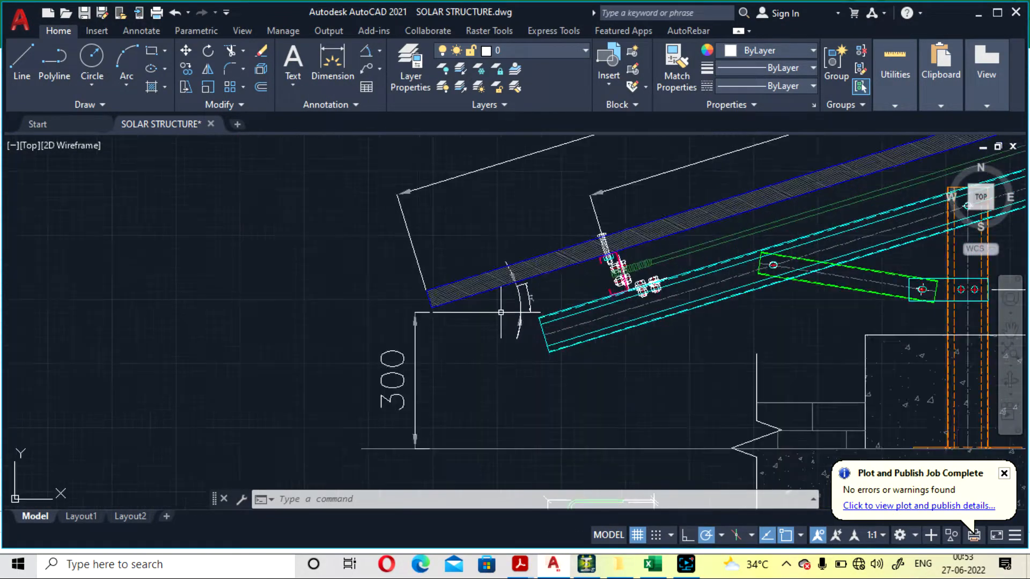
scroll(501, 312, down, 5)
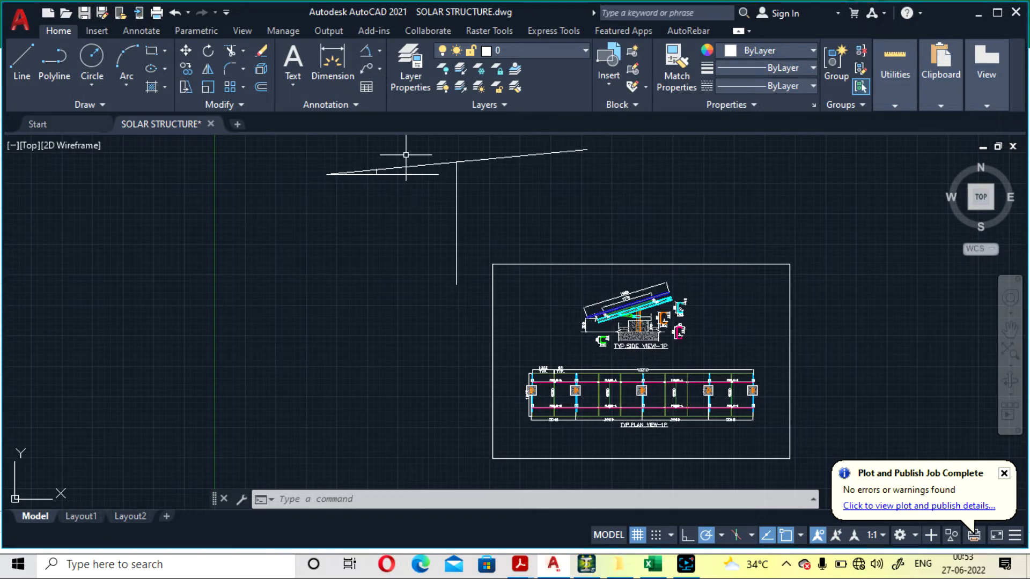
scroll(406, 155, up, 8)
scroll(614, 276, down, 4)
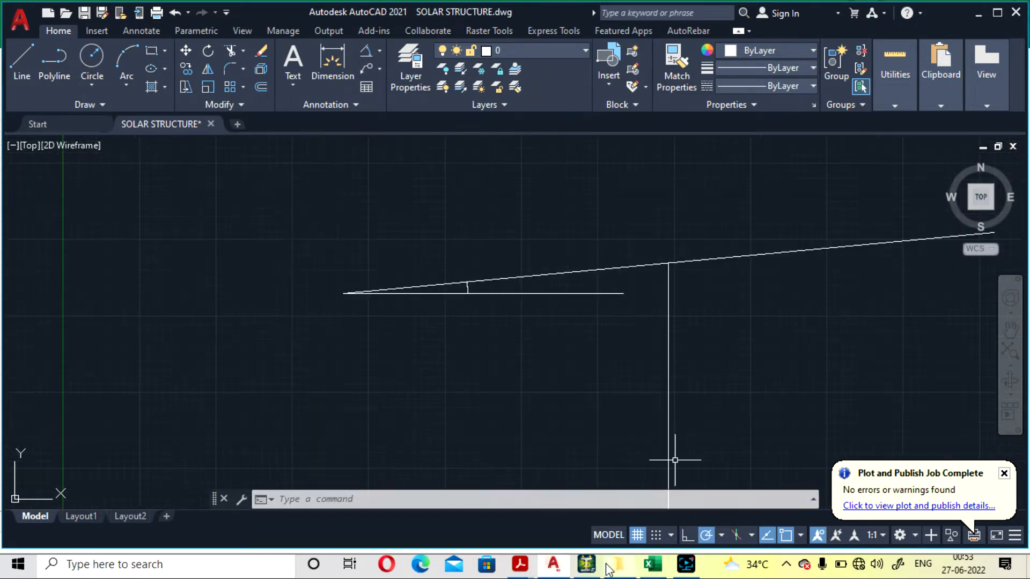
- Compare the angle dimension on the inclined-line sketch with the panel's tilt dimension in the typical side view
click(589, 565)
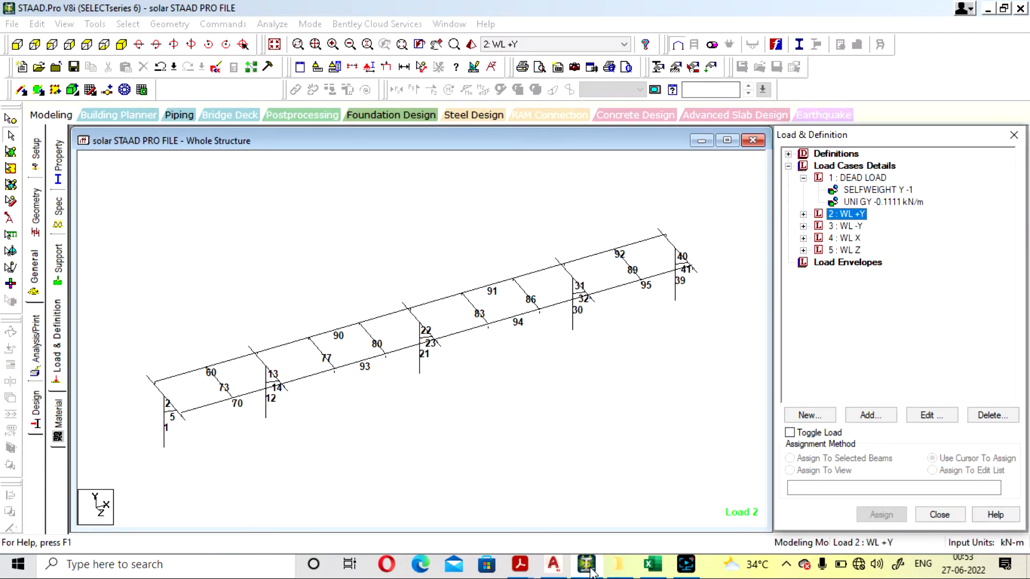
click(590, 572)
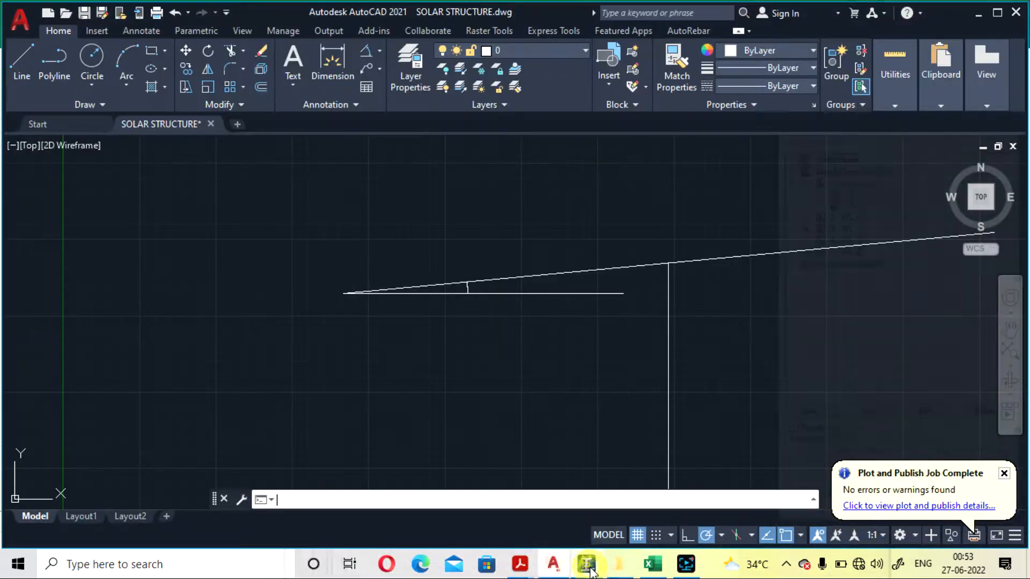
scroll(535, 360, up, 4)
scroll(535, 360, down, 10)
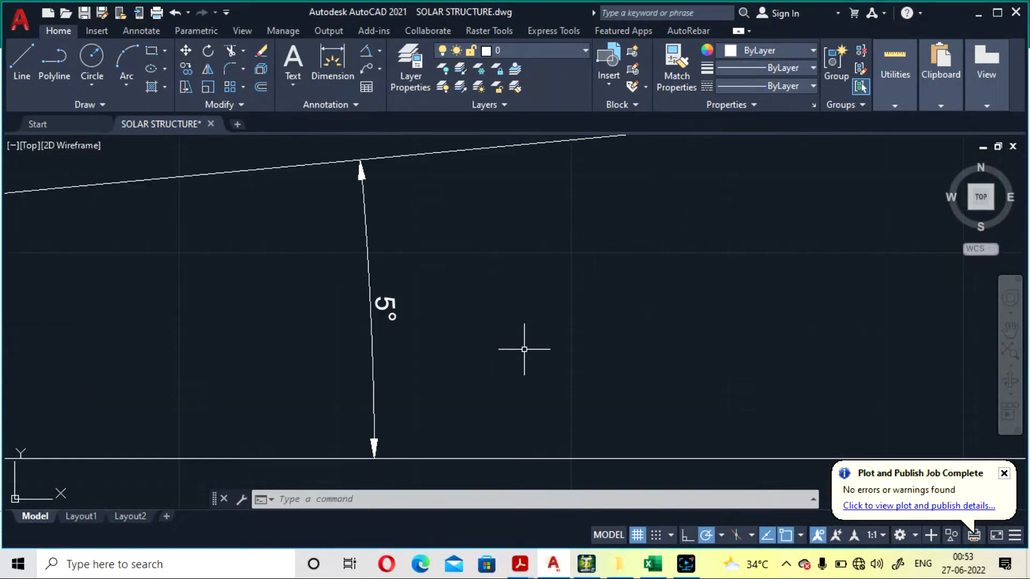
scroll(386, 301, down, 2)
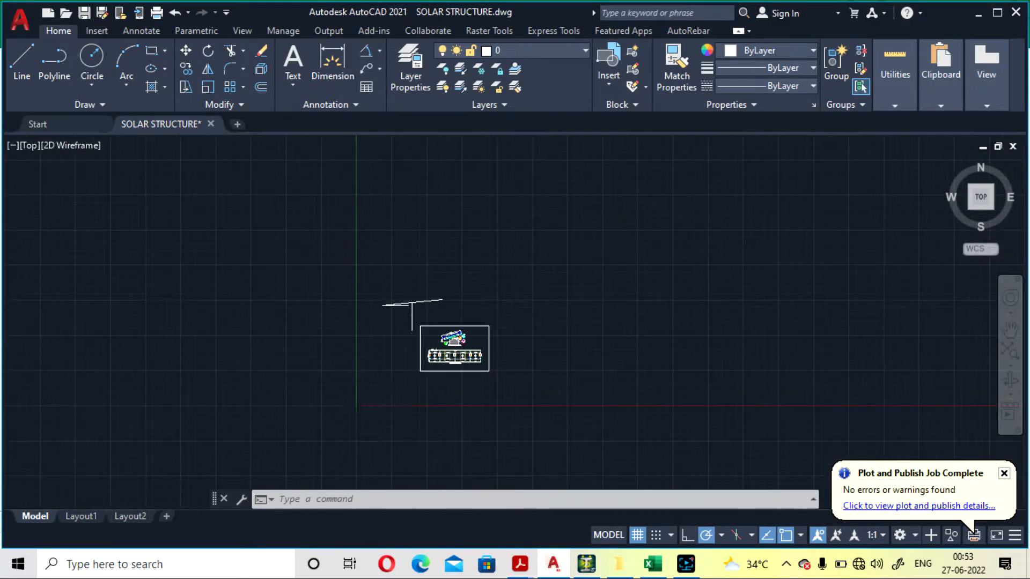
scroll(437, 334, up, 10)
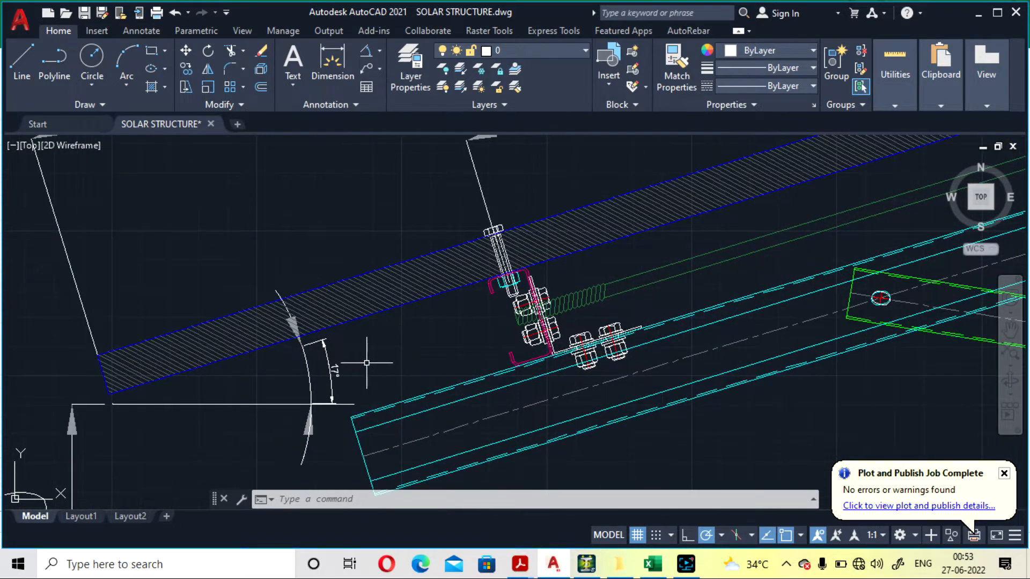
scroll(370, 363, down, 10)
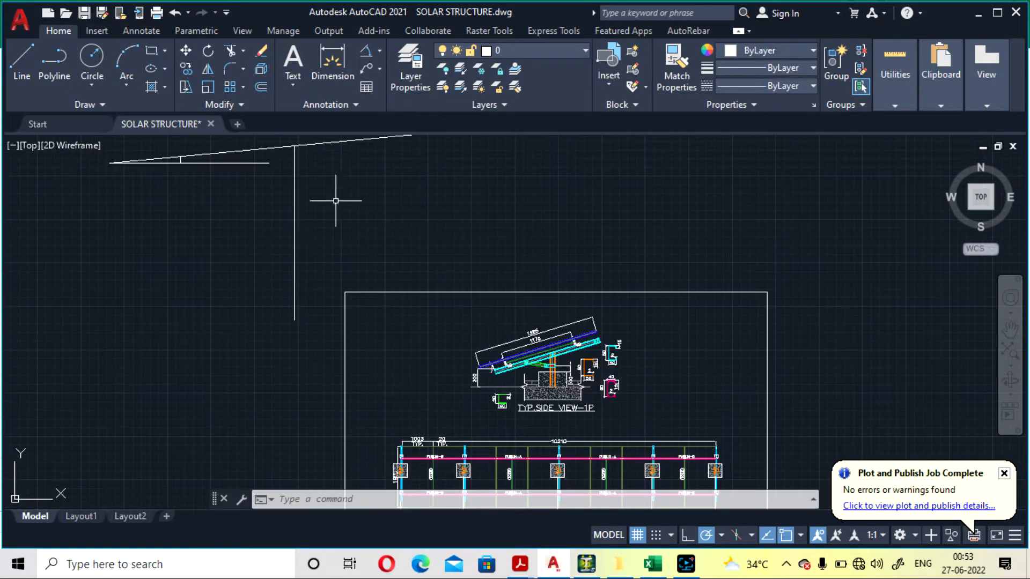
middle_click(135, 177)
middle_click(132, 177)
scroll(354, 236, up, 2)
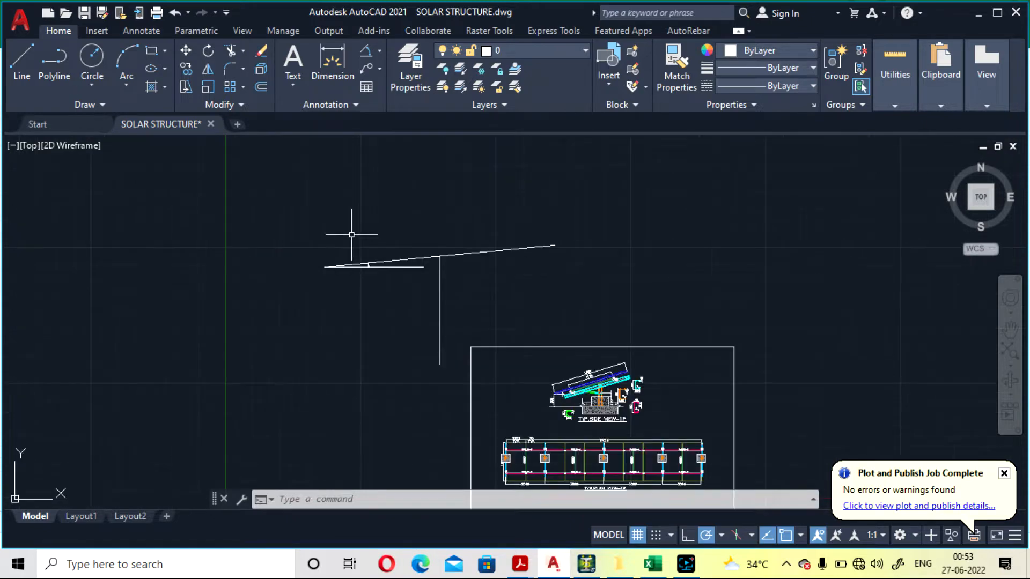
- Switch to the Excel workbook and review the tilt angle and the Cp values for upward and downward wind under WIND LOAD IN PURLIN
click(587, 564)
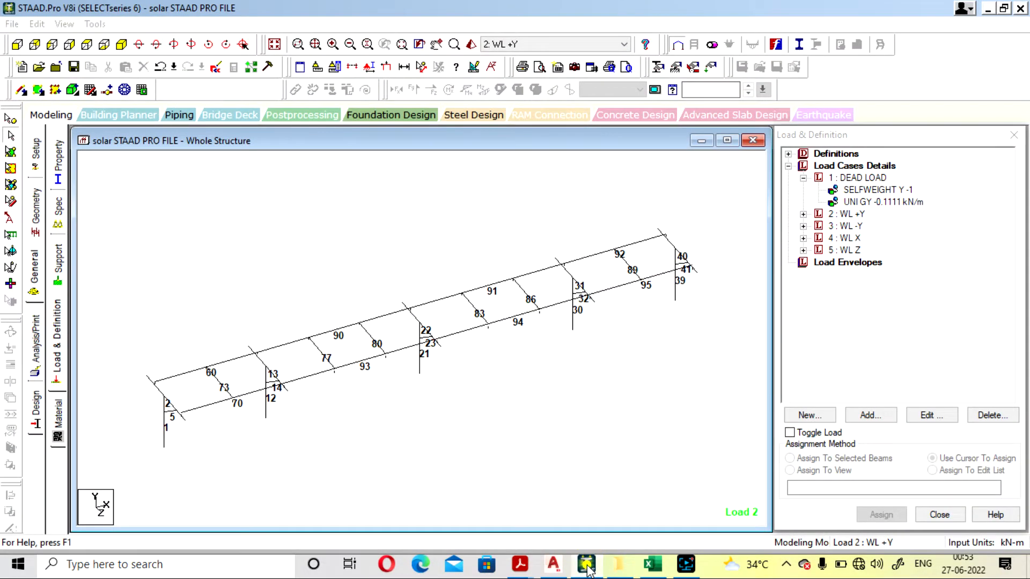
click(586, 564)
click(586, 564)
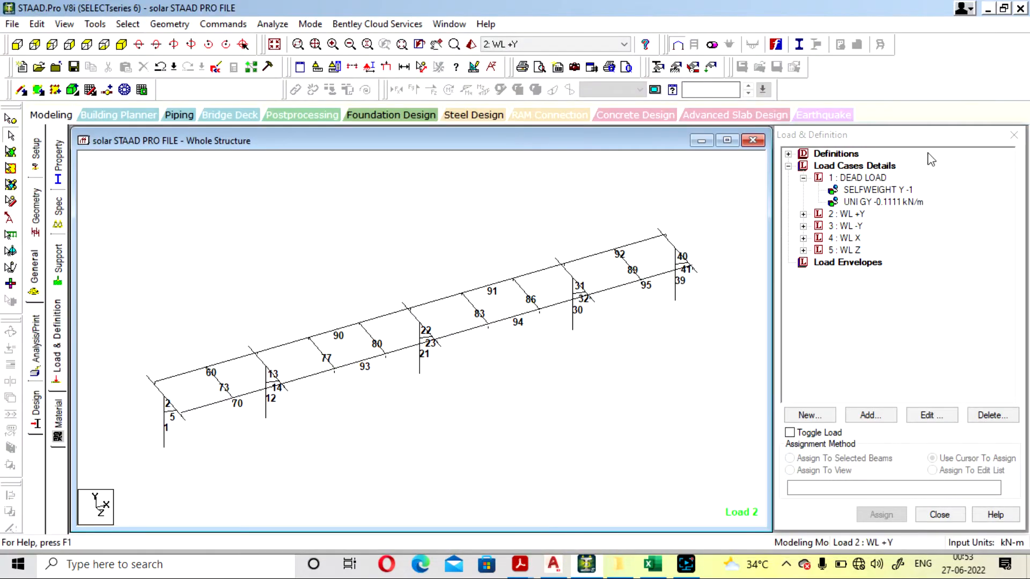
click(650, 564)
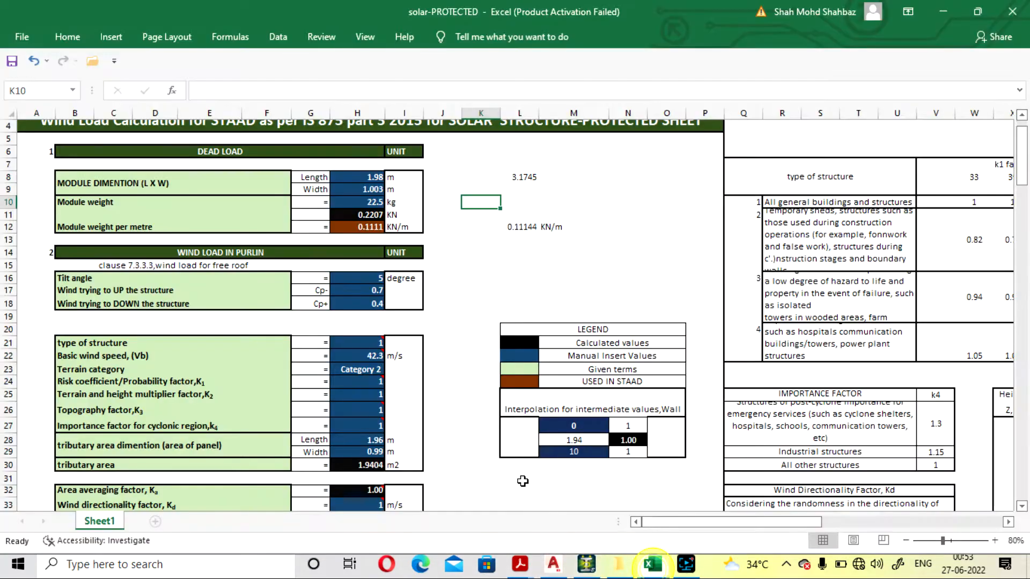
click(367, 278)
click(477, 280)
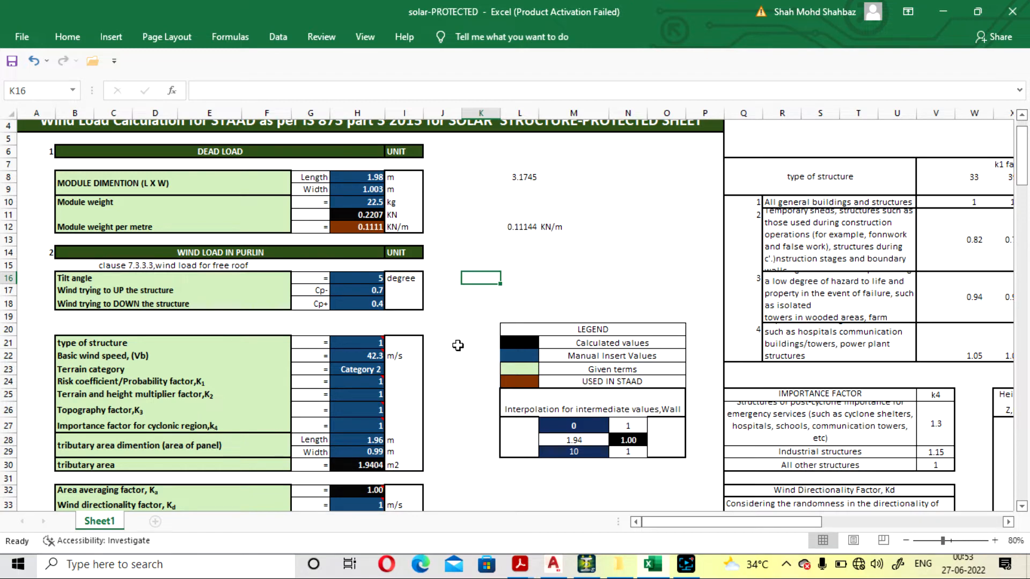
drag(764, 524, 762, 527)
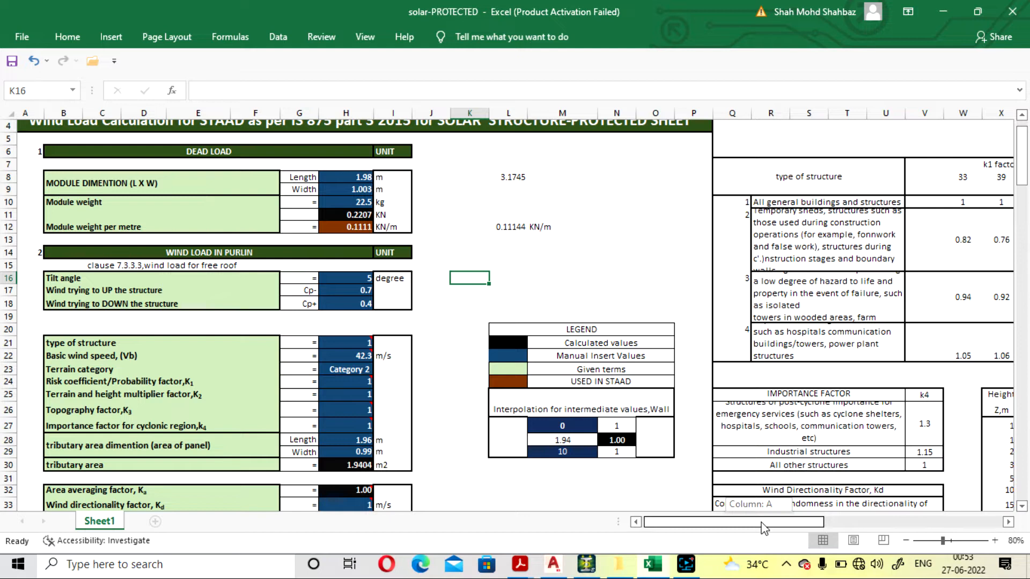
drag(761, 522, 759, 523)
scroll(568, 396, up, 1)
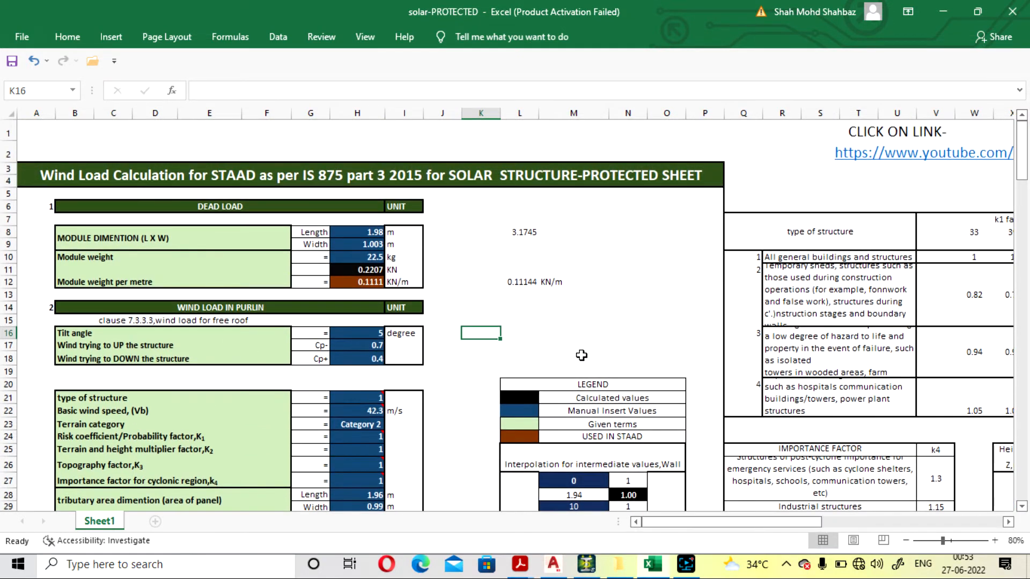
- Look up the overall pressure coefficients by roof angle in the sheet's reference table and return to the WIND LOAD IN PURLIN section
scroll(582, 356, down, 2)
drag(735, 523, 843, 523)
scroll(777, 486, down, 8)
scroll(876, 449, up, 3)
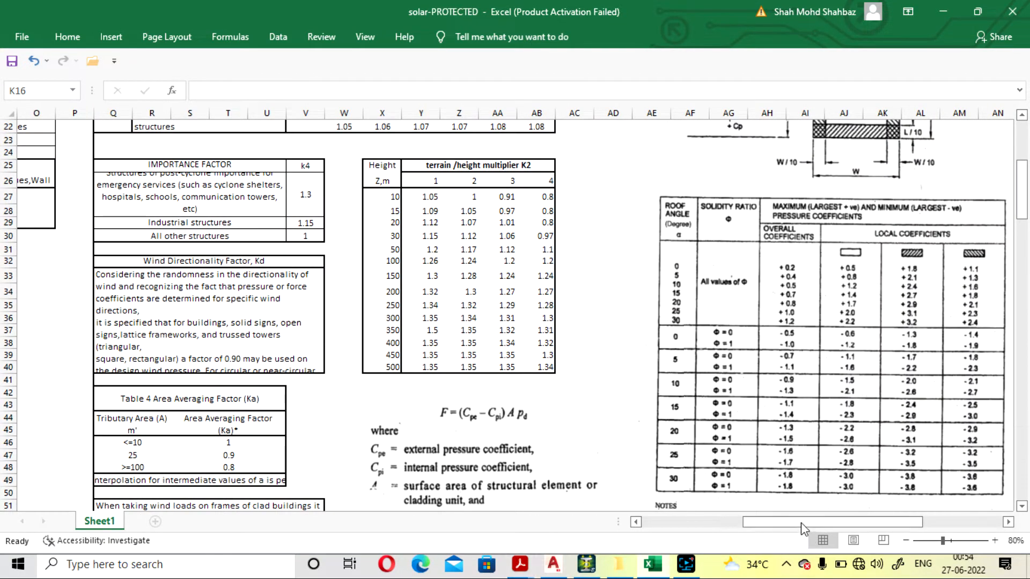
drag(799, 523, 805, 514)
scroll(735, 394, up, 2)
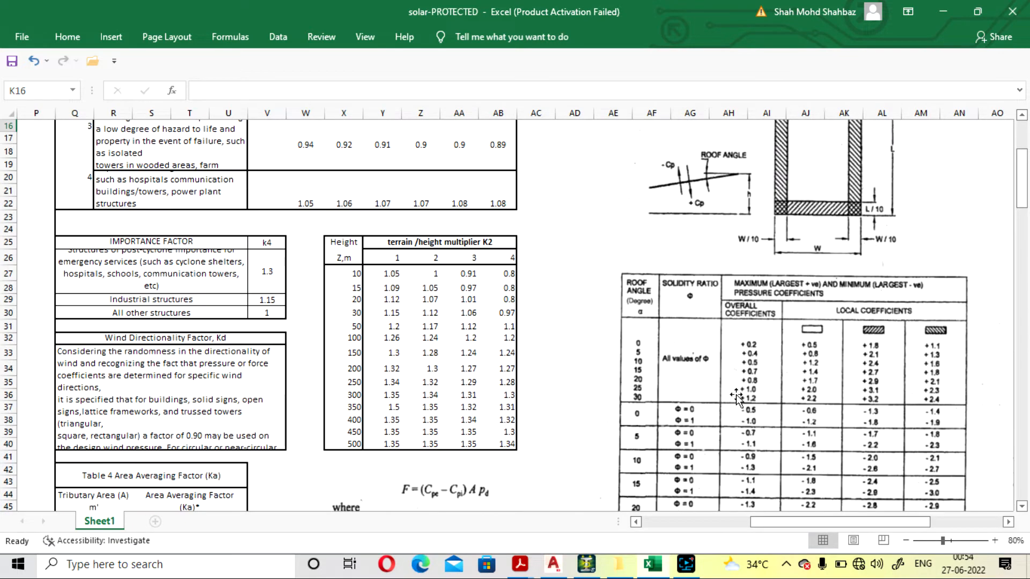
scroll(724, 373, down, 2)
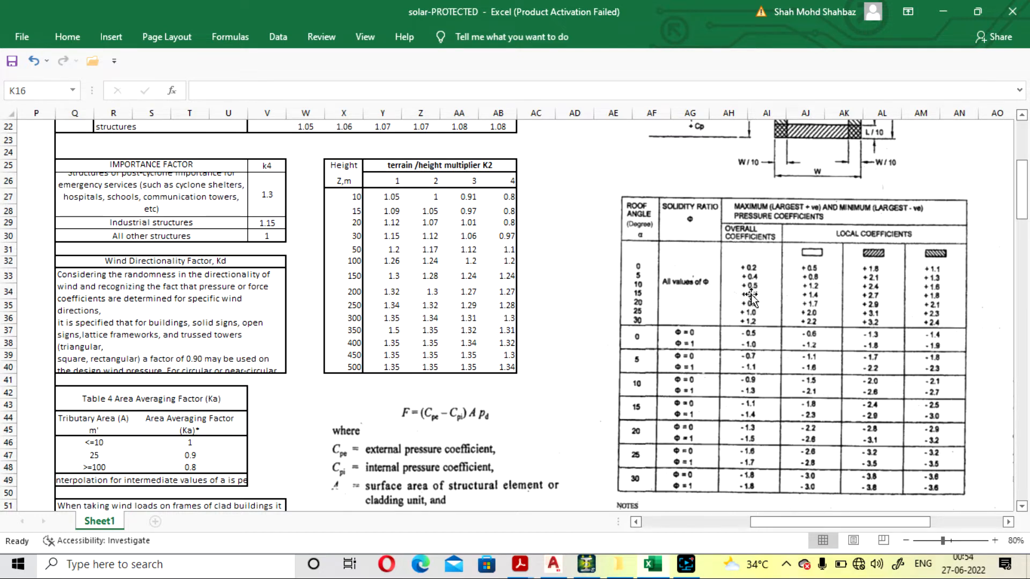
drag(870, 522, 763, 522)
scroll(457, 366, up, 2)
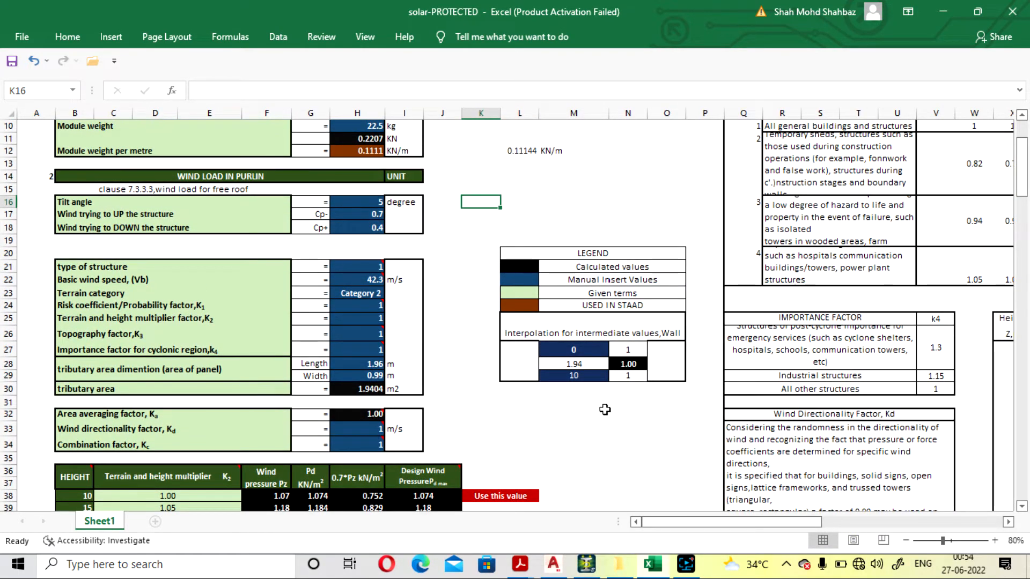
- Compare the upward and downward Cp values under WIND LOAD IN PURLIN with the roof-angle pressure coefficient table and its wind direction diagram
drag(685, 521, 811, 527)
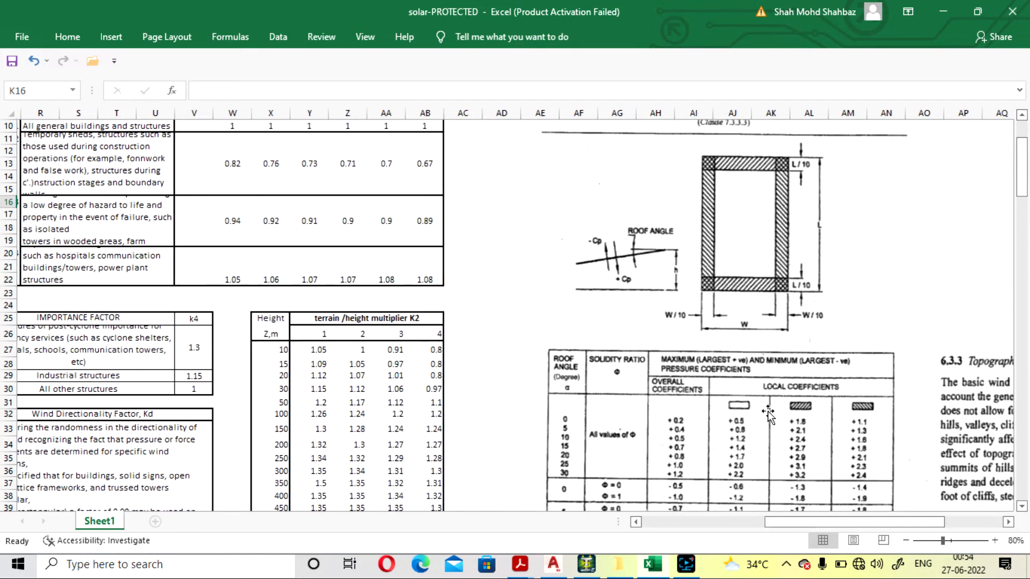
scroll(767, 412, down, 4)
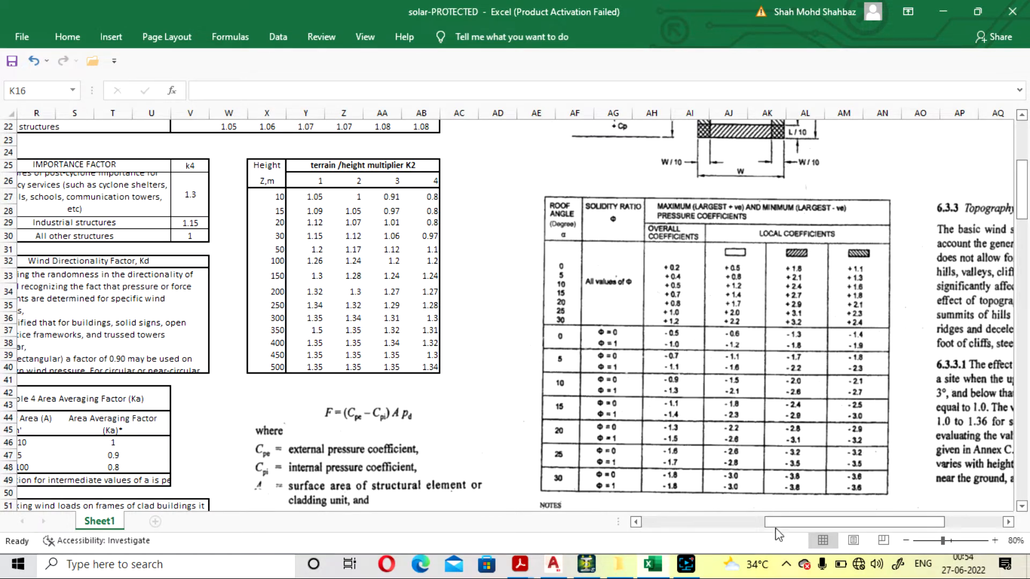
drag(818, 525, 645, 499)
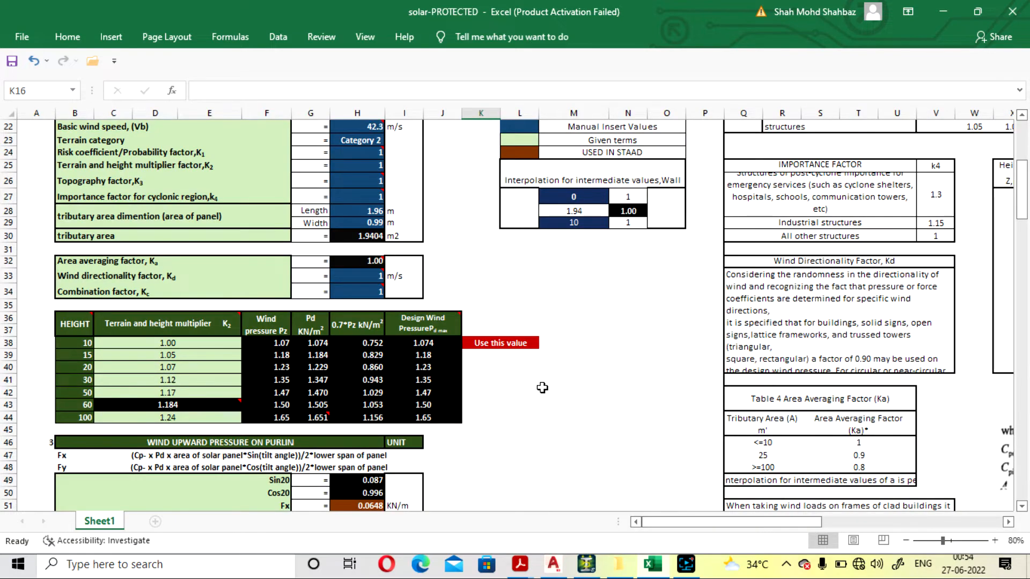
scroll(513, 345, up, 2)
scroll(346, 227, up, 2)
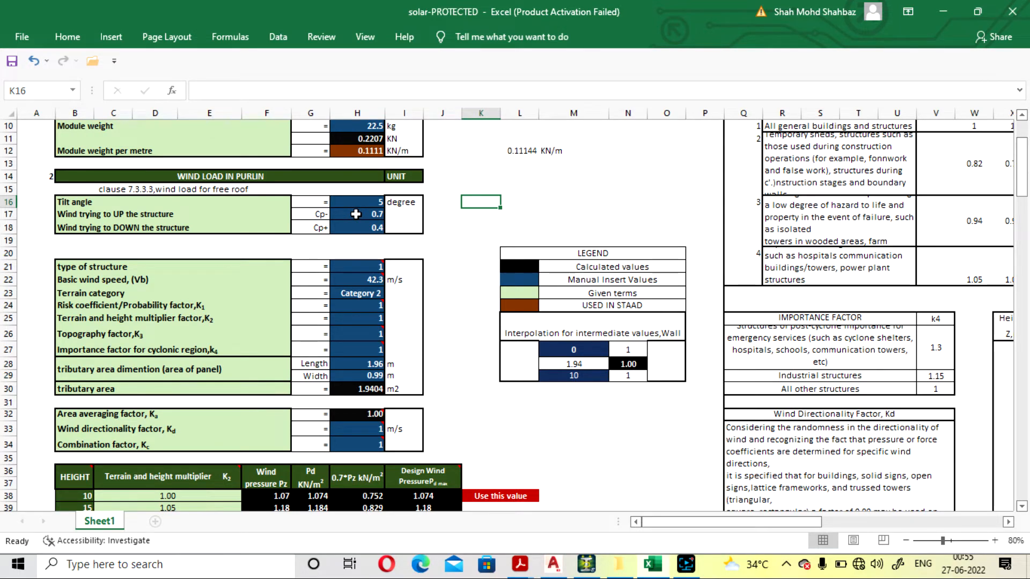
drag(717, 525, 813, 528)
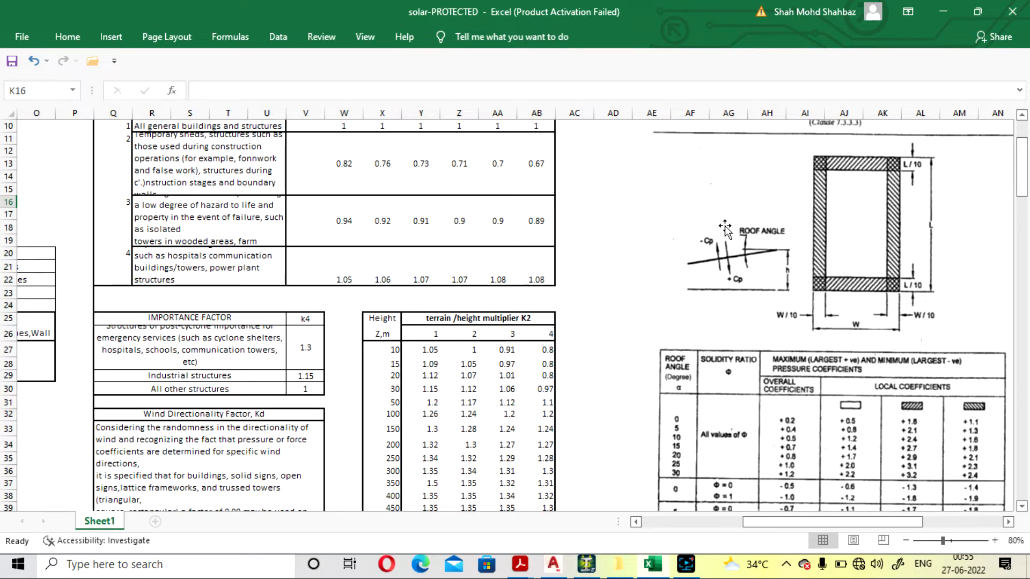
drag(789, 526, 691, 527)
scroll(694, 376, down, 2)
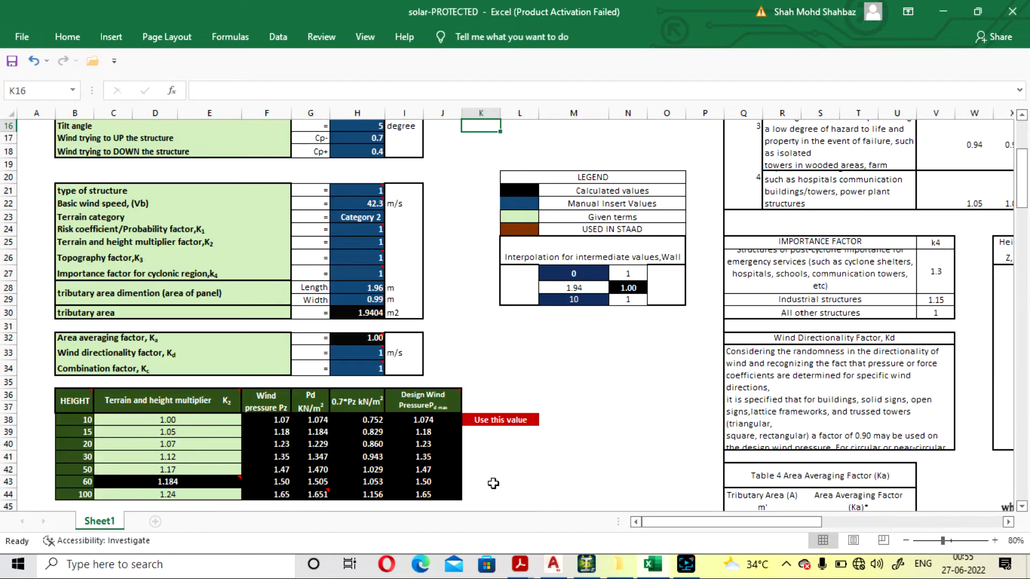
- Consult IS.875.3.2015.pdf and return to the Excel sheet to check the clause reference under WIND LOAD IN PURLIN
click(520, 564)
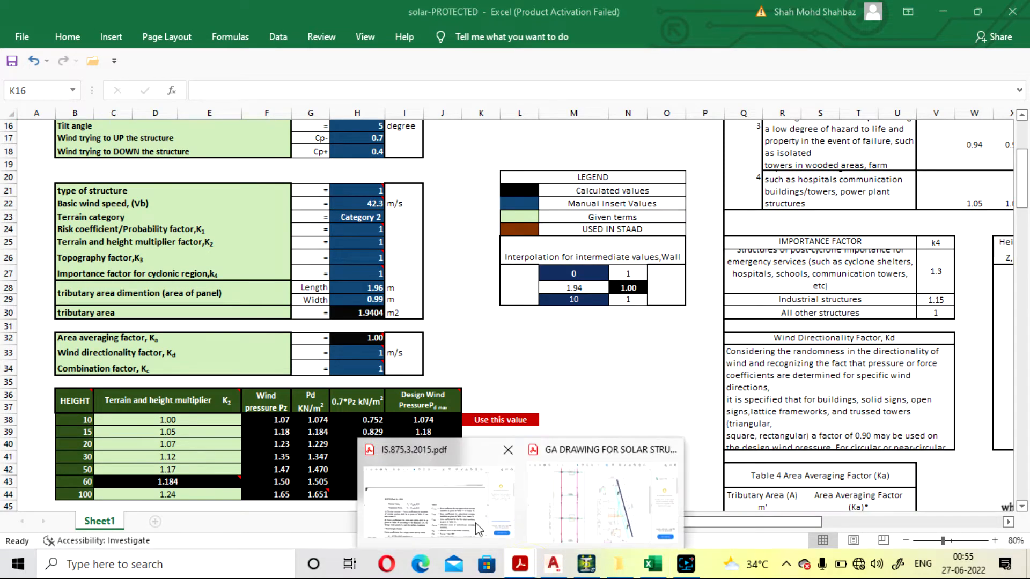
click(478, 530)
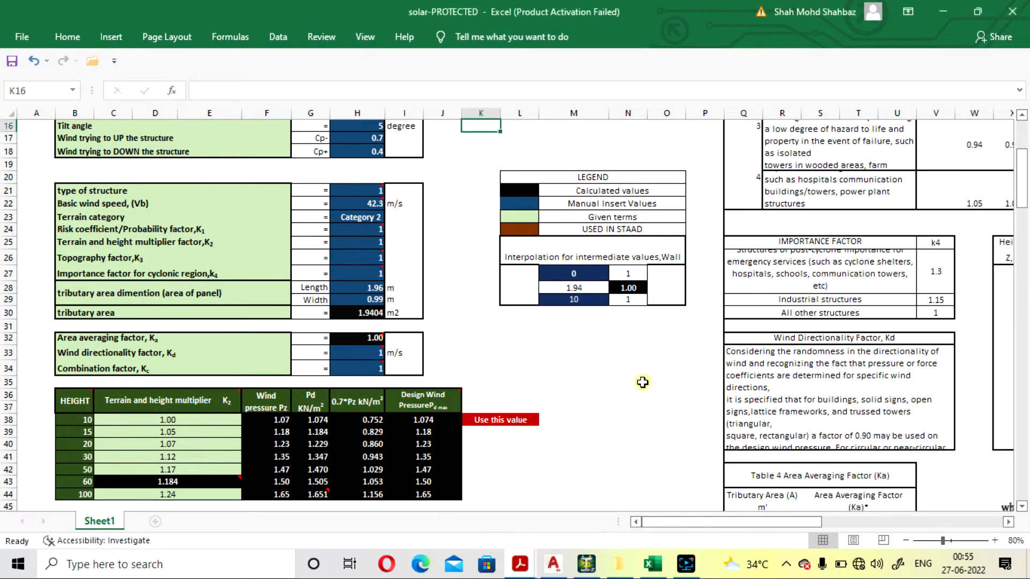
scroll(517, 398, up, 5)
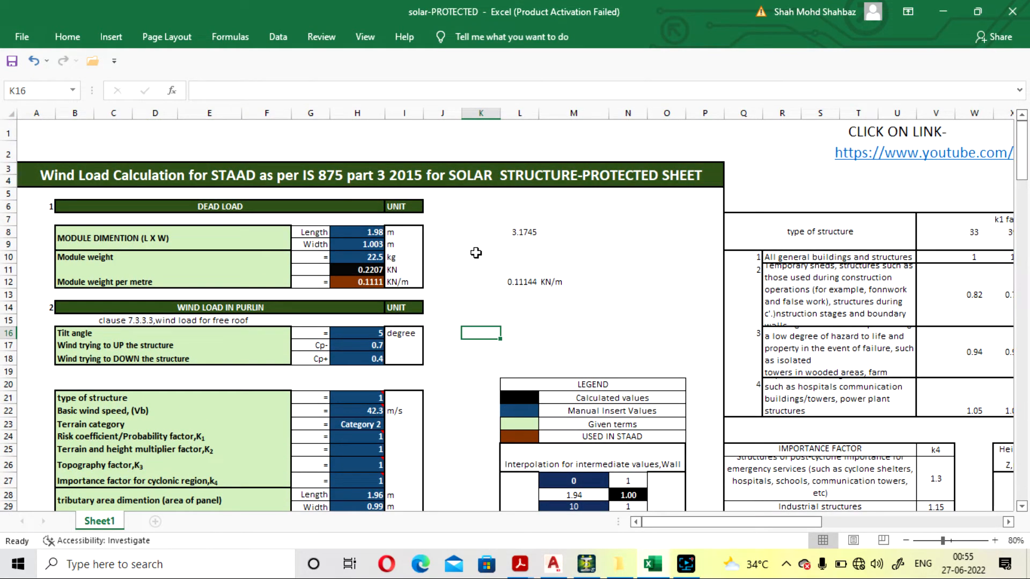
scroll(476, 252, down, 3)
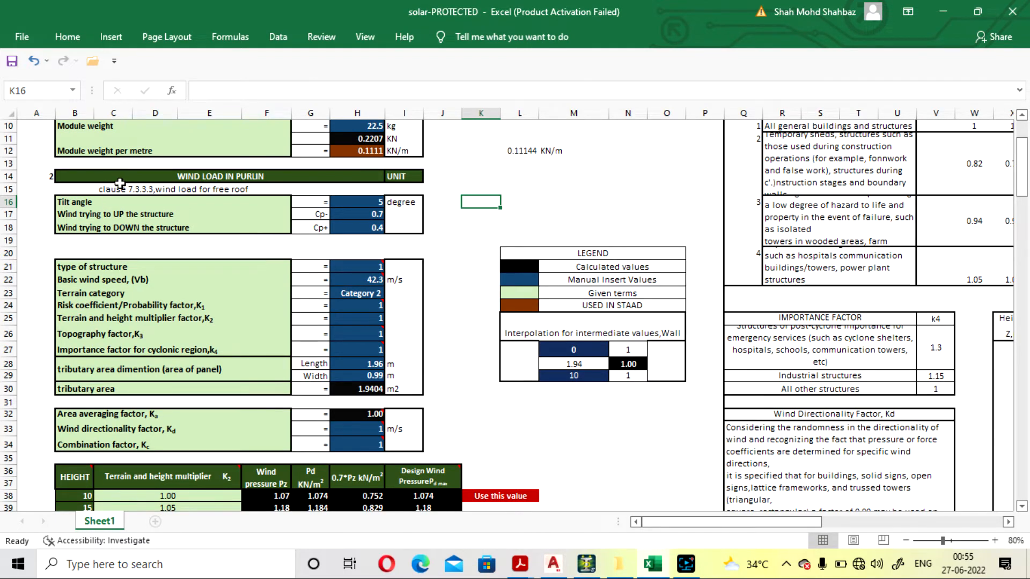
click(566, 228)
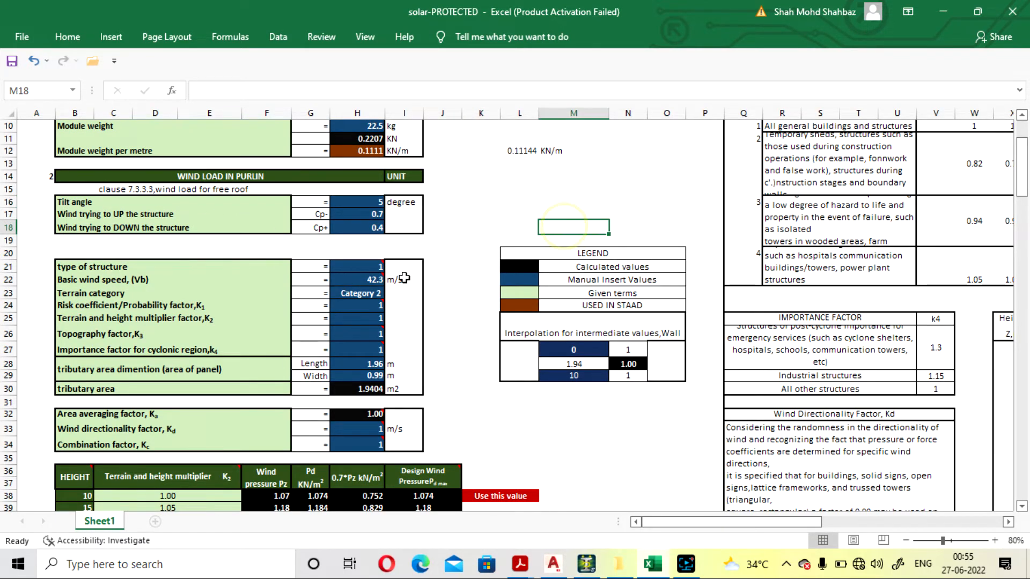
- Look over the wind load parameters and the calculation sections below them in the WIND LOAD IN PURLIN part of the sheet
scroll(339, 203, down, 1)
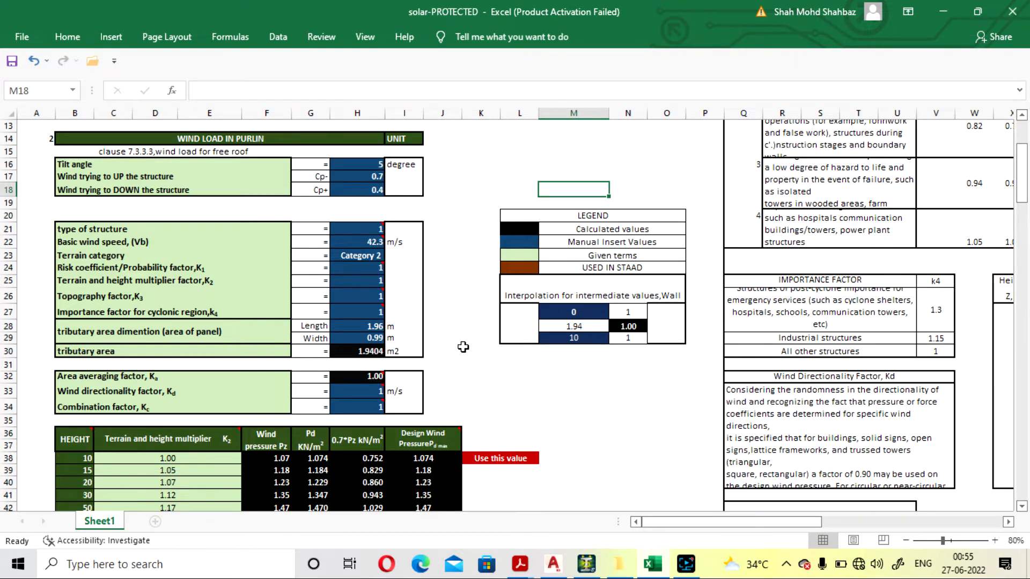
scroll(463, 347, down, 4)
scroll(533, 361, up, 4)
mouse_move(700, 525)
mouse_down()
mouse_move(736, 541)
mouse_move(688, 540)
mouse_up()
scroll(438, 306, down, 1)
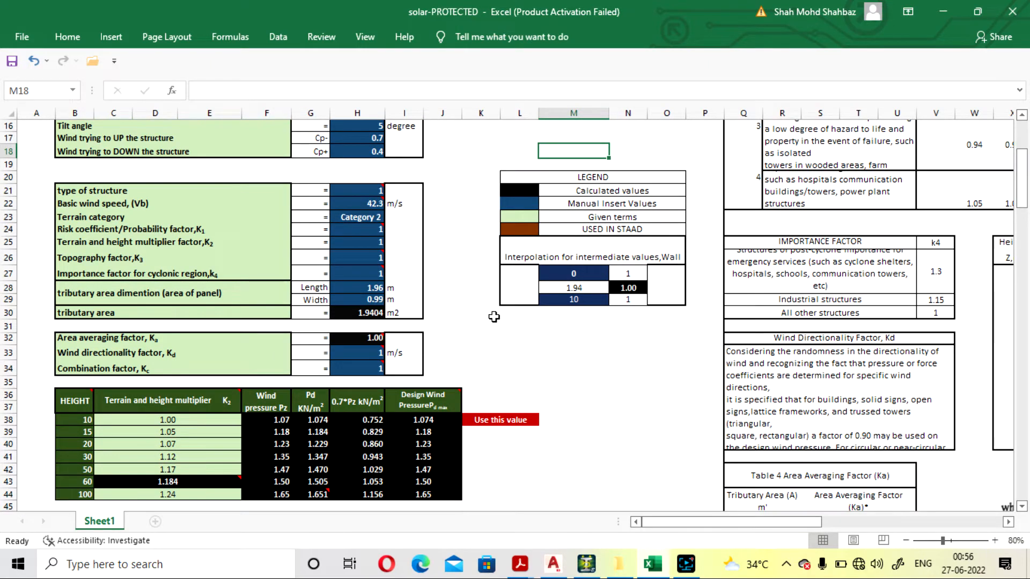
scroll(478, 355, up, 1)
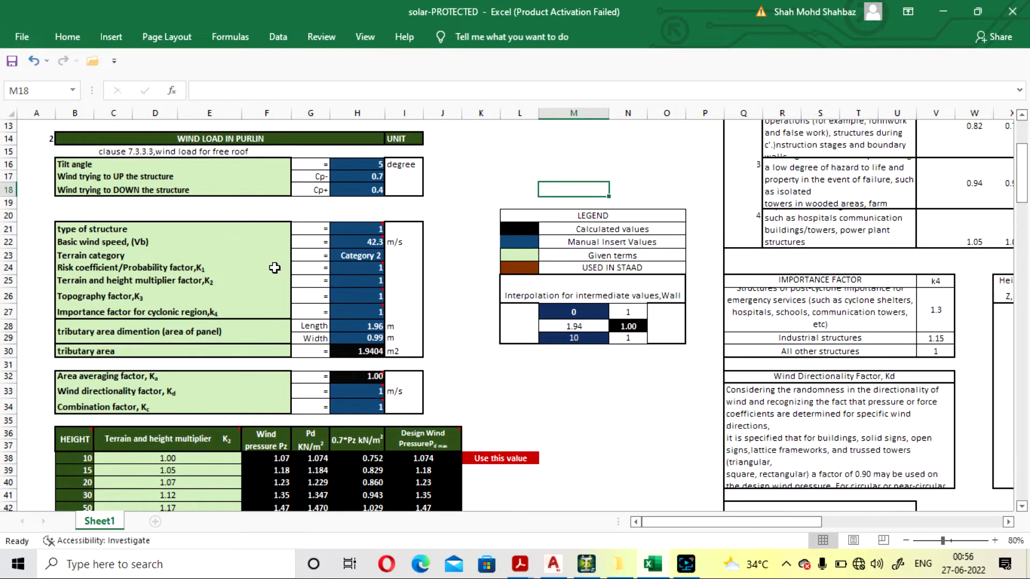
- Review the structure type, basic wind speed, terrain category and K1 to K4 factors, including the notes on their cells
mouse_move(351, 229)
mouse_move(353, 247)
mouse_move(357, 291)
scroll(593, 403, down, 1)
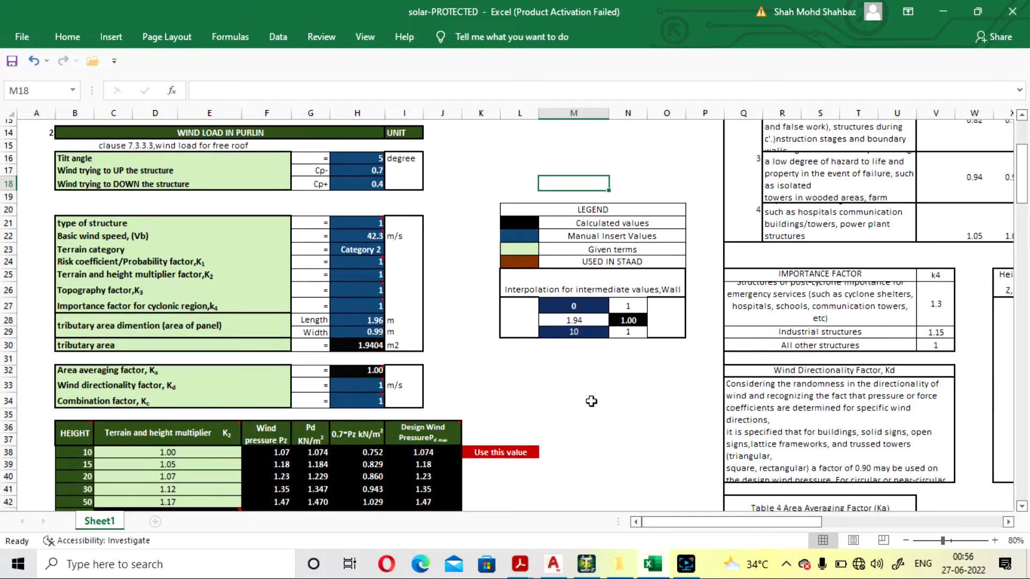
scroll(592, 399, up, 1)
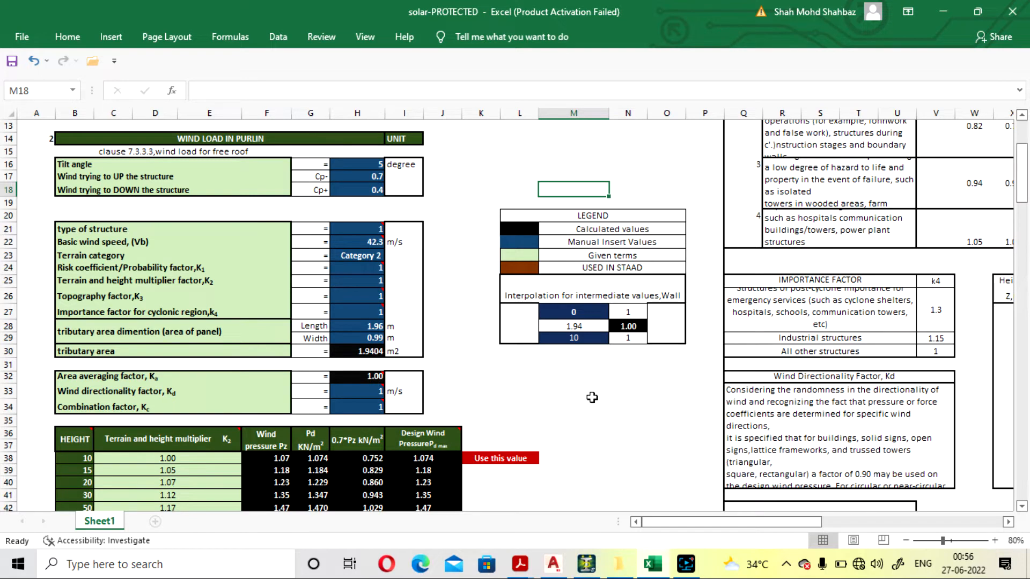
click(592, 396)
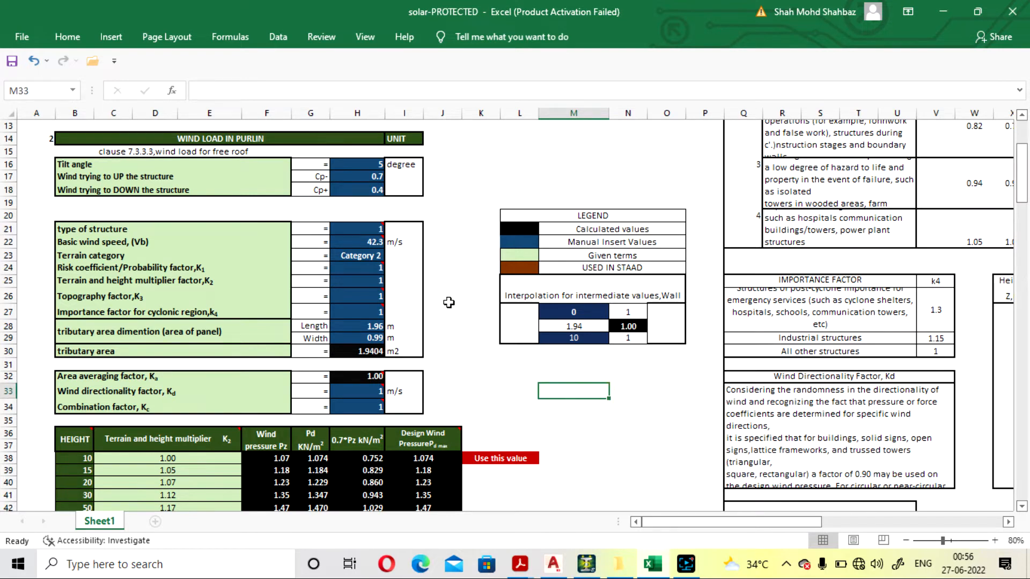
scroll(450, 304, down, 1)
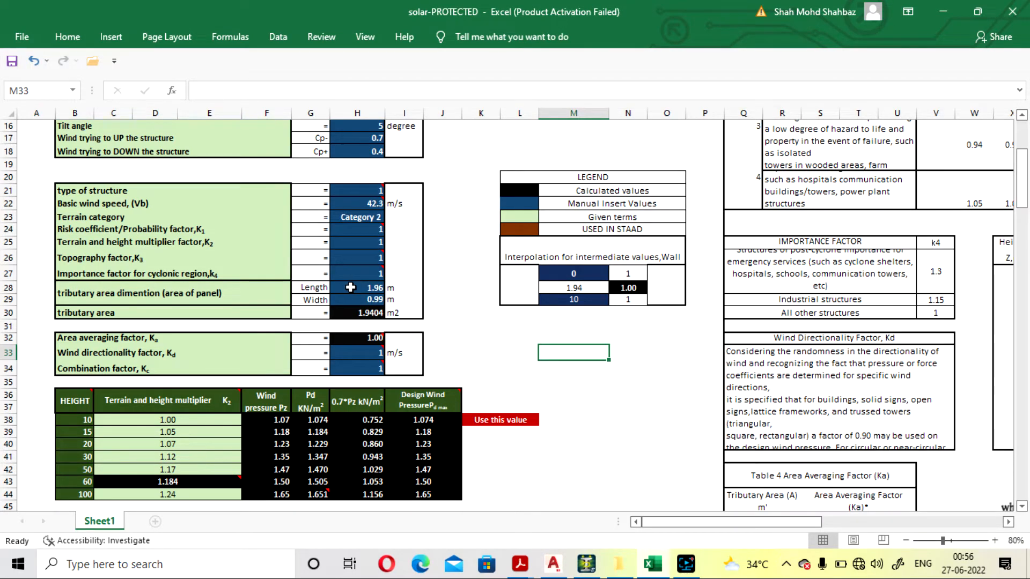
- Link the tributary area length in H28 to the module length with the formula =H8
scroll(461, 317, up, 5)
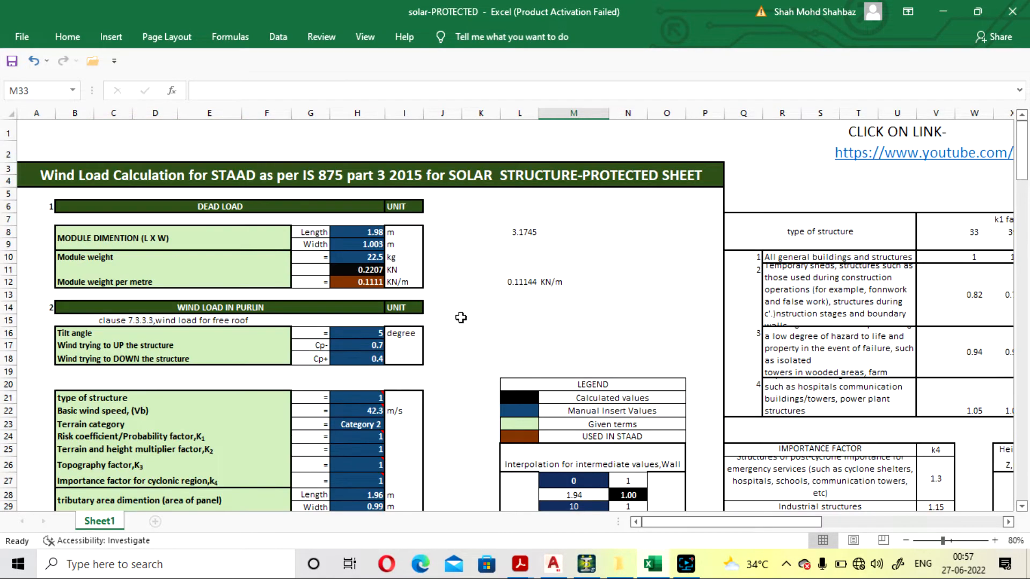
scroll(460, 317, down, 3)
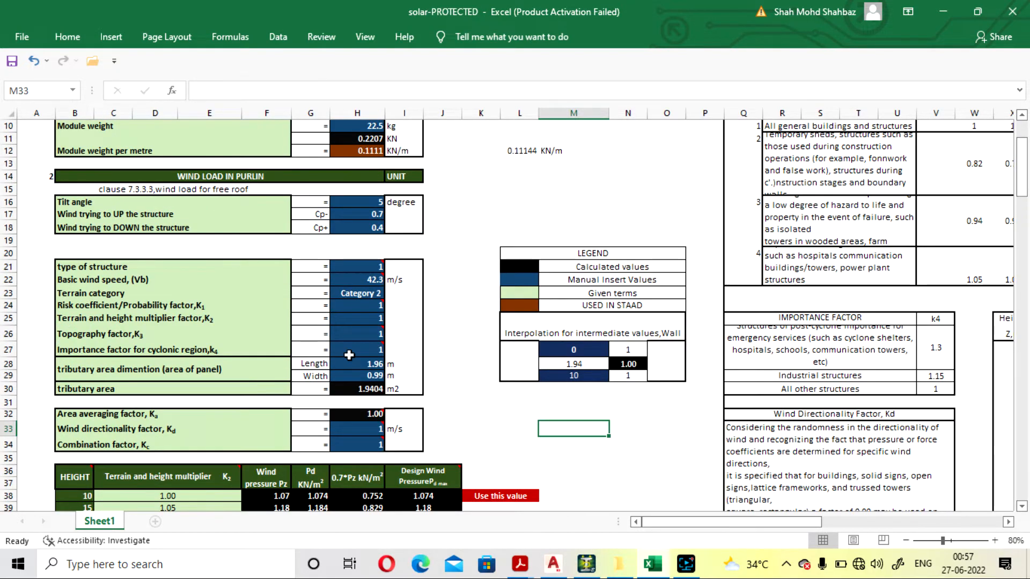
click(353, 362)
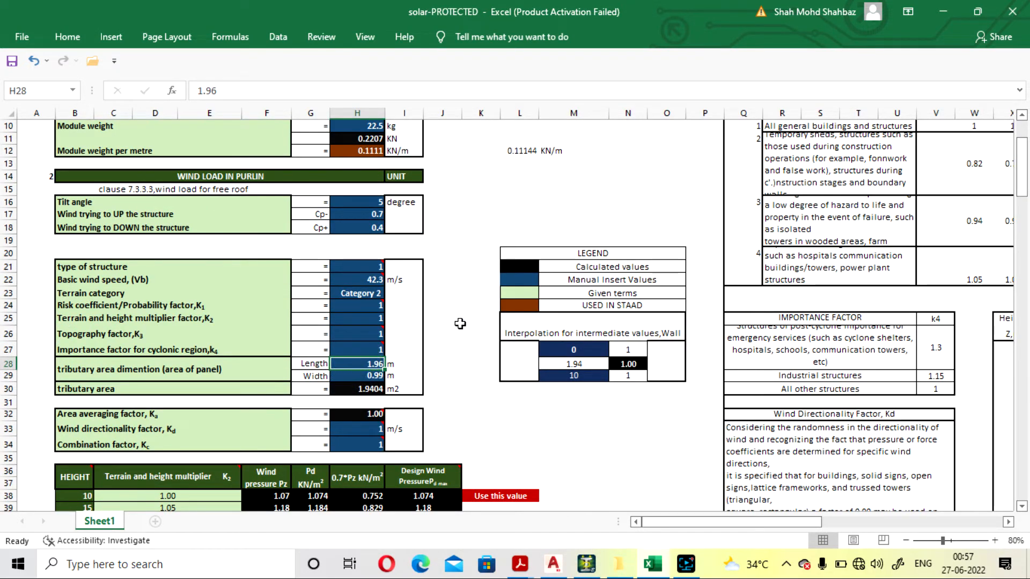
scroll(460, 323, up, 3)
text(=)
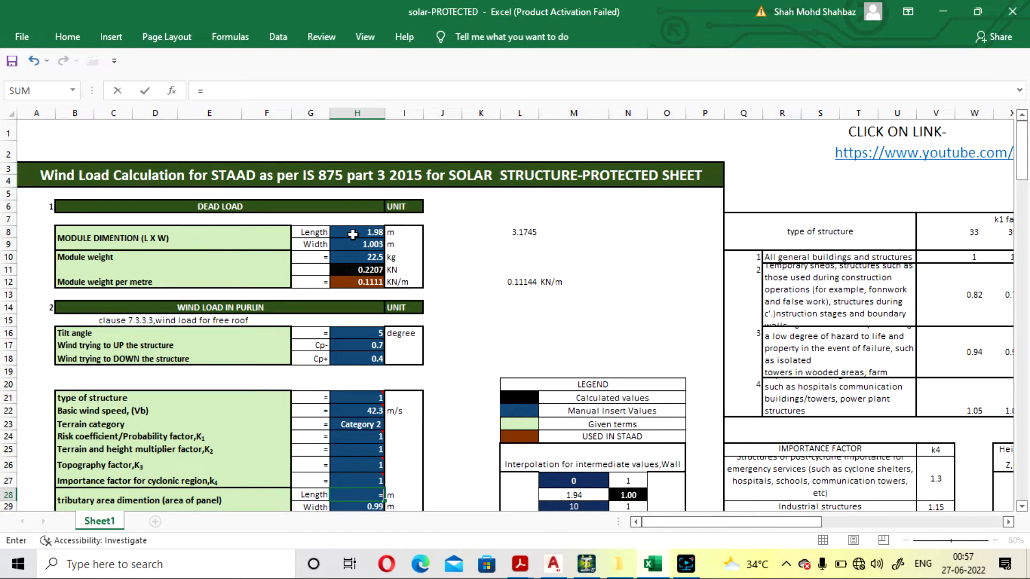
click(352, 235)
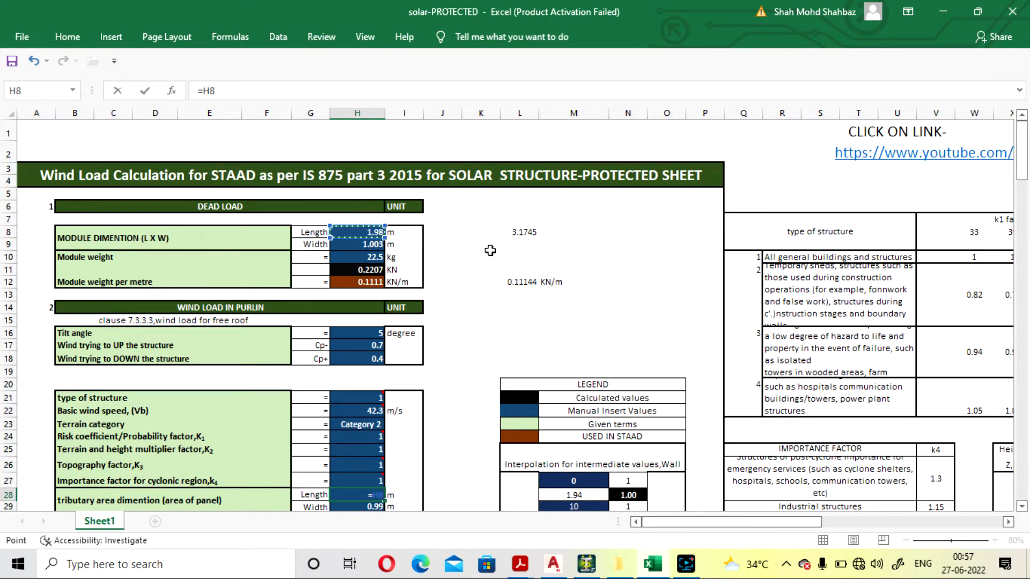
scroll(491, 251, down, 3)
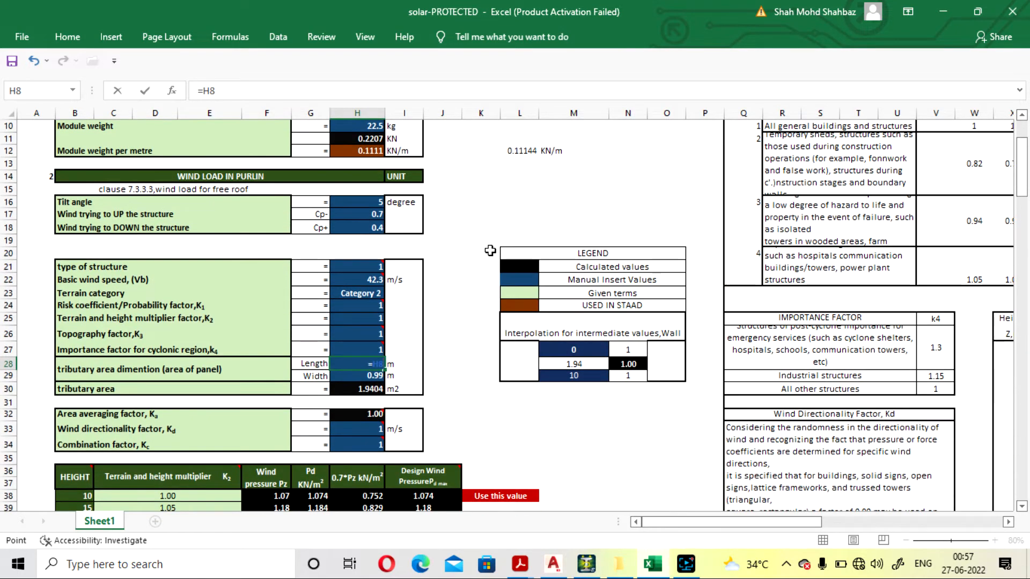
key(Return)
- Link the tributary area width in H29 to the module width with the formula =H9
text(=)
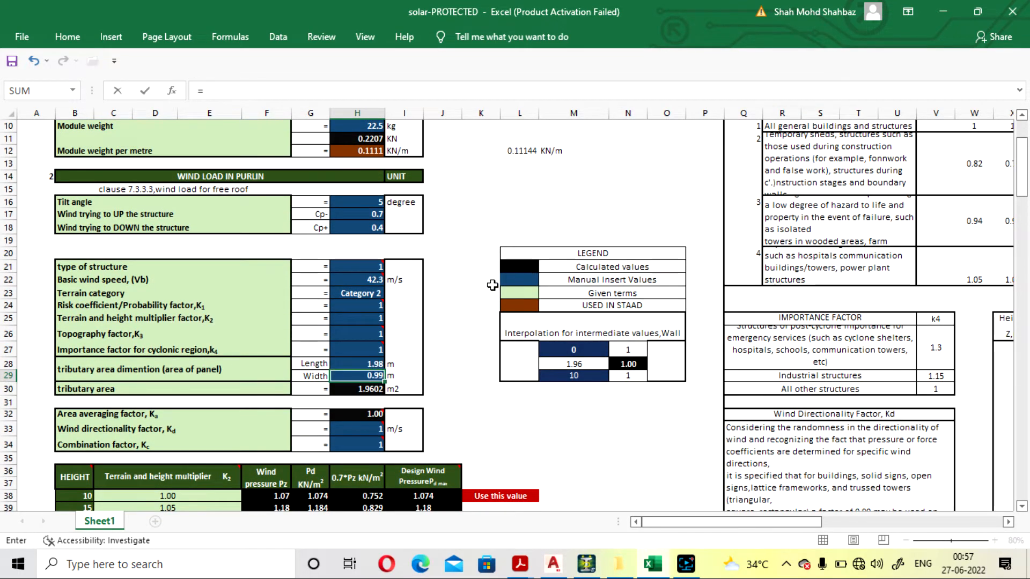
scroll(492, 285, up, 3)
click(357, 244)
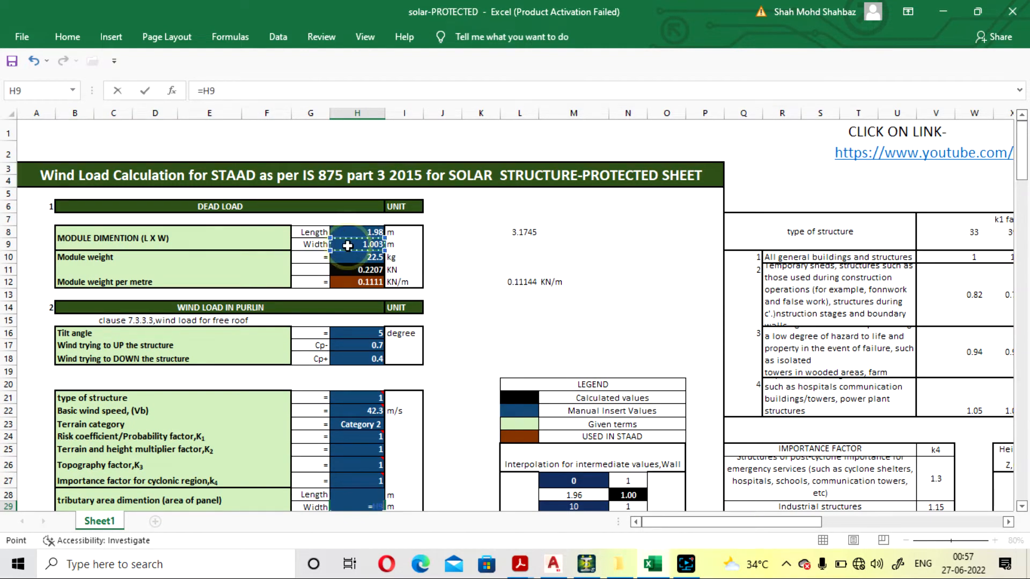
key(Return)
- Check the recalculated tributary area and review the area averaging, wind directionality and combination factors with their cell notes
scroll(480, 322, down, 1)
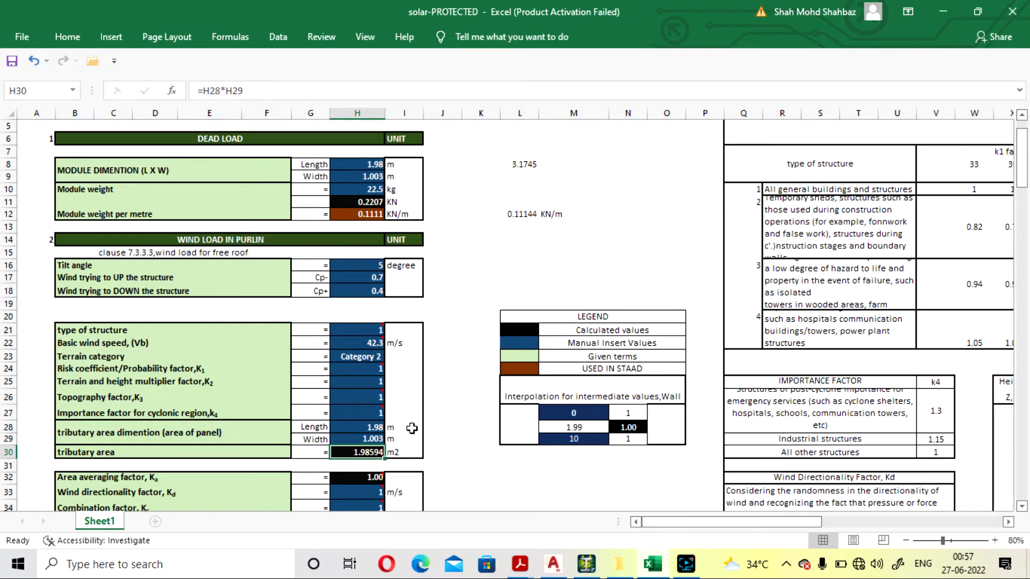
scroll(411, 413, down, 1)
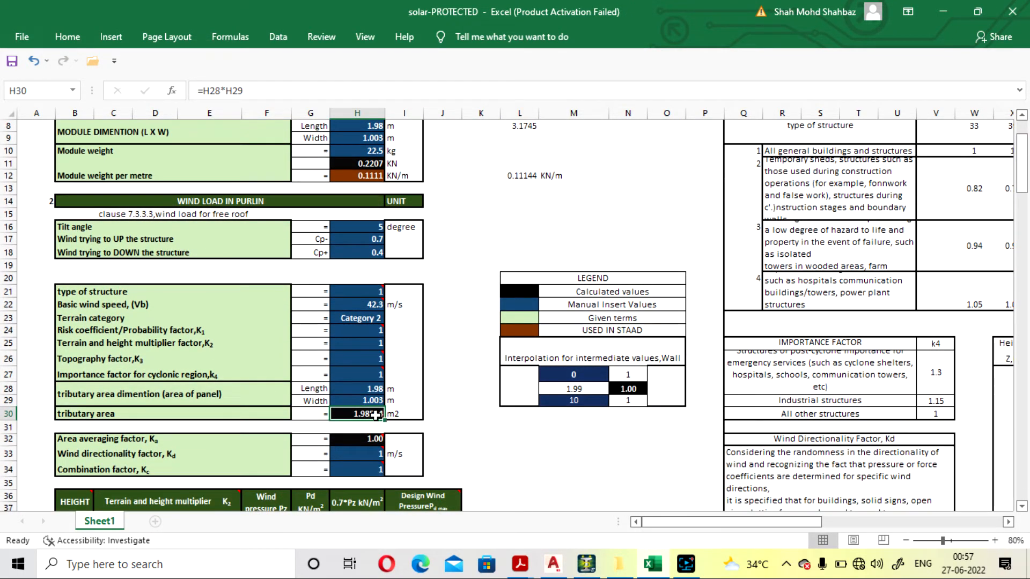
click(472, 388)
scroll(341, 414, down, 1)
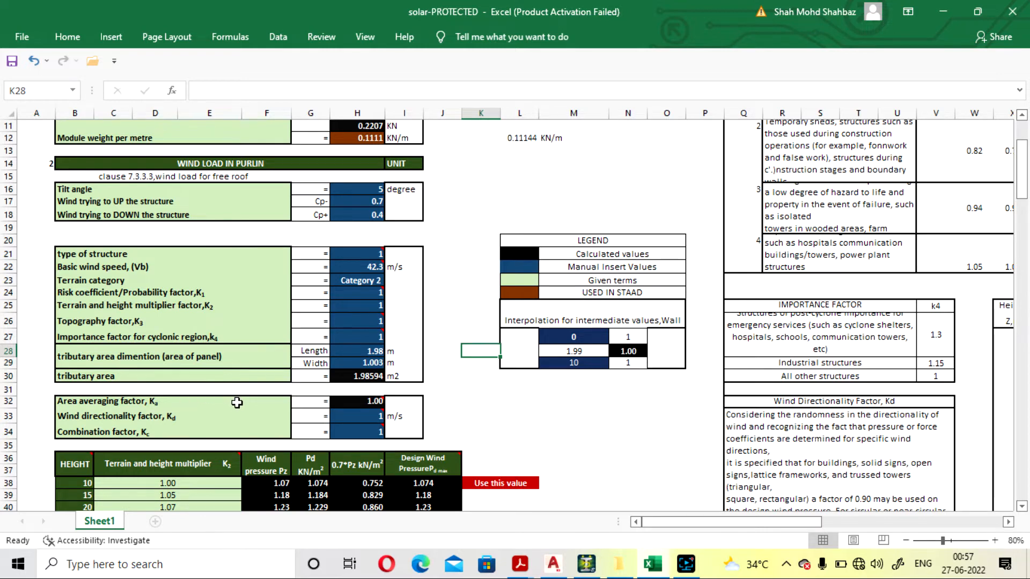
scroll(236, 403, down, 1)
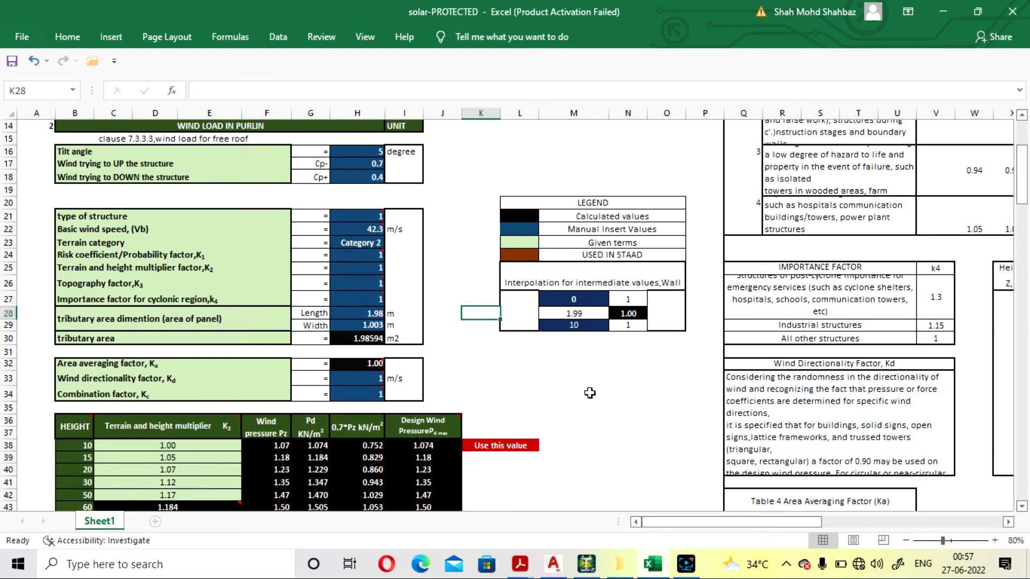
mouse_move(359, 379)
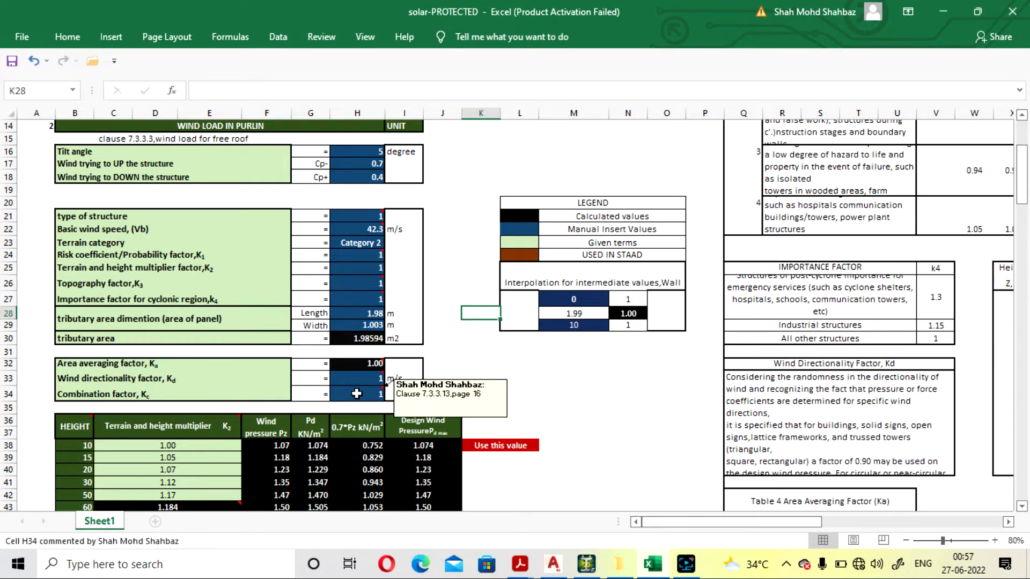
click(543, 377)
- Review how the factors feed the wind pressure table by height, focusing on the design wind pressure row marked for use
scroll(544, 376, down, 2)
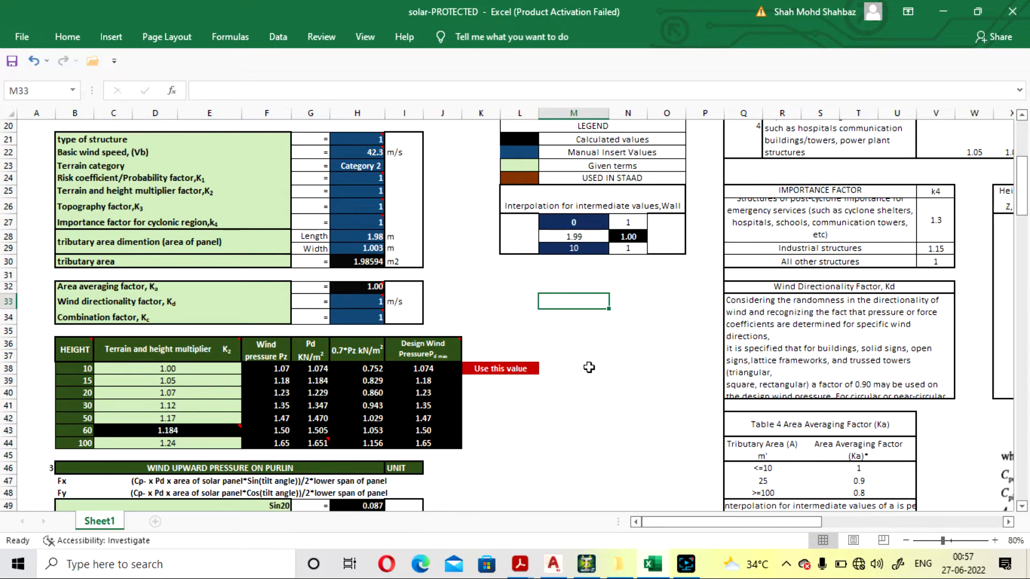
scroll(351, 303, up, 2)
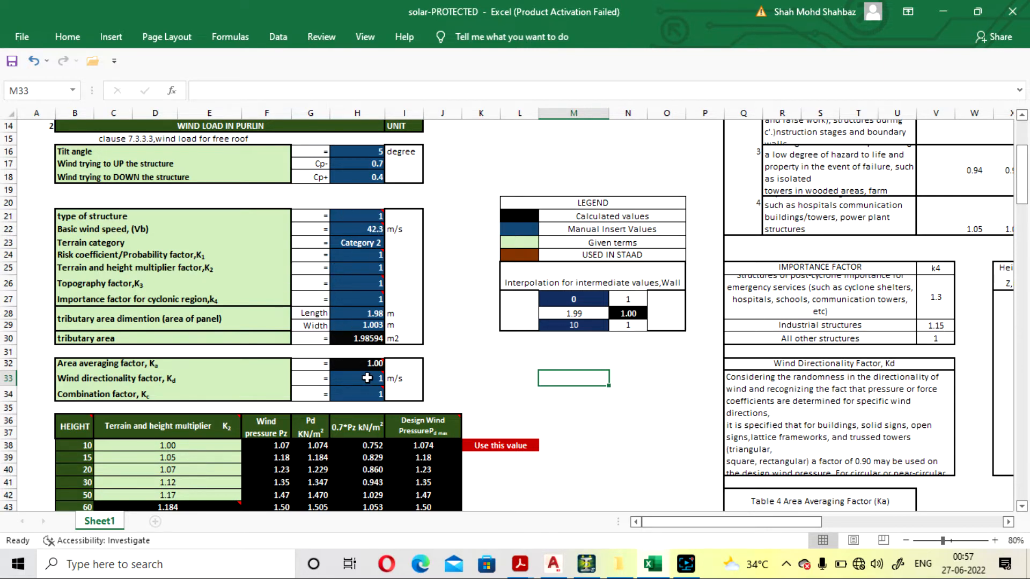
click(545, 407)
scroll(625, 378, down, 2)
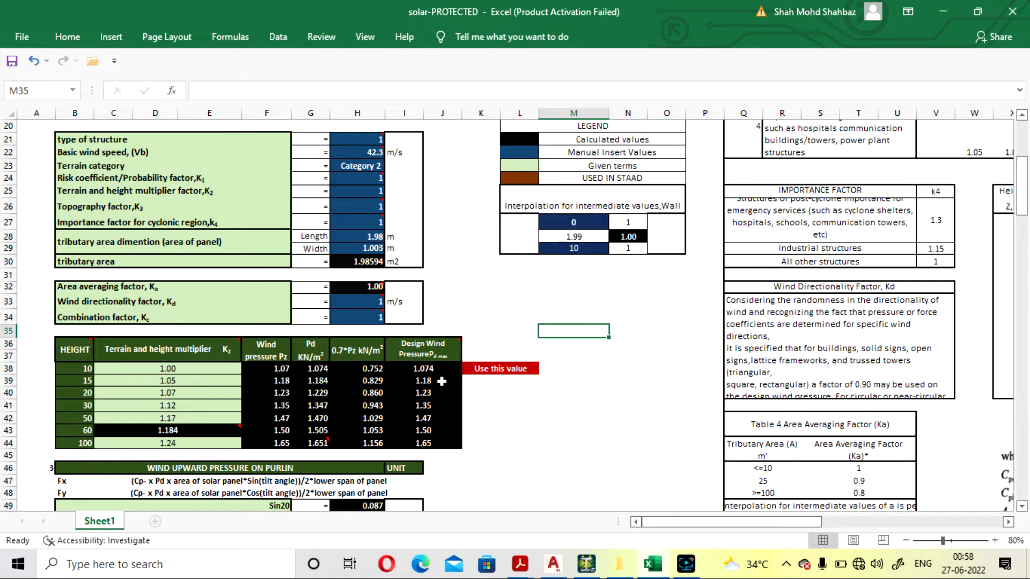
click(510, 403)
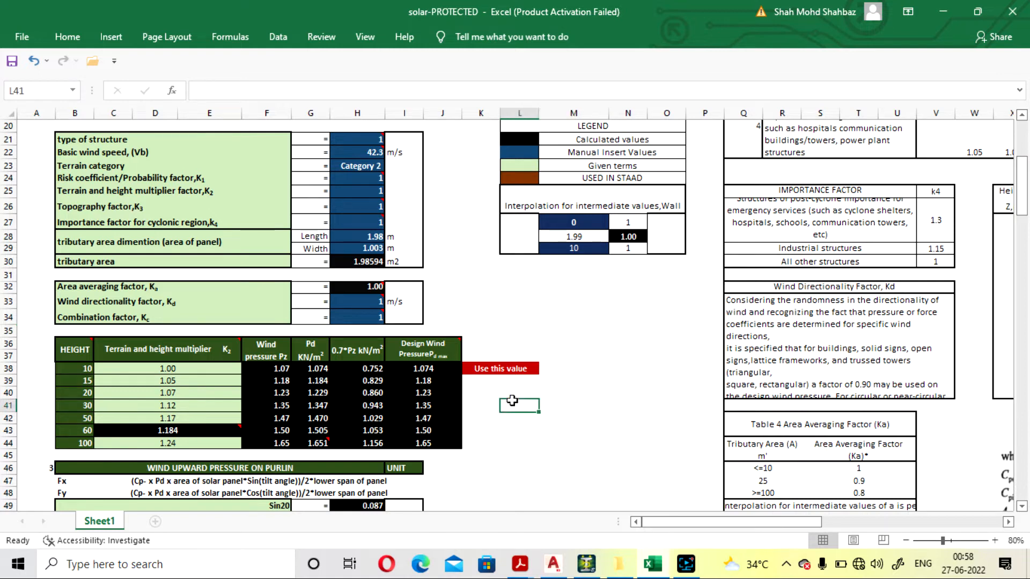
- Examine the design wind pressure formula for the 15 m height and the upward wind pressure components Fx and Fy on the purlin
scroll(512, 401, down, 2)
scroll(512, 401, down, 1)
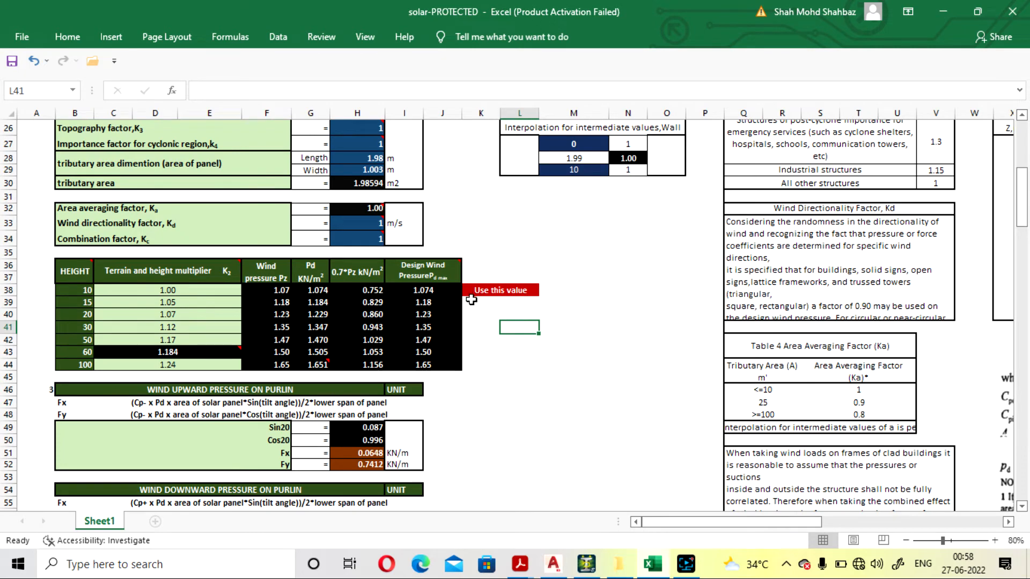
click(429, 302)
double_click(429, 300)
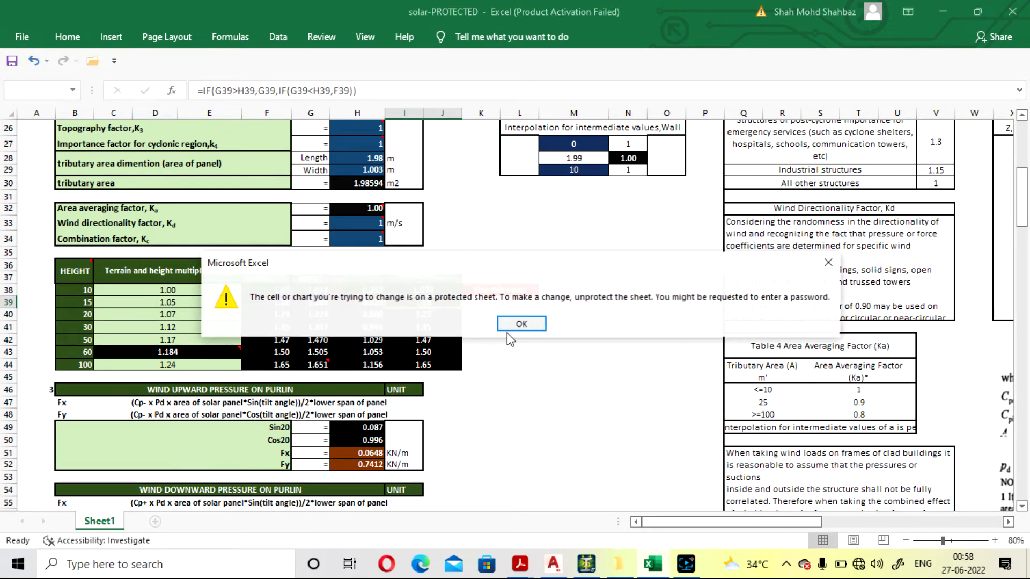
click(529, 322)
click(517, 340)
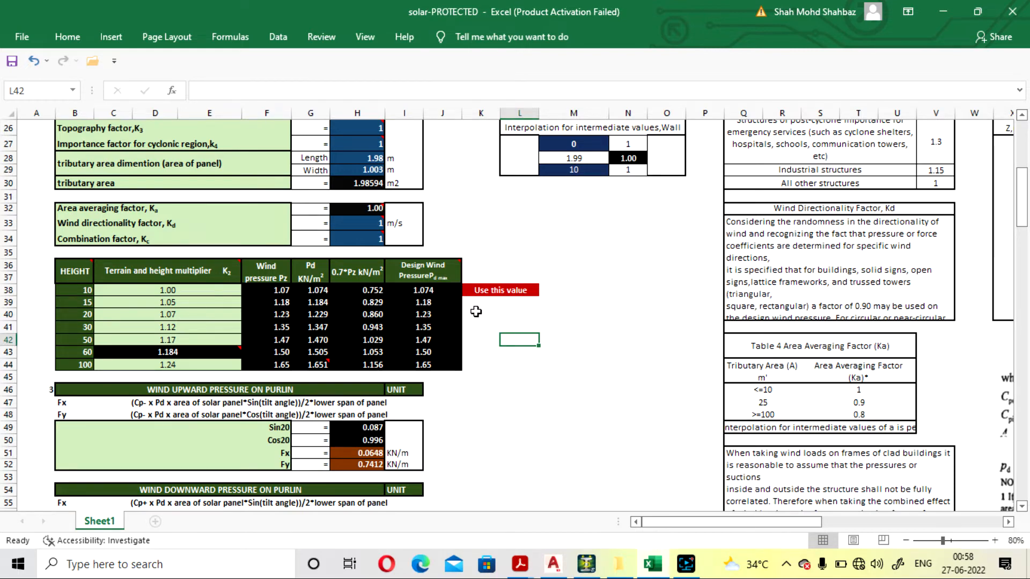
scroll(374, 262, up, 3)
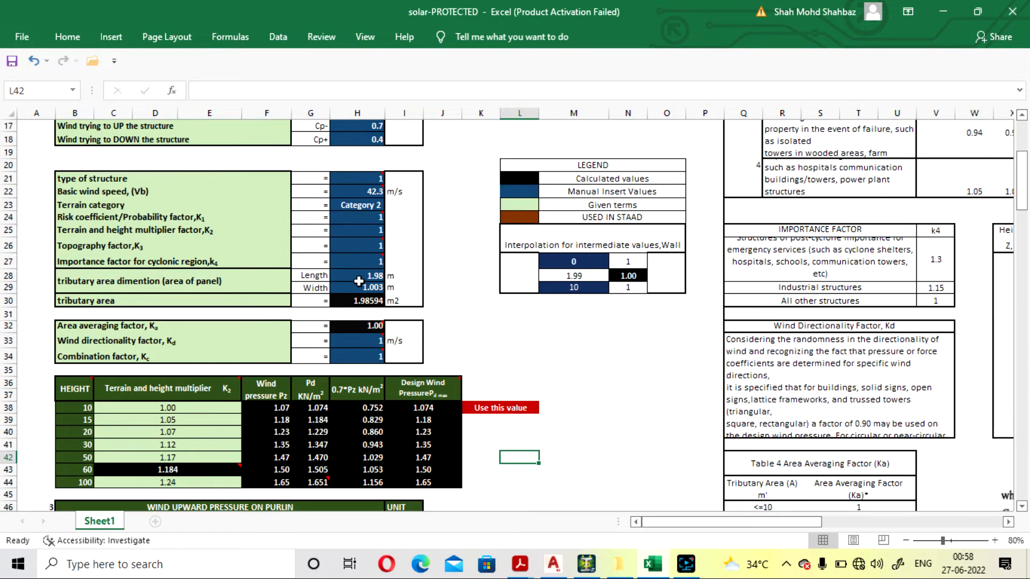
scroll(358, 281, up, 1)
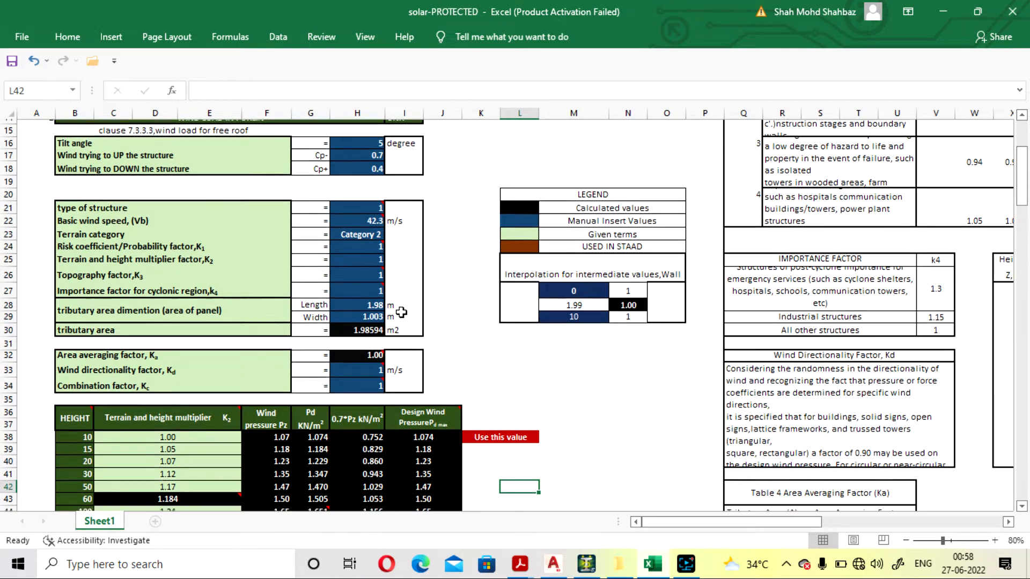
scroll(401, 312, down, 2)
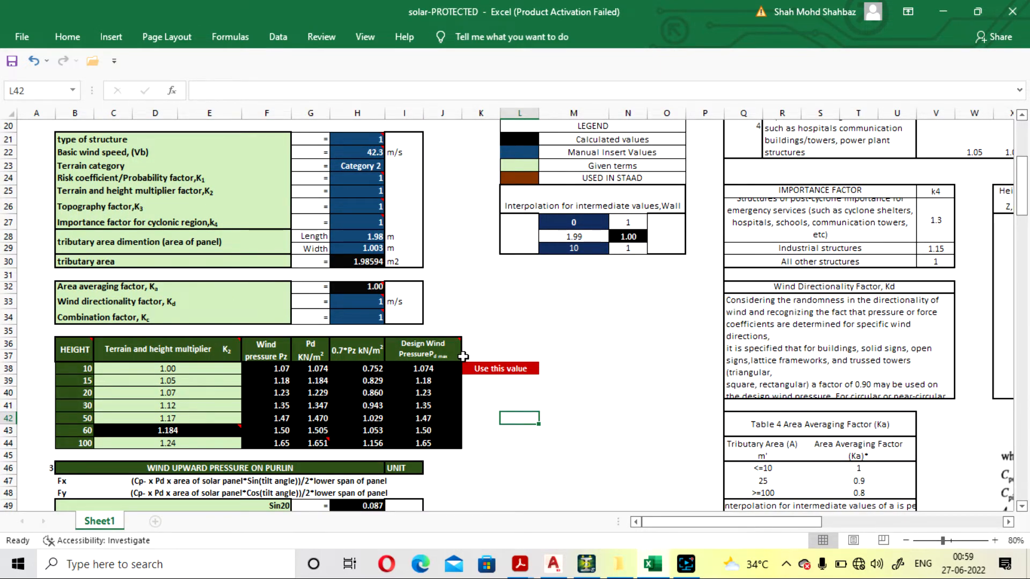
scroll(460, 363, down, 3)
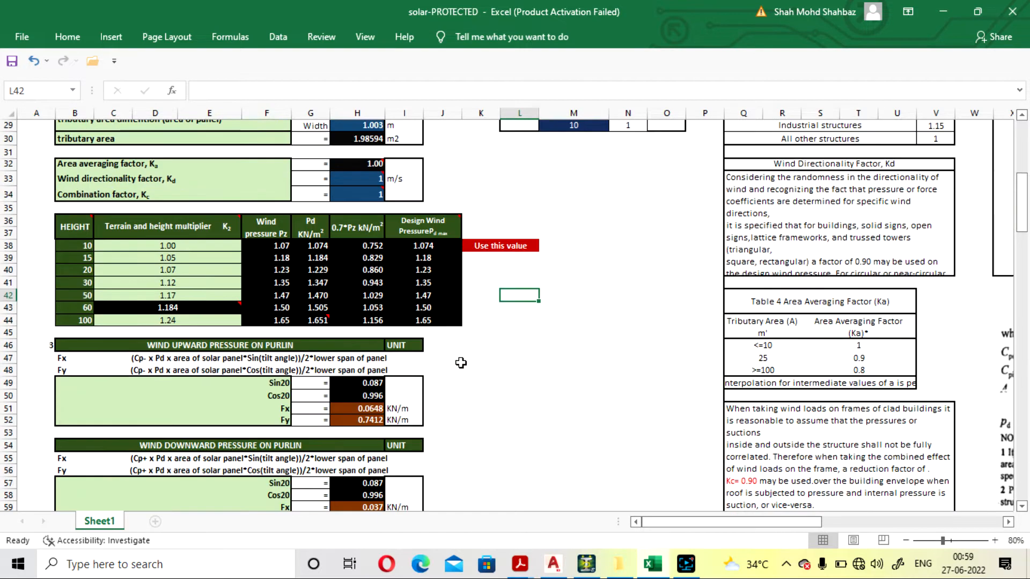
scroll(272, 398, down, 1)
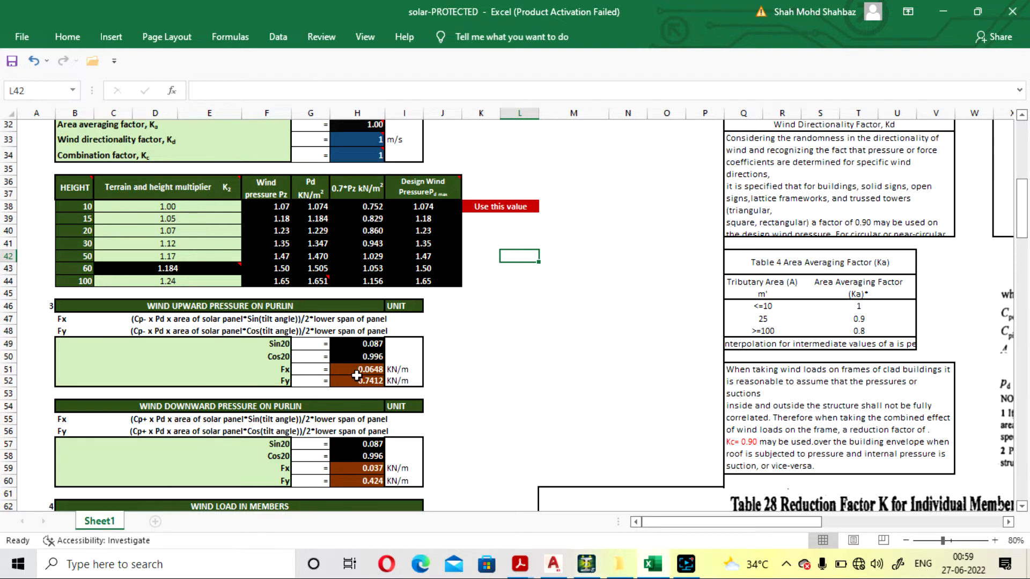
- Switch to STAAD.Pro and set the uniform GY member load in load case WL +Y to 0.7412 kN/m
click(581, 566)
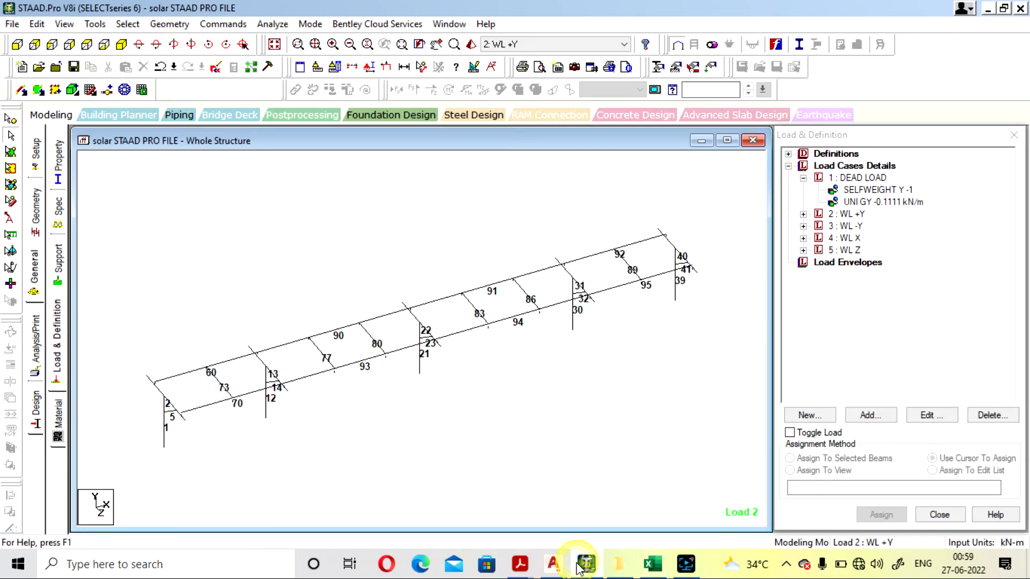
click(803, 214)
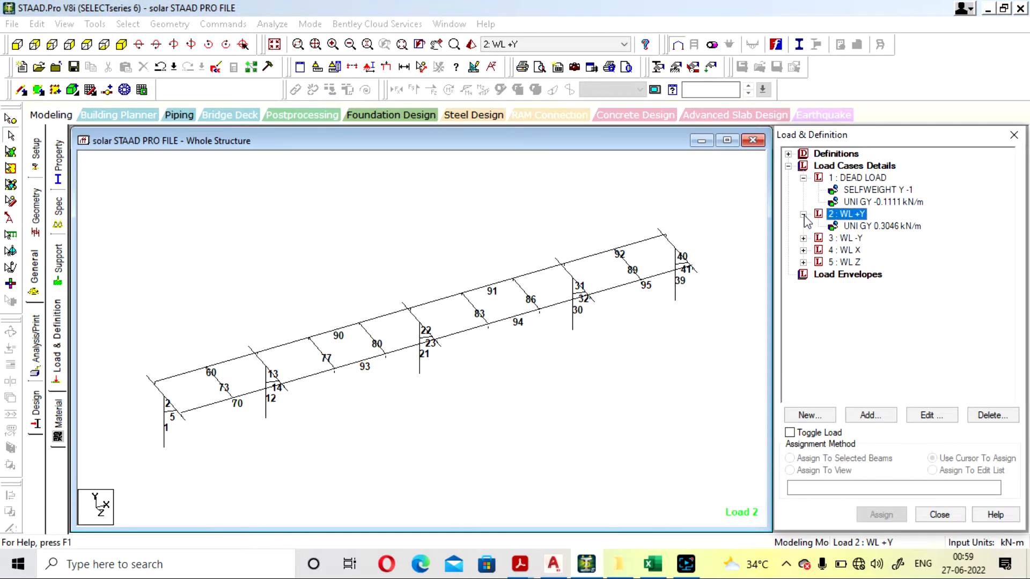
double_click(900, 225)
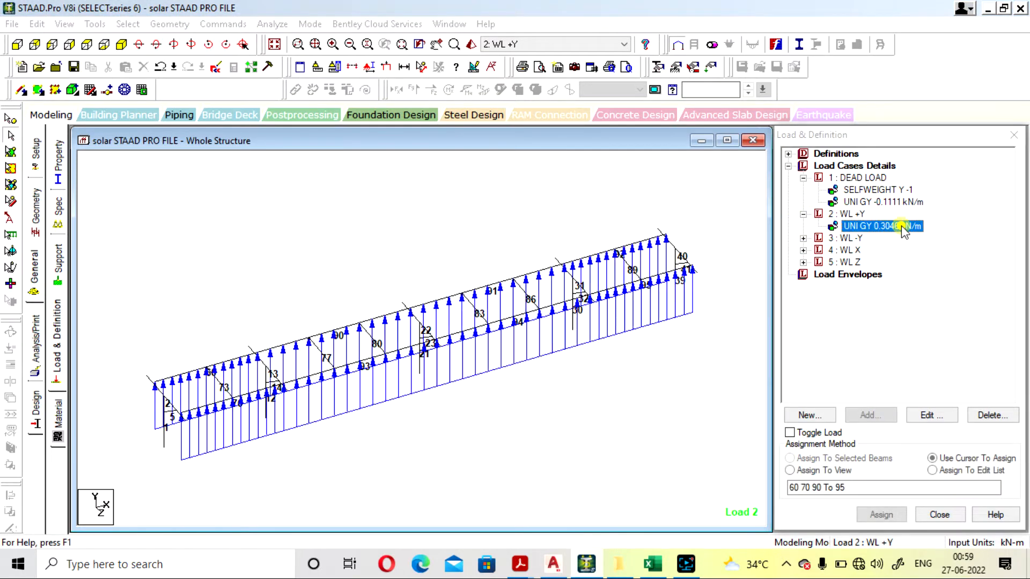
click(471, 214)
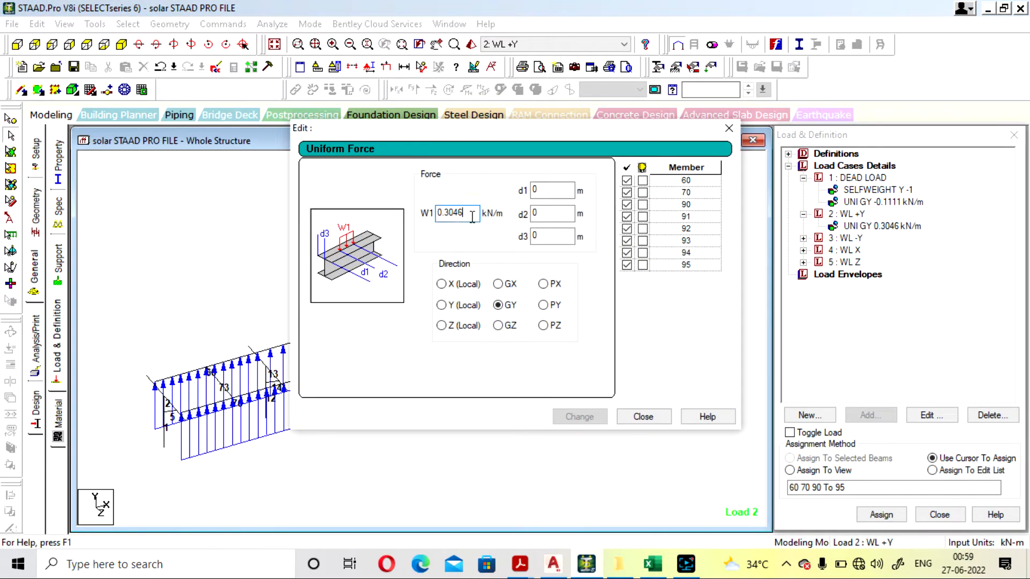
key(BackSpace)
key(BackSpace)
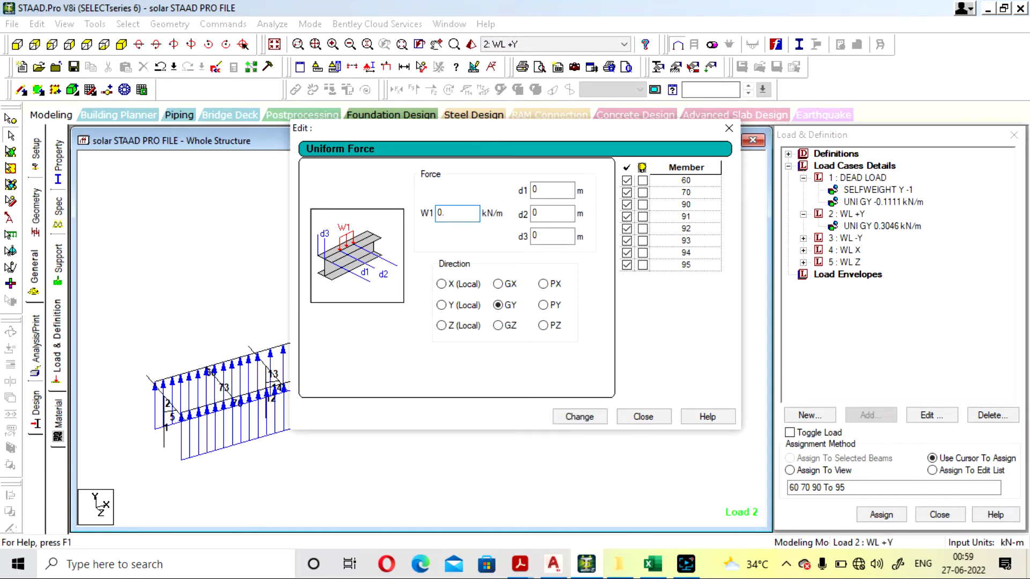
text(7412)
click(588, 417)
click(644, 417)
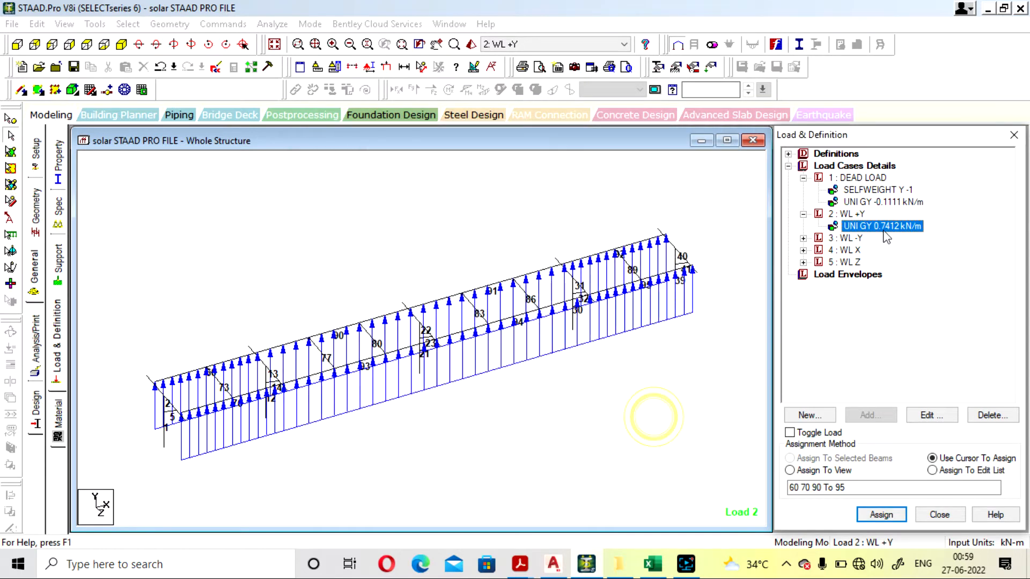
click(847, 214)
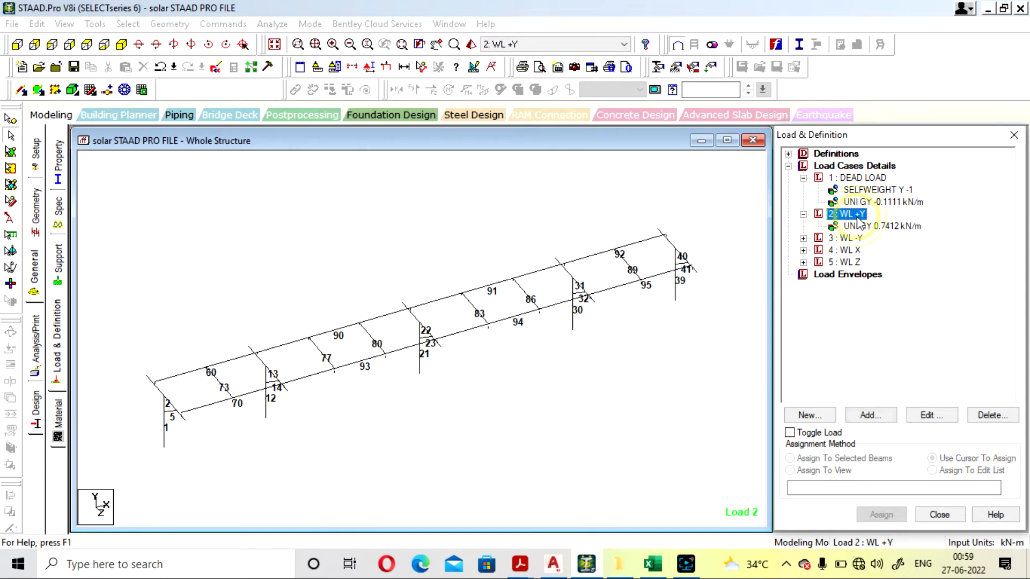
click(878, 418)
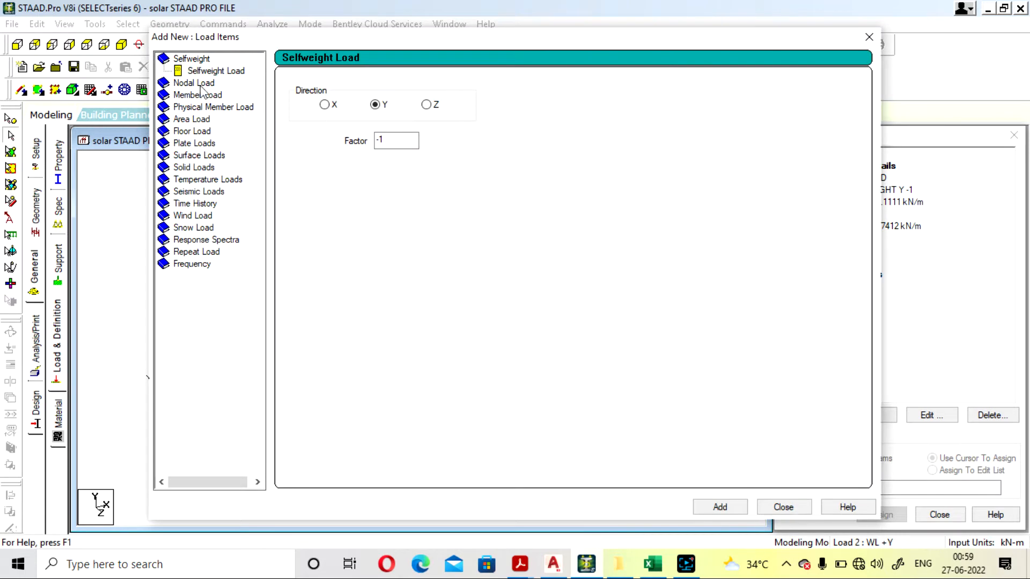
double_click(200, 95)
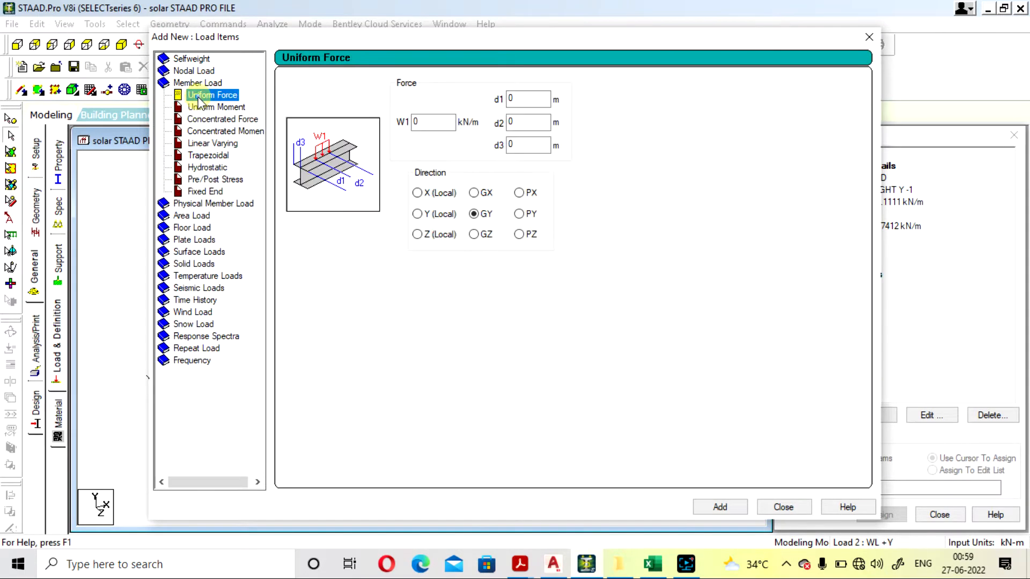
double_click(418, 123)
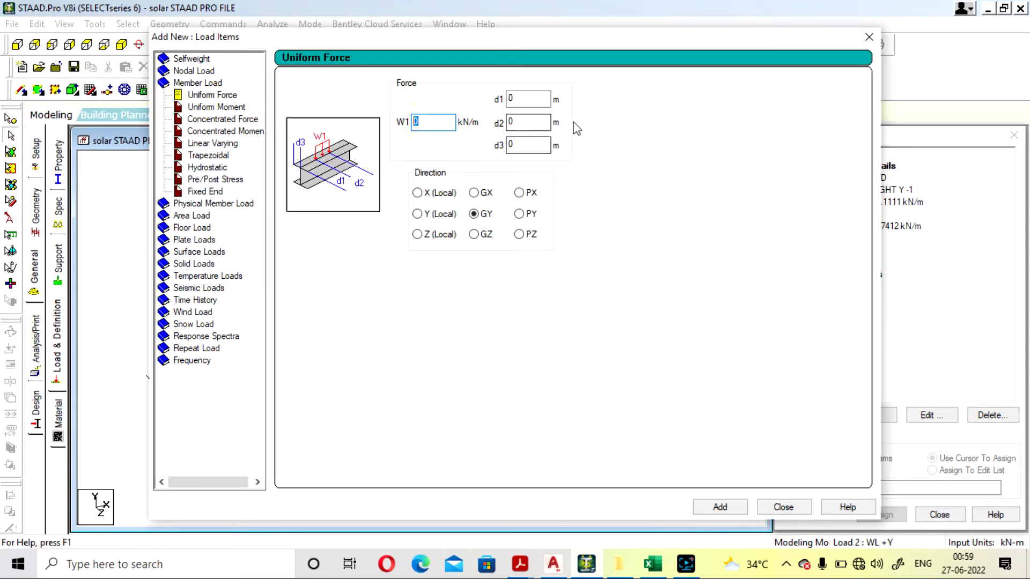
drag(807, 37, 696, 61)
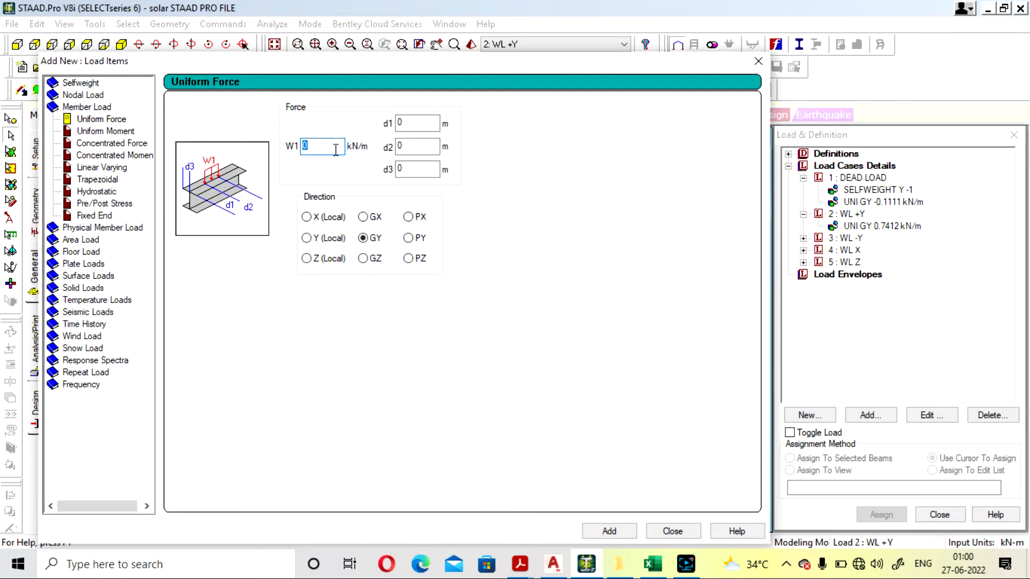
click(758, 60)
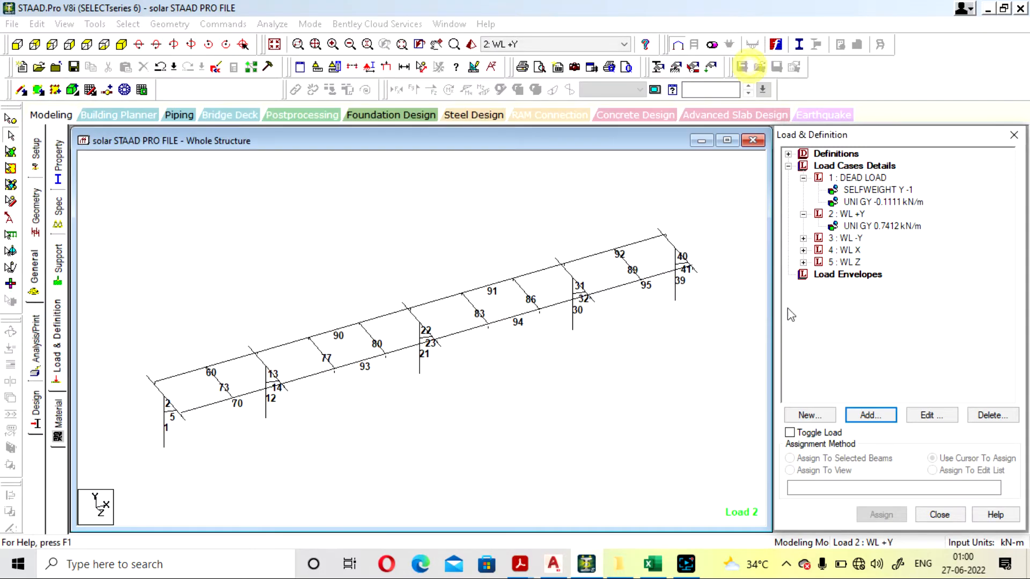
- Assign the 0.7412 kN/m uniform load of WL +Y to the selected purlin beams 60, 70 and 90 to 95
click(882, 226)
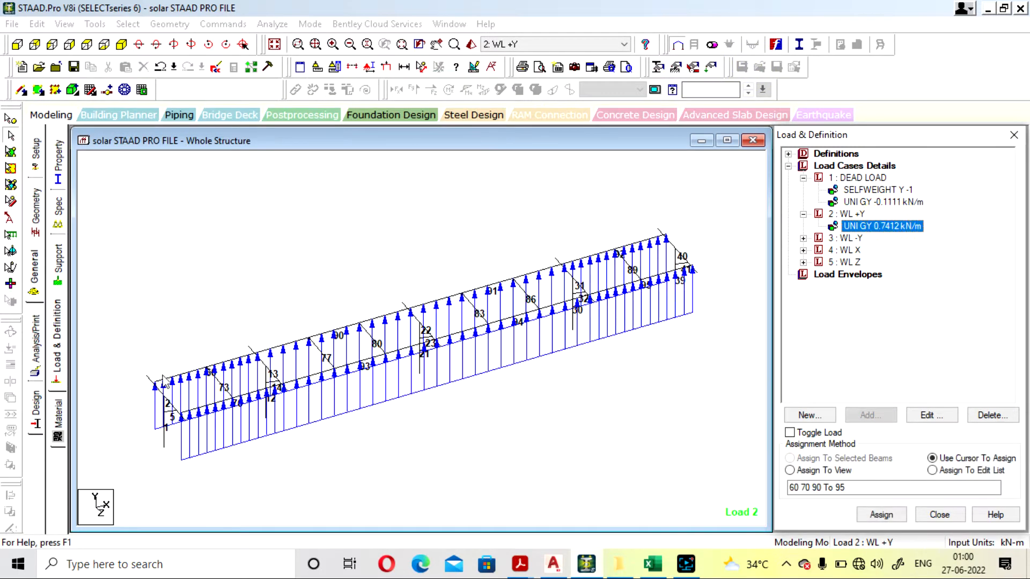
click(183, 373)
click(272, 348)
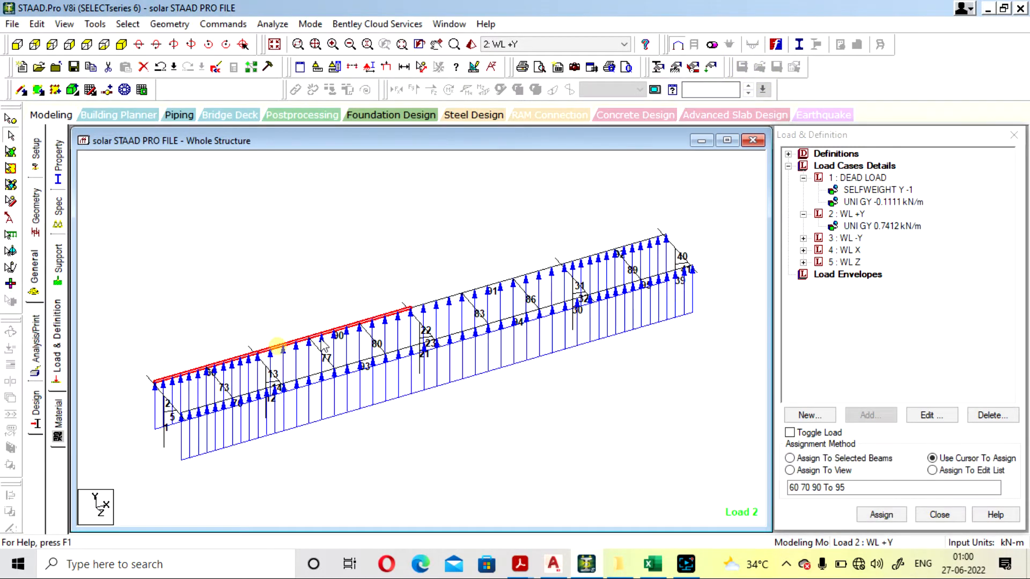
click(441, 299)
click(587, 258)
click(665, 274)
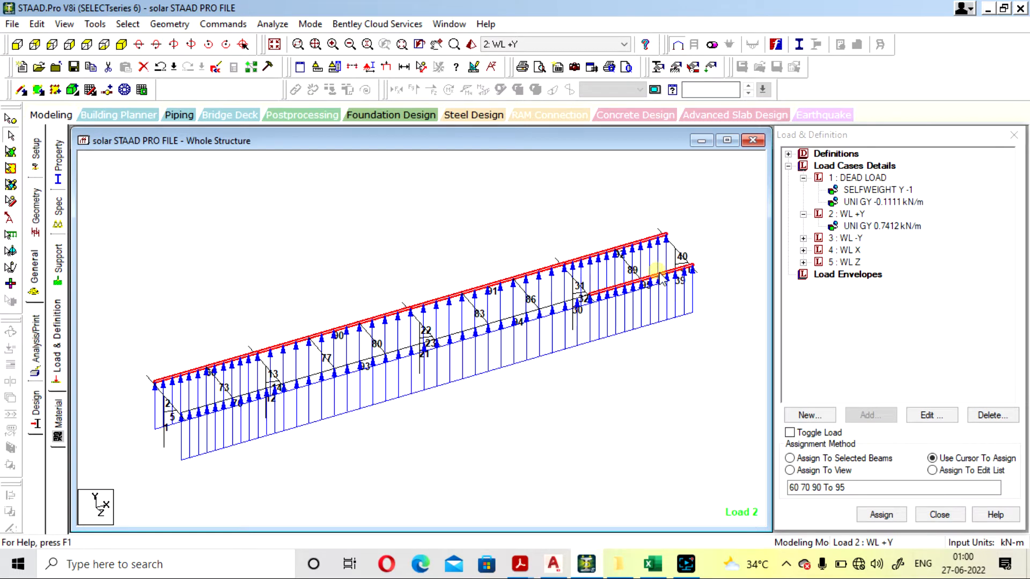
click(558, 304)
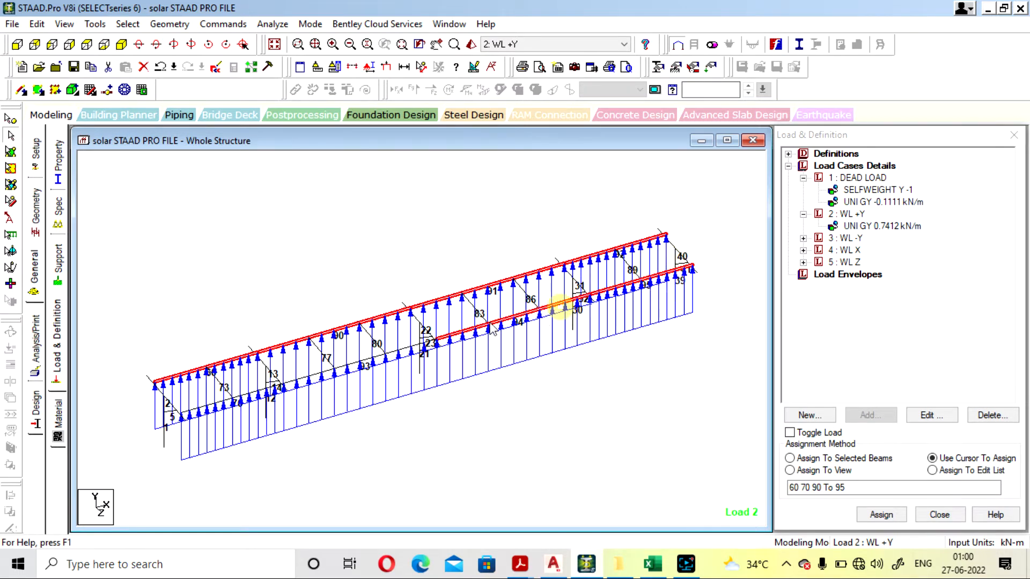
click(417, 343)
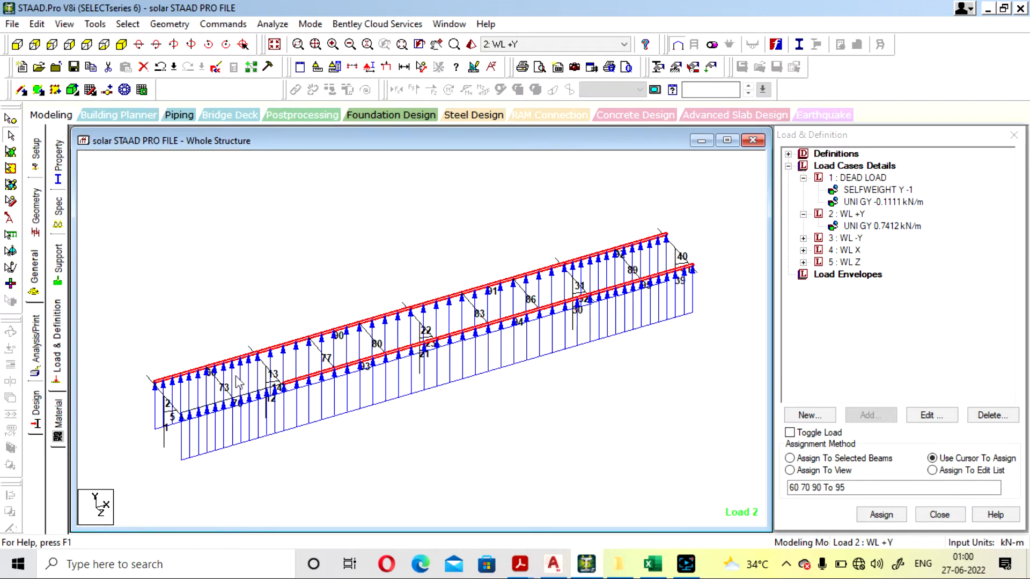
click(236, 398)
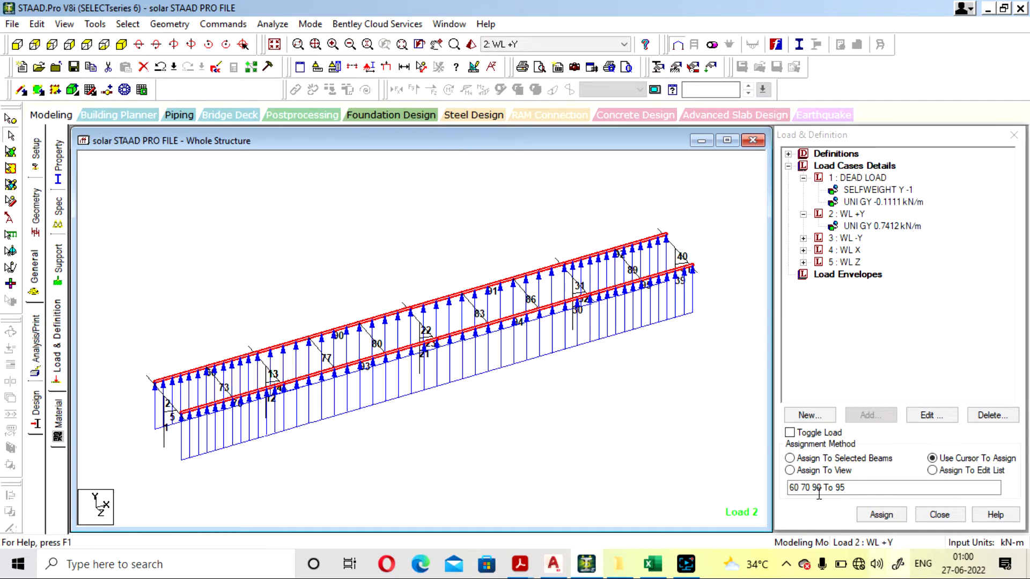
click(790, 458)
click(881, 515)
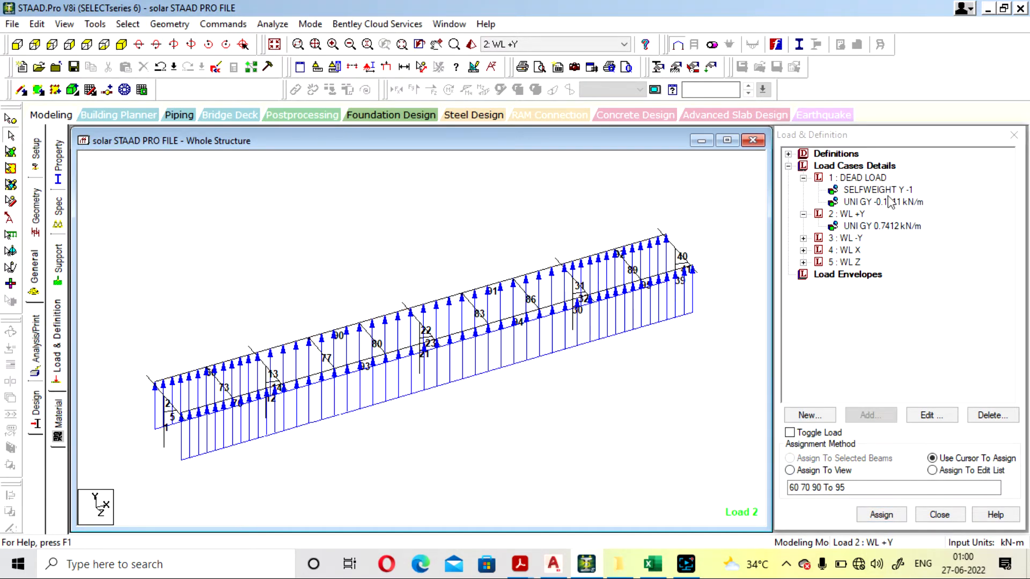
- Expand load case WL -Y, switch to Excel and look up the downward wind pressure Fy on the purlin
click(803, 238)
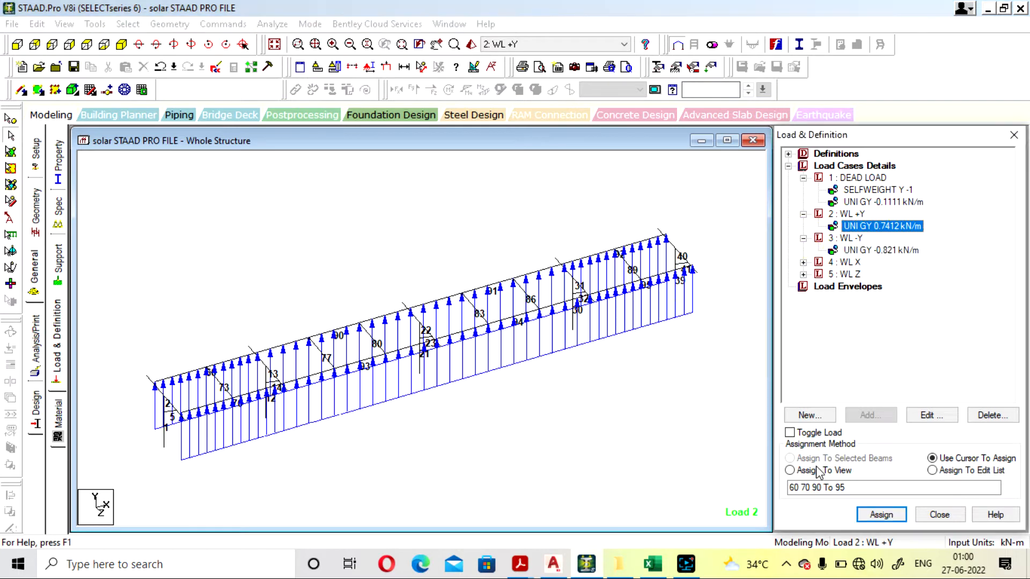
click(583, 570)
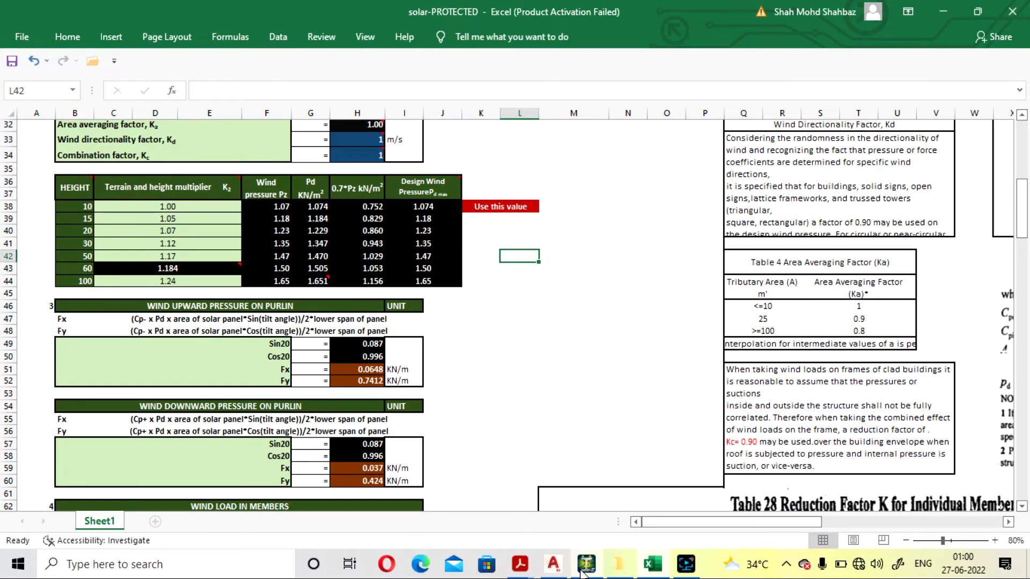
scroll(222, 375, down, 1)
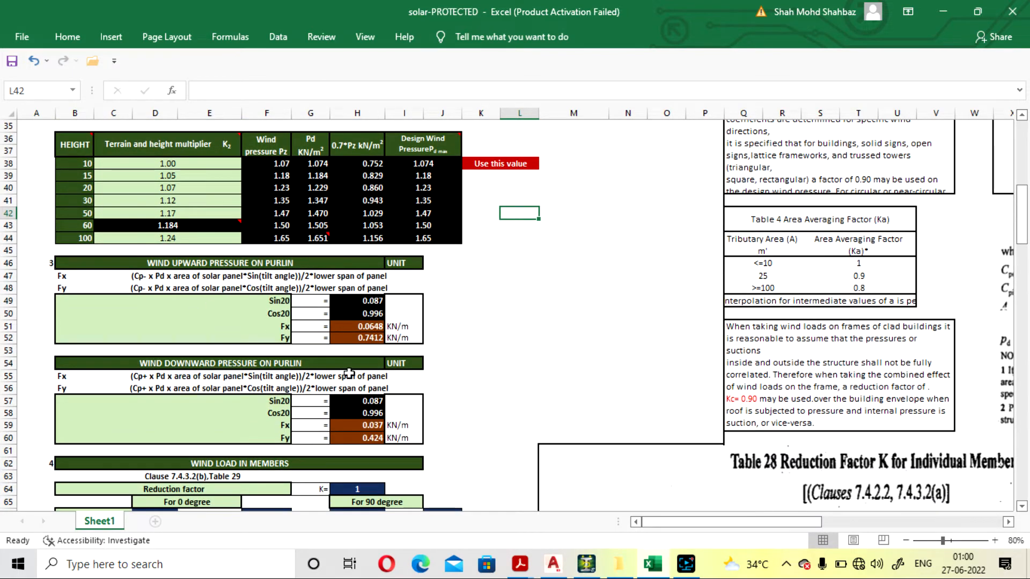
scroll(348, 373, down, 1)
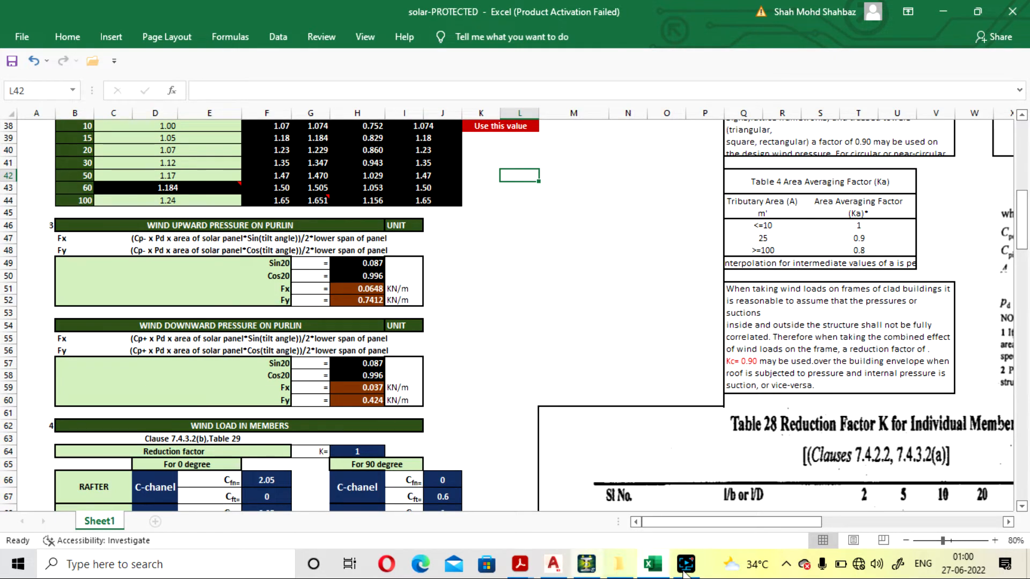
click(659, 572)
click(658, 570)
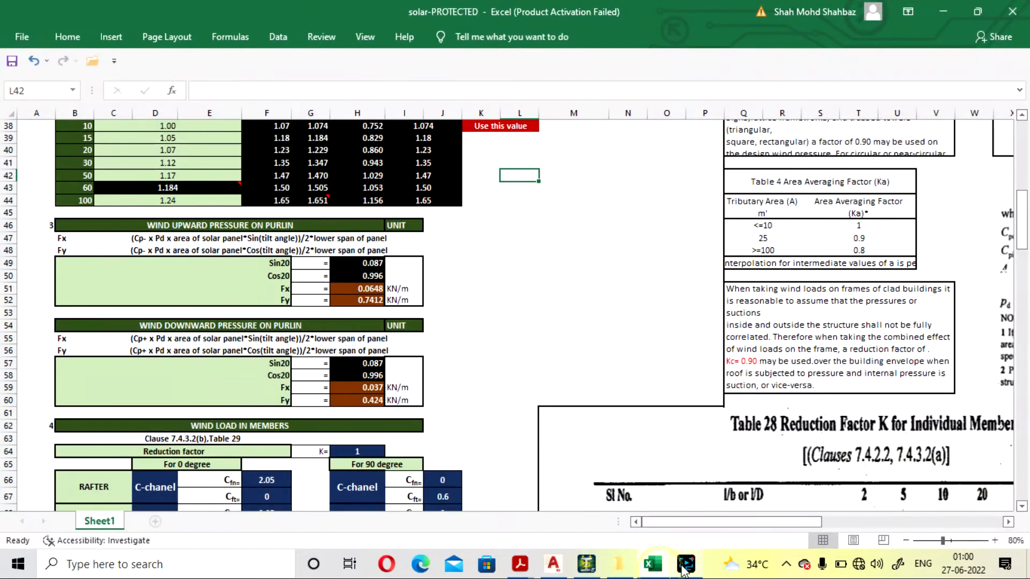
- Switch to STAAD.Pro and set the uniform GY member load in load case WL -Y to -0.424 kN/m
click(586, 563)
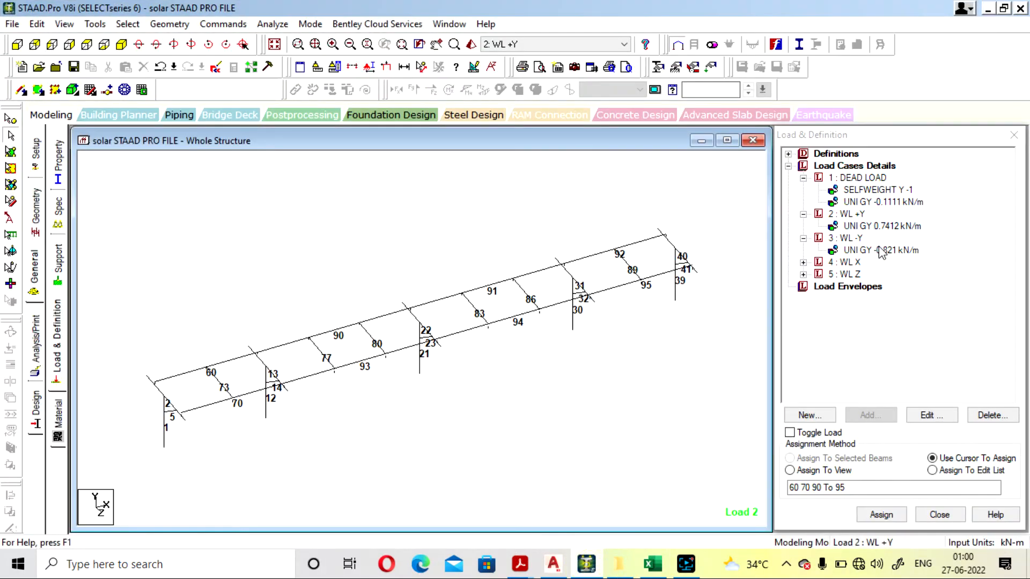
double_click(874, 250)
click(475, 213)
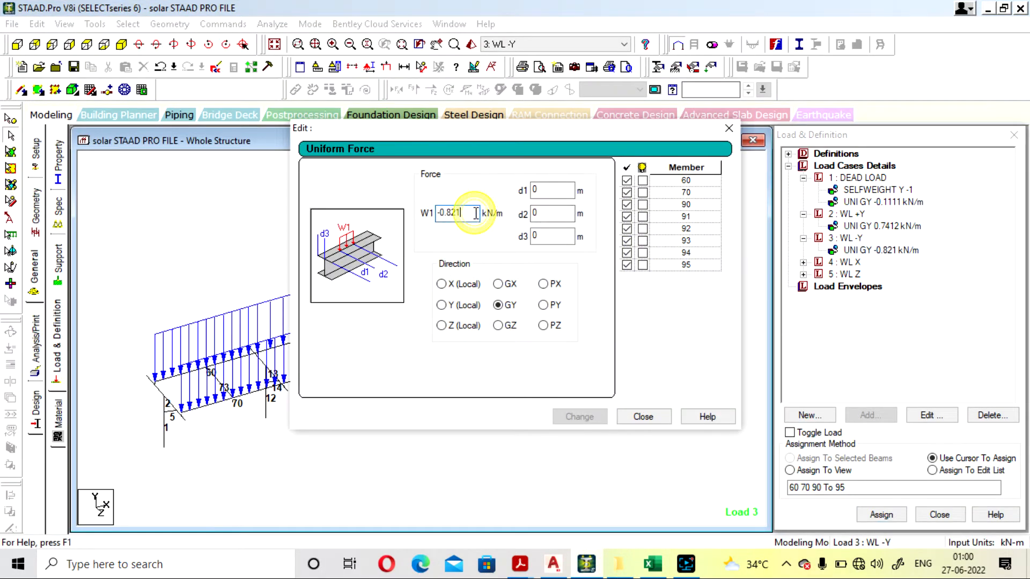
key(BackSpace)
key(BackSpace)
key(BackSpace)
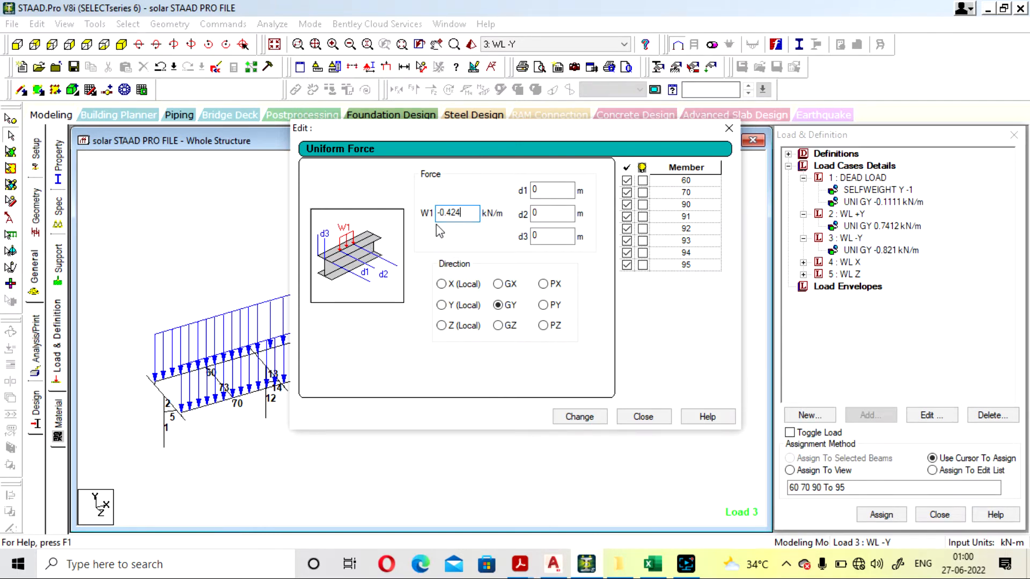
click(642, 418)
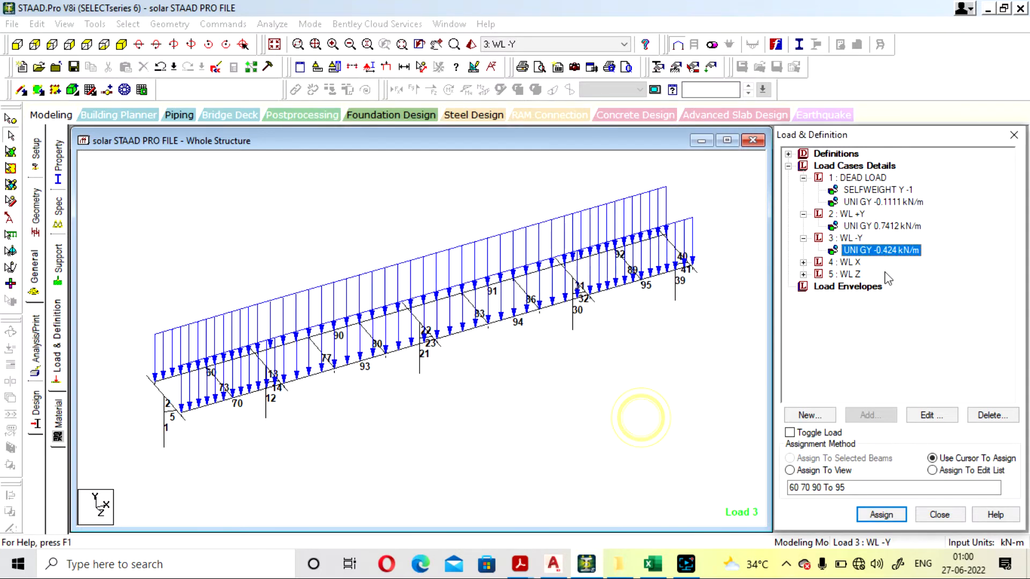
click(579, 407)
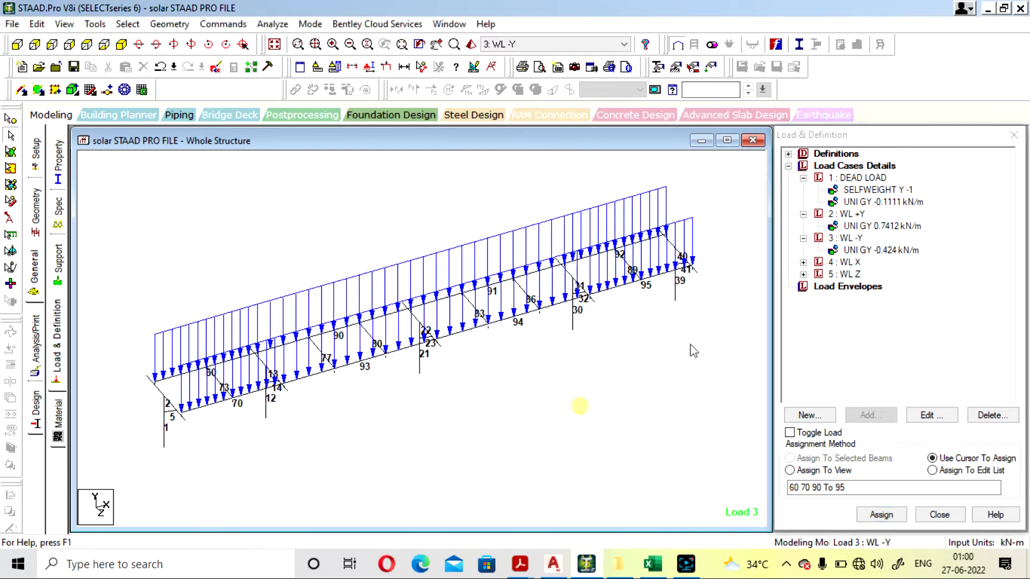
click(880, 254)
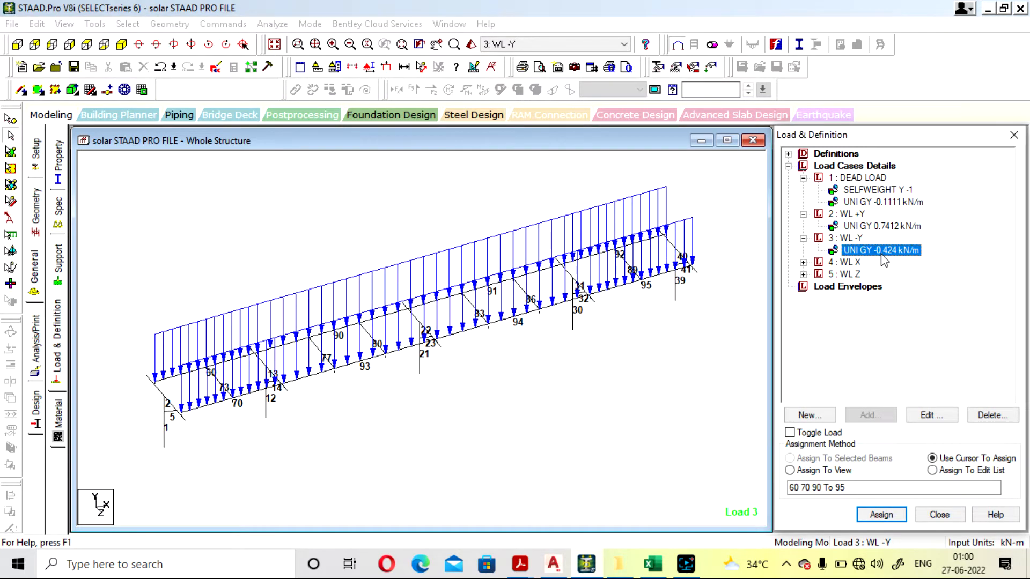
- Expand load case WL X, switch to Excel and examine the Fx and Fy components of the upward wind pressure on the purlin
click(803, 262)
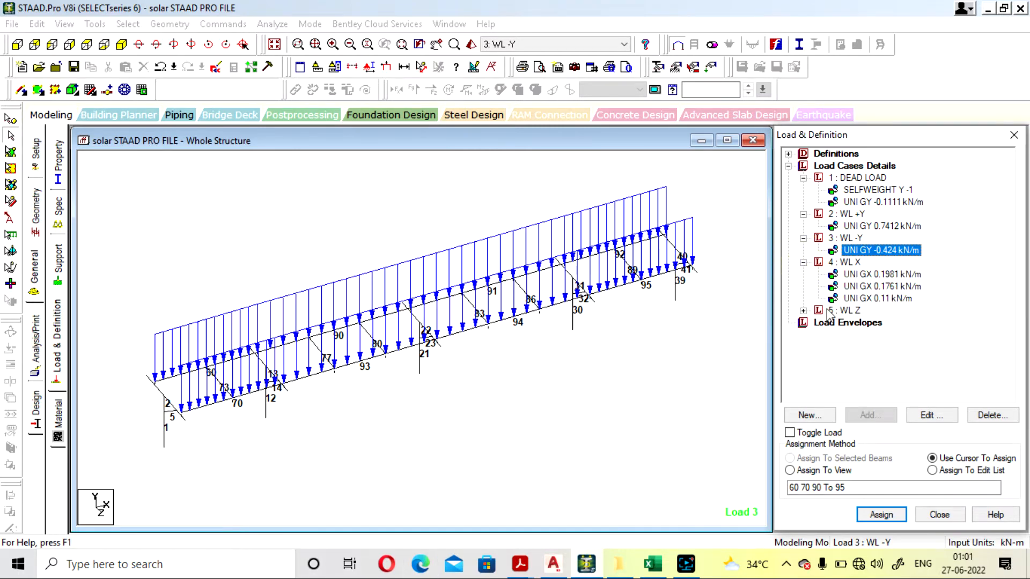
click(692, 376)
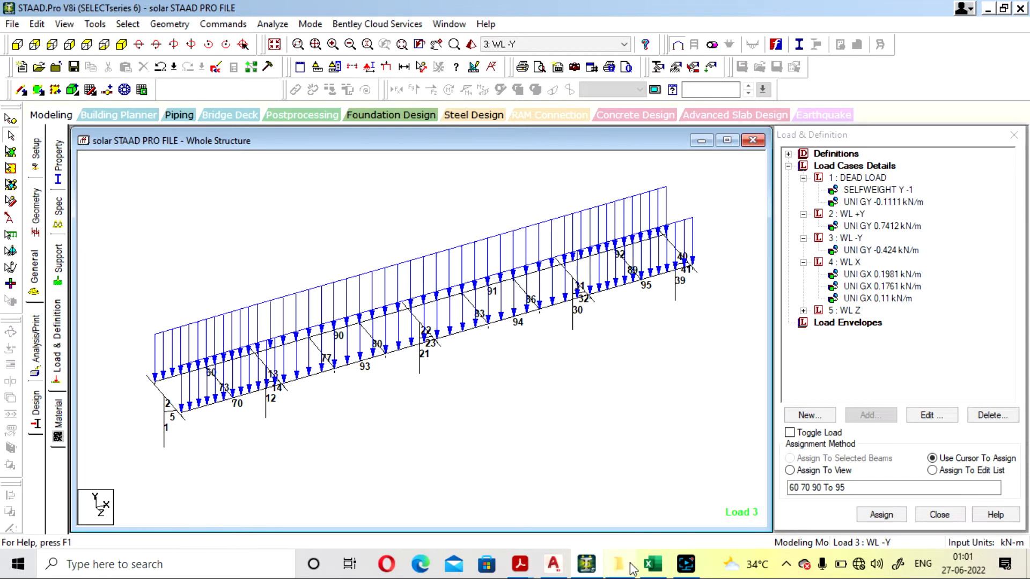
click(652, 564)
click(528, 325)
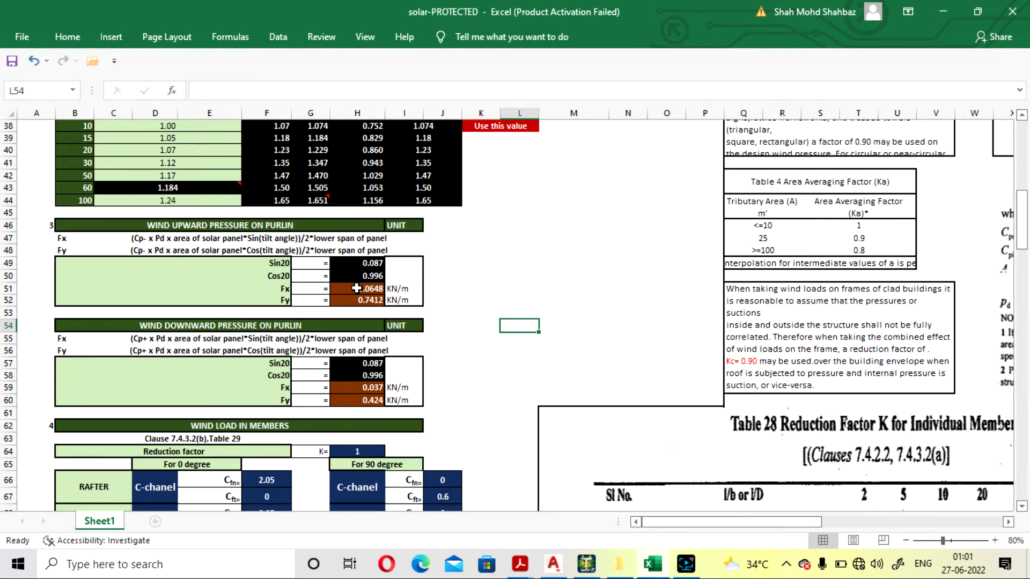
click(587, 567)
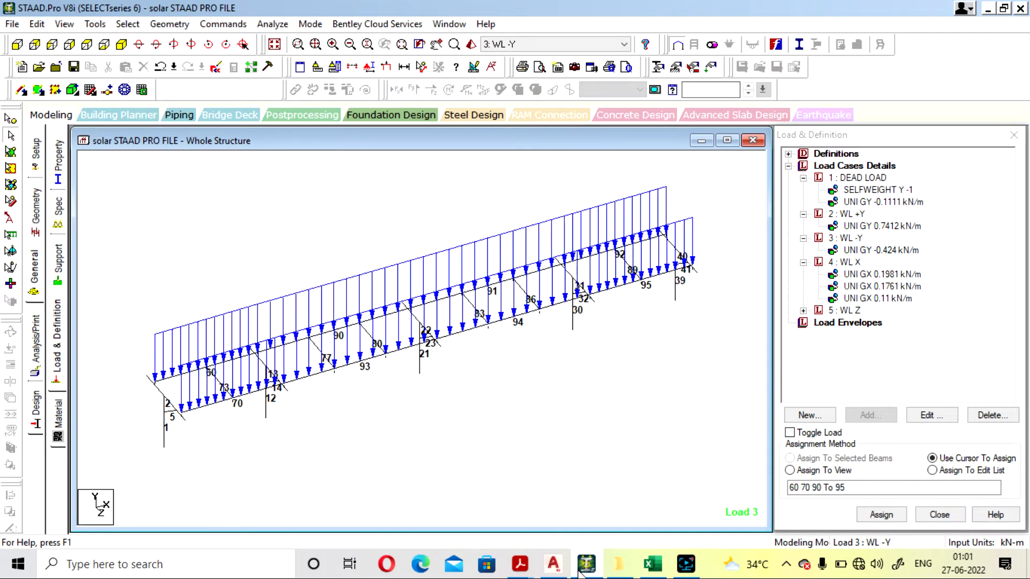
click(579, 571)
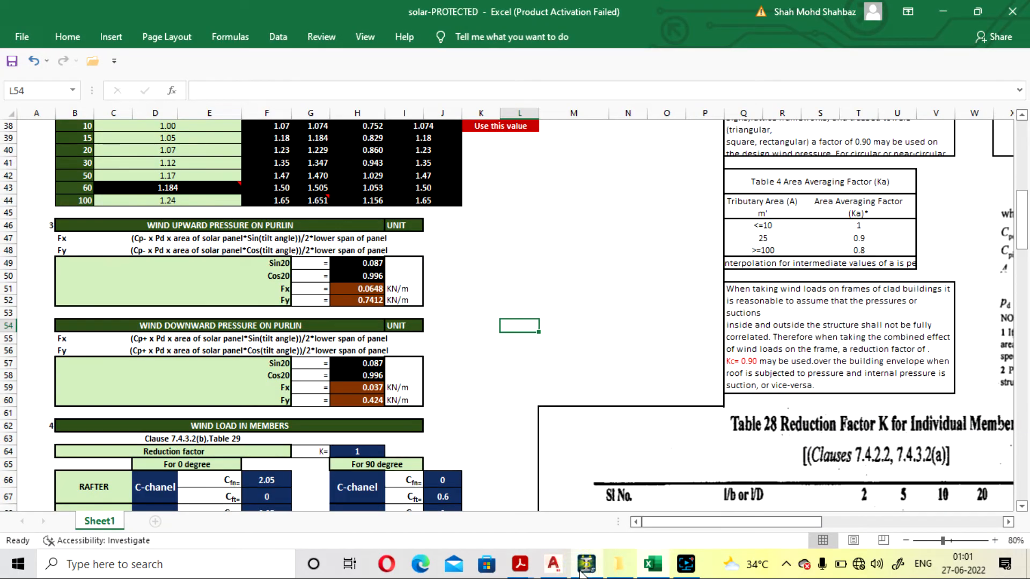
click(583, 570)
click(583, 570)
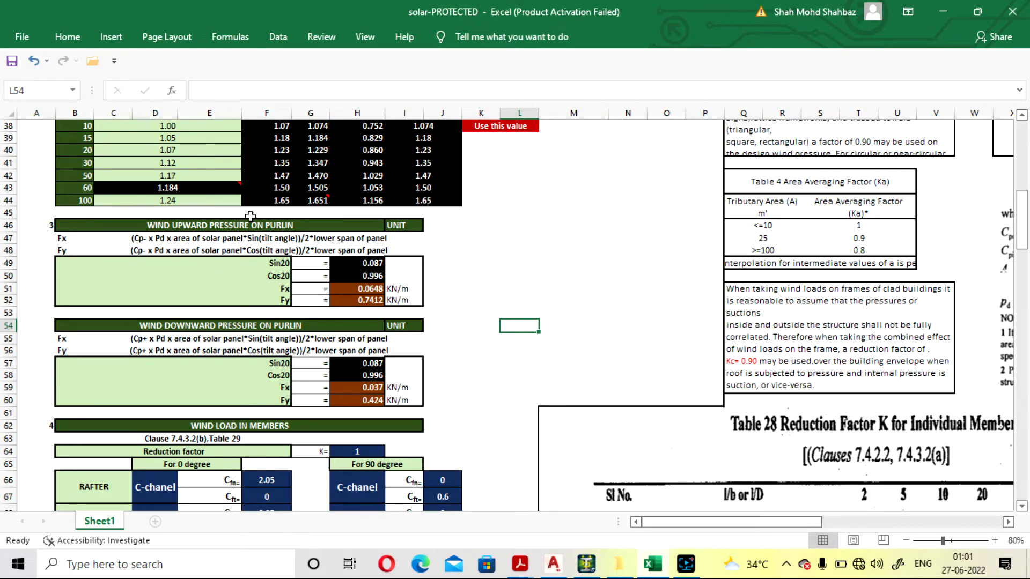
click(480, 291)
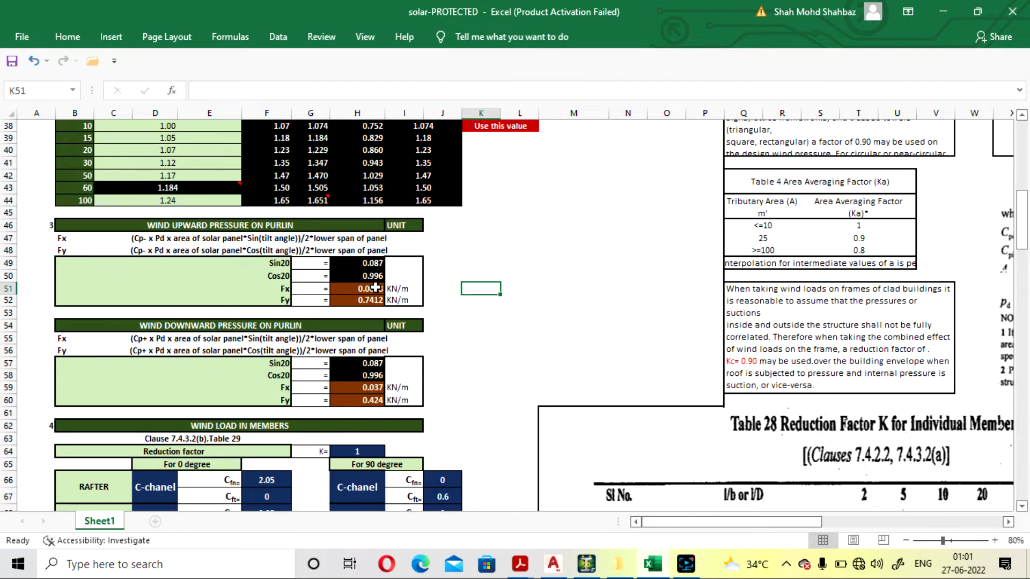
click(474, 312)
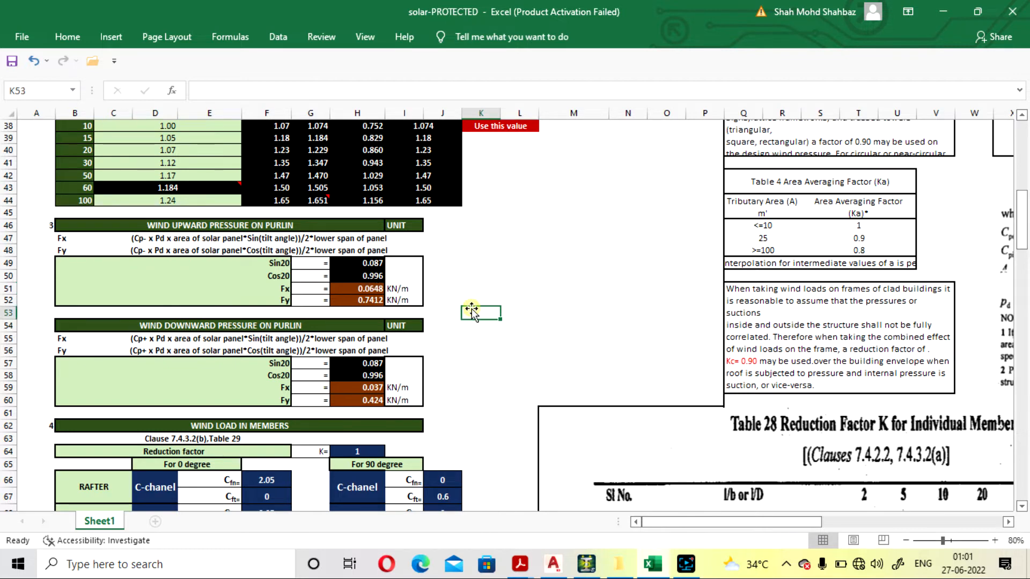
- Review the downward wind pressure on the purlin and the force coefficients for rafter, column, bracing and purlin in the member wind load section
scroll(474, 316, down, 2)
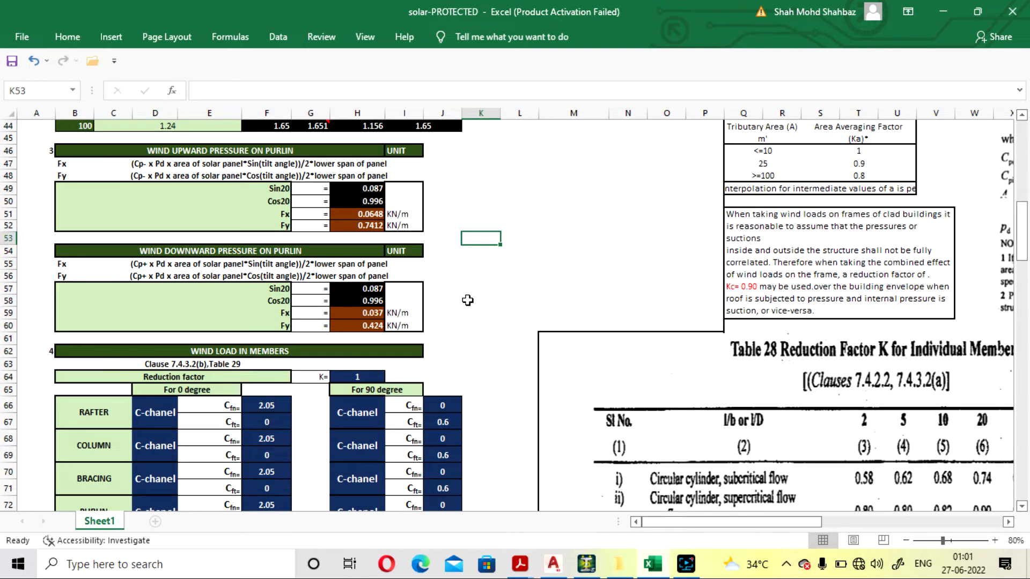
click(467, 300)
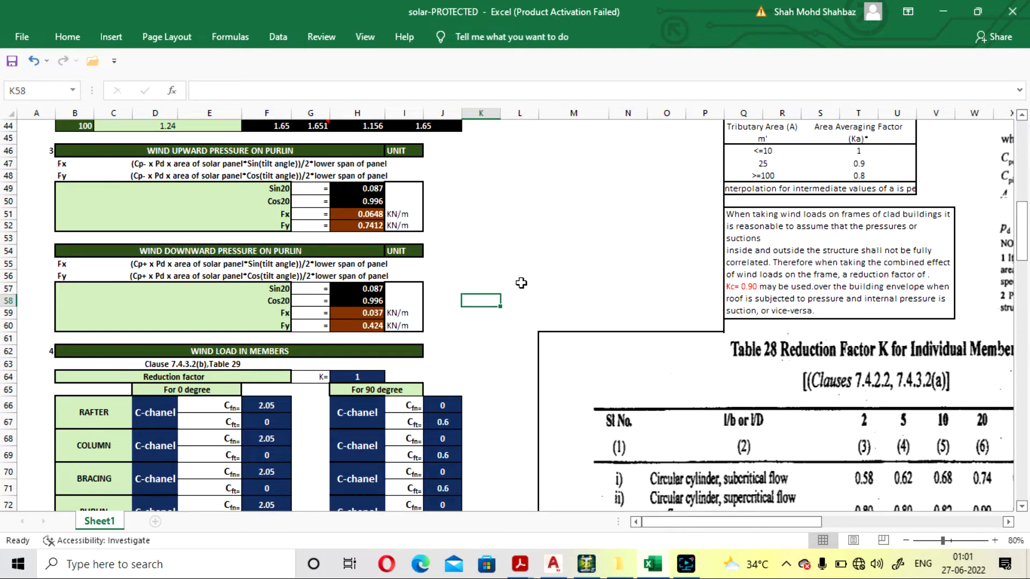
click(455, 264)
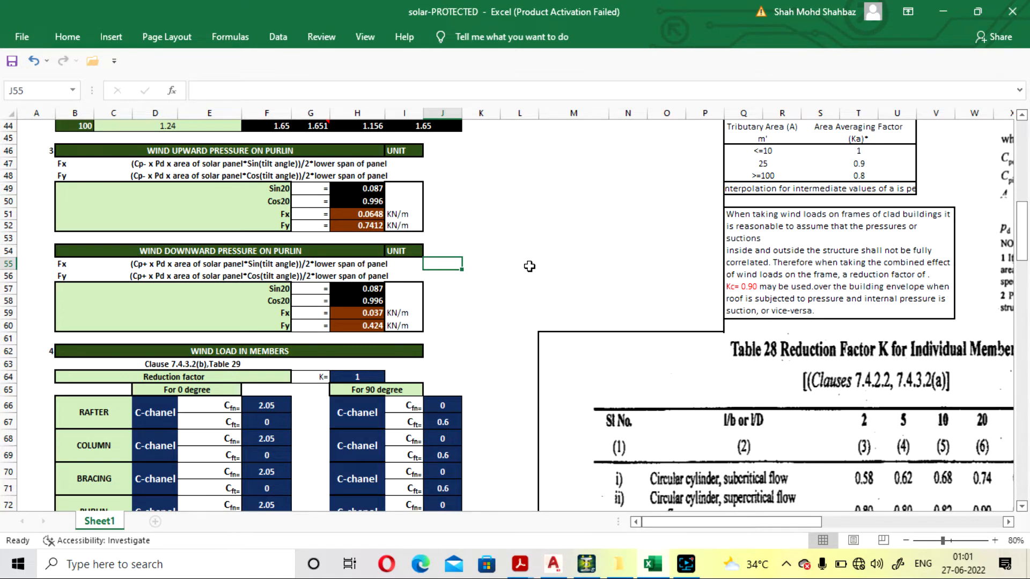
scroll(529, 265, down, 2)
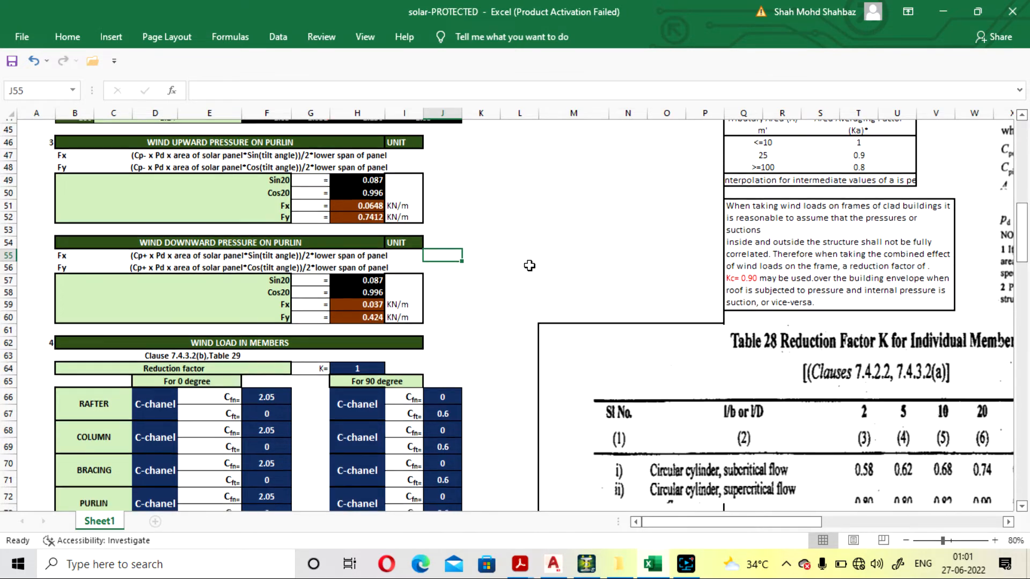
scroll(339, 425, down, 2)
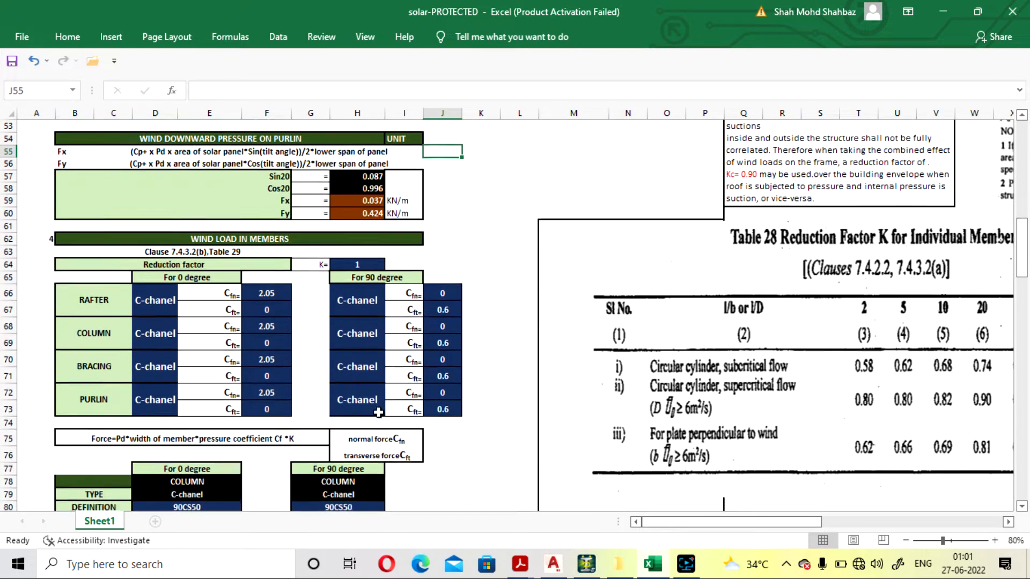
- Switch to STAAD.Pro and inspect which members carry the 0.1981 kN/m uniform GX load of load case WL X
click(586, 564)
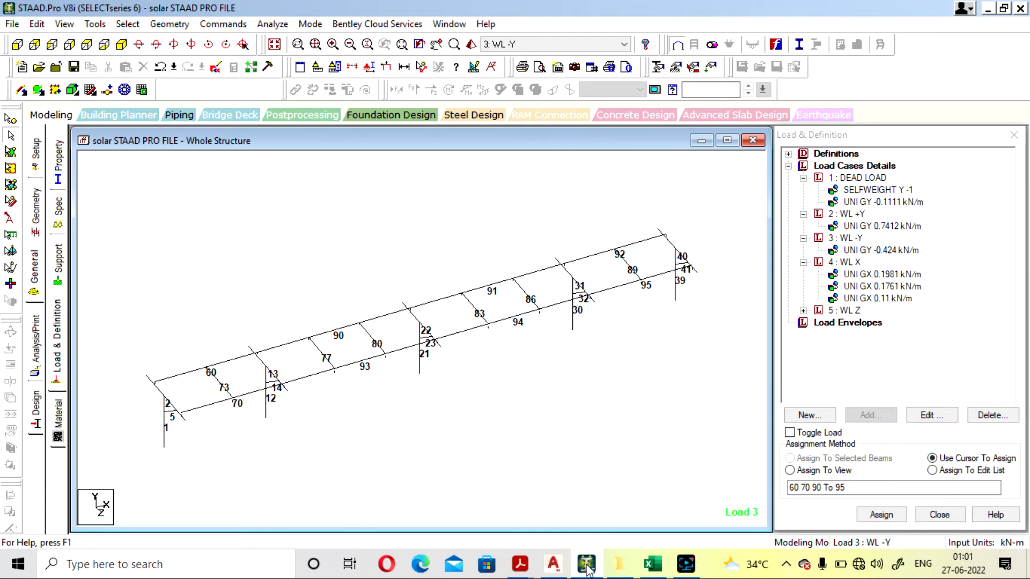
click(879, 274)
click(872, 250)
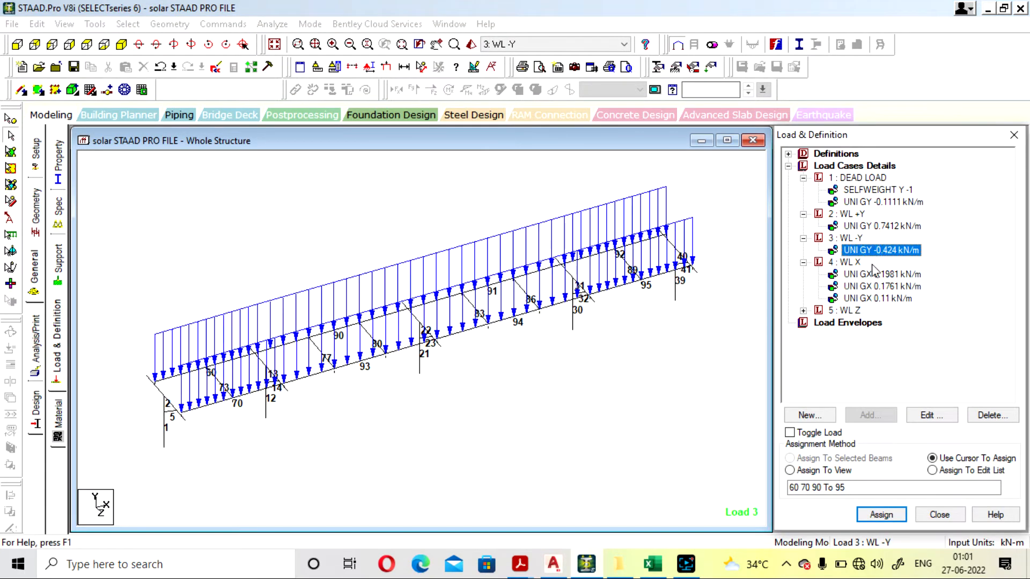
click(877, 274)
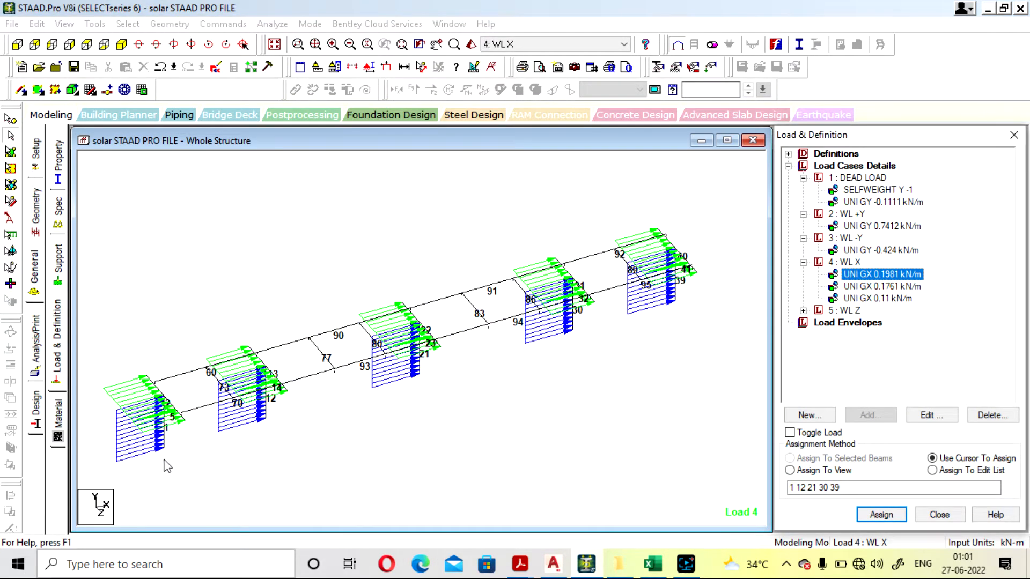
scroll(165, 460, up, 1)
scroll(156, 462, down, 1)
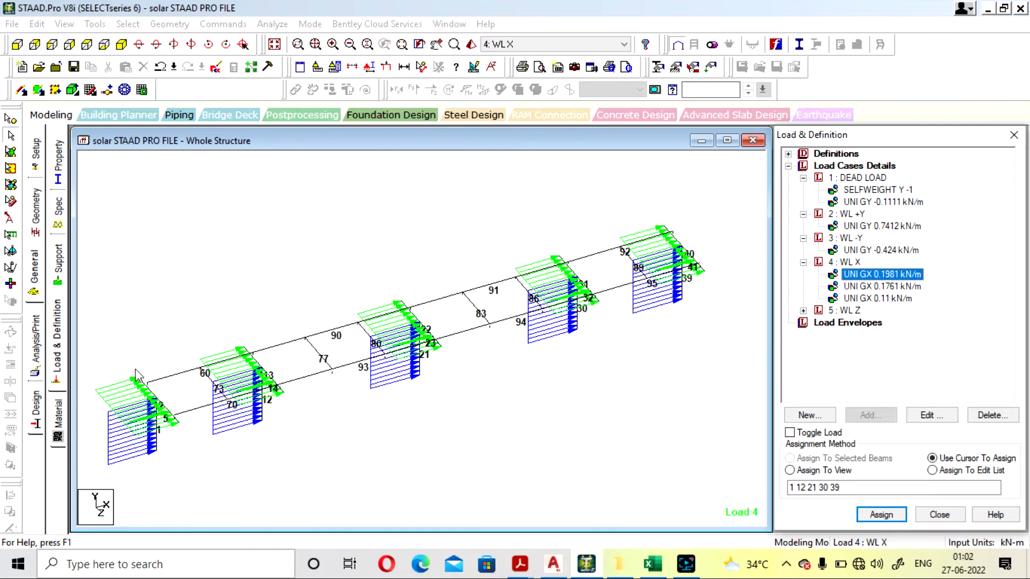
scroll(450, 410, down, 2)
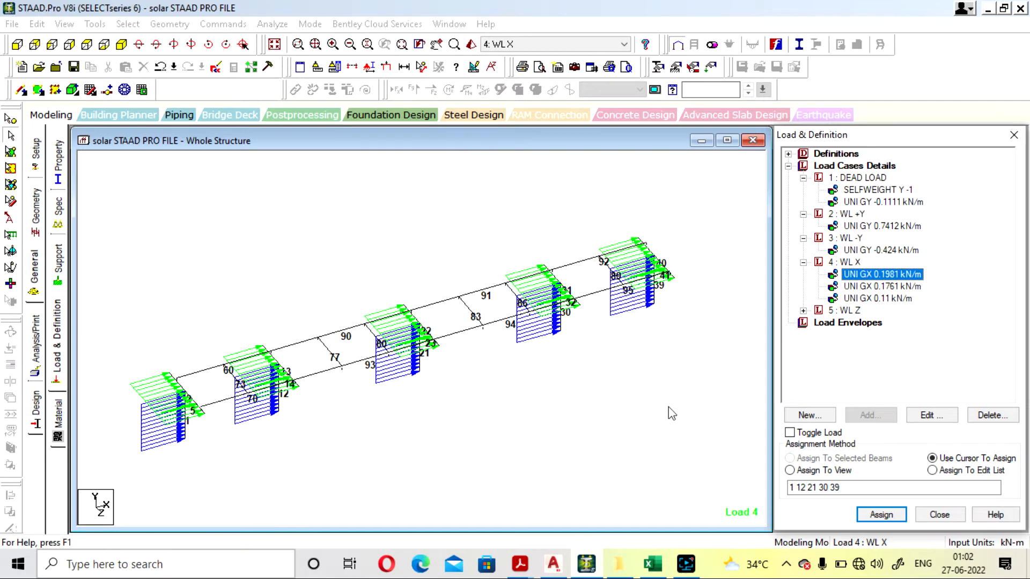
- Compare the column's X-direction wind force for 0 degree in Excel with the first uniform GX load of WL X in STAAD.Pro
click(592, 568)
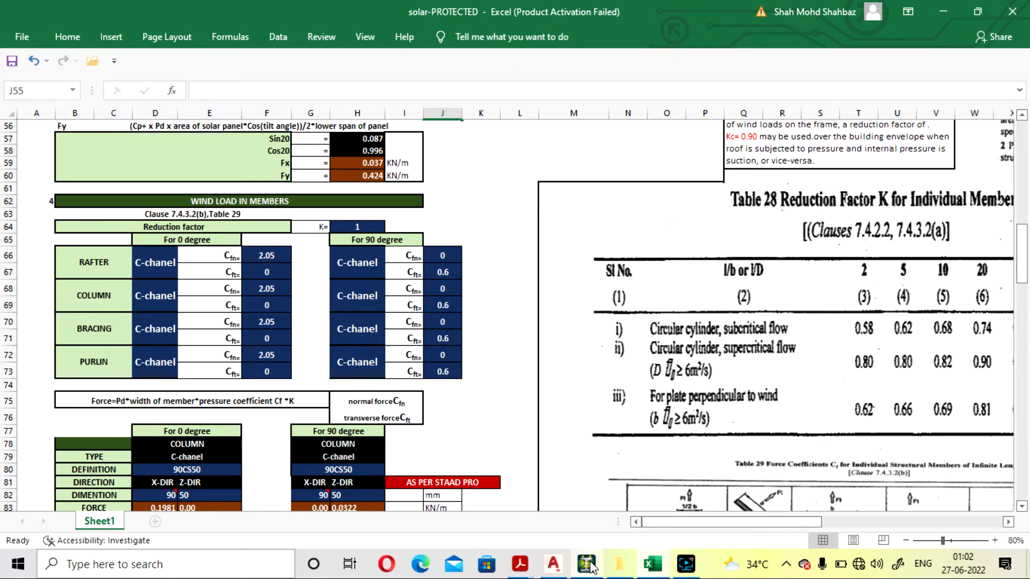
click(592, 568)
click(592, 568)
scroll(379, 354, down, 2)
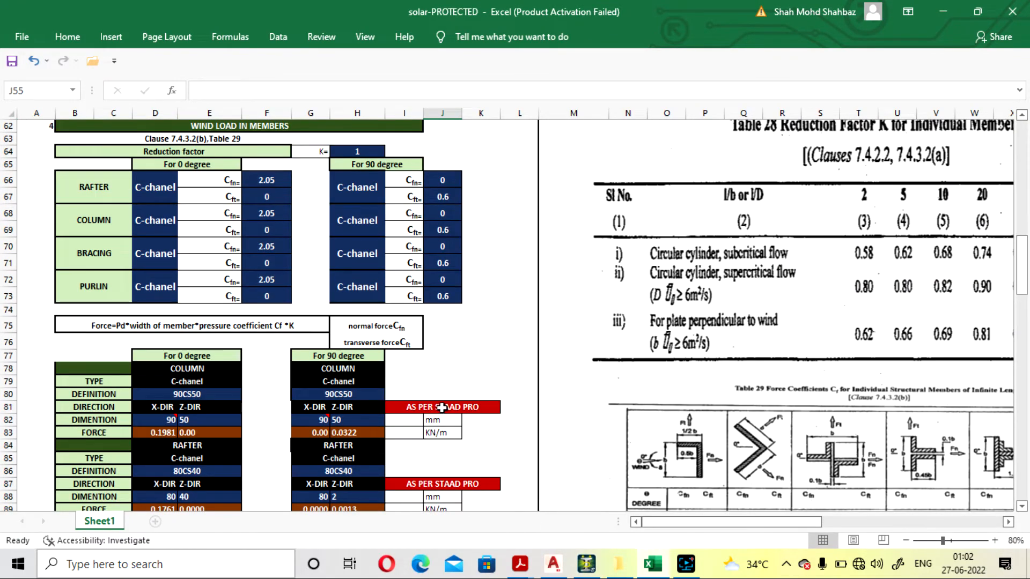
click(587, 569)
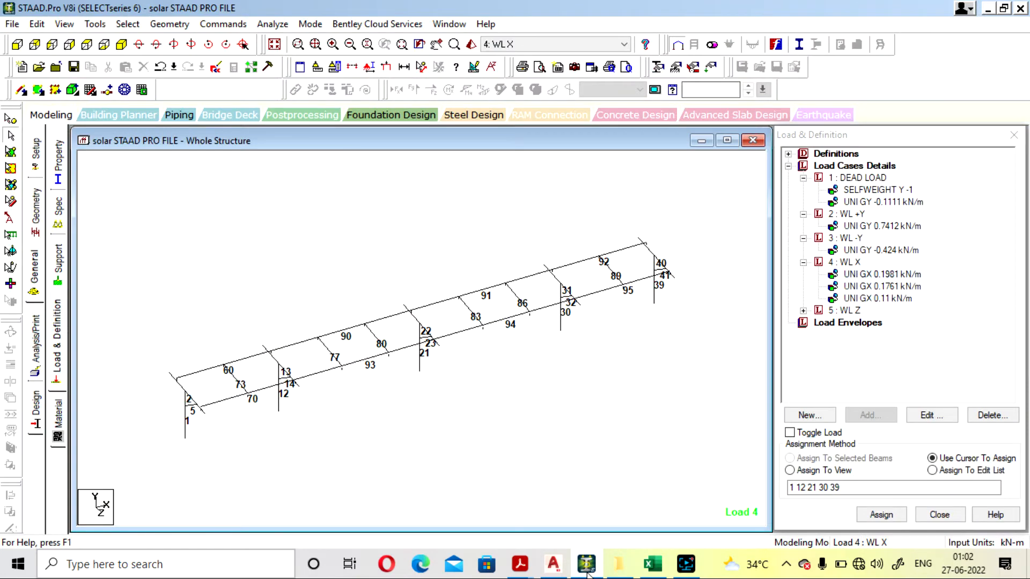
click(890, 274)
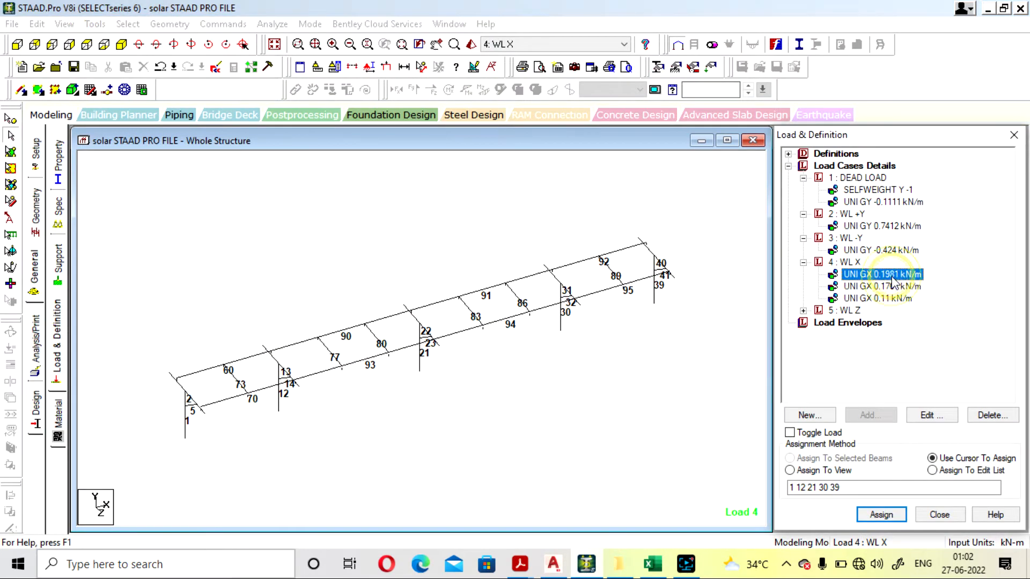
click(882, 250)
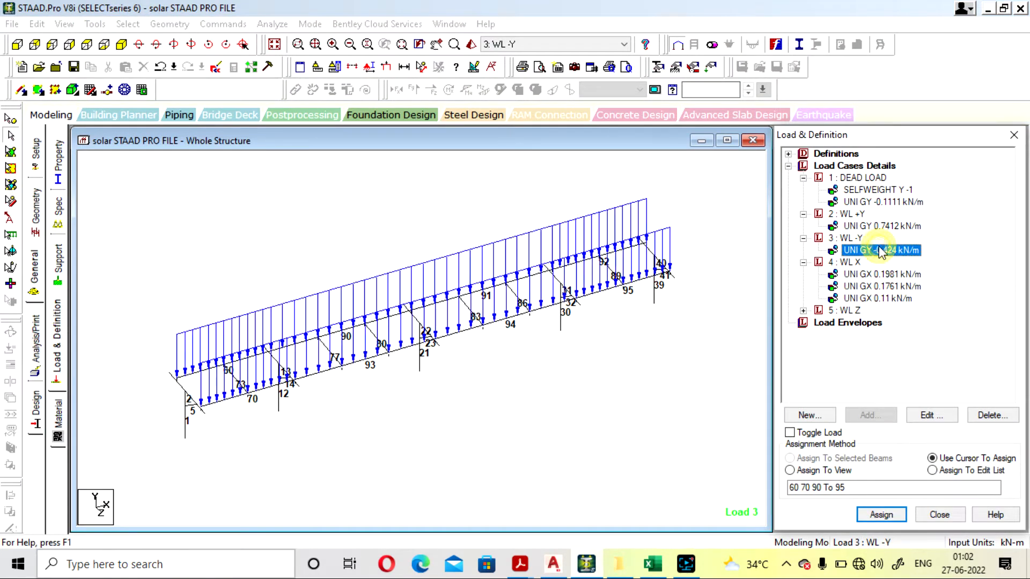
click(885, 275)
- Switch to Excel and examine the member wind force calculations and the Table 29 force coefficients for individual structural members
click(651, 569)
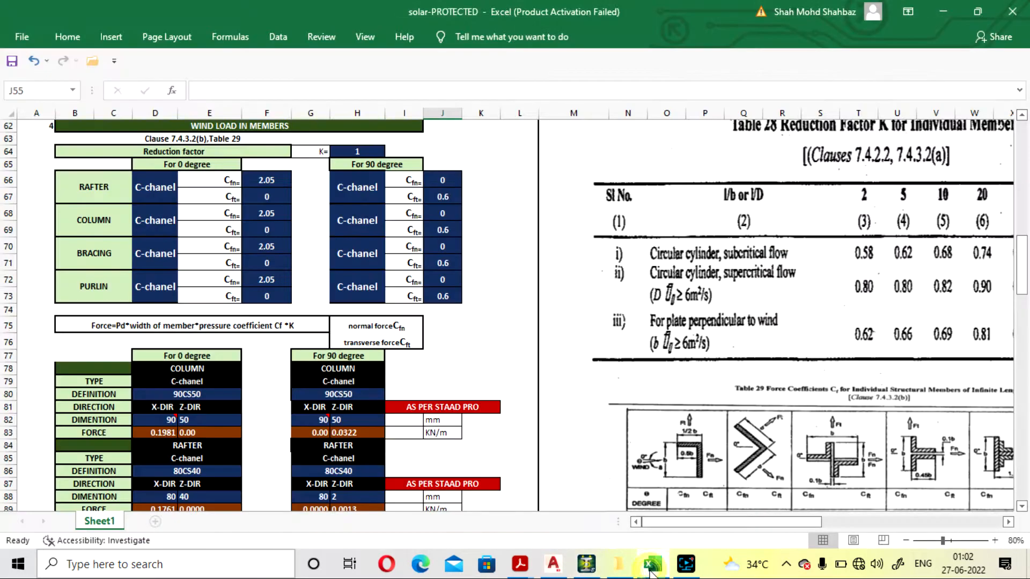
scroll(322, 332, down, 1)
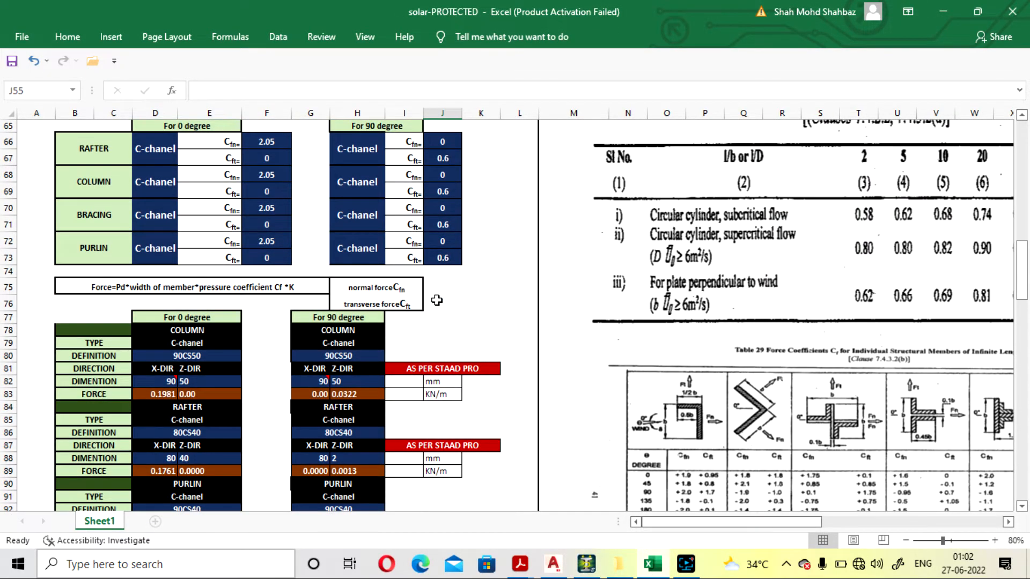
scroll(436, 301, up, 4)
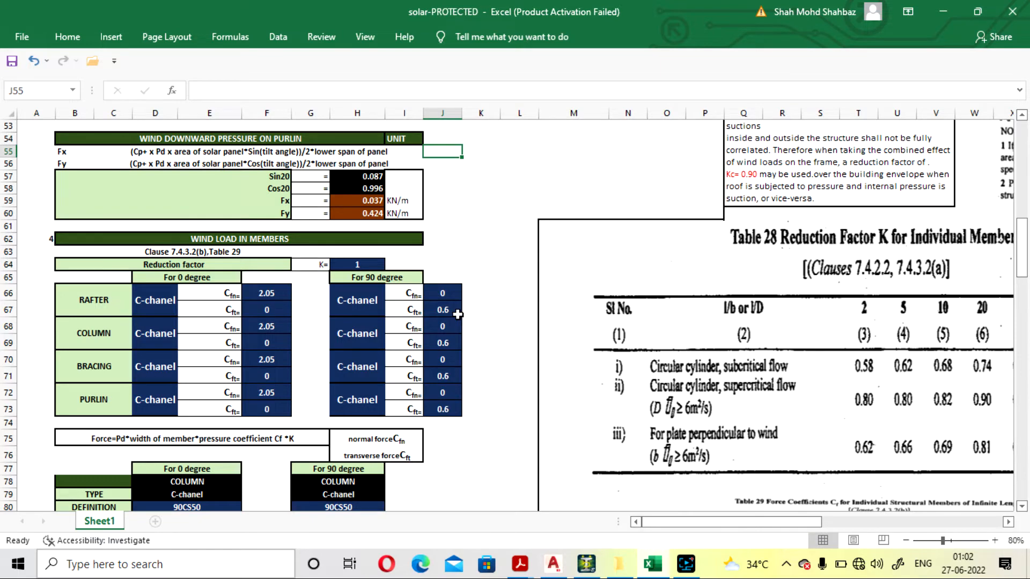
scroll(457, 314, up, 4)
scroll(464, 308, down, 9)
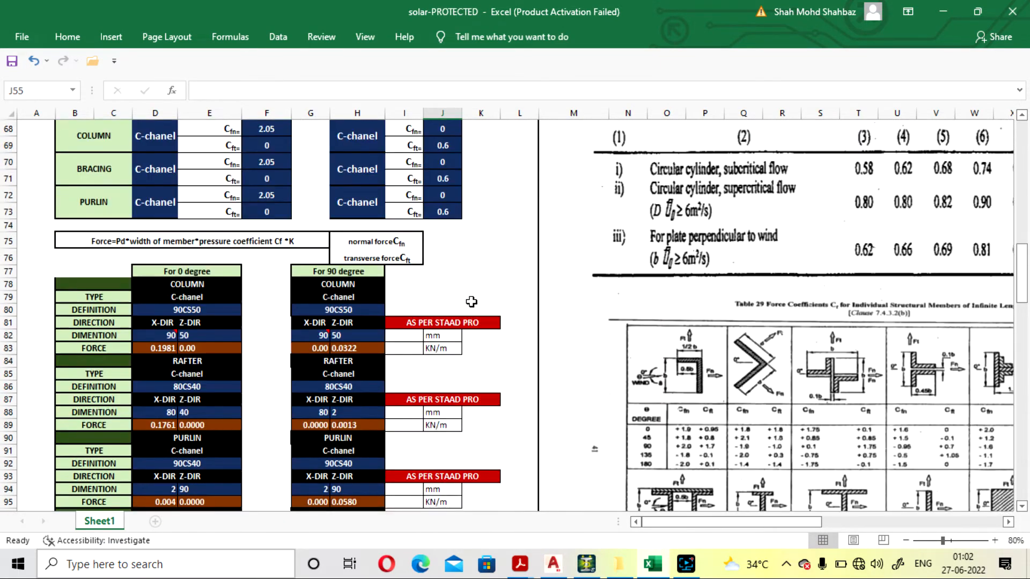
scroll(470, 302, down, 4)
drag(696, 522, 778, 519)
scroll(598, 464, up, 3)
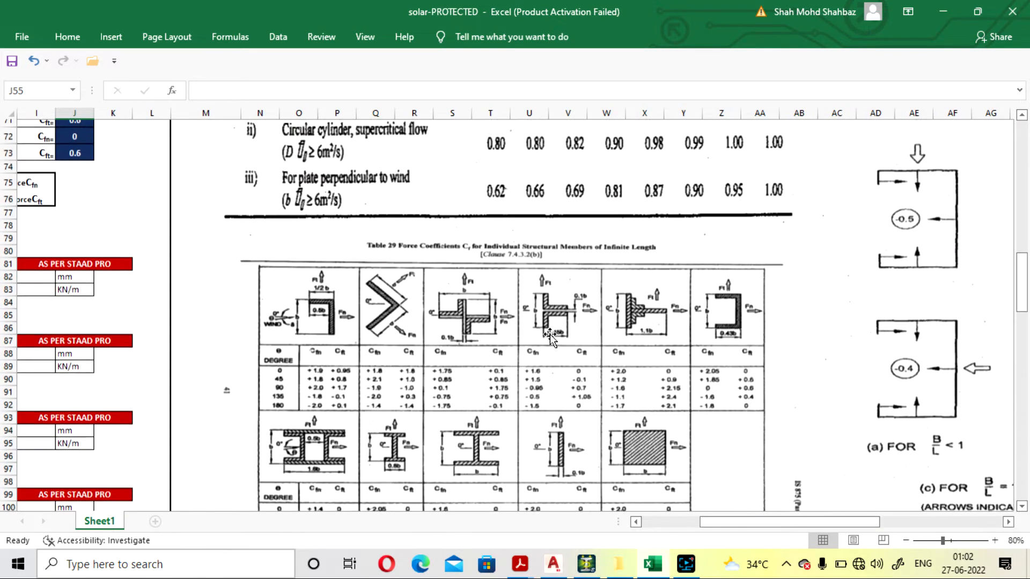
scroll(528, 324, down, 2)
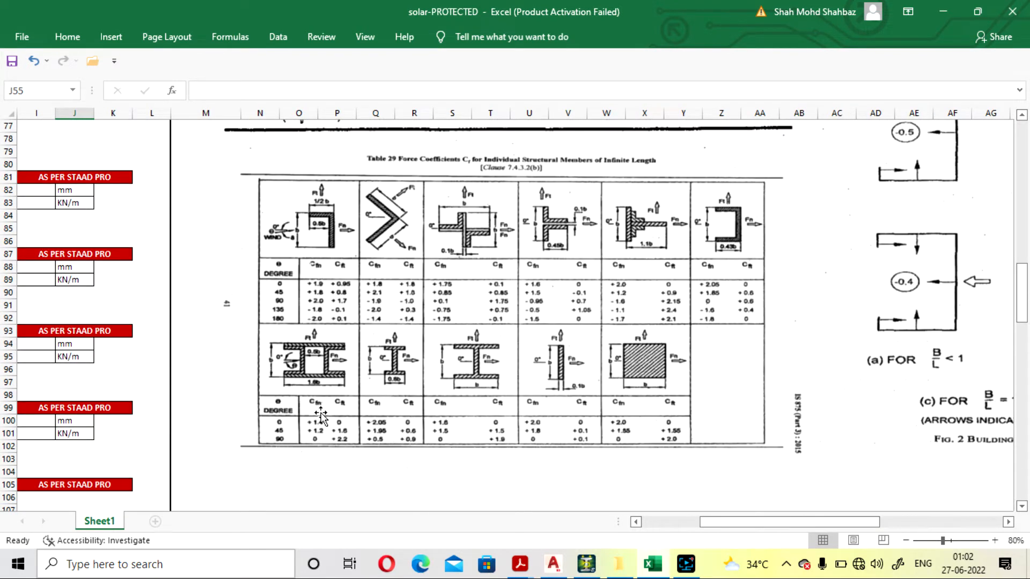
- Switch to IS.875.3.2015.pdf in Acrobat Reader and examine the Table 29 force coefficients and the normal and transverse force formulas
mouse_move(520, 563)
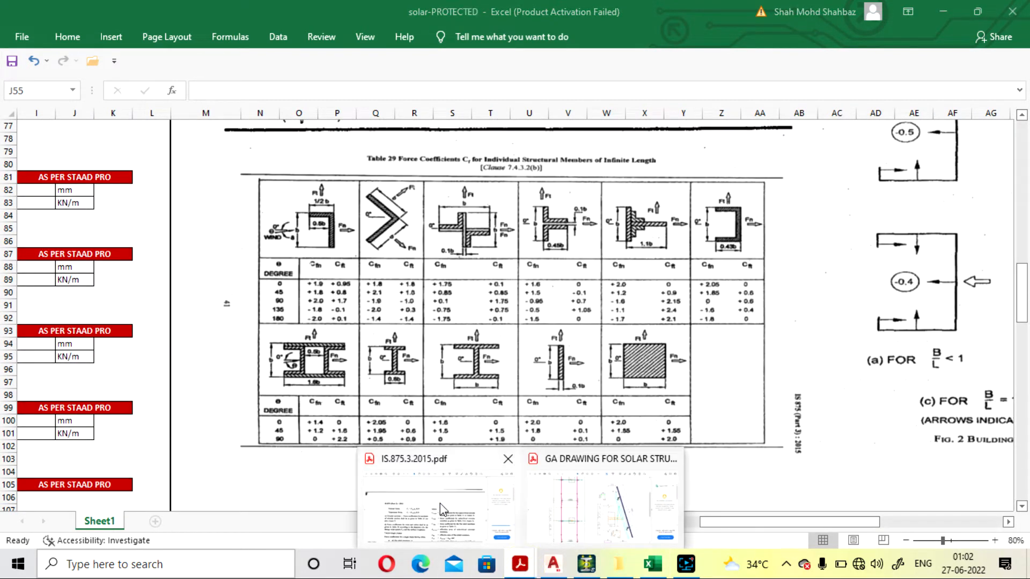
click(440, 503)
scroll(354, 333, up, 10)
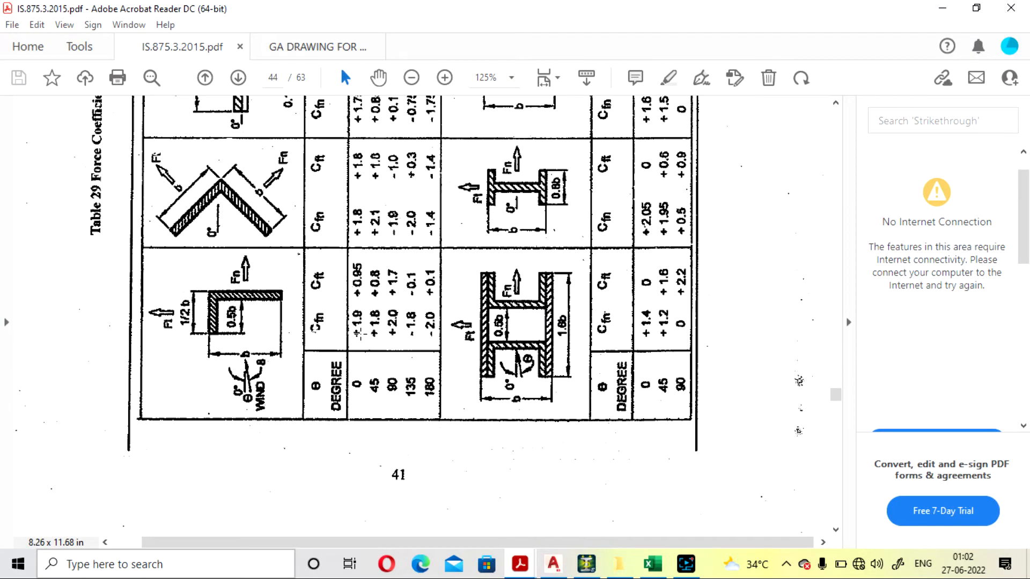
scroll(358, 334, down, 4)
scroll(250, 228, up, 7)
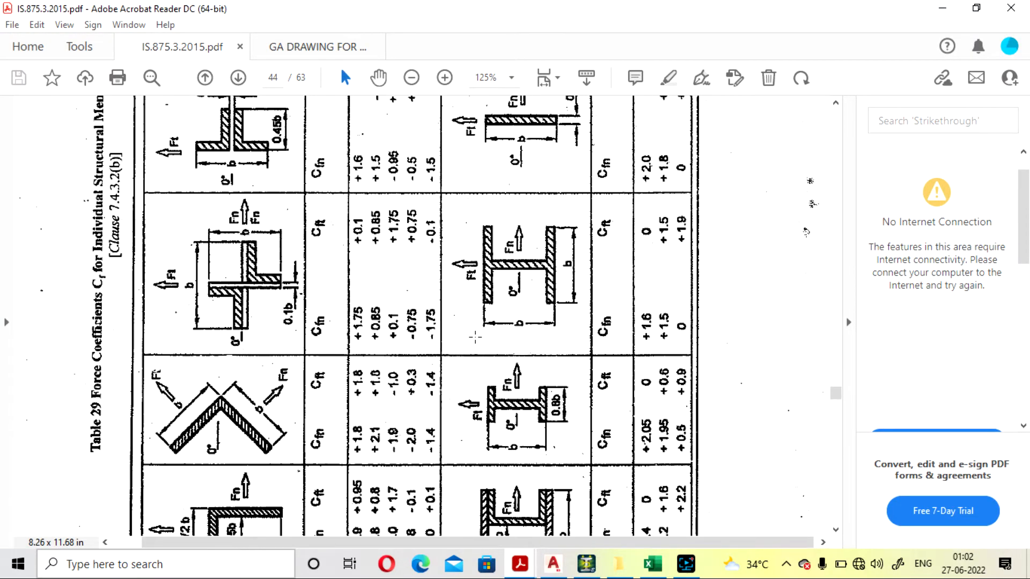
scroll(250, 228, up, 4)
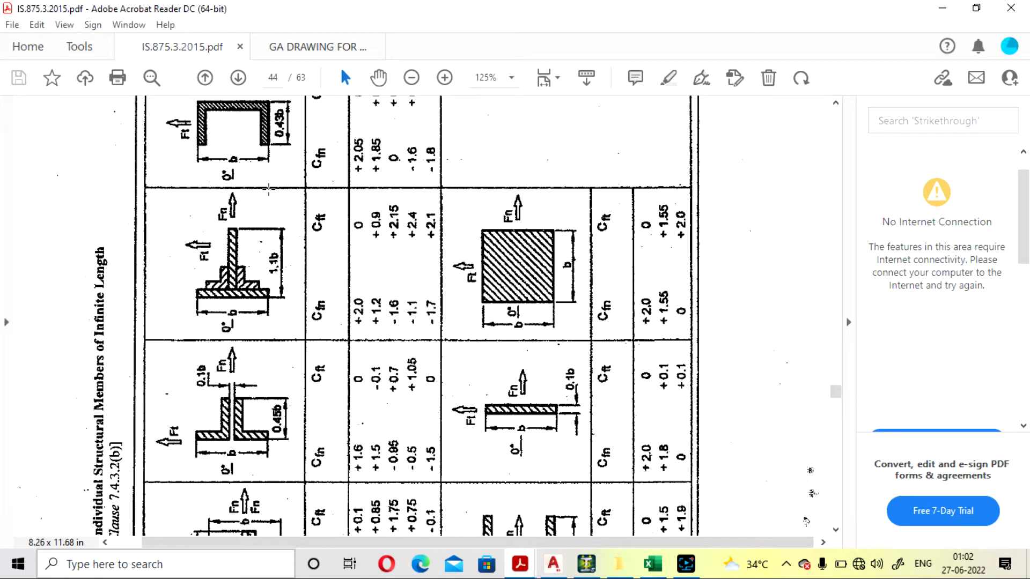
scroll(262, 187, down, 3)
scroll(300, 222, up, 6)
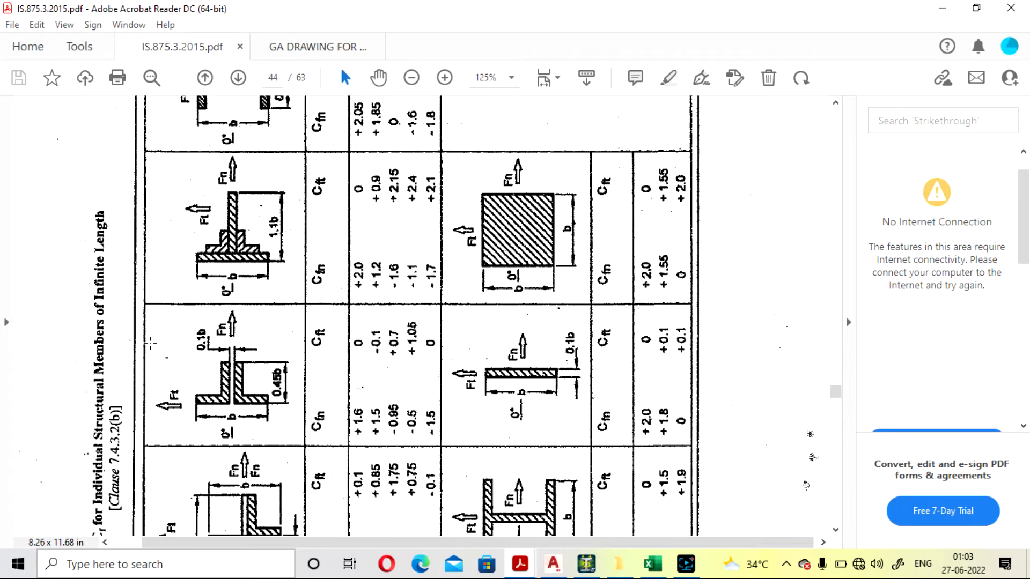
scroll(300, 222, down, 15)
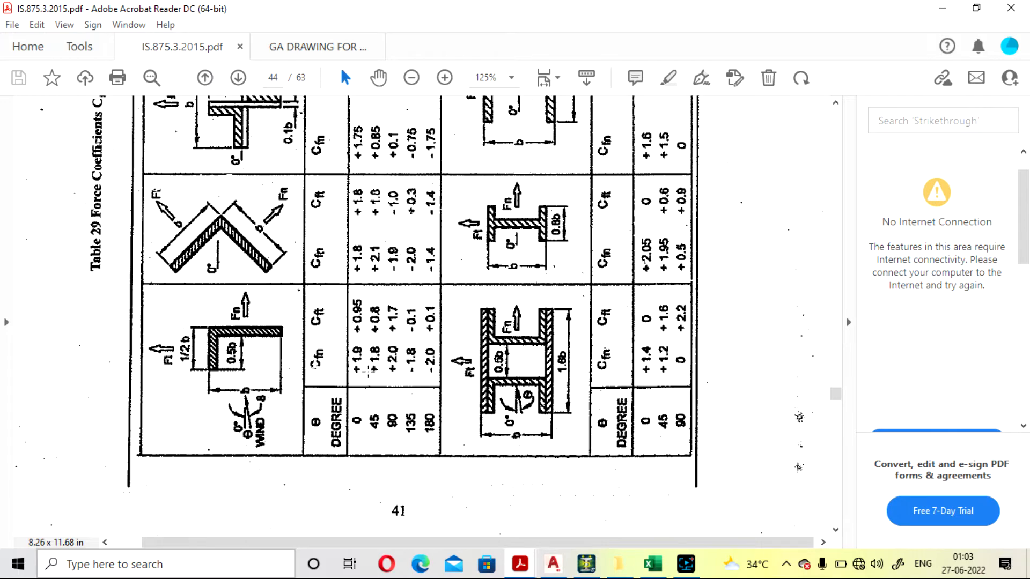
scroll(370, 371, down, 16)
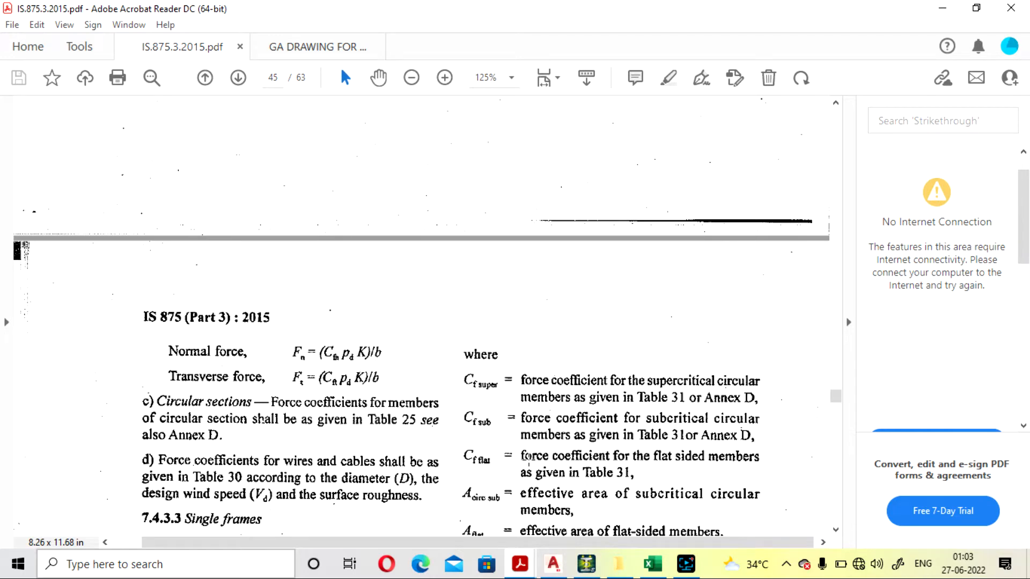
scroll(528, 458, up, 1)
scroll(529, 459, down, 1)
- Switch to Excel and review the member wind forces, the reduction factor and the C-channel force coefficients for 0 and 90 degree
click(657, 575)
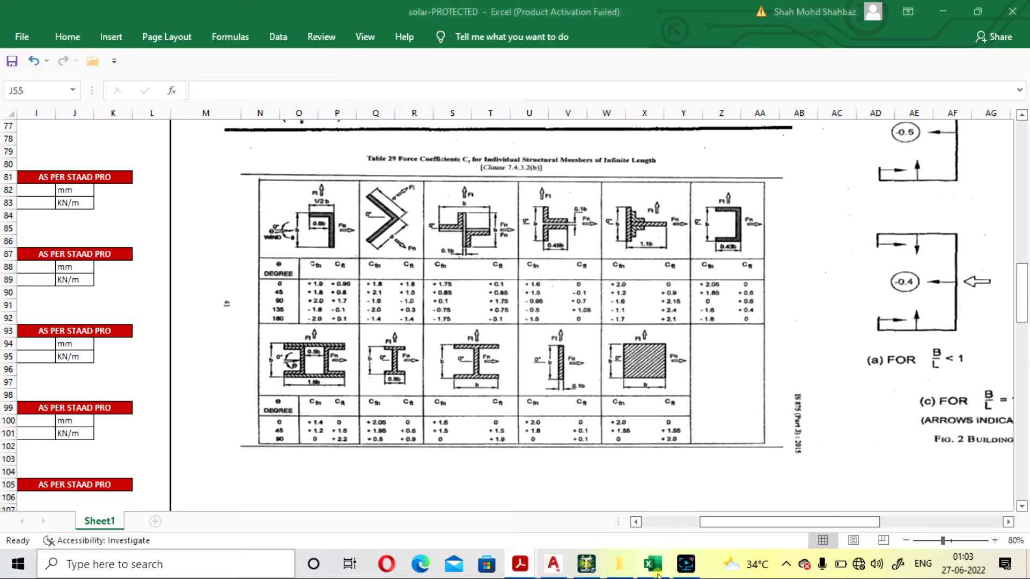
drag(759, 533, 650, 526)
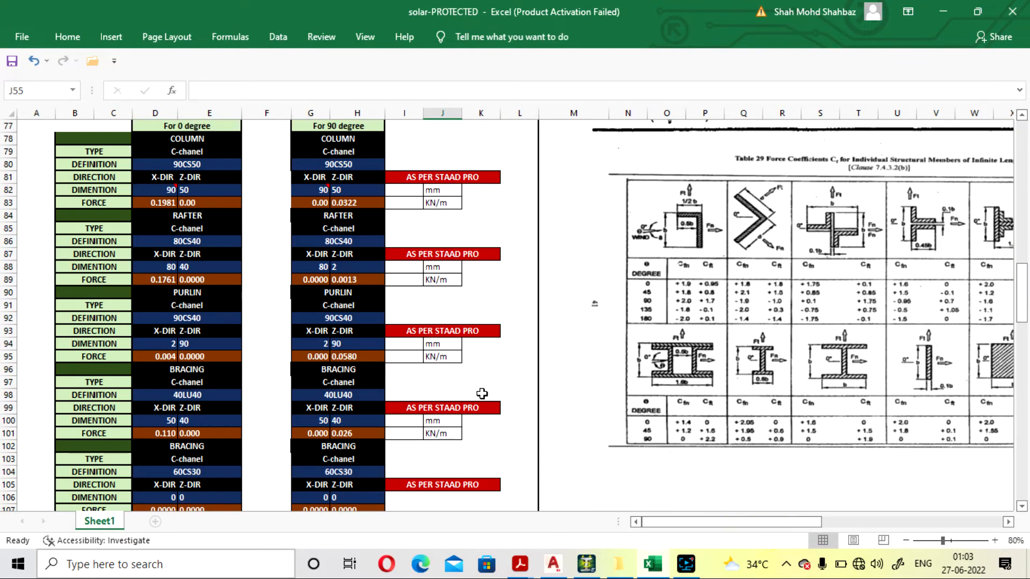
scroll(474, 397, up, 6)
scroll(474, 397, up, 1)
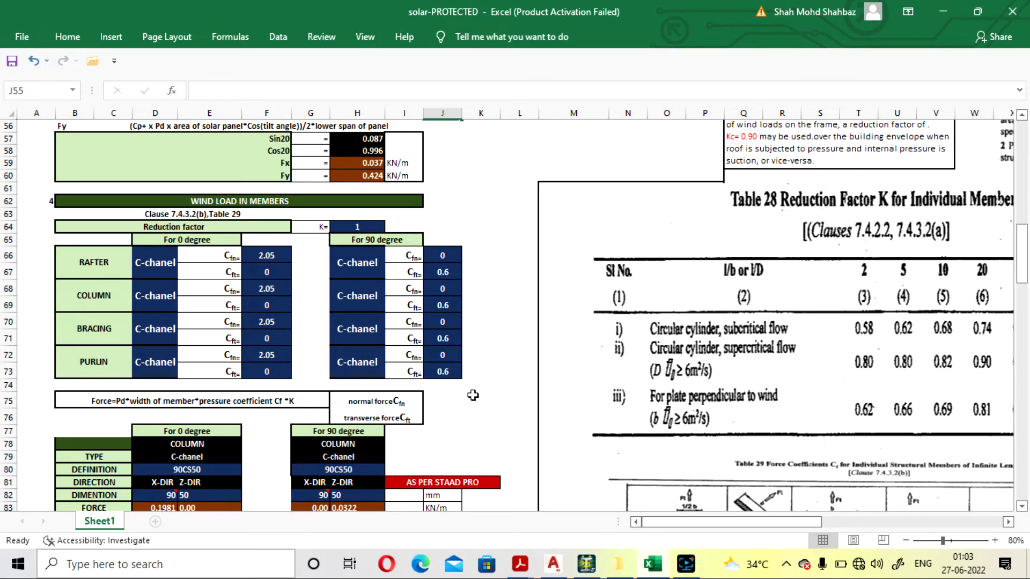
- Switch to STAAD.Pro, accept the auto save and save the modified structure, and return to the Excel sheet
click(587, 563)
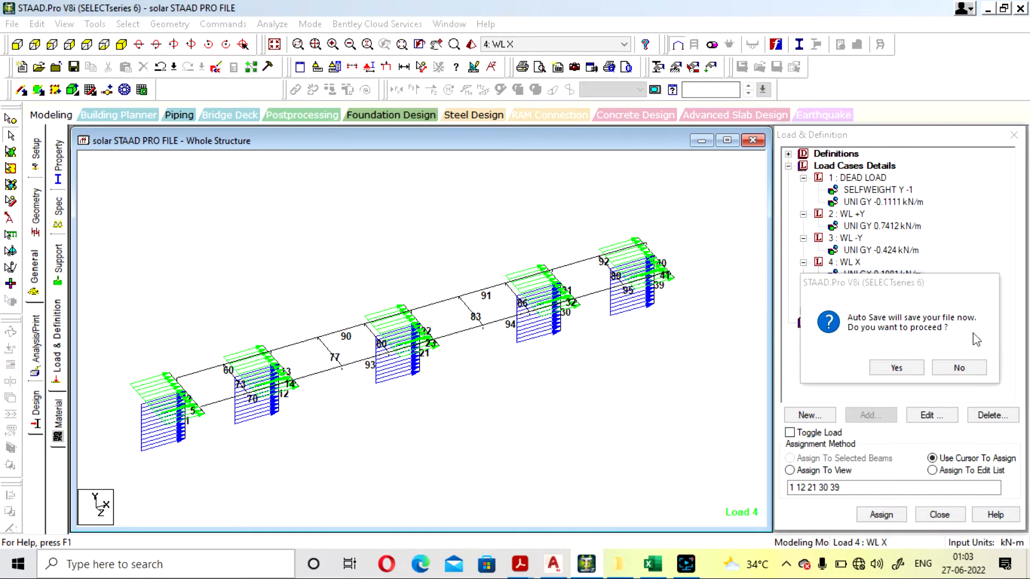
click(900, 369)
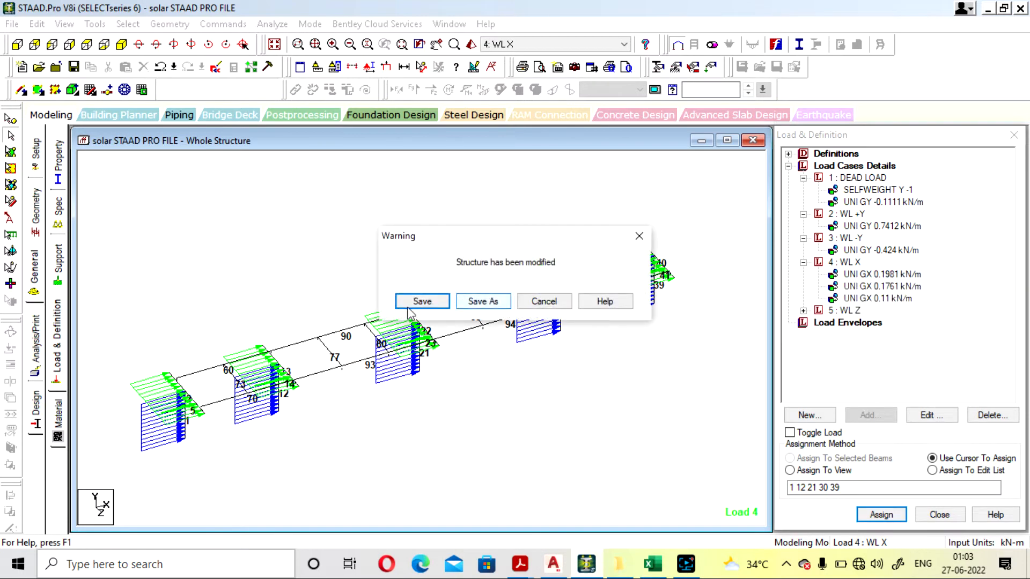
click(413, 300)
click(666, 567)
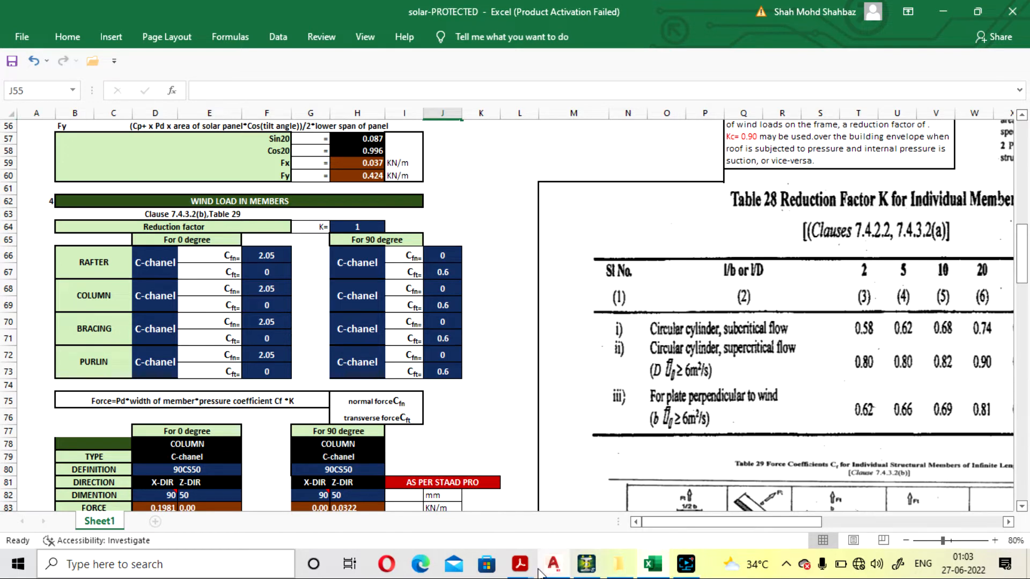
- Switch to the IS.875.3.2015 PDF in Acrobat Reader and examine the normal and transverse force formulas
mouse_move(519, 563)
click(402, 500)
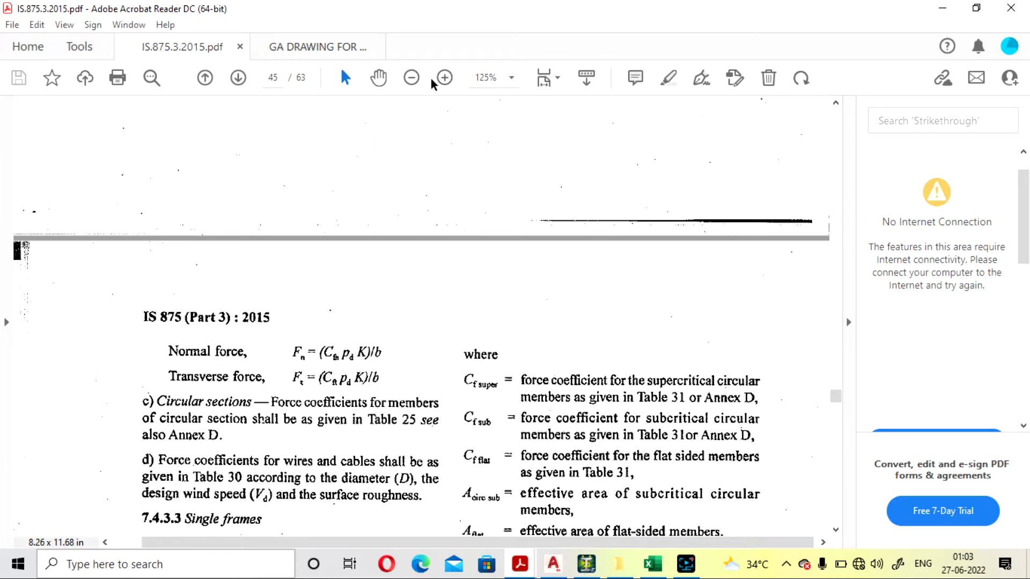
click(445, 78)
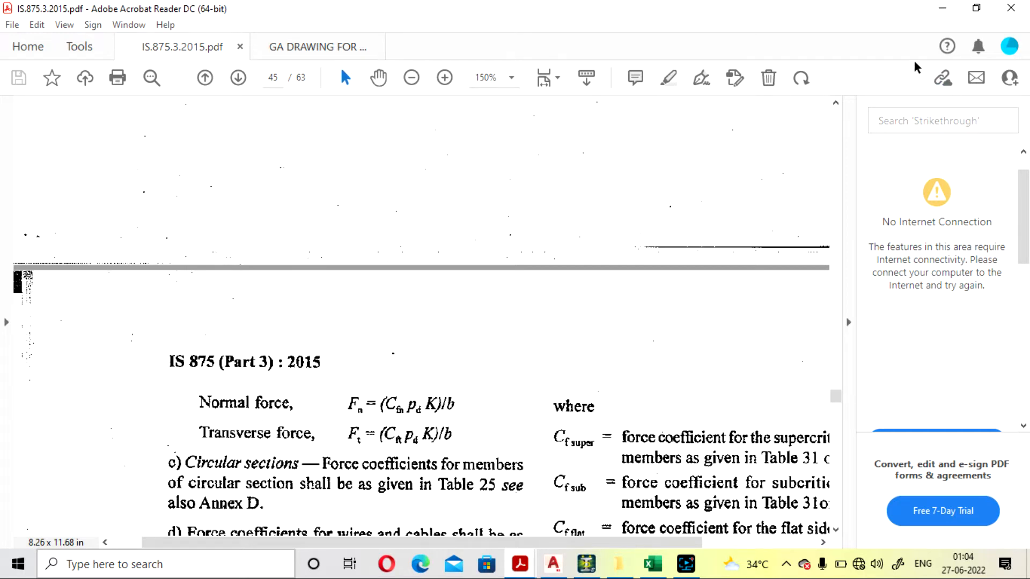
click(952, 8)
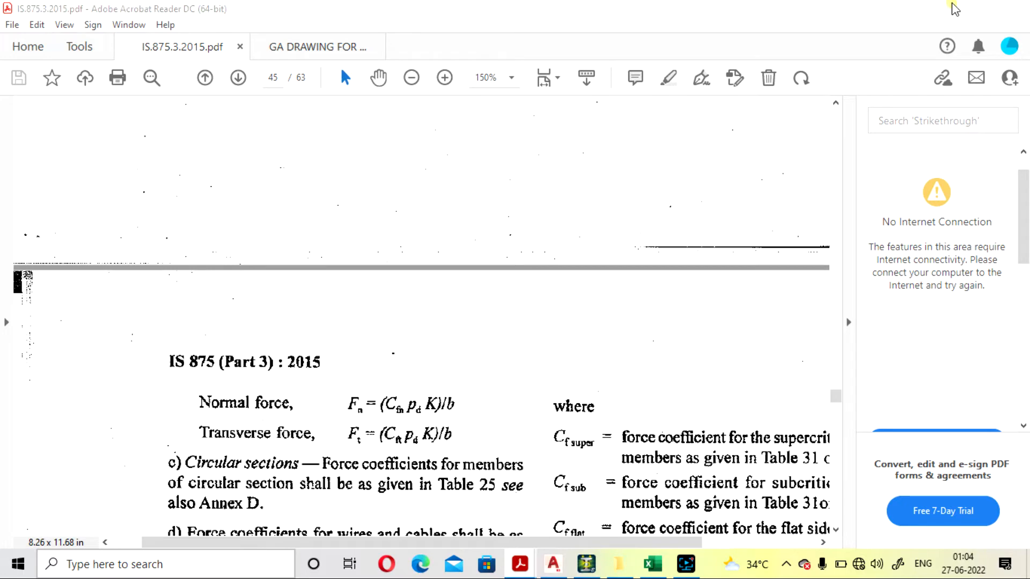
- Compare the worksheet's column, rafter and purlin wind forces with the WL X member loads in STAAD.Pro, returning to Excel
scroll(486, 336, down, 2)
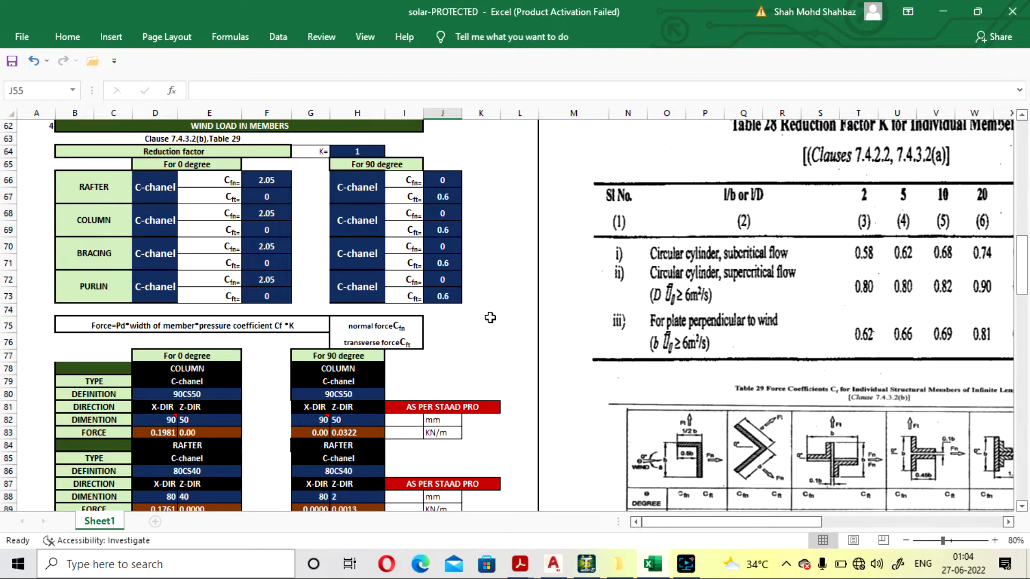
scroll(490, 317, down, 2)
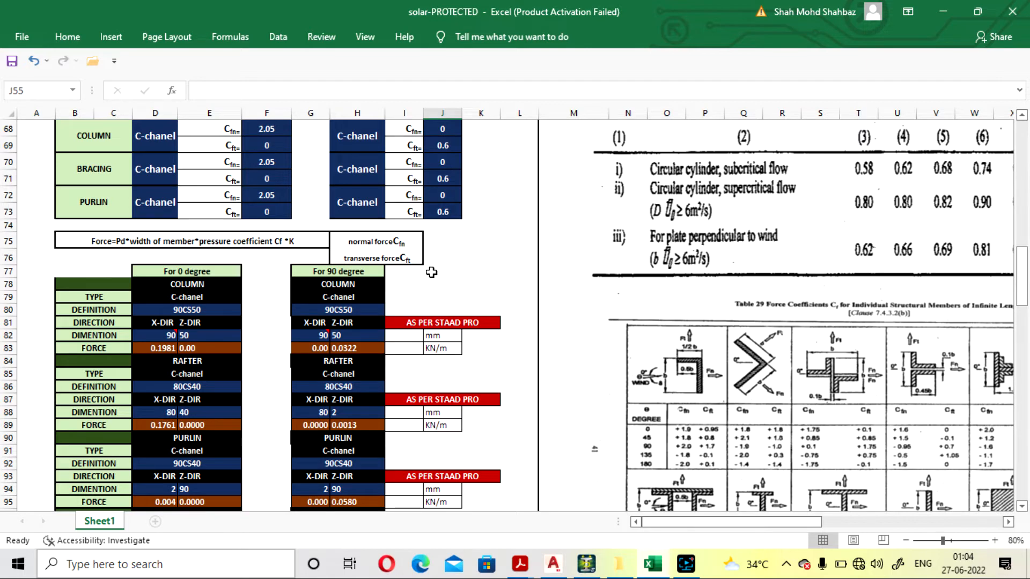
click(589, 568)
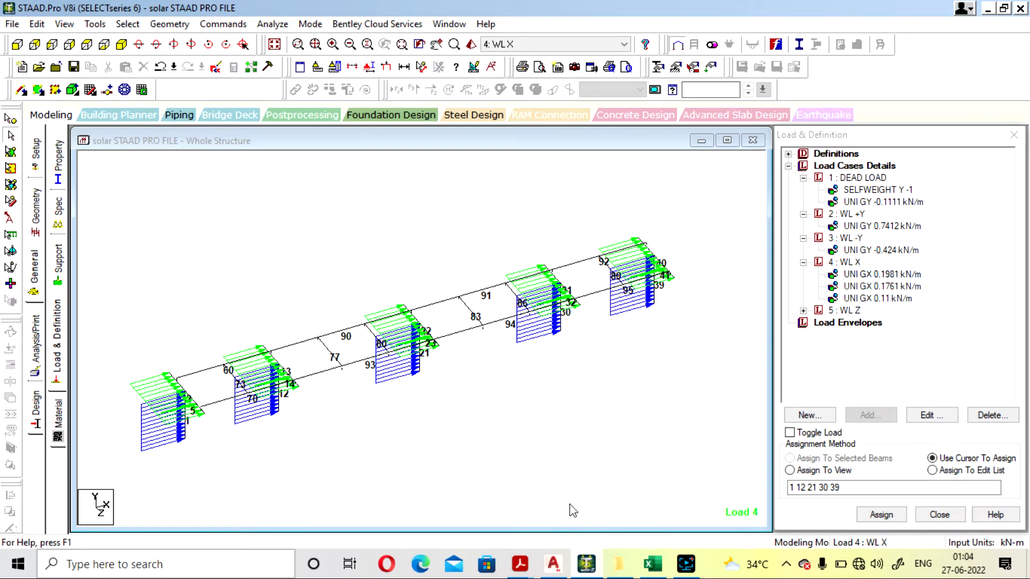
mouse_move(593, 567)
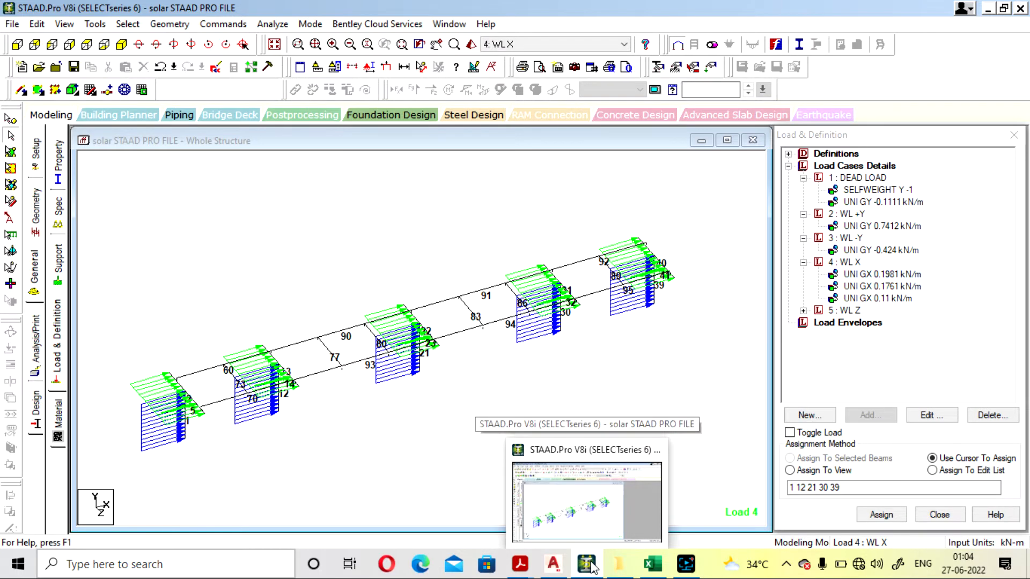
click(652, 564)
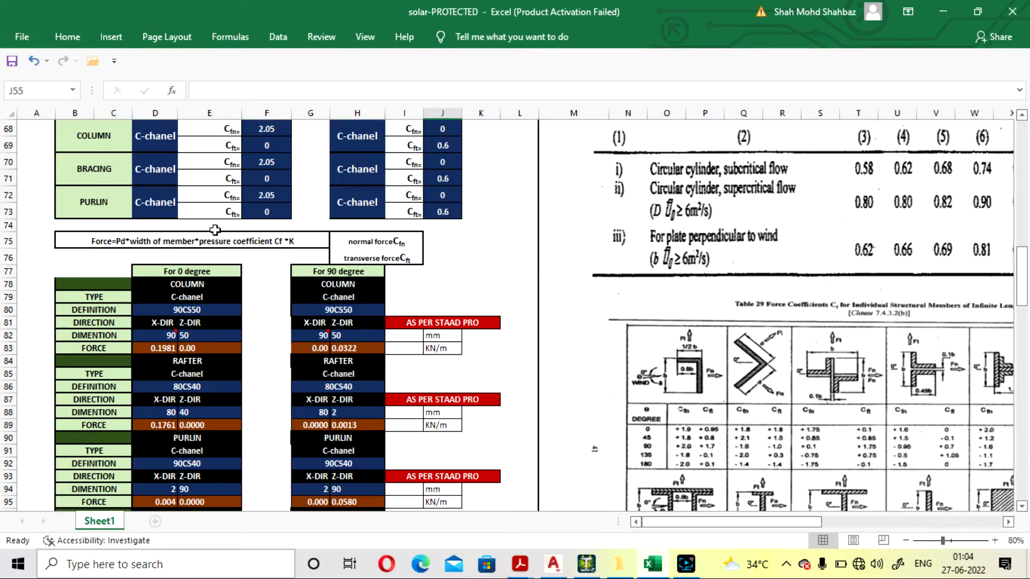
- Examine the Table 28 reduction factors beside the K value in the wind load in members section
scroll(210, 229, up, 4)
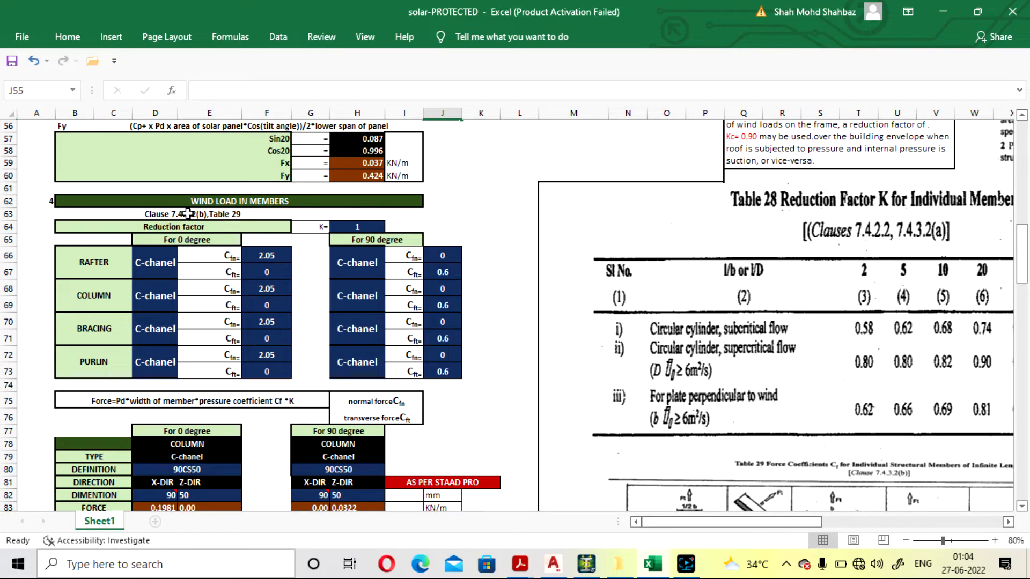
drag(805, 523, 865, 524)
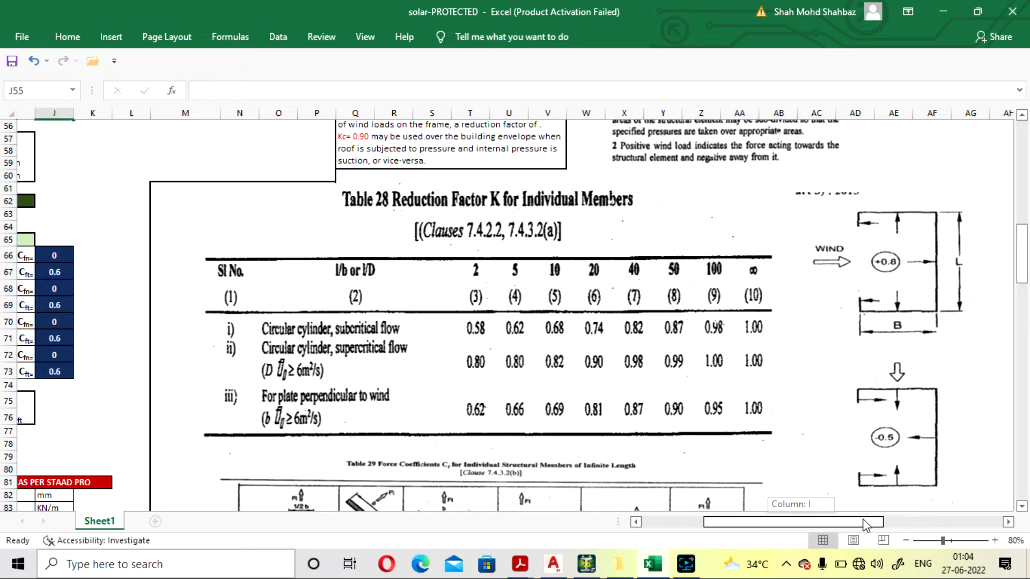
drag(866, 523, 804, 522)
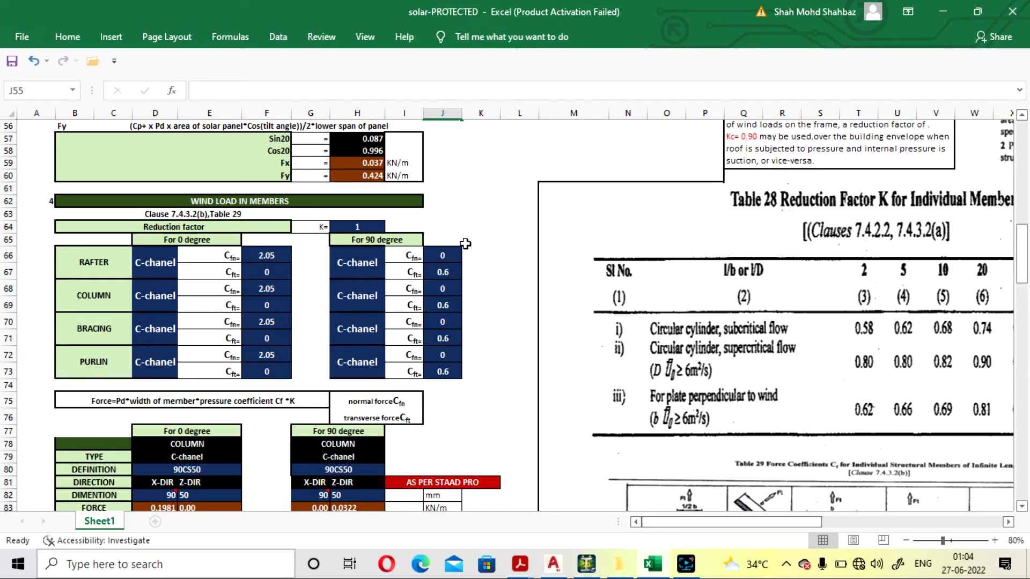
click(470, 226)
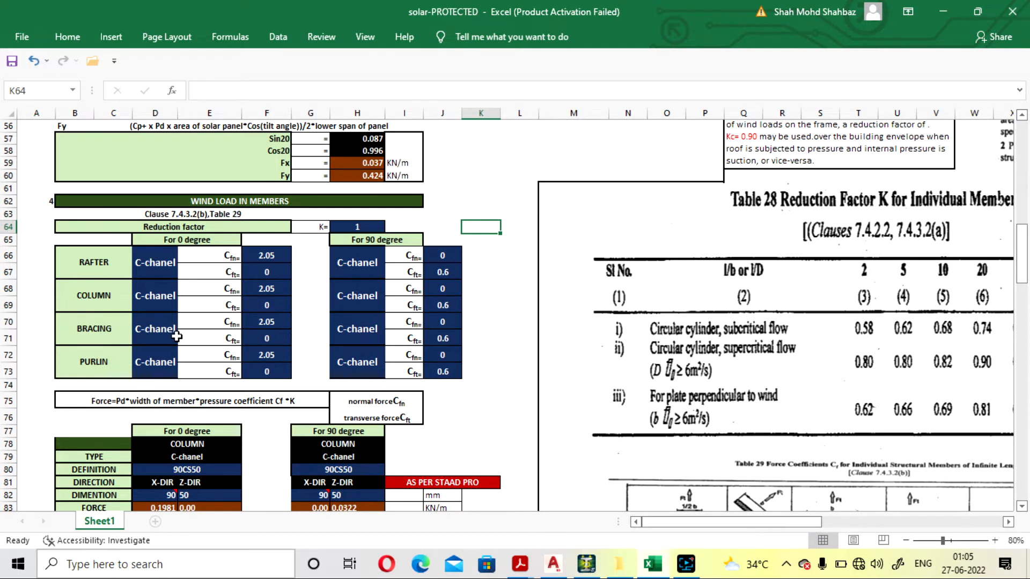
- Examine the Table 29 force coefficients for individual structural members with the sheet enlarged to 90%
scroll(519, 376, down, 3)
scroll(549, 377, up, 2)
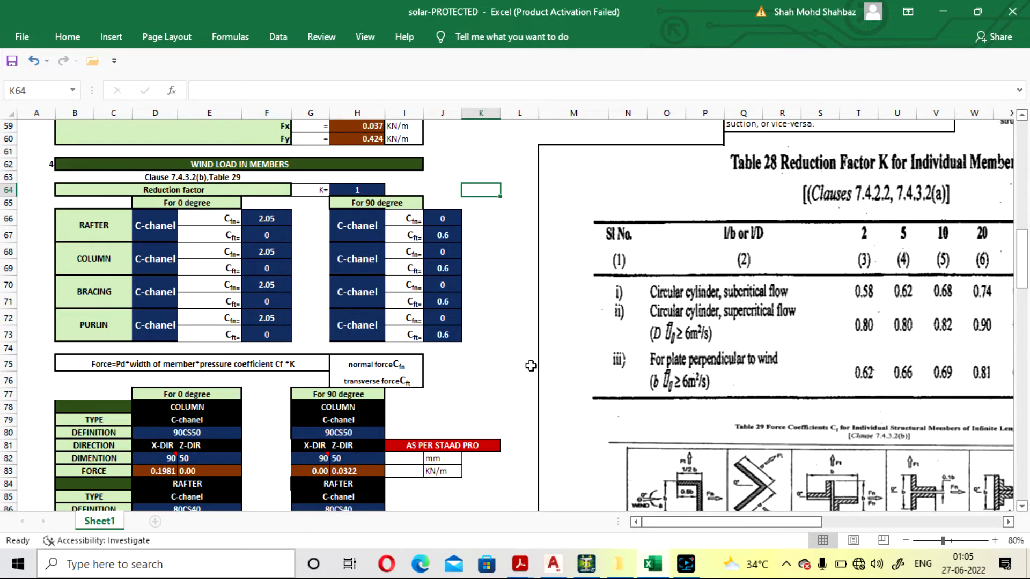
scroll(787, 366, down, 5)
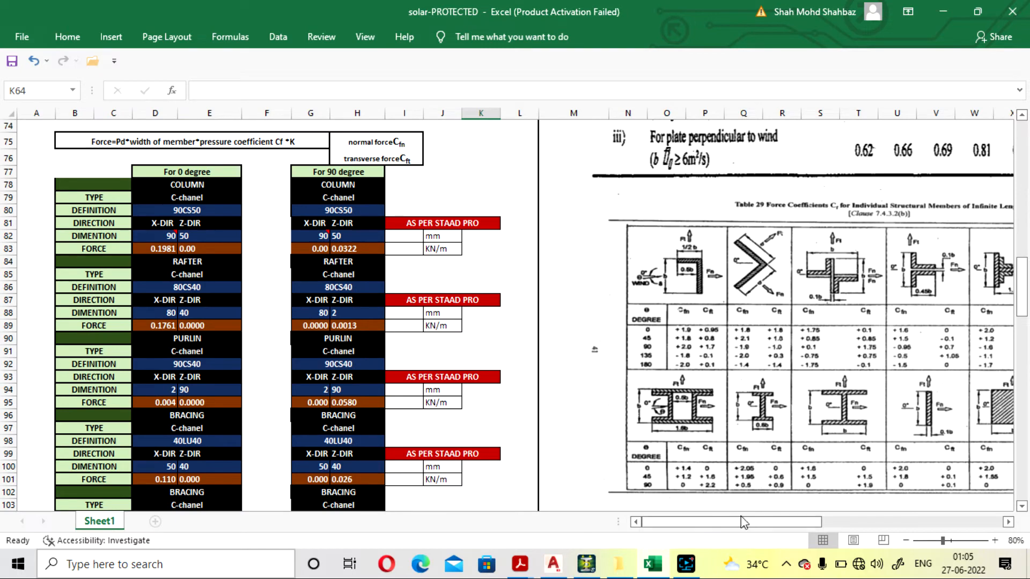
drag(750, 527, 786, 527)
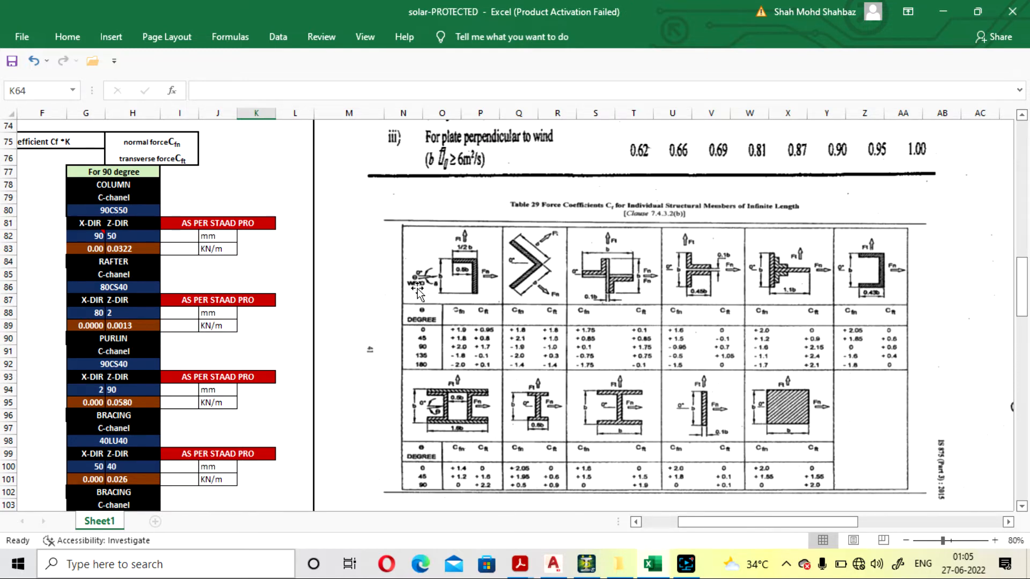
click(995, 540)
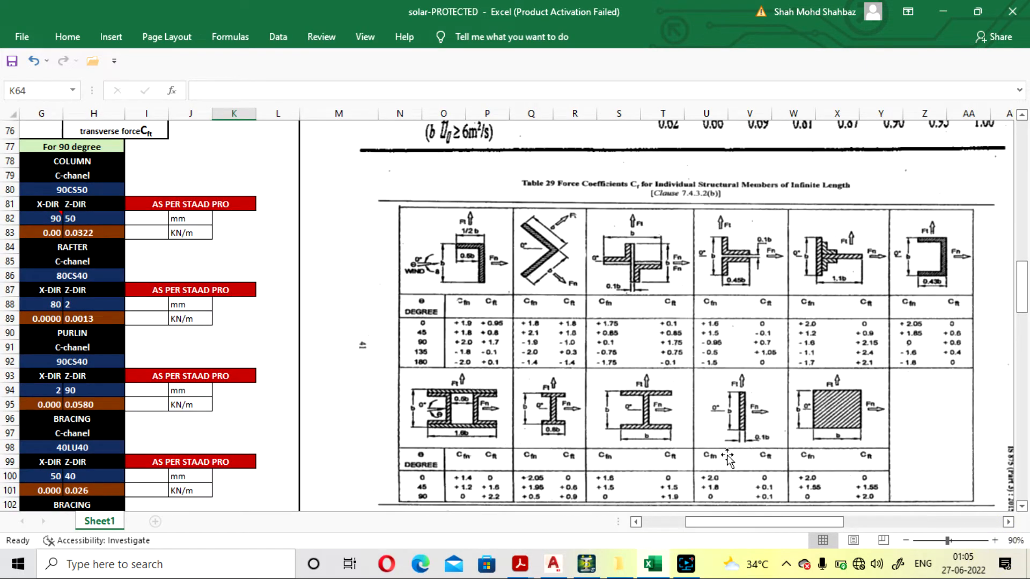
click(686, 564)
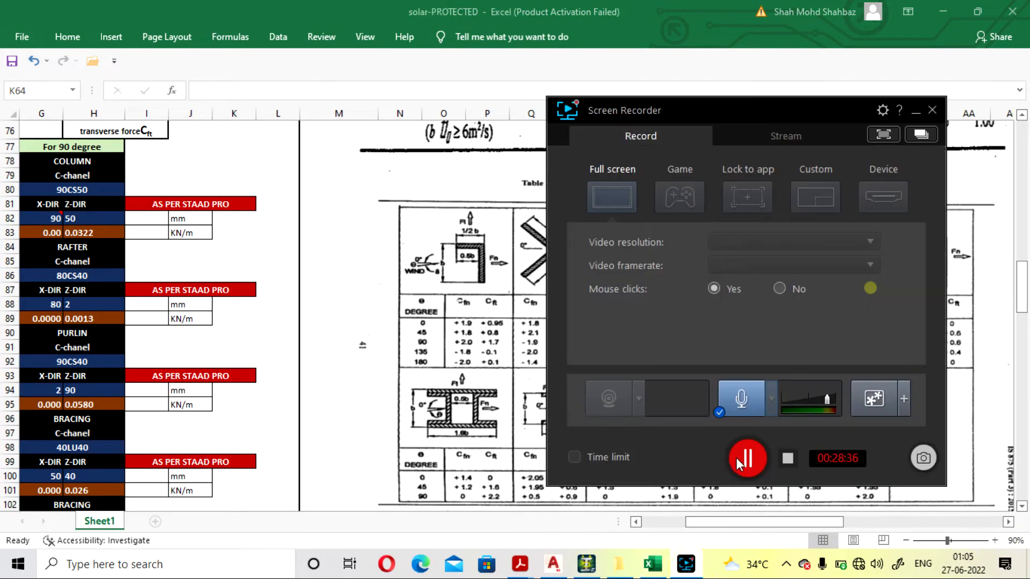
click(738, 456)
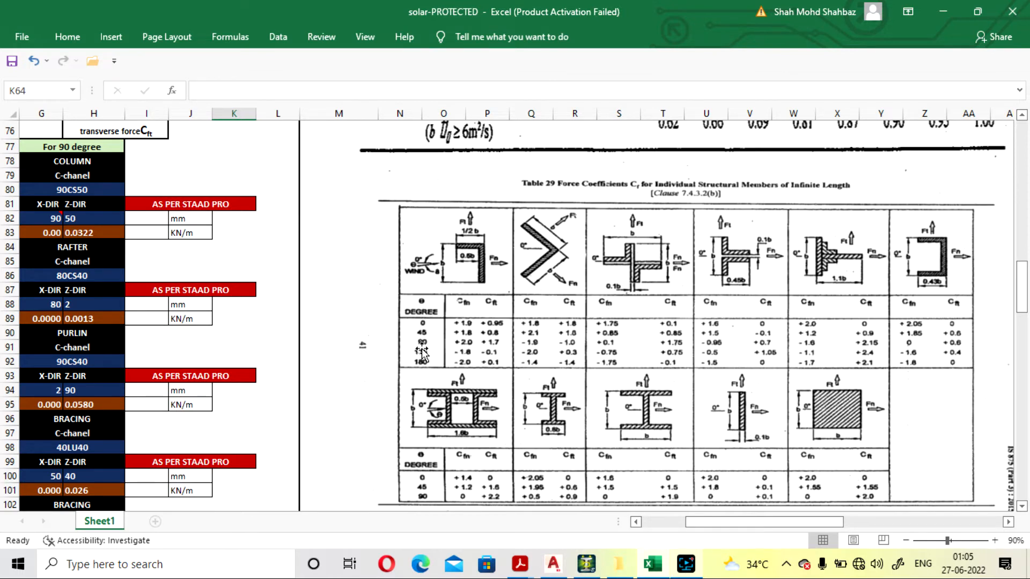
- Compare the channel section's Table 29 coefficients with the worksheet's Cfn and Cft entries for 0 and 90 degrees
drag(767, 528, 768, 529)
drag(827, 522, 724, 528)
scroll(647, 366, up, 4)
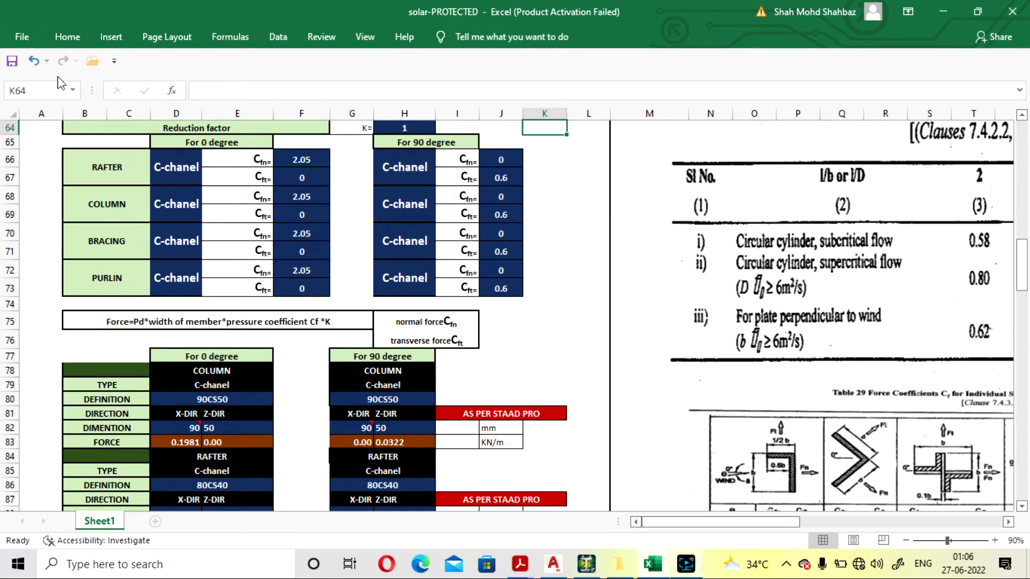
click(687, 523)
click(723, 523)
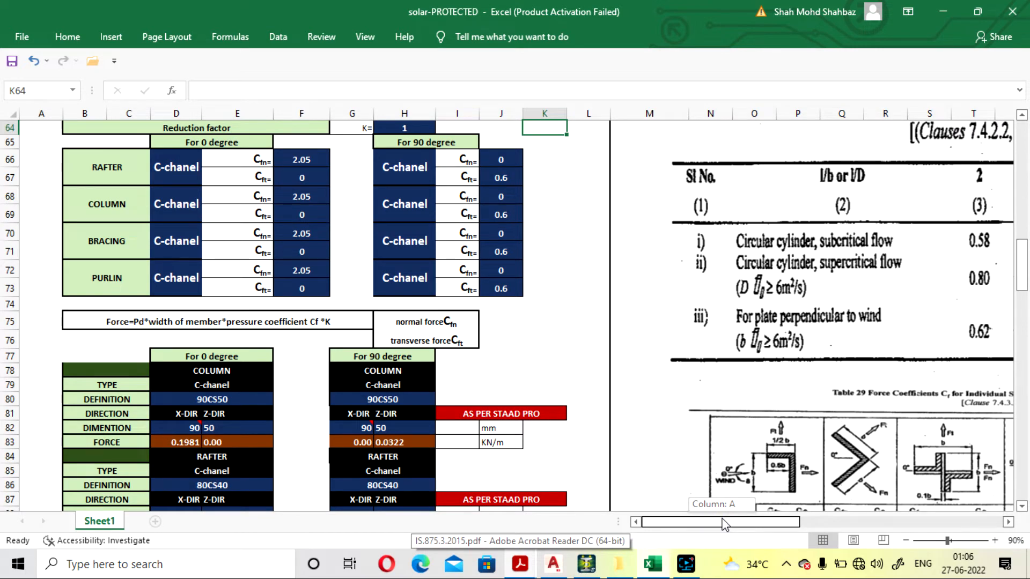
drag(724, 522, 777, 524)
scroll(809, 420, down, 2)
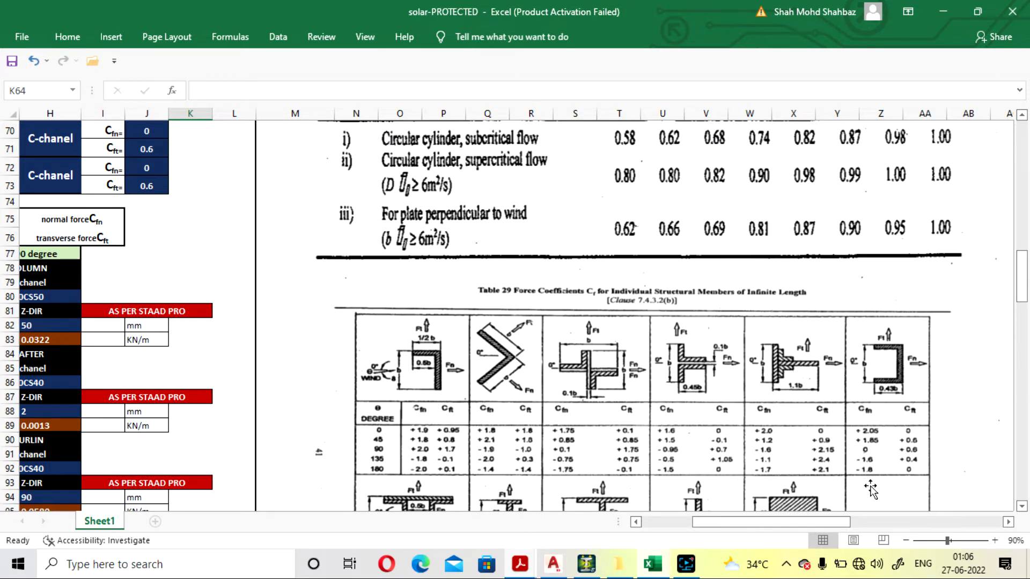
drag(807, 525, 750, 525)
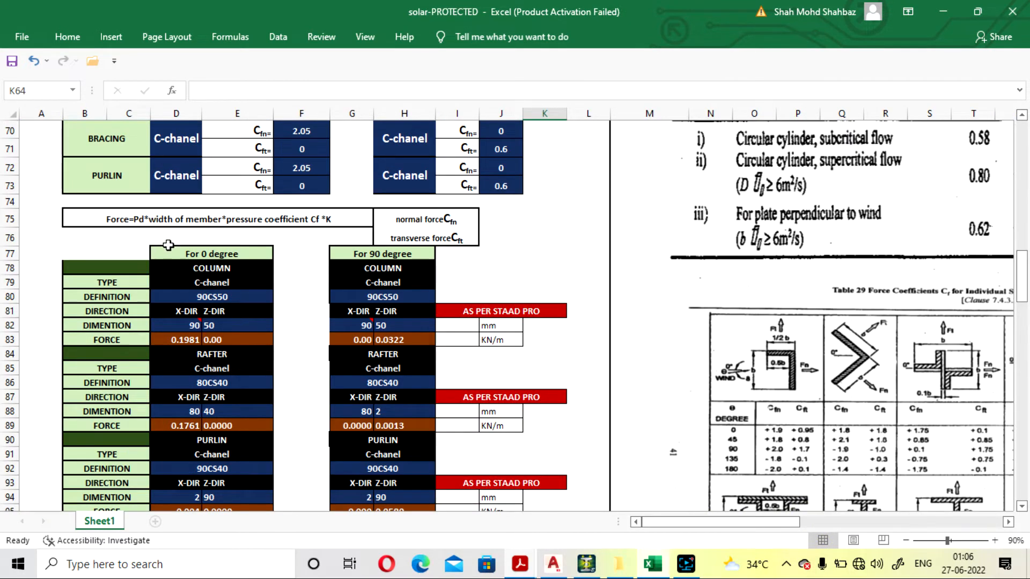
scroll(183, 244, up, 2)
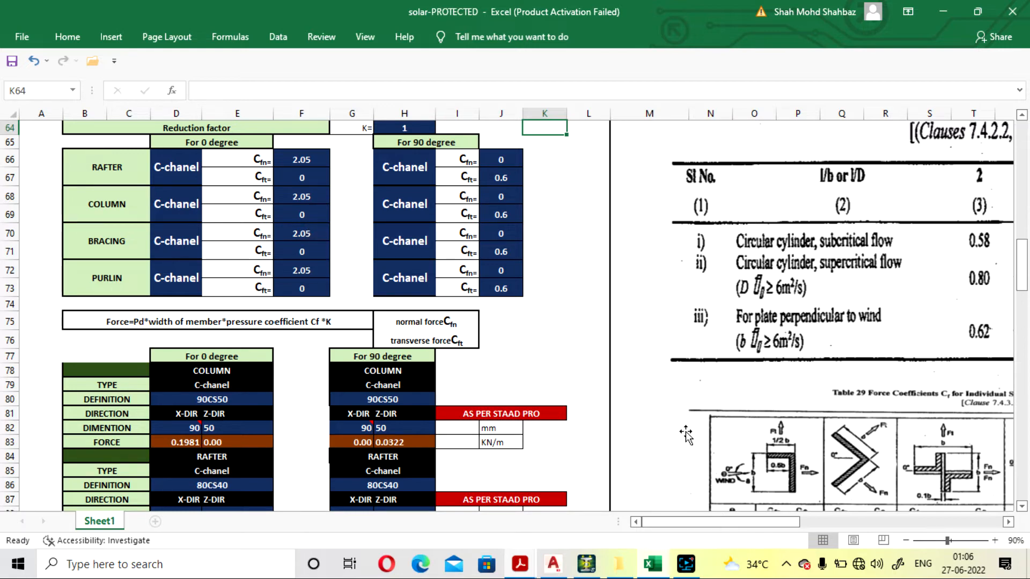
- Review the column, rafter and purlin force calculations alongside the angle section coefficients in Table 29
scroll(753, 437, down, 1)
scroll(799, 438, up, 1)
scroll(799, 438, down, 3)
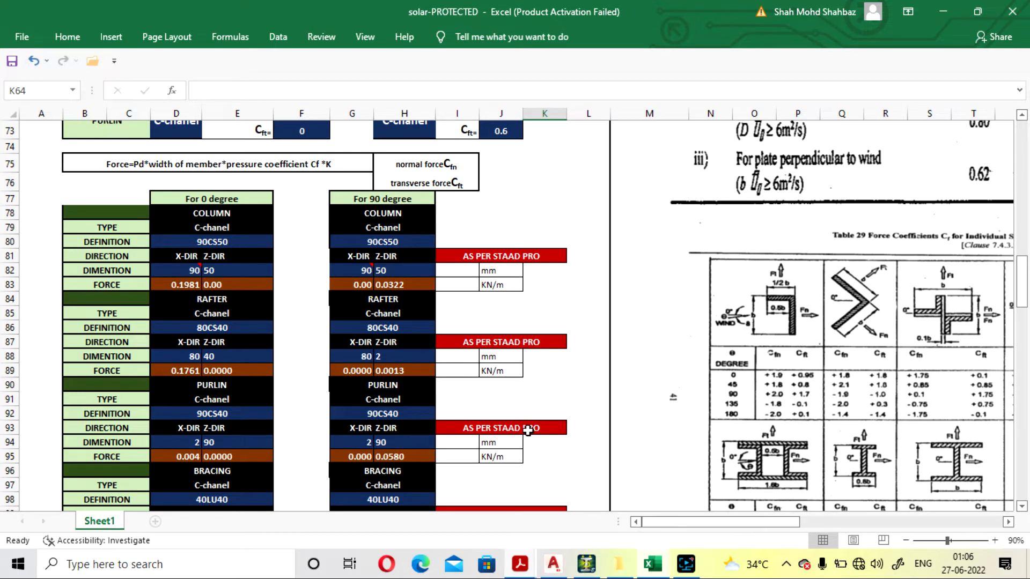
scroll(528, 429, up, 4)
scroll(465, 194, down, 3)
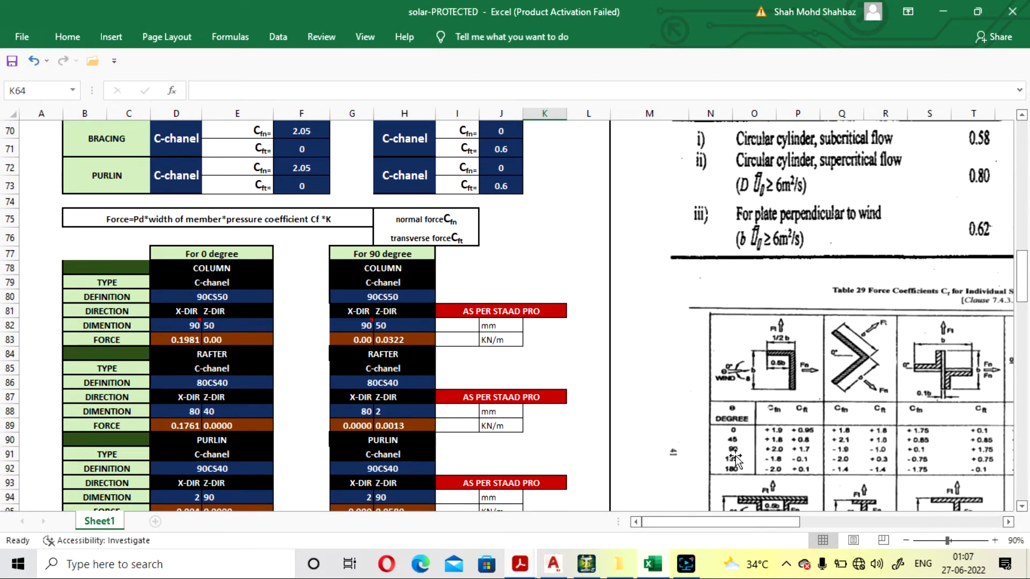
drag(771, 523, 721, 522)
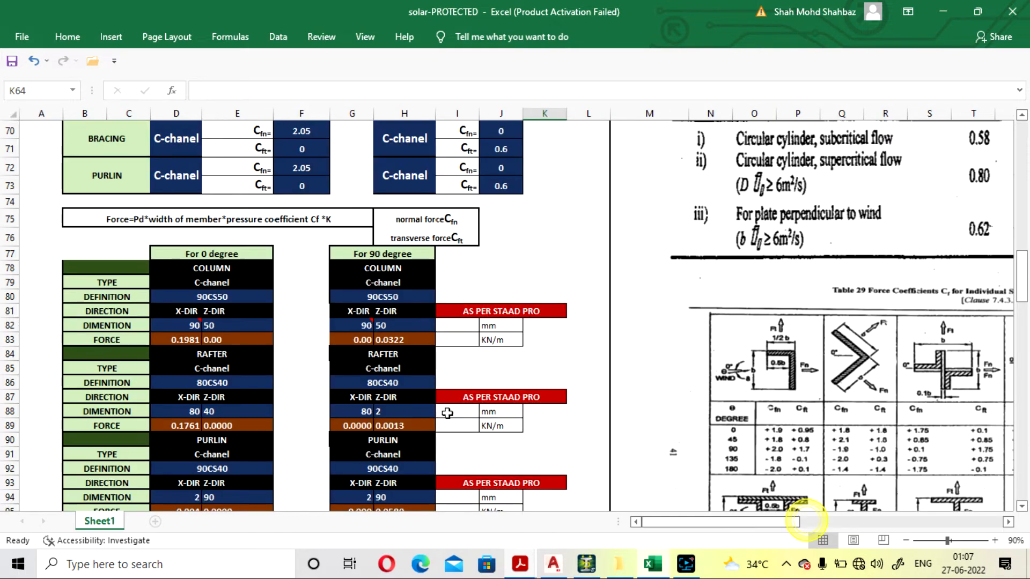
- Set the rafter's section type for the 90-degree wind case to L SECTION
scroll(522, 356, up, 5)
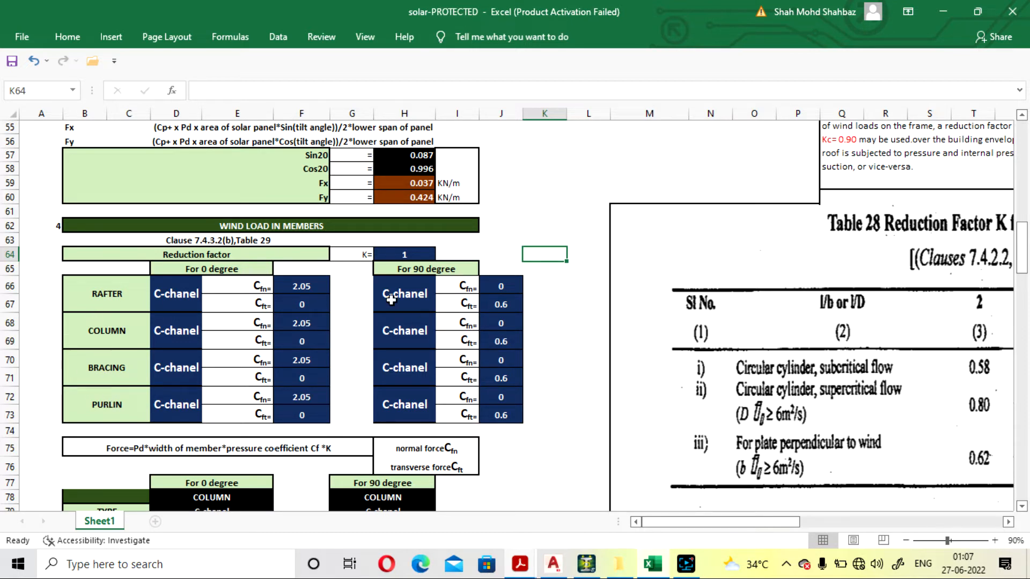
click(409, 294)
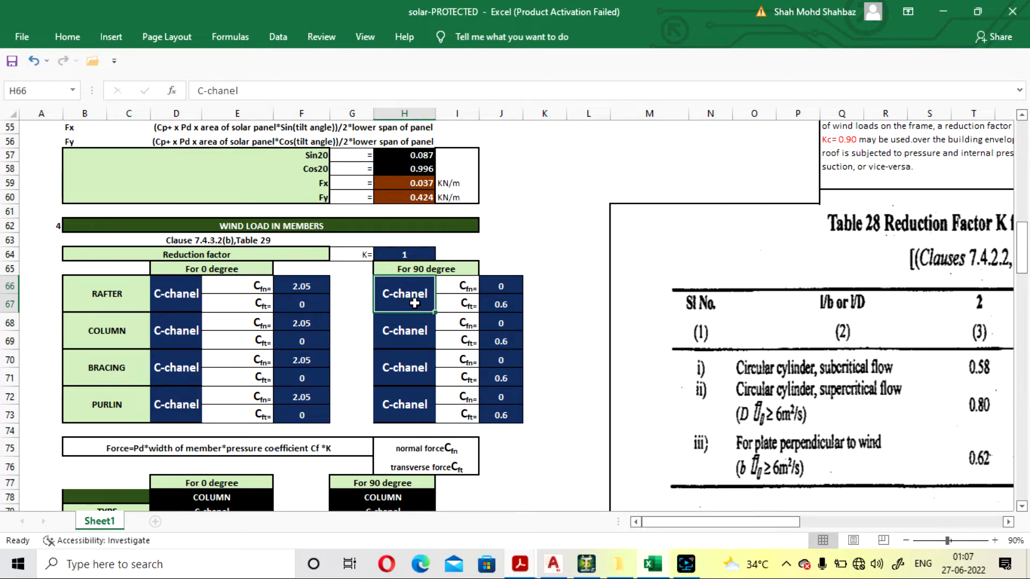
text(L)
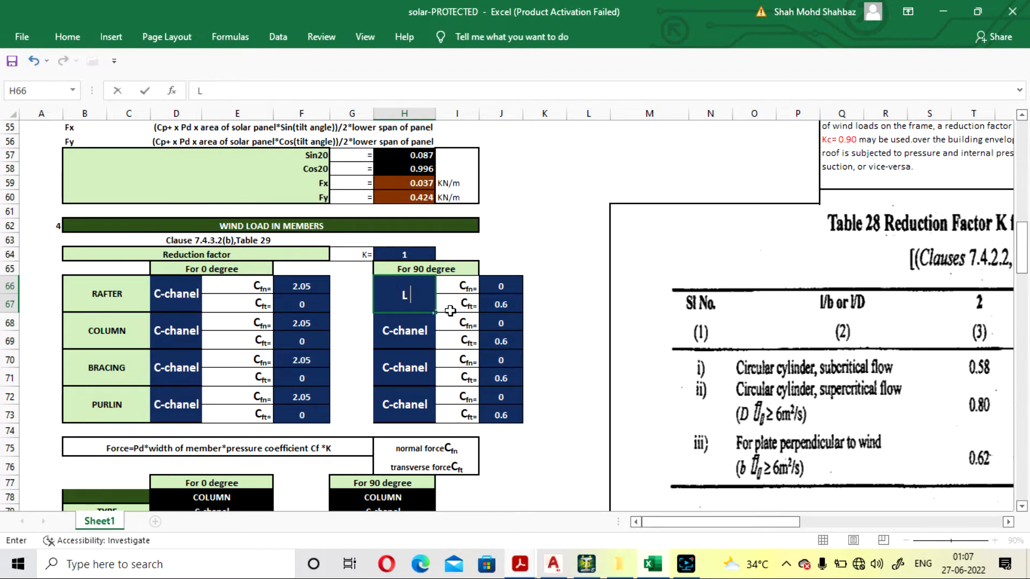
text( SECTION)
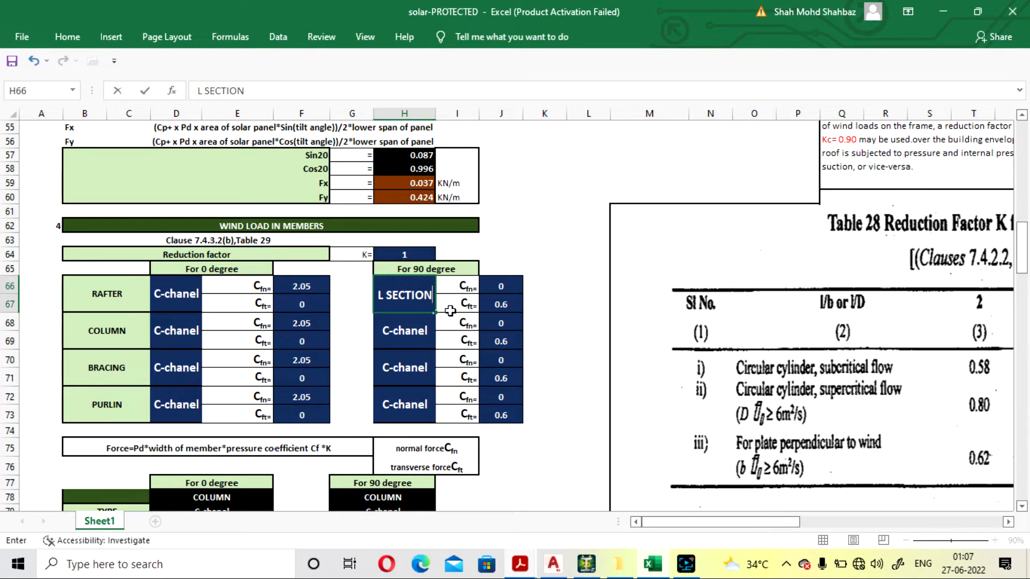
key(Return)
- Look up the angle section coefficients in Table 29 and check the rafter's 90-degree Cfn and Cft cells
scroll(700, 390, down, 6)
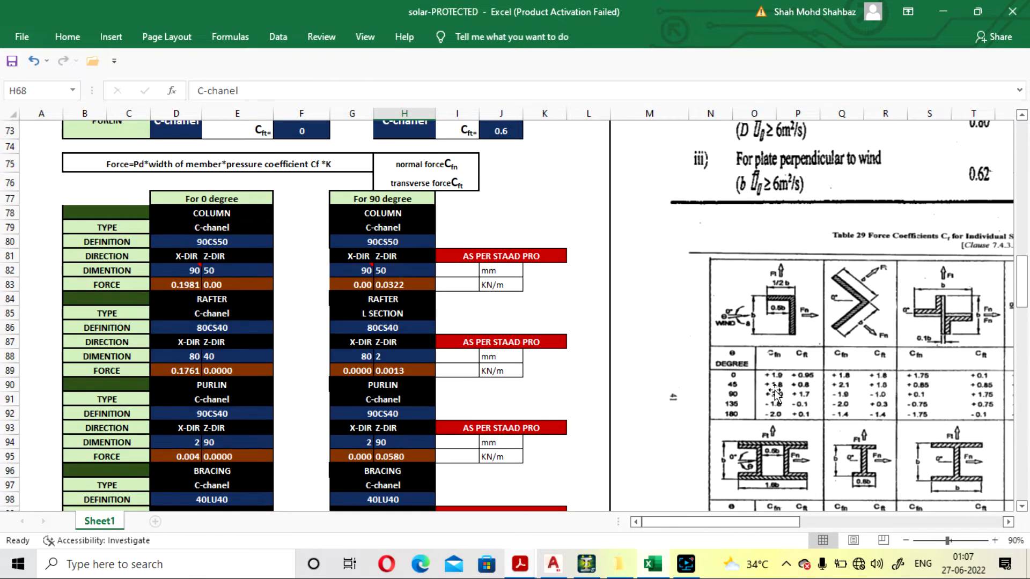
scroll(745, 424, up, 3)
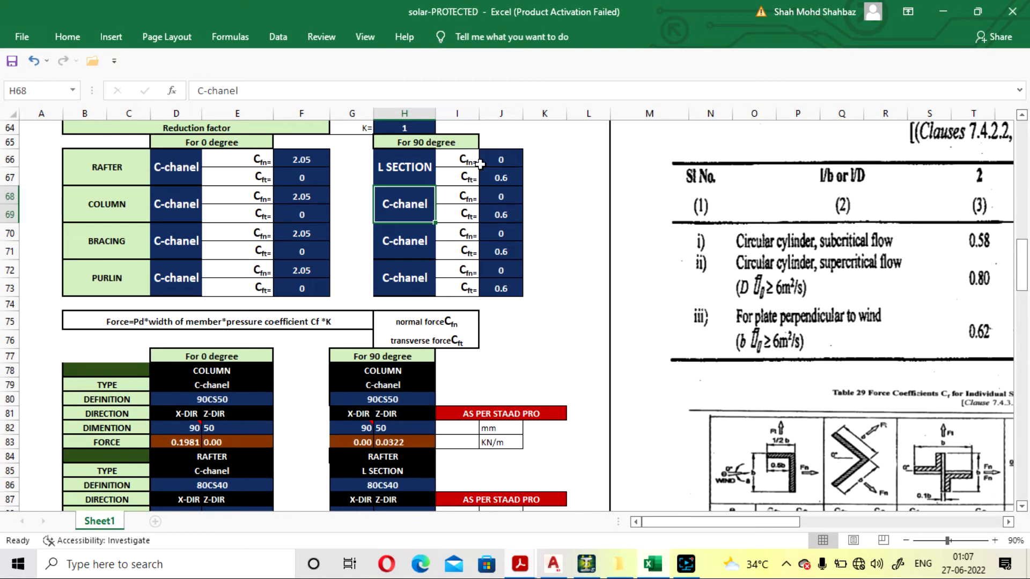
scroll(852, 418, down, 2)
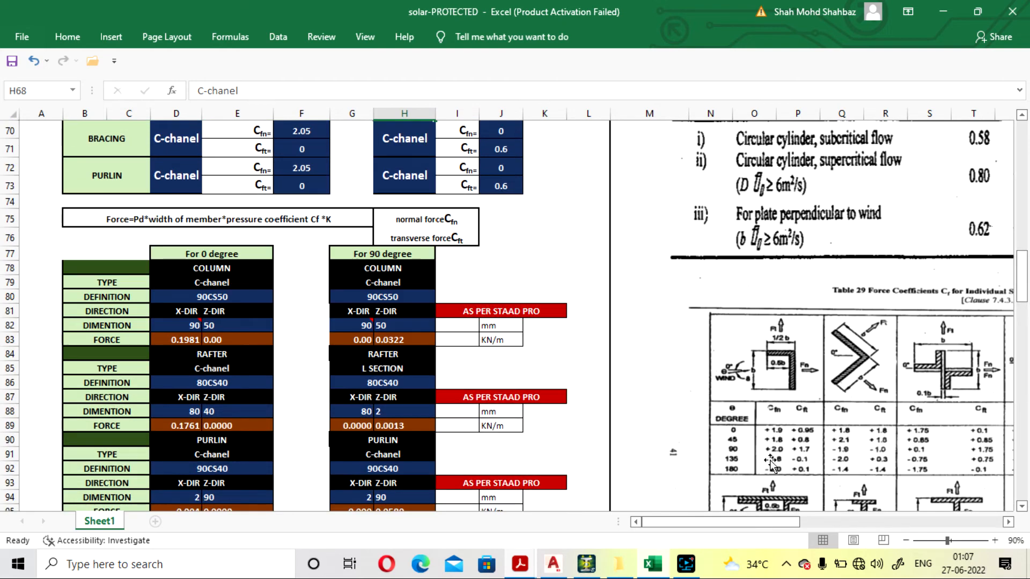
scroll(801, 462, up, 2)
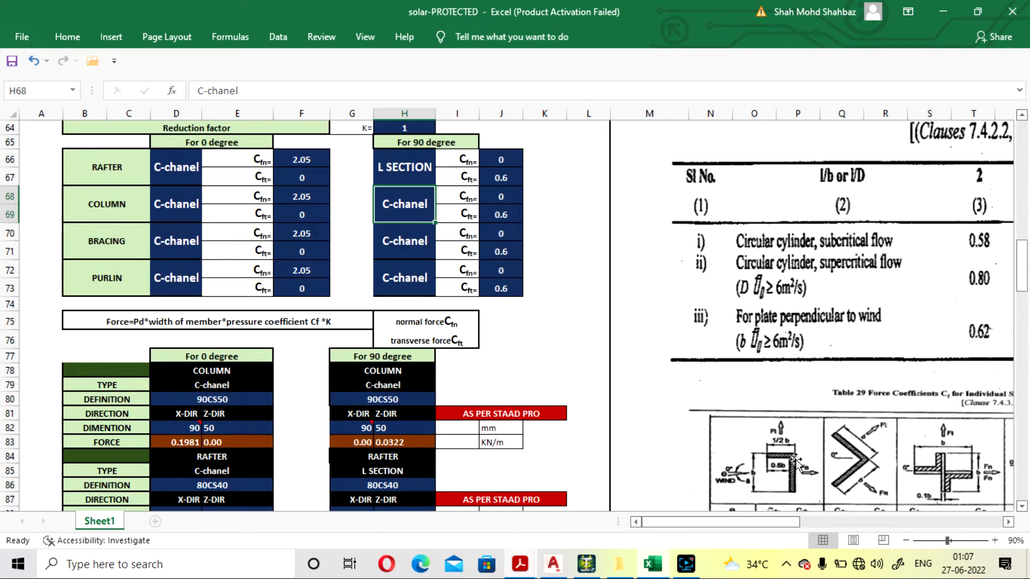
click(503, 160)
click(508, 177)
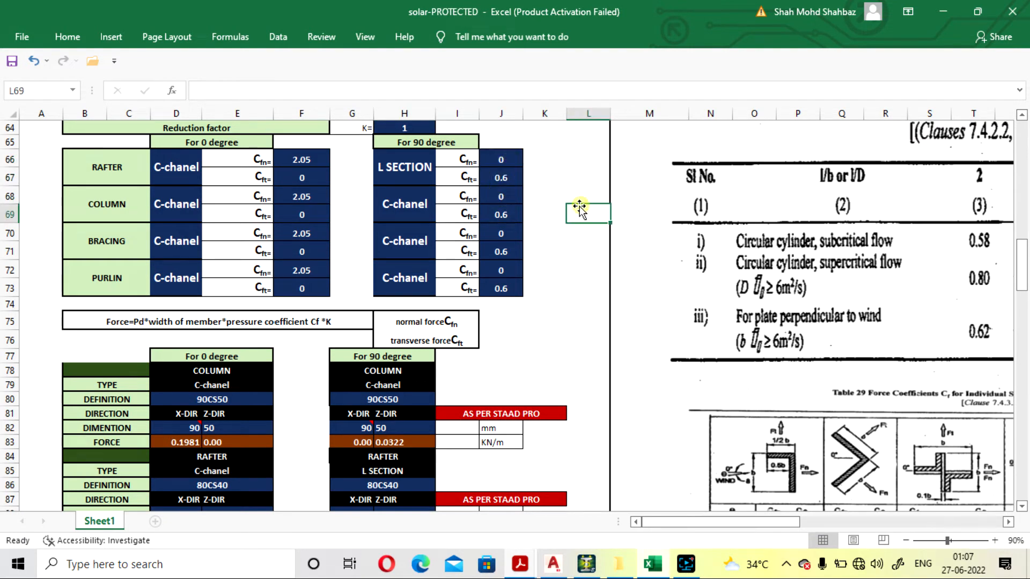
- Undo the last section type change on the rafter's 90-degree wind case and recheck the coefficient and member force tables
key(ctrl+z)
click(591, 222)
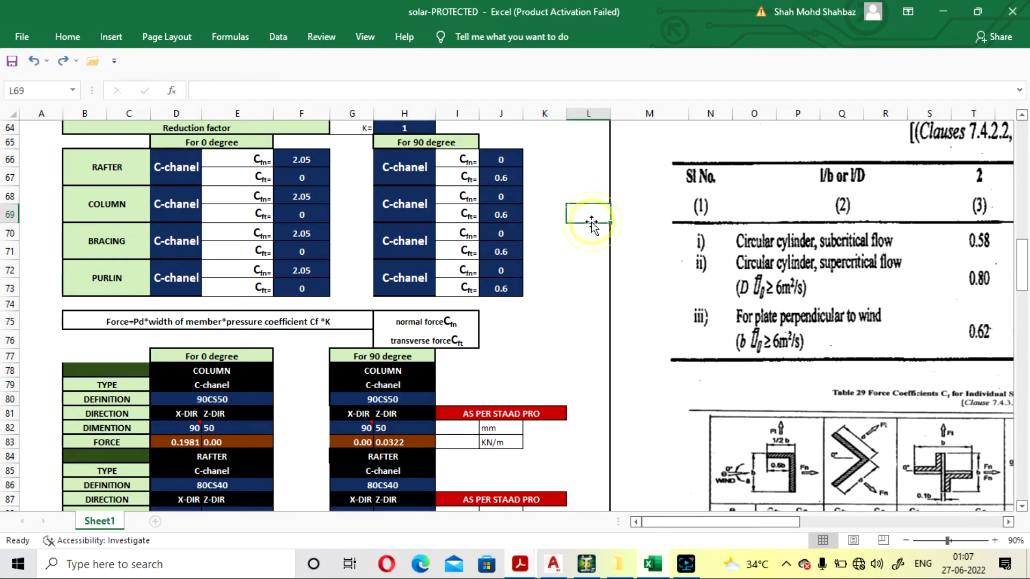
scroll(594, 327, down, 3)
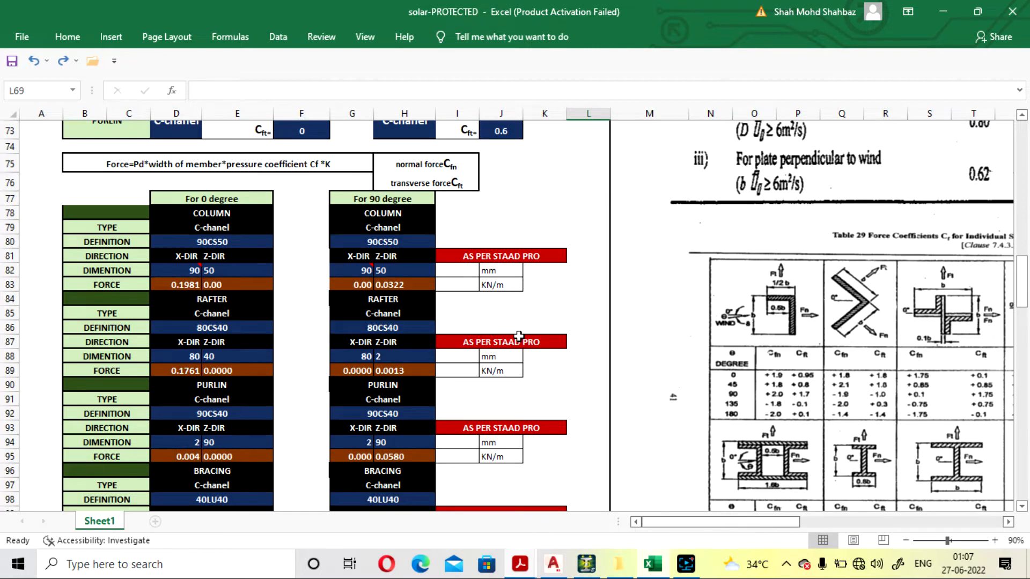
scroll(518, 300, up, 3)
scroll(519, 300, up, 1)
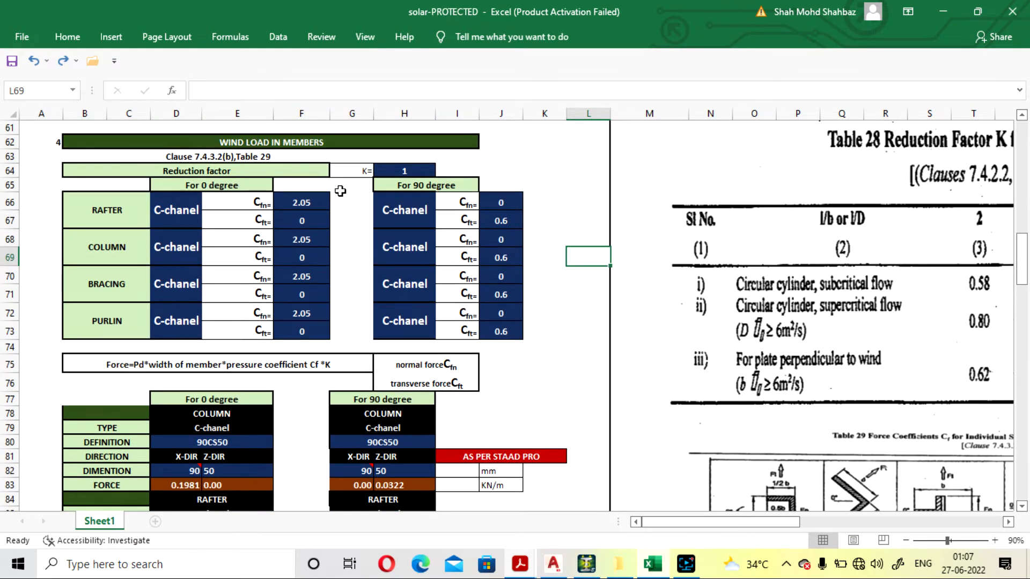
- Look up the individual member reduction factors K in Table 28 and return to the member coefficient table
drag(722, 522, 782, 529)
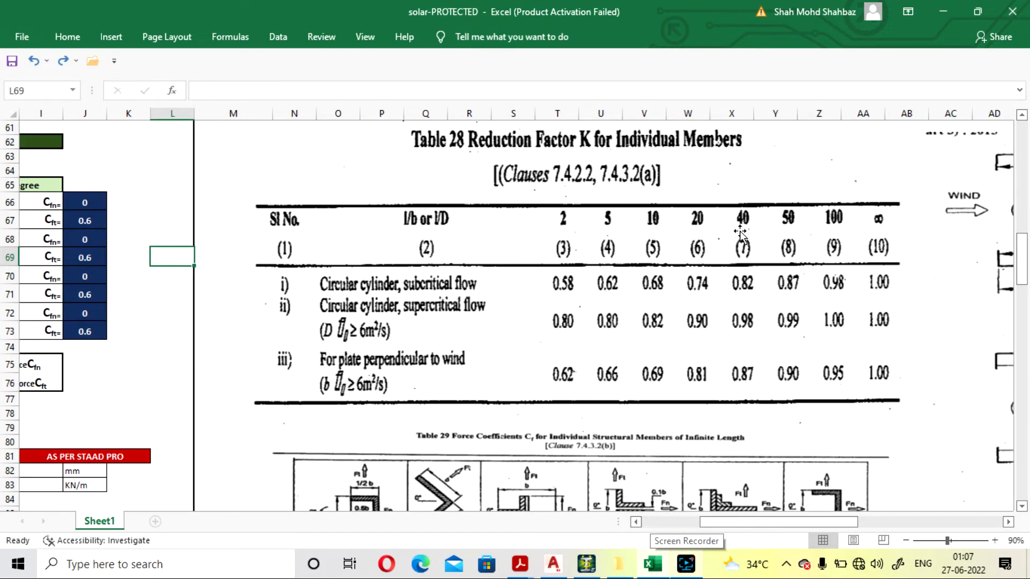
drag(800, 521, 471, 497)
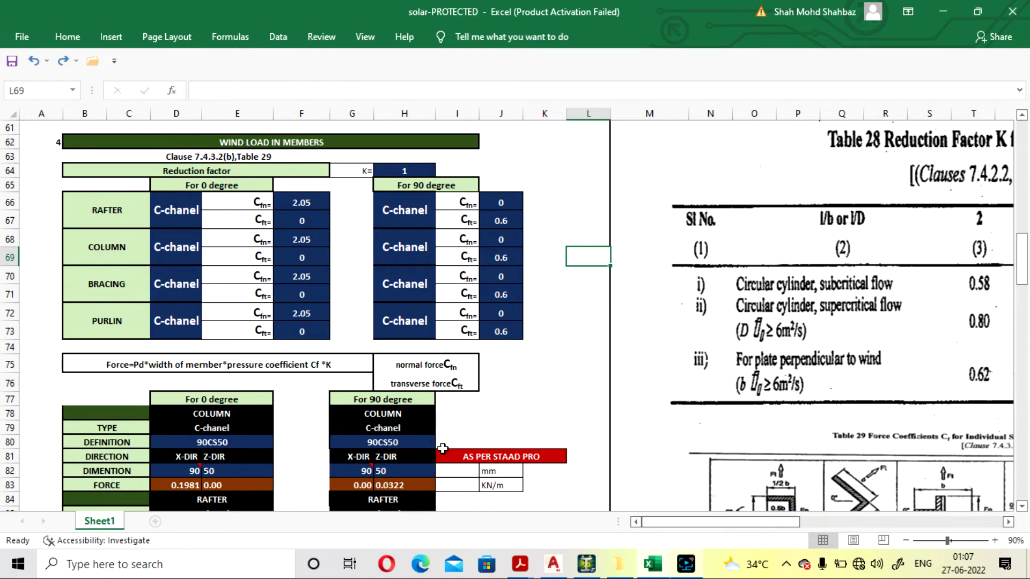
click(561, 313)
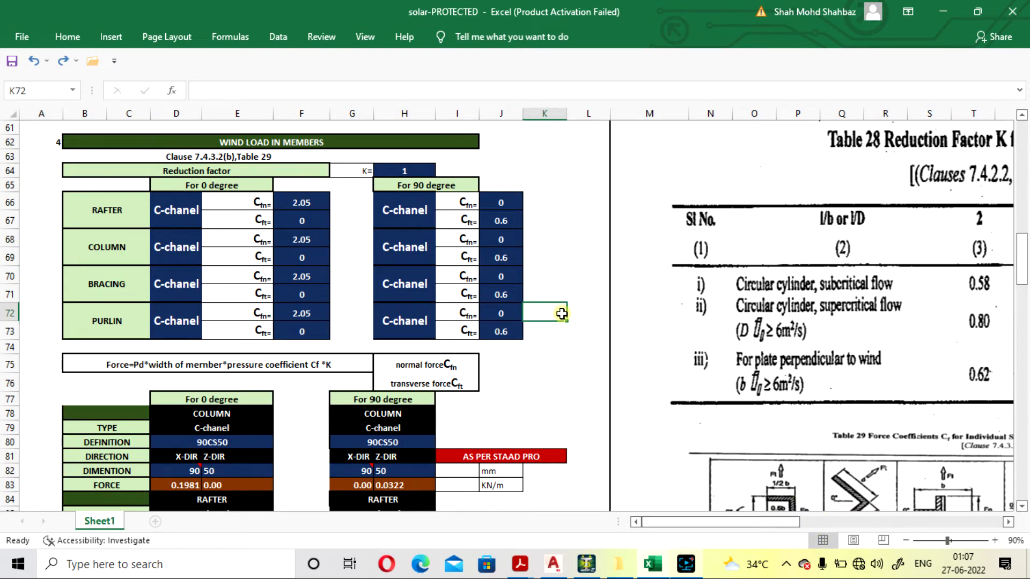
click(552, 202)
- Review the member force formula and the 0 and 90 degree column and rafter force tables below it
scroll(567, 273, down, 1)
scroll(567, 273, down, 4)
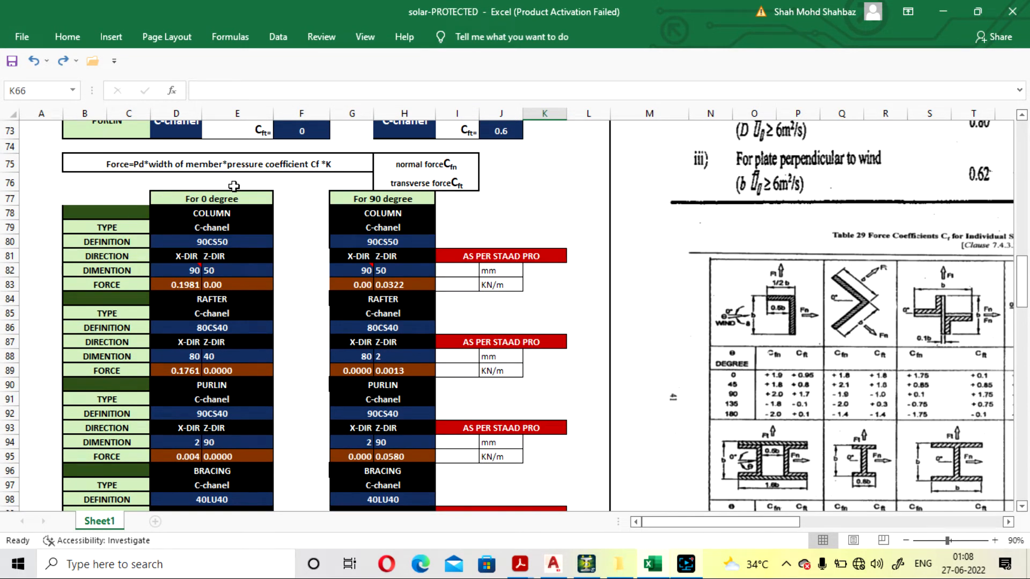
scroll(239, 254, up, 1)
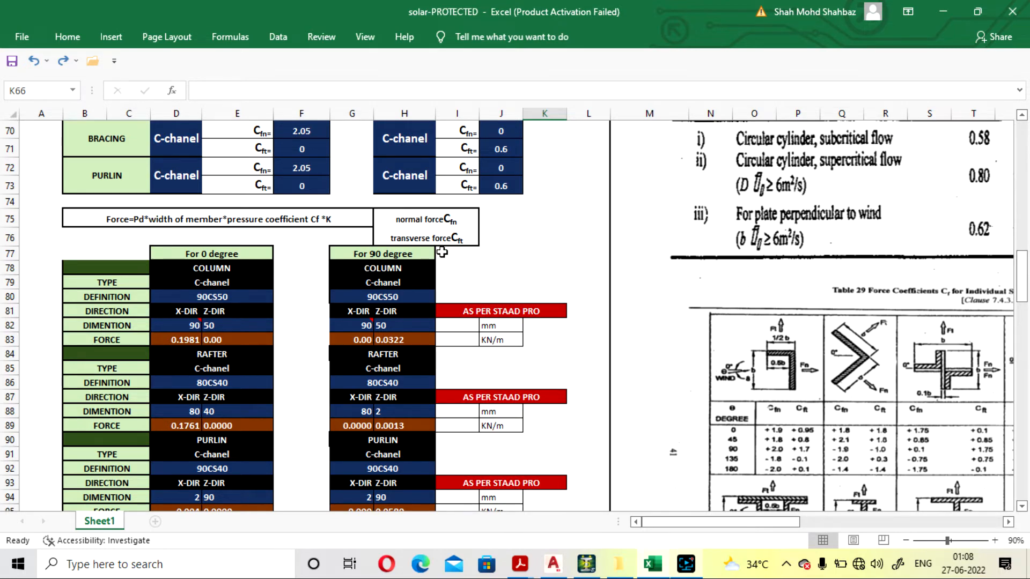
click(533, 271)
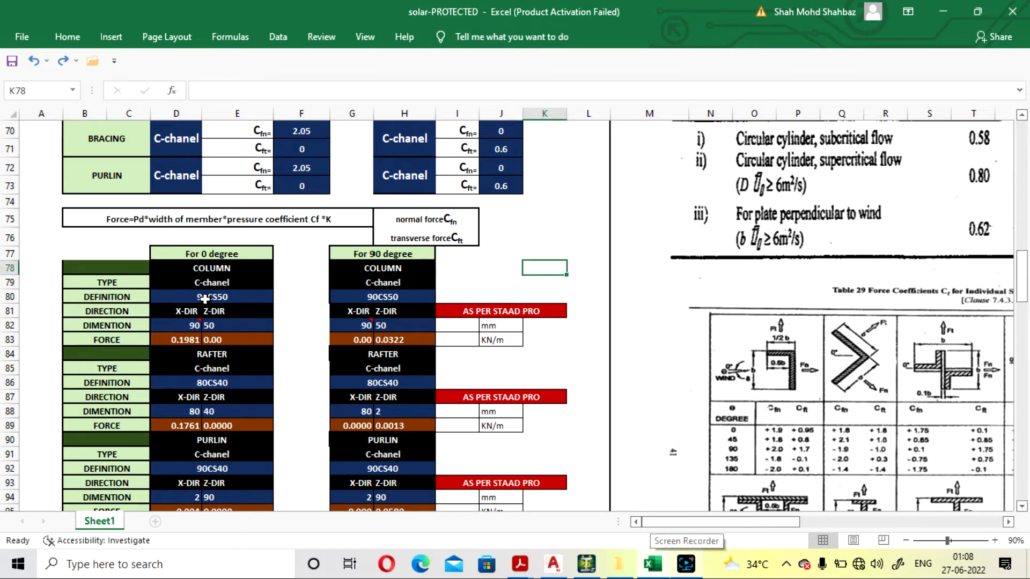
scroll(204, 293, down, 1)
scroll(201, 284, up, 1)
click(1006, 70)
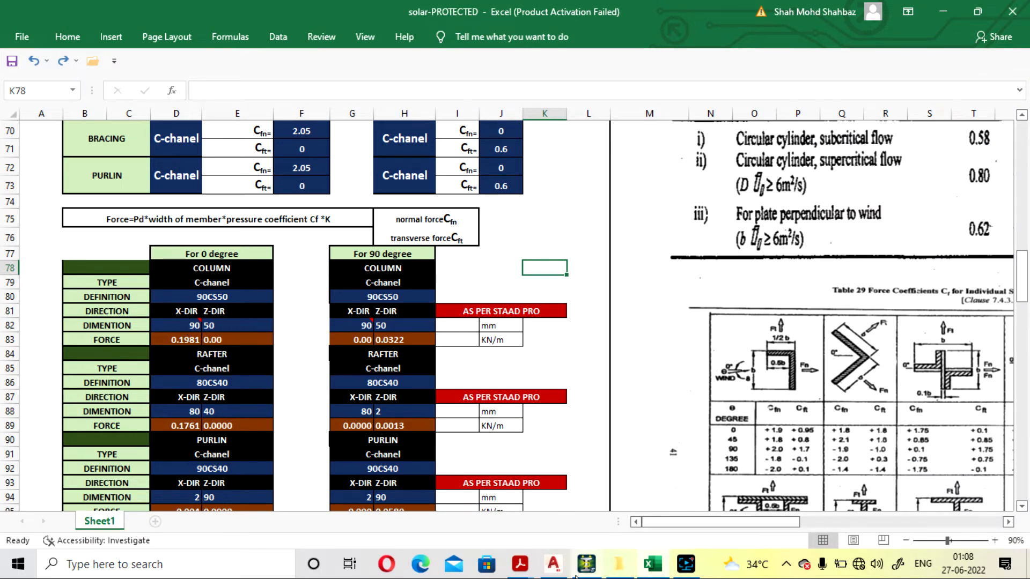
- Check the column's X and Z direction dimension cells for the 0-degree wind case
mouse_move(172, 323)
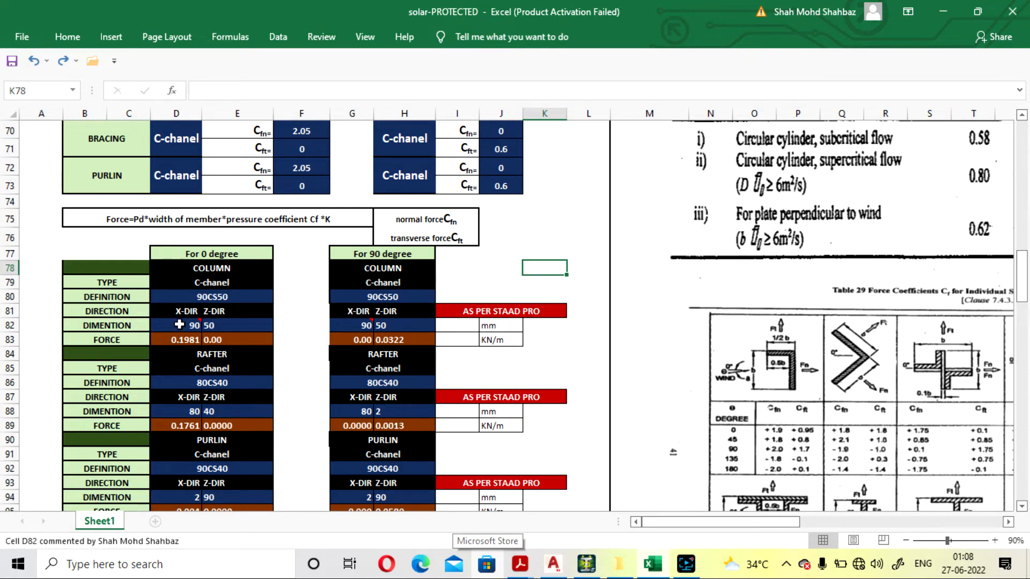
click(175, 323)
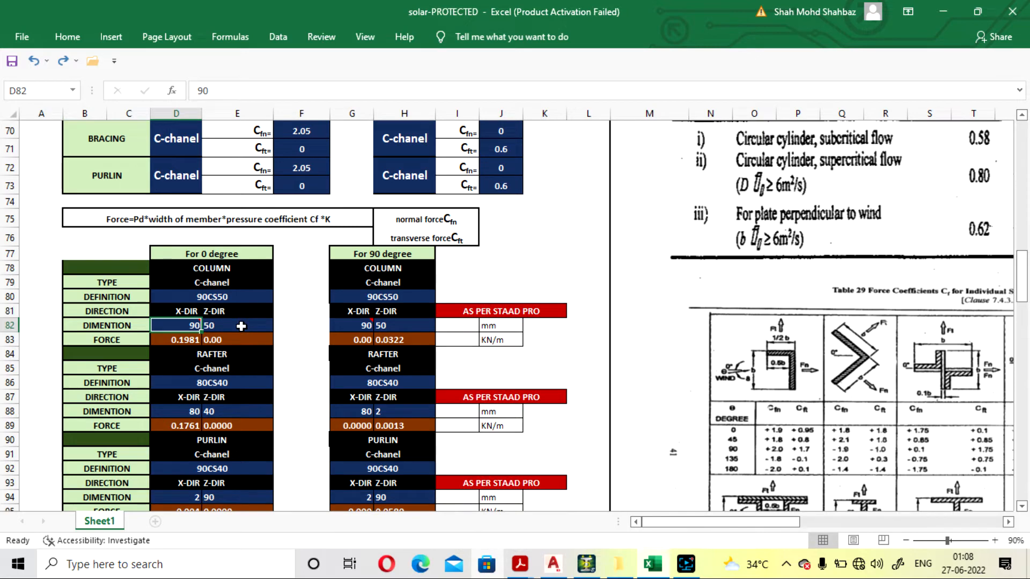
click(240, 326)
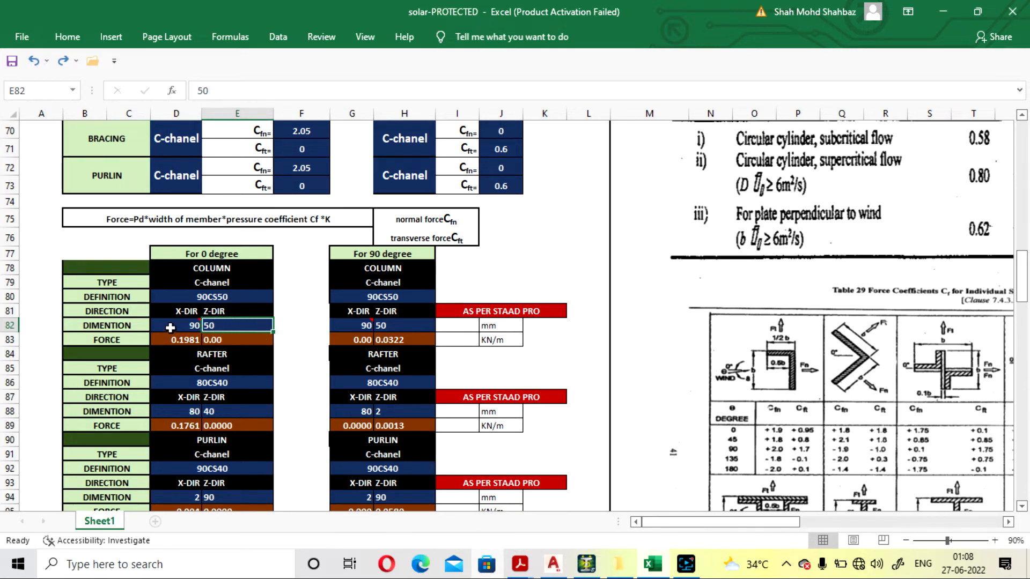
click(170, 328)
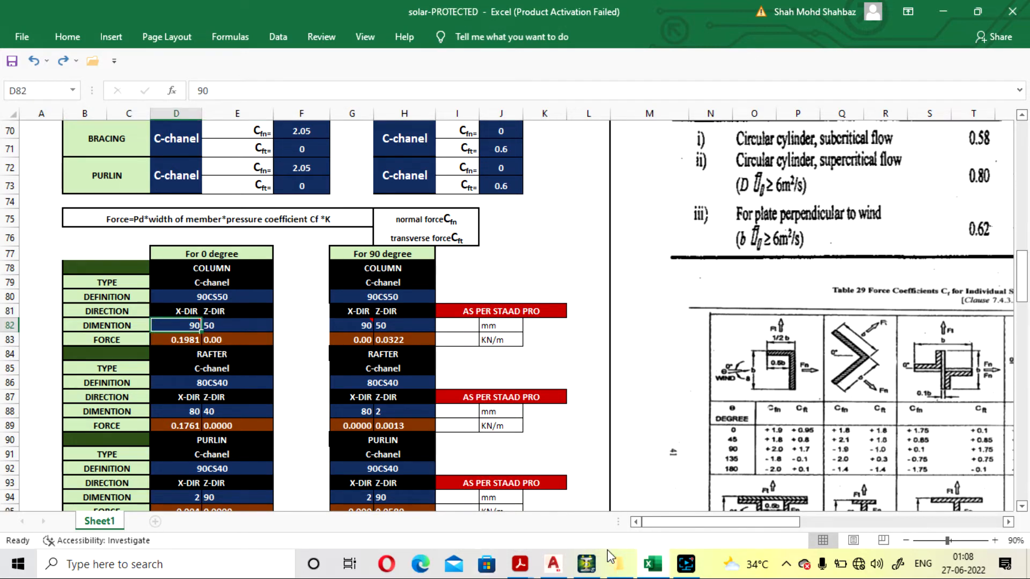
- Switch to STAAD.Pro and inspect column beam 1's section geometry and its orientation in a 3D rendered view
click(585, 566)
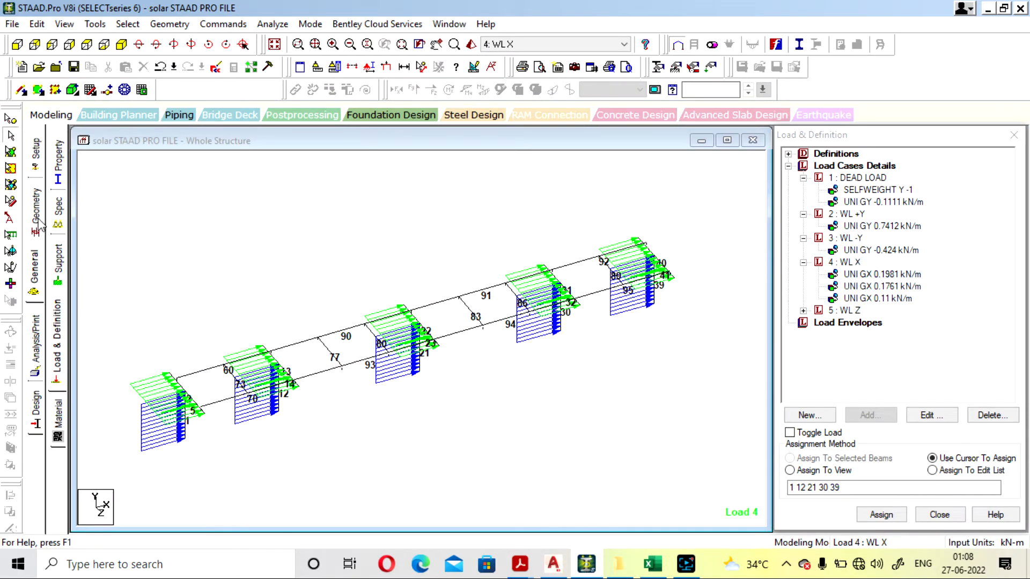
double_click(189, 424)
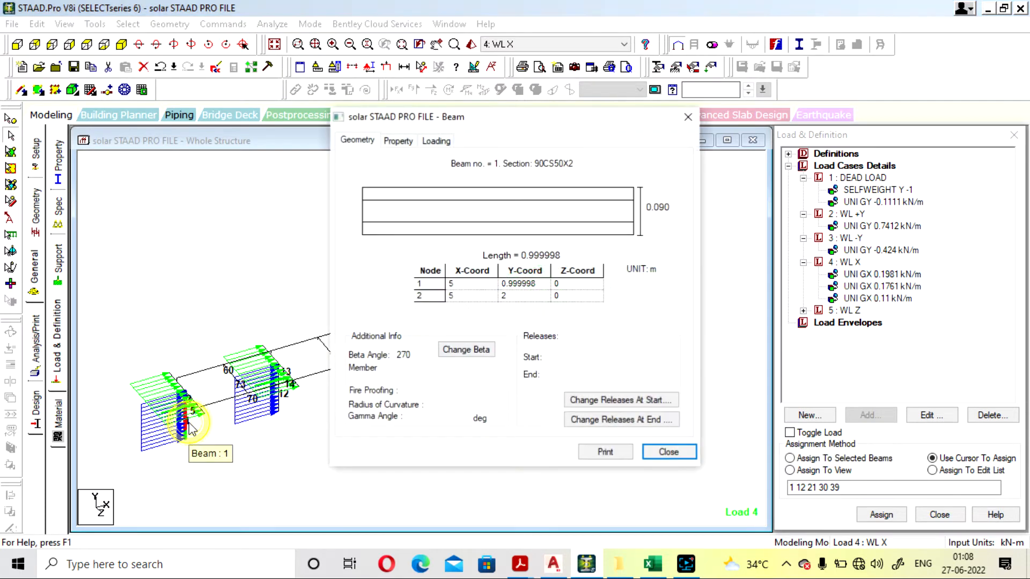
click(688, 116)
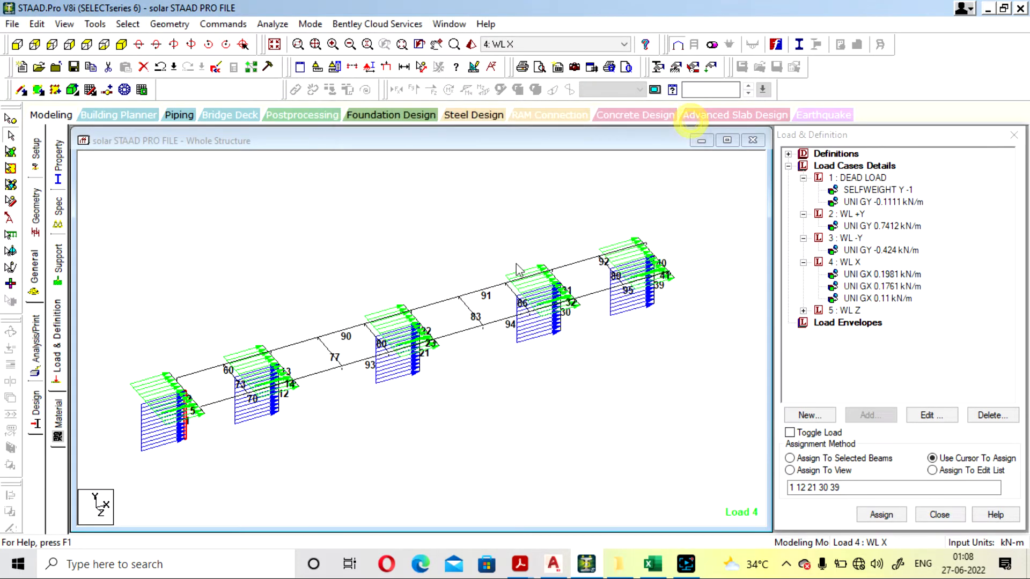
click(471, 44)
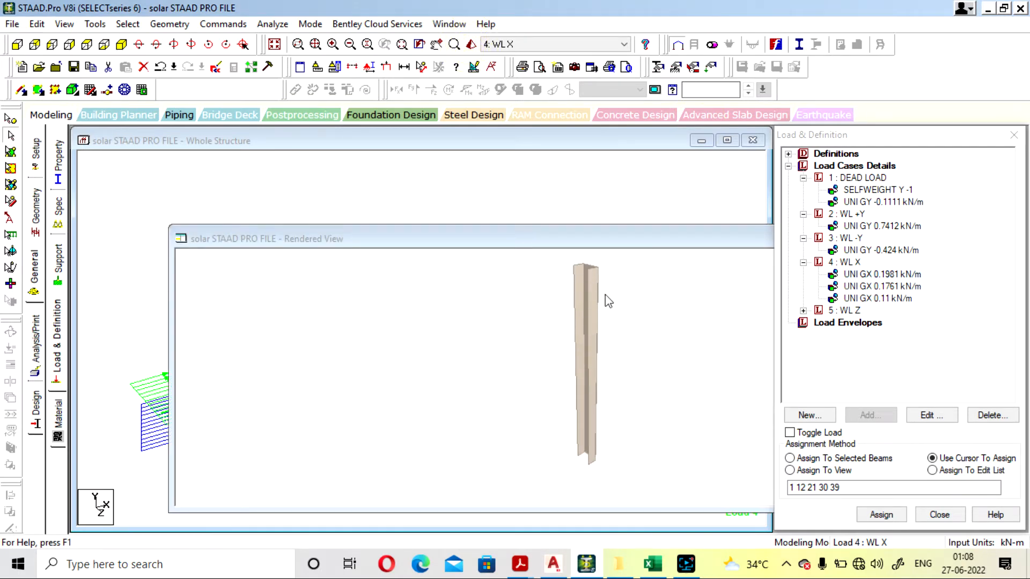
drag(659, 242, 411, 229)
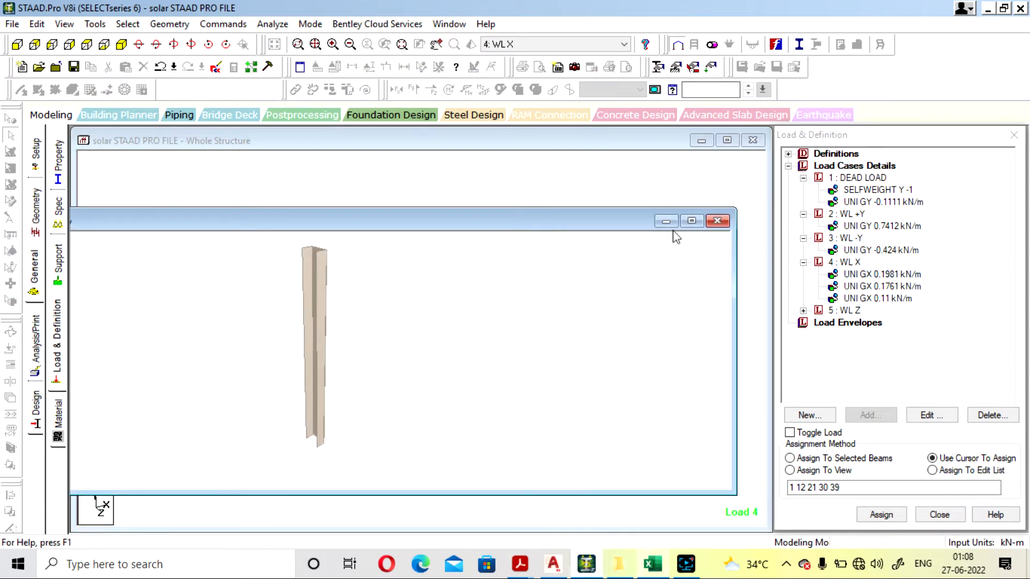
click(720, 221)
click(651, 564)
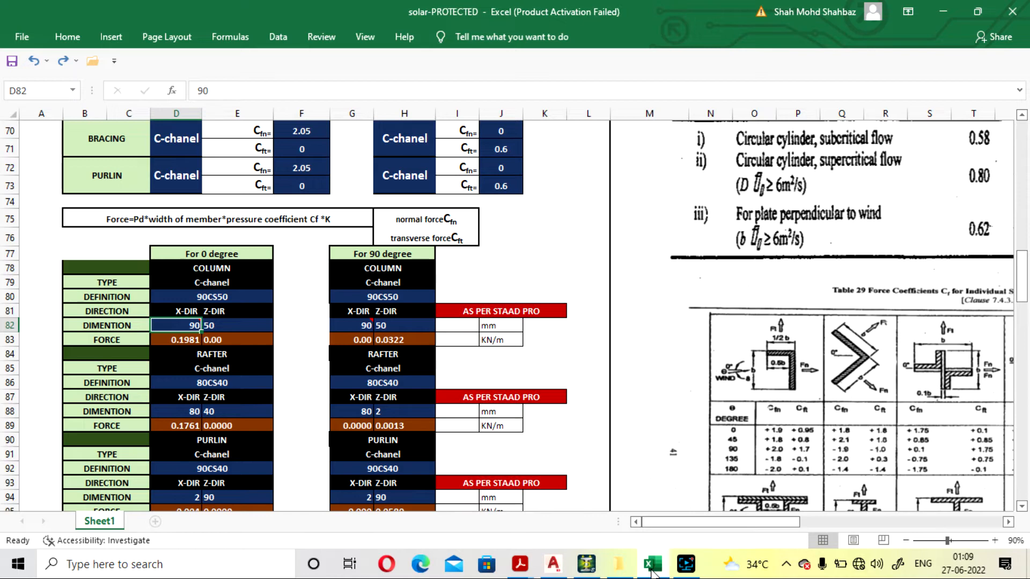
click(651, 571)
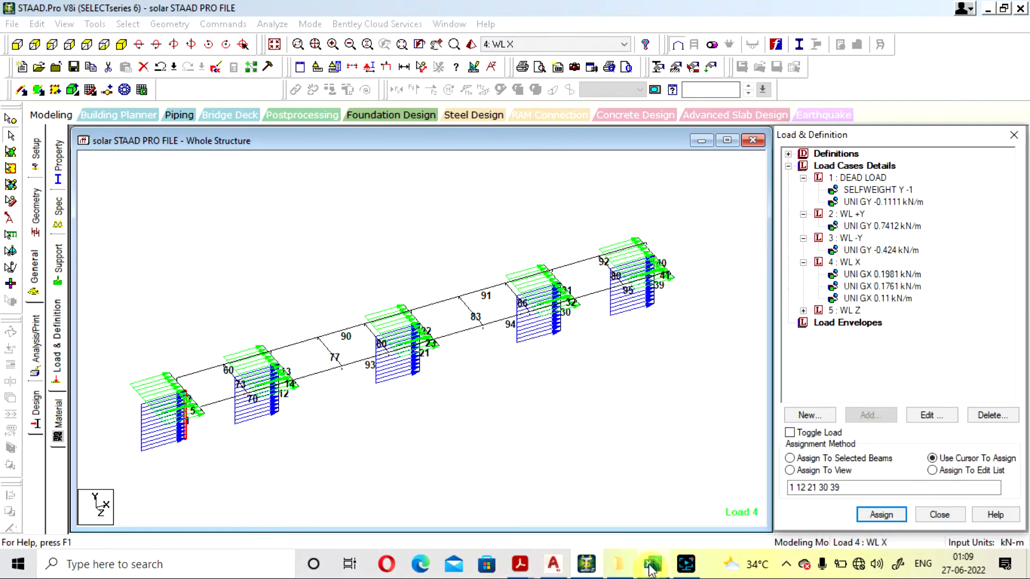
click(587, 570)
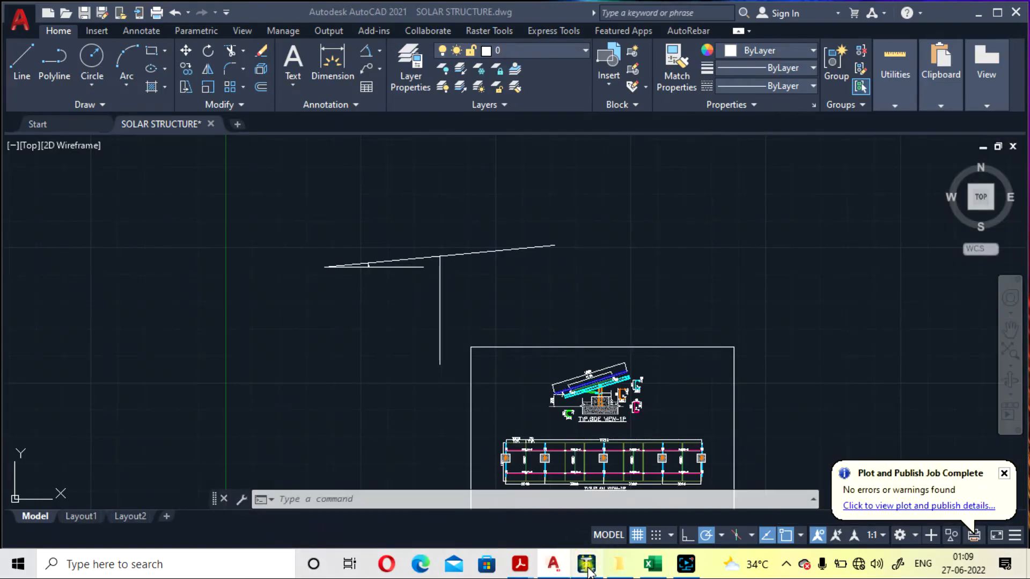
click(587, 570)
click(686, 563)
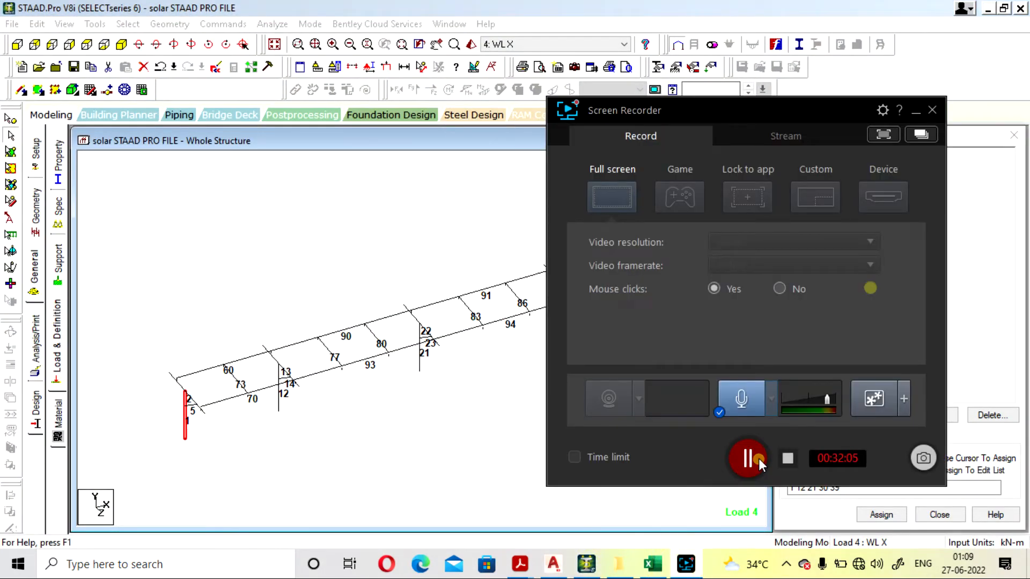
click(743, 464)
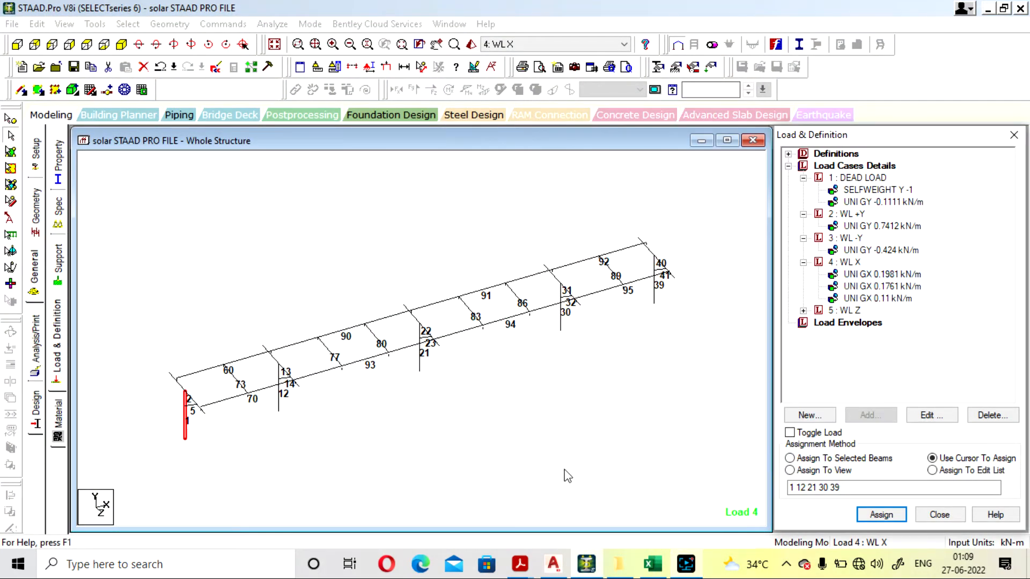
- Return to the Excel worksheet and check the column's X-direction dimension and force for the 0-degree case
click(649, 568)
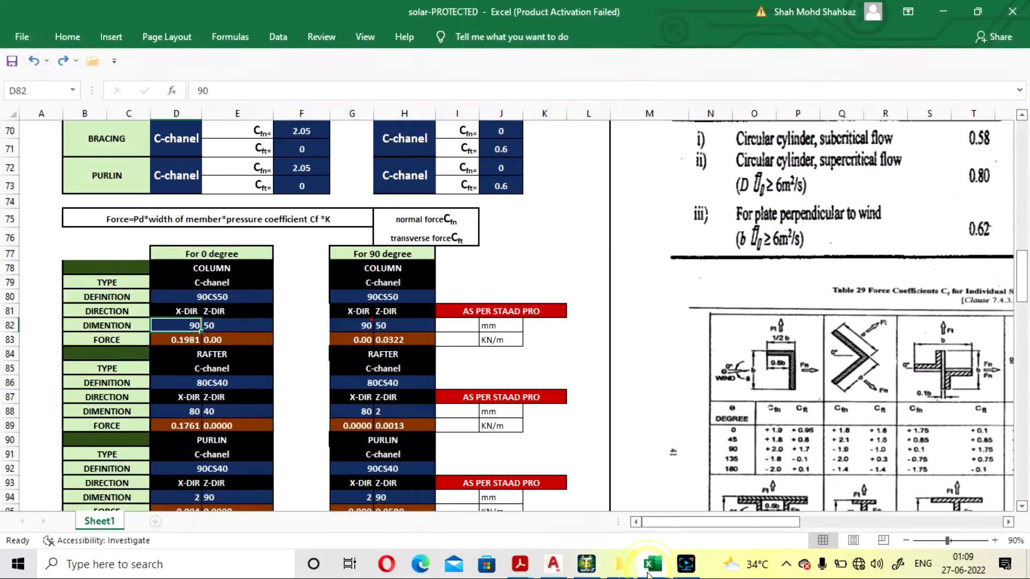
click(649, 568)
click(649, 568)
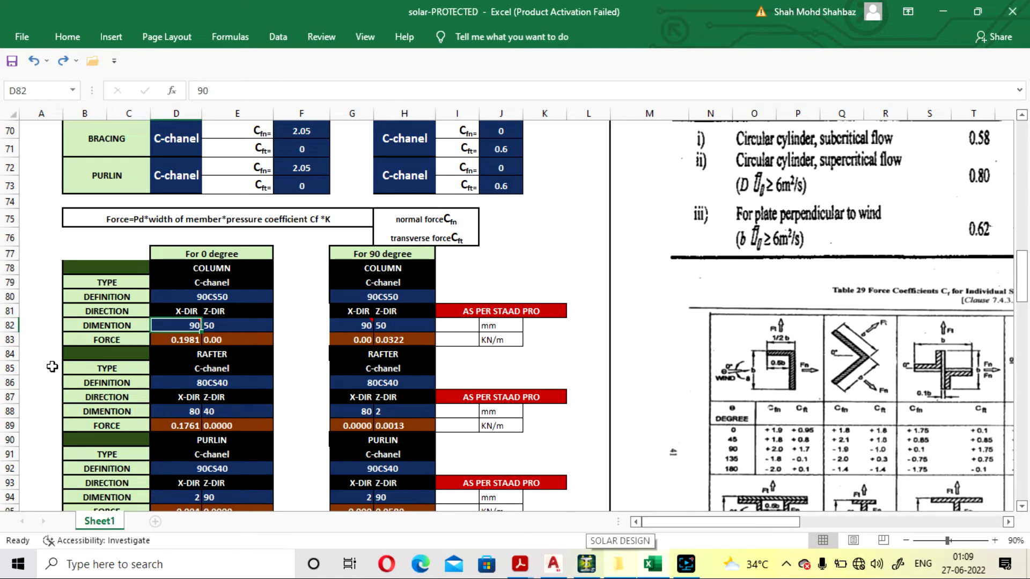
mouse_move(172, 324)
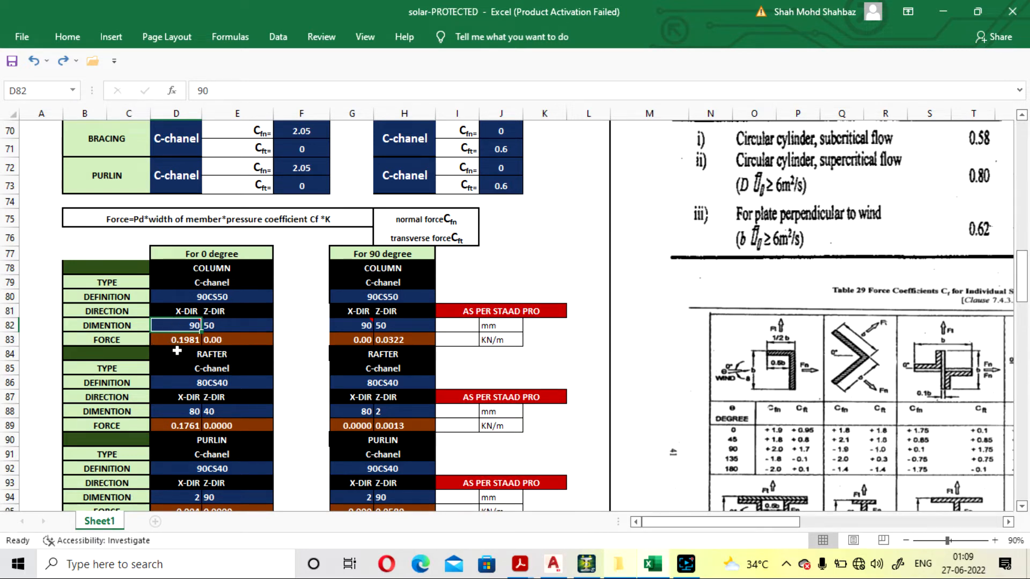
- Switch to STAAD.Pro and examine the value, direction and assigned members of WL X's 0.1981 kN/m uniform force
click(655, 568)
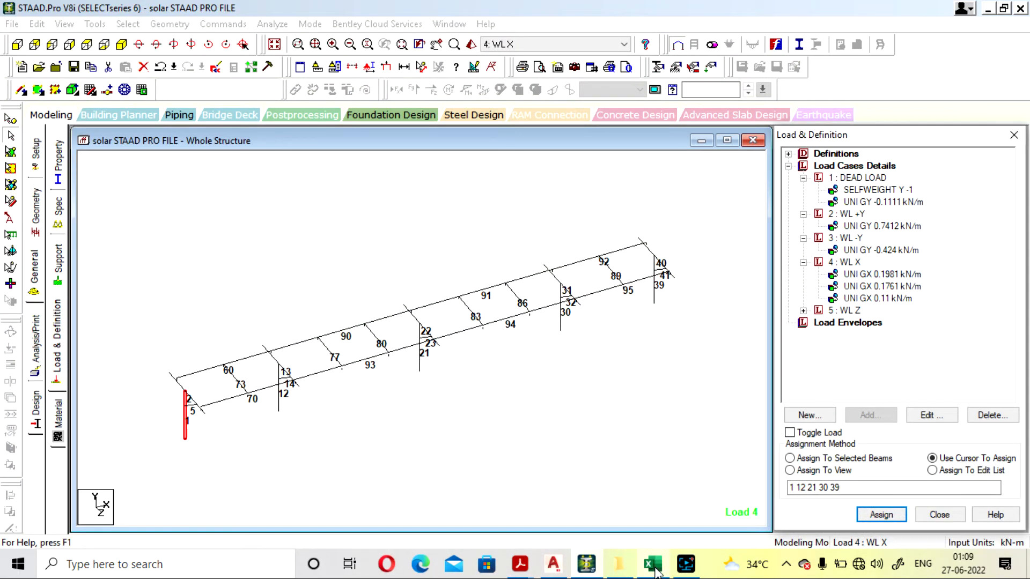
double_click(858, 274)
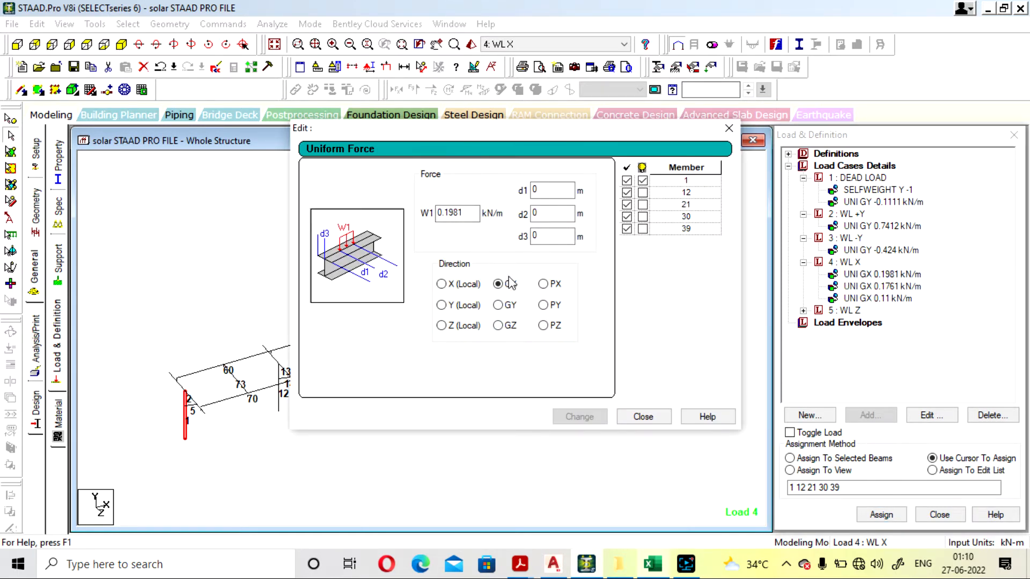
click(659, 417)
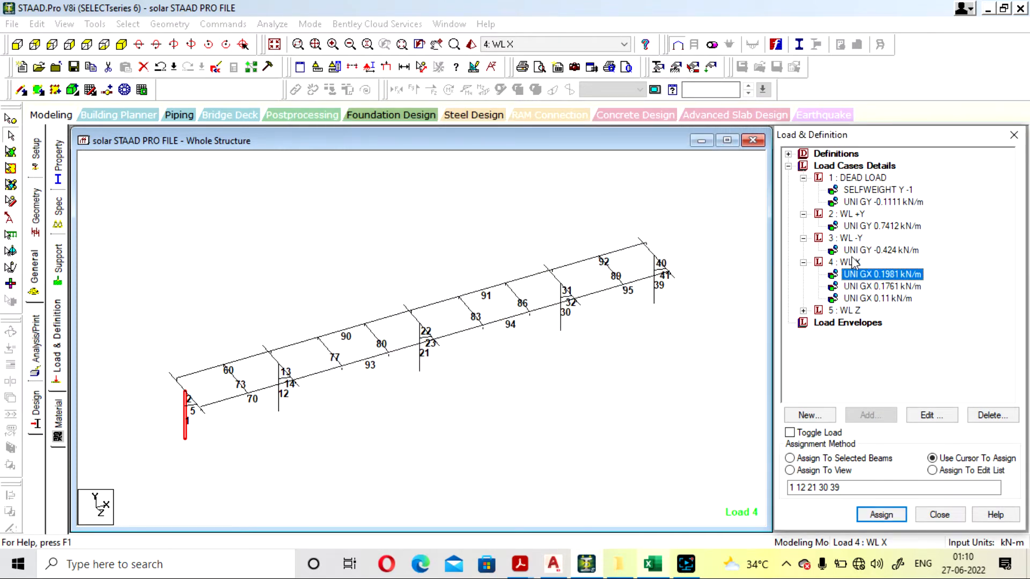
- Set up a new uniform member force in the GX direction for load case WL X and close it without adding
click(849, 262)
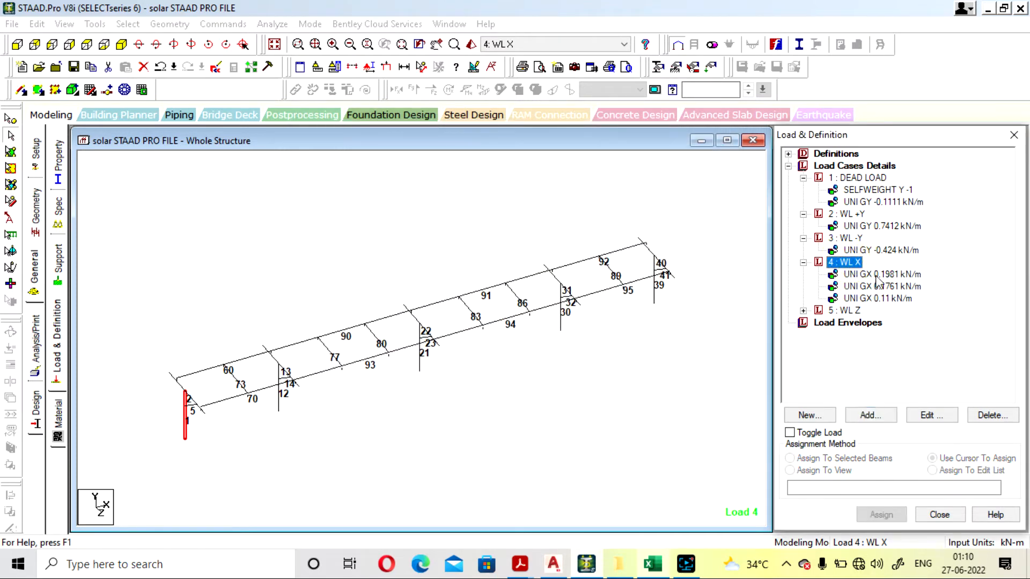
click(878, 417)
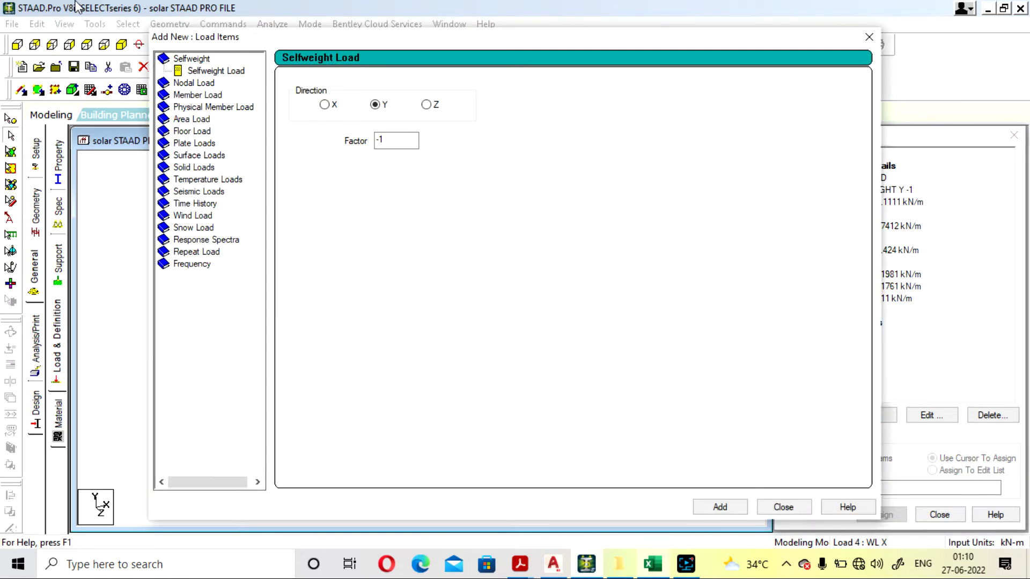
click(197, 94)
click(434, 122)
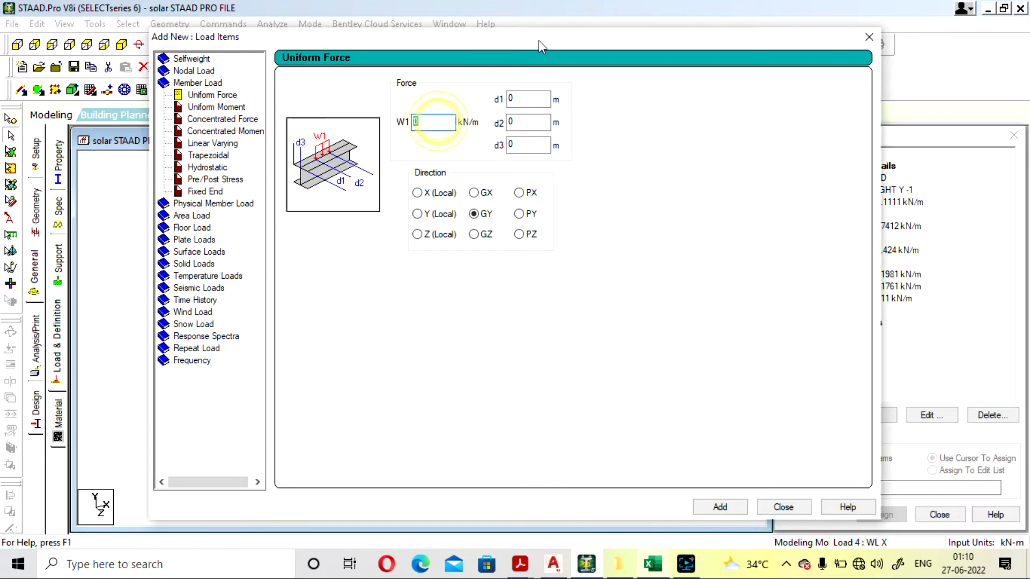
drag(538, 40, 384, 42)
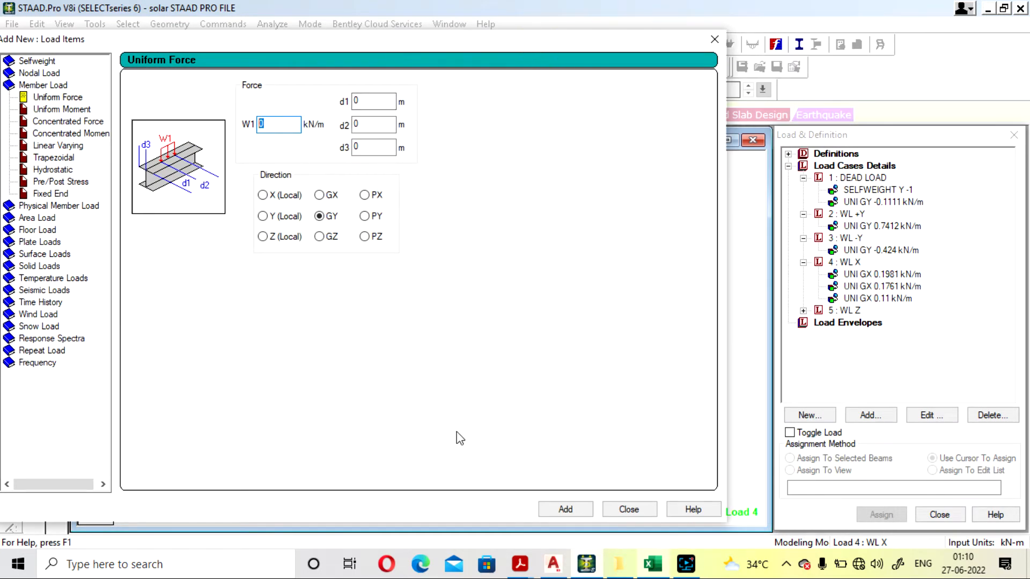
click(319, 196)
click(632, 512)
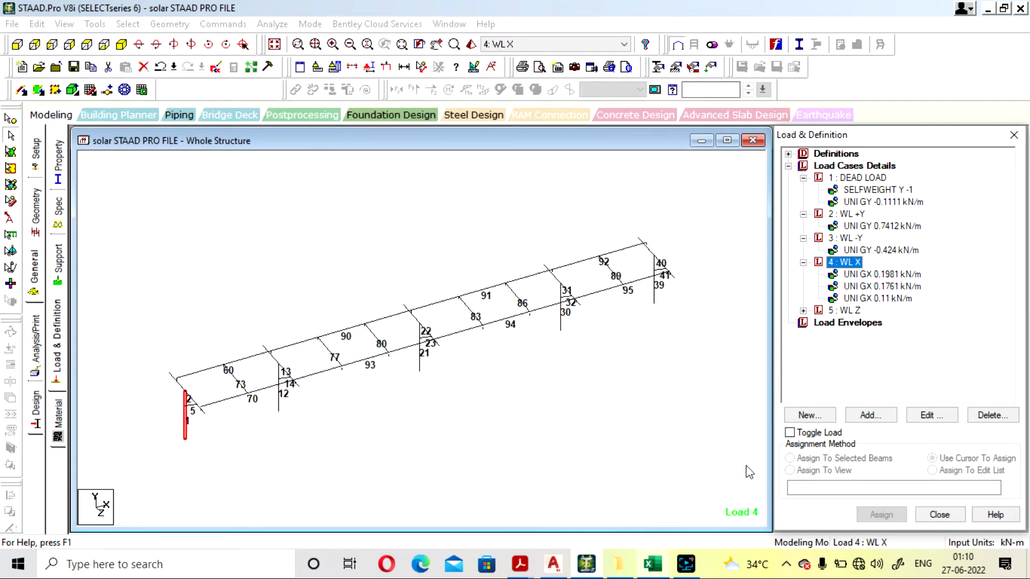
- Inspect the section orientation of the rafter above column beam 1 in a 3D rendered view of the STAAD.Pro model
click(660, 568)
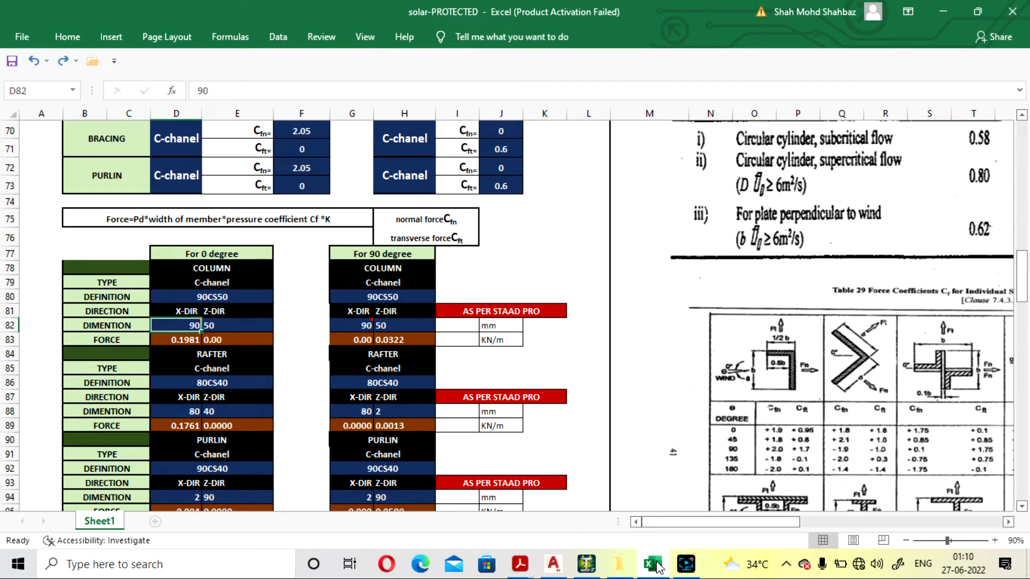
click(659, 567)
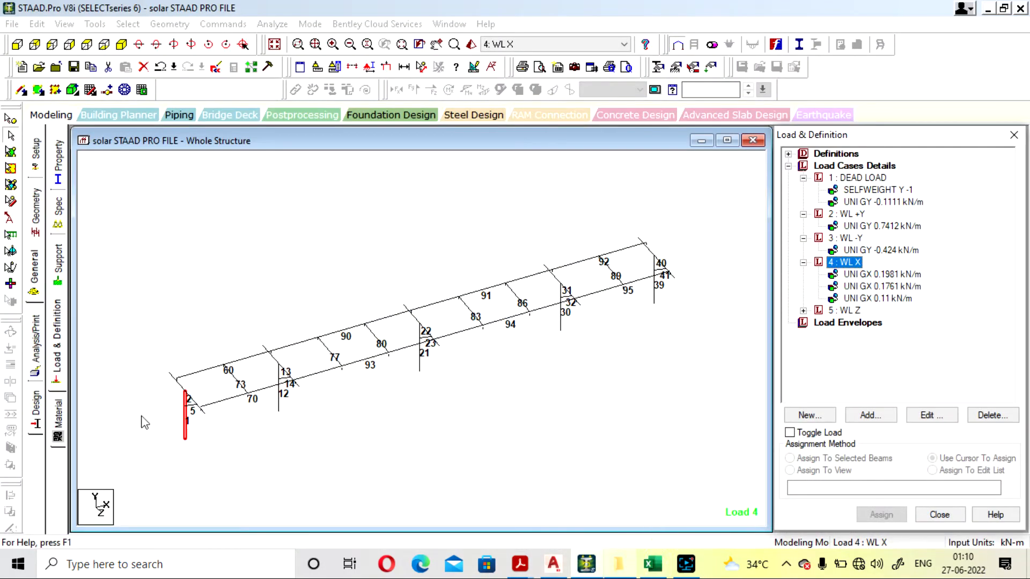
click(188, 391)
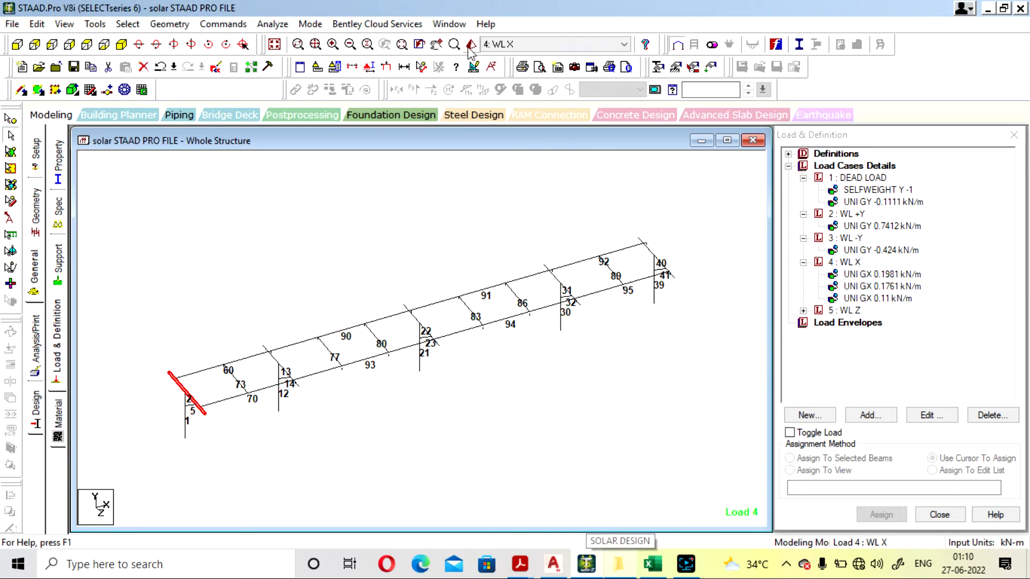
click(471, 44)
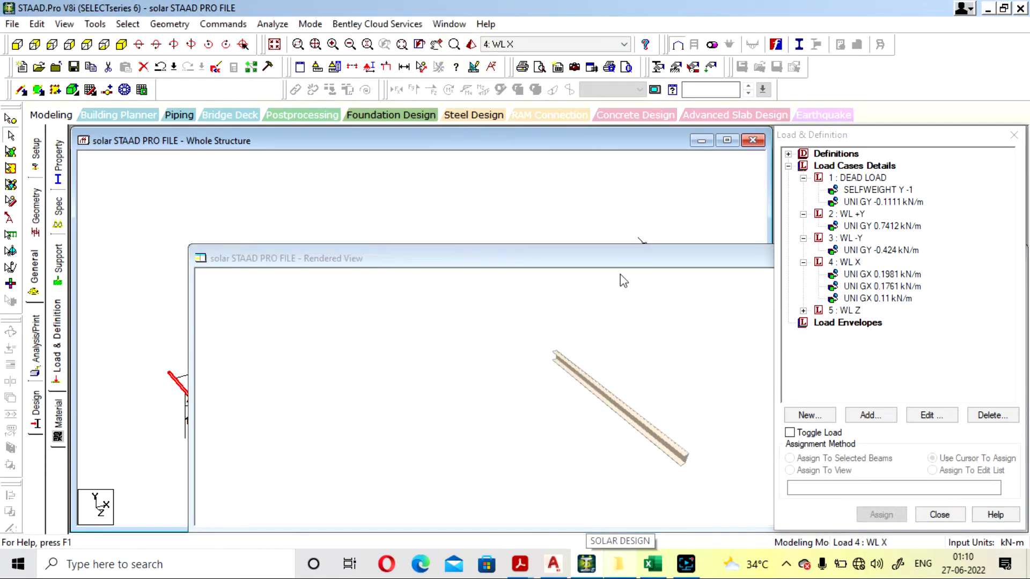
drag(616, 263, 354, 228)
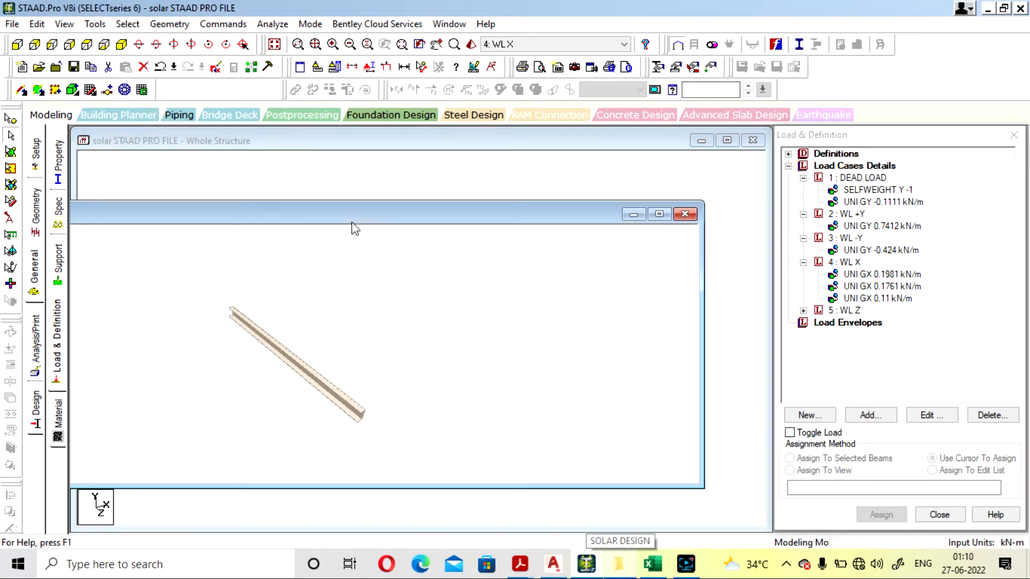
click(685, 214)
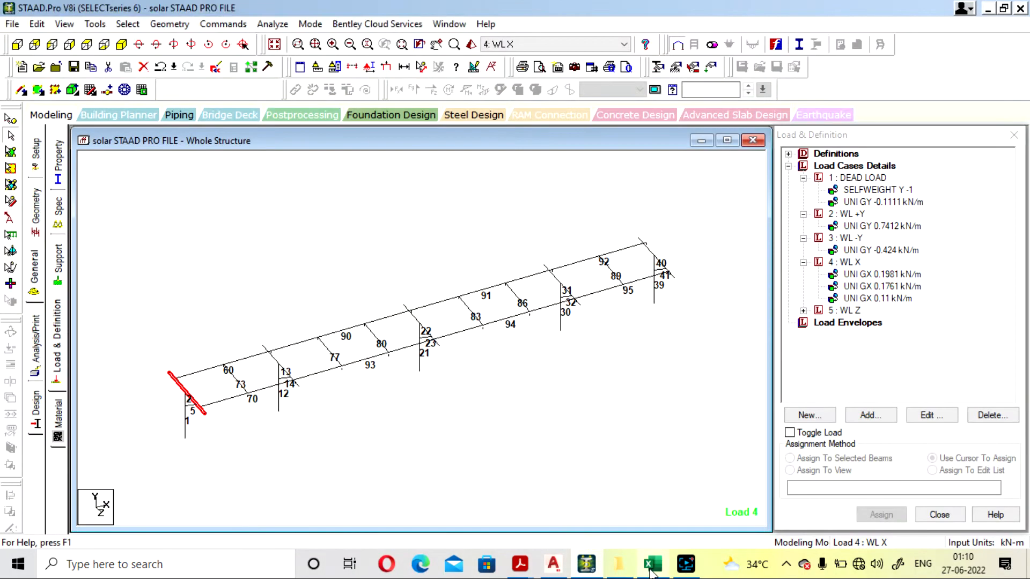
- Switch to the Excel worksheet and check the rafter's section definition, X-direction dimension and force formula for the 0-degree case
click(653, 568)
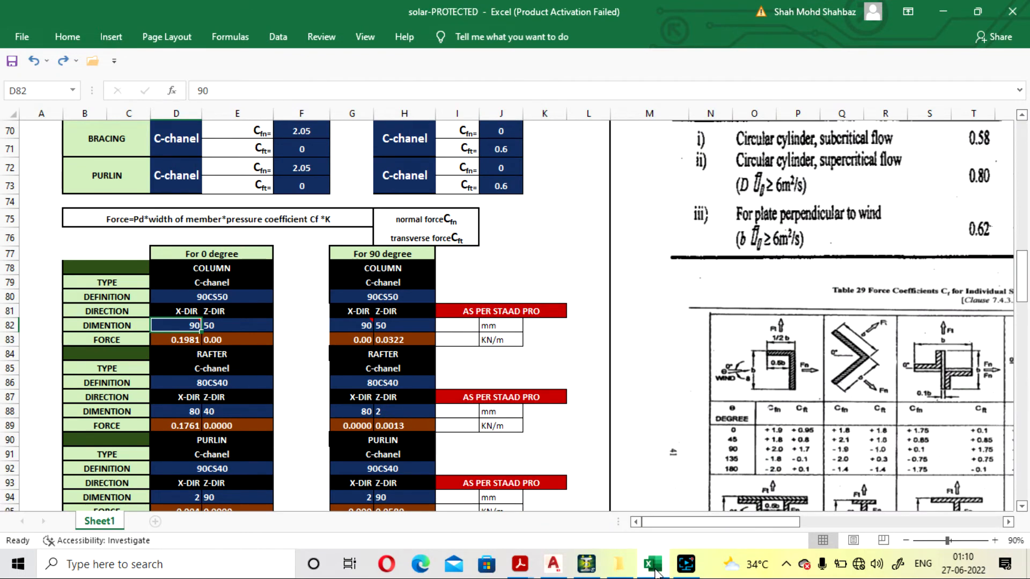
click(182, 382)
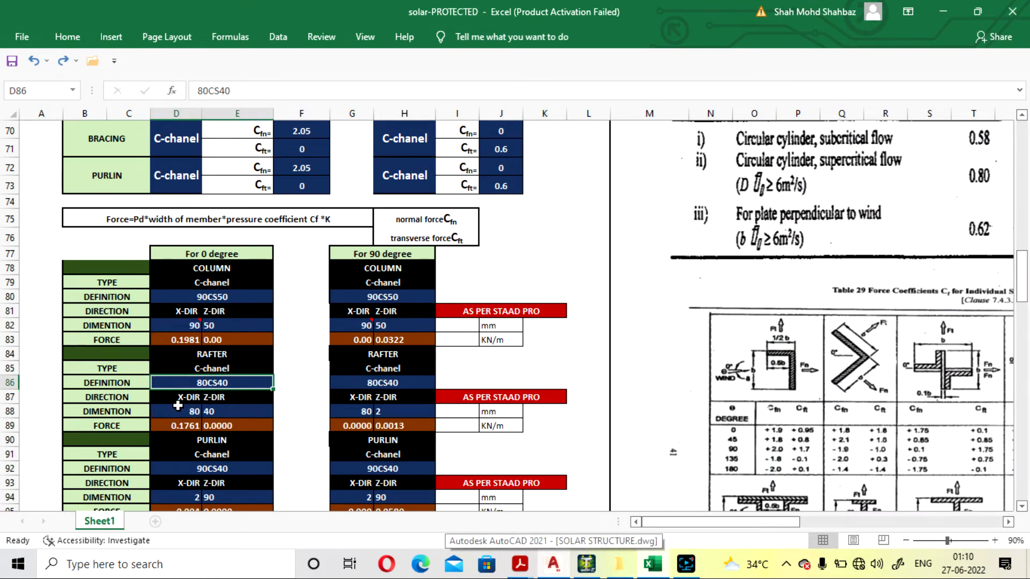
click(172, 412)
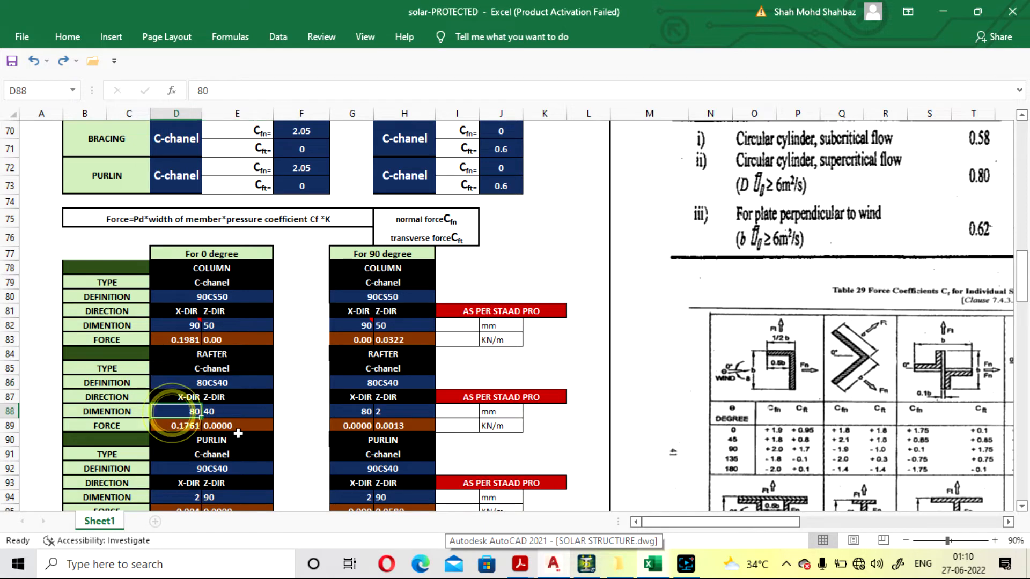
click(162, 426)
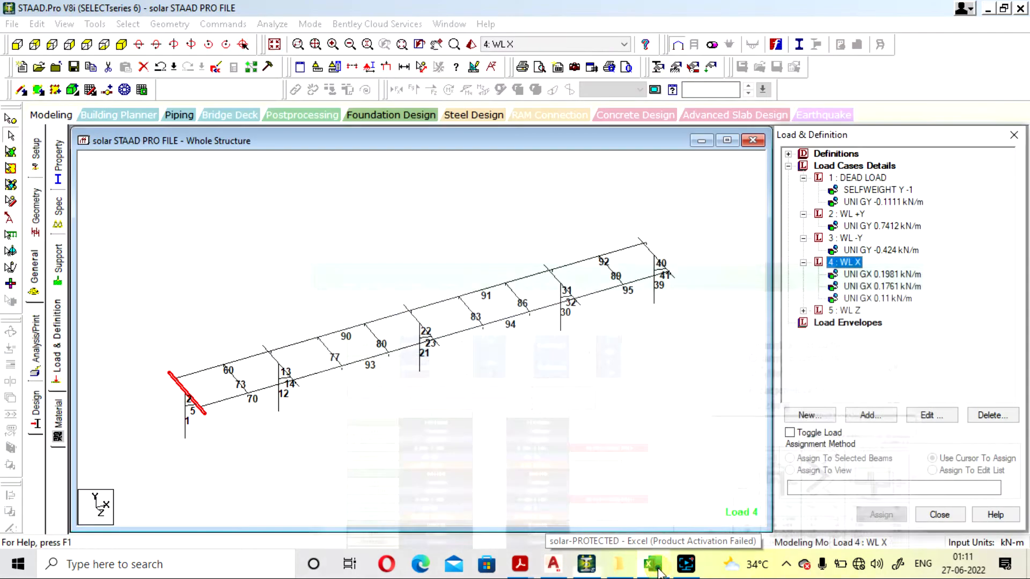
- Switch to STAAD.Pro and examine how WL X's 0.1761 kN/m uniform force acts on the rafters
click(658, 572)
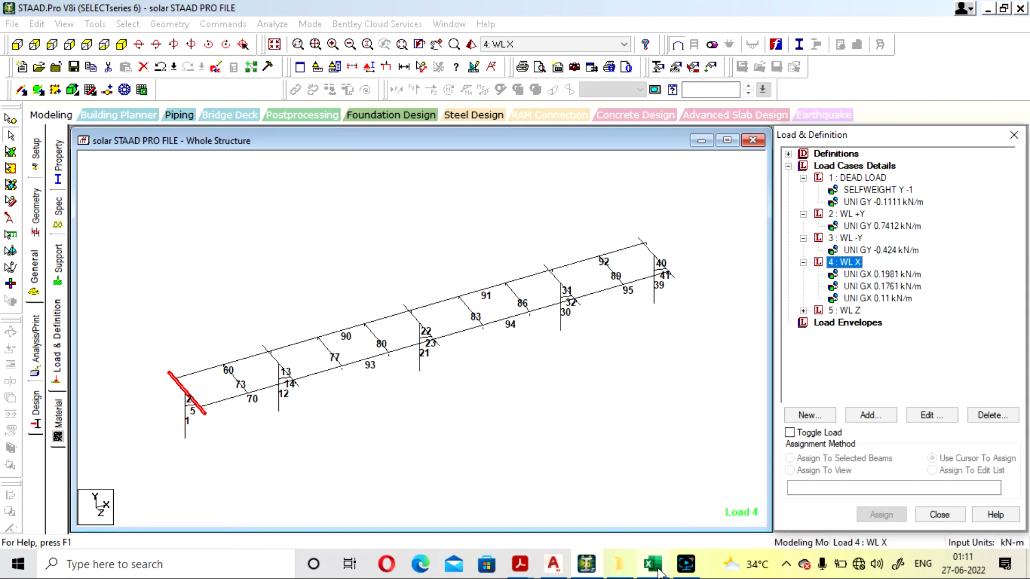
click(902, 291)
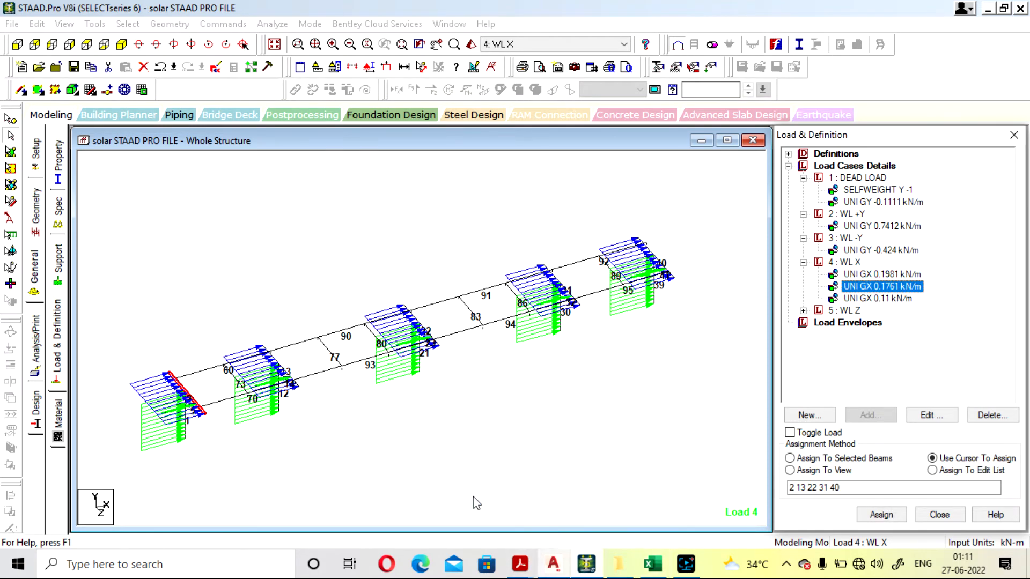
click(219, 453)
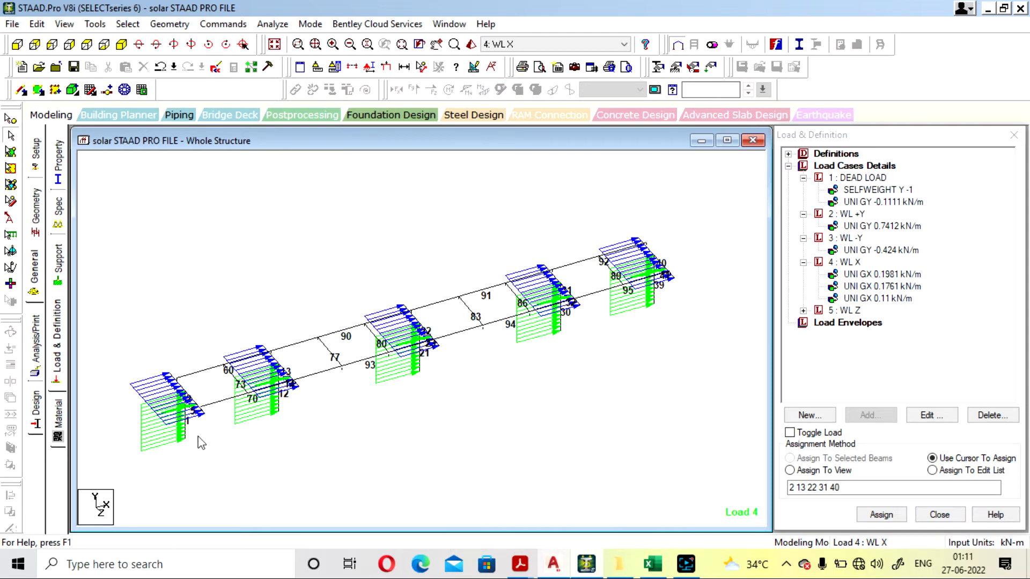
drag(367, 453, 456, 428)
middle_drag(445, 455, 480, 443)
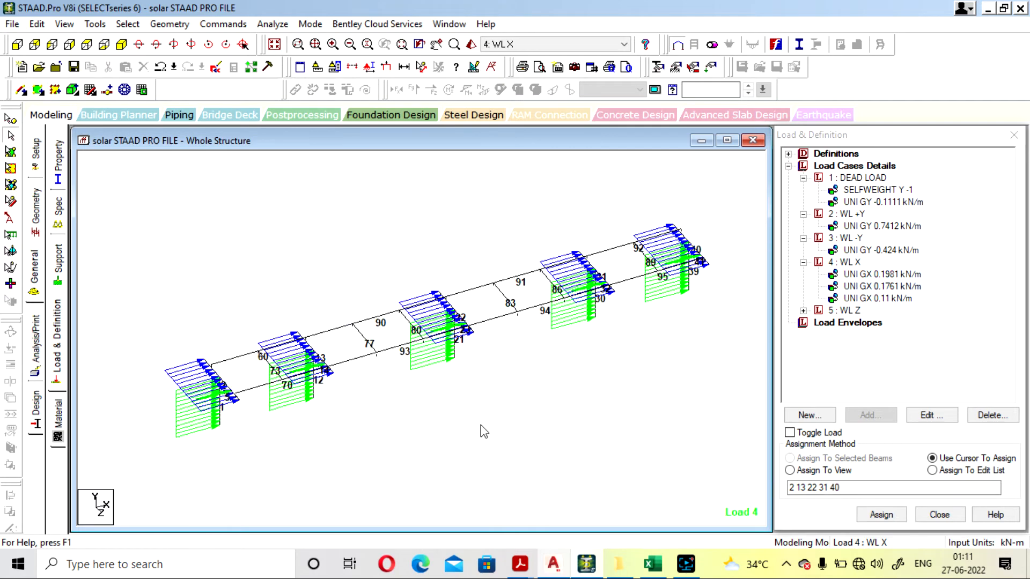
click(329, 448)
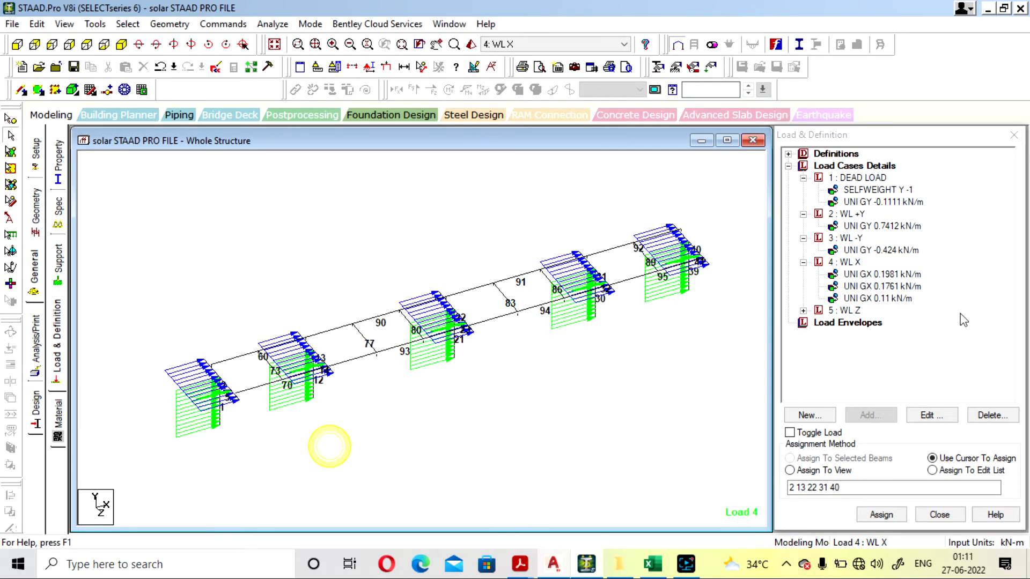
- Display WL X's 0.11 kN/m uniform force and select the bracing members in a side view, finishing in the isometric view
click(874, 298)
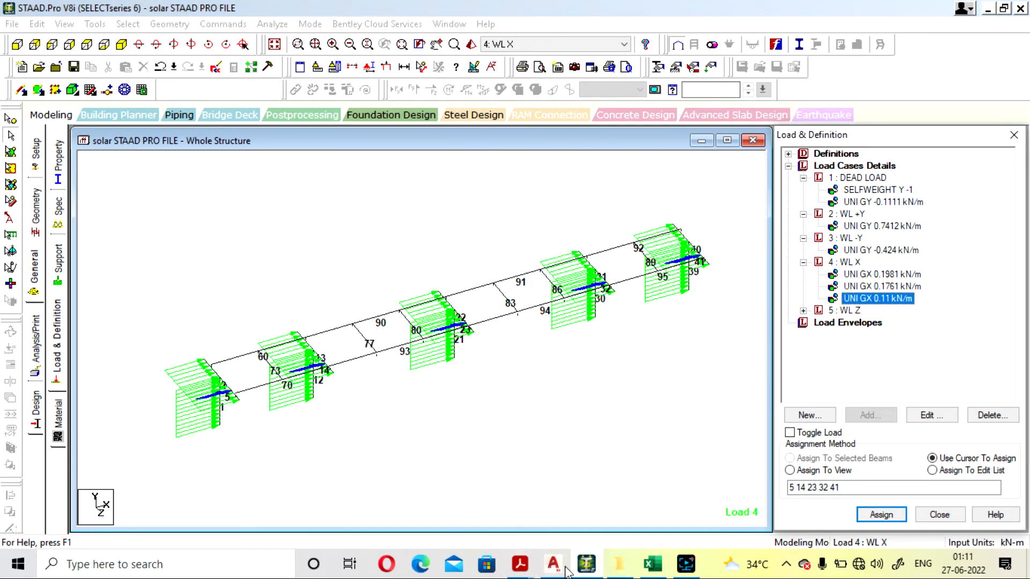
click(104, 46)
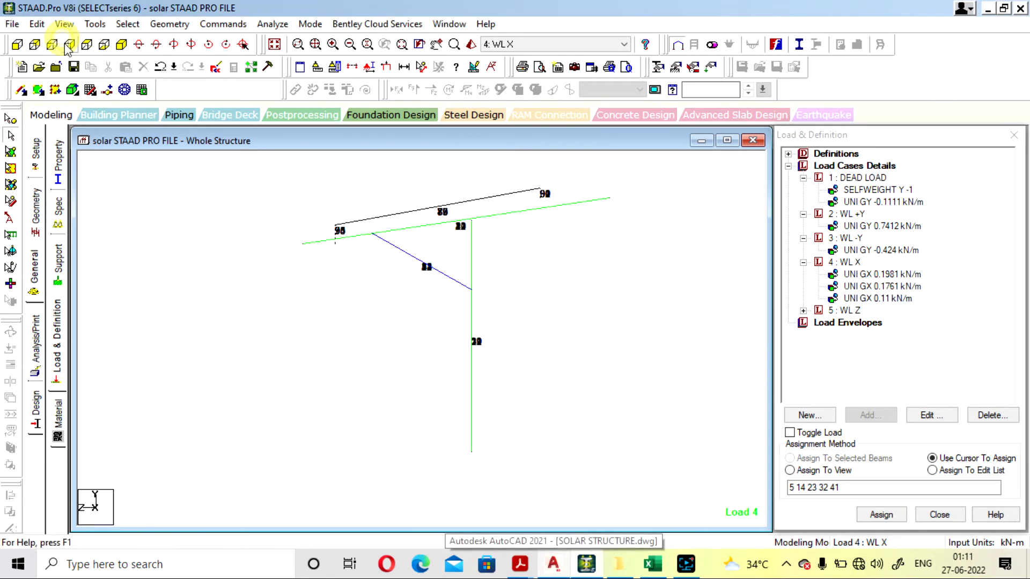
click(414, 262)
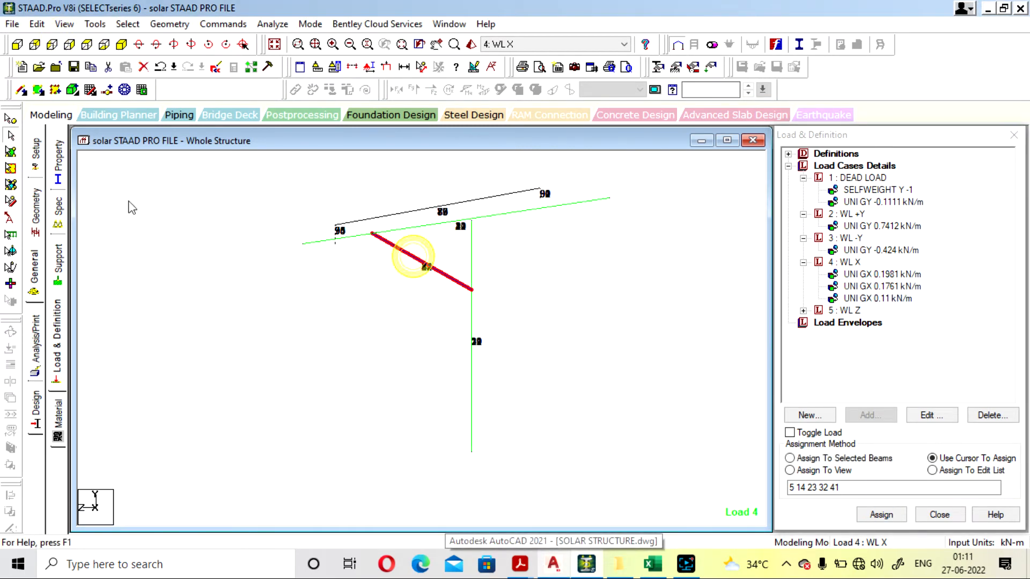
click(121, 44)
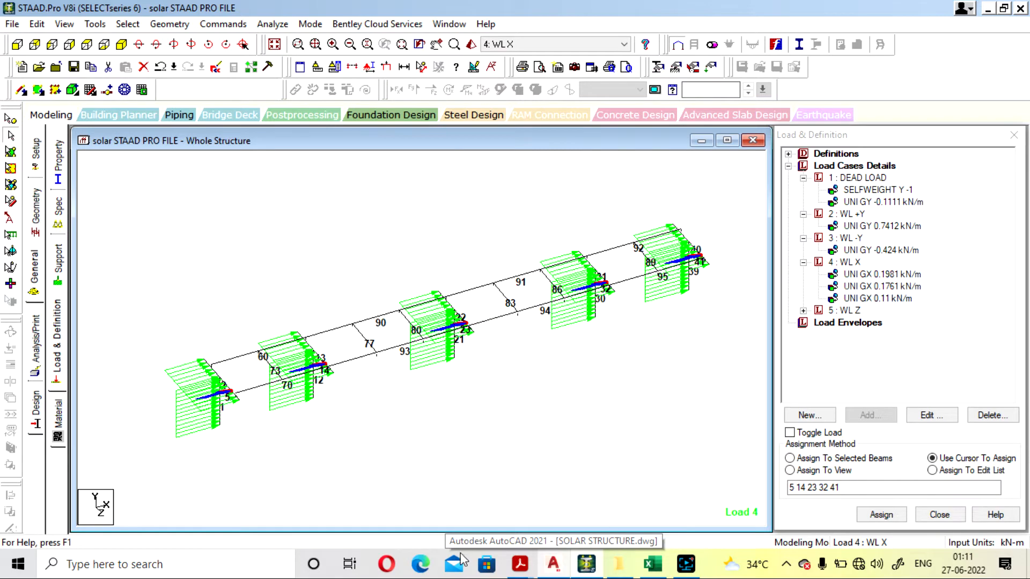
- Switch to the Excel worksheet and change the 40LU40 bracing definition for the 0-degree case to 50LU40
click(651, 568)
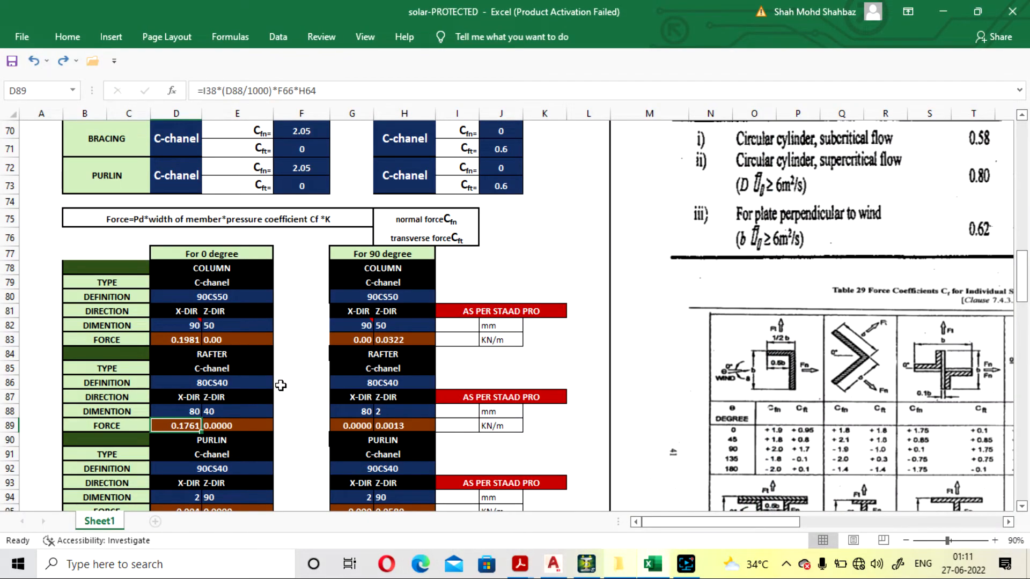
scroll(281, 385, down, 3)
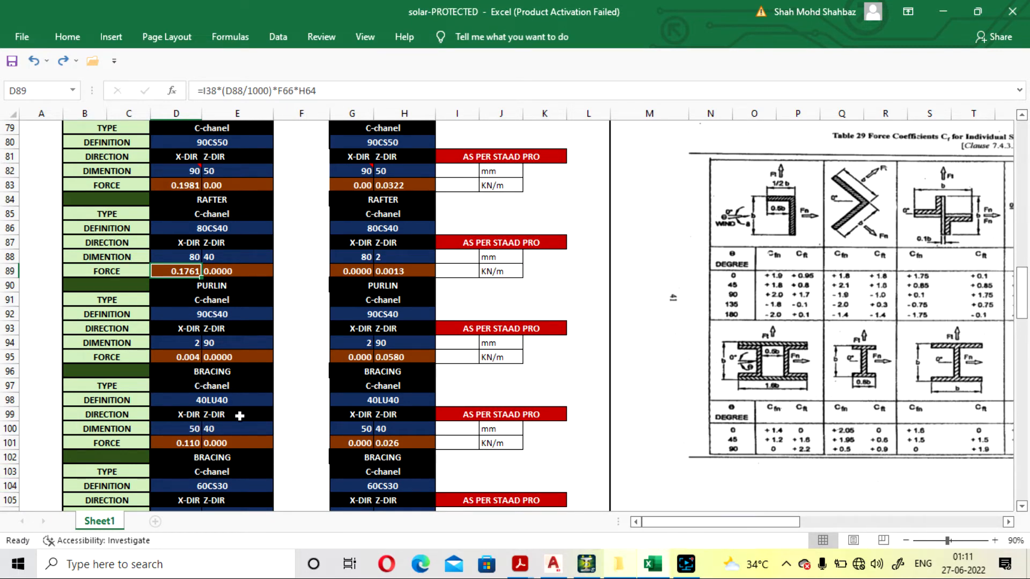
scroll(240, 416, down, 1)
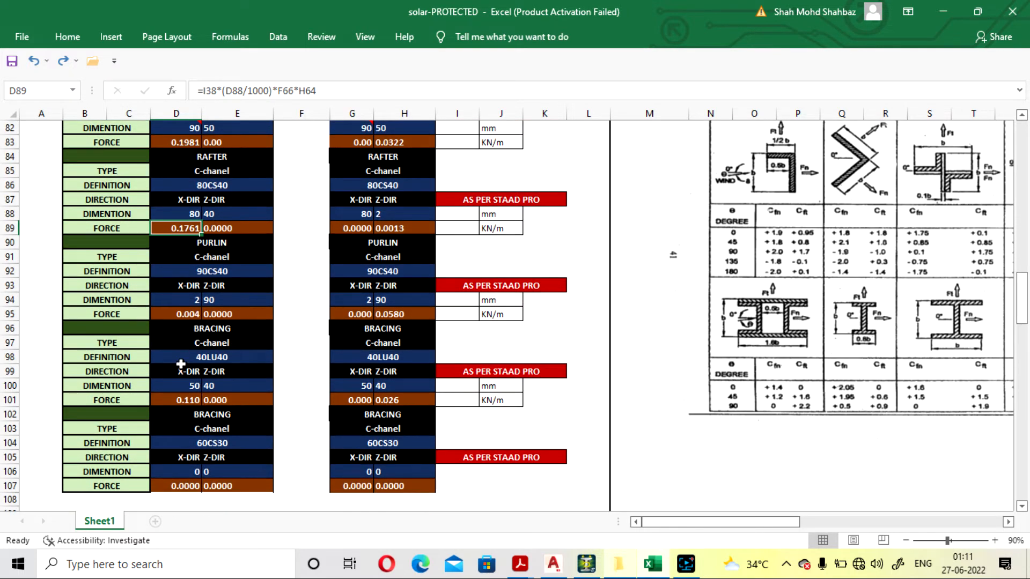
double_click(205, 357)
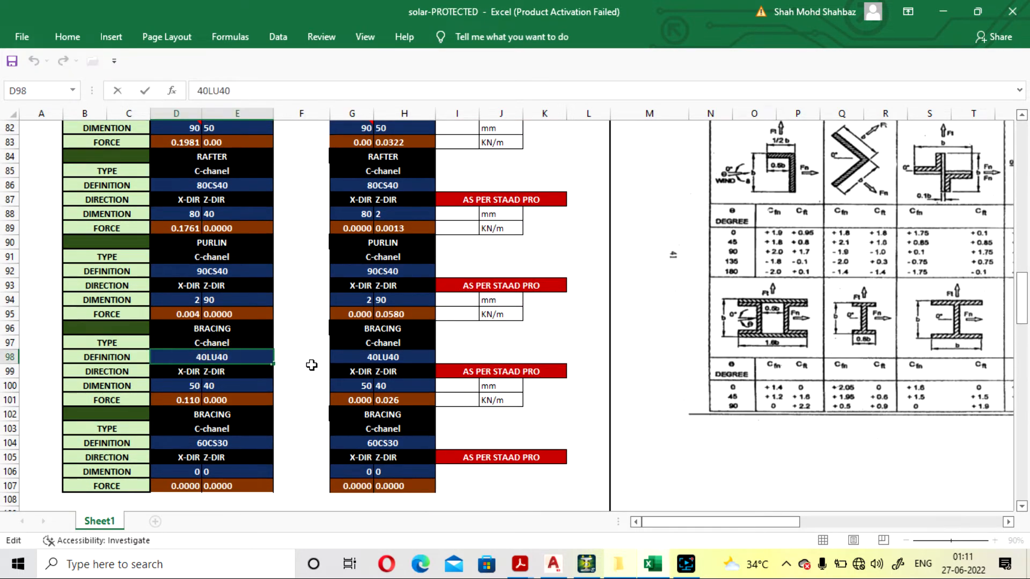
key(BackSpace)
key(BackSpace)
text(50)
click(555, 416)
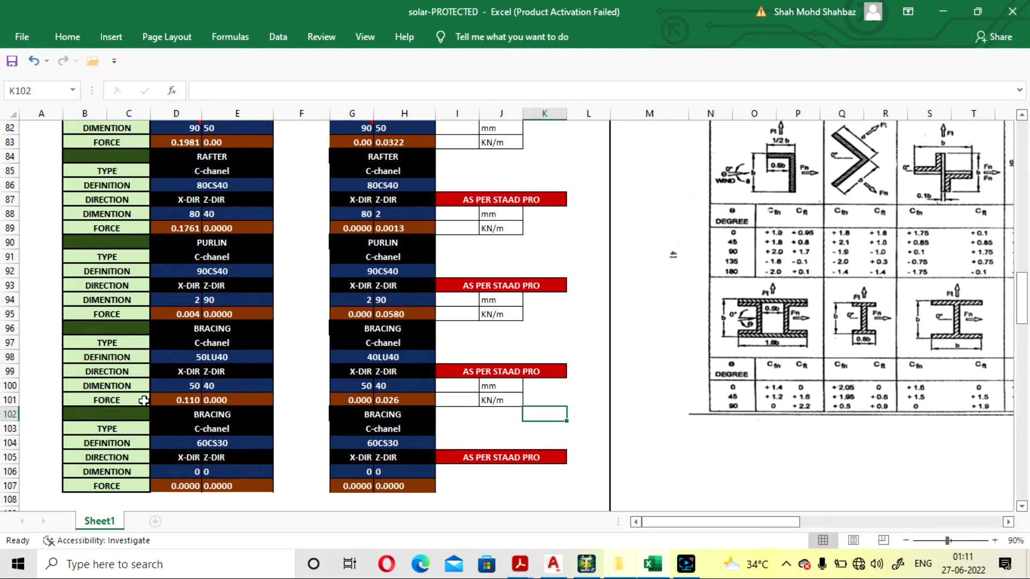
- Change the matching bracing definition for the 90-degree case to 50LU40
double_click(378, 356)
key(BackSpace)
key(BackSpace)
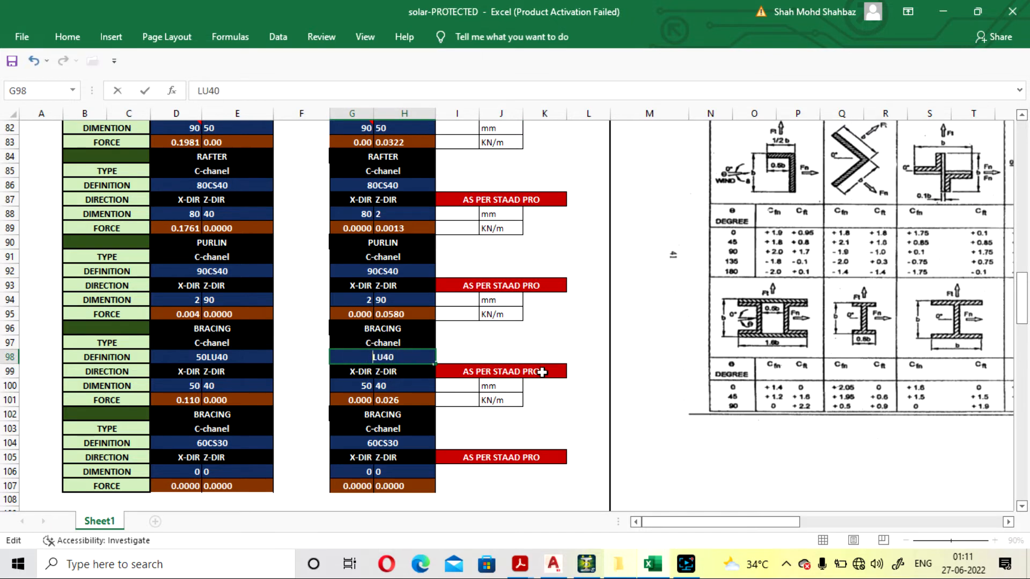
text(50)
click(576, 342)
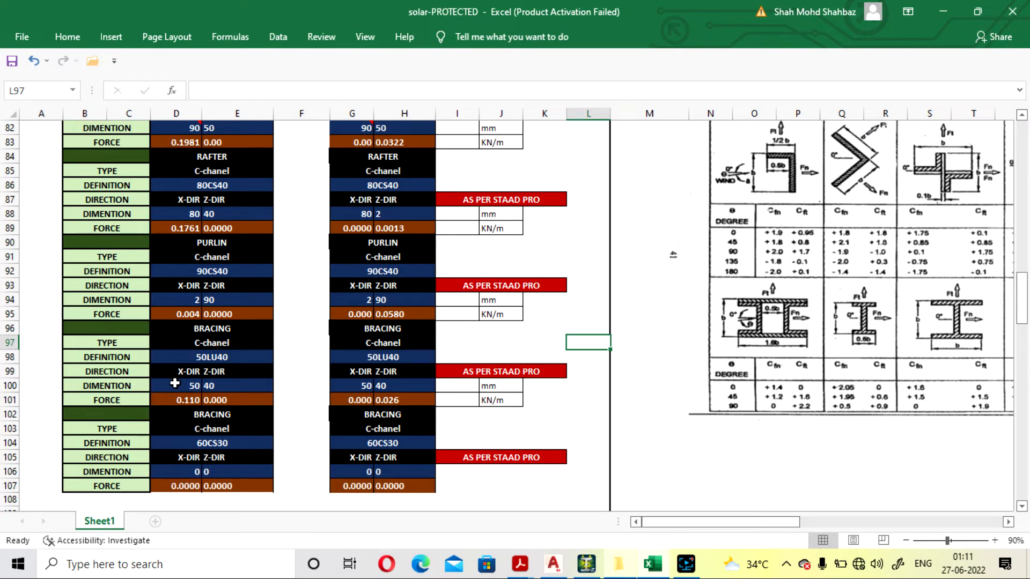
- Switch to STAAD.Pro and inspect bracing beam 14's section shape and orientation in a 3D rendered view
click(588, 564)
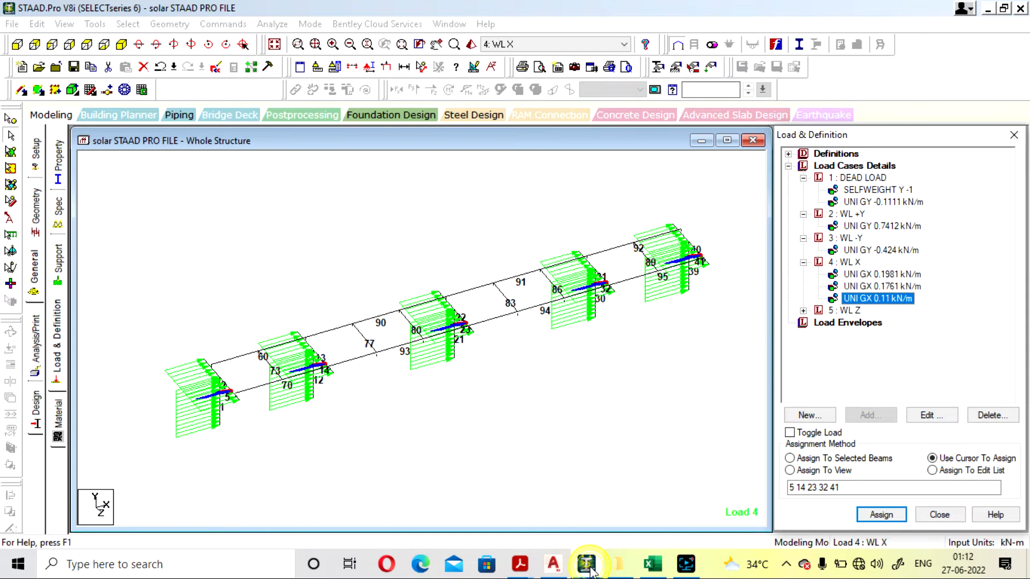
click(411, 417)
scroll(224, 392, up, 3)
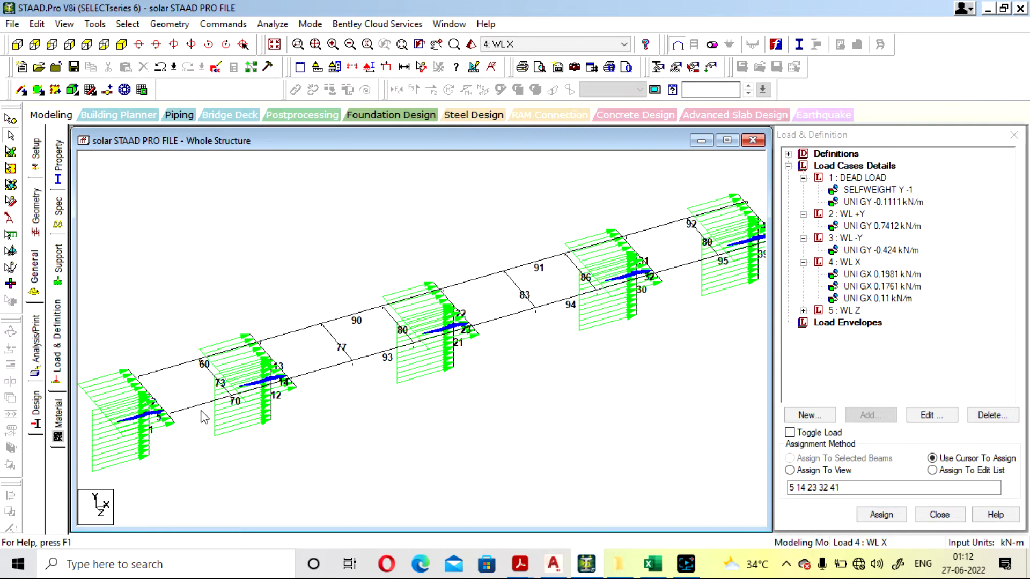
click(268, 384)
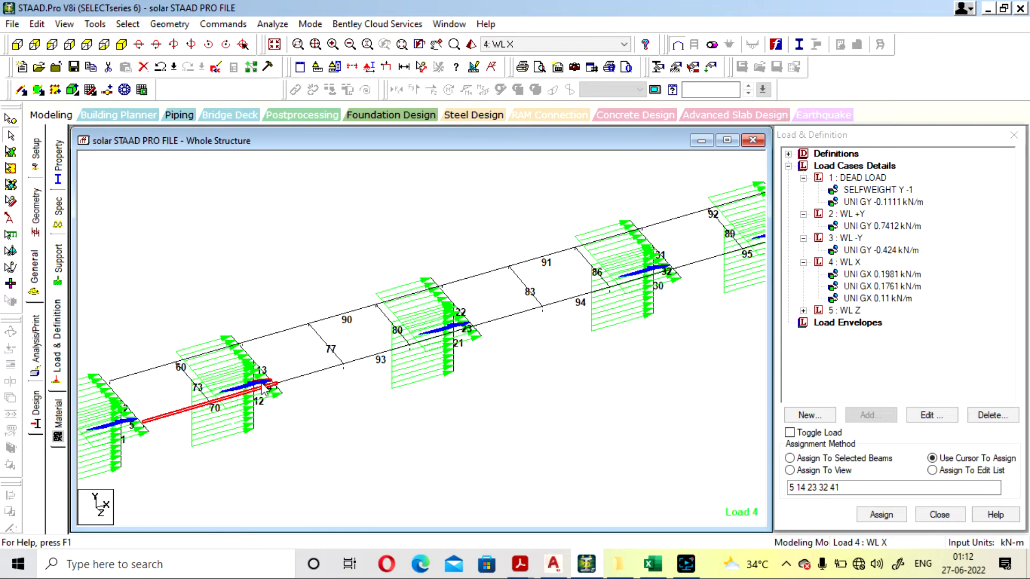
click(265, 381)
click(470, 44)
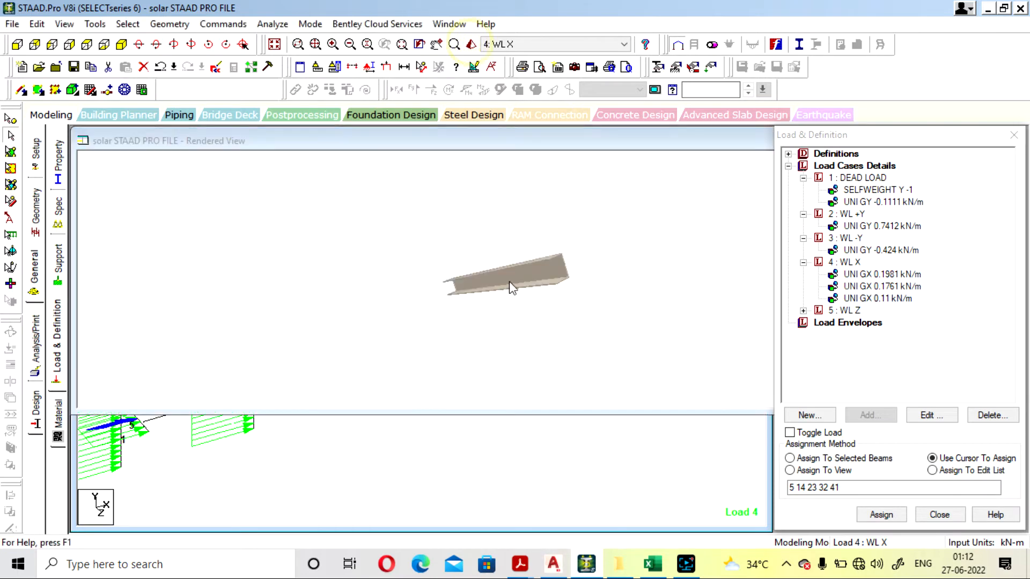
drag(702, 137, 413, 152)
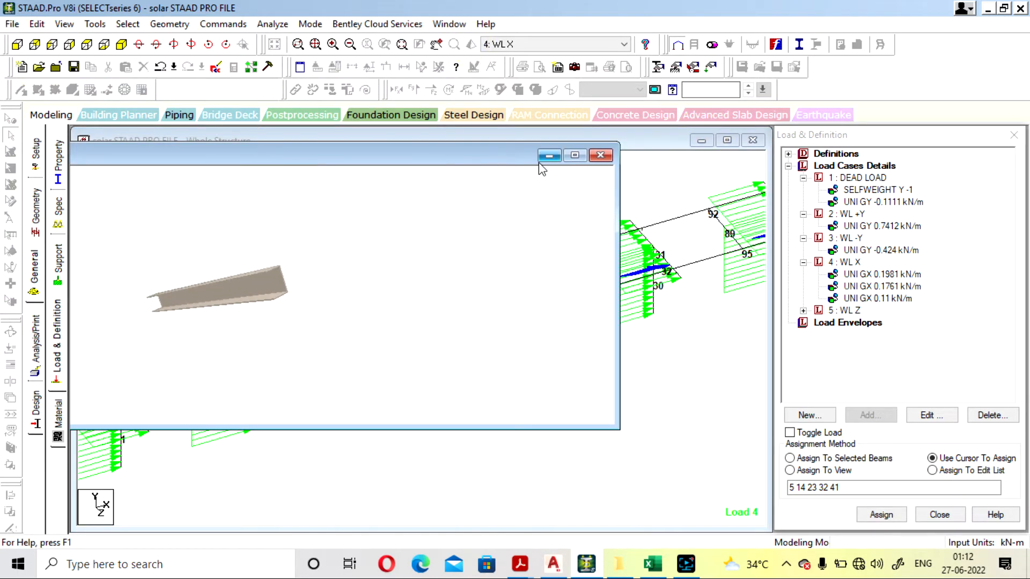
click(600, 154)
click(524, 411)
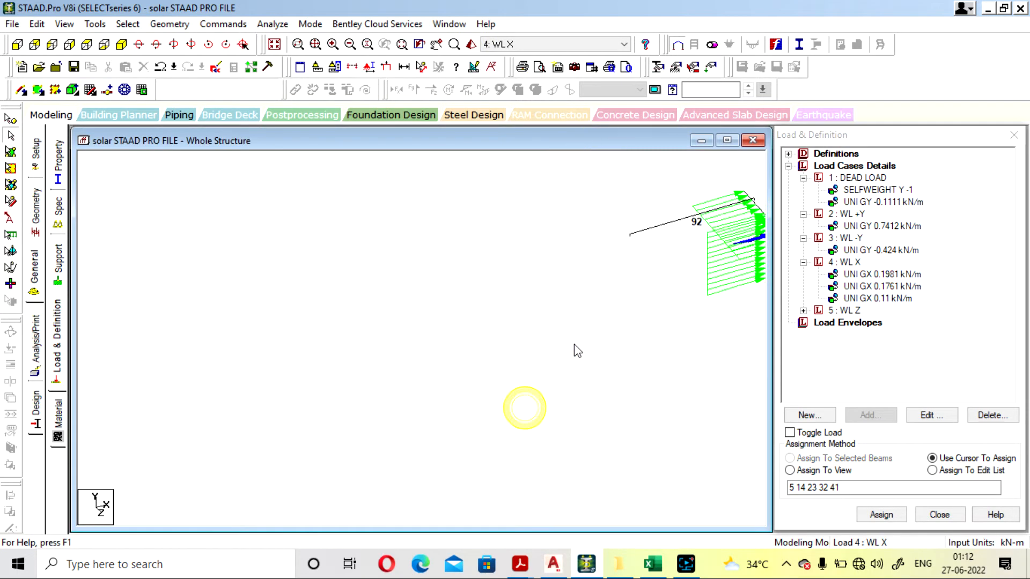
- Compare the worksheet's bracing force with the value, direction and assigned members of WL X's 0.11 kN/m uniform force in STAAD.Pro
click(651, 564)
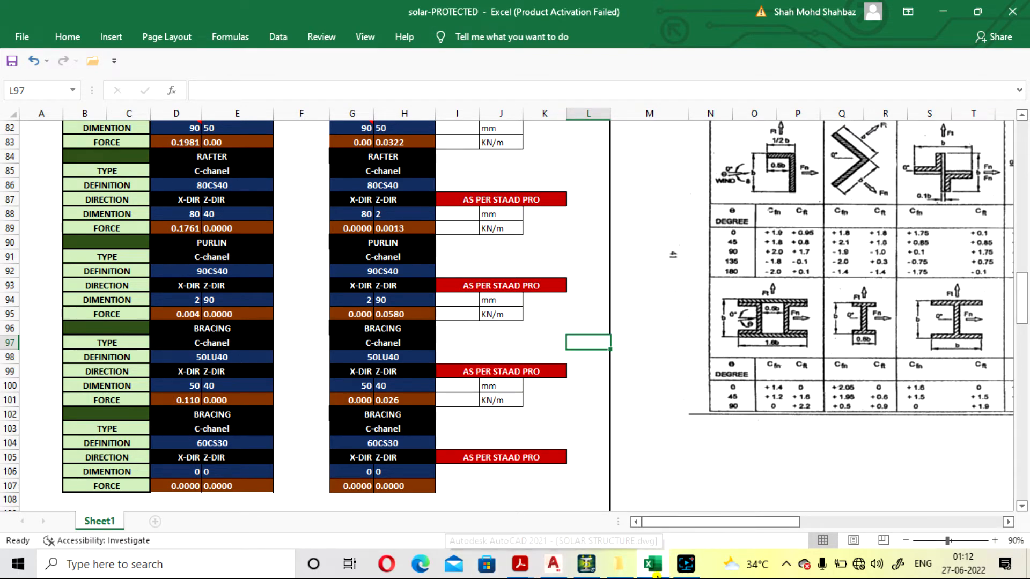
click(586, 564)
double_click(889, 302)
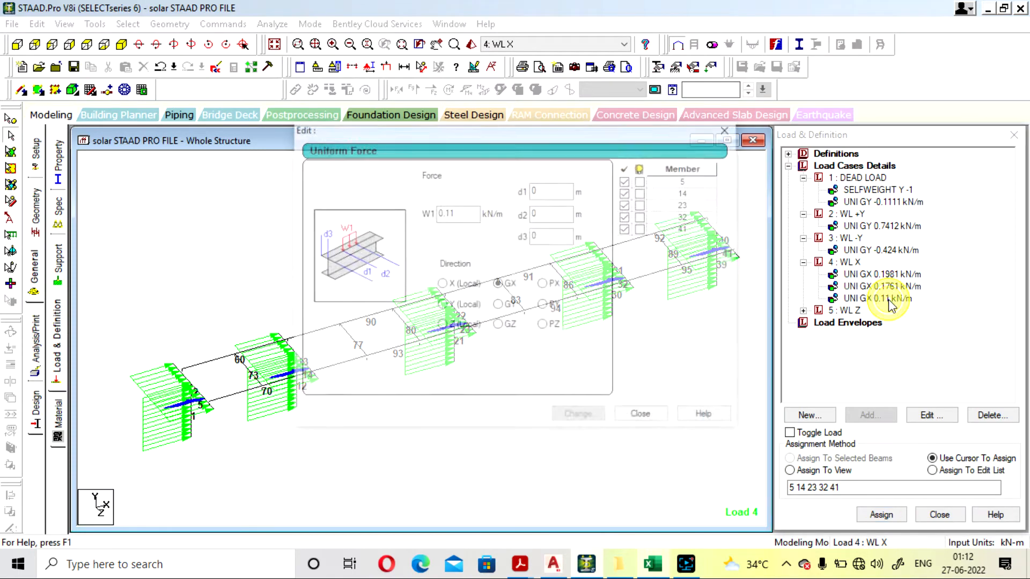
click(721, 131)
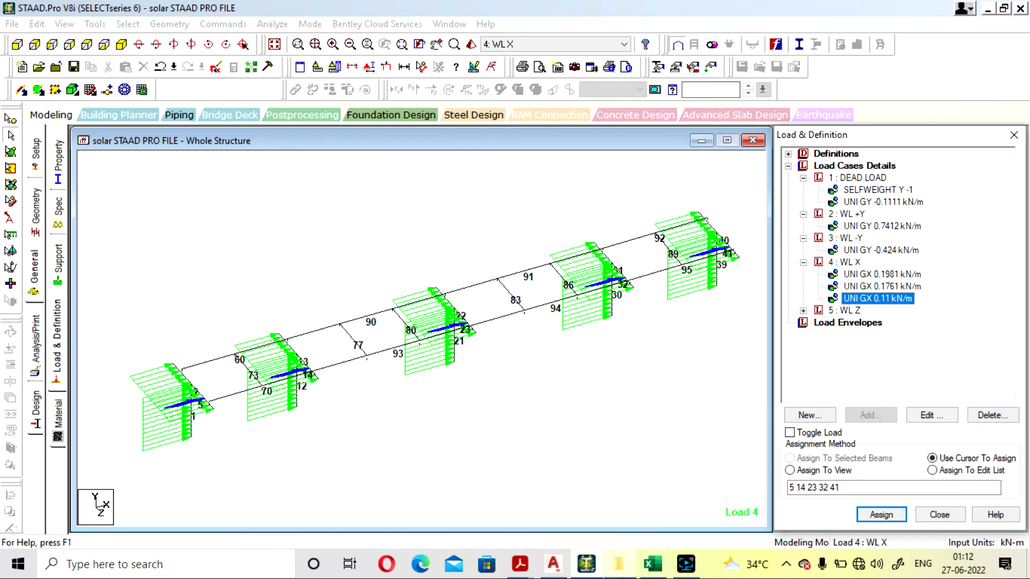
- Select WL X's 0.1981 kN/m force and columns 1, 12, 21, 30 and 39, and choose assignment to selected beams
click(655, 569)
click(656, 569)
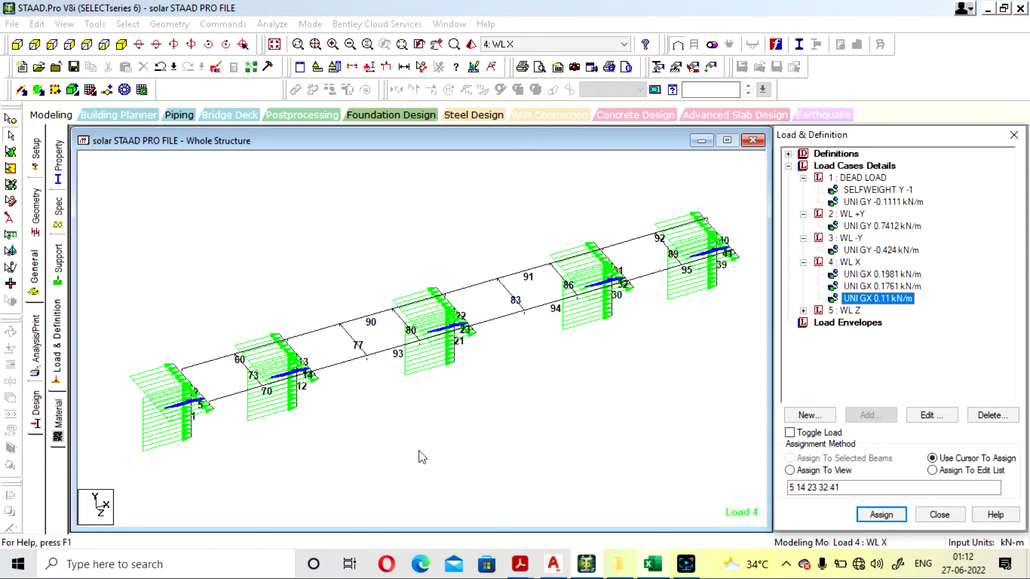
click(882, 274)
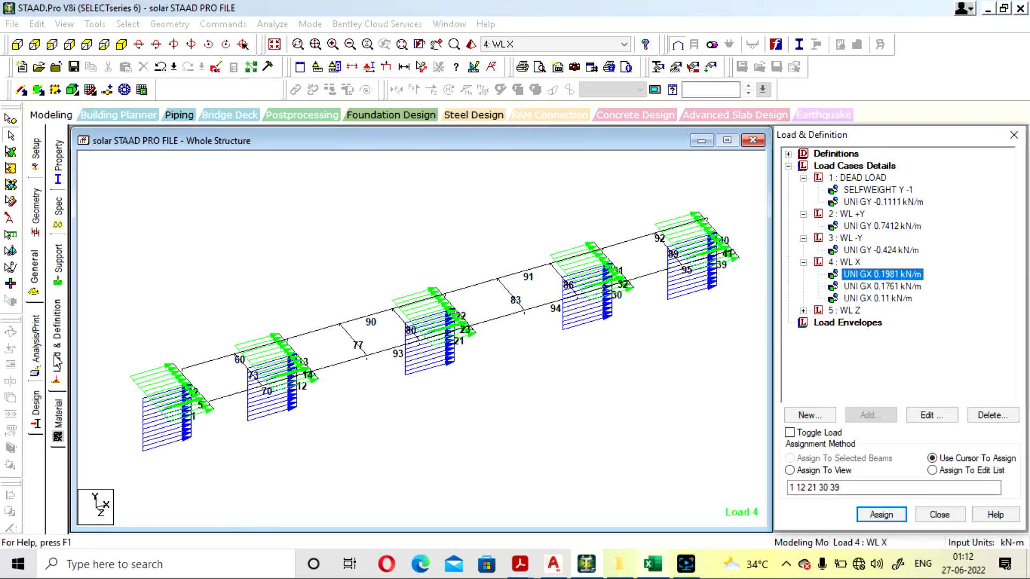
click(433, 430)
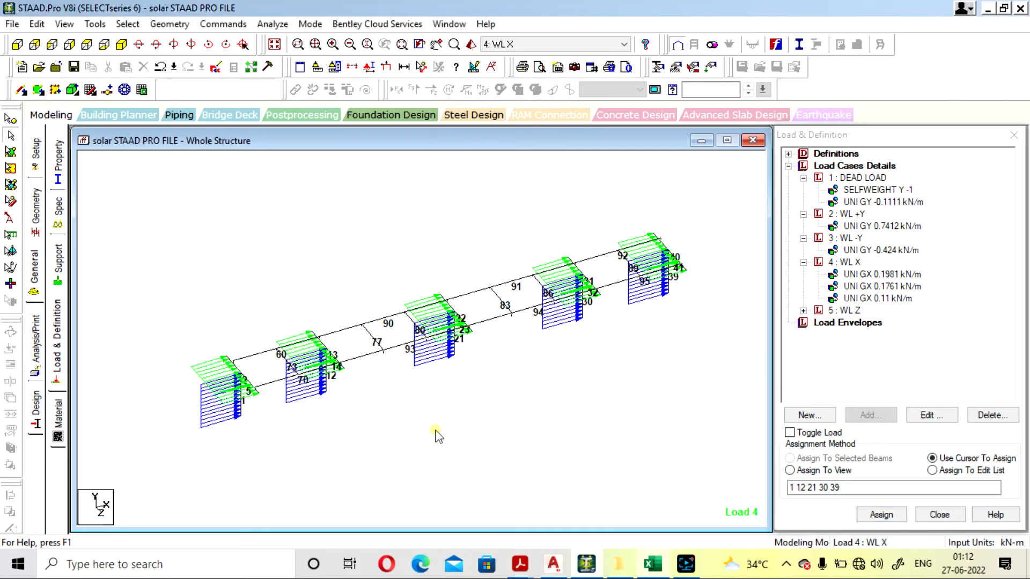
click(885, 274)
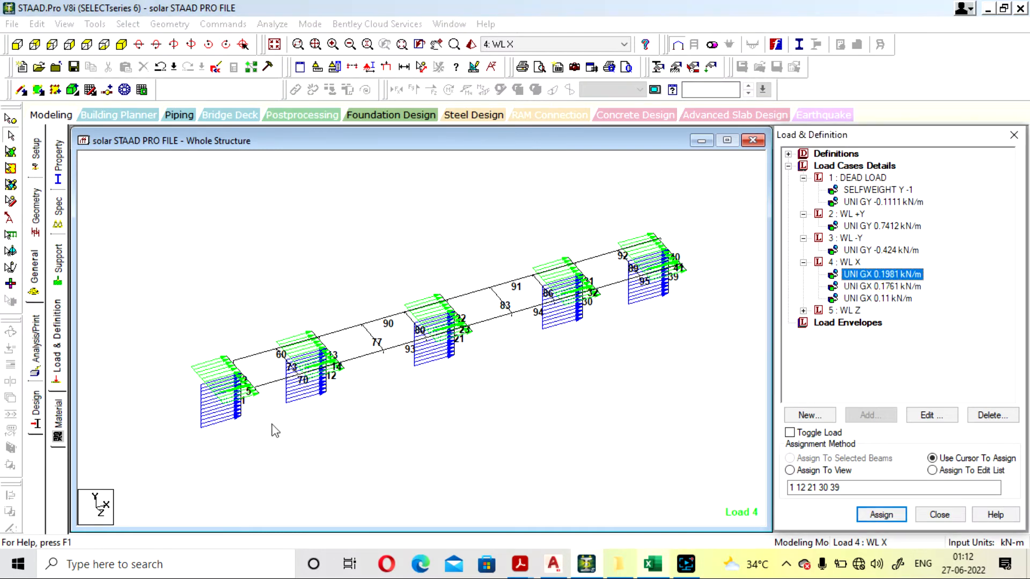
click(239, 414)
click(323, 384)
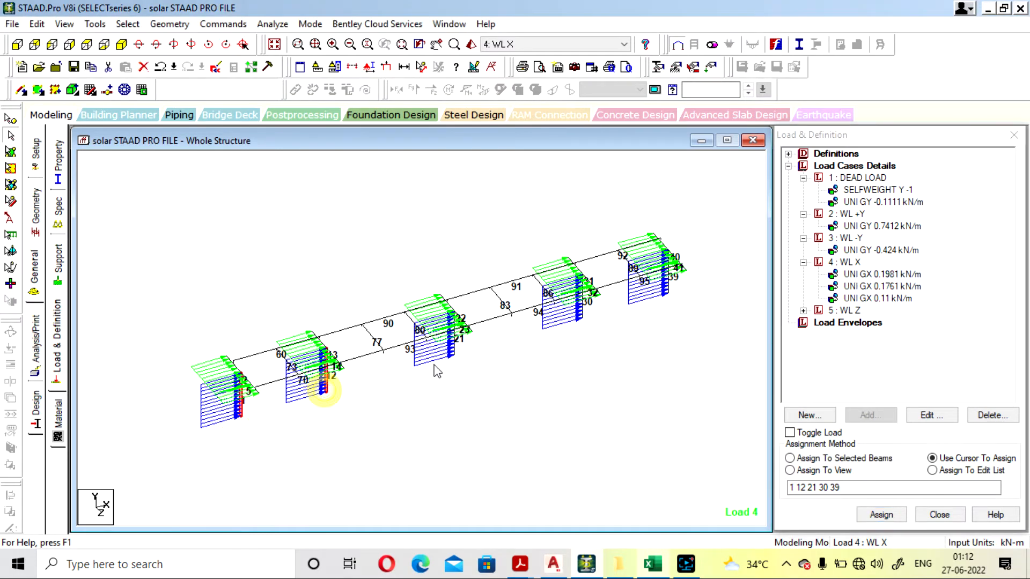
click(452, 347)
click(579, 310)
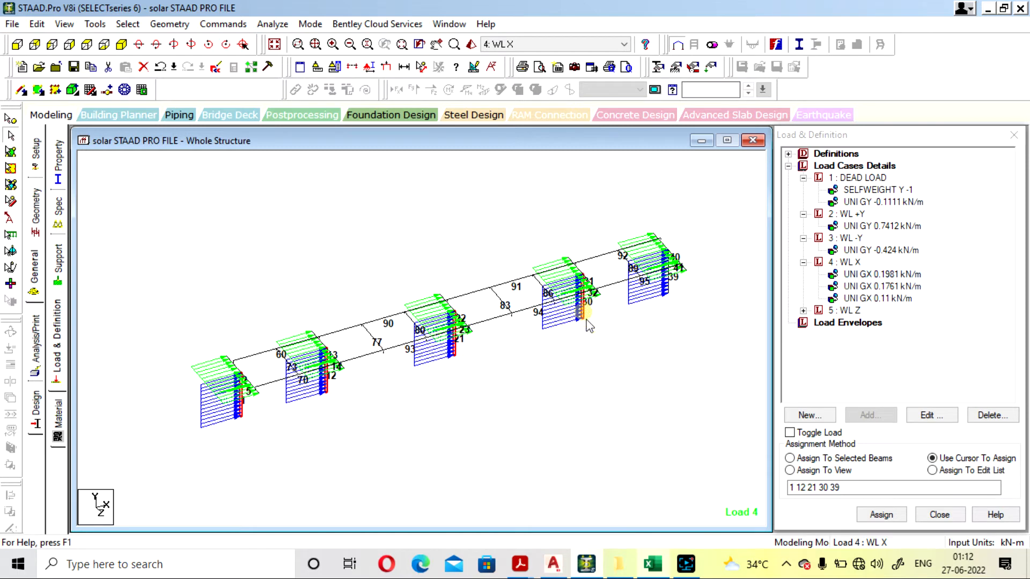
click(670, 293)
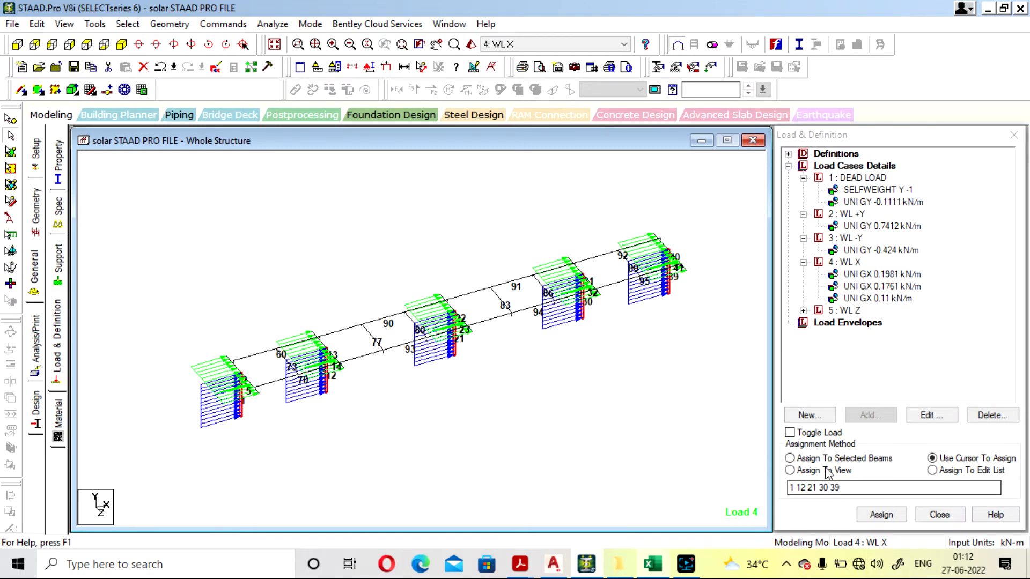
click(841, 459)
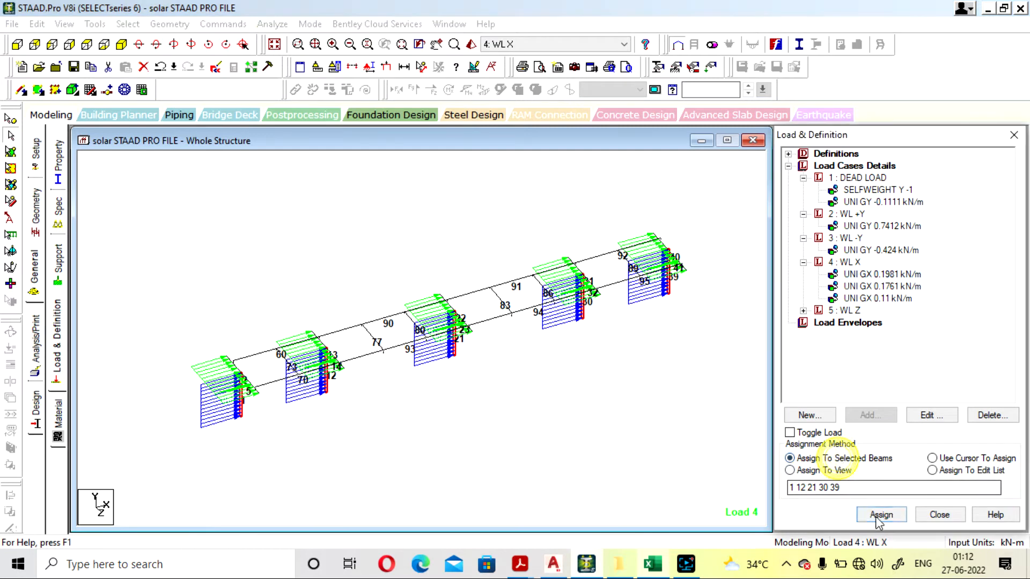
- Select WL X's 0.1761 kN/m force and add rafters 2, 13, 22, 31 and 40 to the beam selection
click(886, 288)
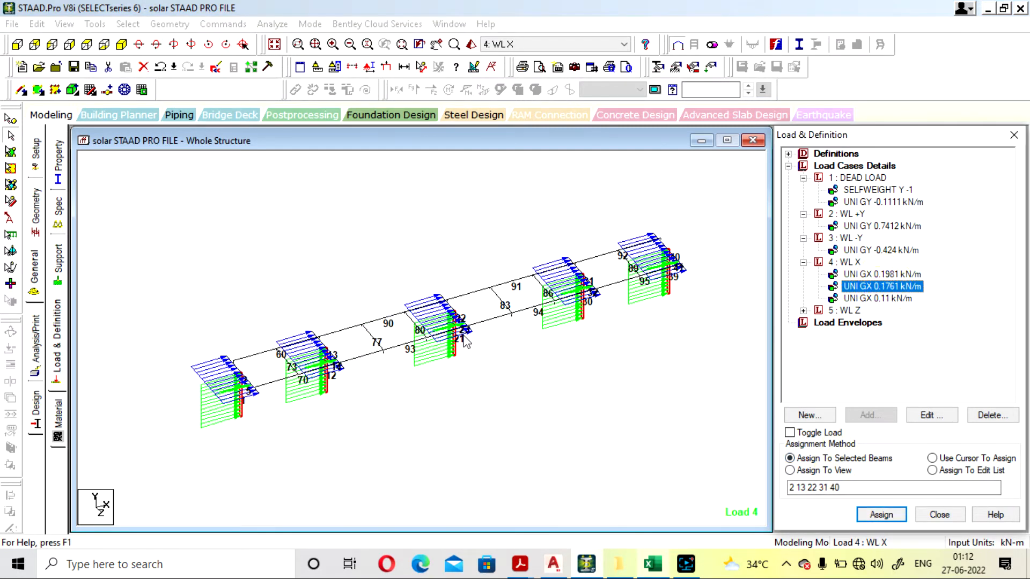
ctrl+click(227, 355)
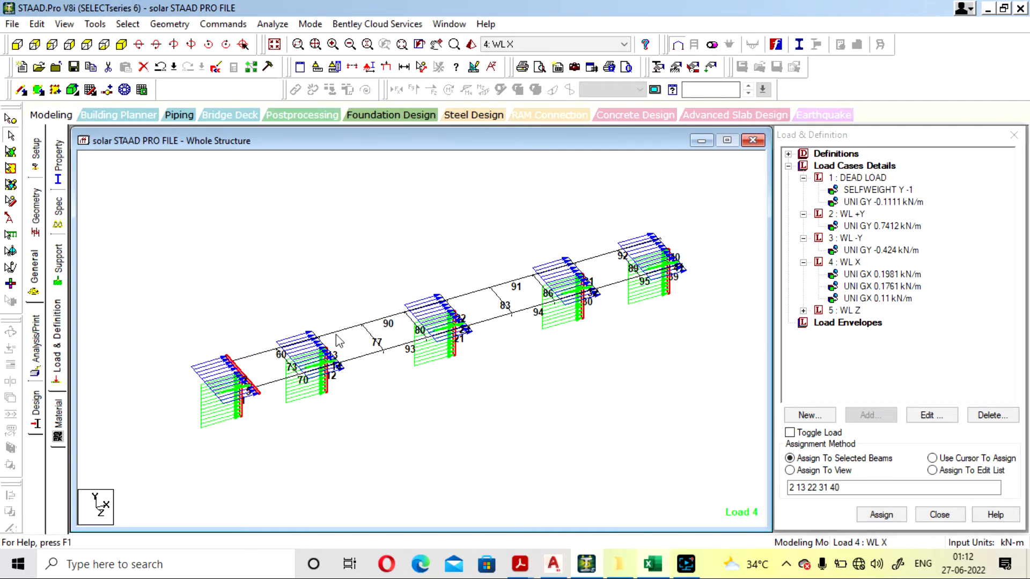
ctrl+click(311, 331)
ctrl+click(438, 296)
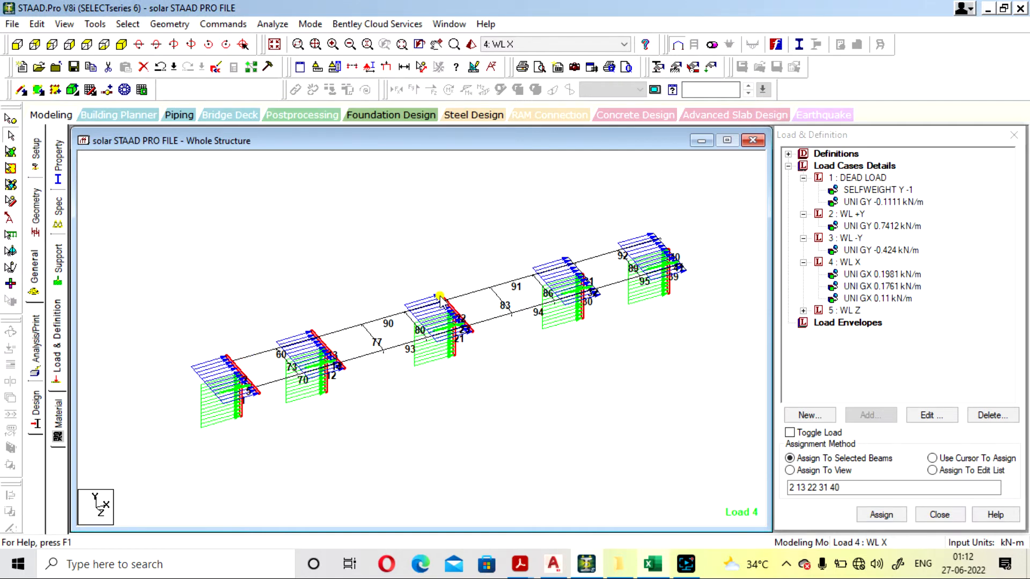
ctrl+click(566, 260)
ctrl+click(560, 263)
ctrl+click(652, 237)
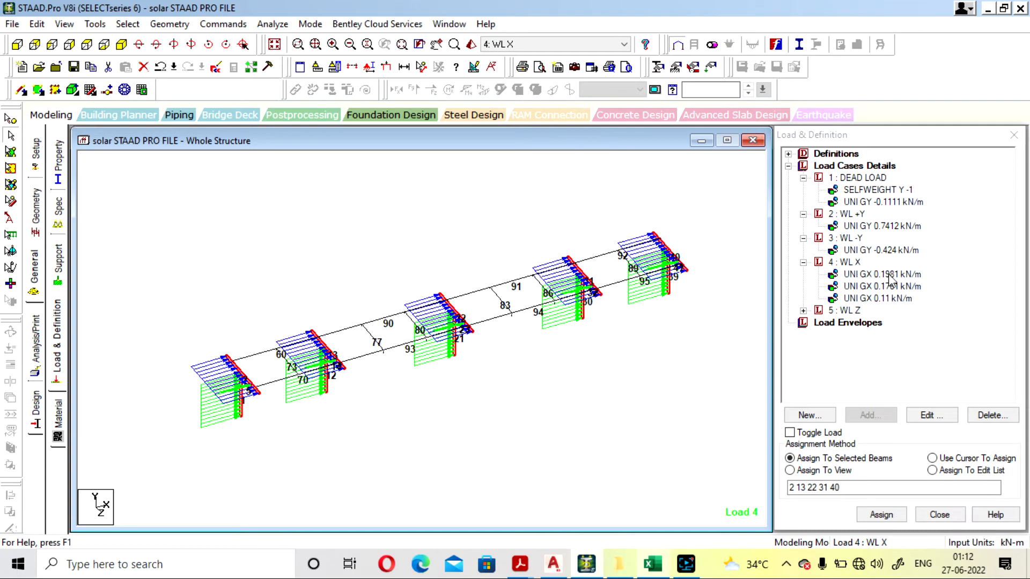
- Clear the beam selection and review which members carry each of WL X's 0.1981, 0.1761 and 0.11 kN/m forces
click(874, 298)
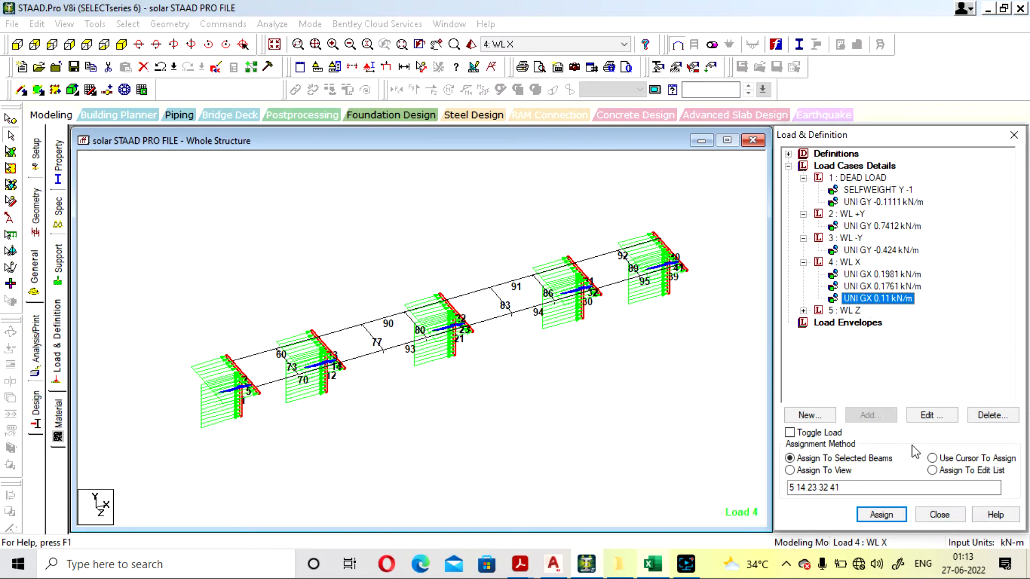
click(399, 403)
click(882, 274)
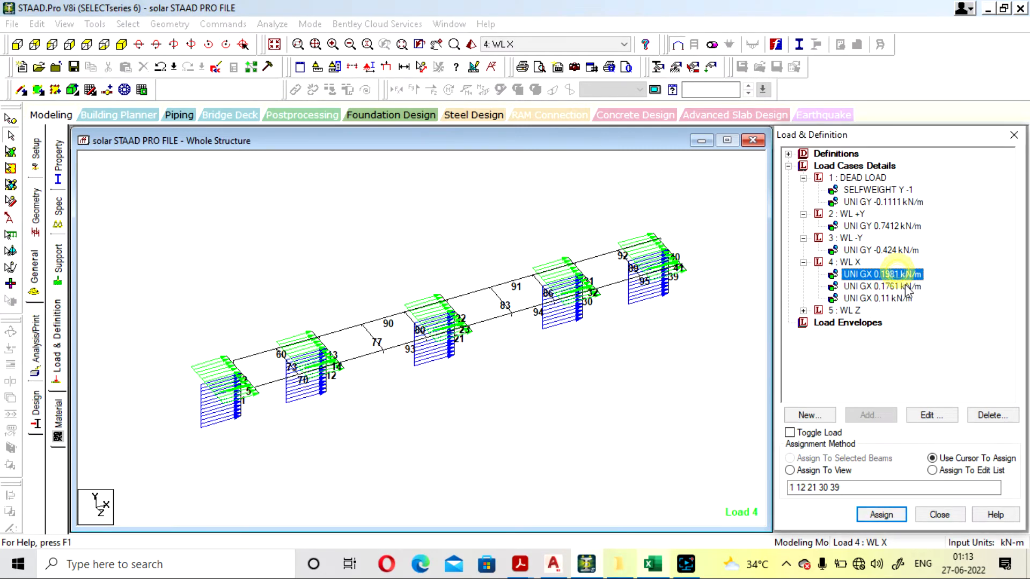
click(882, 286)
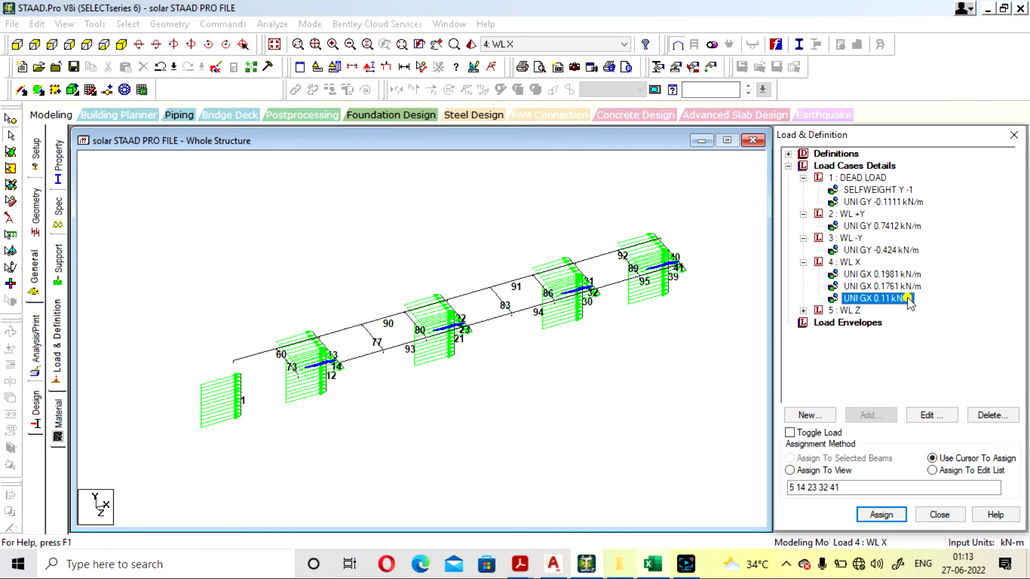
click(536, 383)
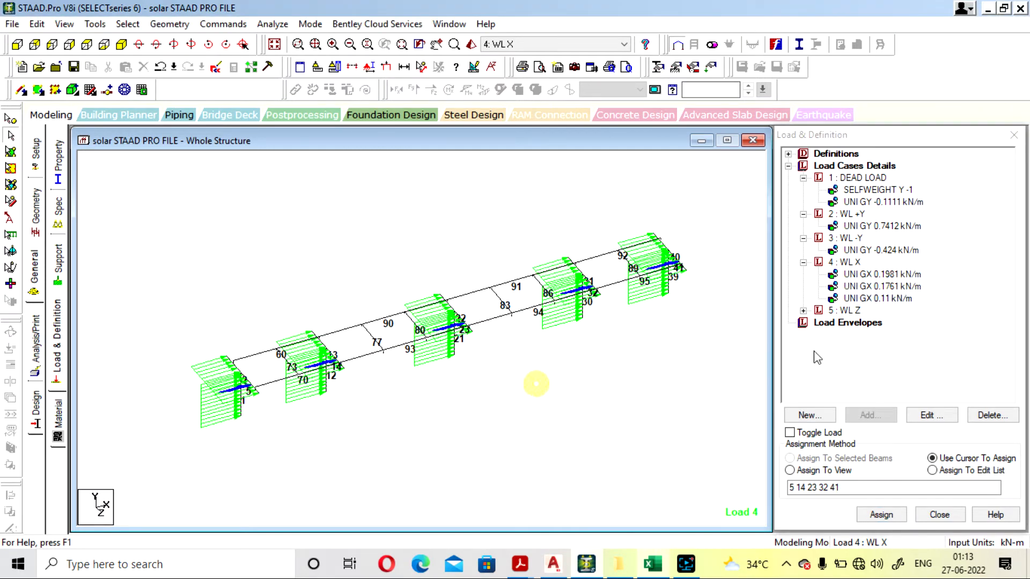
- Display WL Z's -0.0322 kN/m force, and switch to the Excel worksheet to examine the 90-degree coefficients and column force
click(802, 311)
click(868, 324)
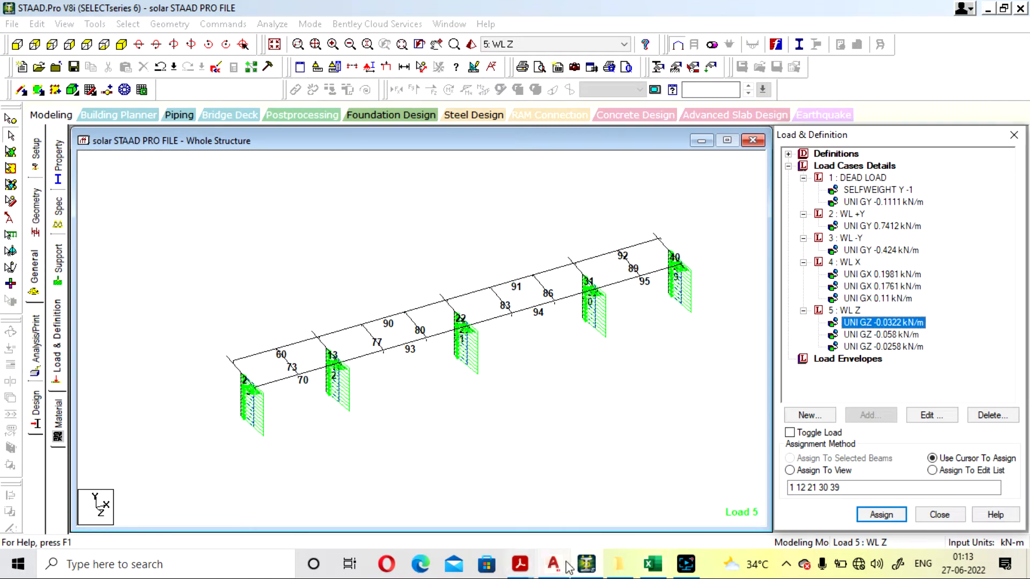
click(652, 563)
scroll(278, 351, up, 4)
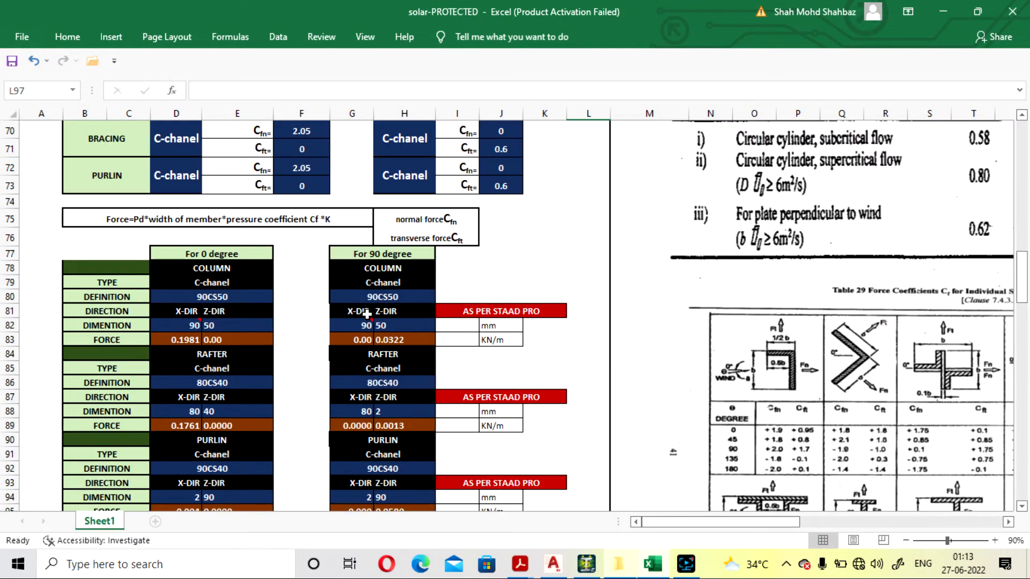
scroll(407, 263, up, 1)
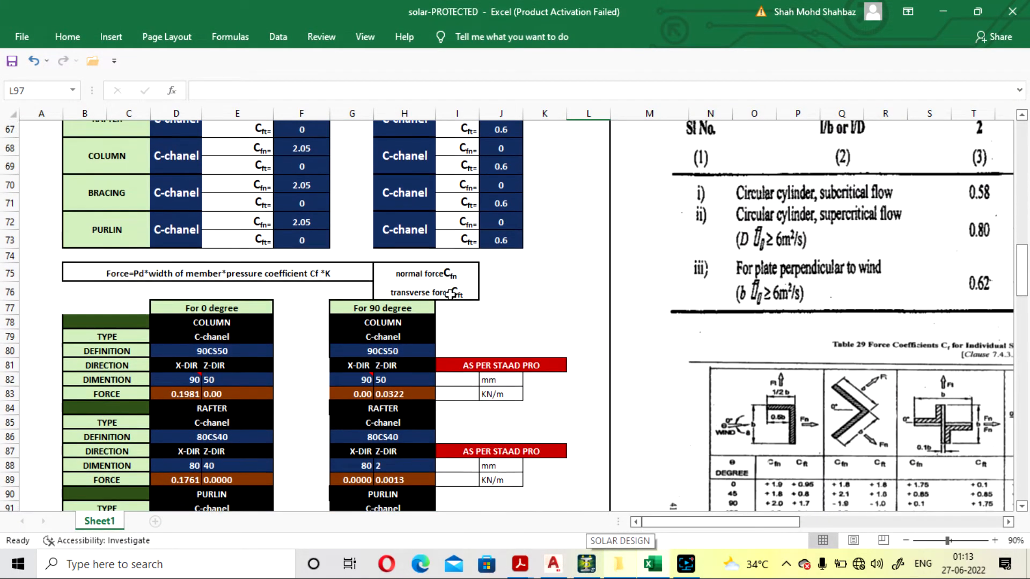
scroll(450, 295, down, 2)
scroll(440, 269, up, 4)
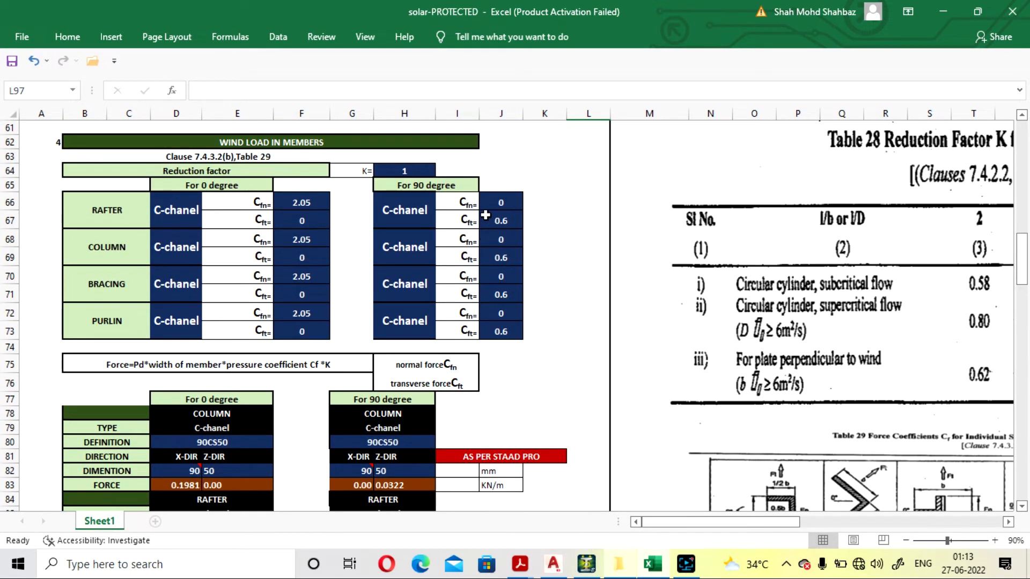
scroll(503, 221, down, 2)
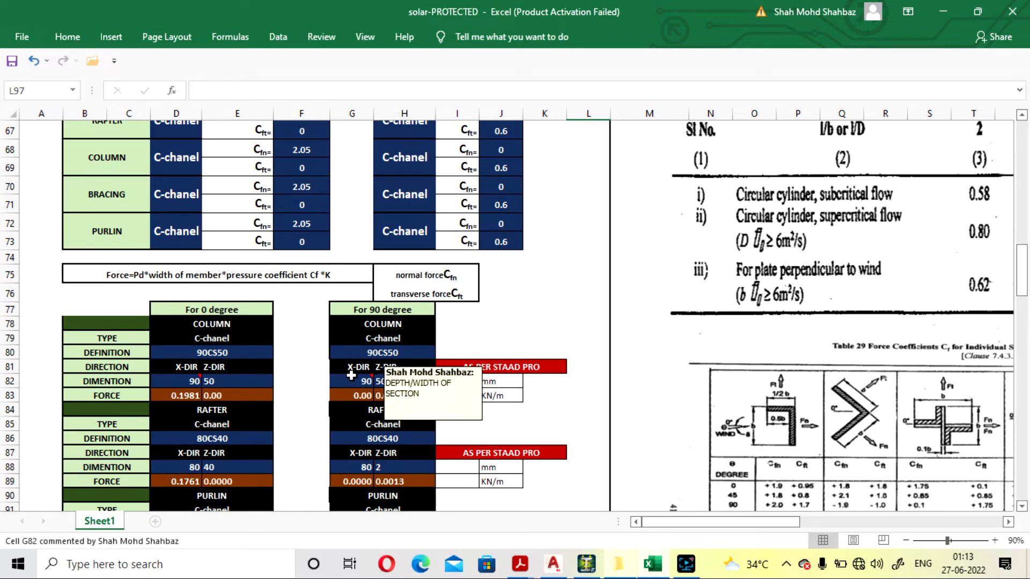
scroll(409, 330, down, 1)
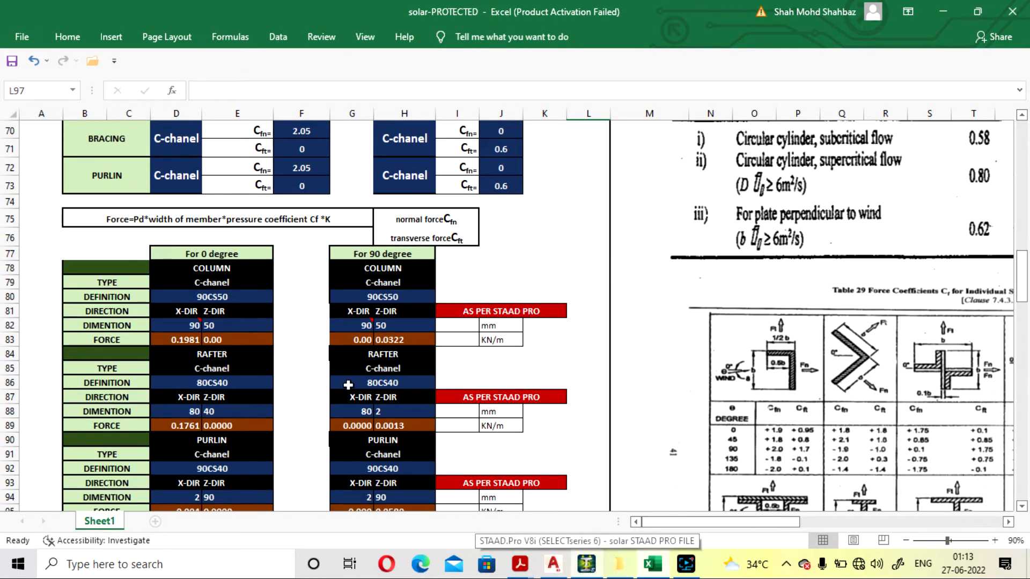
mouse_move(367, 325)
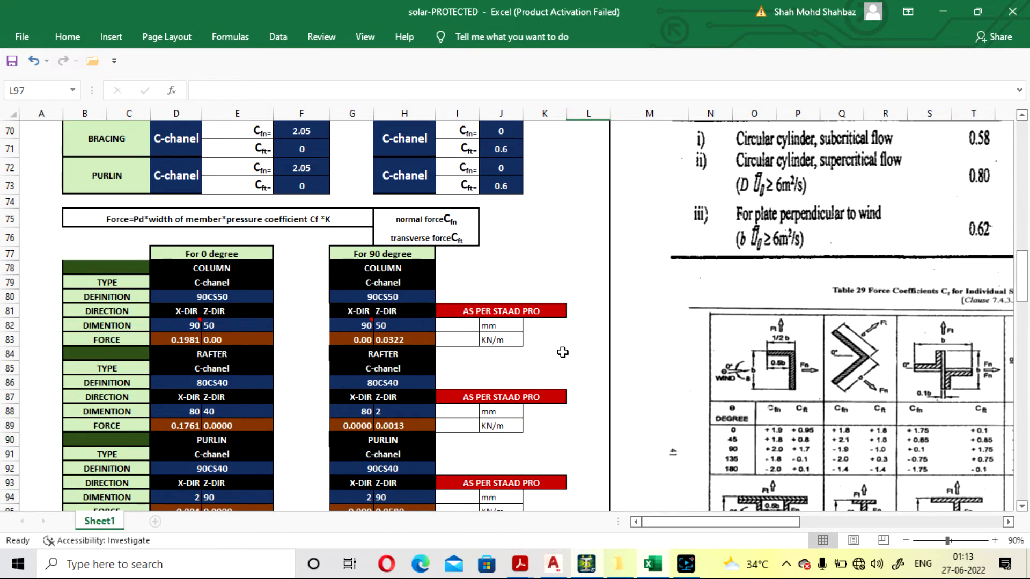
- Compare the worksheet's 90-degree column force with the direction and assigned columns of WL Z's -0.0322 kN/m force in STAAD.Pro
click(590, 568)
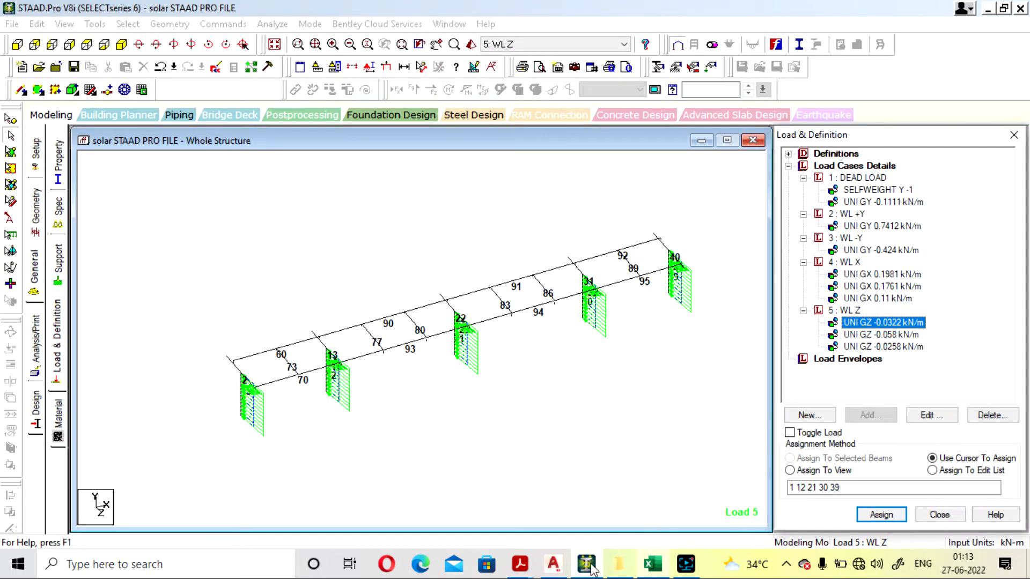
click(590, 568)
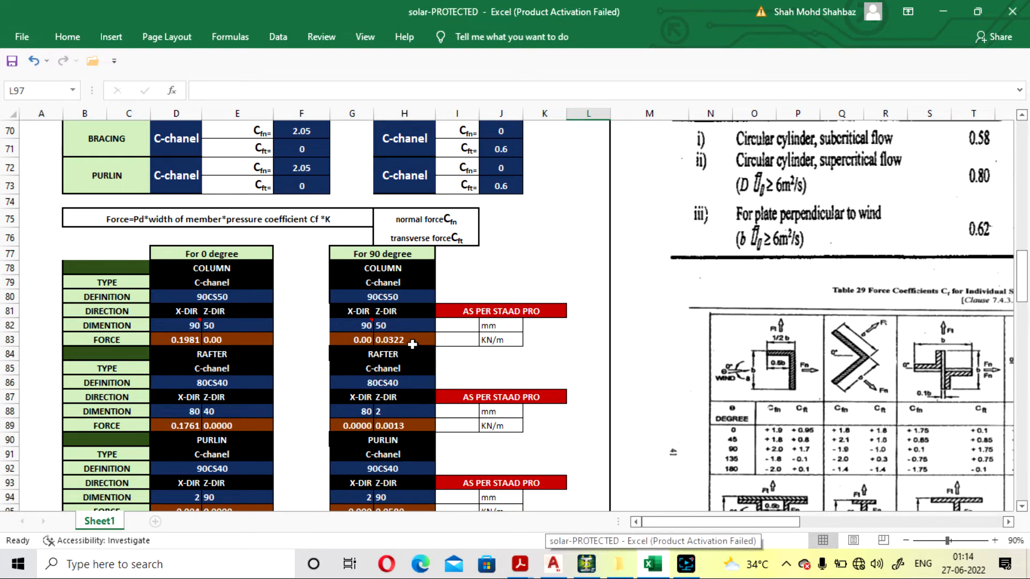
click(586, 564)
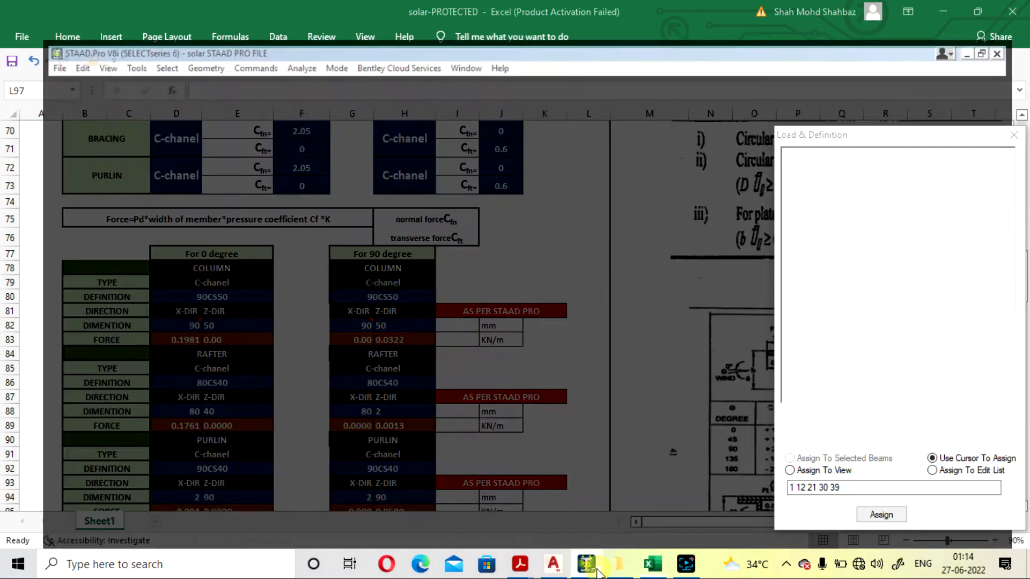
click(883, 323)
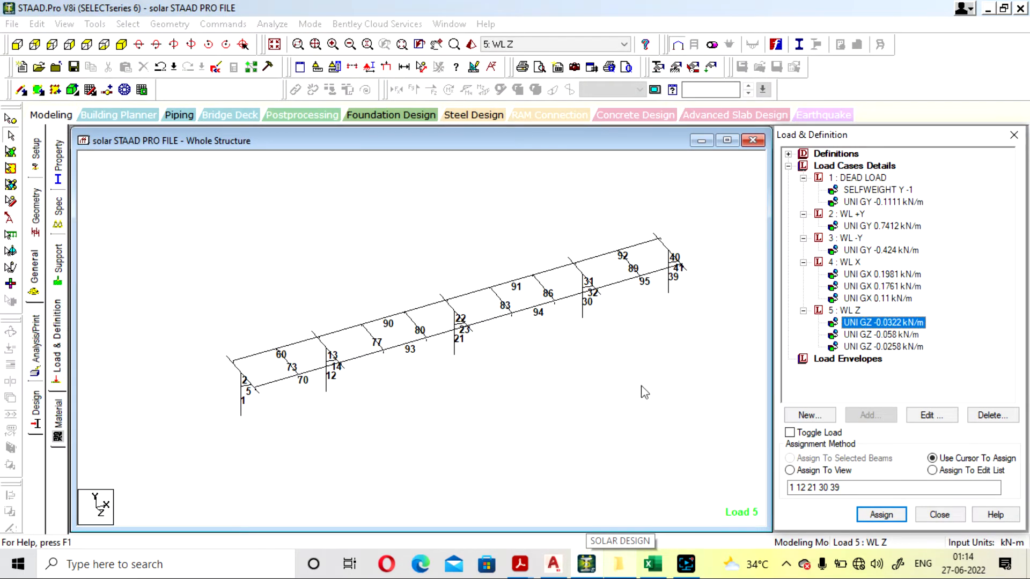
click(876, 323)
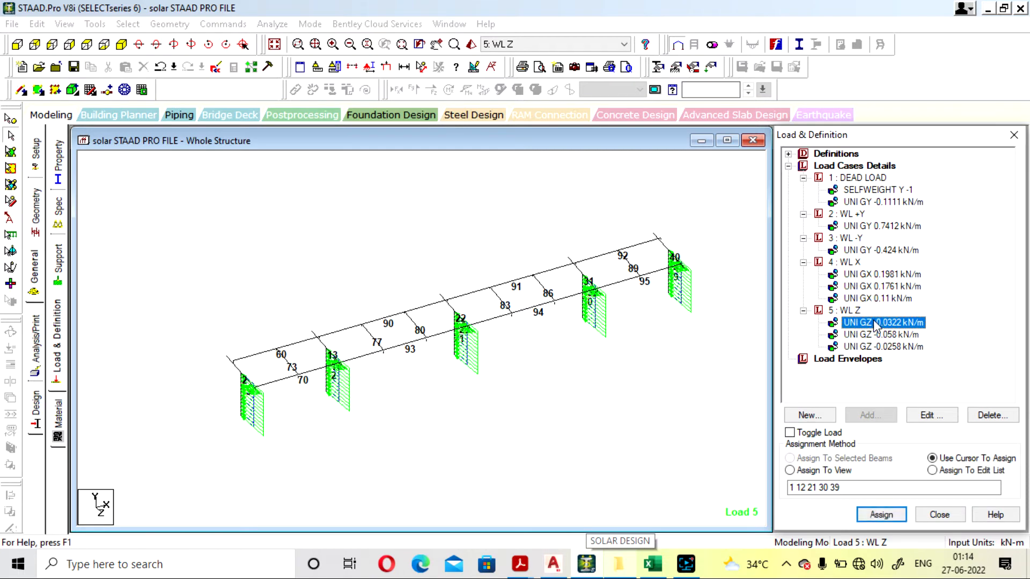
scroll(455, 371, up, 2)
scroll(455, 371, up, 2)
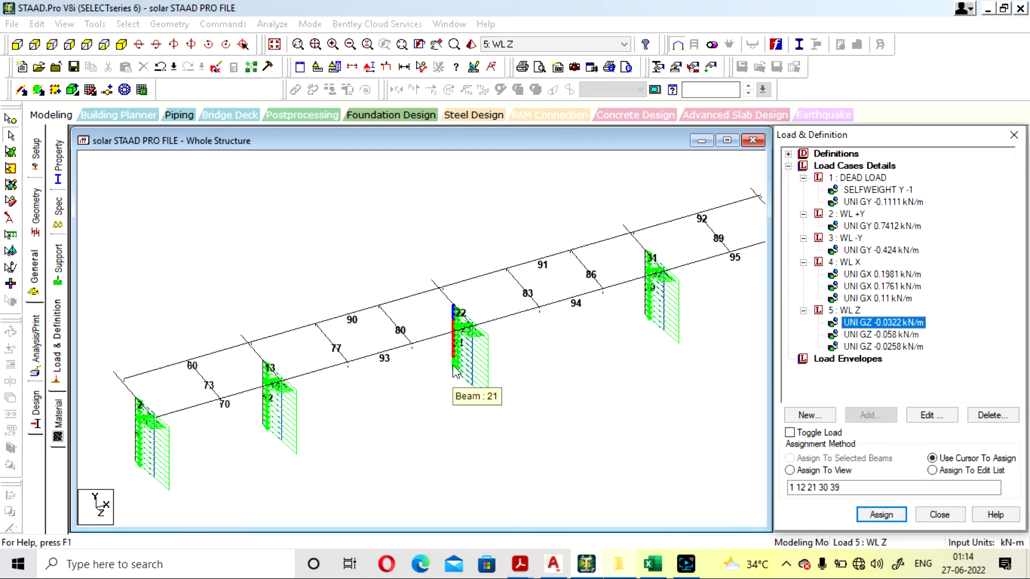
scroll(546, 371, down, 1)
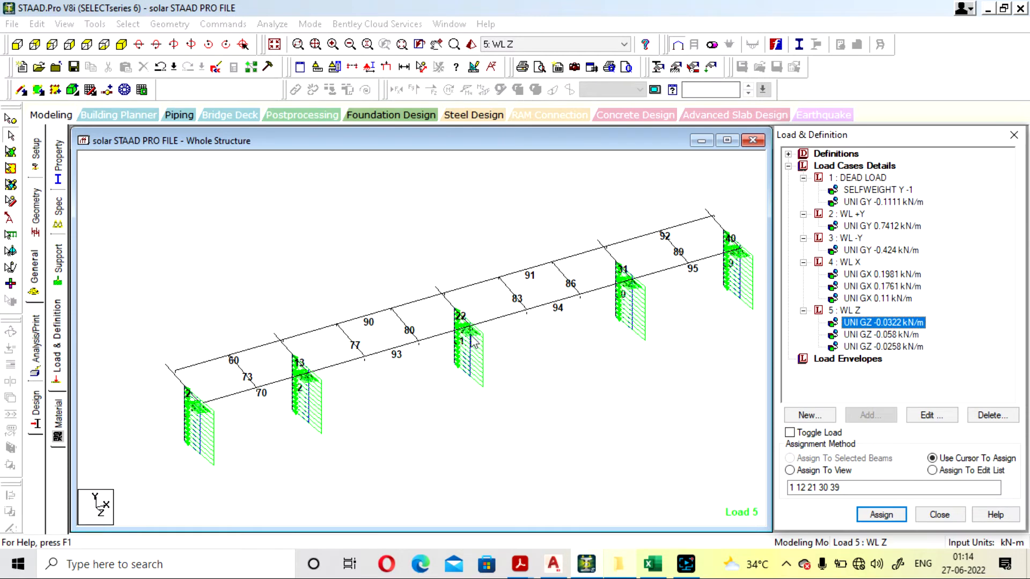
scroll(479, 318, down, 1)
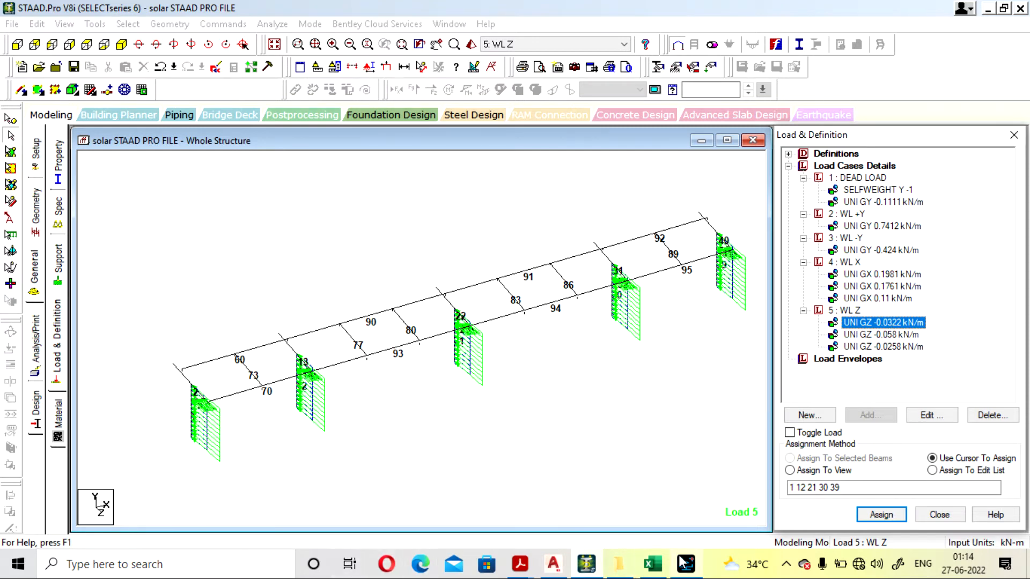
- Inspect rafter beam 2's section shape and orientation in a 3D rendered view
click(652, 567)
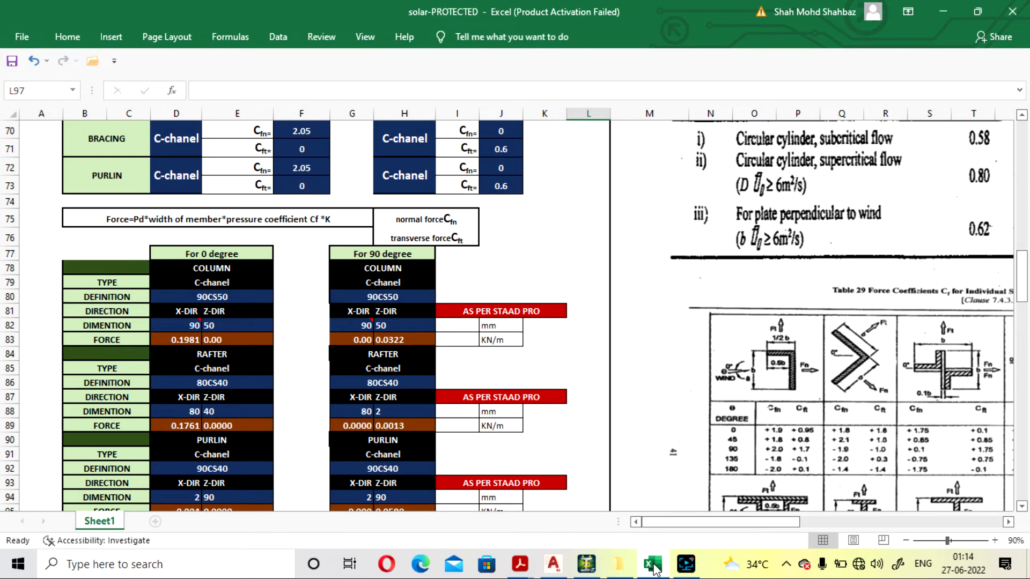
click(652, 568)
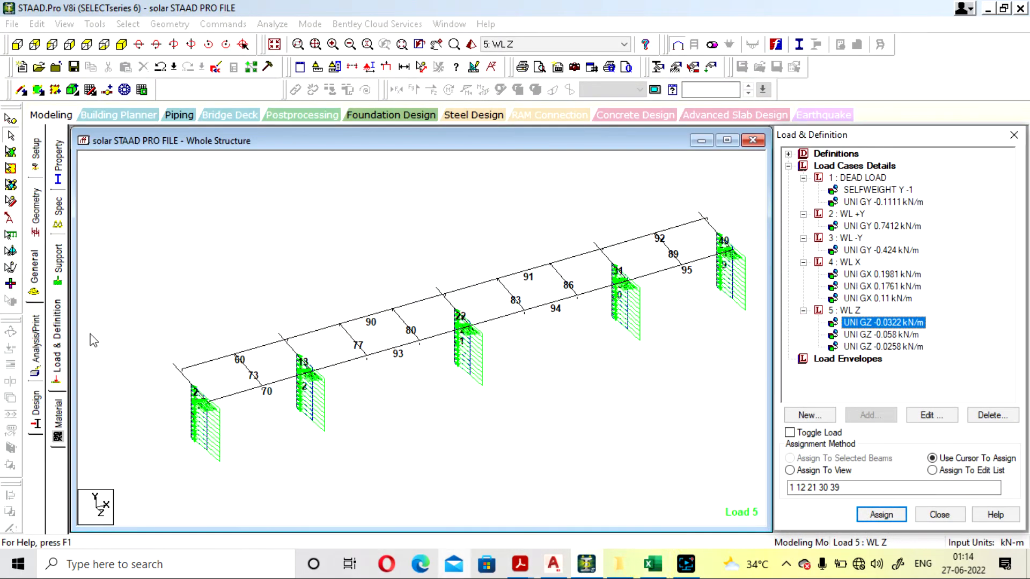
click(194, 392)
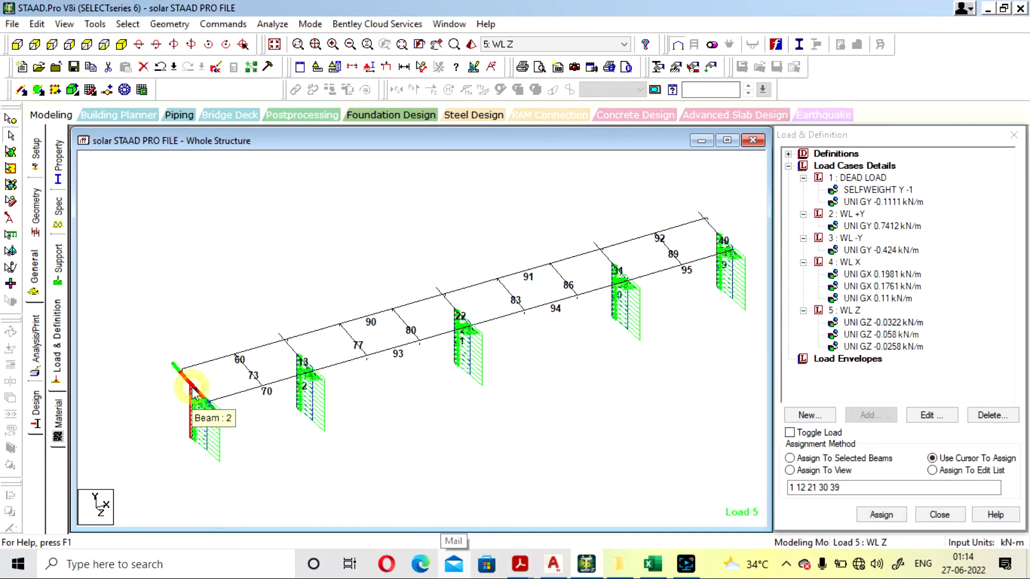
click(472, 44)
drag(613, 369, 712, 372)
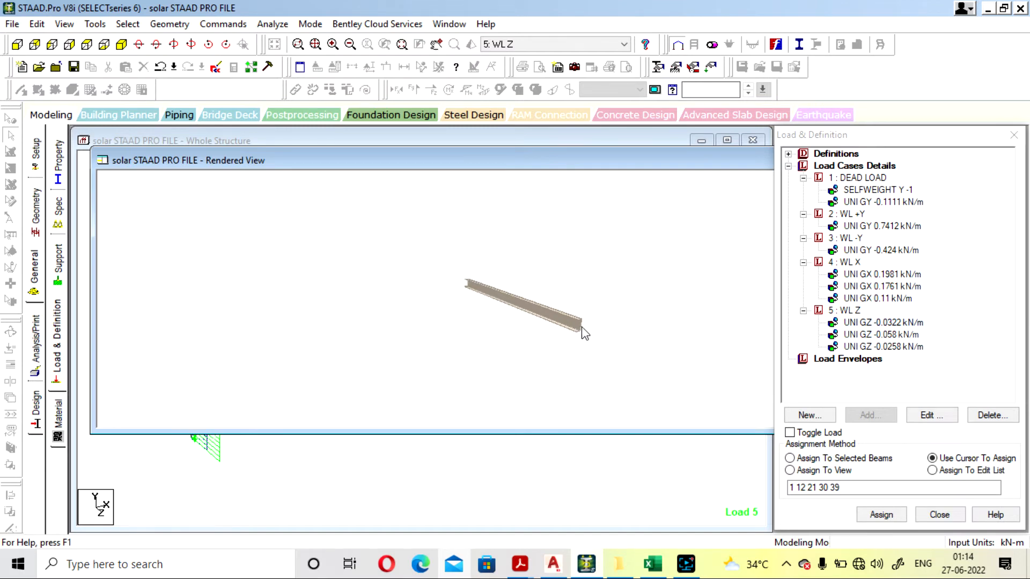
- Inspect rafter beam 2's section from a slightly different angle and close the rendered view
drag(584, 327, 618, 334)
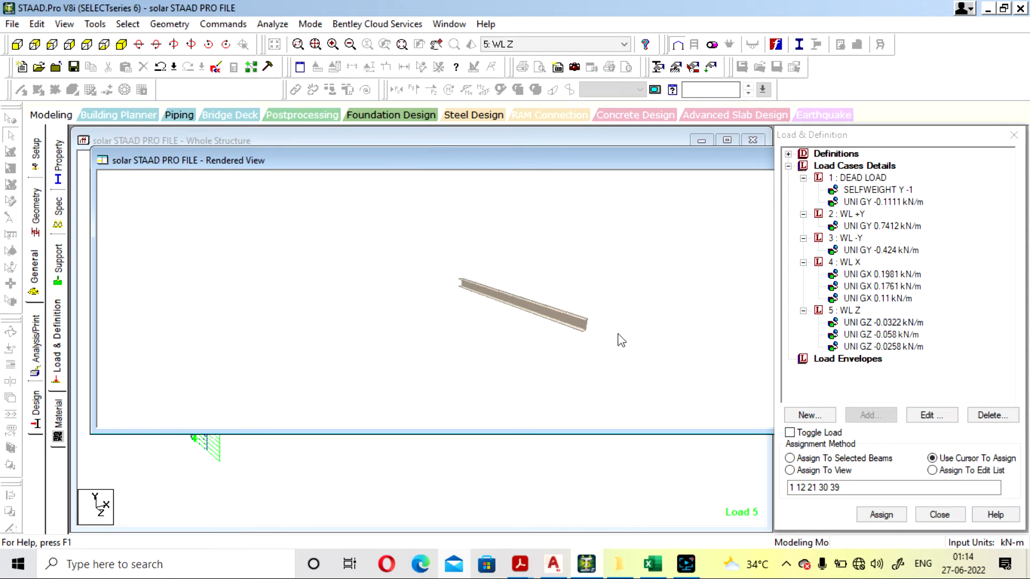
drag(638, 155, 540, 159)
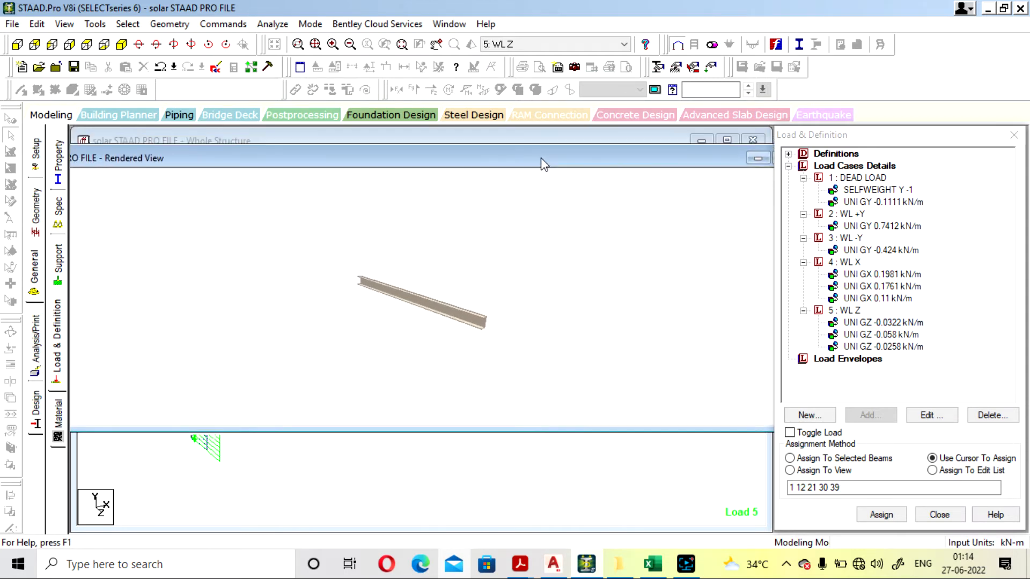
double_click(696, 154)
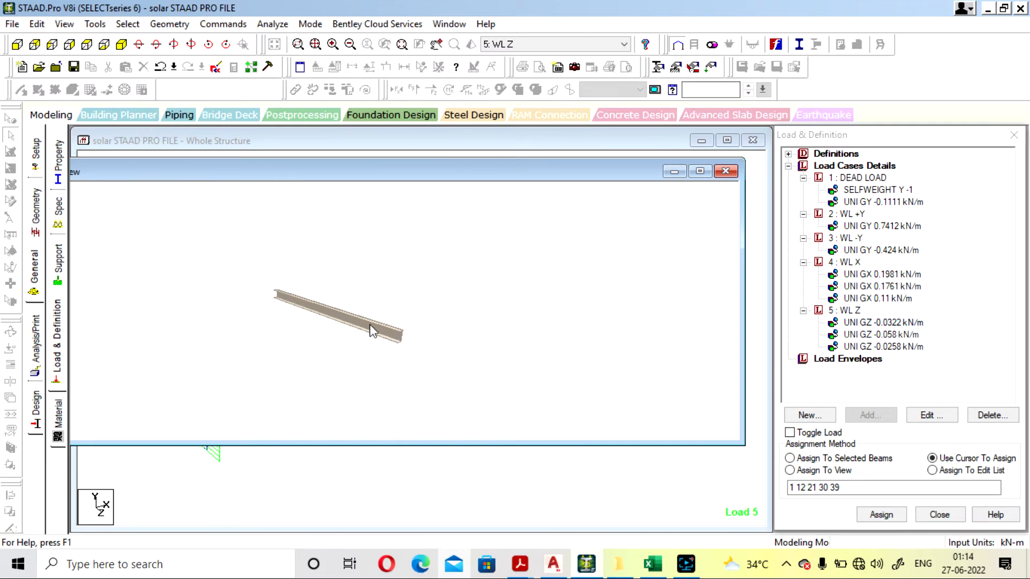
click(725, 170)
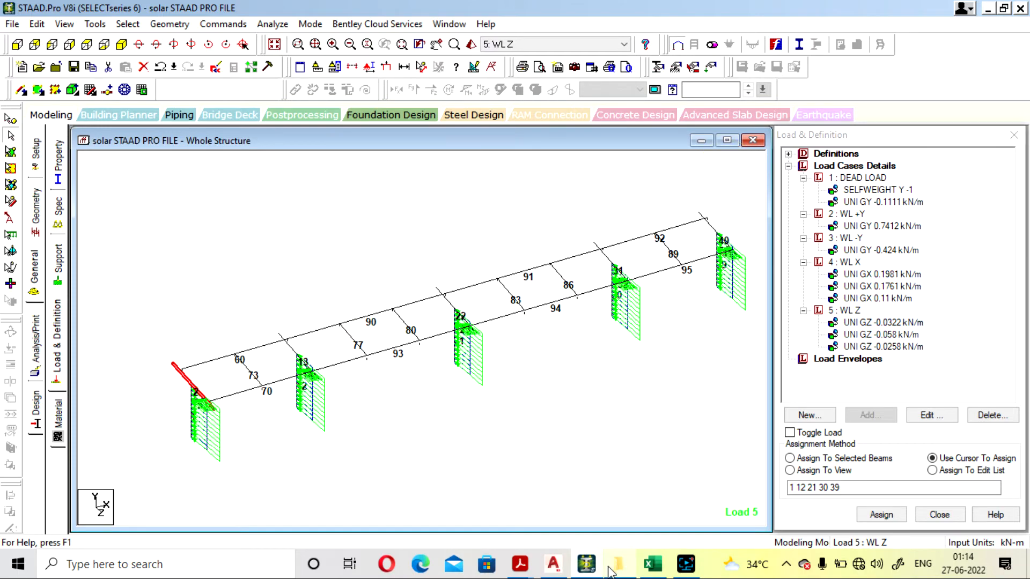
- Check the worksheet's 90-degree member forces, and review which members carry WL Z's -0.0322, -0.058 and -0.0258 kN/m forces
click(653, 564)
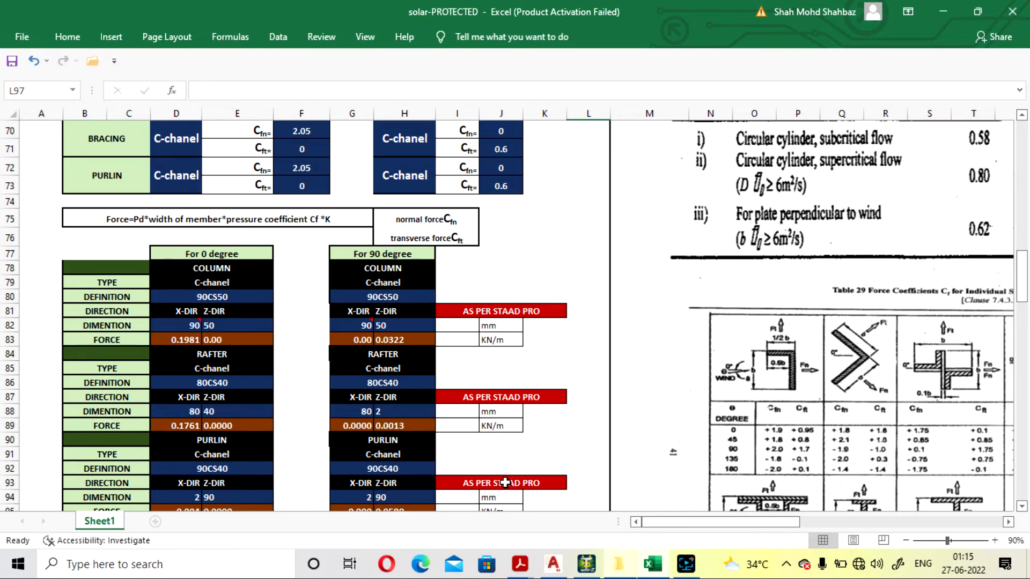
click(590, 564)
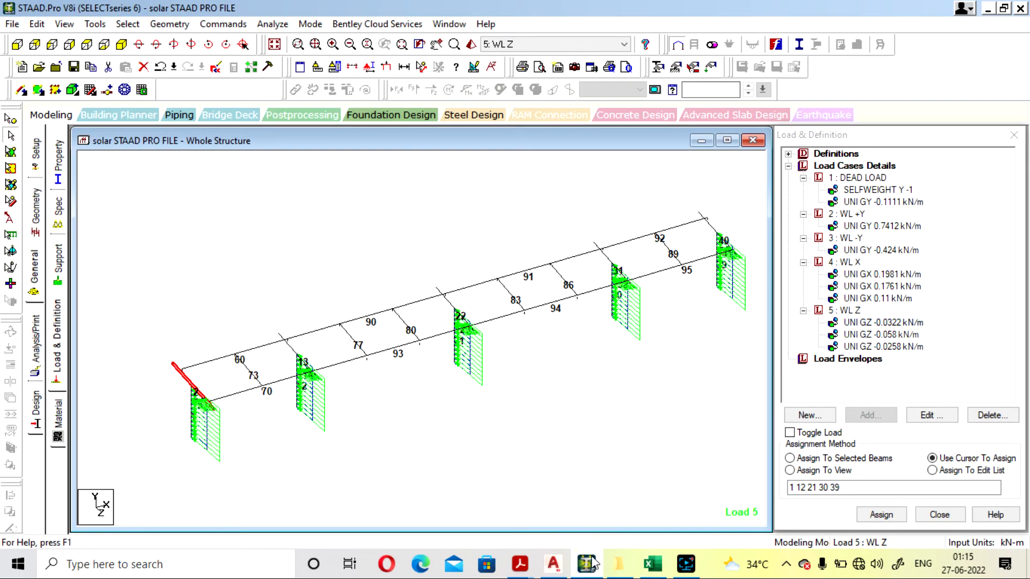
click(871, 335)
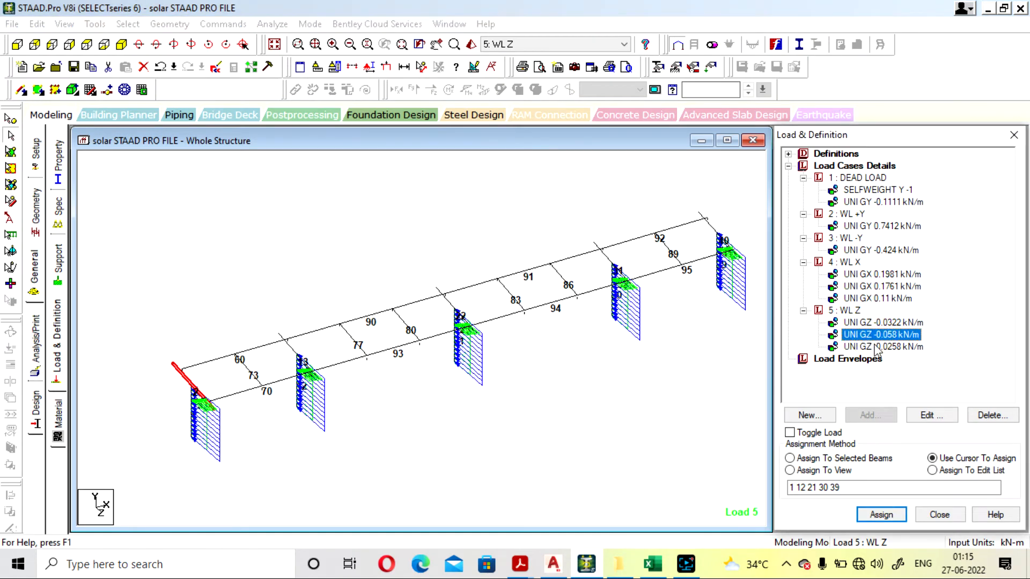
click(873, 324)
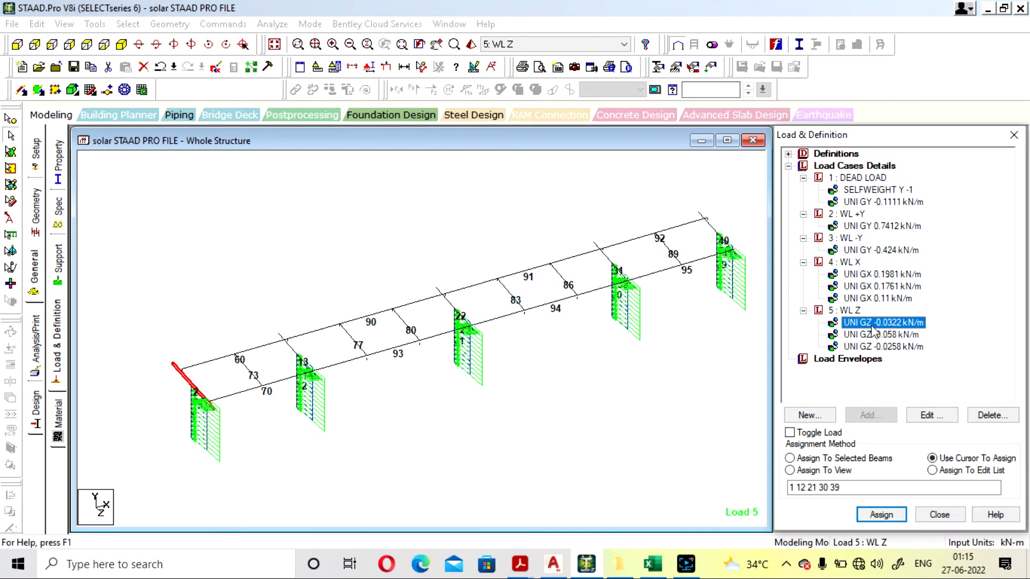
click(877, 336)
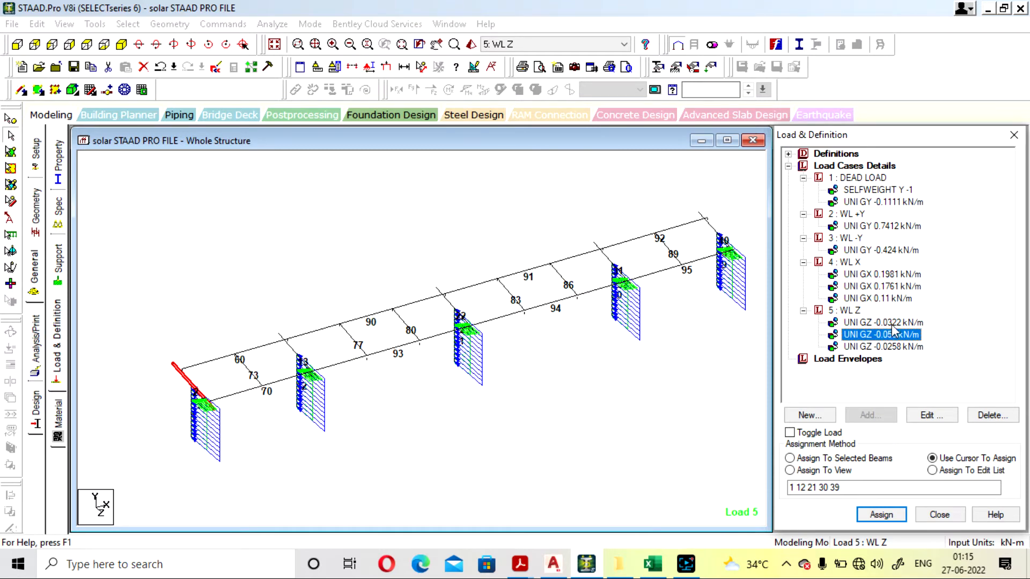
click(891, 324)
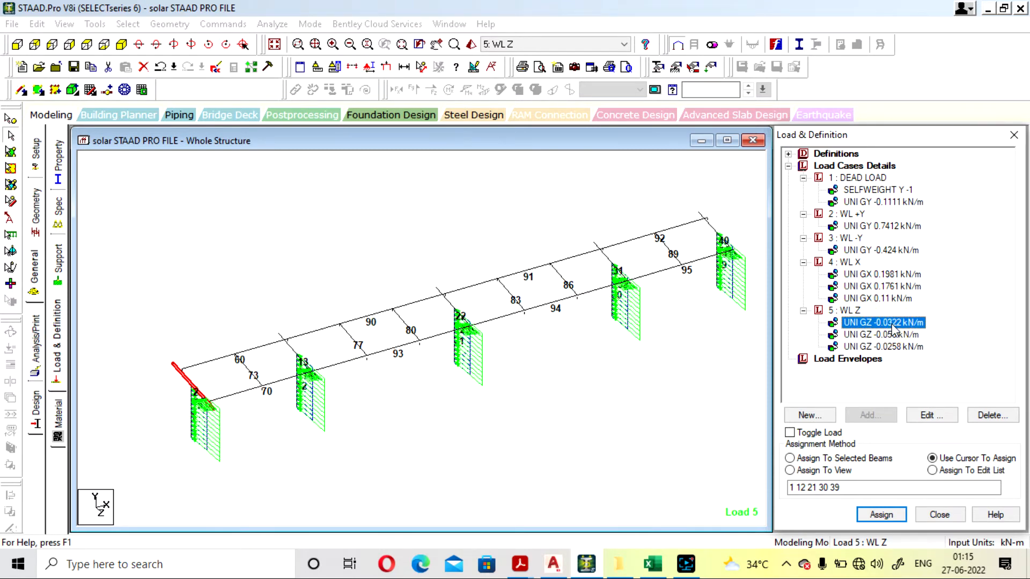
click(893, 335)
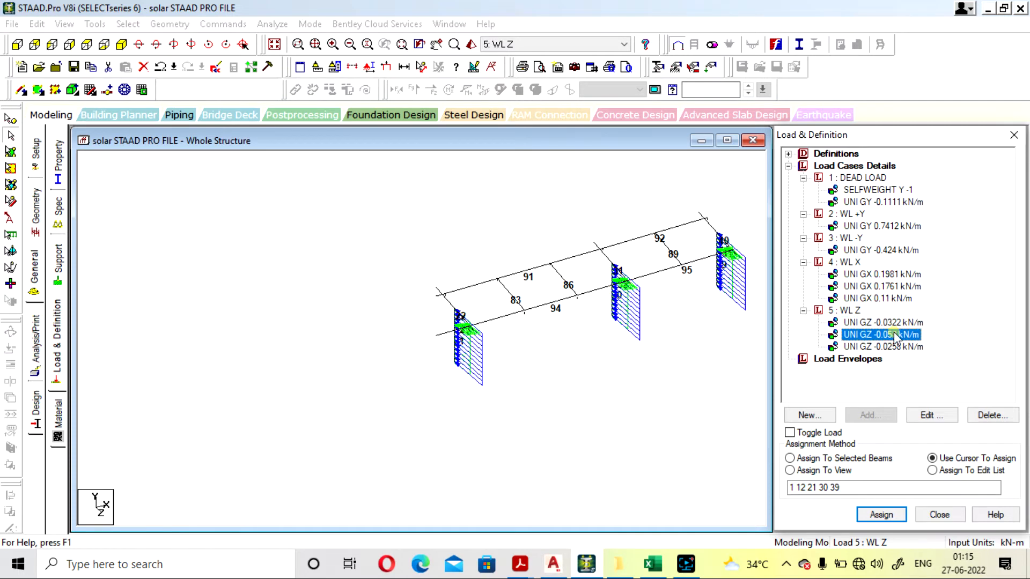
click(894, 346)
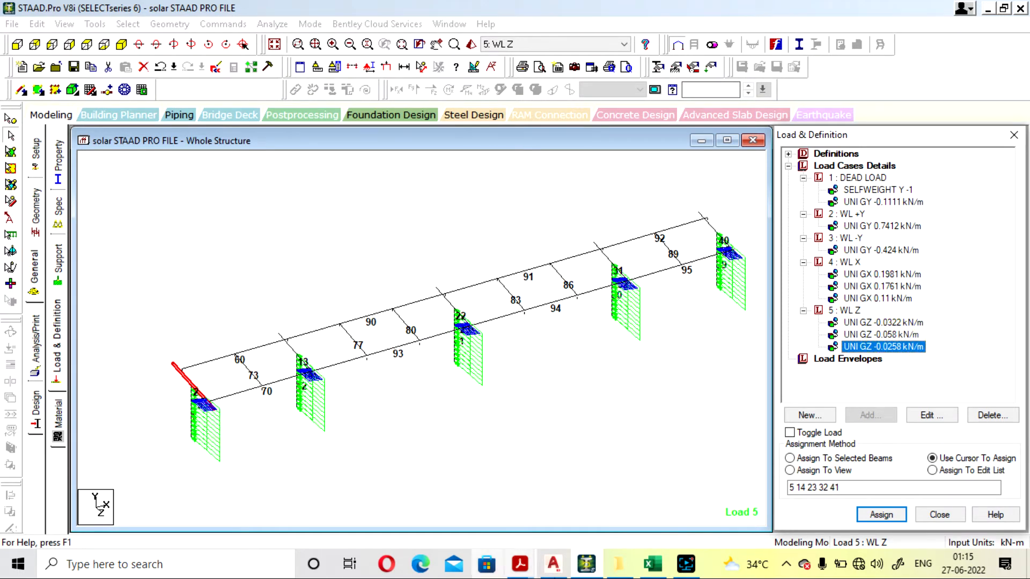
- Clear the beam selection and compare the worksheet's 90-degree bracing force with the members carrying WL Z's -0.0258 kN/m force
click(686, 564)
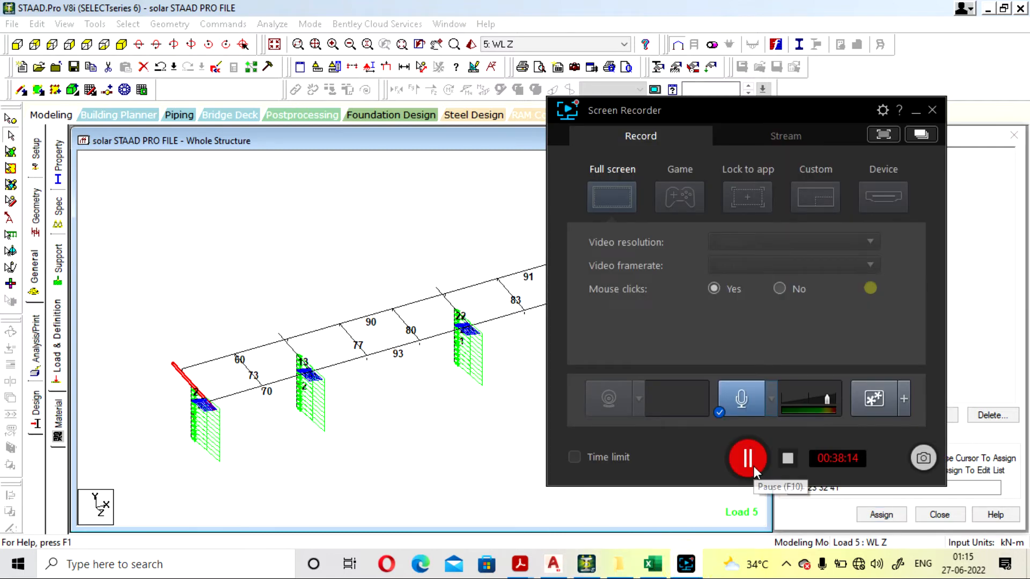
click(461, 448)
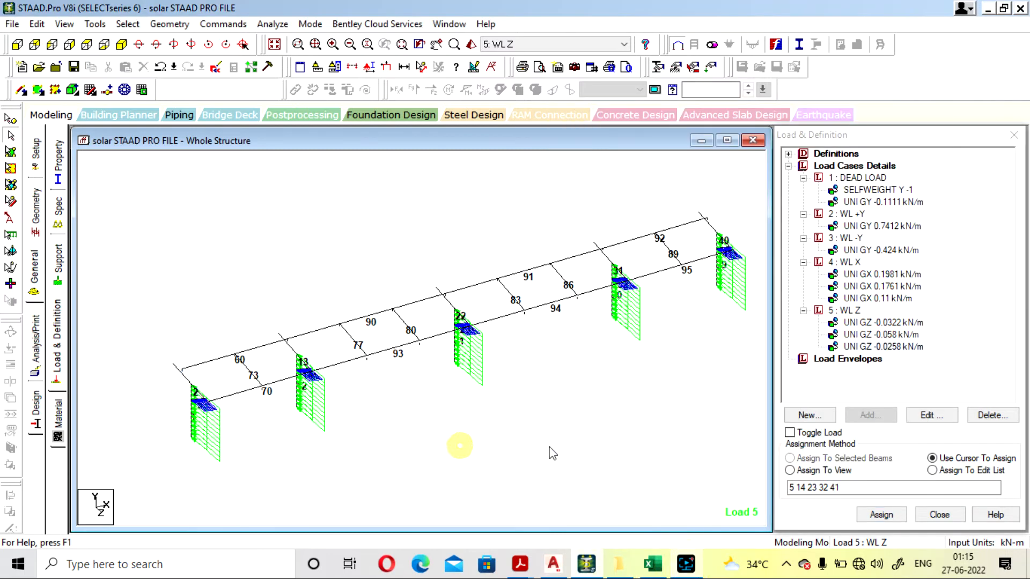
click(909, 348)
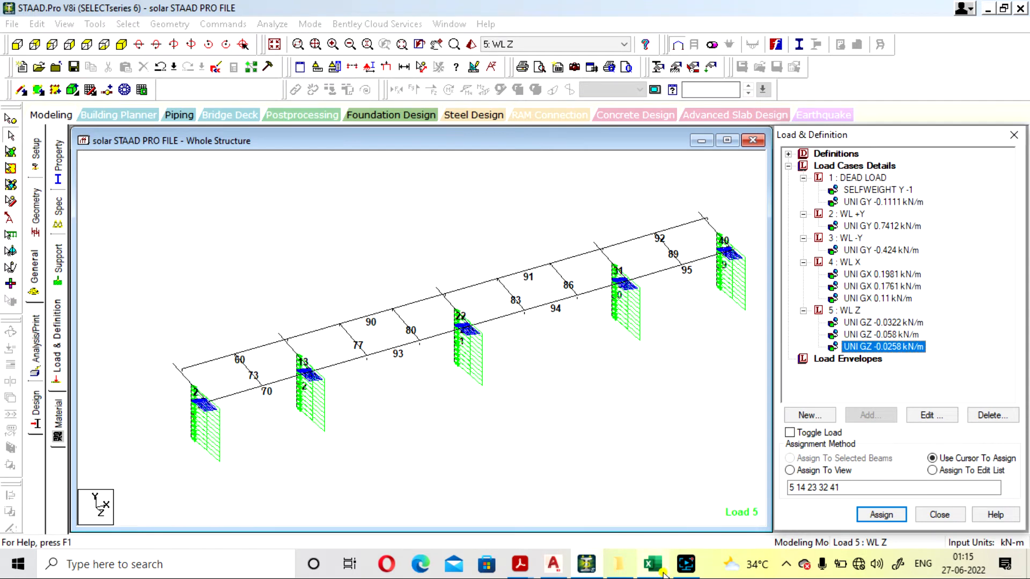
click(662, 573)
scroll(332, 409, down, 5)
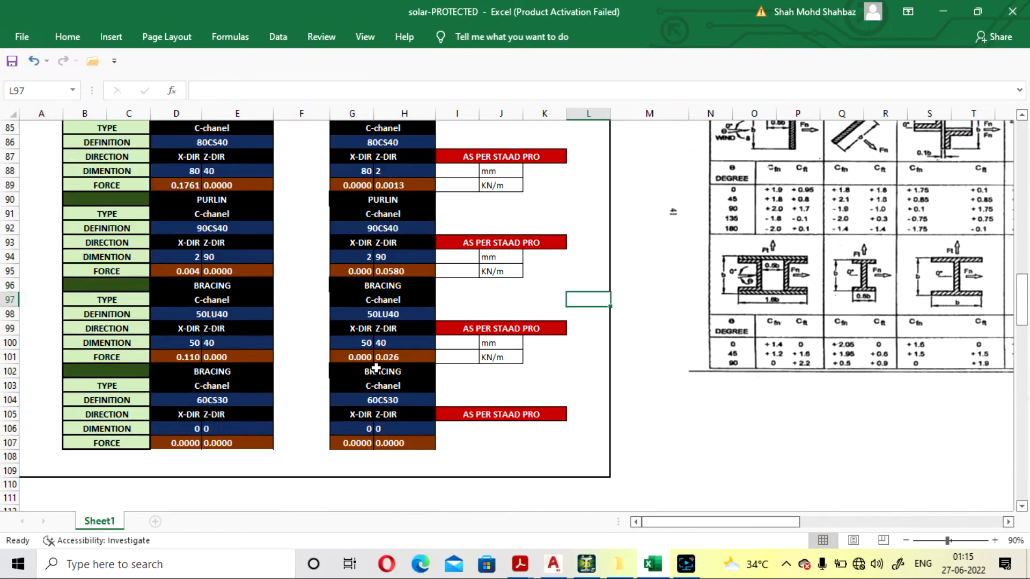
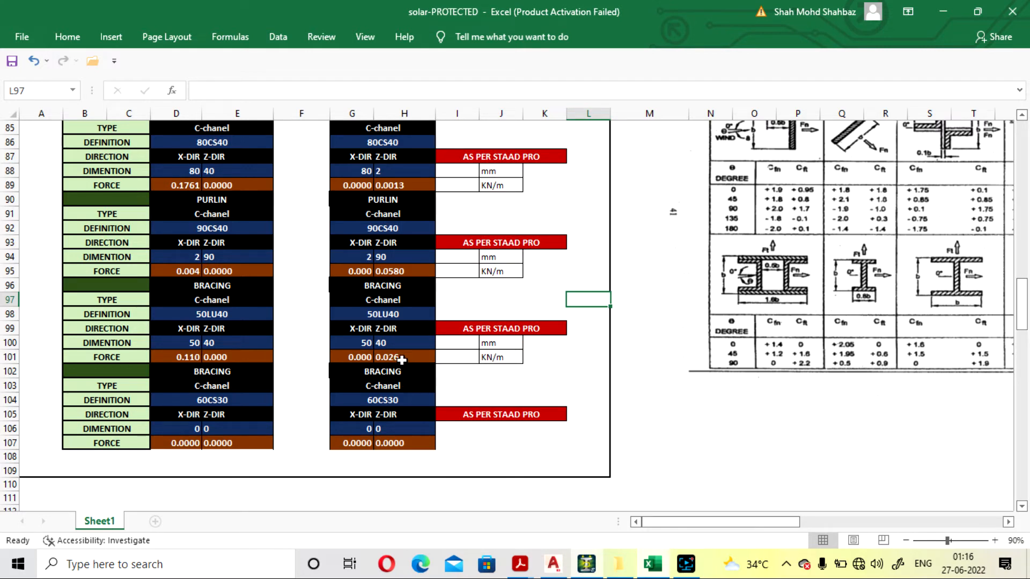
click(586, 564)
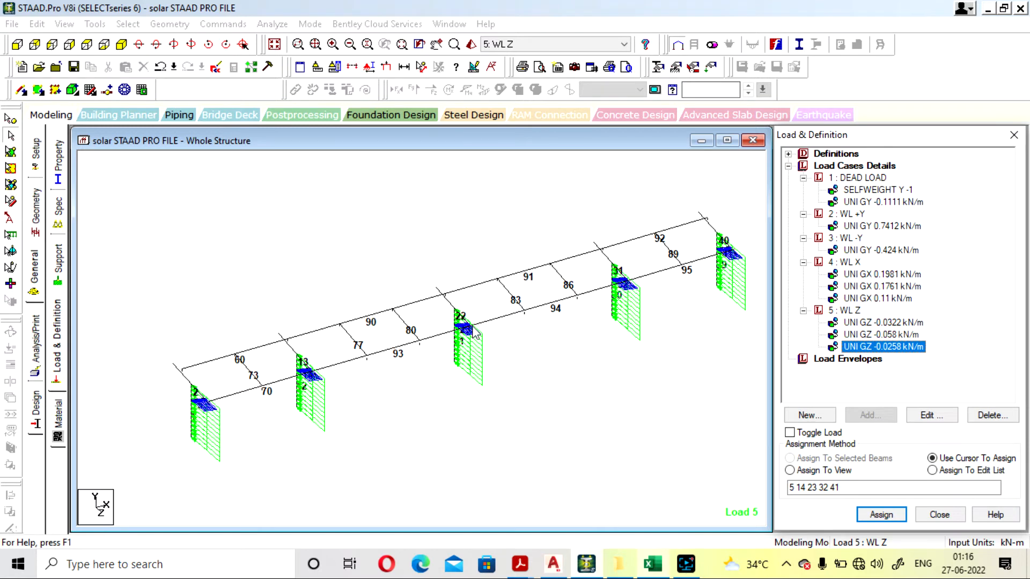
scroll(458, 340, up, 5)
scroll(472, 348, down, 2)
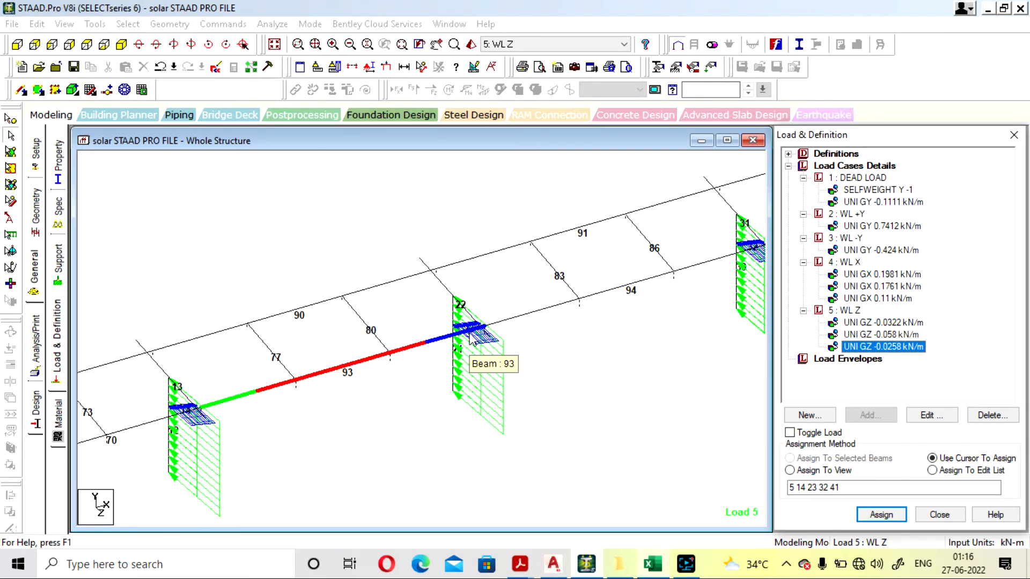
- Display WL Z's -0.0322 kN/m force and check the 90-degree purlin force in the Excel worksheet before returning to STAAD.Pro
click(890, 324)
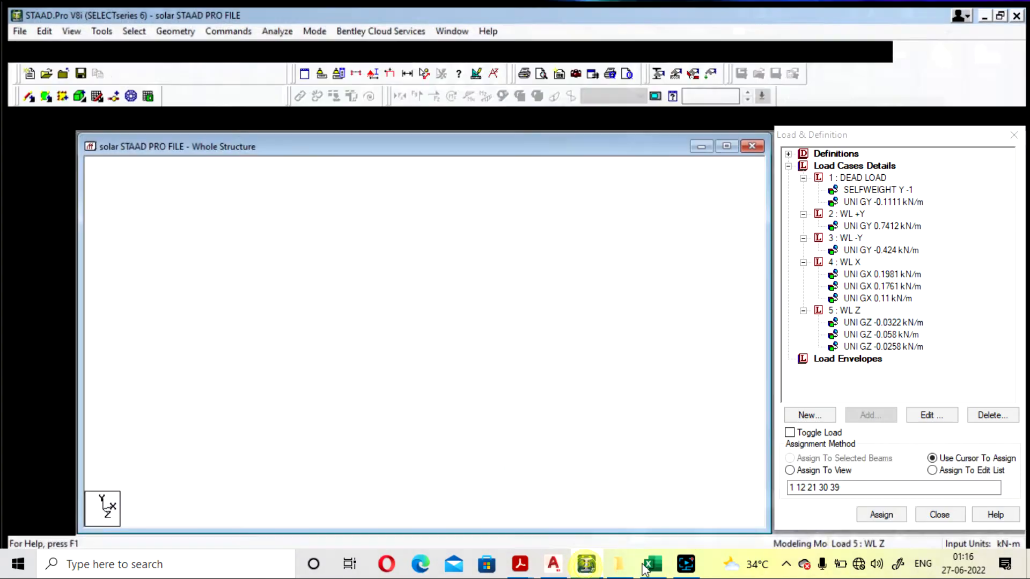
click(652, 566)
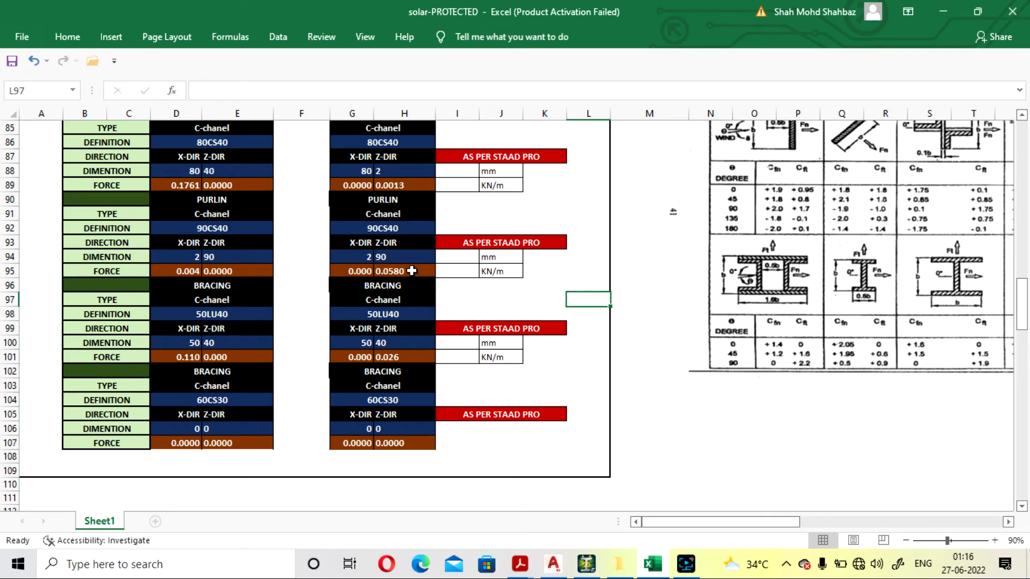
click(586, 564)
- Remove WL Z's -0.058 kN/m GZ uniform force from column members 1, 12, 21, 30 and 39
double_click(873, 335)
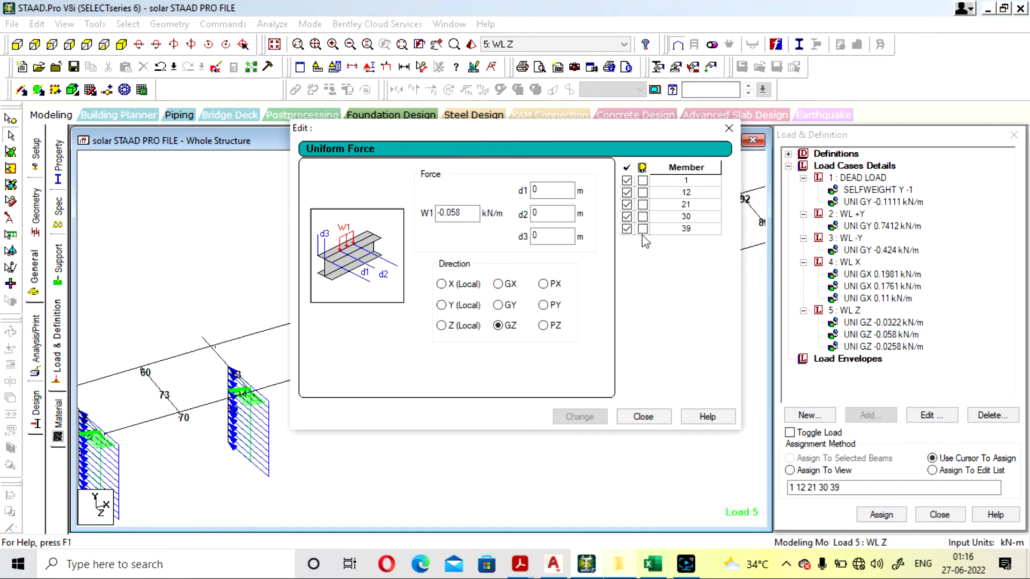
click(626, 229)
click(627, 217)
click(627, 204)
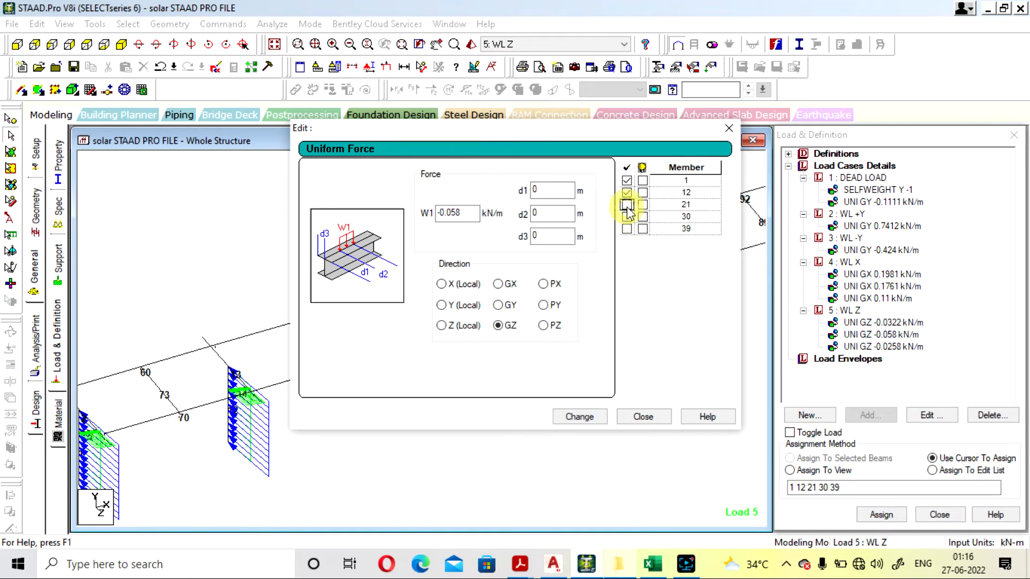
click(626, 192)
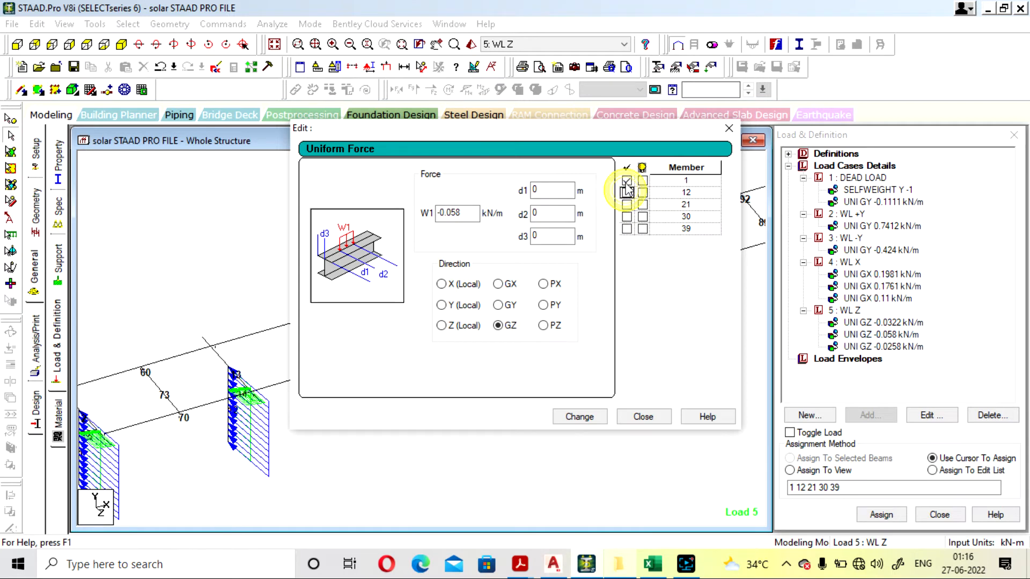
click(626, 180)
click(596, 418)
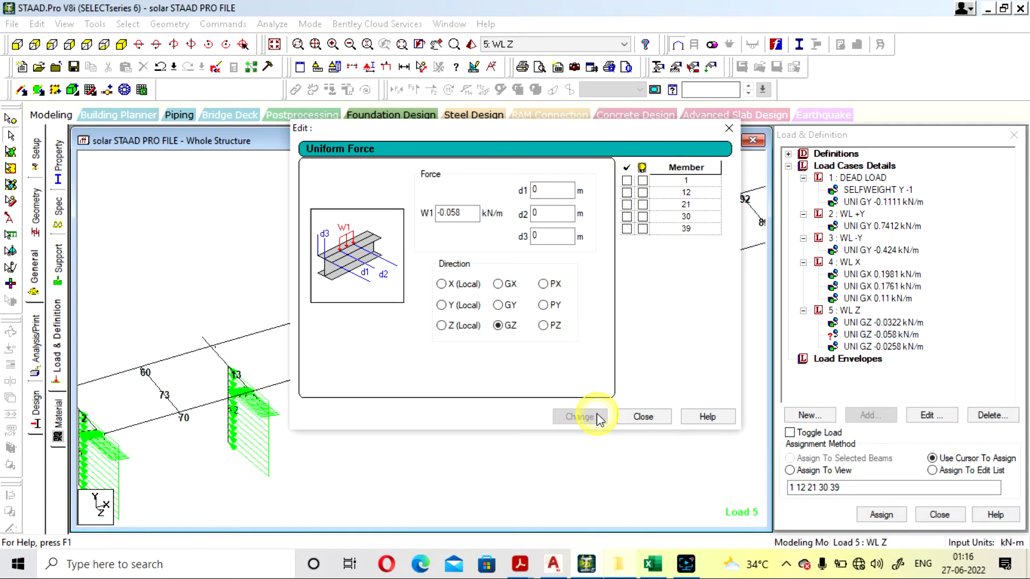
click(643, 417)
- Assign WL Z's -0.058 kN/m uniform force to the selected purlin beams 60, 70 and 90 to 95
click(880, 334)
scroll(537, 360, down, 2)
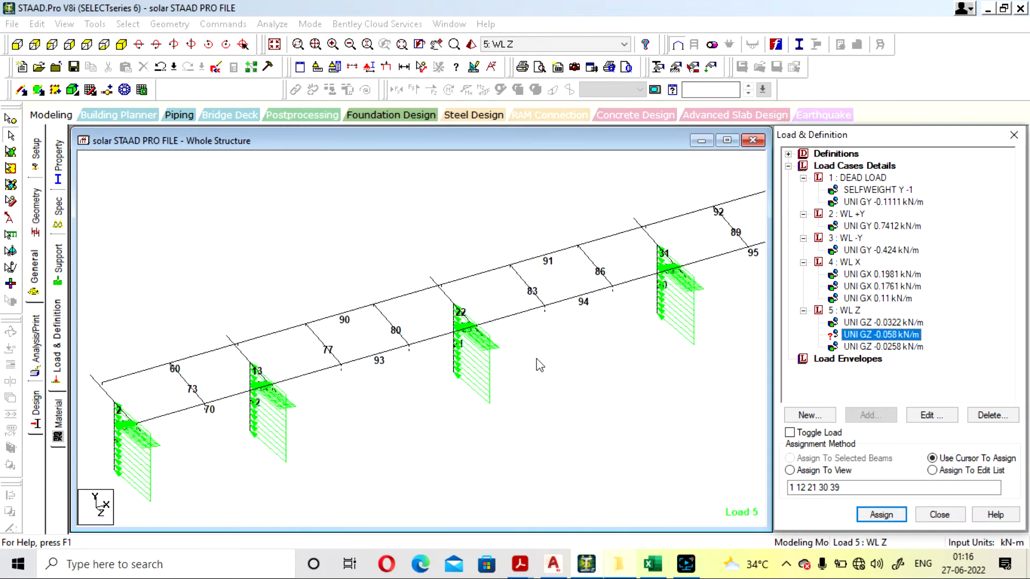
click(202, 404)
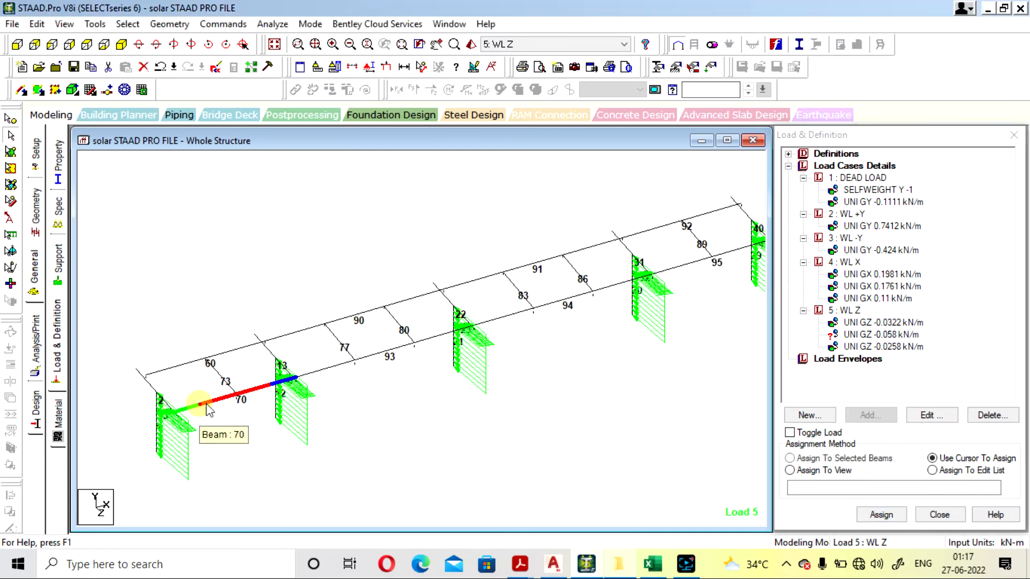
ctrl+click(321, 370)
ctrl+click(519, 313)
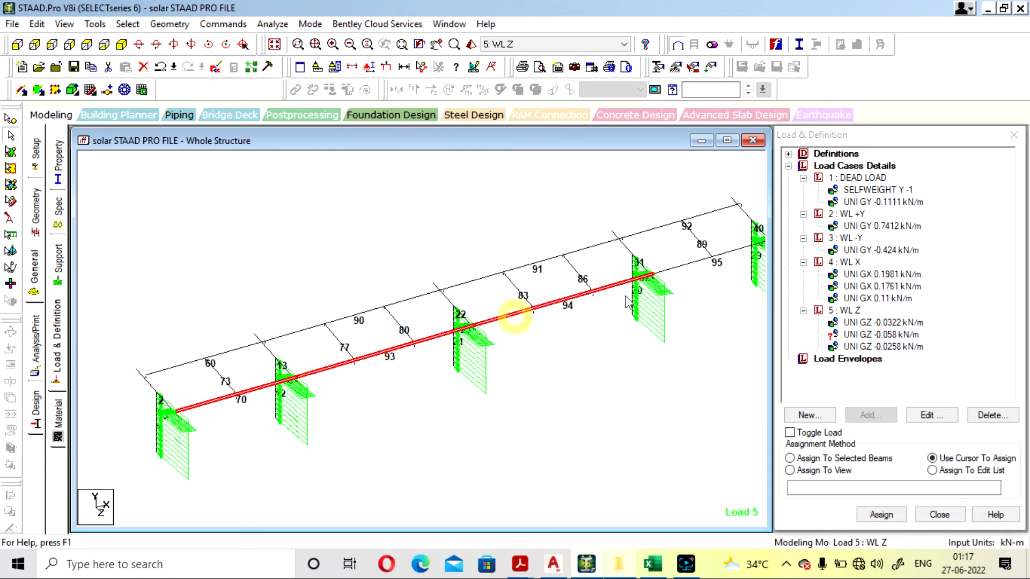
ctrl+click(681, 266)
ctrl+click(650, 230)
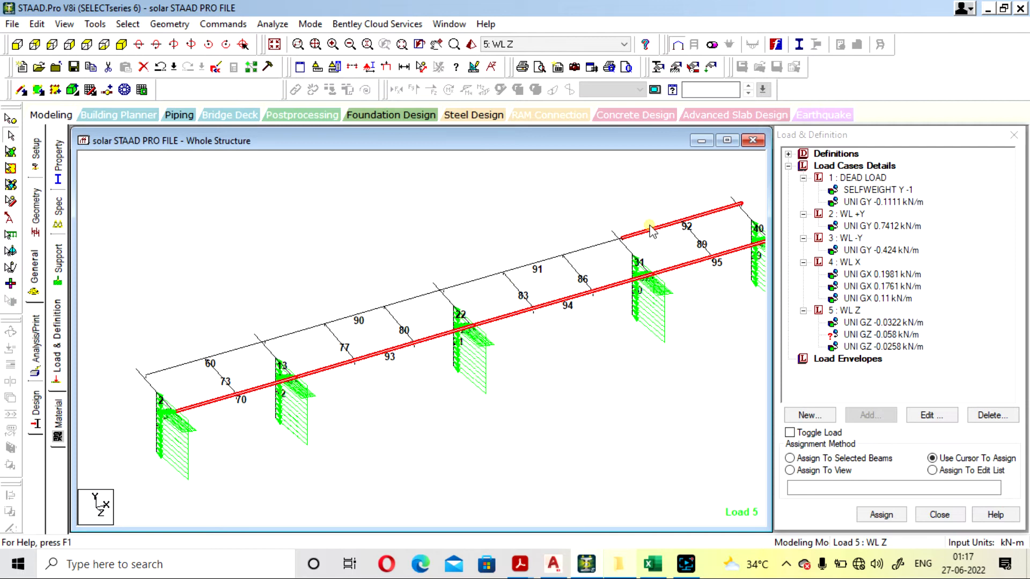
ctrl+click(584, 247)
ctrl+click(418, 295)
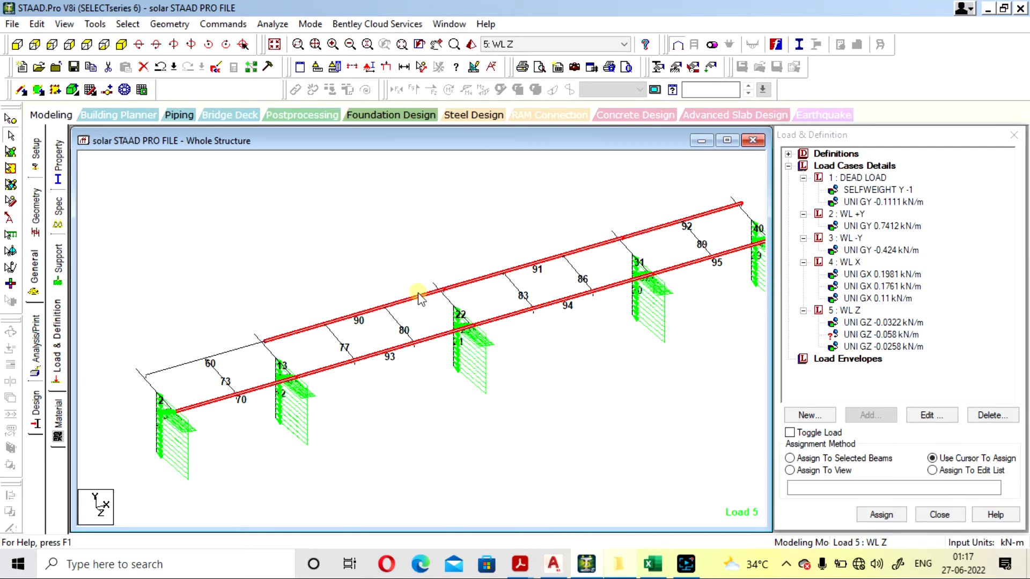
ctrl+click(236, 348)
scroll(253, 280, down, 1)
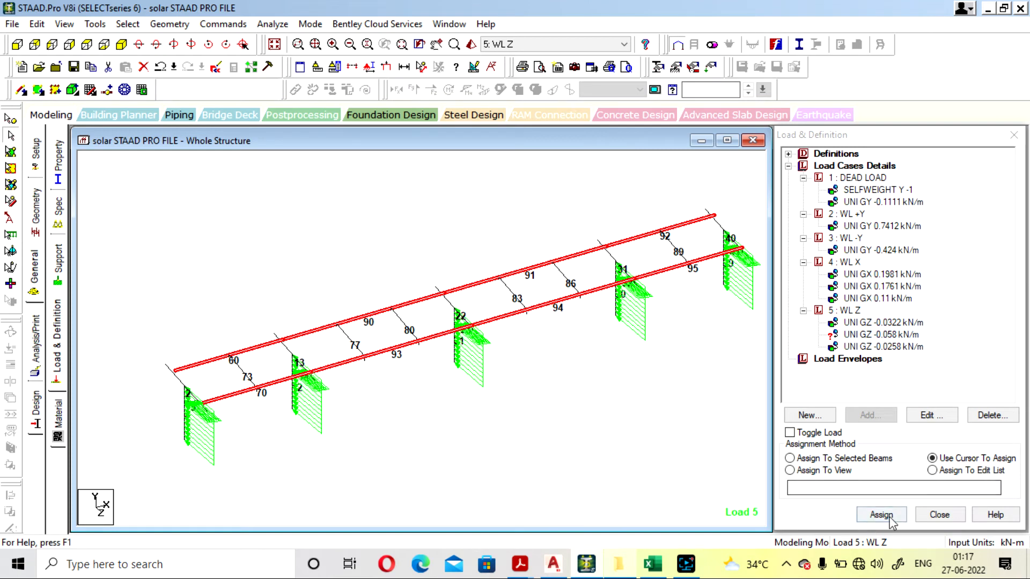
click(847, 459)
click(881, 514)
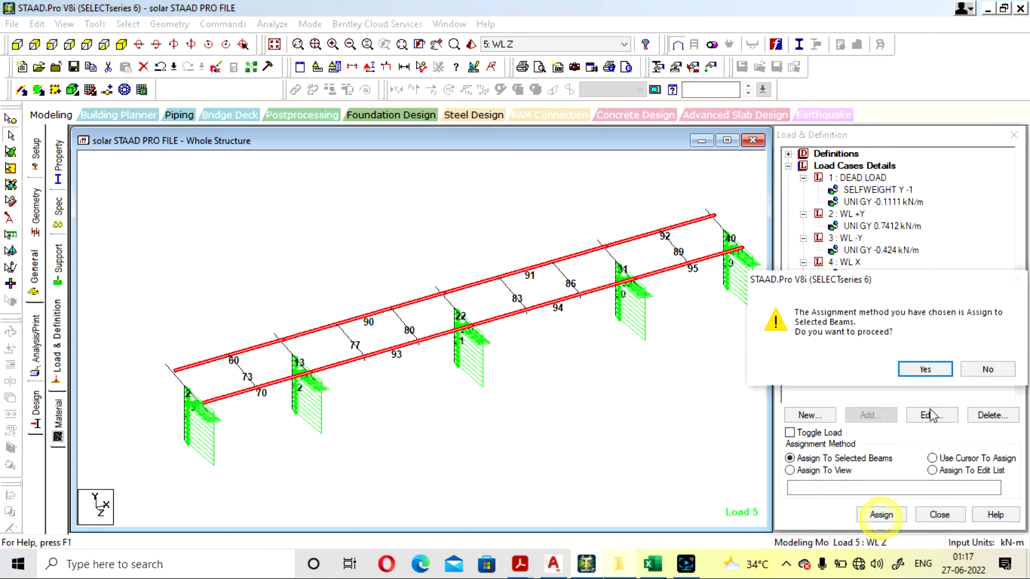
click(931, 371)
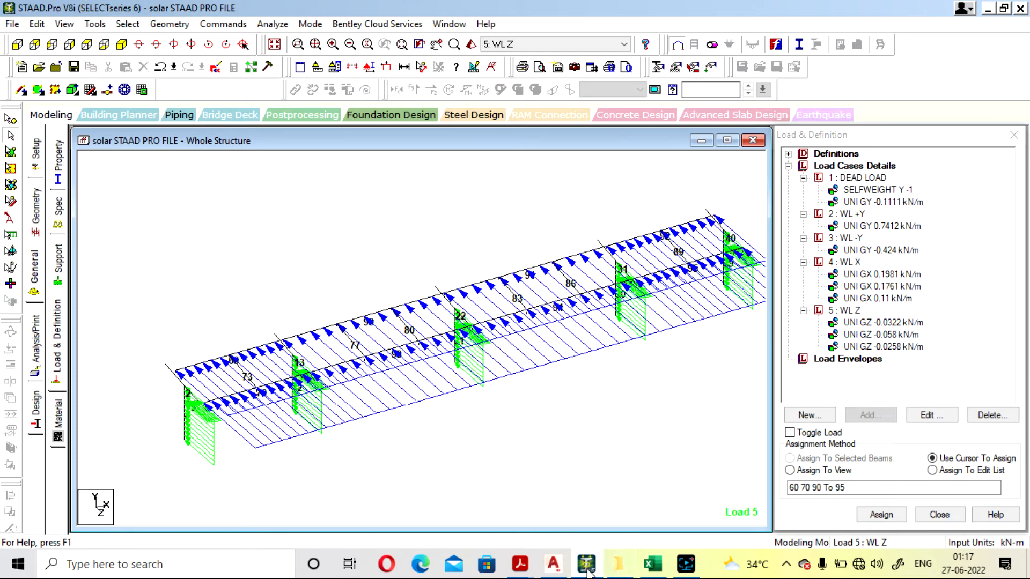
- Clear the beam selection and display the member assignments of the DEAD LOAD, WL +Y, WL -Y and first two WL X load items
click(669, 424)
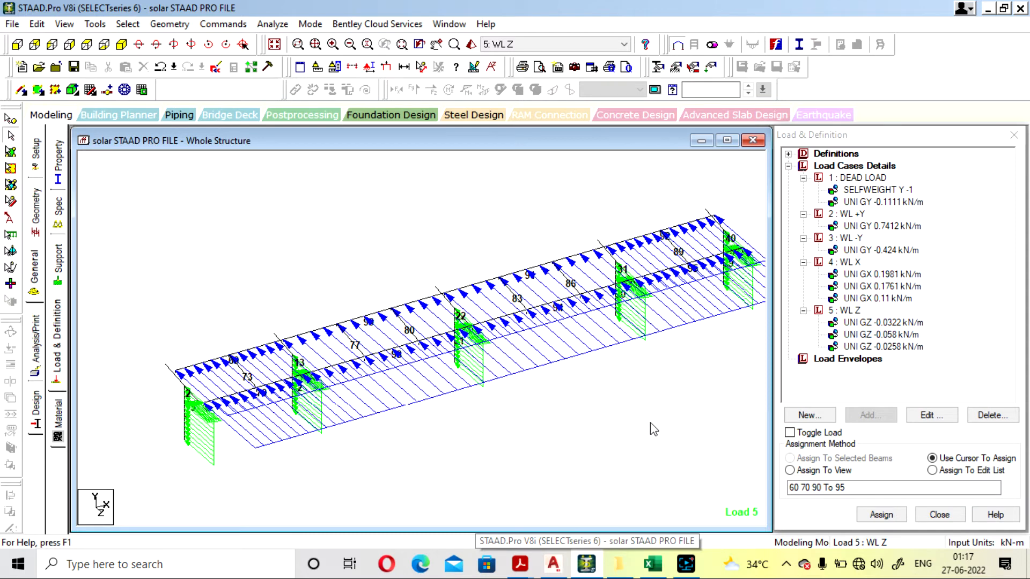
click(884, 191)
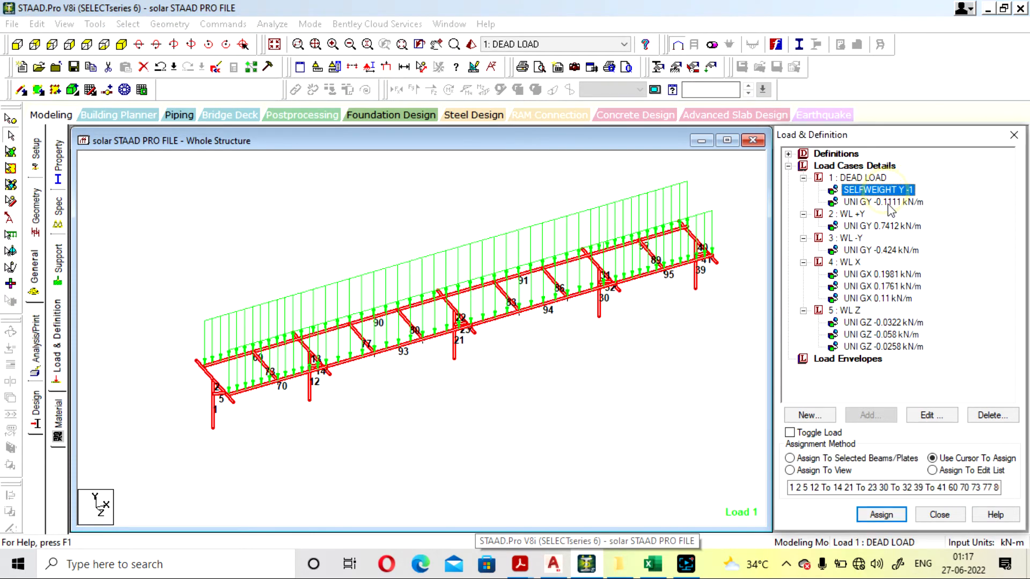
click(890, 202)
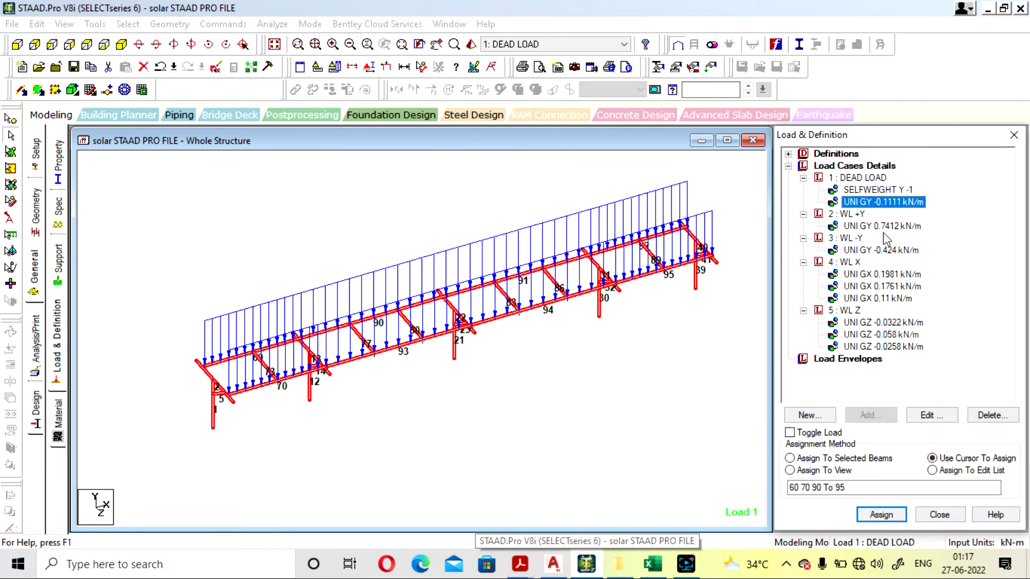
click(884, 225)
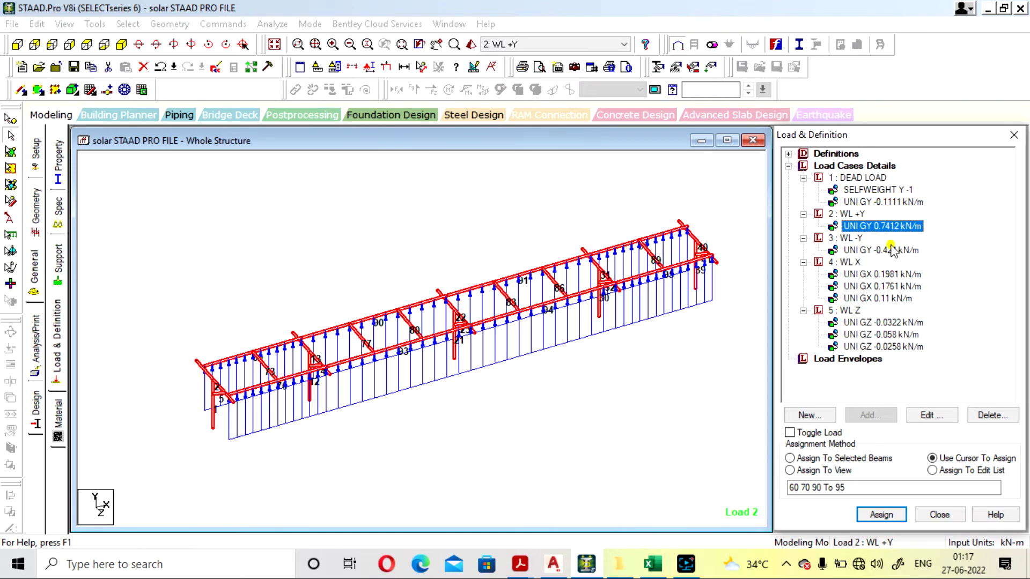
click(890, 249)
click(894, 276)
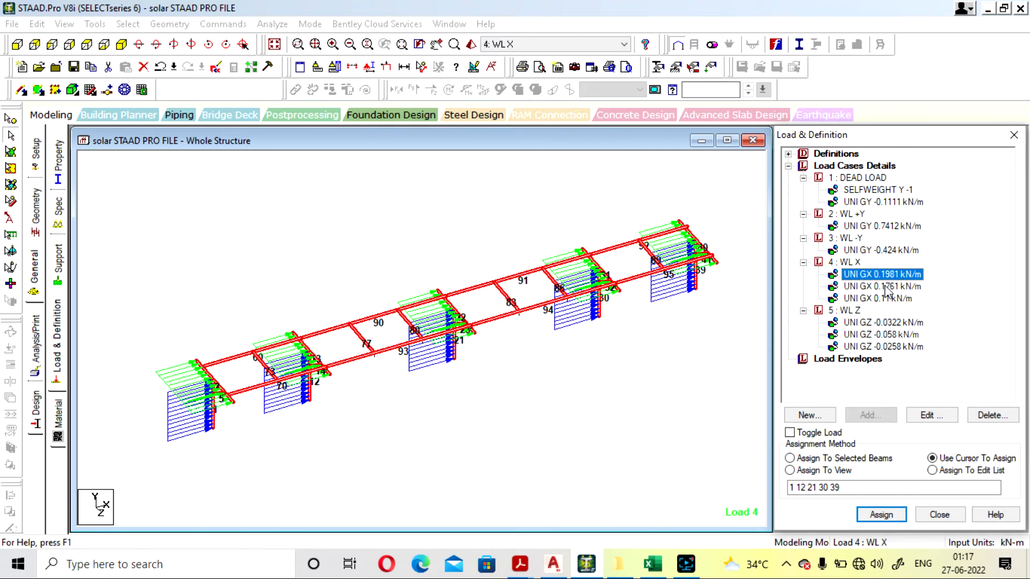
click(887, 287)
- Switch to the Excel worksheet, reduce its zoom to 60% and review the dead load, purlin wind load and member force sections
click(652, 563)
scroll(476, 430, up, 1)
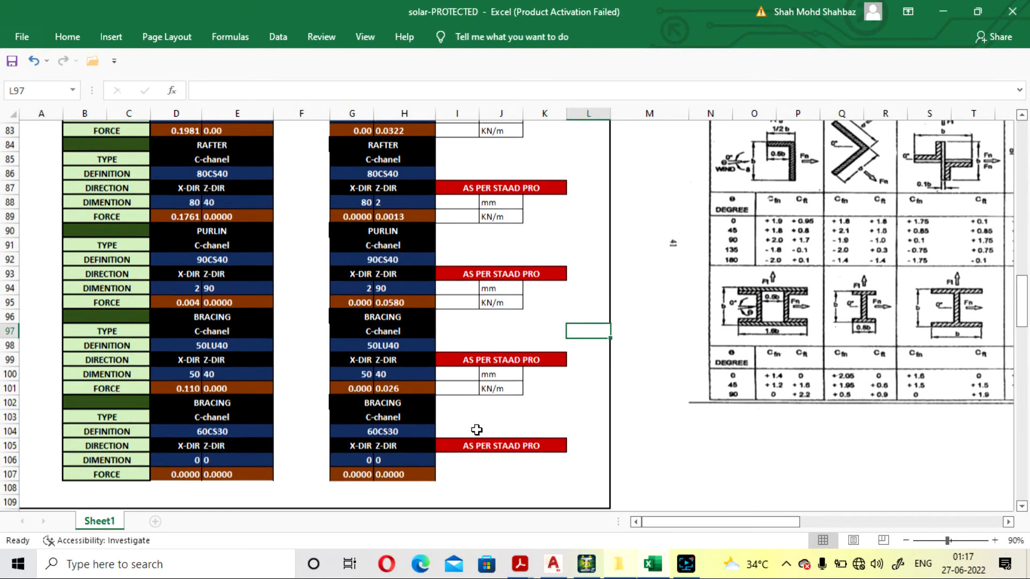
scroll(476, 429, up, 4)
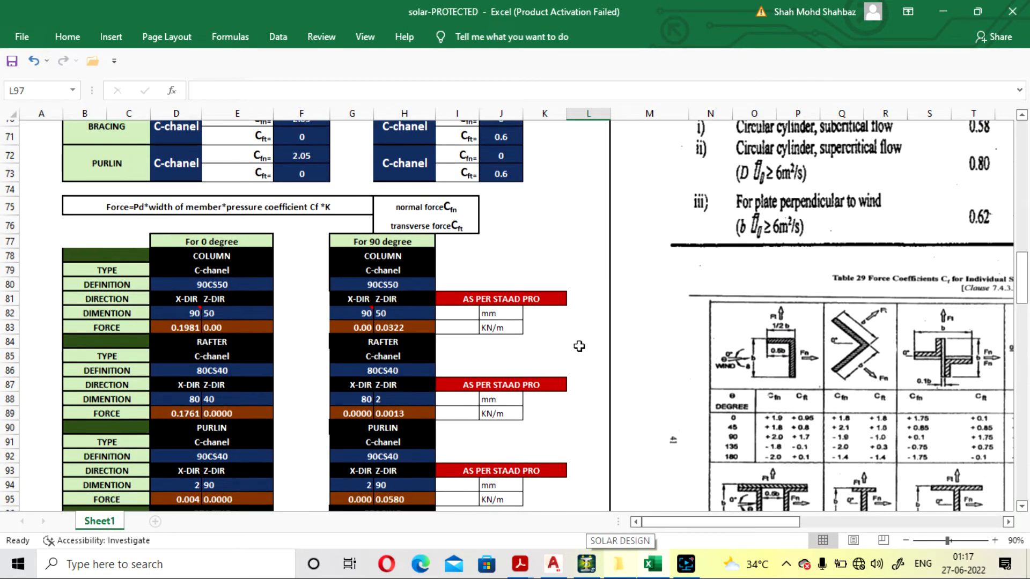
scroll(579, 345, down, 3)
click(905, 540)
click(905, 541)
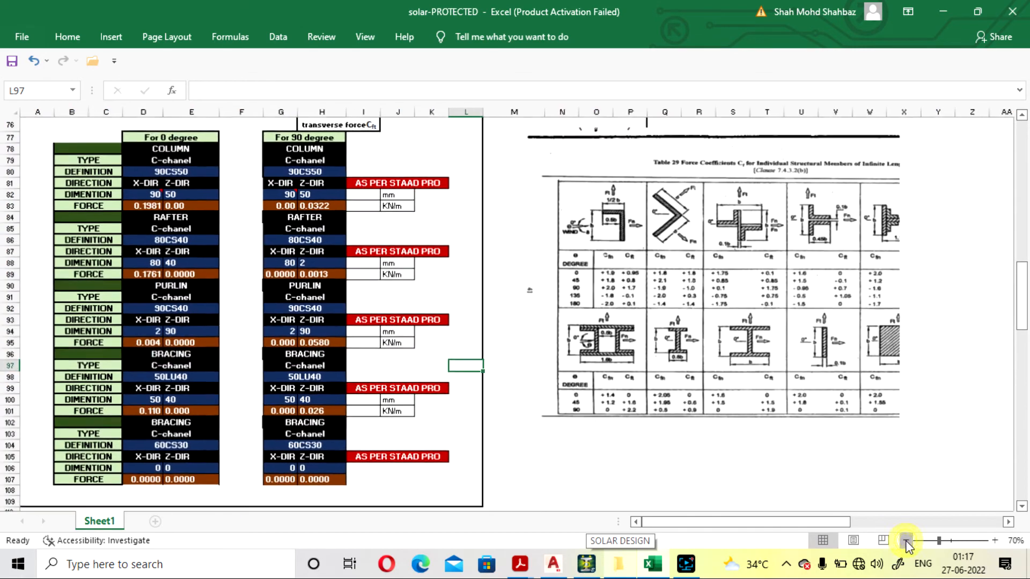
scroll(744, 406, up, 17)
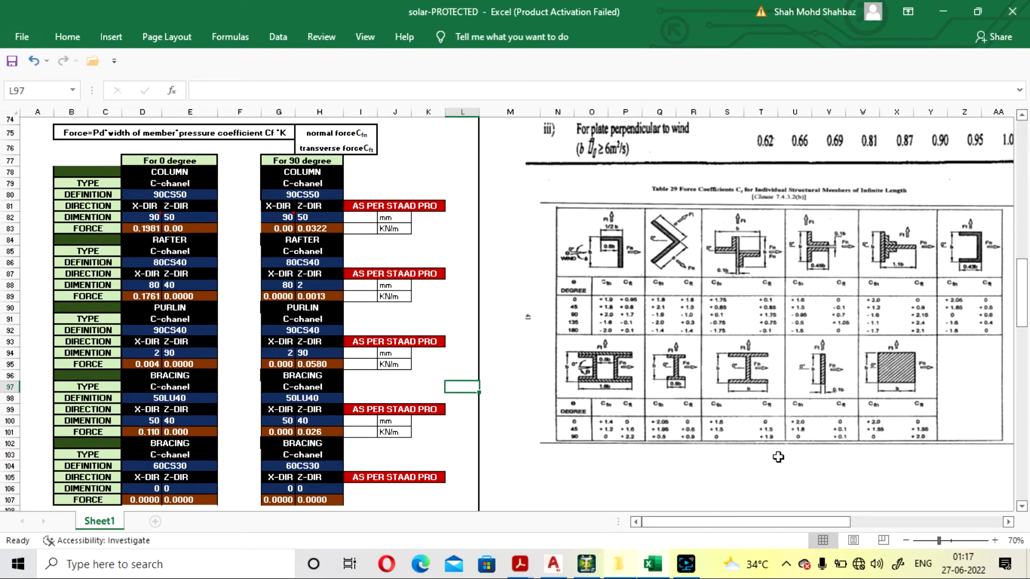
scroll(760, 434, up, 4)
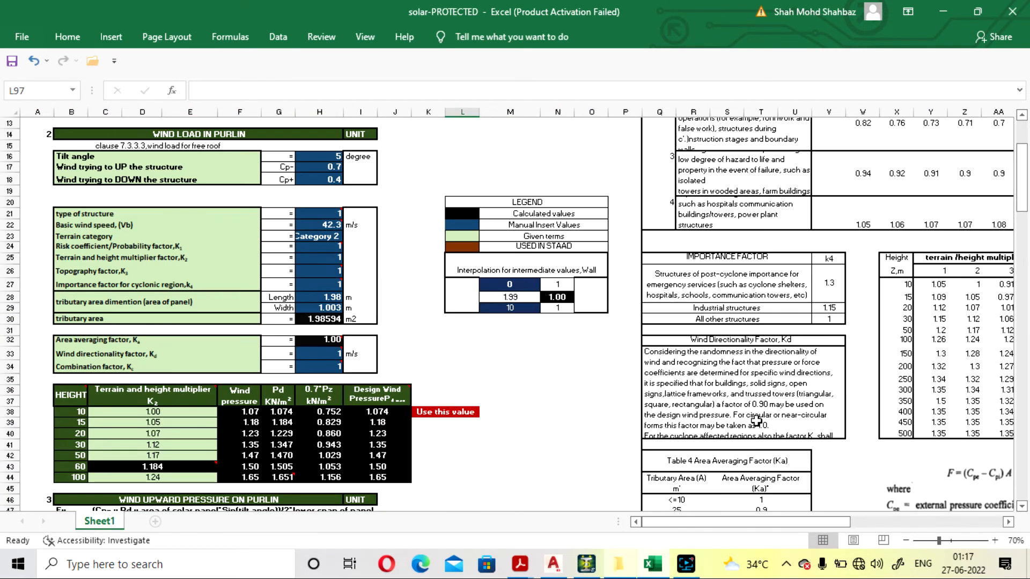
scroll(761, 434, down, 10)
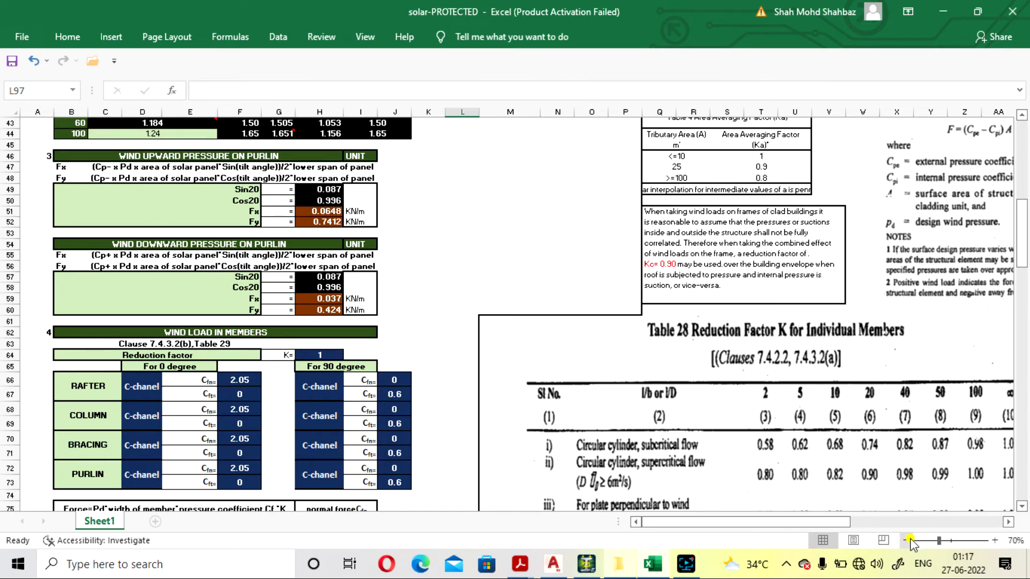
click(906, 540)
drag(832, 521, 716, 520)
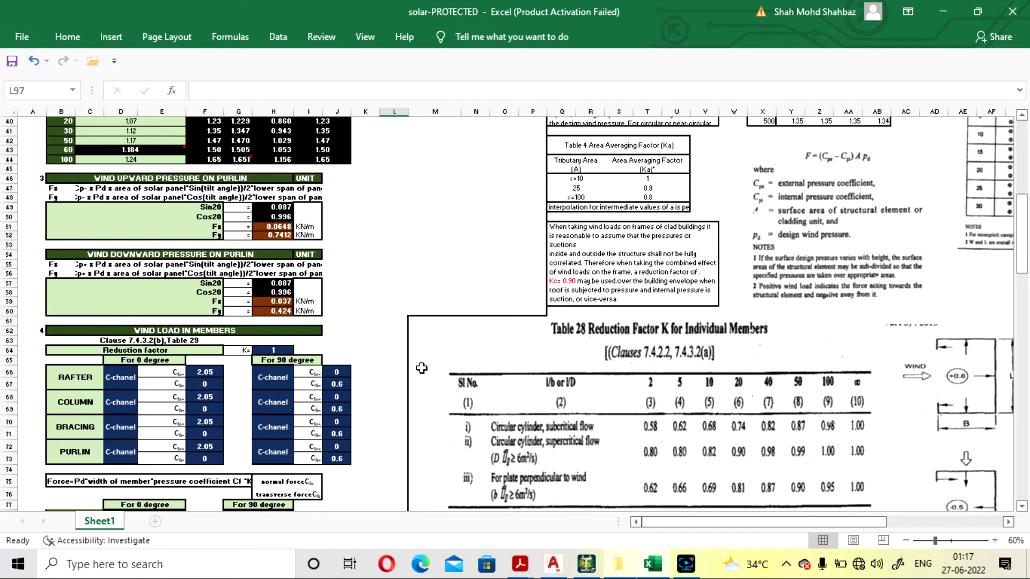
scroll(432, 274, up, 12)
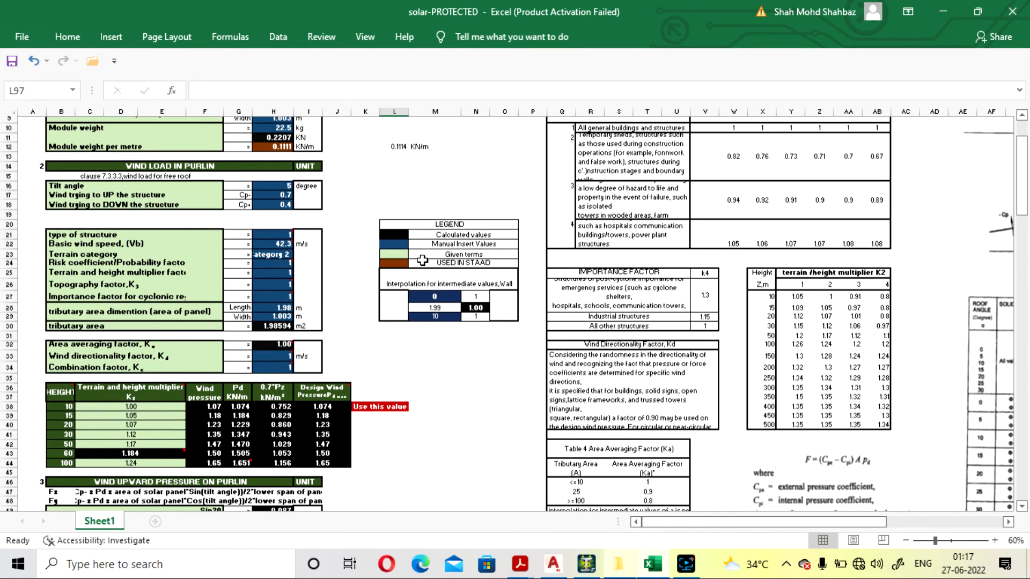
- Try to edit the module weight per metre in cell H12 of the protected worksheet
double_click(272, 199)
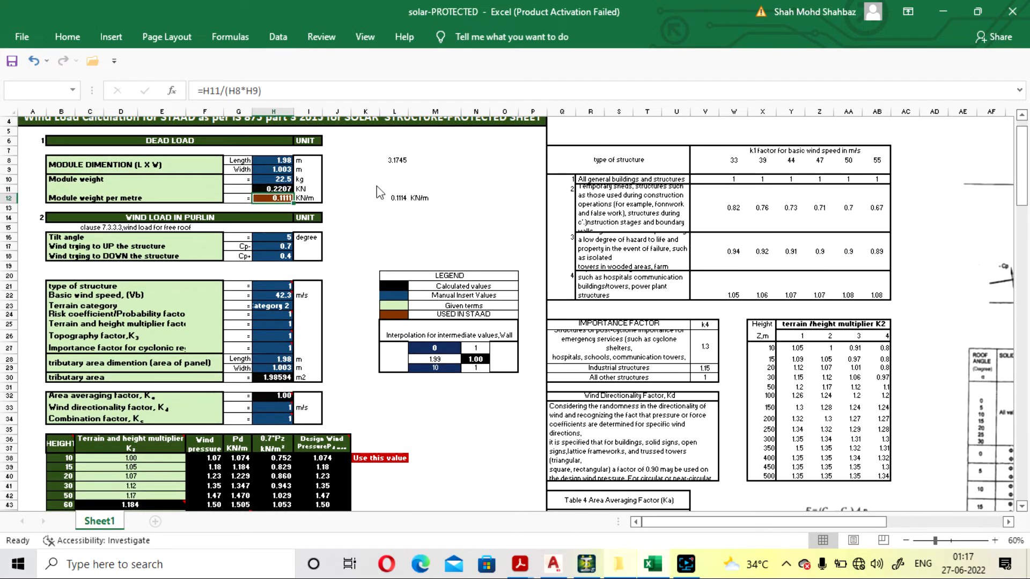
click(520, 324)
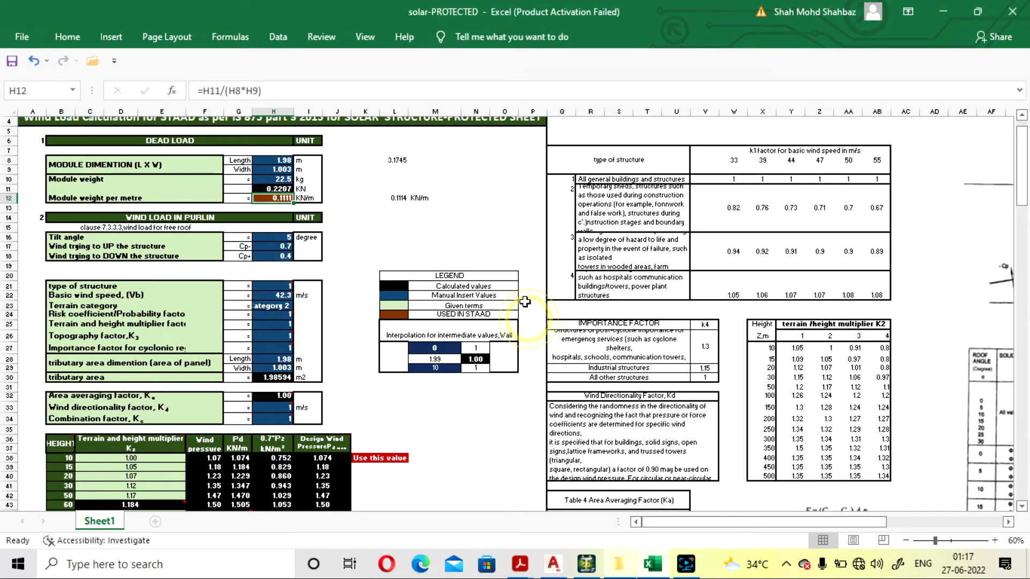
scroll(502, 246, down, 6)
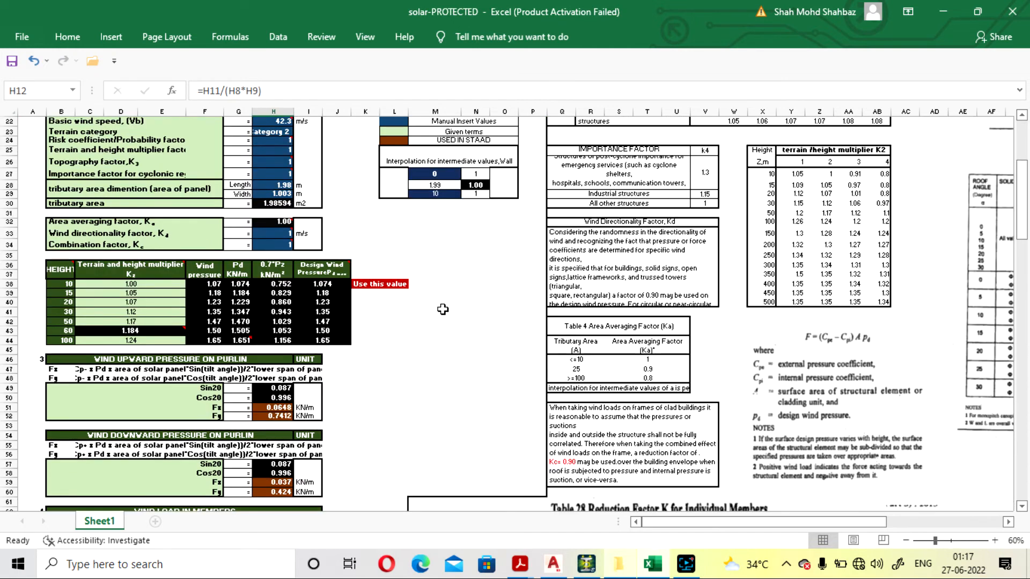
click(442, 304)
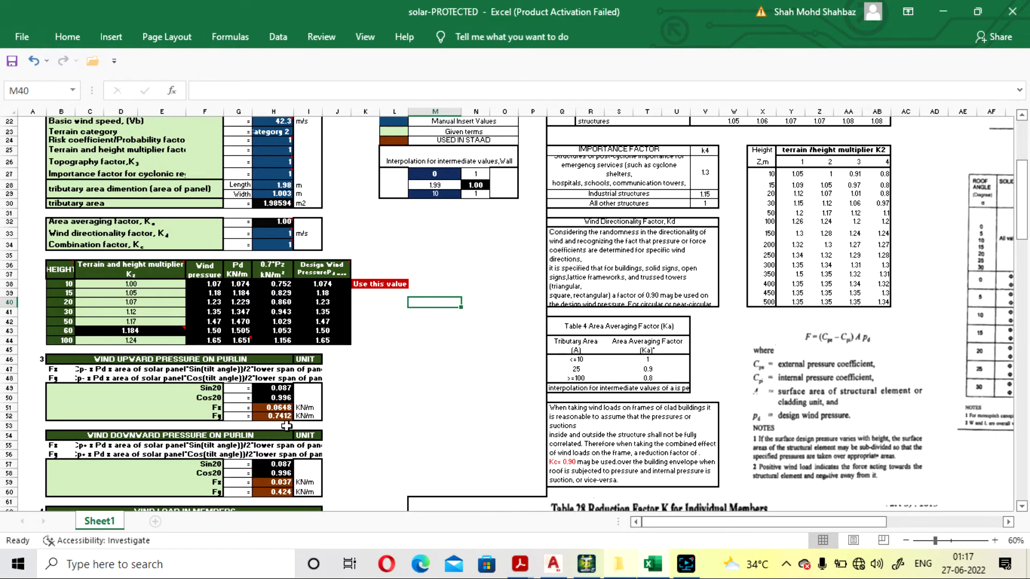
- Inspect the upward purlin Fx formula in H51 and try to edit the design wind pressure for 50 m height
click(275, 409)
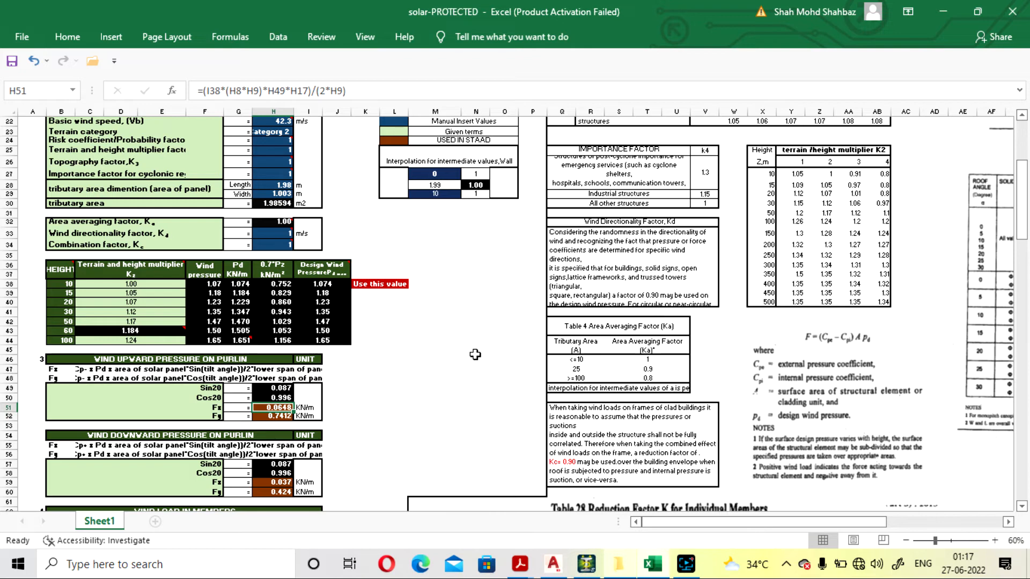
double_click(335, 323)
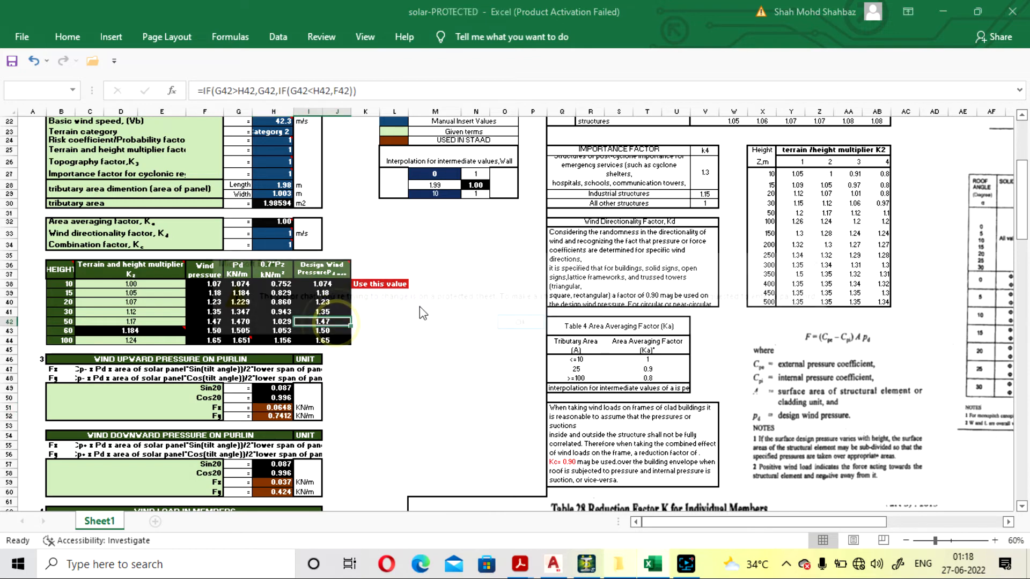
click(519, 325)
click(432, 339)
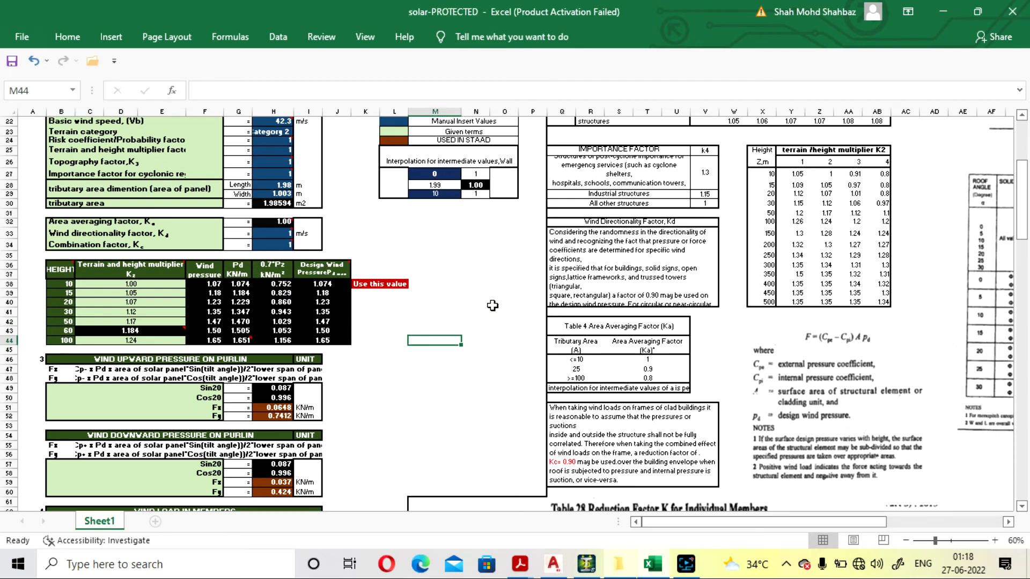
- Check the 90-degree bracing coefficient in J71 and review the worksheet's wind inputs, purlin pressures, member coefficients and force tables
scroll(392, 393, down, 4)
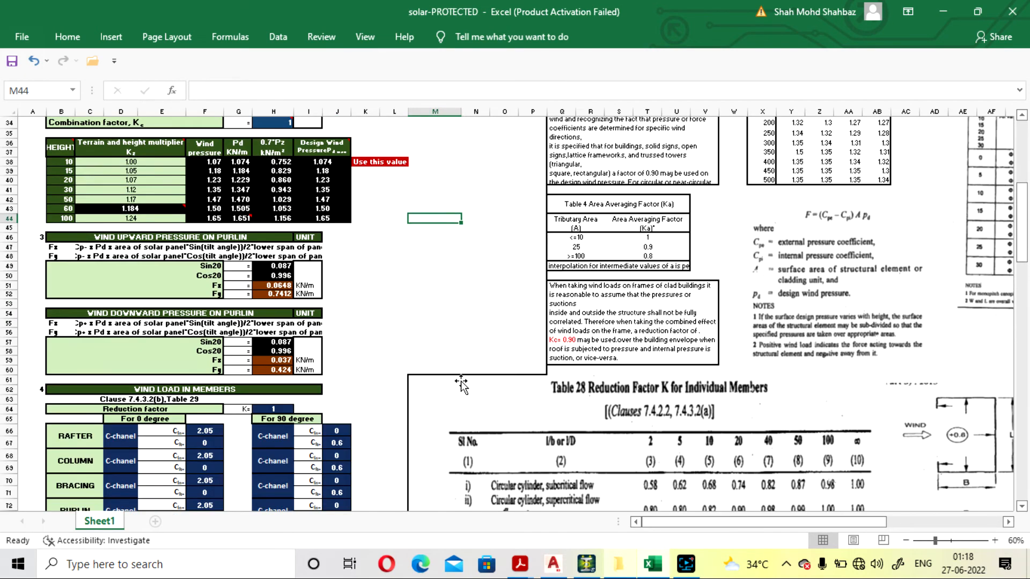
scroll(423, 273, down, 3)
scroll(405, 328, down, 4)
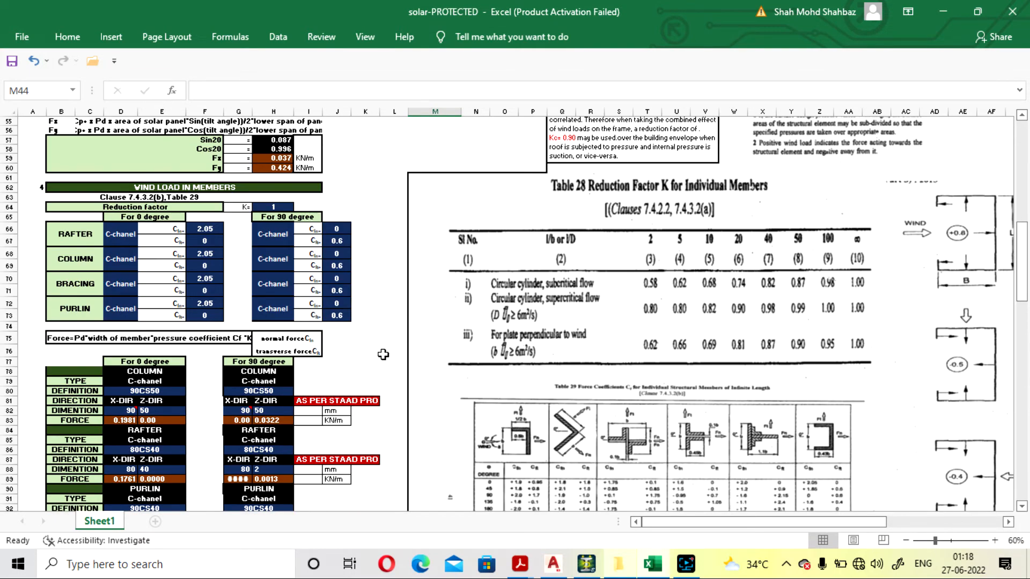
click(336, 290)
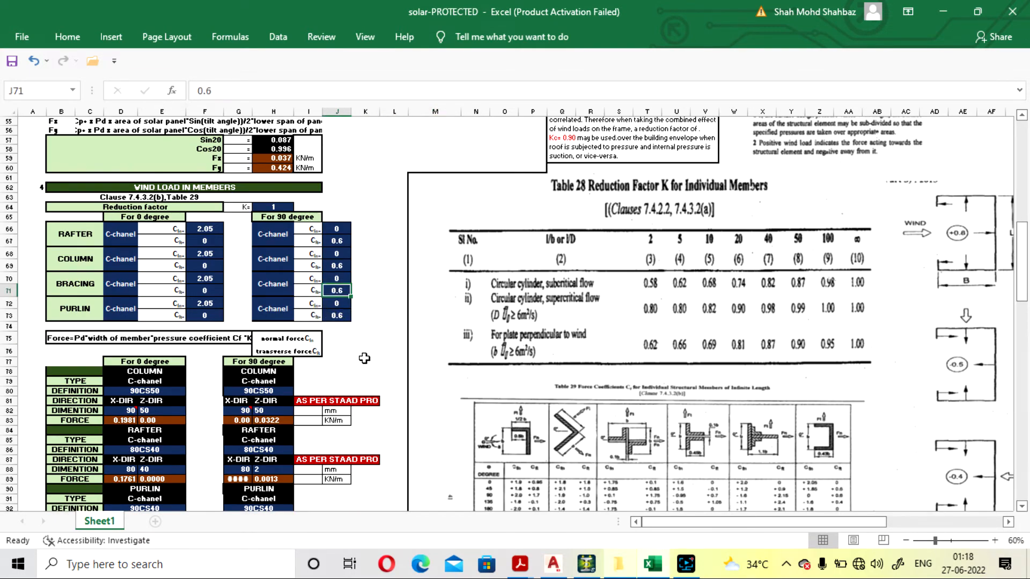
scroll(364, 358, up, 14)
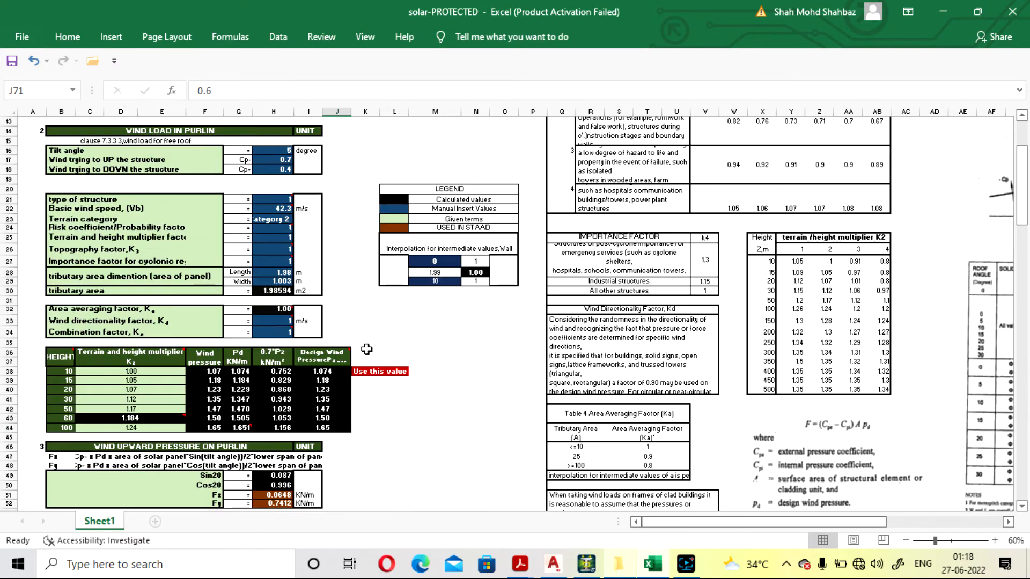
click(434, 320)
scroll(440, 321, down, 5)
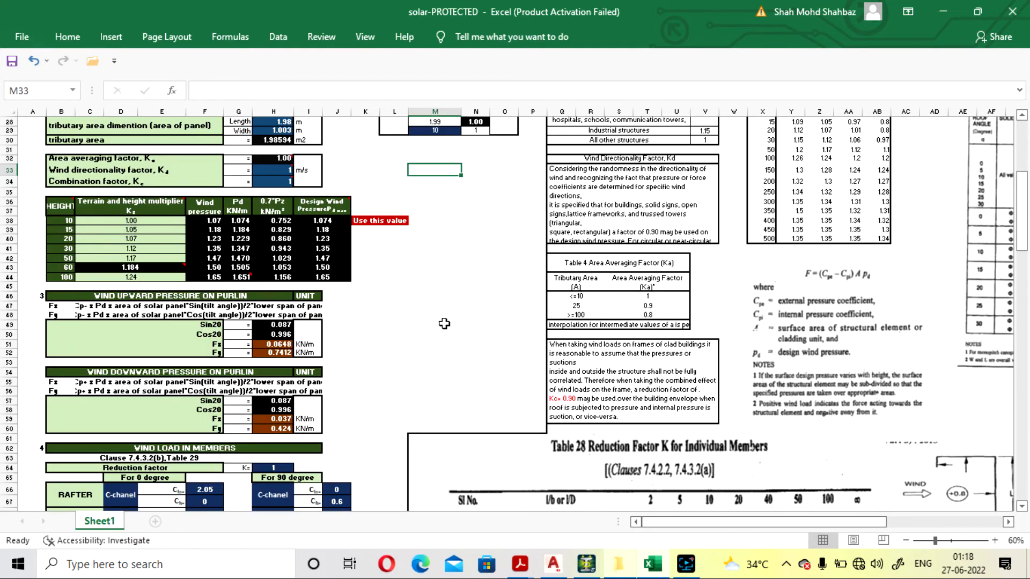
scroll(444, 323, down, 9)
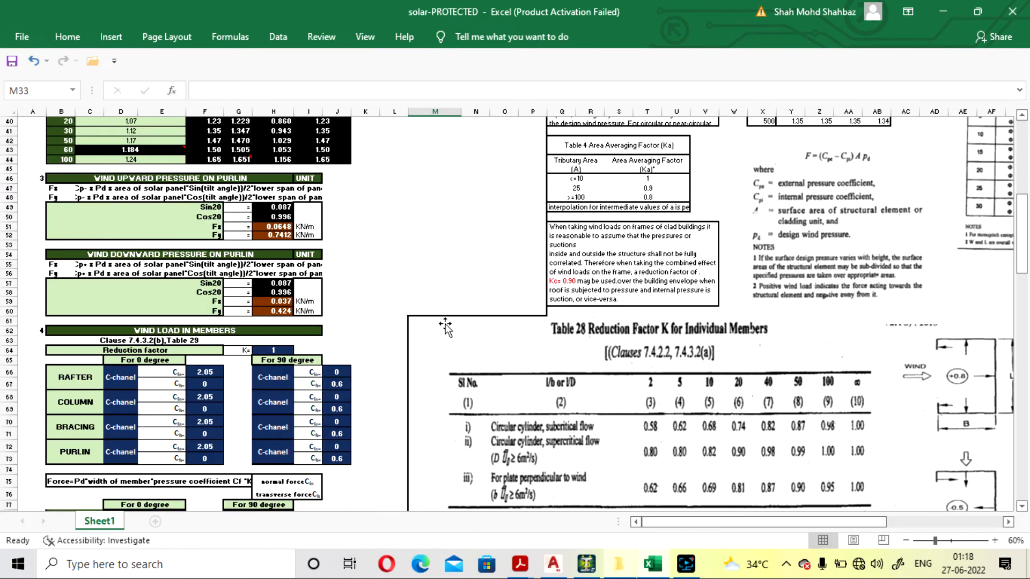
scroll(349, 345, down, 4)
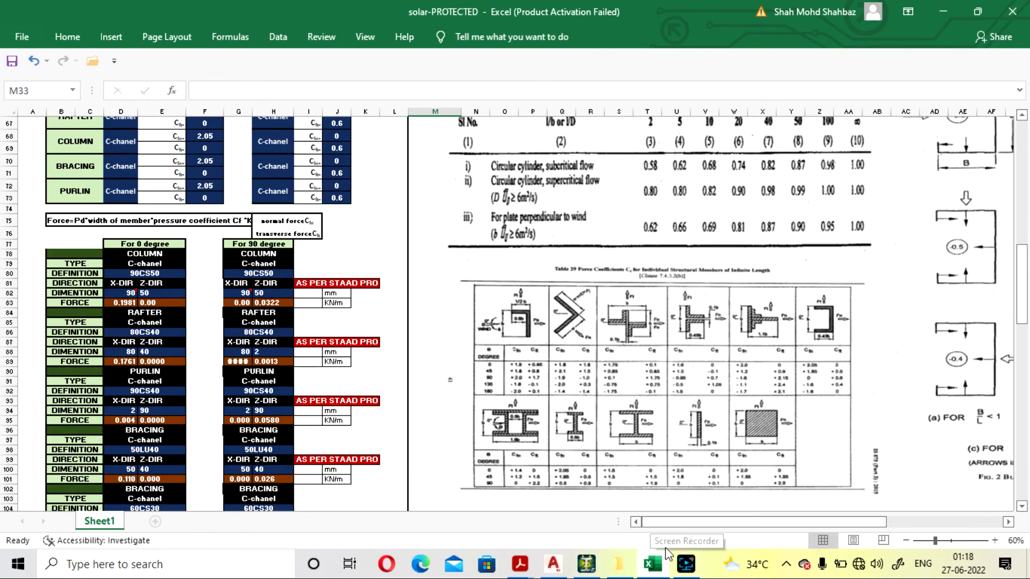
- Switch to STAAD.Pro, clear the beam selection, open the steel design settings and examine the available design codes while keeping IS800
click(586, 564)
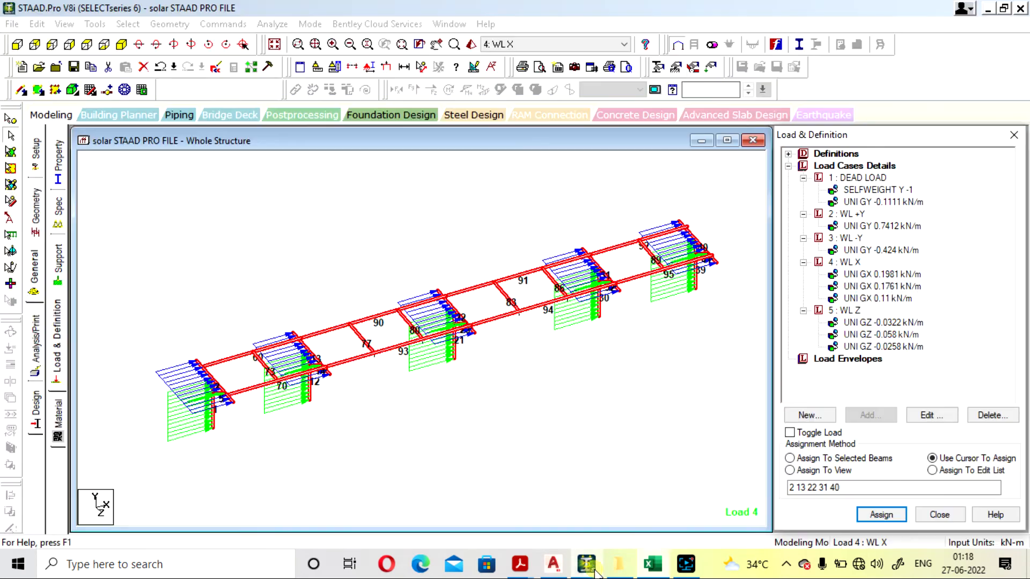
click(665, 422)
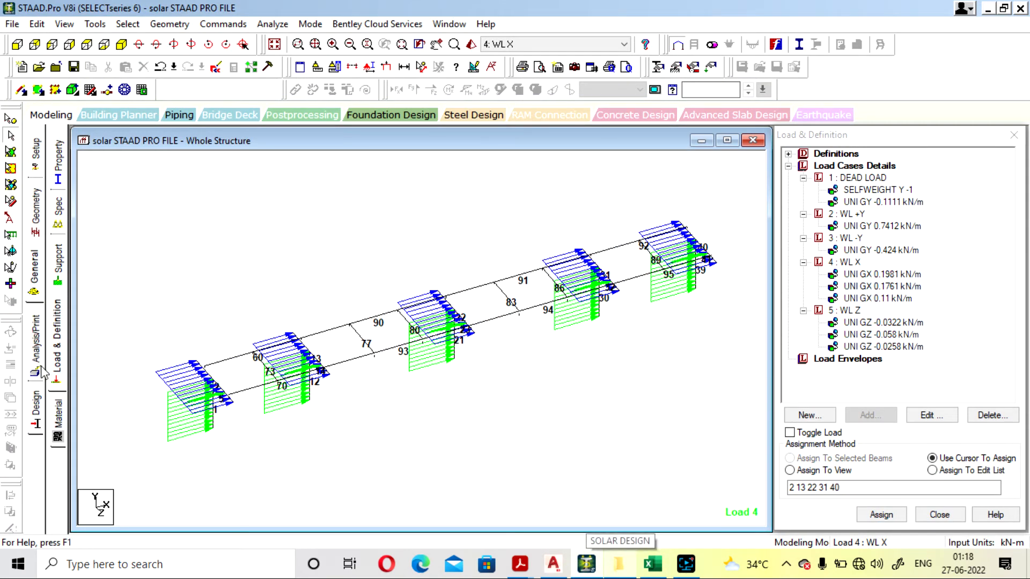
click(36, 414)
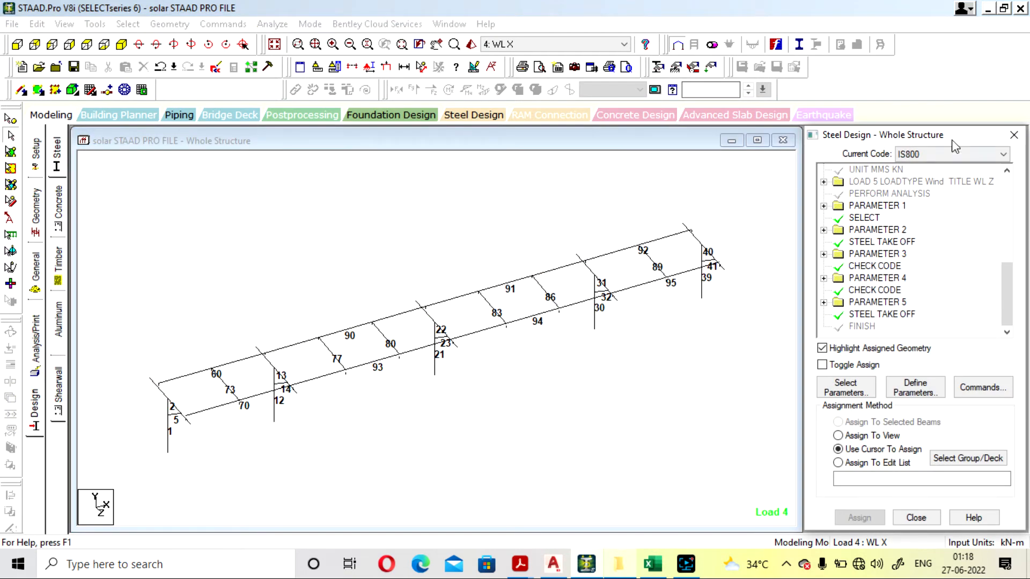
click(943, 155)
click(943, 157)
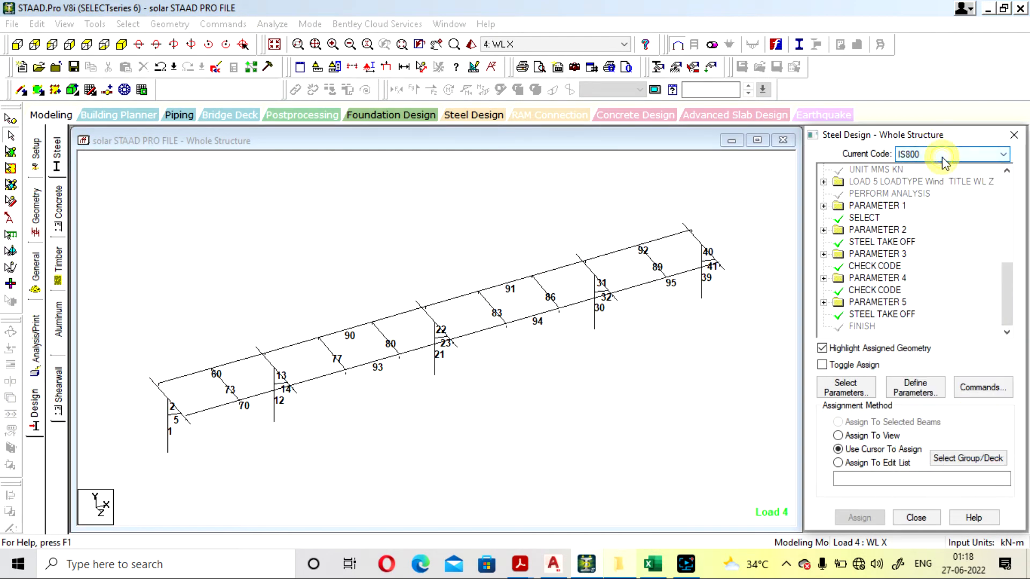
click(943, 156)
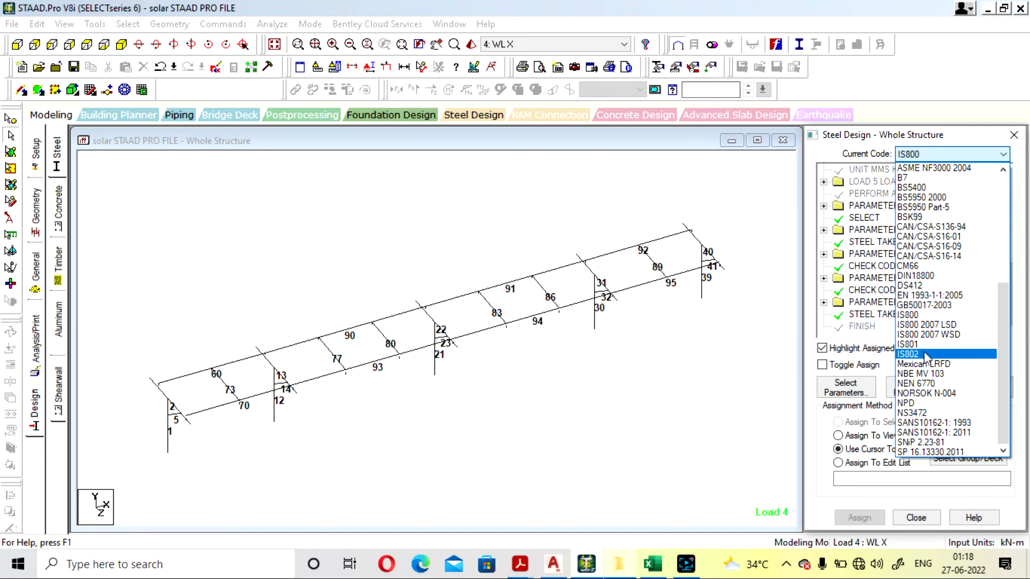
click(641, 381)
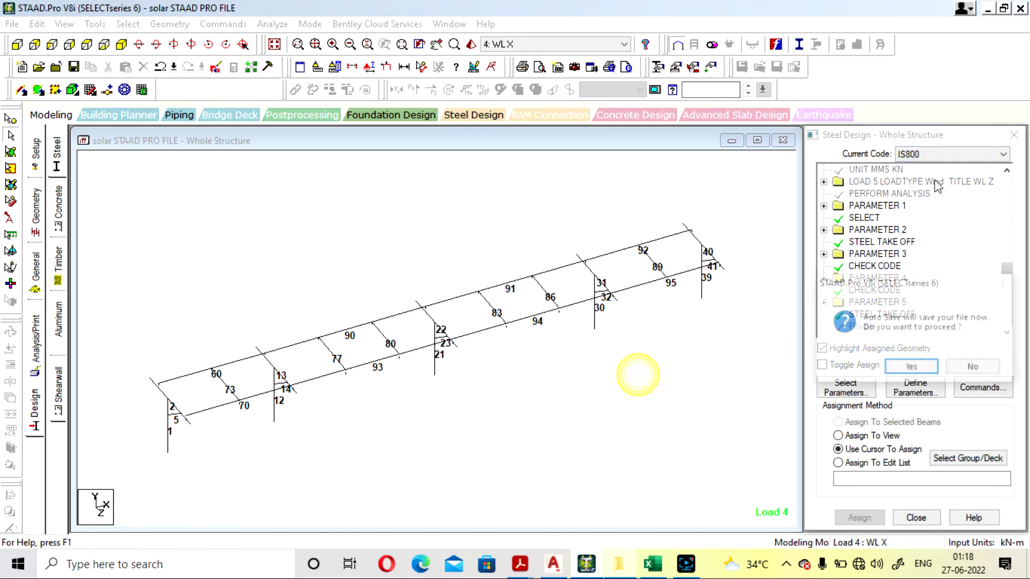
- Accept the auto save of the structure file and leave no beams selected
click(911, 369)
click(424, 301)
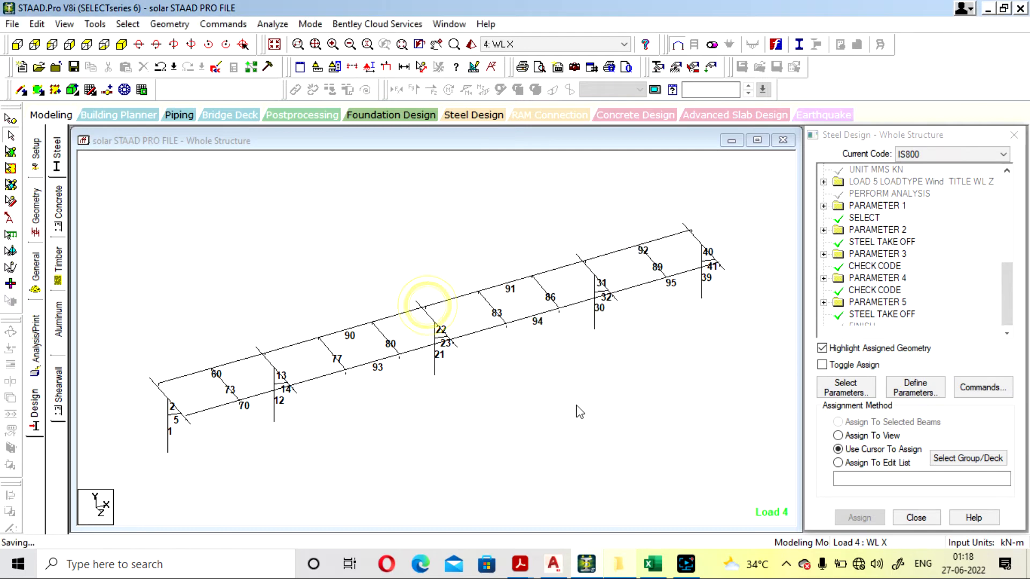
click(639, 369)
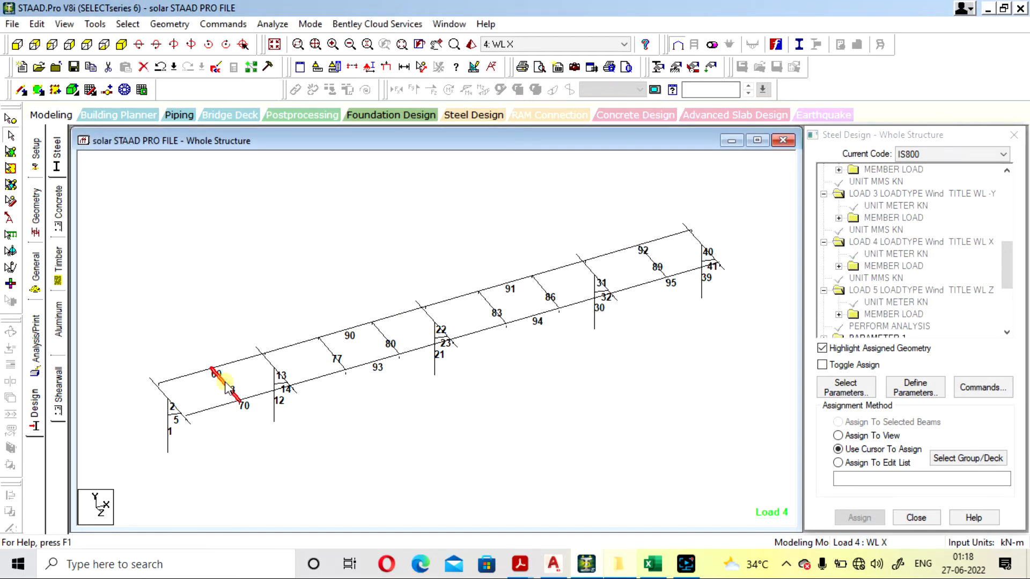
- Highlight a bracing member, switch to AutoCAD and examine the 1006 members between the purlins in the SOLAR STRUCTURE plan view
click(333, 354)
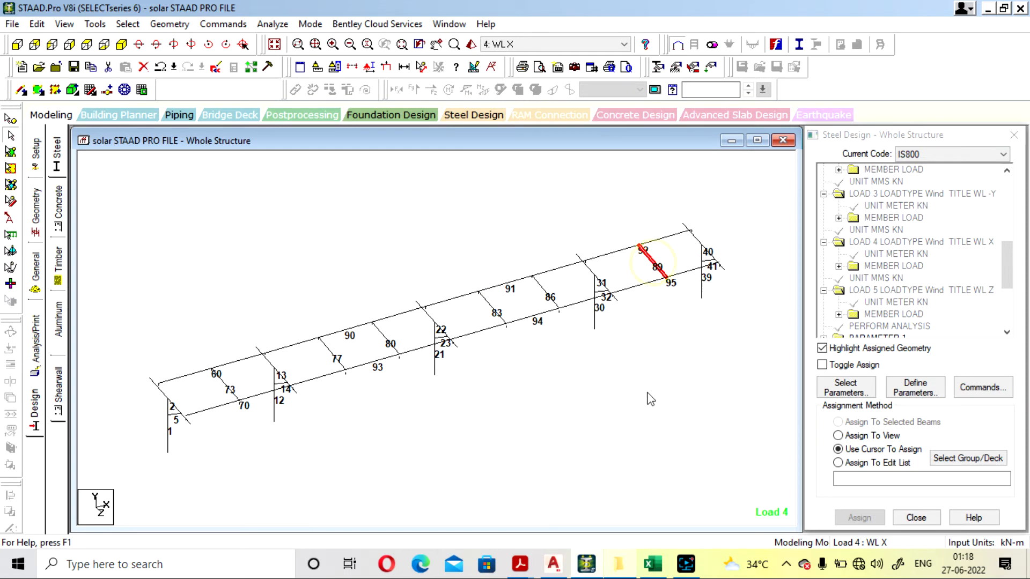
click(554, 571)
scroll(548, 325, down, 4)
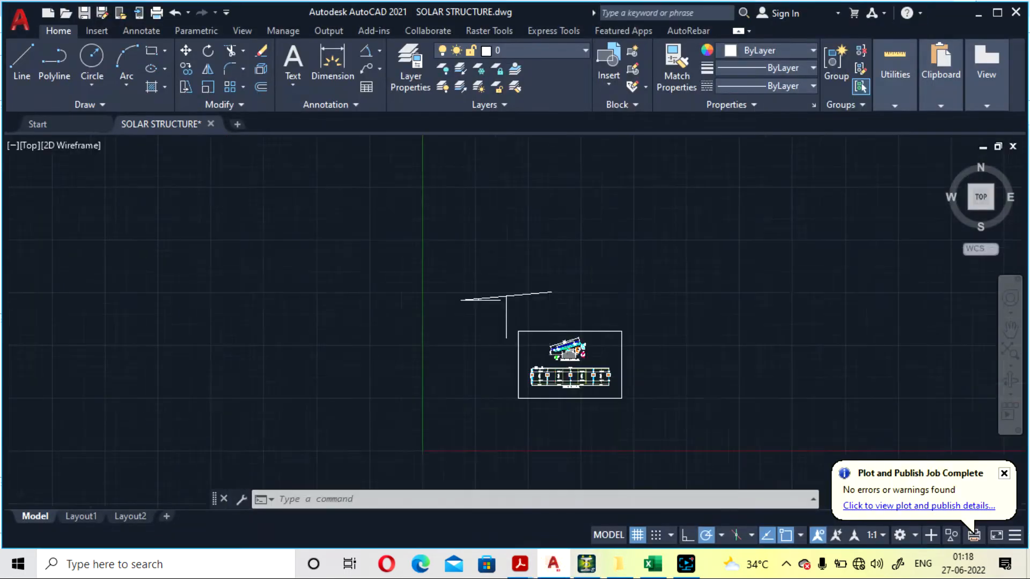
scroll(498, 323, up, 9)
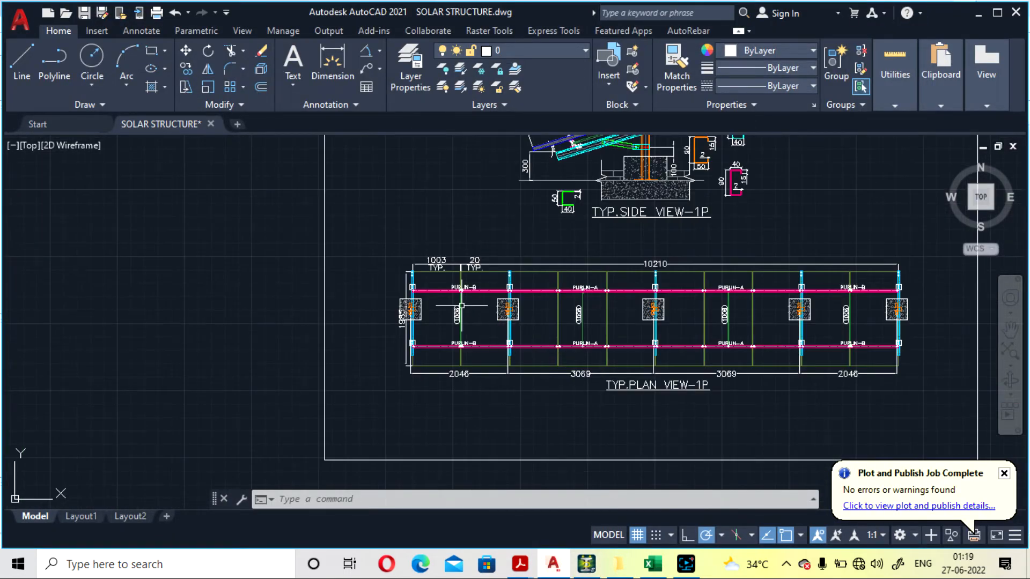
scroll(468, 304, up, 4)
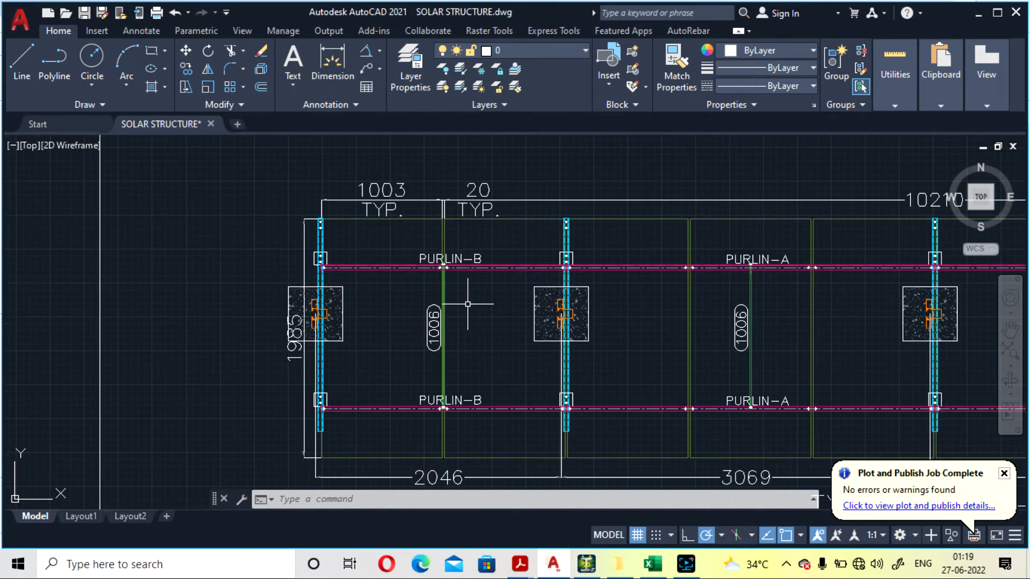
scroll(467, 304, down, 6)
scroll(459, 298, up, 7)
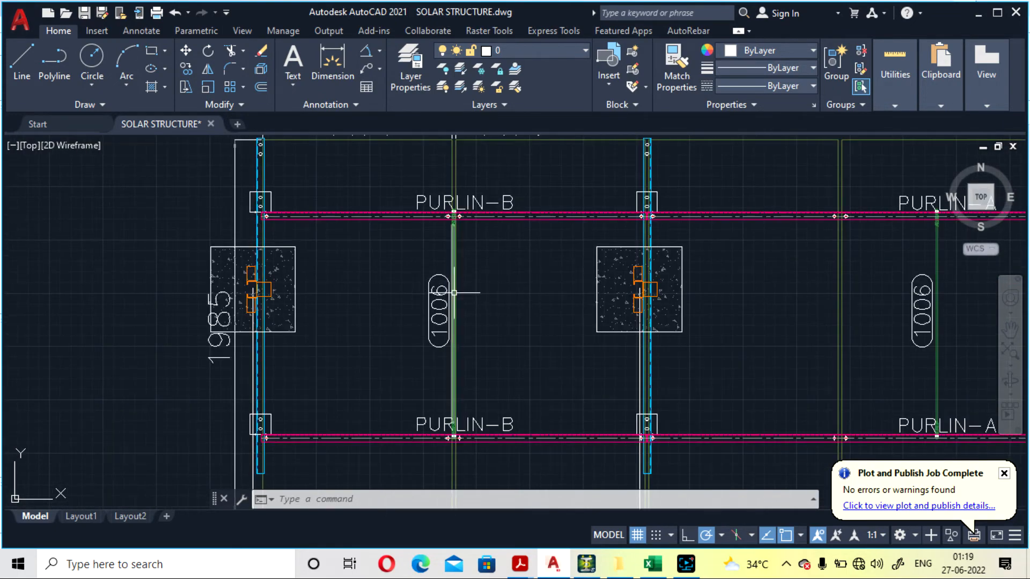
scroll(470, 284, down, 4)
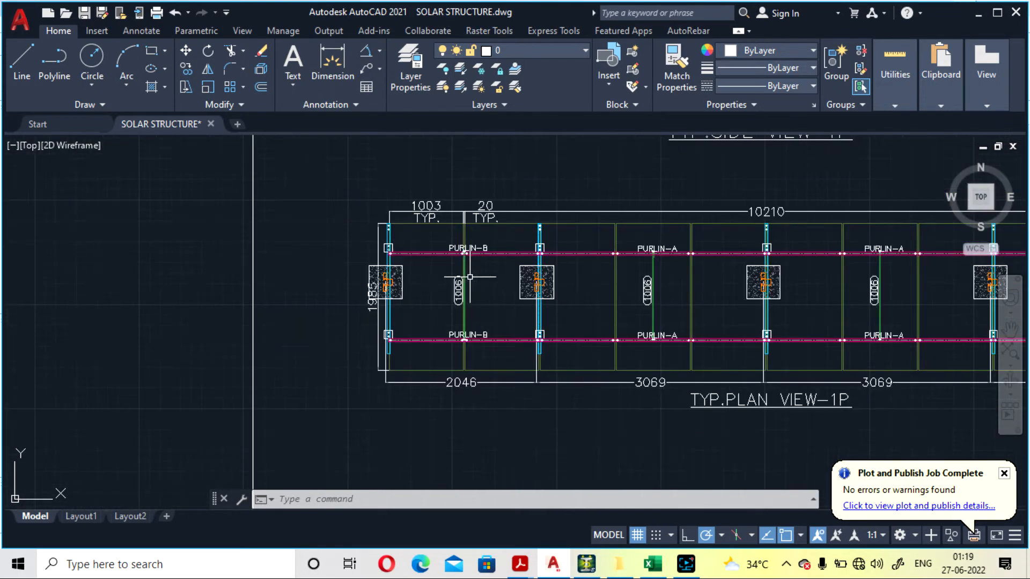
scroll(474, 291, up, 6)
scroll(473, 290, down, 4)
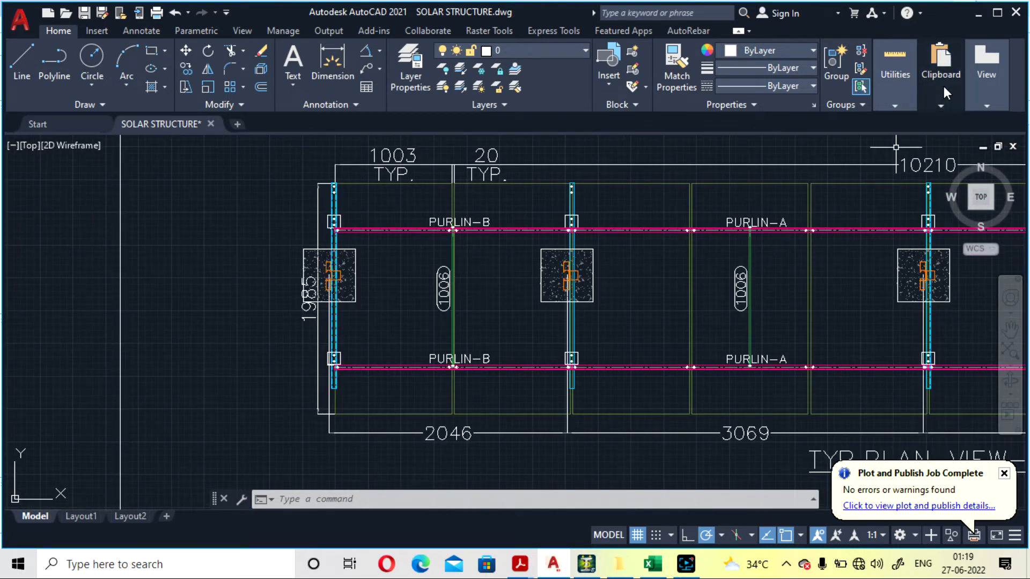
click(691, 567)
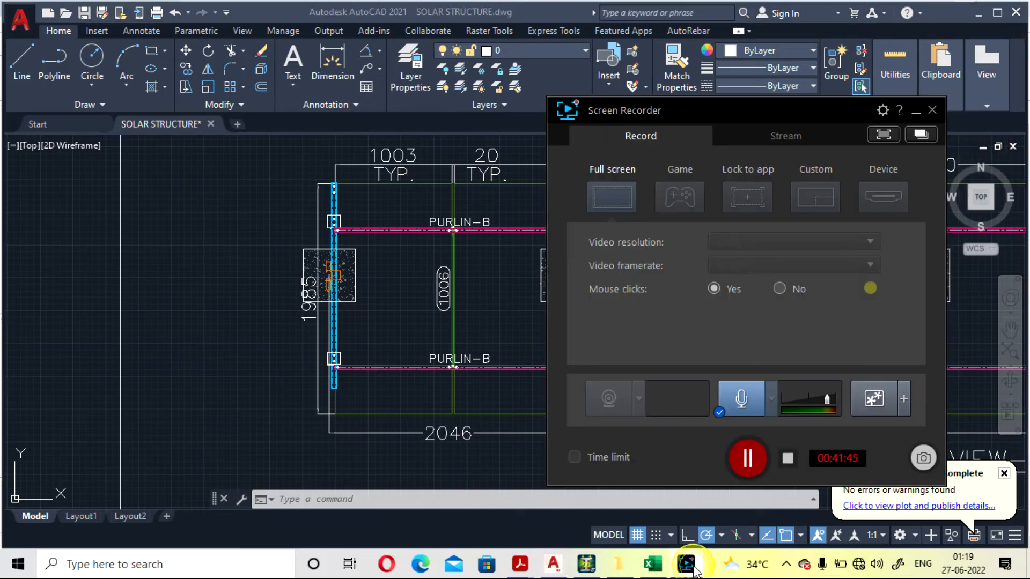
click(690, 567)
click(659, 567)
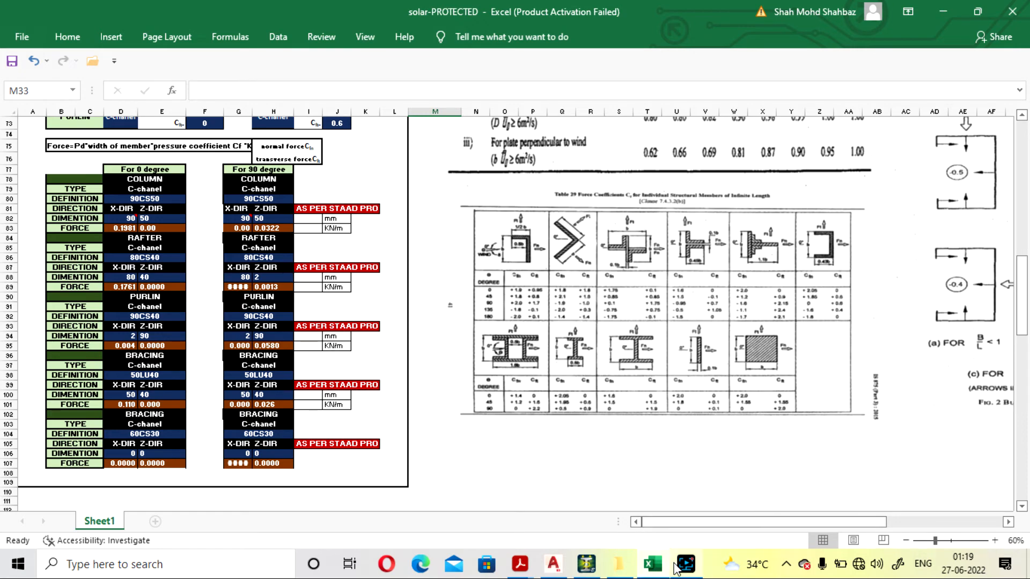
- Switch back to STAAD.Pro and try a FYLD steel yield strength of 250000 kN/m2 in the design parameters without adding it
click(586, 564)
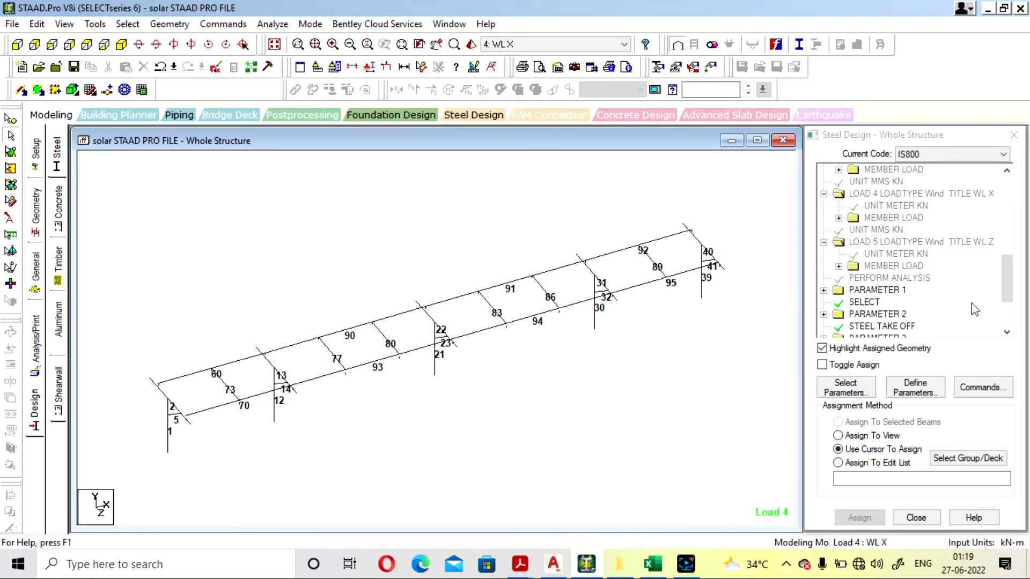
scroll(938, 252, down, 1)
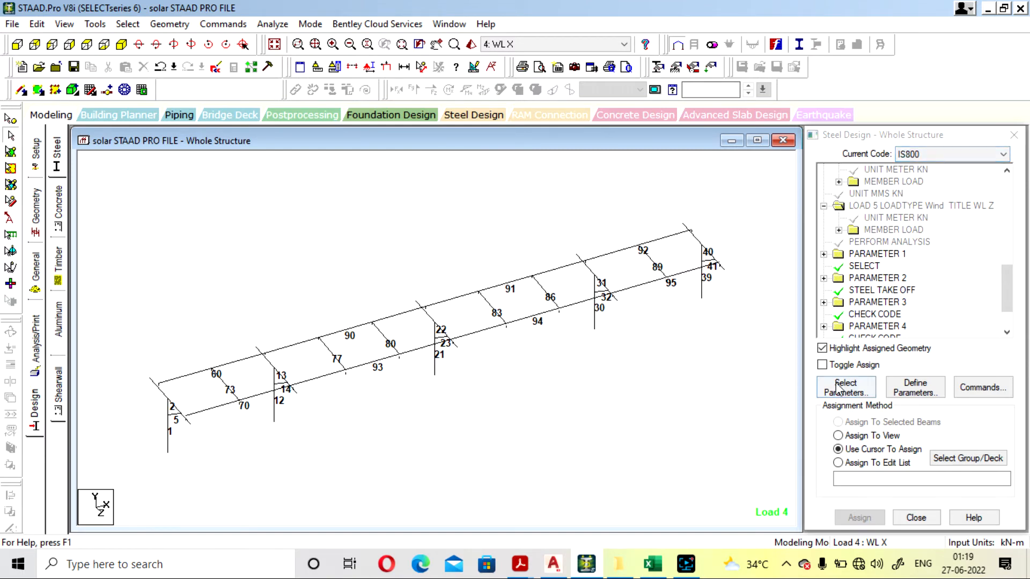
click(915, 390)
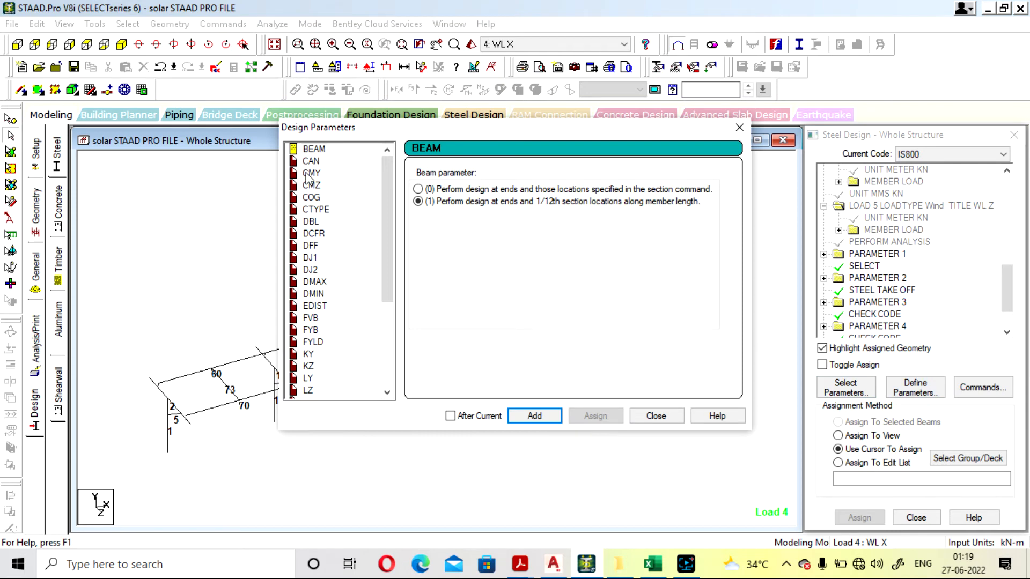
scroll(354, 294, down, 3)
scroll(350, 316, down, 1)
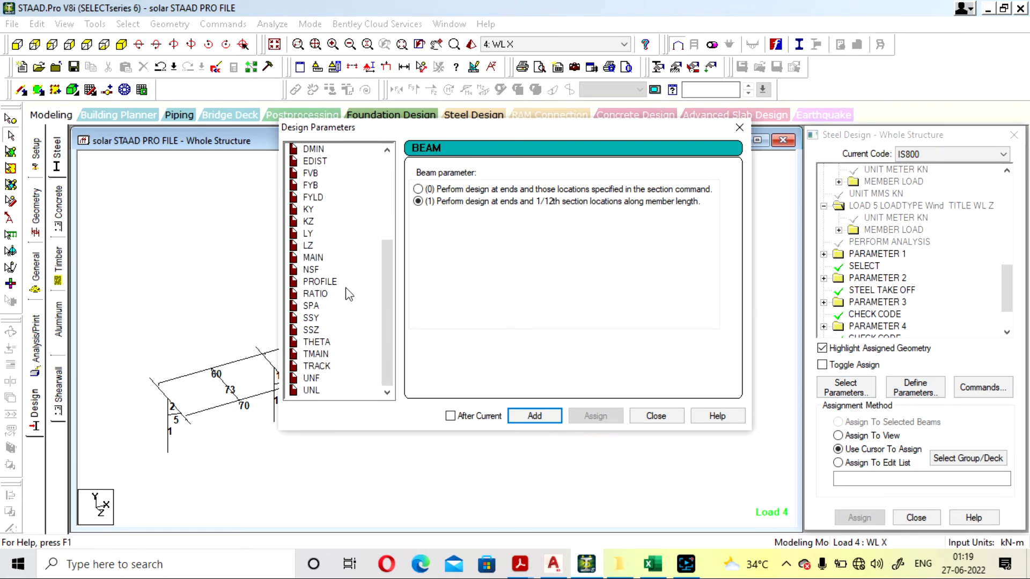
scroll(349, 294, up, 2)
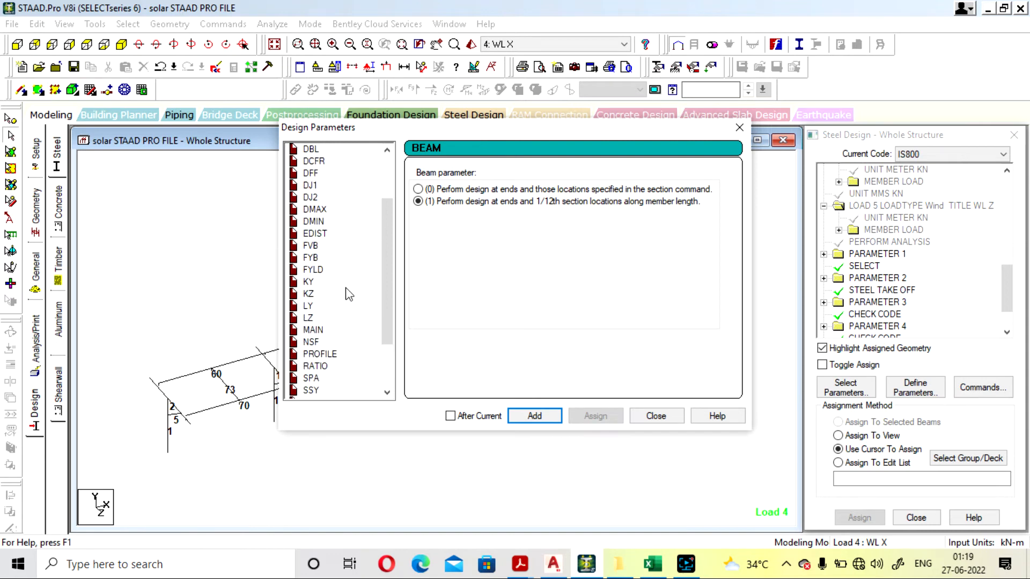
click(317, 270)
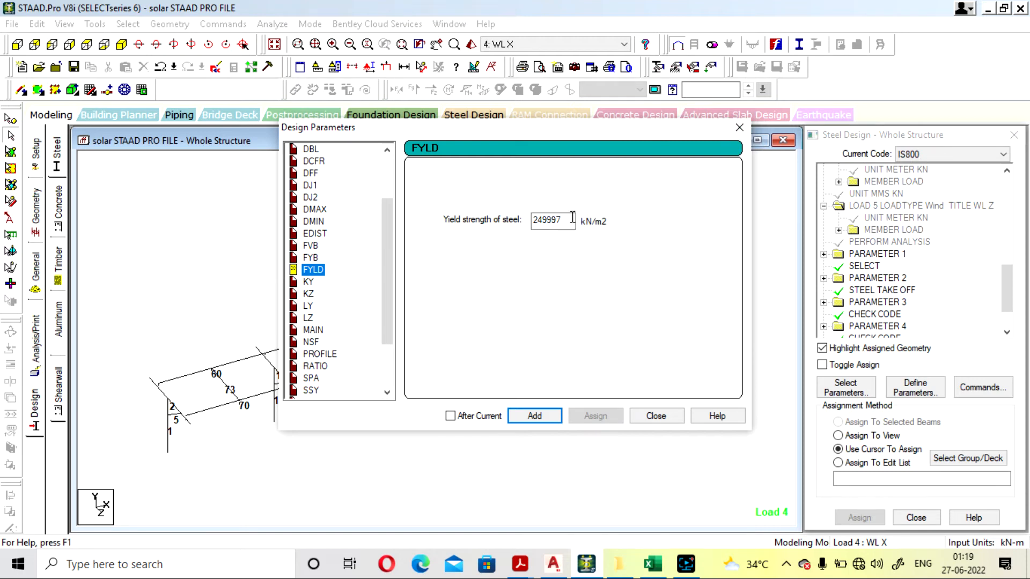
double_click(546, 221)
text(250000)
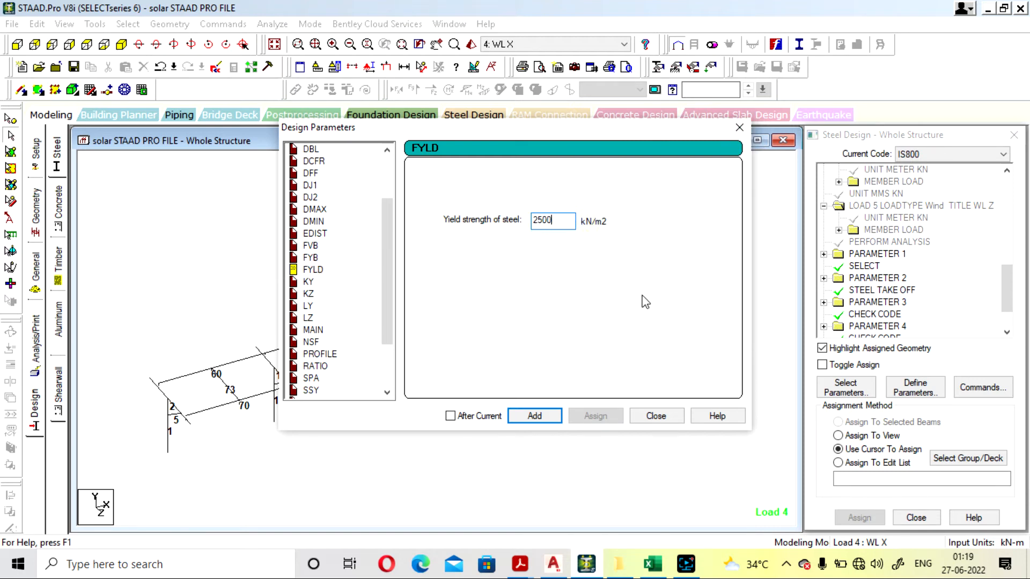
click(665, 419)
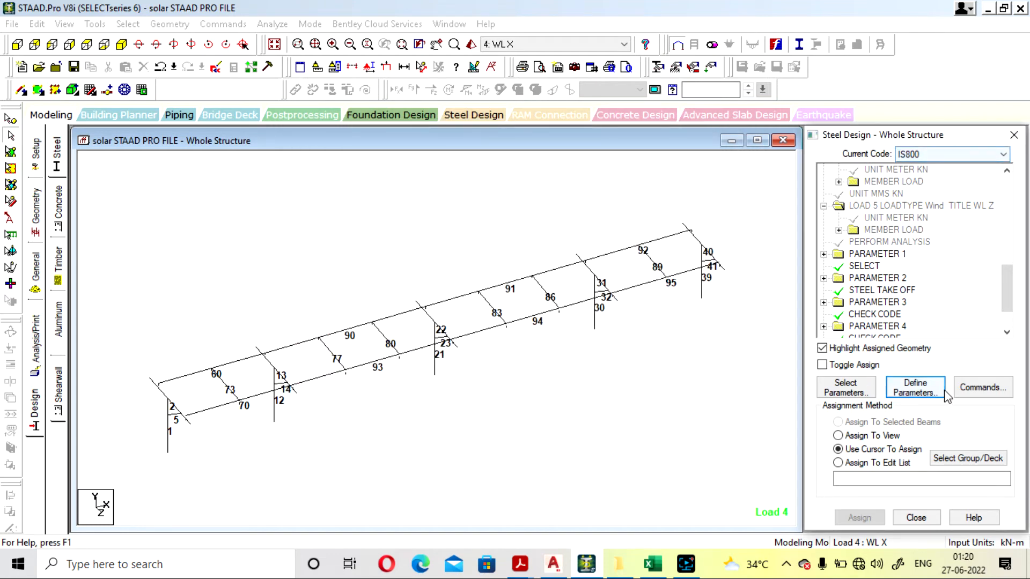
- Review the available IS800 design parameters and the TAKE OFF design command, adding neither to the model
click(914, 388)
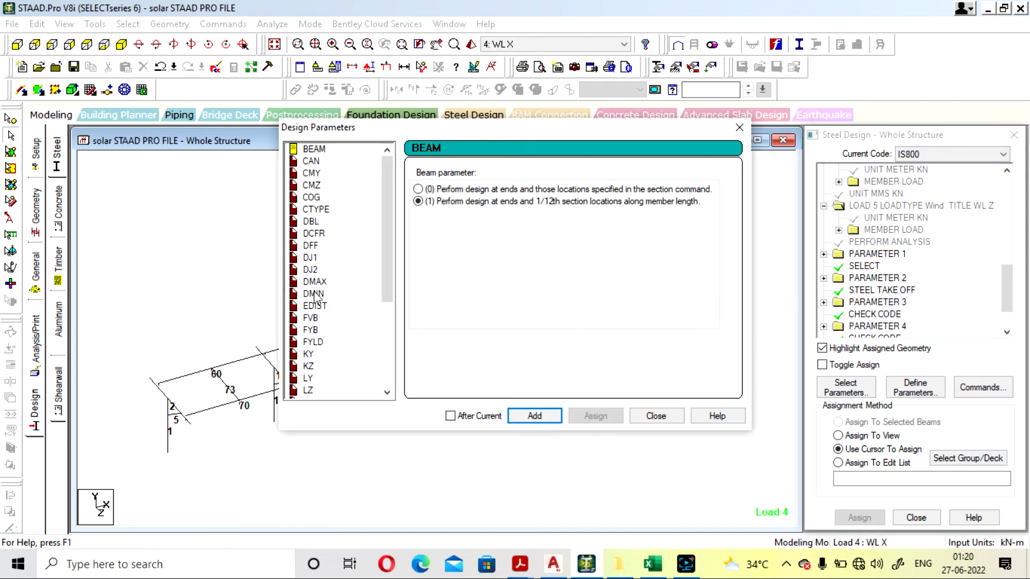
scroll(315, 296, down, 4)
scroll(325, 299, up, 4)
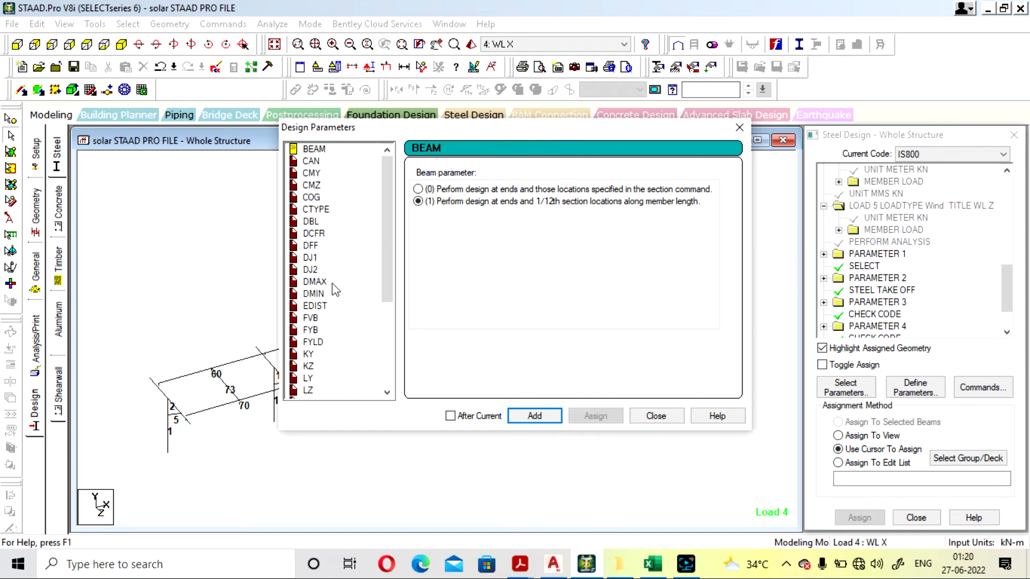
click(739, 127)
click(979, 387)
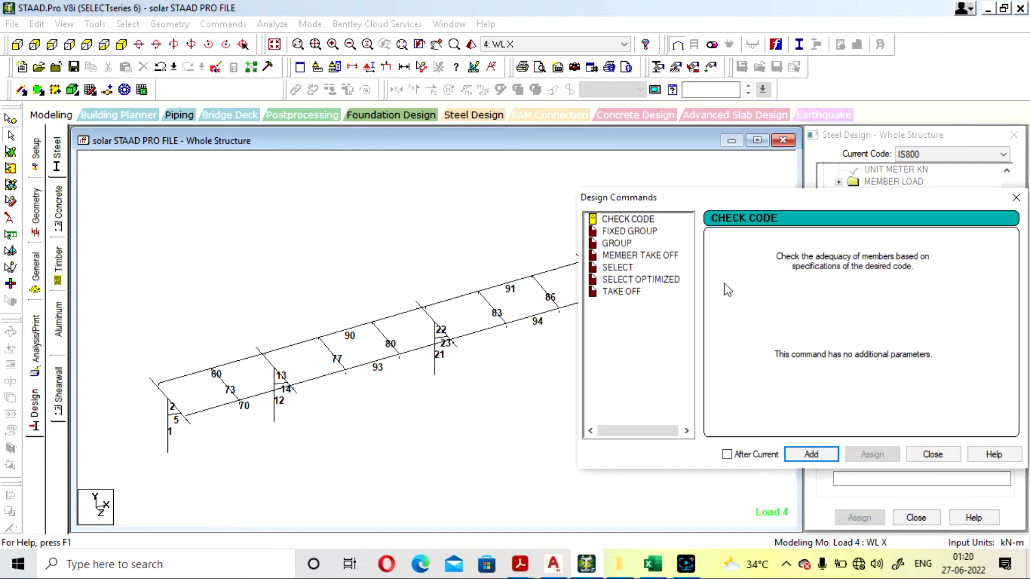
click(625, 294)
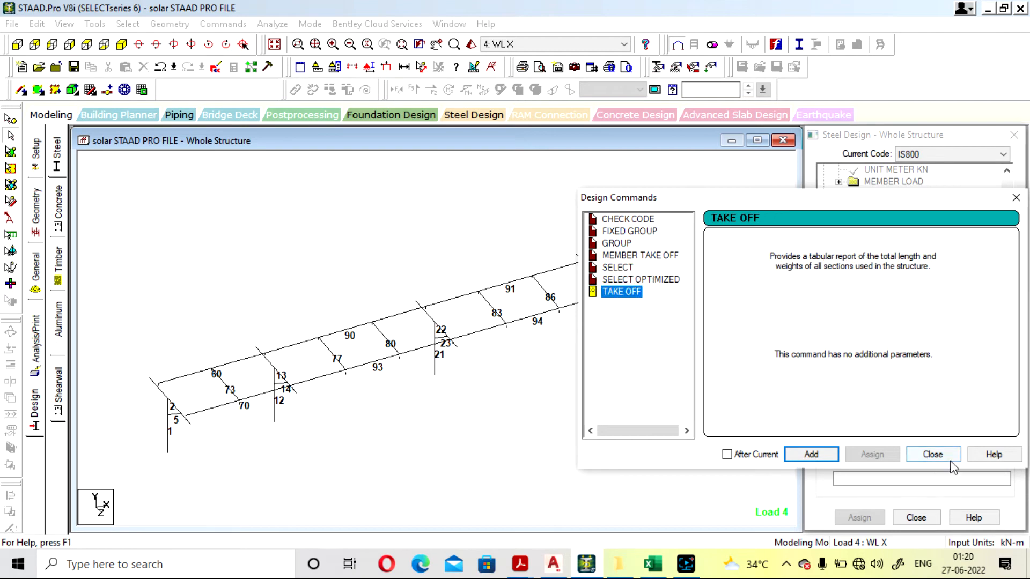
click(933, 455)
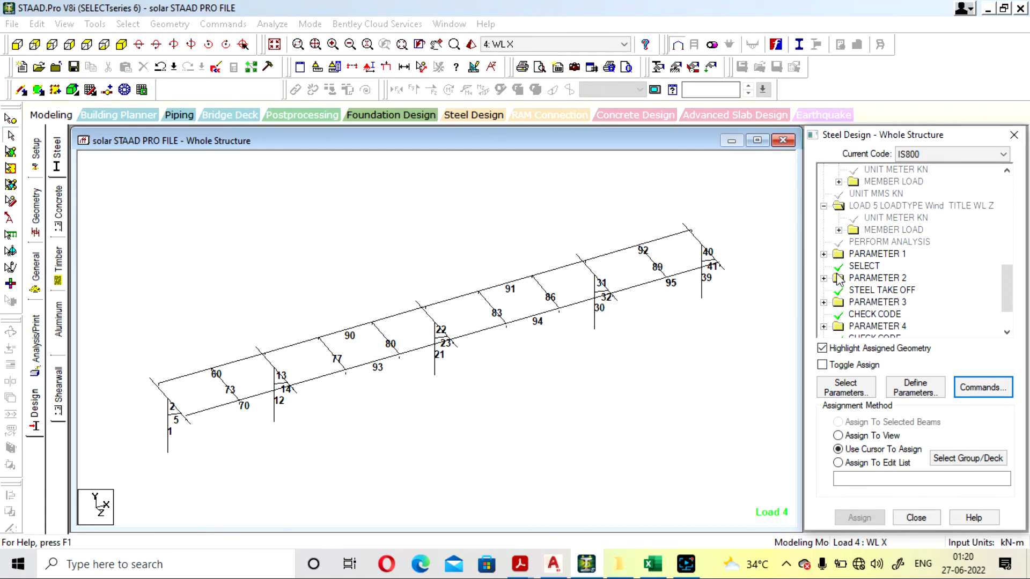
- Inspect the code and yield strength entries of PARAMETER 1, and choose assignment to view for the FYLD entry
click(824, 254)
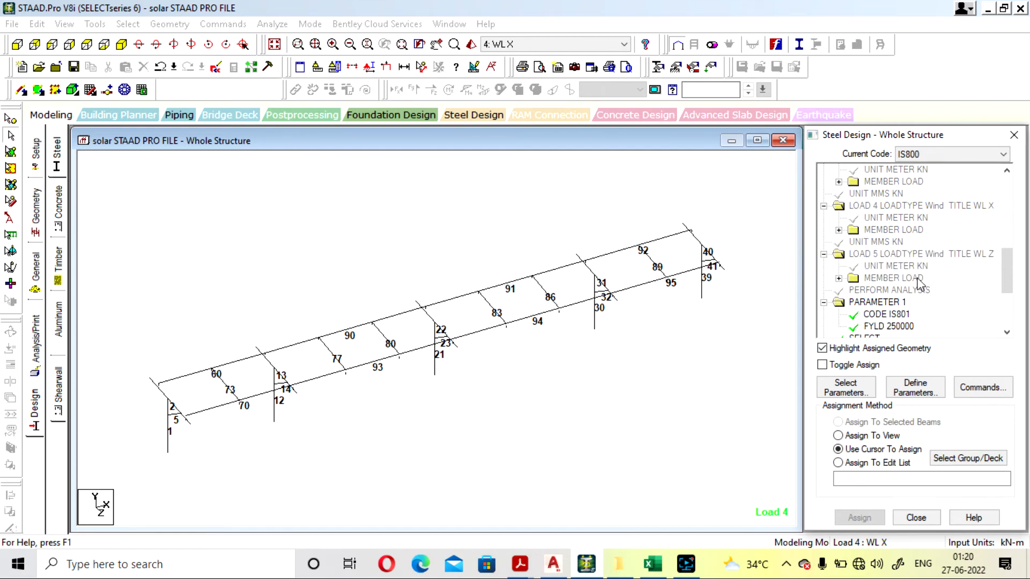
click(896, 289)
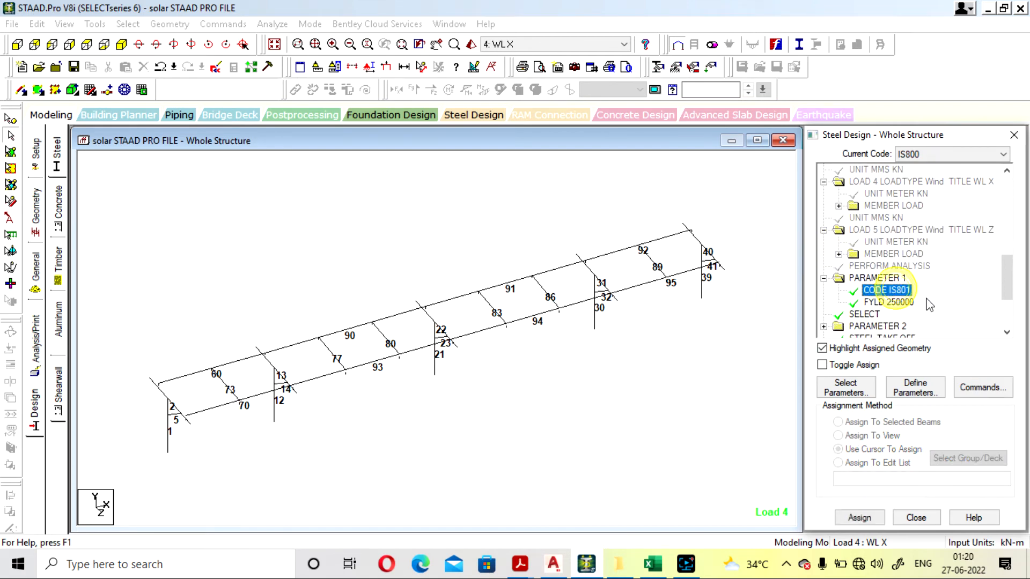
scroll(930, 302, down, 1)
click(894, 279)
scroll(924, 283, down, 1)
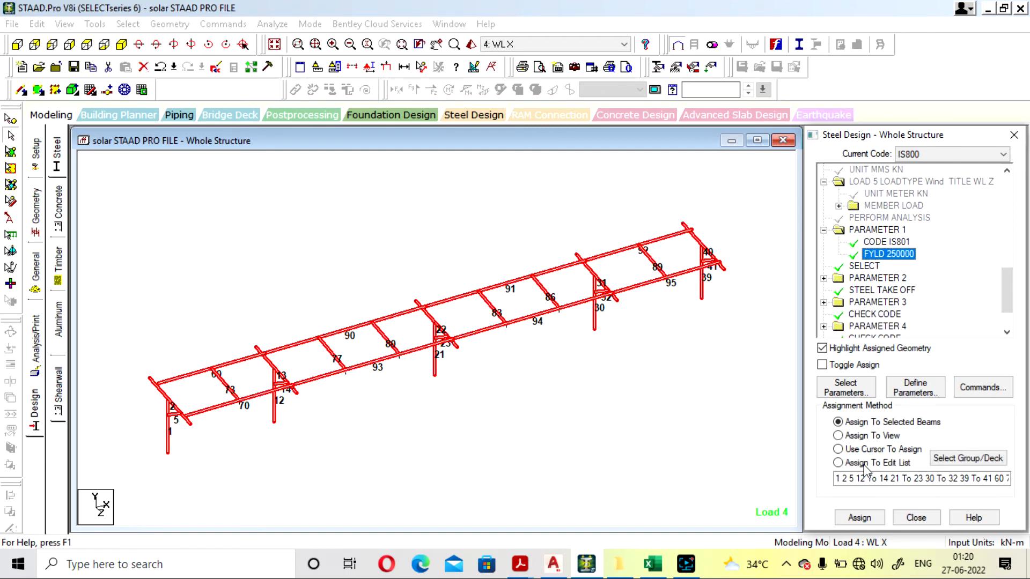
click(858, 435)
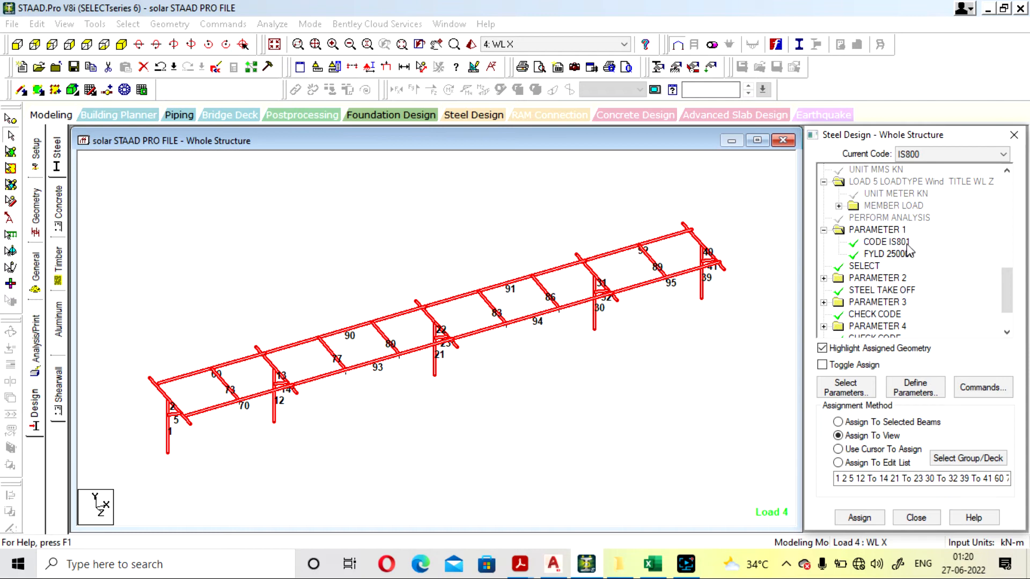
- Deselect bracing members 73, 77, 80, 83, 86 and 89 and assign the FYLD parameter to the beams still selected
click(534, 286)
ctrl+click(494, 306)
ctrl+click(648, 270)
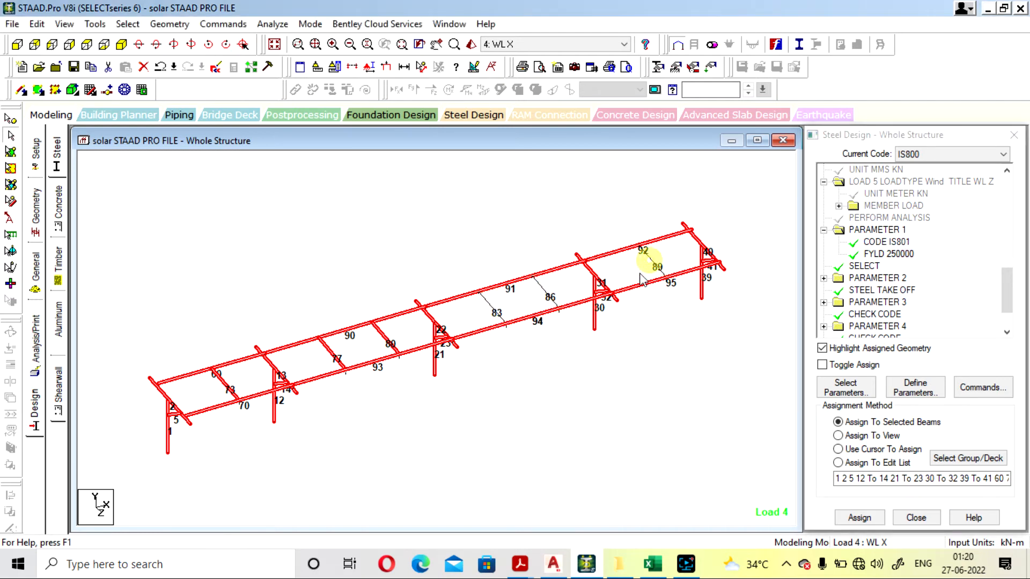
ctrl+click(384, 340)
ctrl+click(332, 354)
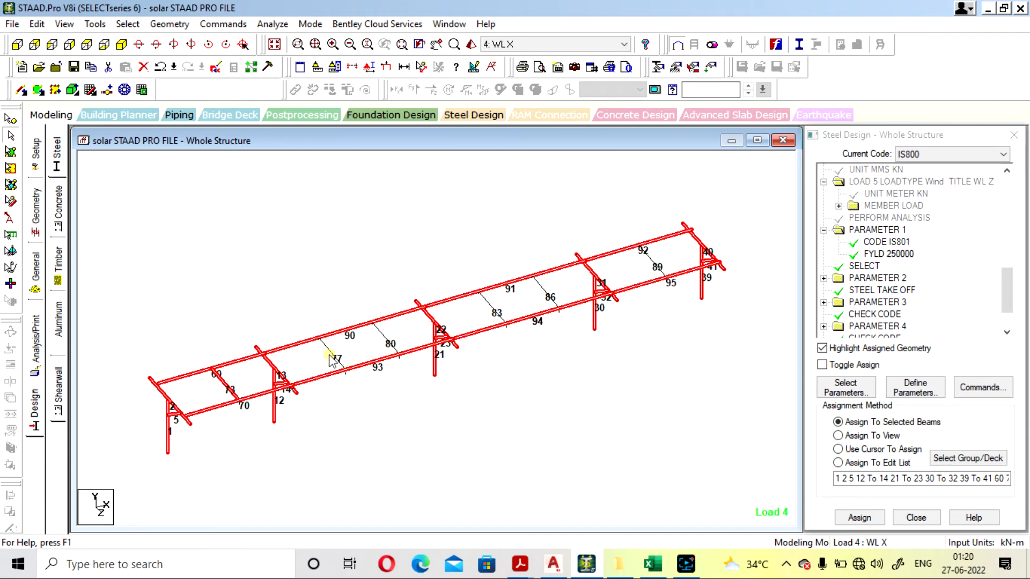
ctrl+click(223, 382)
click(857, 436)
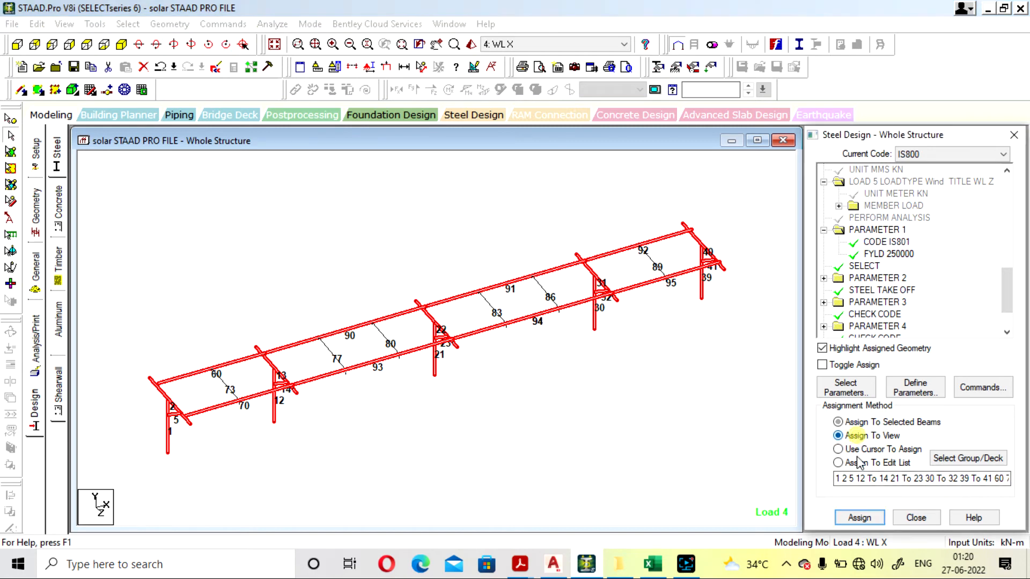
click(864, 422)
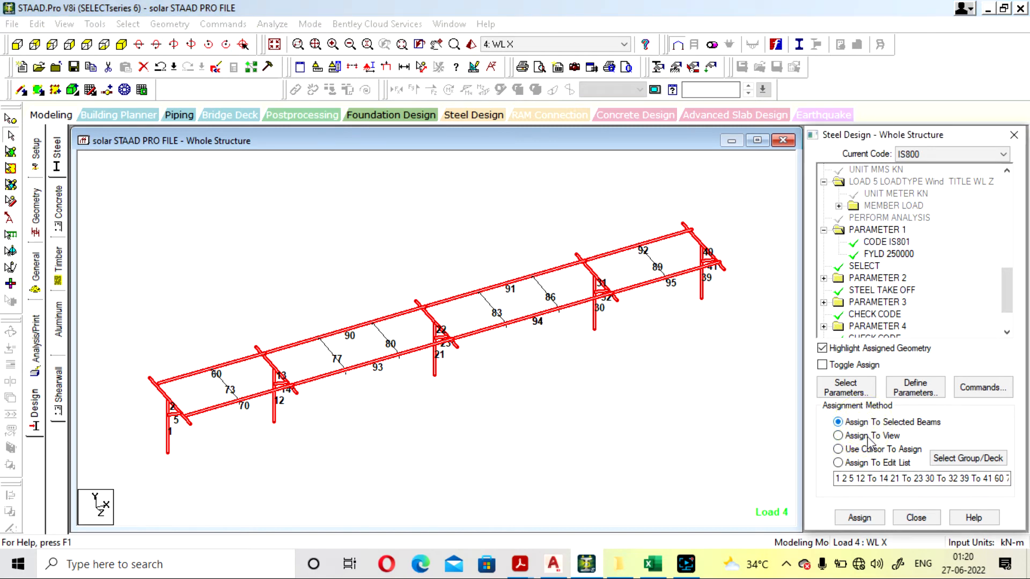
click(874, 523)
- Check the members assigned to SELECT, the code in PARAMETER 2 and STEEL TAKE OFF, choosing assignment to view for the take off
click(872, 266)
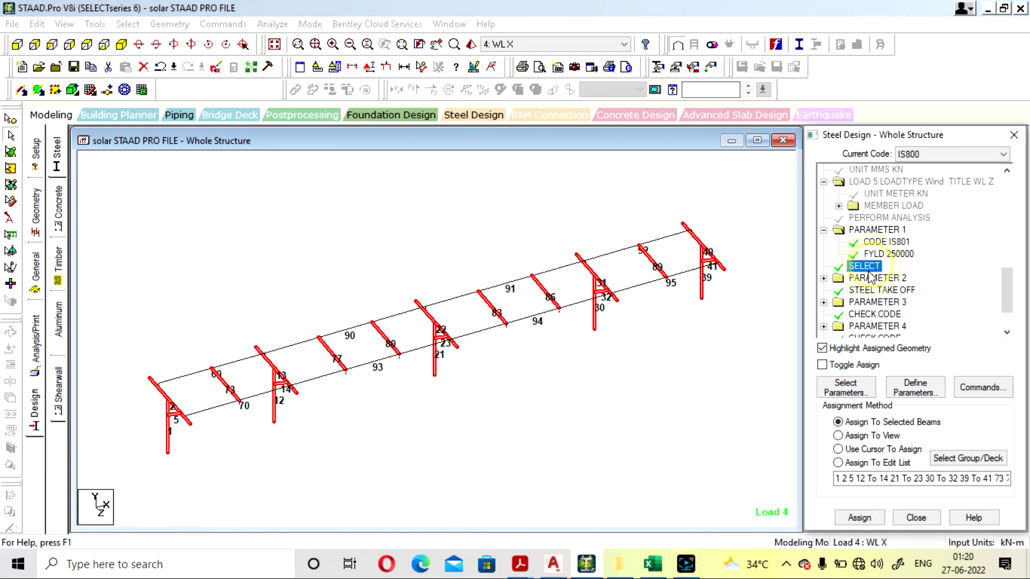
click(823, 279)
scroll(831, 289, down, 1)
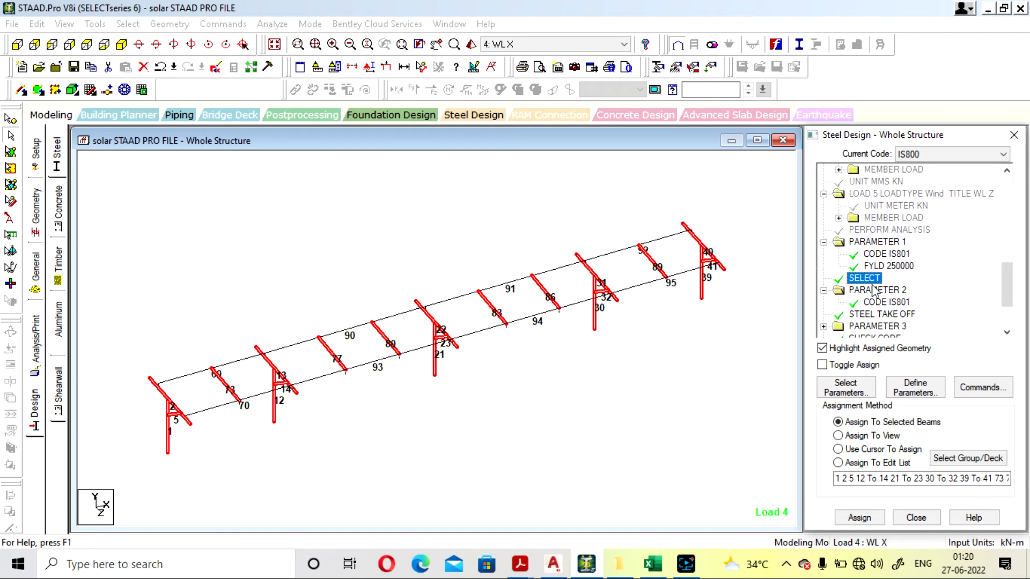
click(897, 303)
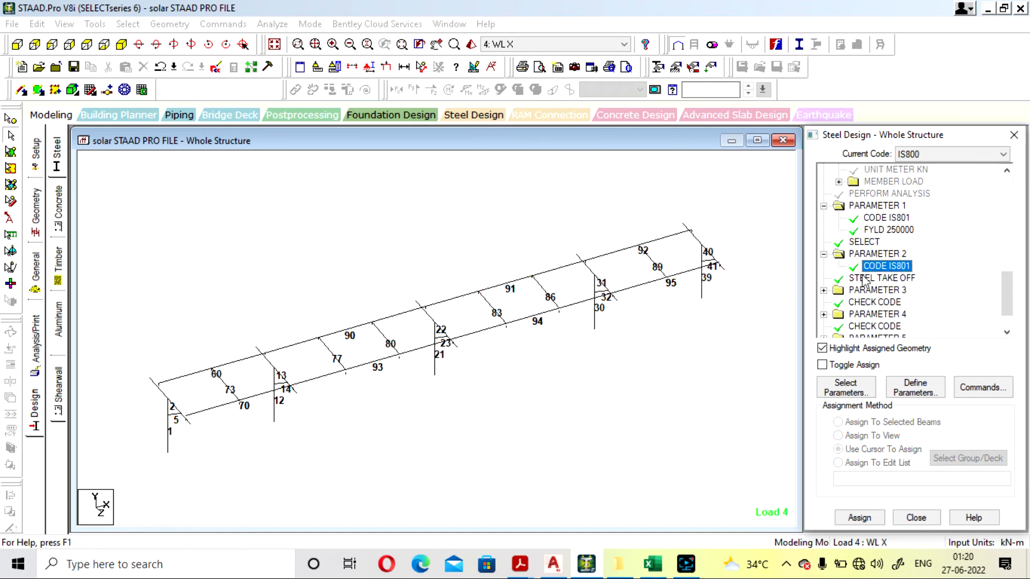
click(866, 279)
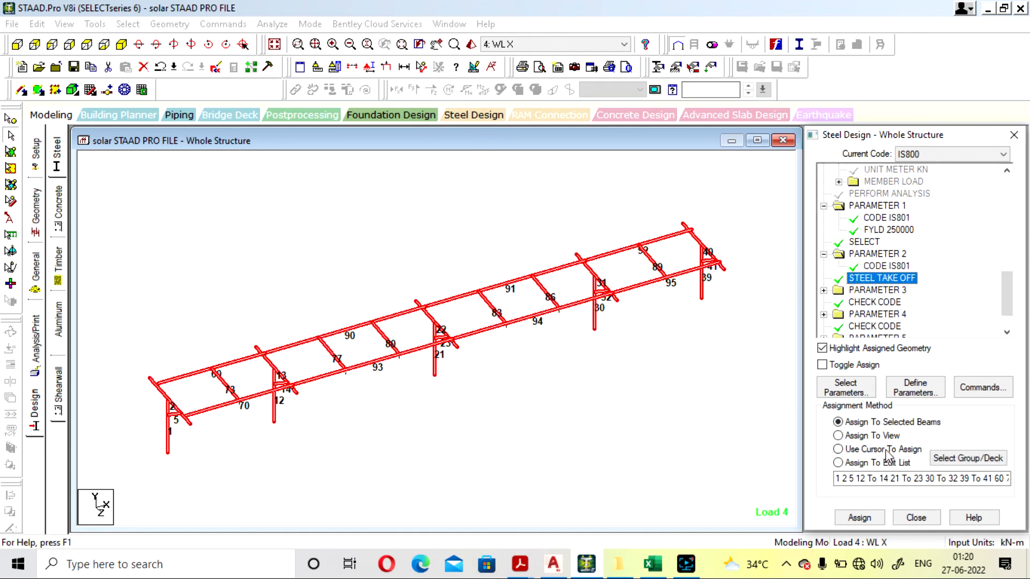
click(866, 435)
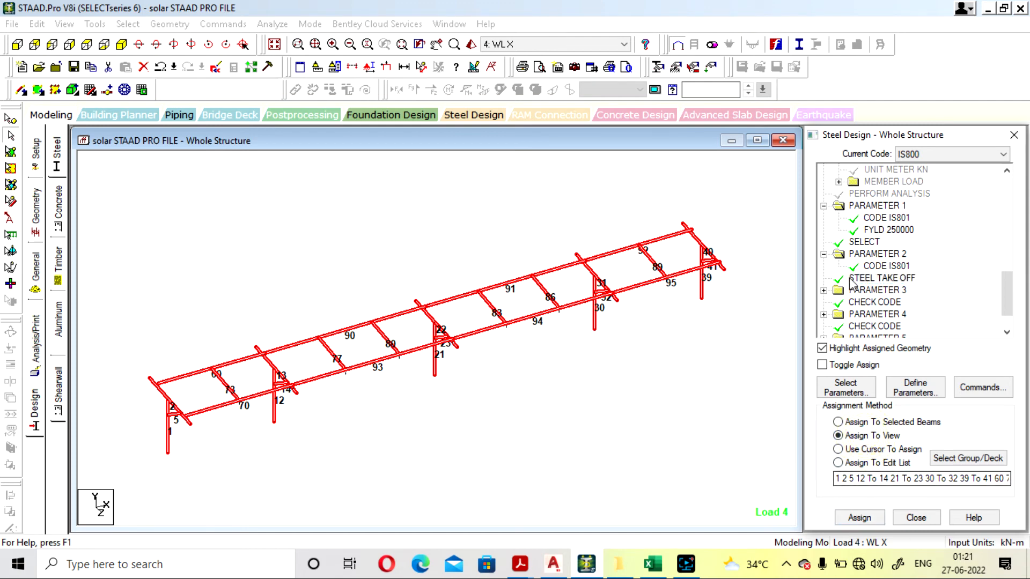
- Review PARAMETER 3 and PARAMETER 4, inspecting the Indian code entry and the members assigned to FYLD 250000 and the CHECK CODE command
click(823, 290)
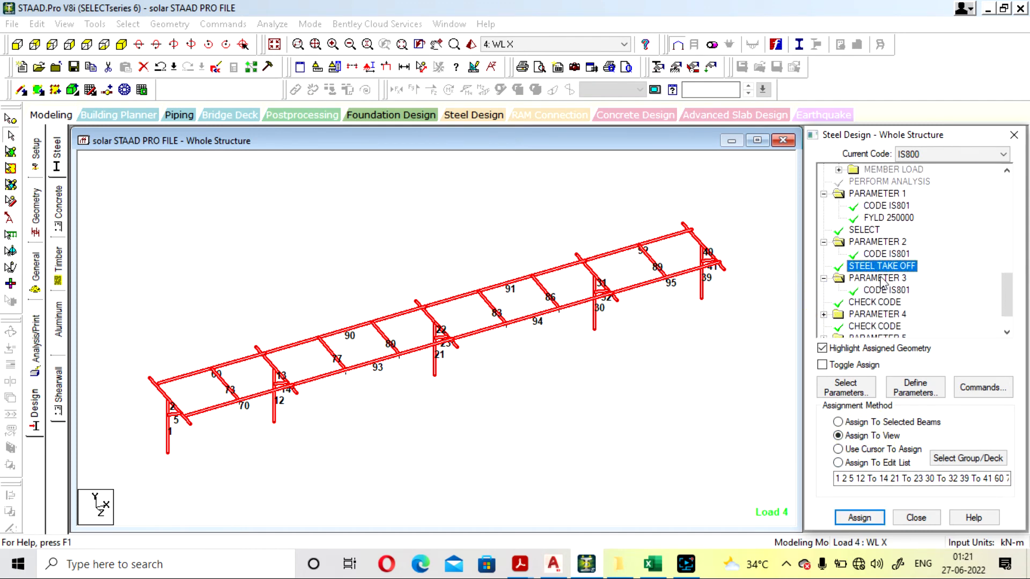
scroll(904, 301, down, 1)
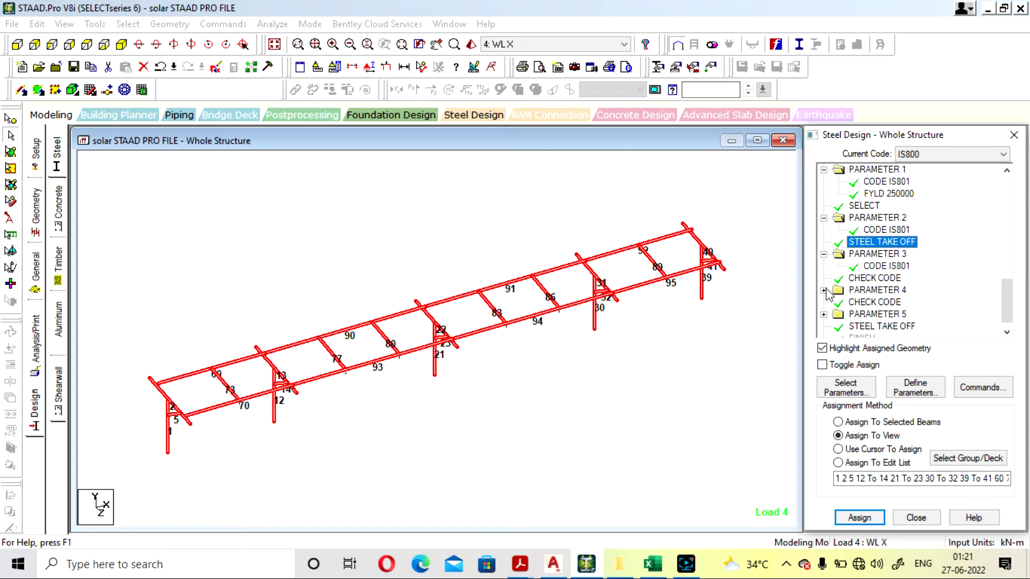
click(824, 290)
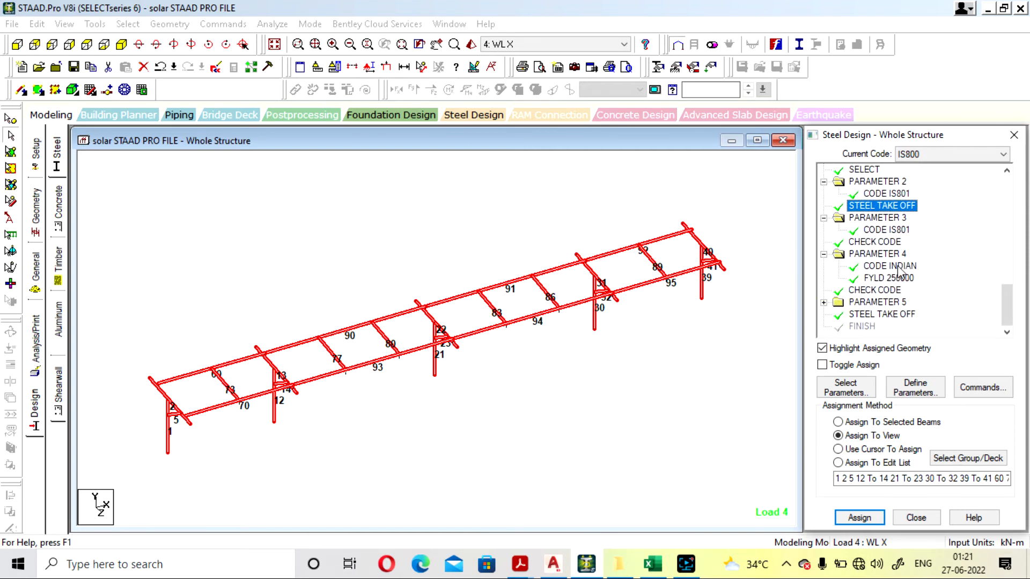
click(899, 268)
click(908, 279)
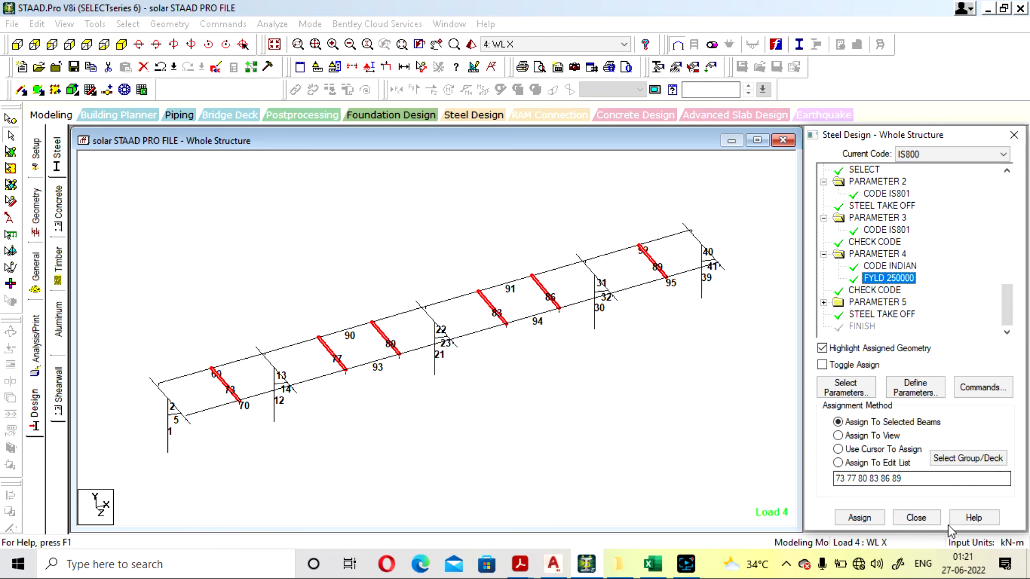
click(860, 518)
click(868, 290)
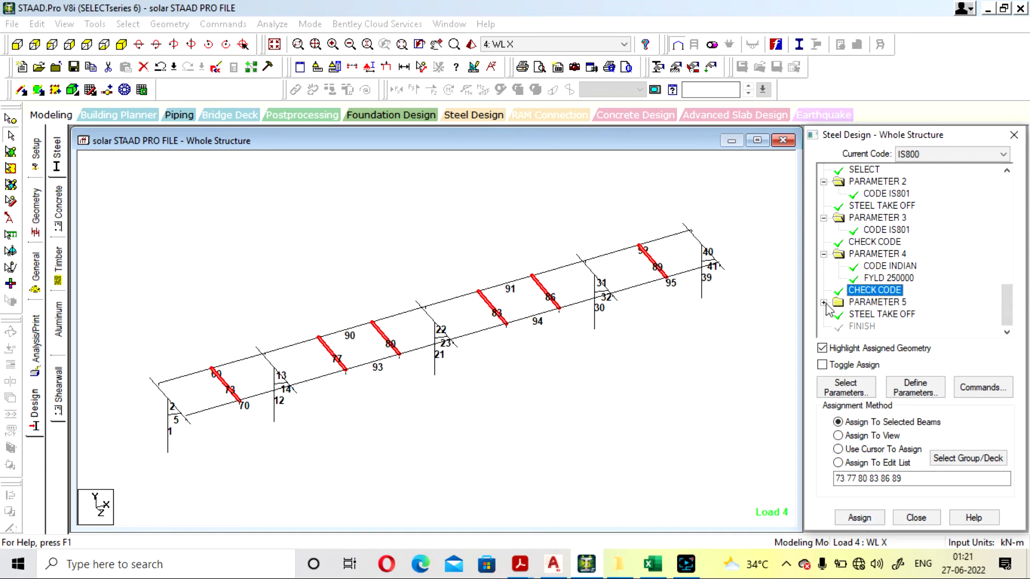
- Check the code in PARAMETER 5 and the members assigned to the last STEEL TAKE OFF, and clear the selection
click(824, 303)
click(890, 302)
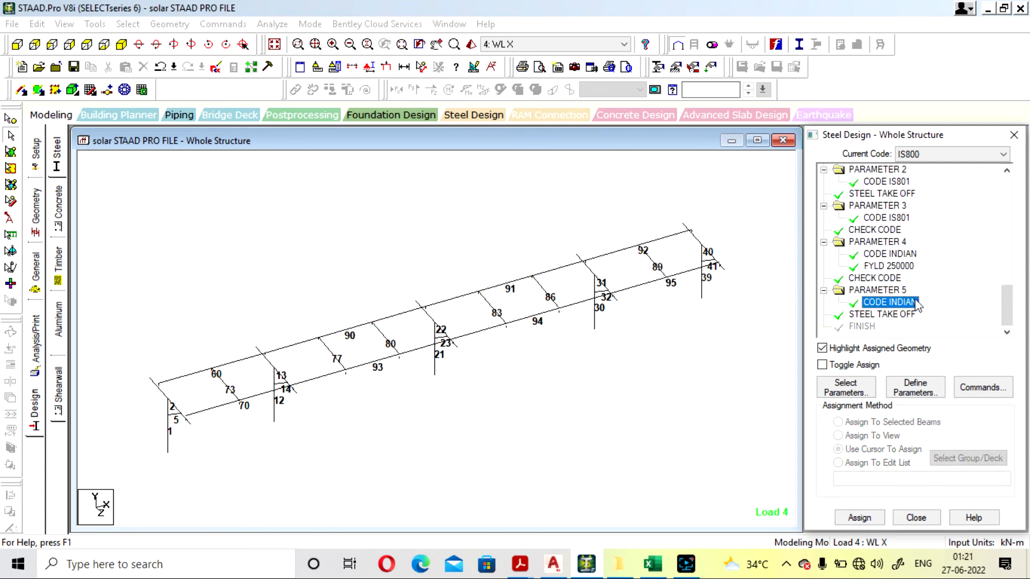
click(890, 316)
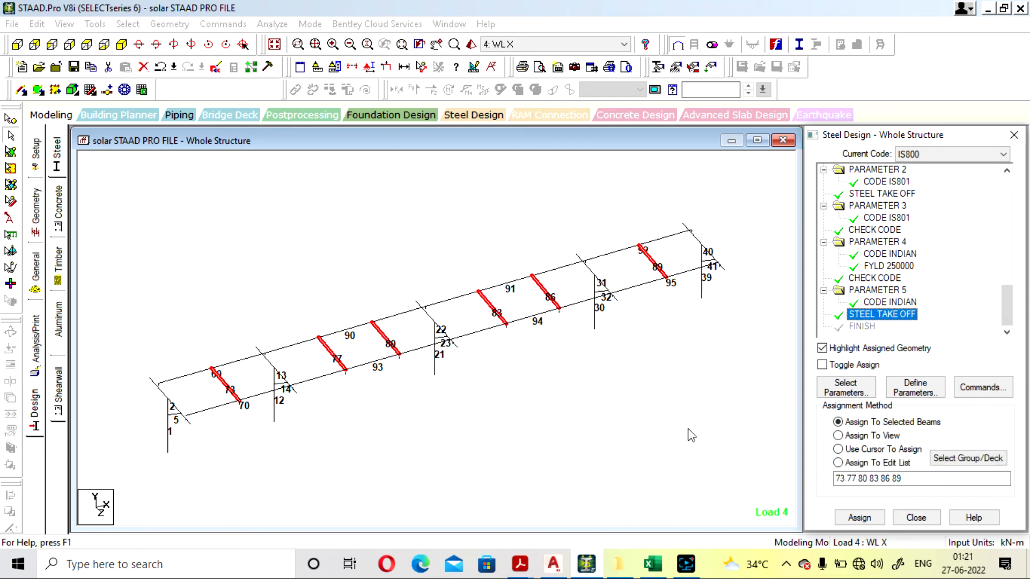
click(658, 414)
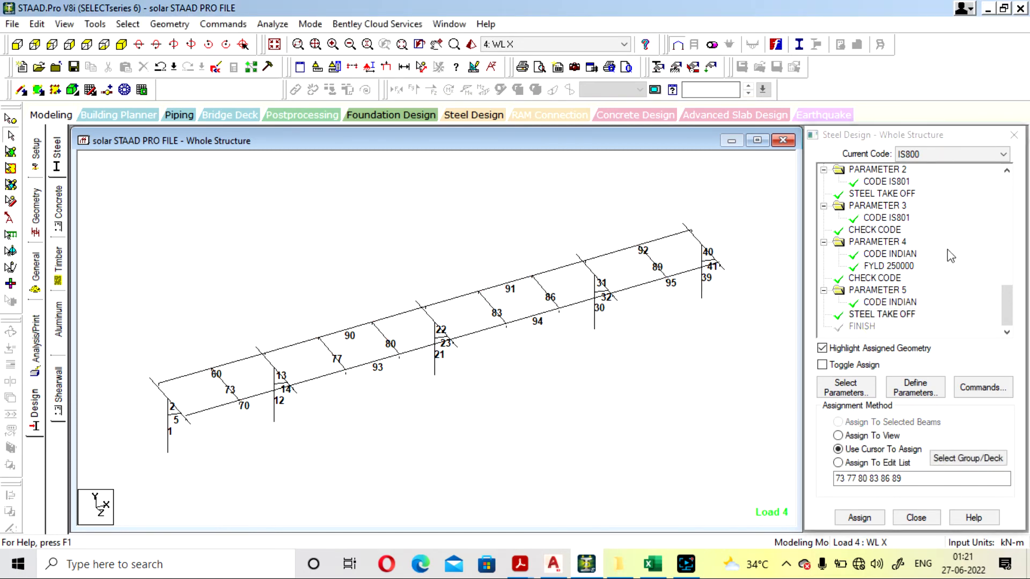
click(697, 431)
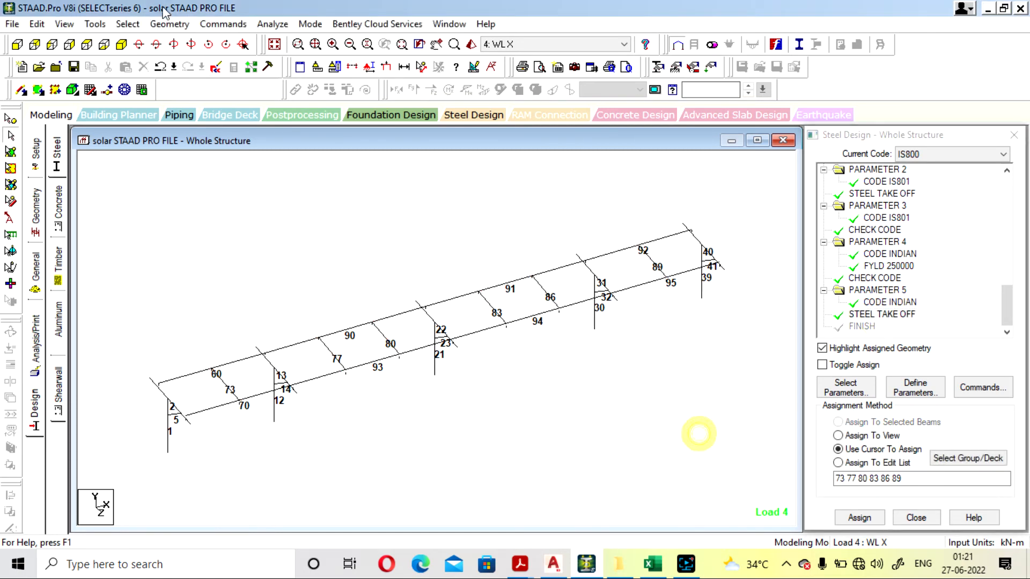
- Run the STAAD analysis and design of the solar structure and stay in modeling mode when it finishes
click(272, 24)
click(275, 36)
click(554, 339)
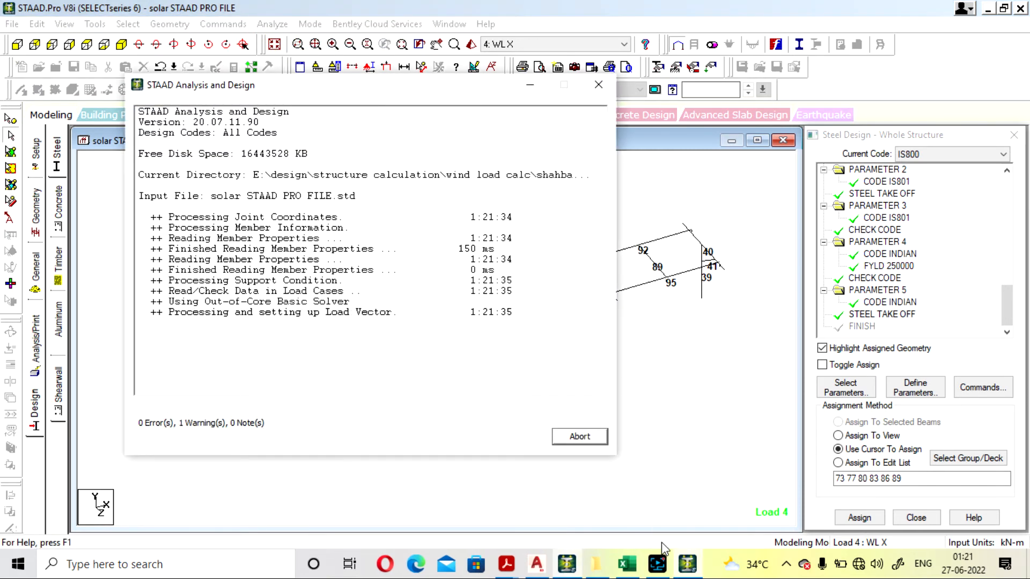
click(666, 571)
click(666, 569)
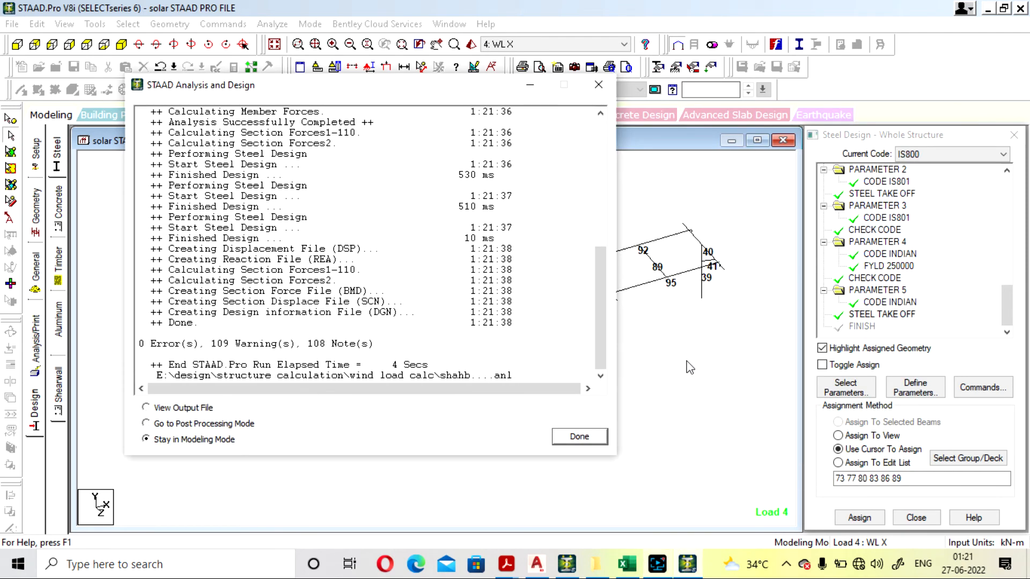
click(565, 435)
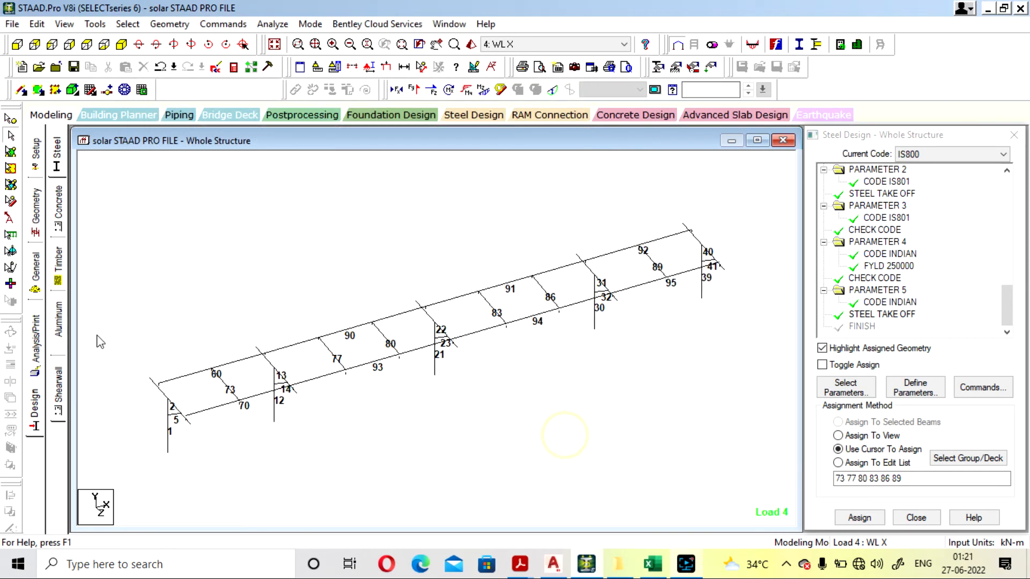
- Open the analysis output file and view the member selection, steel take off and code checking sections of its results
click(234, 67)
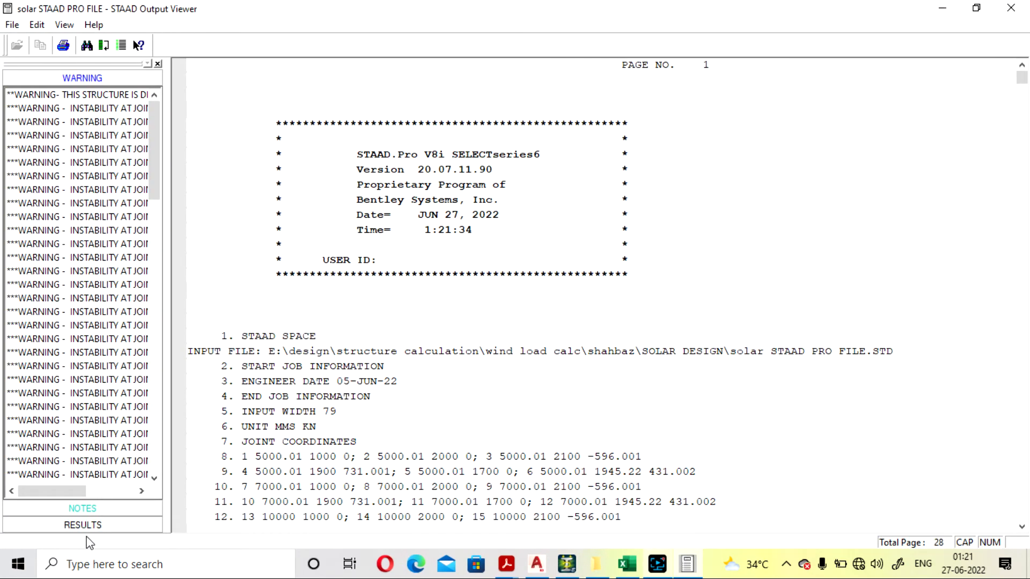
click(86, 527)
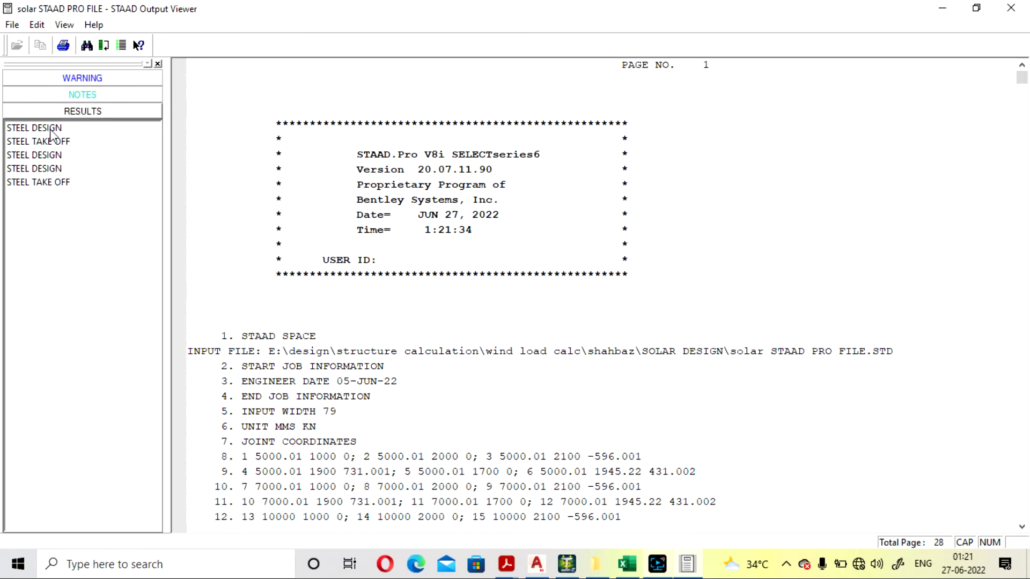
click(51, 129)
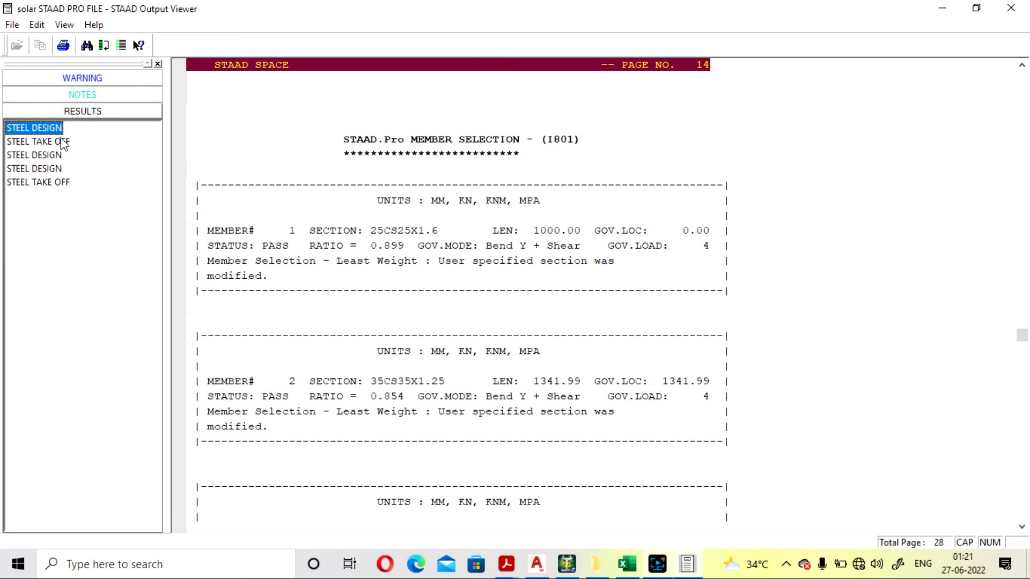
click(62, 141)
click(56, 155)
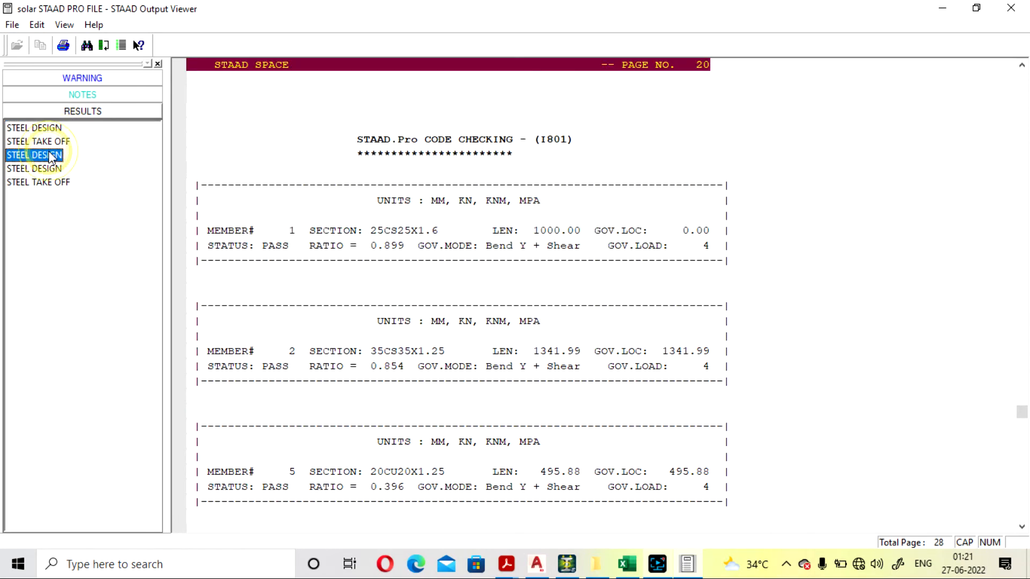
- Read the IS801 code checking results member by member, including bracing members 73 to 89, and close the output file
scroll(401, 196, down, 4)
scroll(401, 196, down, 20)
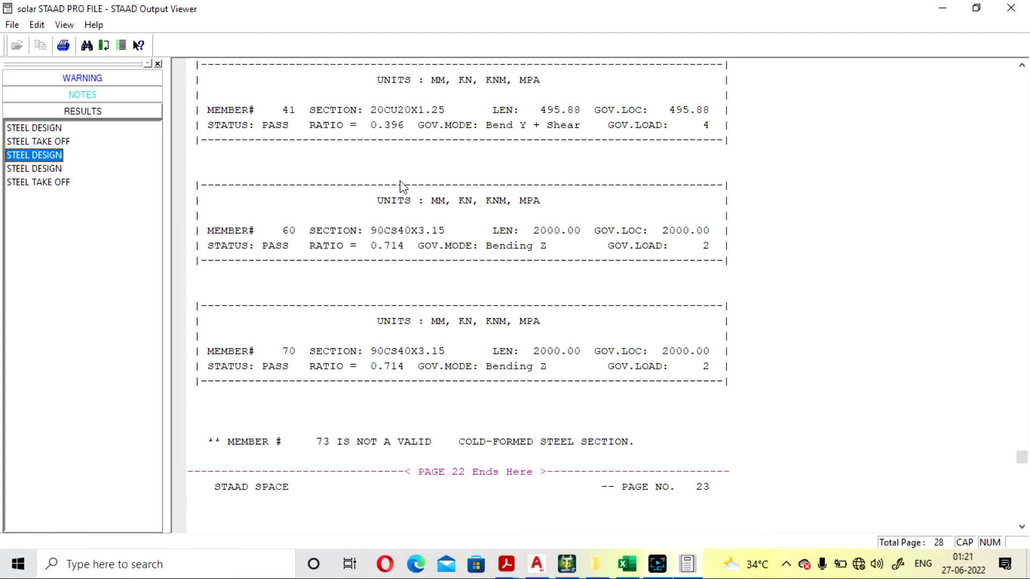
scroll(403, 187, up, 6)
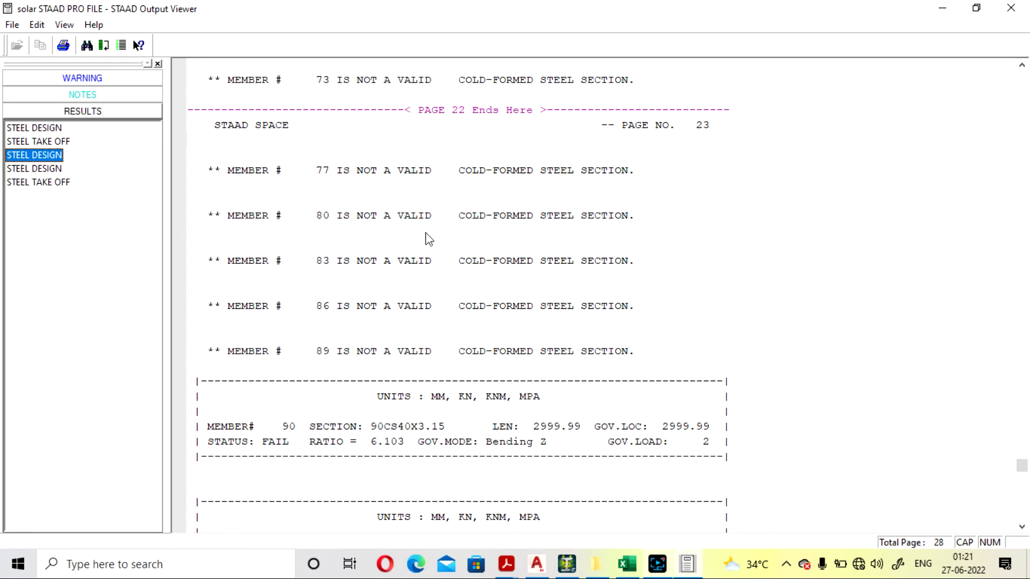
click(1011, 8)
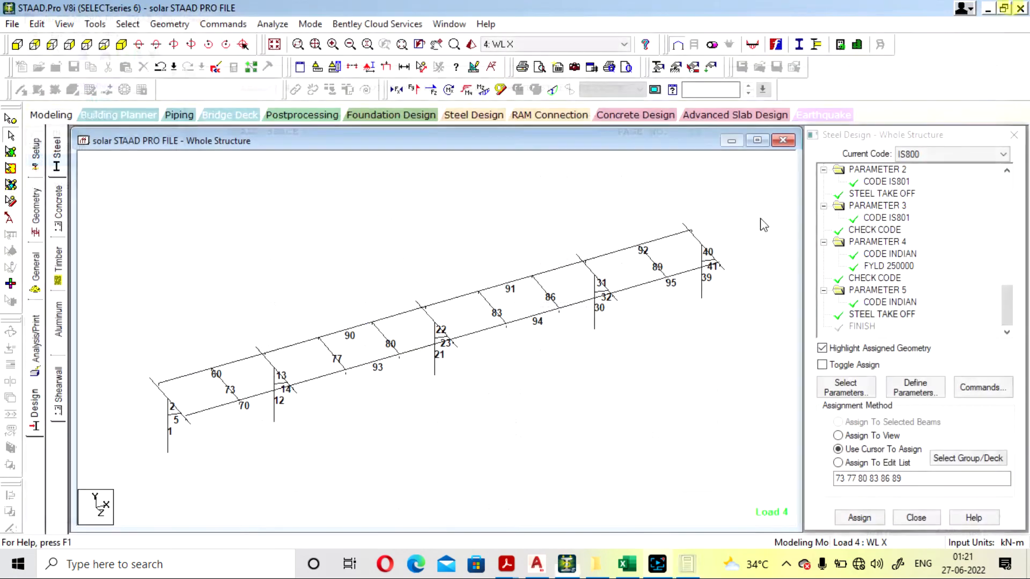
- Enter postprocessing with all five load cases, DEAD LOAD, WL +Y, WL -Y, WL X and WL Z, selected for the results
click(169, 24)
click(102, 115)
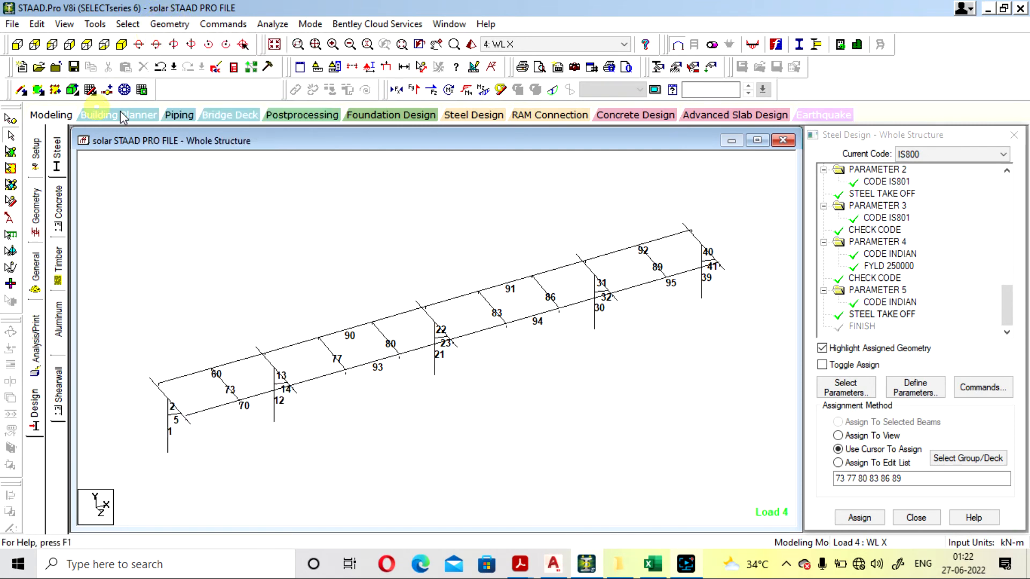
click(300, 117)
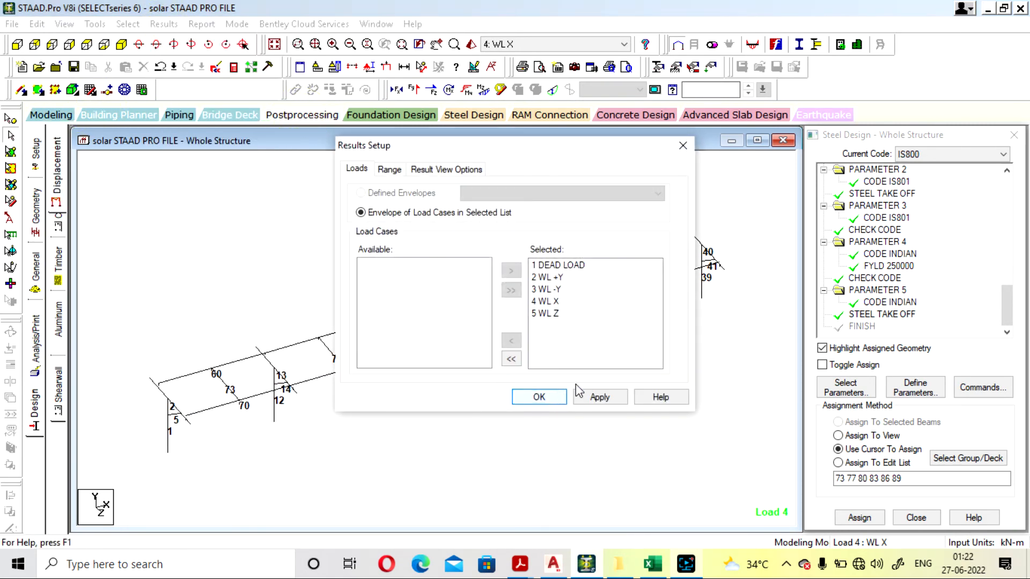
click(511, 359)
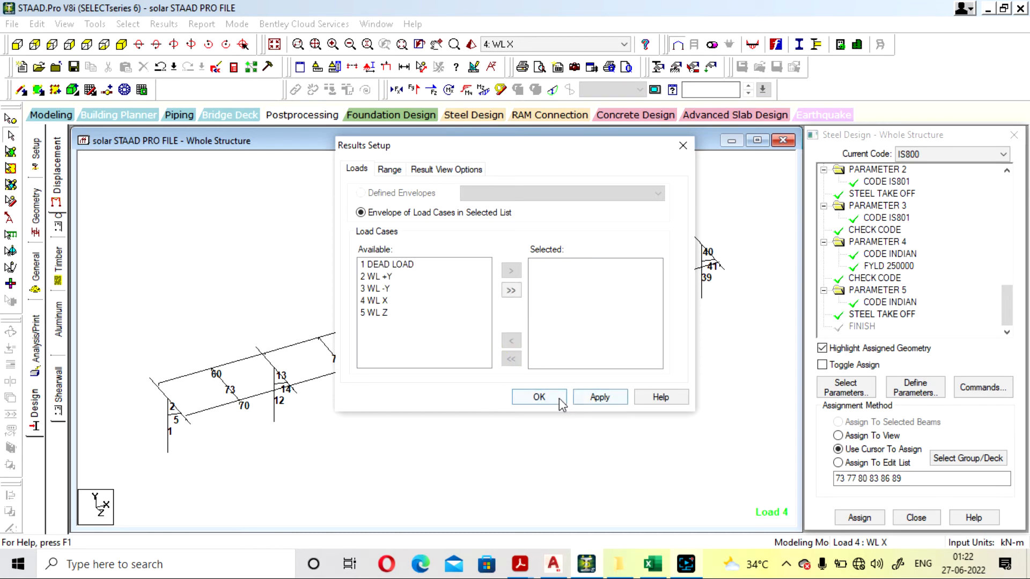
click(511, 290)
click(598, 397)
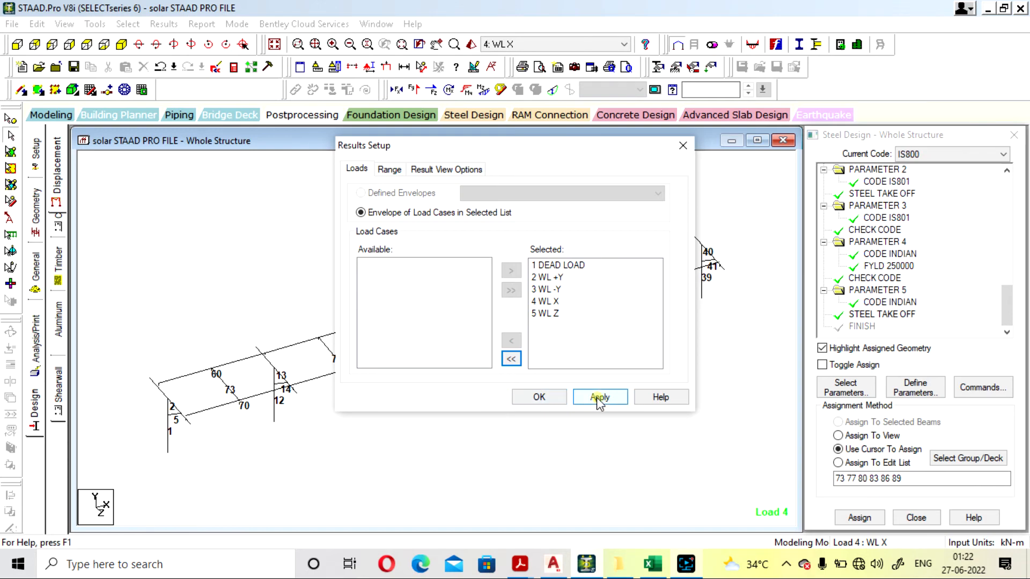
click(542, 399)
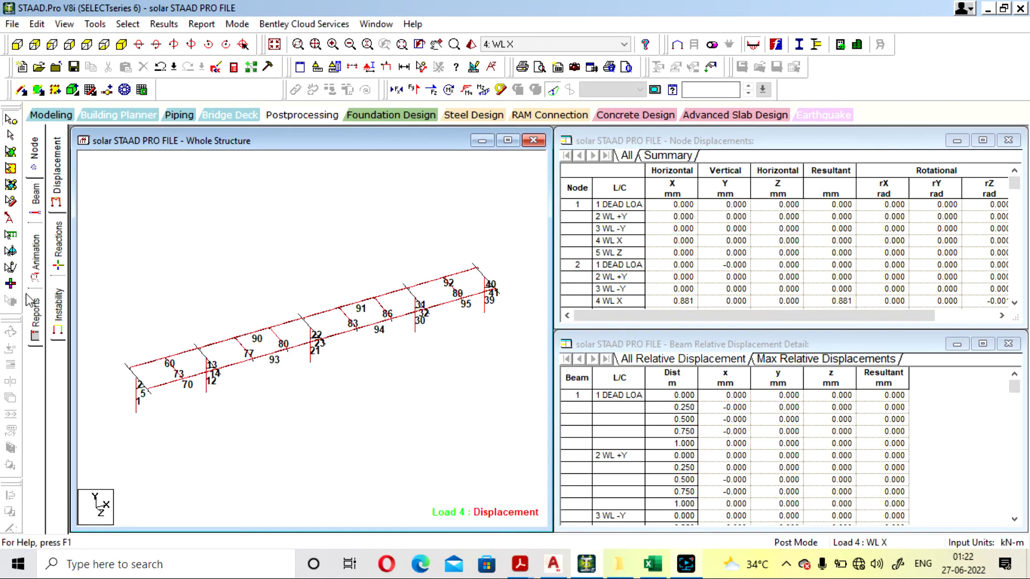
- Display the beam unity check results and list only the failed members
click(36, 202)
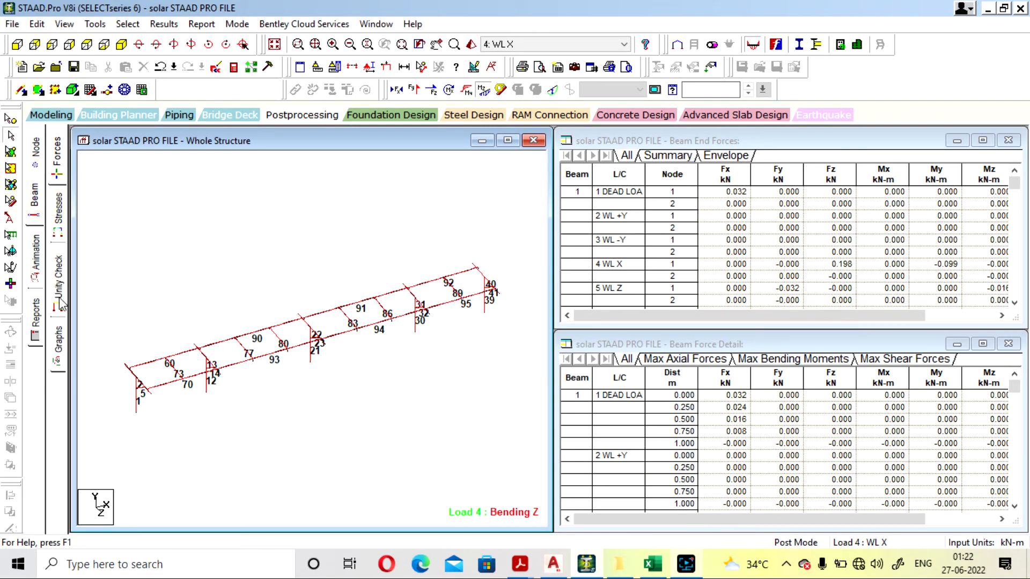
click(58, 284)
click(699, 159)
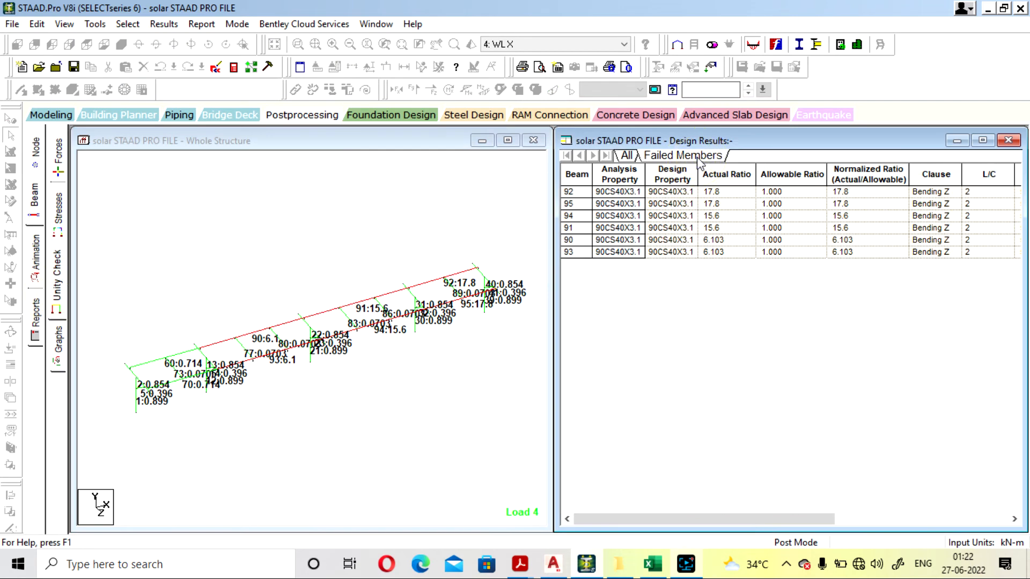
- Highlight the failed beams 92, 95, 94, 91, 90 and 93 one by one to locate them in the structure
click(629, 191)
click(630, 204)
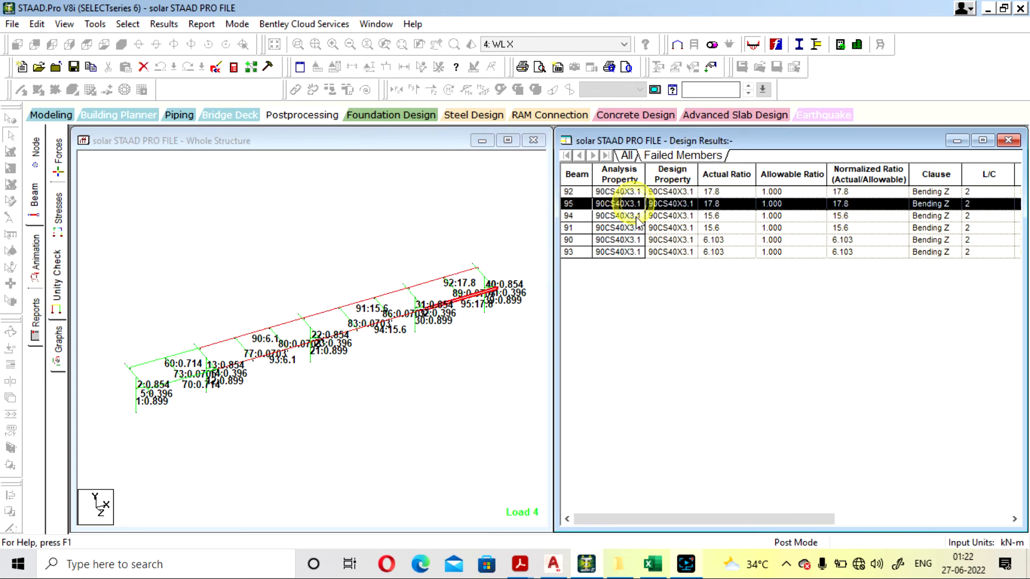
click(628, 216)
click(629, 228)
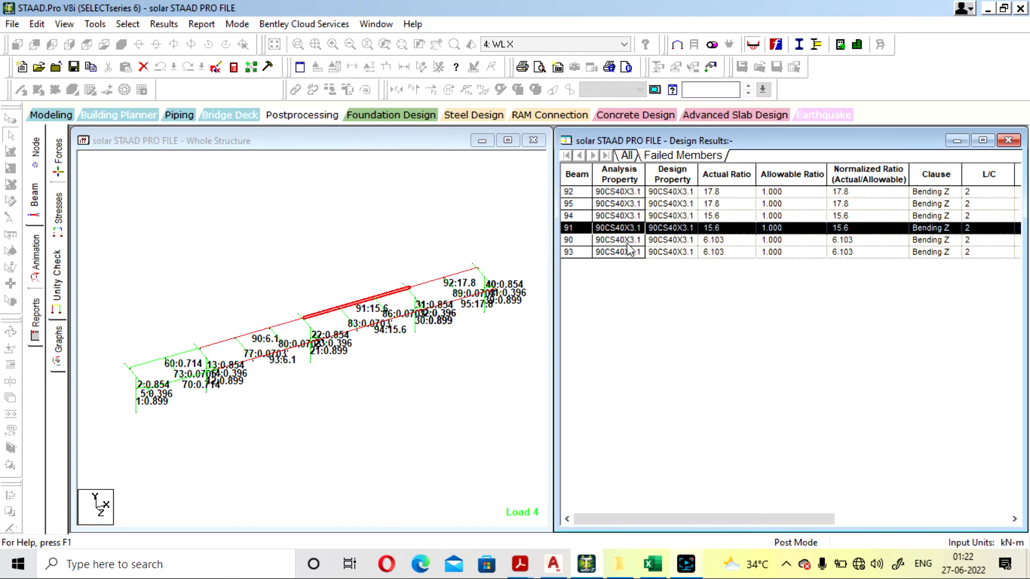
click(626, 240)
click(632, 252)
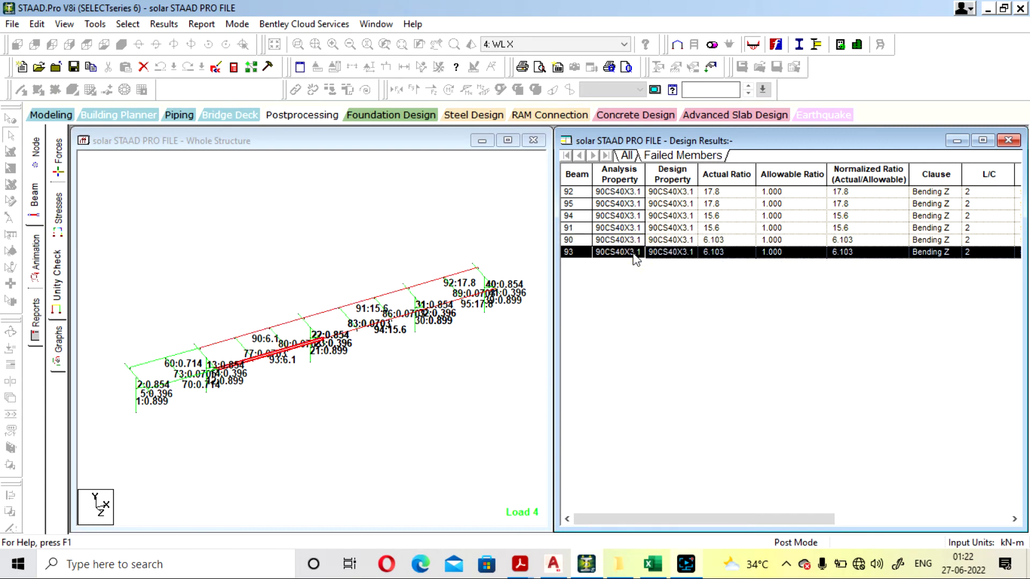
click(617, 240)
click(618, 228)
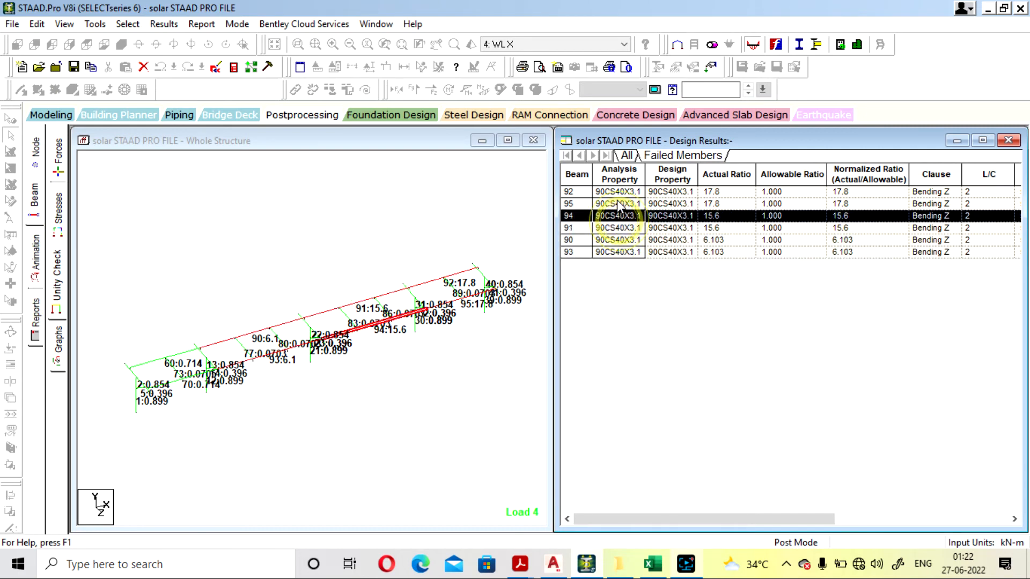
click(618, 215)
click(618, 204)
click(618, 192)
click(620, 203)
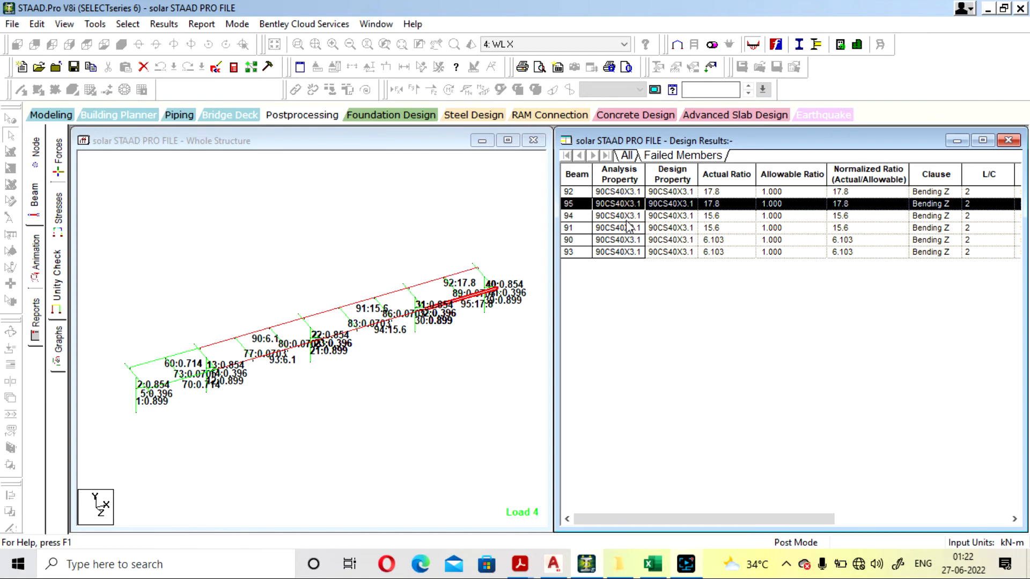
click(621, 216)
click(625, 228)
click(629, 240)
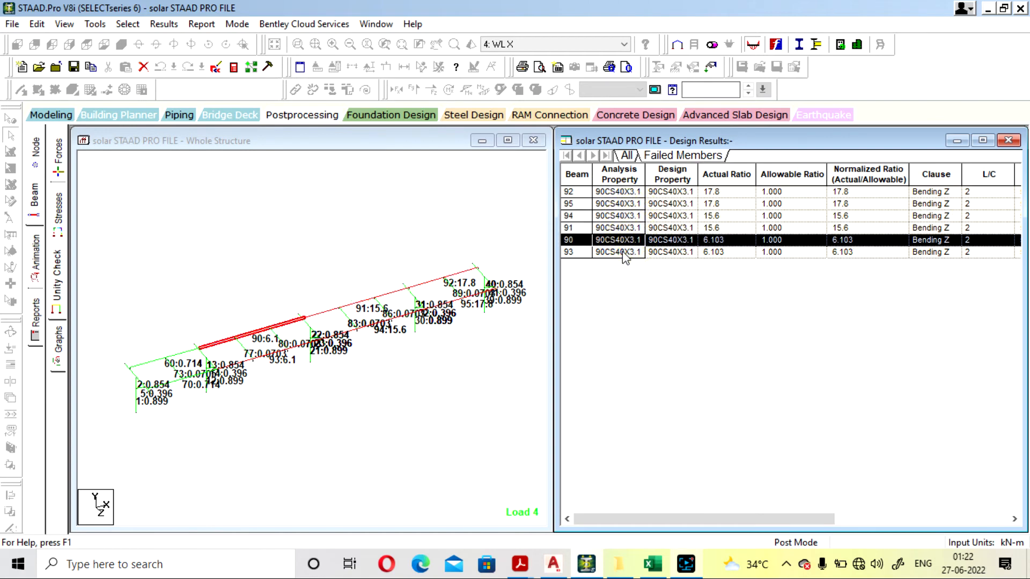
click(623, 252)
click(620, 240)
click(616, 228)
click(611, 204)
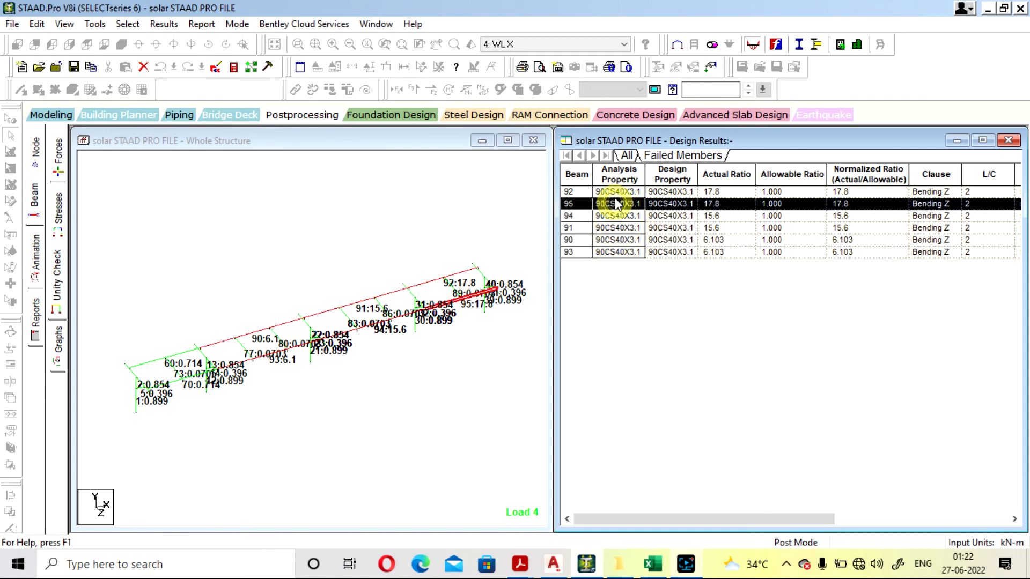
- Clear the highlighted beam in the structure view and return to modeling mode
click(363, 246)
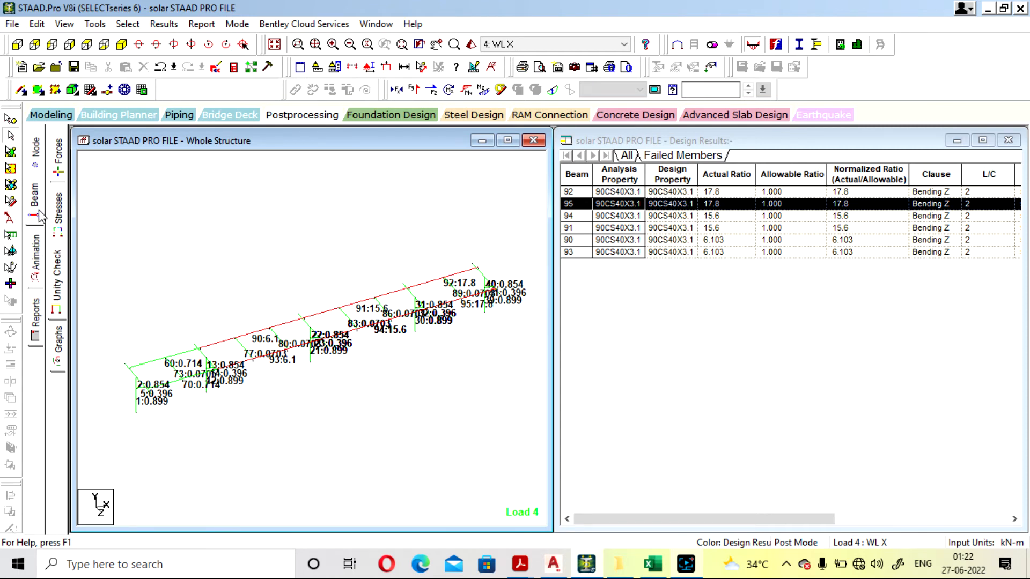
click(51, 115)
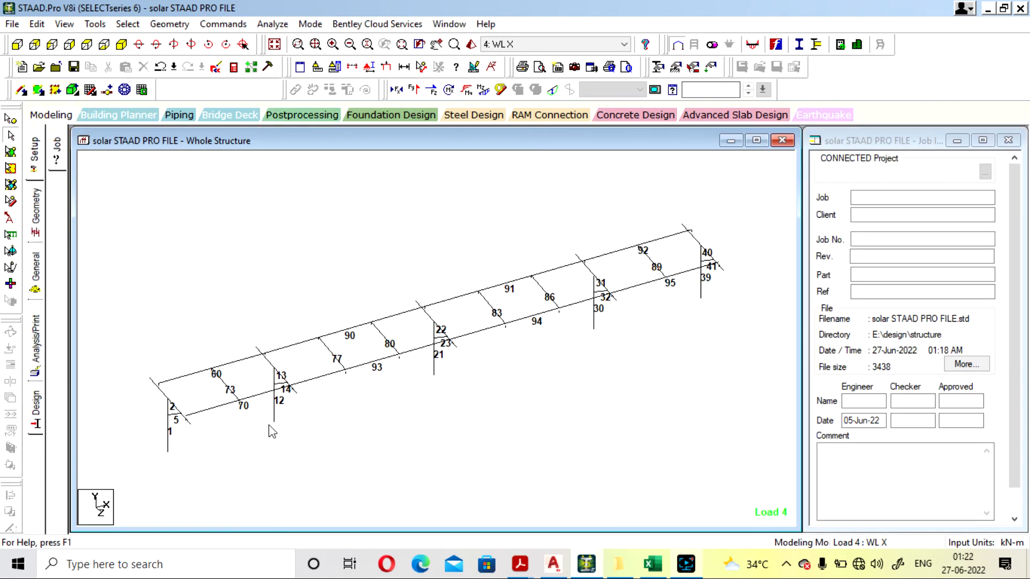
- Check the steel design results of column members 12 and 1
click(276, 408)
double_click(277, 408)
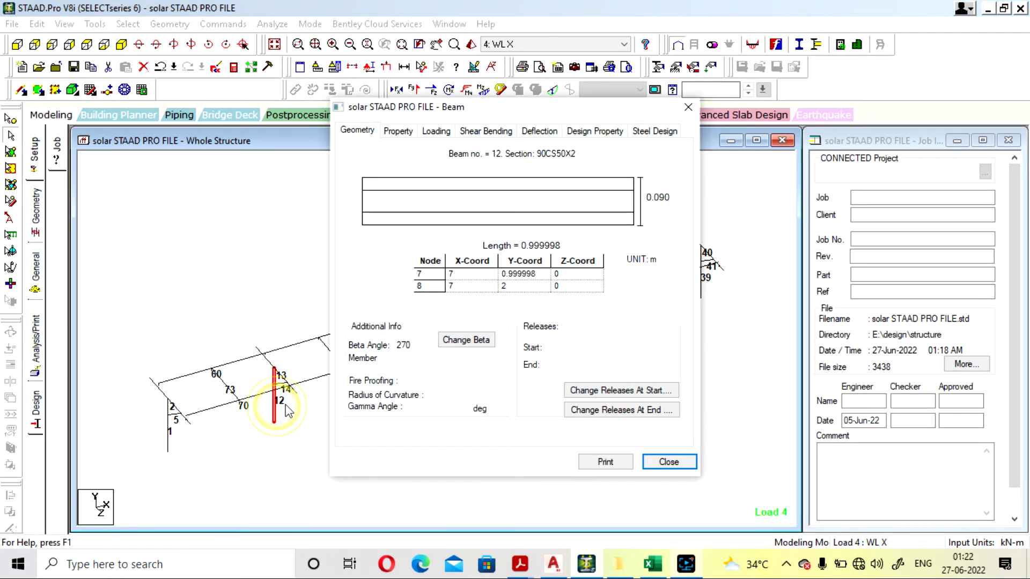
click(655, 130)
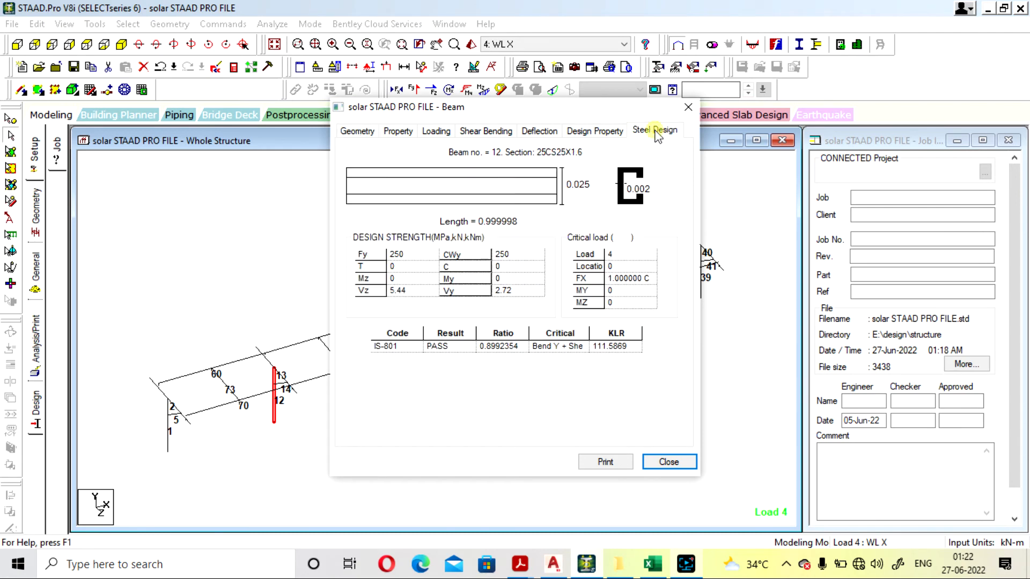
click(688, 107)
double_click(168, 426)
click(655, 131)
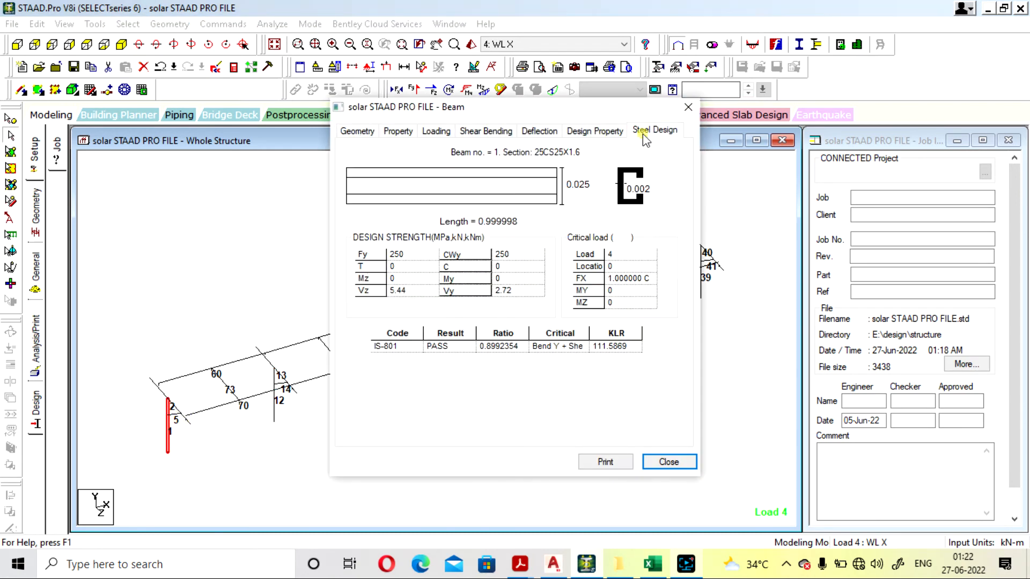
click(688, 107)
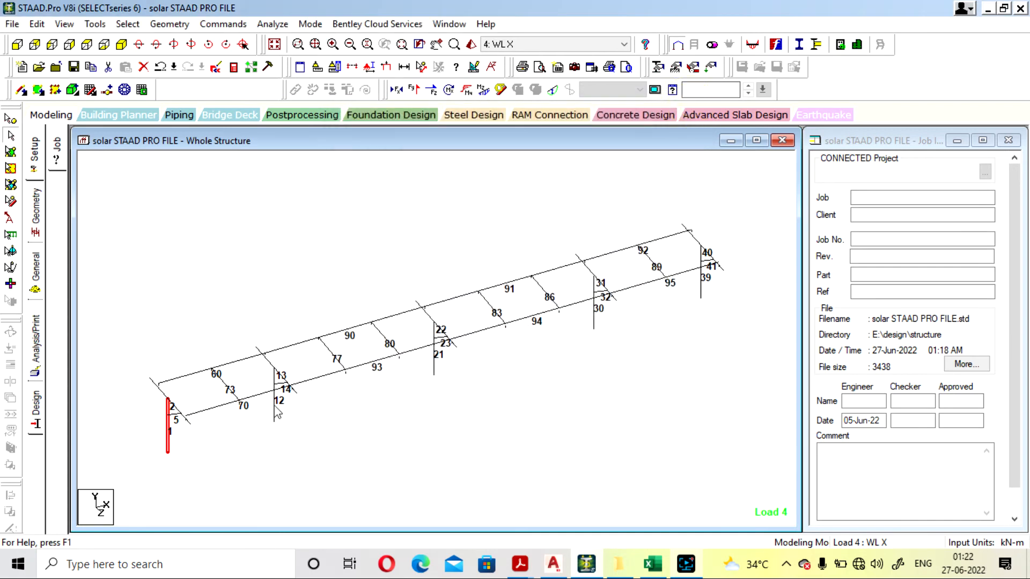
- Select all failed beams by specification to locate them in the structure, and clear the selection
click(132, 25)
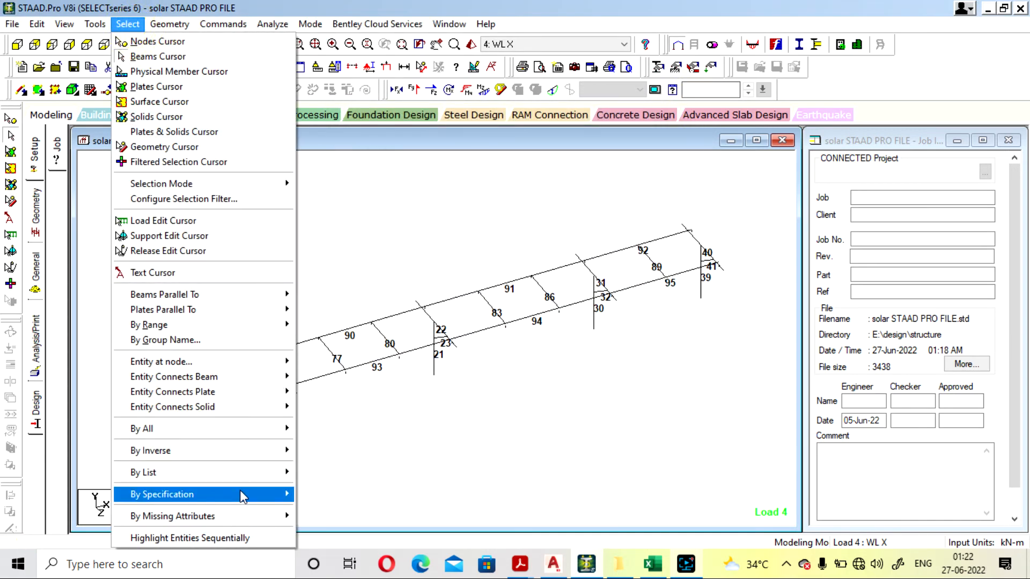
mouse_move(240, 490)
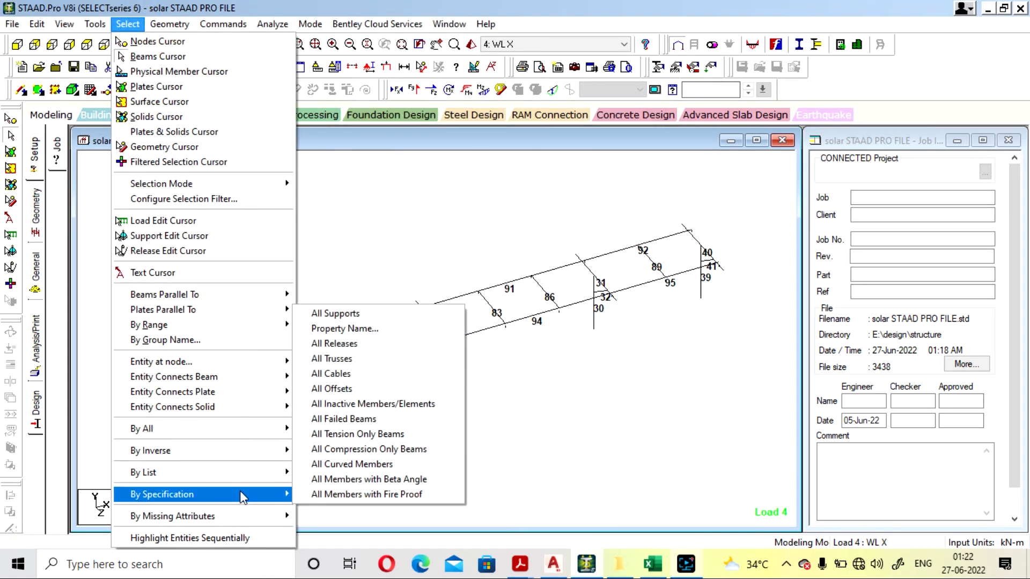
click(341, 419)
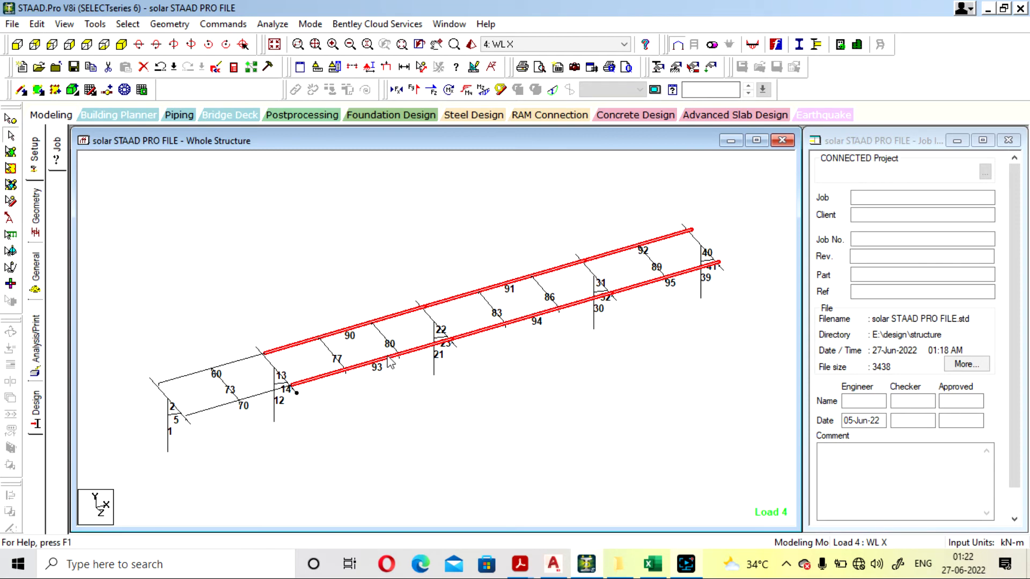
click(459, 390)
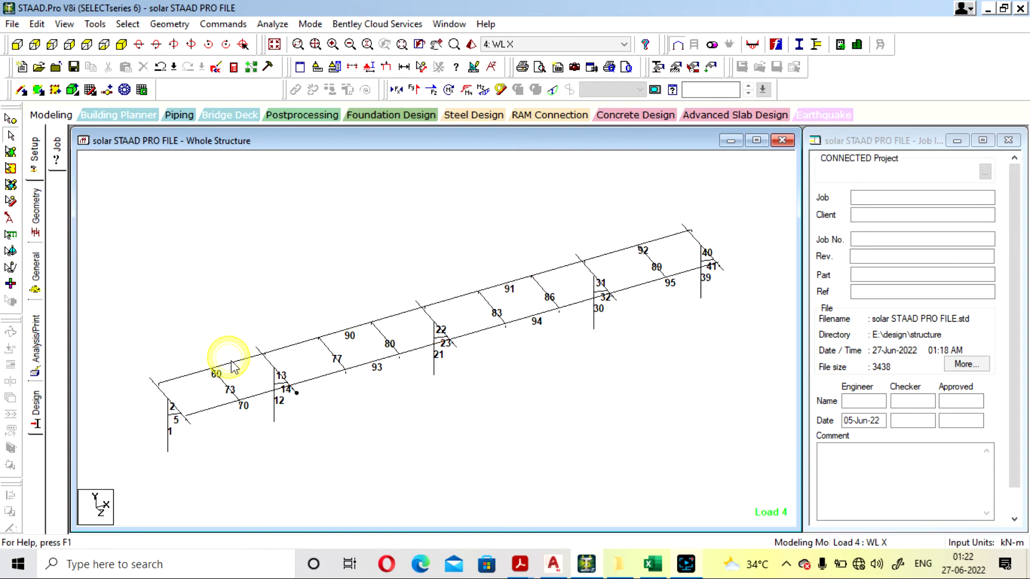
- Check the steel design results of beams 60 and 90
double_click(231, 362)
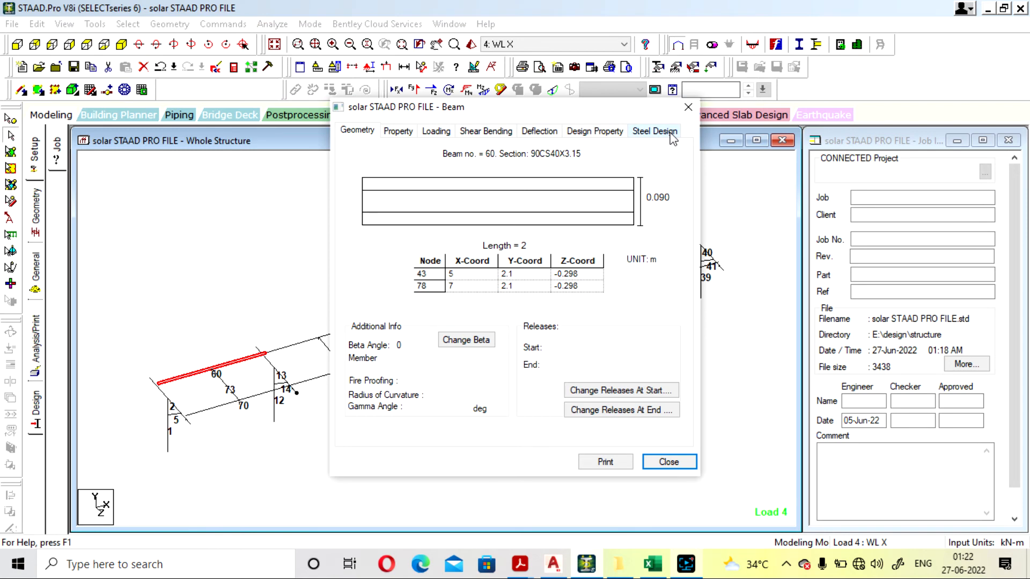
click(671, 135)
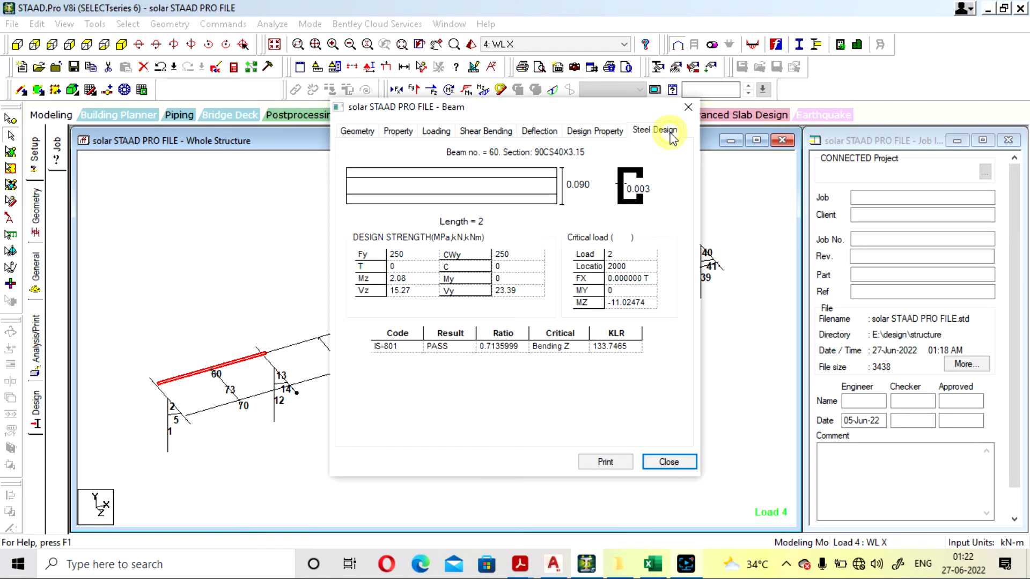
click(687, 109)
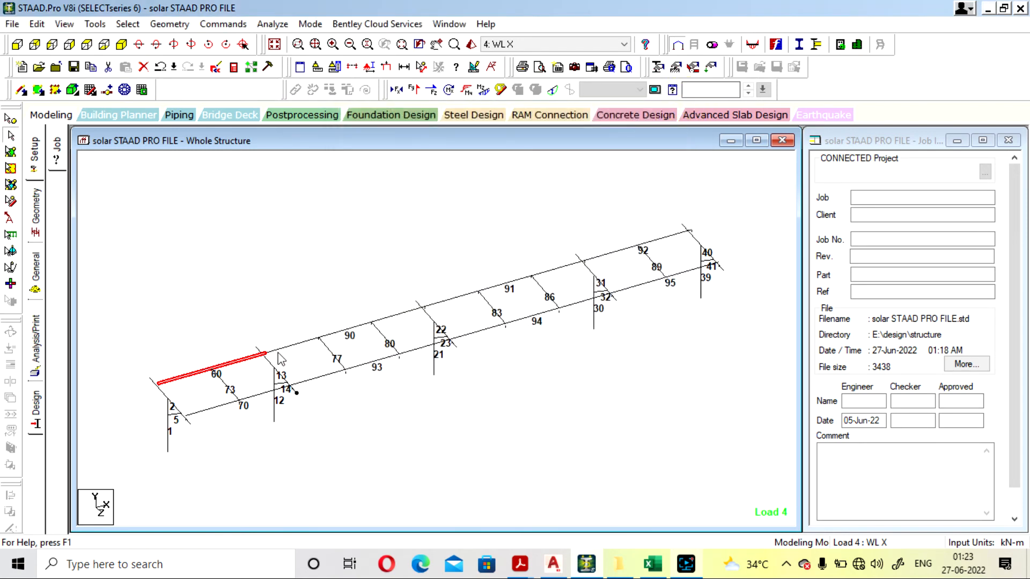
double_click(294, 347)
click(658, 132)
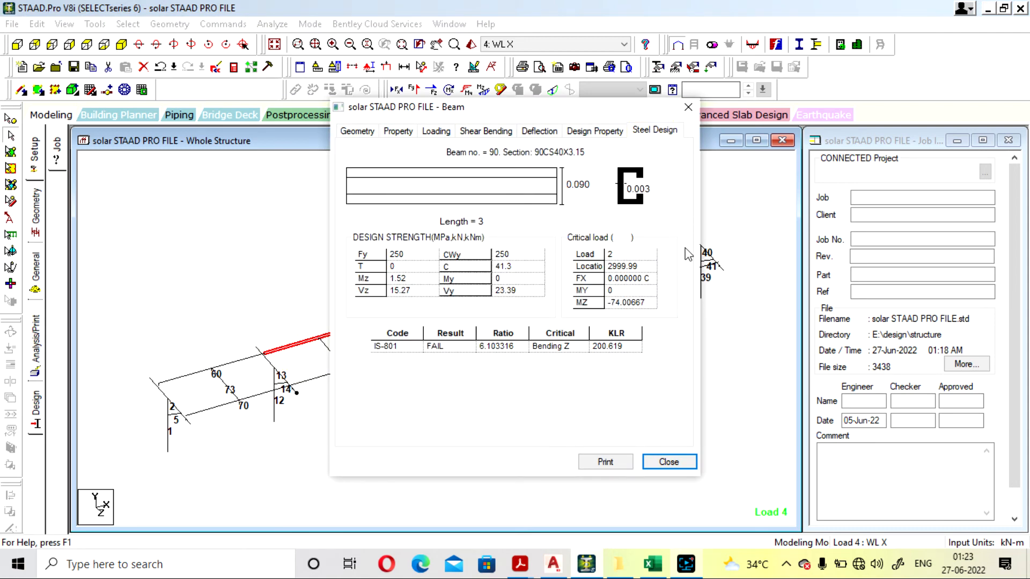
click(686, 109)
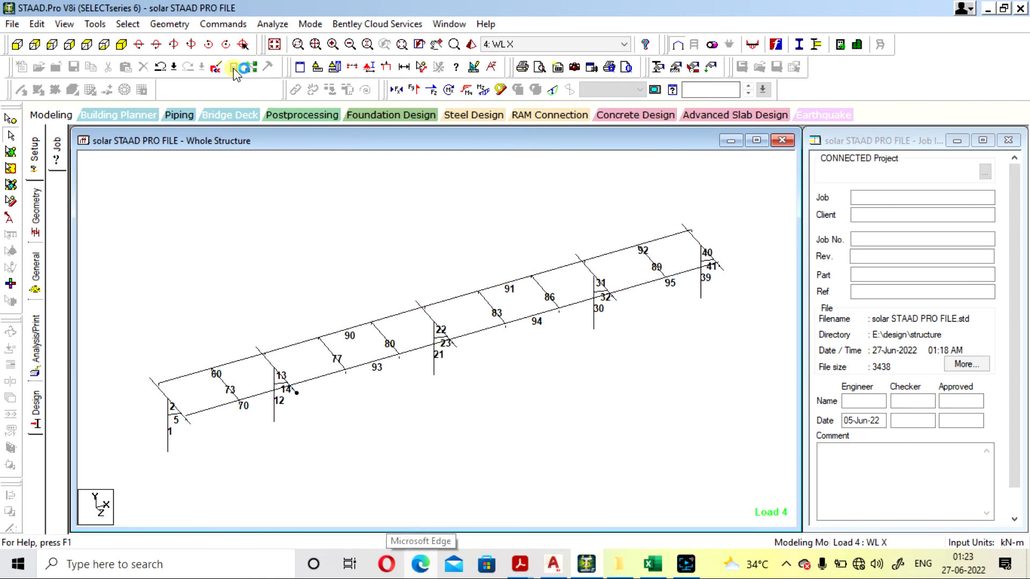
- Open the analysis output file, review the member selection under its first steel design results, and close the output viewer
click(251, 67)
click(122, 525)
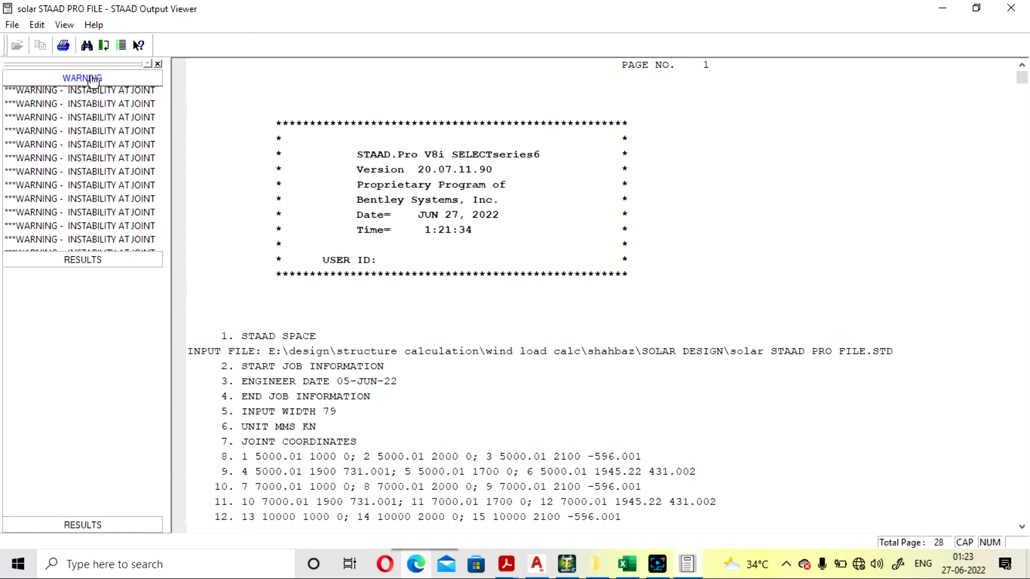
click(68, 141)
click(48, 127)
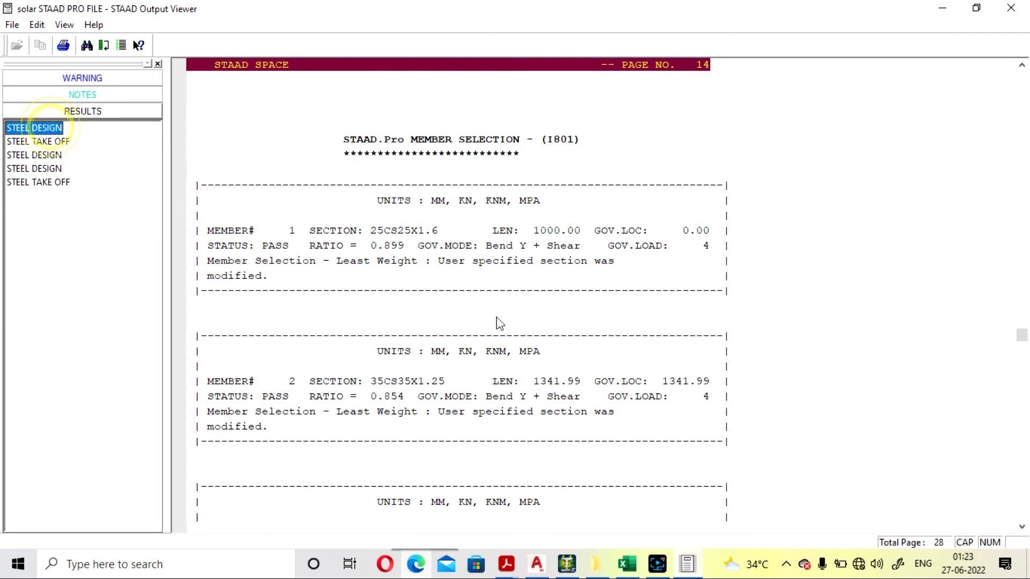
scroll(497, 311, down, 15)
scroll(499, 303, down, 13)
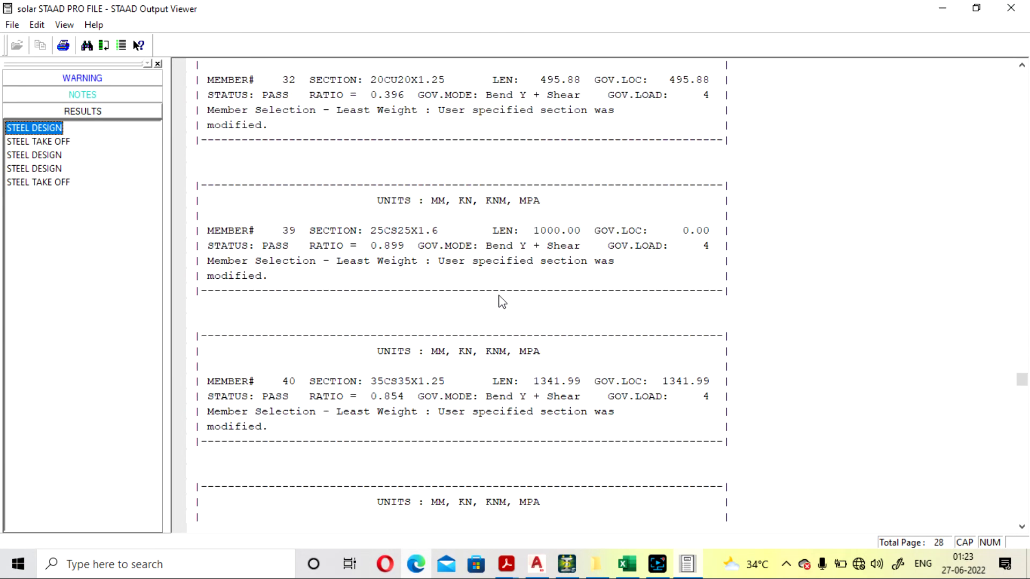
click(1010, 8)
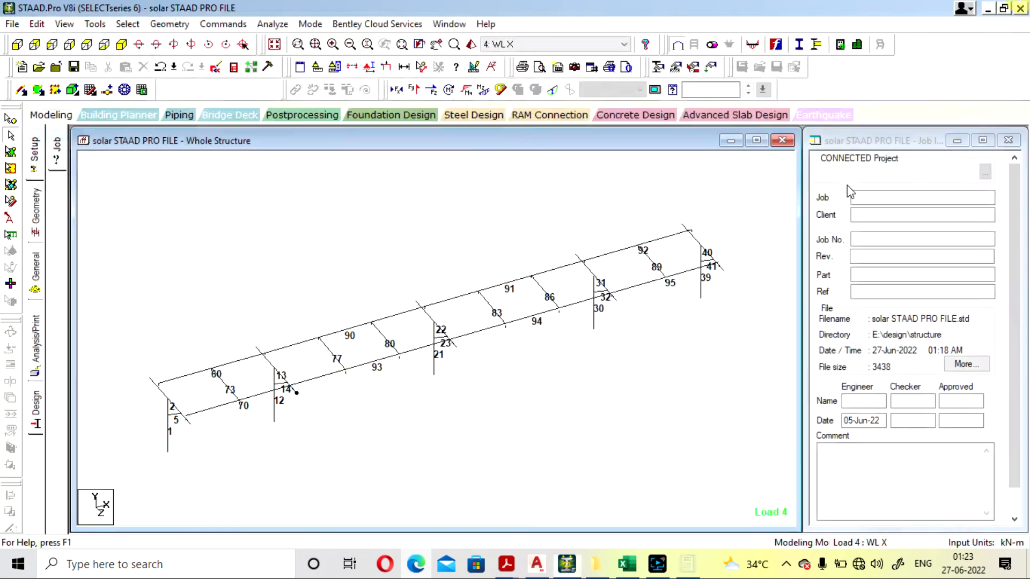
- Review the support reactions and beam unity check ratios in postprocessing, and list only the failed members
click(302, 116)
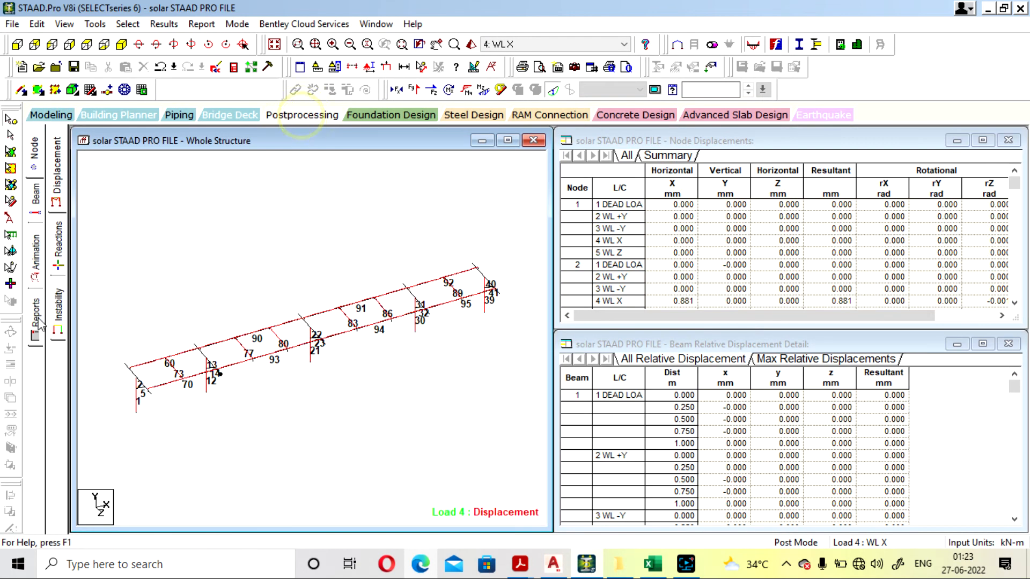
click(57, 256)
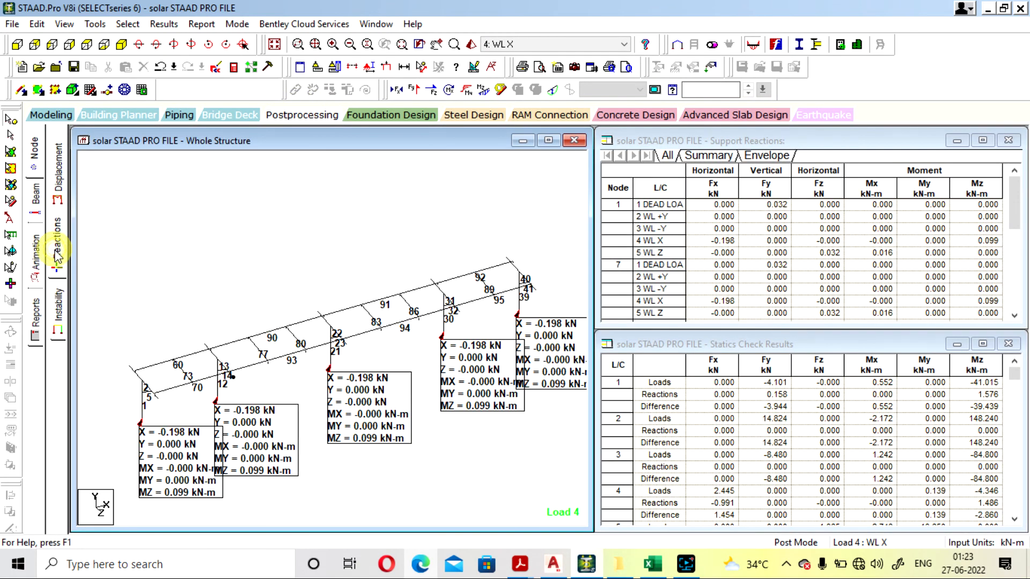
click(35, 199)
click(58, 274)
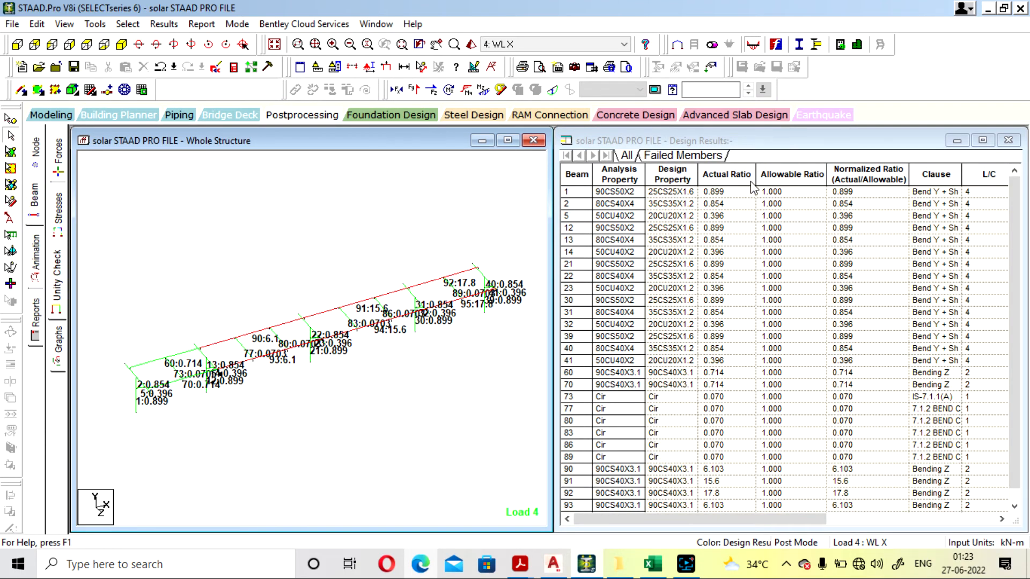
click(706, 156)
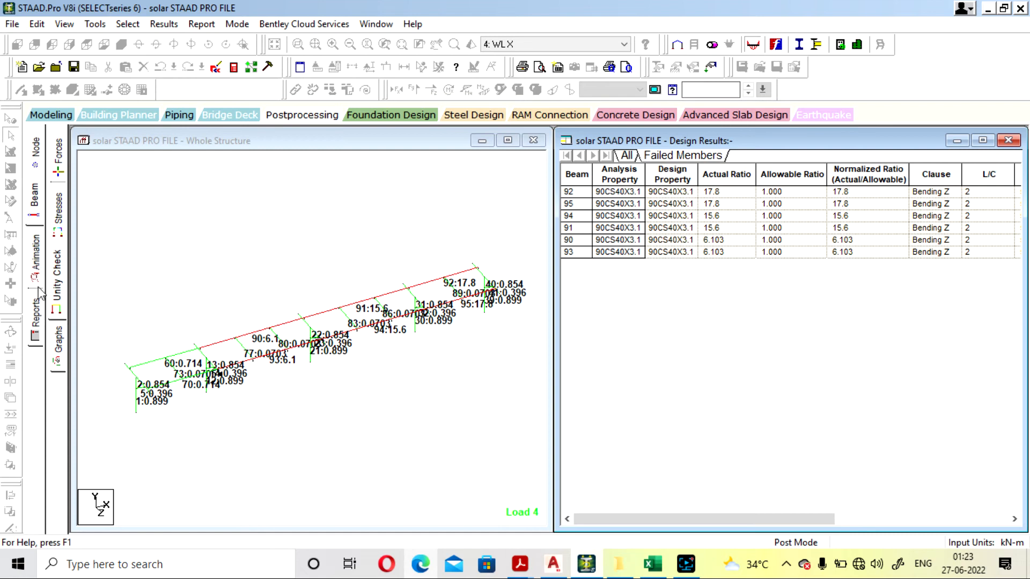
- Return to modeling mode and check the steel design results of beams 83 and 91, clearing the beam selection
click(54, 118)
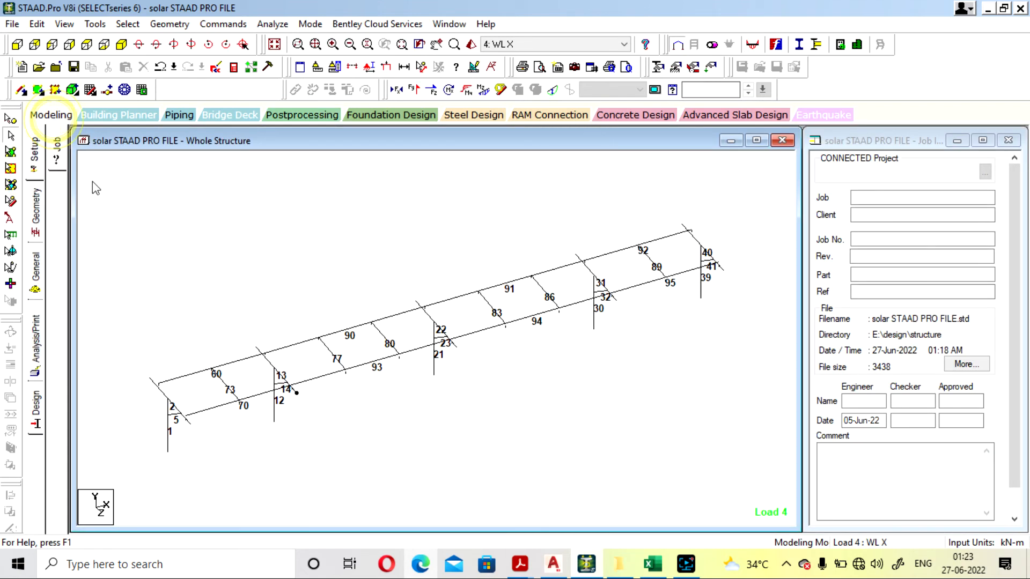
double_click(489, 307)
click(668, 132)
click(688, 106)
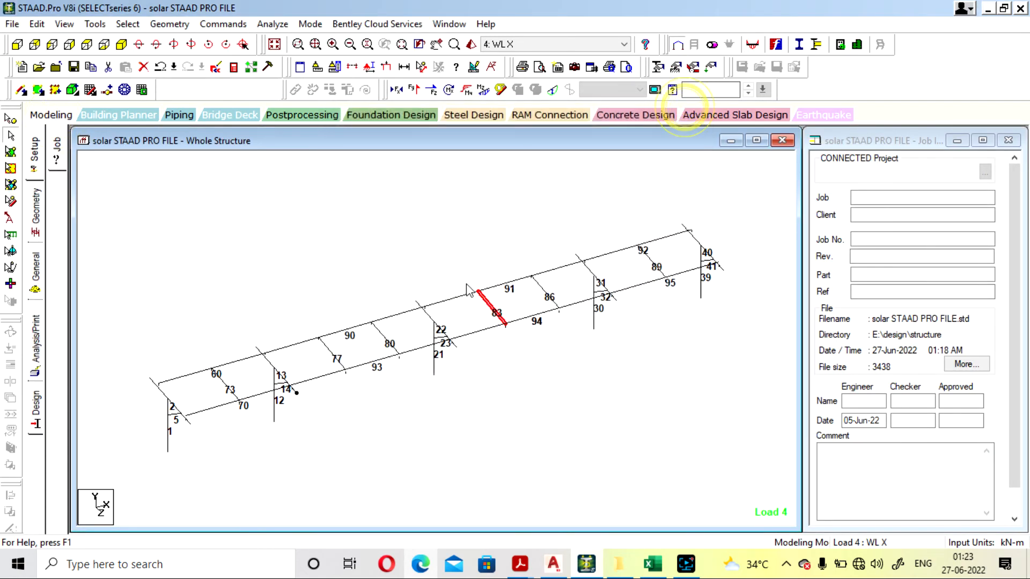
double_click(465, 299)
click(655, 130)
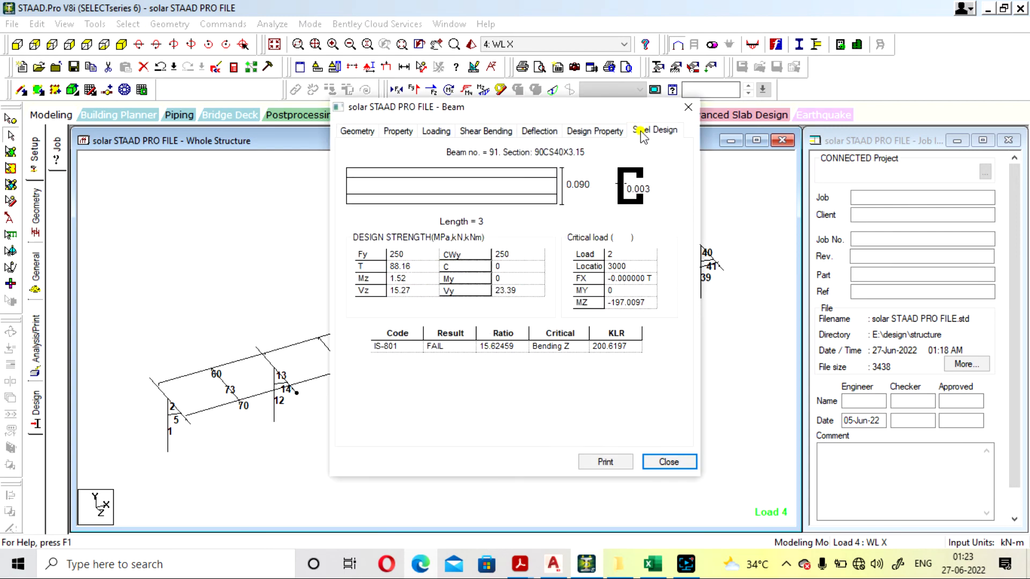
click(688, 108)
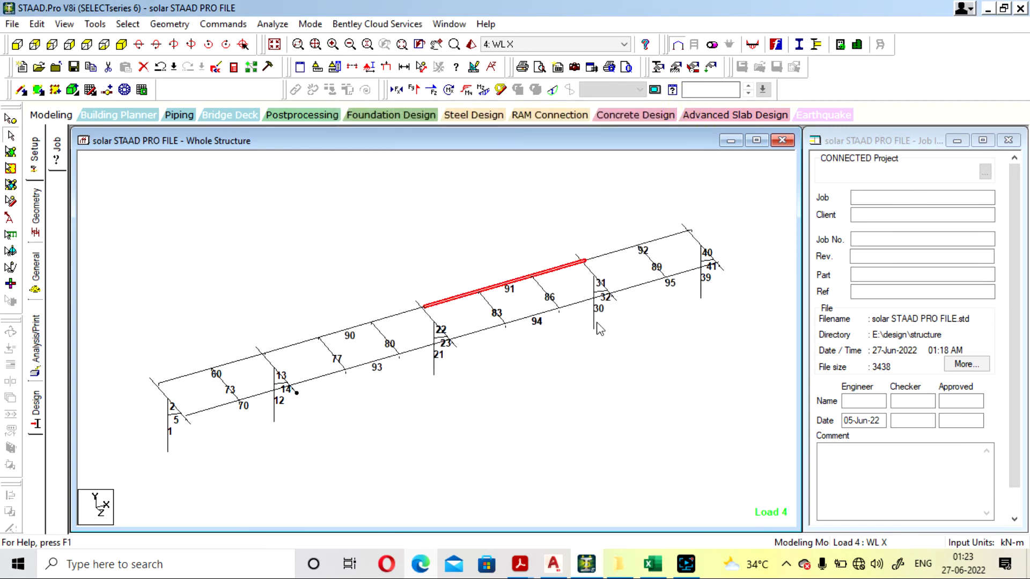
click(296, 346)
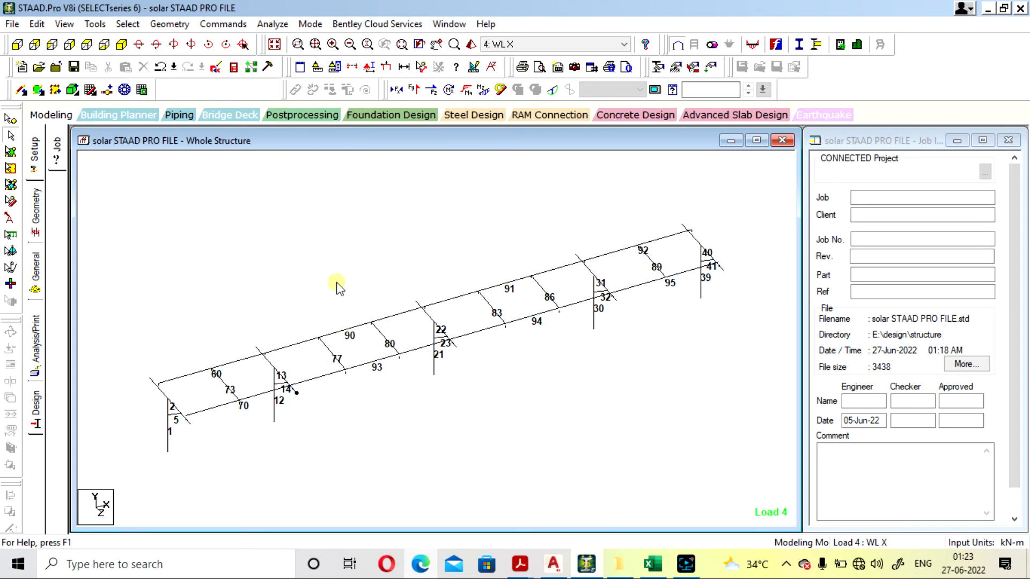
- Open the load definitions and expand Load Cases Details as the target for a new load case
mouse_move(351, 333)
click(33, 277)
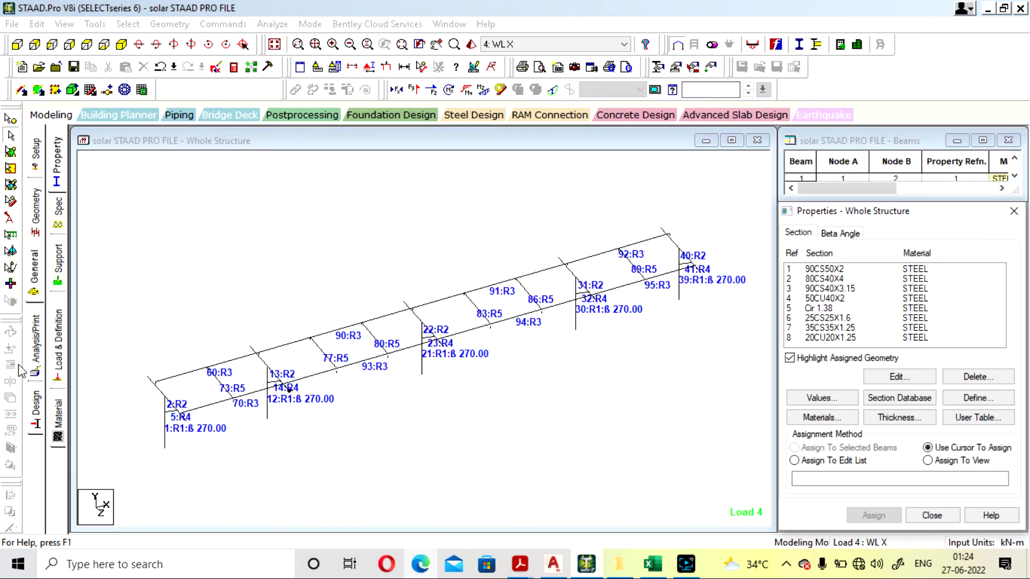
click(58, 351)
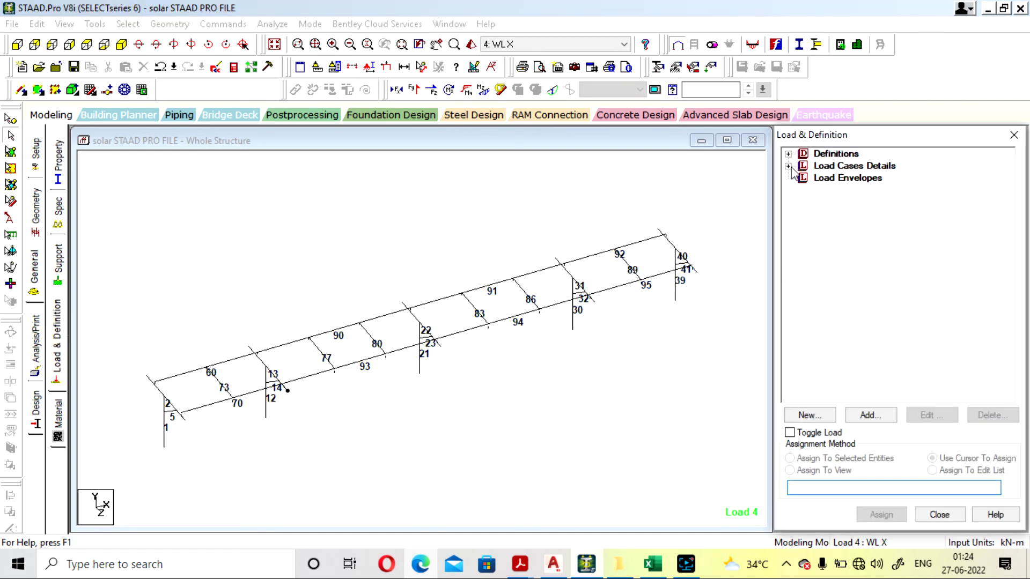
click(789, 166)
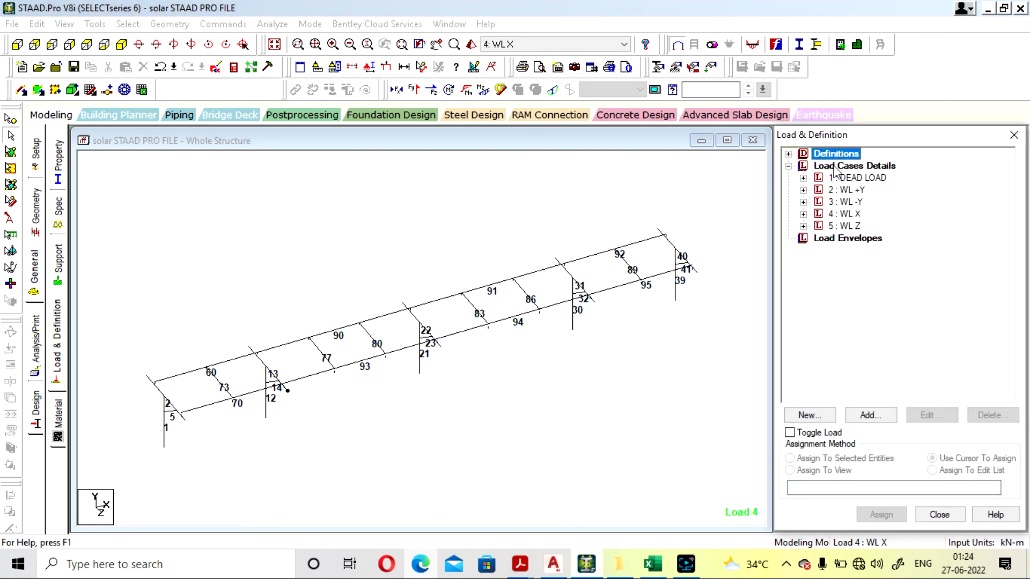
click(851, 163)
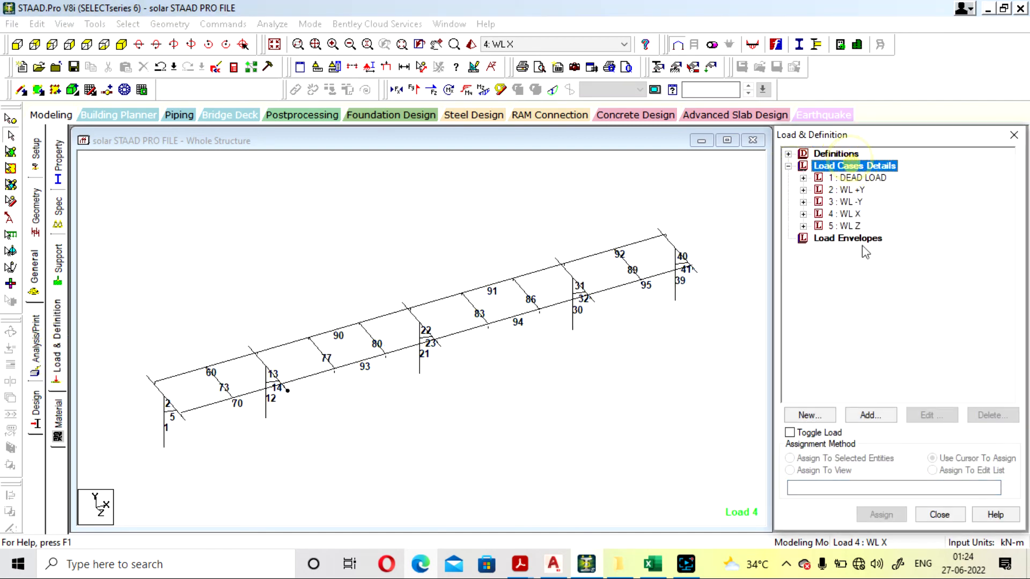
- Generate automatic load combinations using the Indian Code and the Genral_Structures category
click(871, 415)
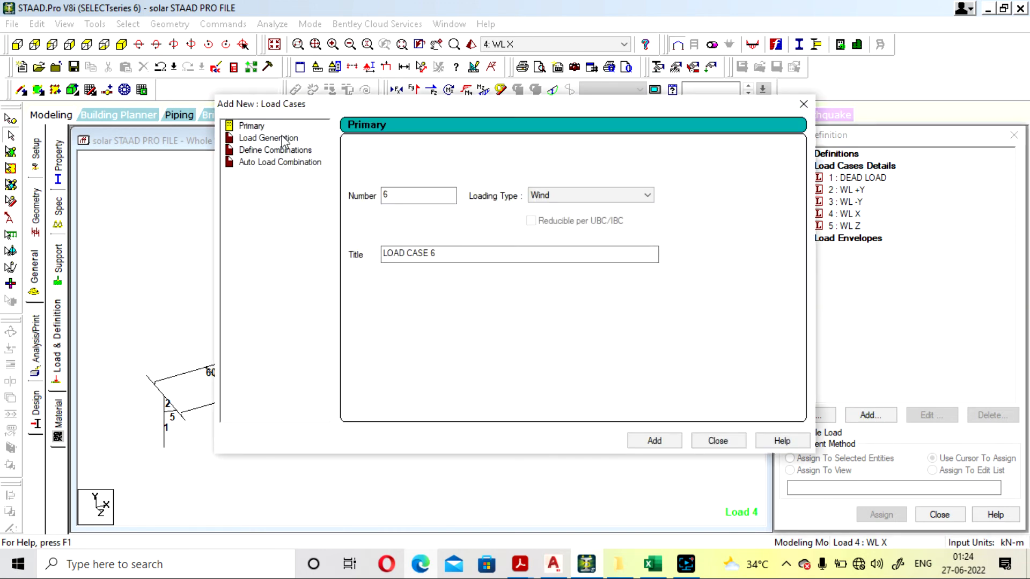
click(275, 150)
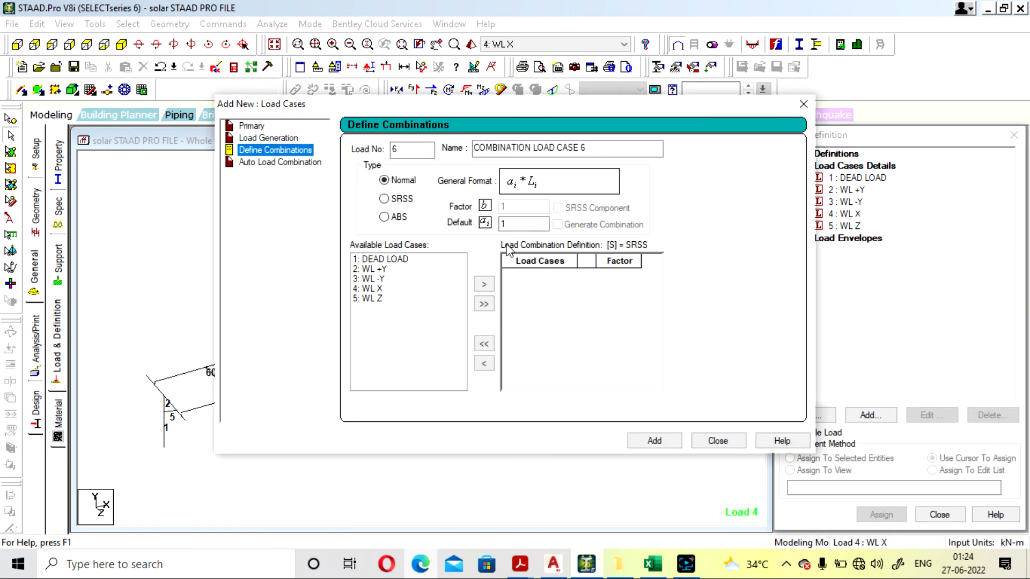
click(299, 164)
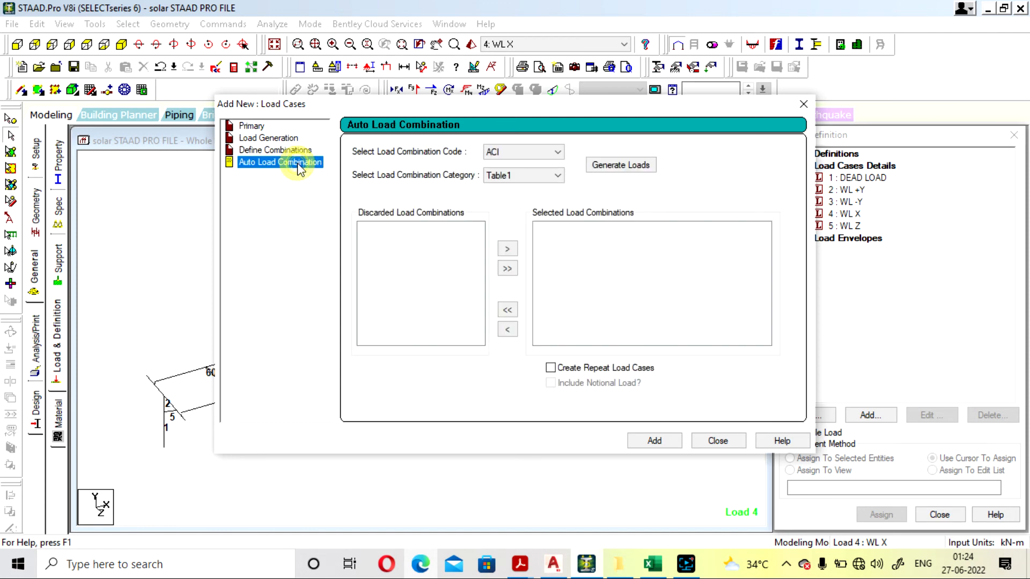
click(527, 155)
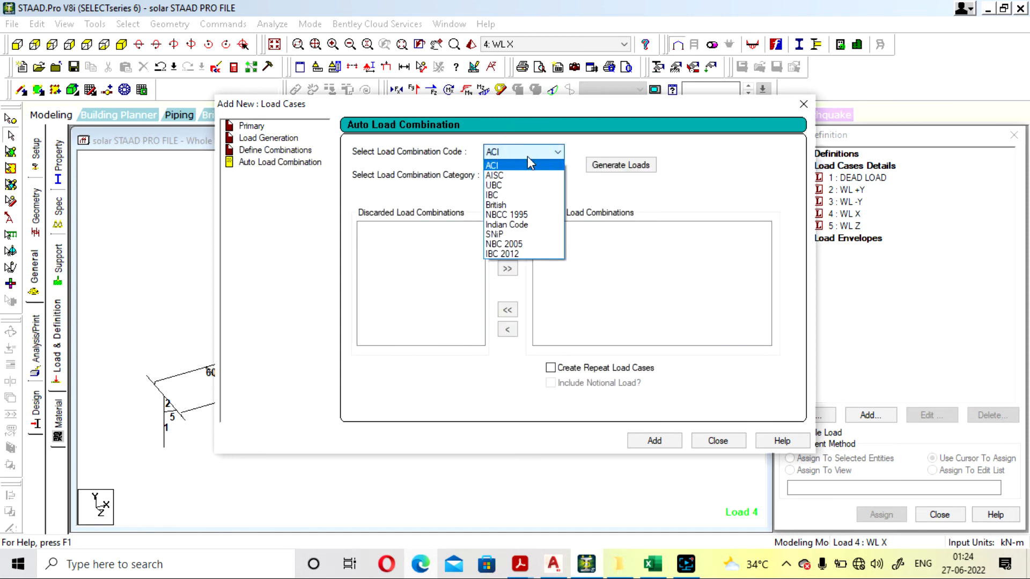
click(535, 227)
click(622, 165)
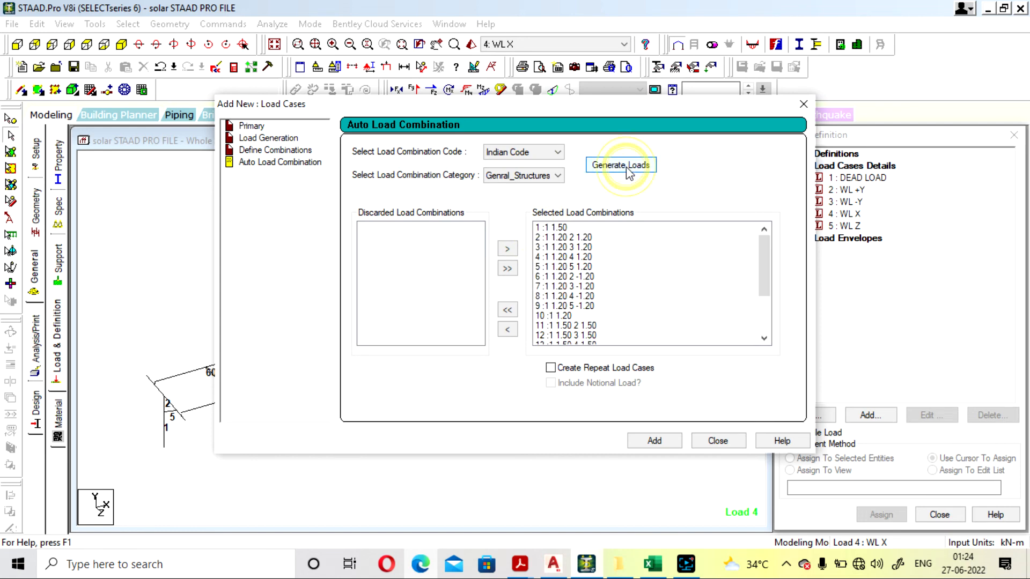
- Add the generated Indian Code load combinations to the load cases, deleting the outdated result files
click(653, 440)
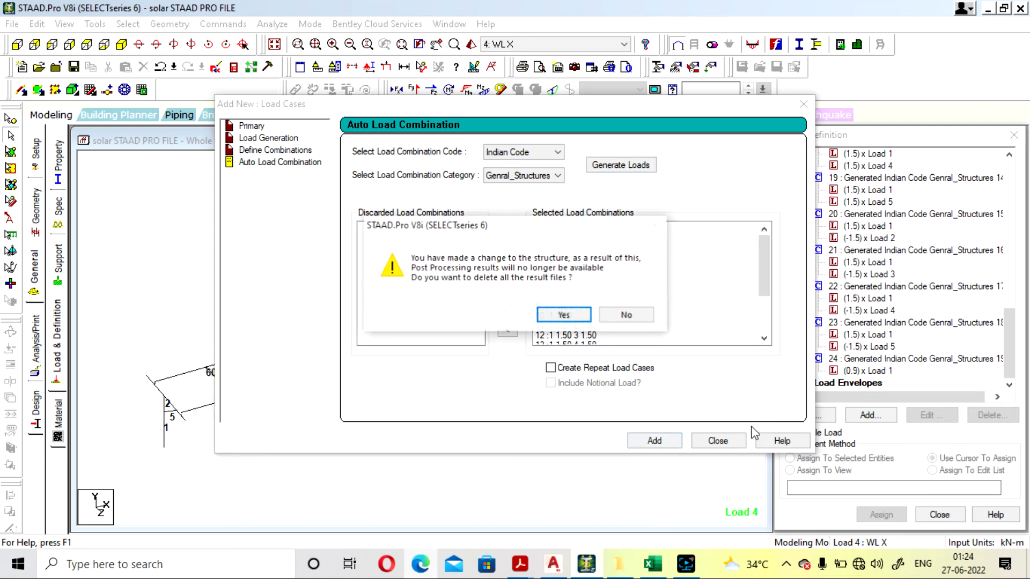
click(563, 316)
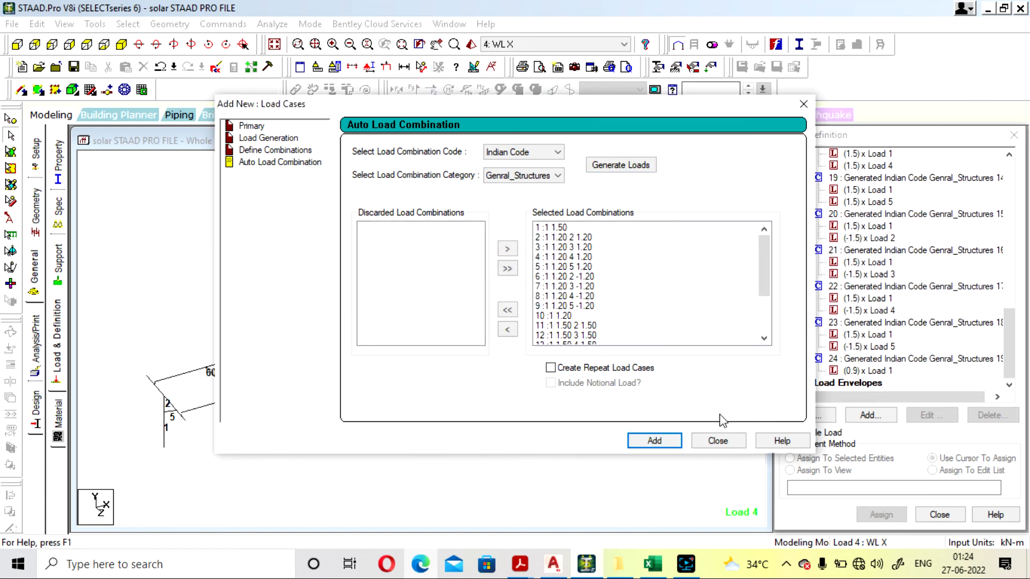
click(717, 440)
- Save the structure and run the analysis with the added load combinations, staying in modeling mode
click(272, 24)
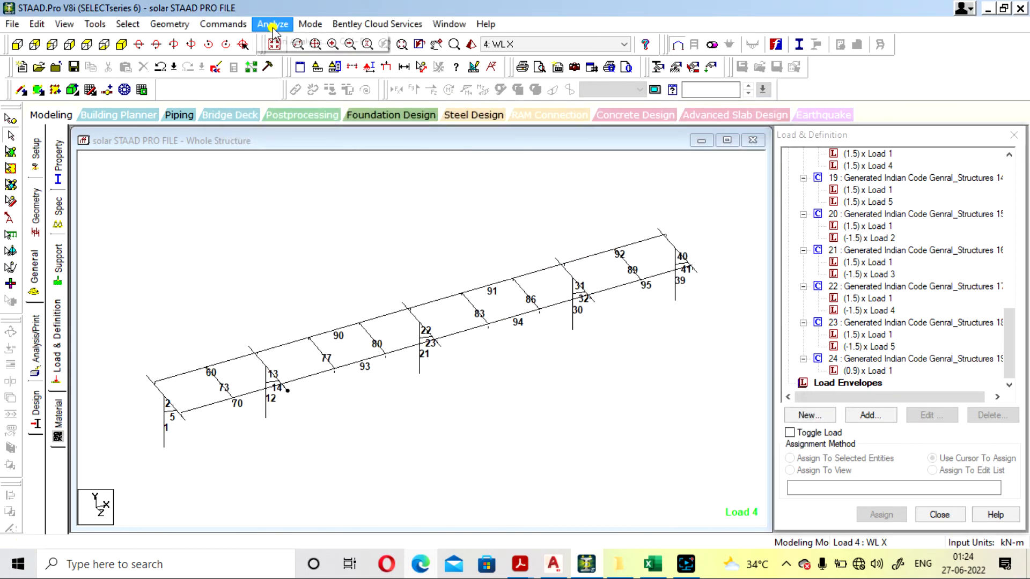
click(297, 41)
click(441, 302)
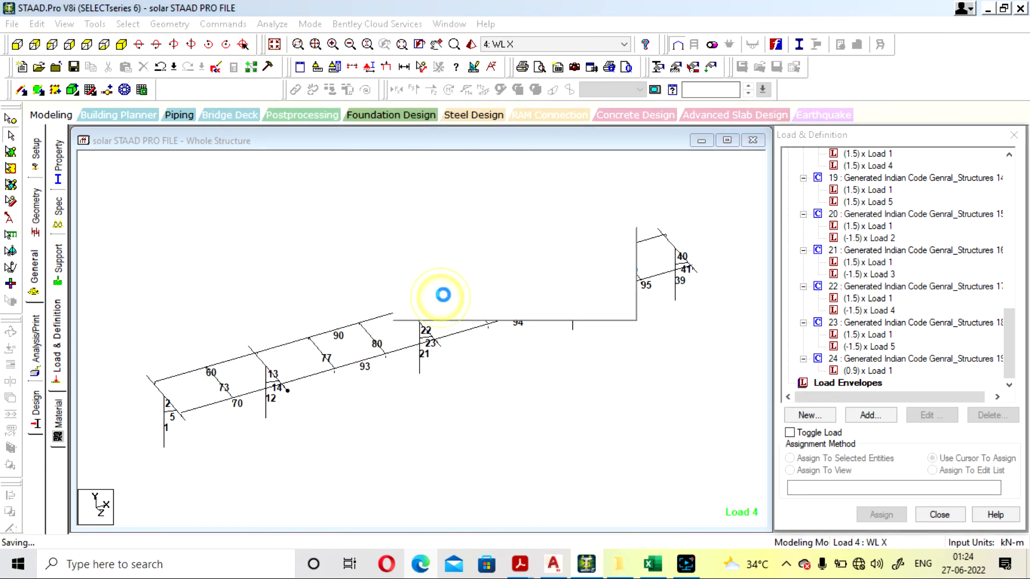
click(556, 341)
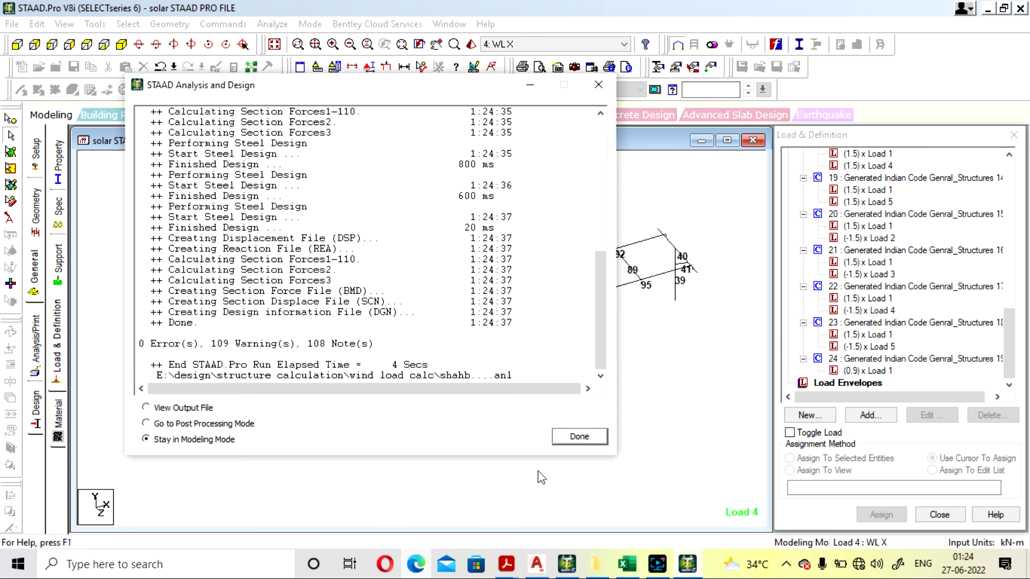
click(579, 436)
- Check the steel design of beam 39, and select all failed beams by specification
double_click(679, 289)
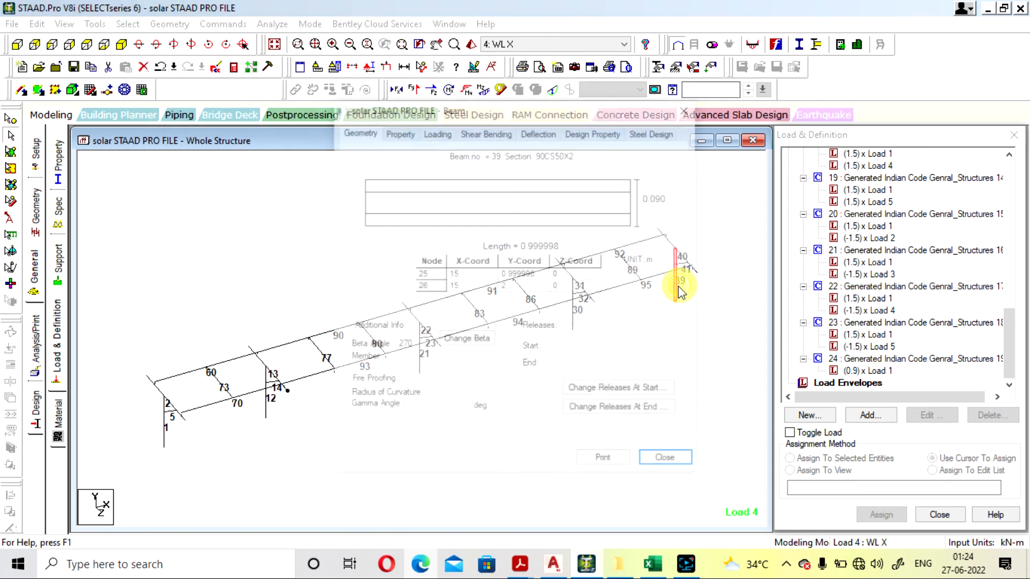
click(658, 132)
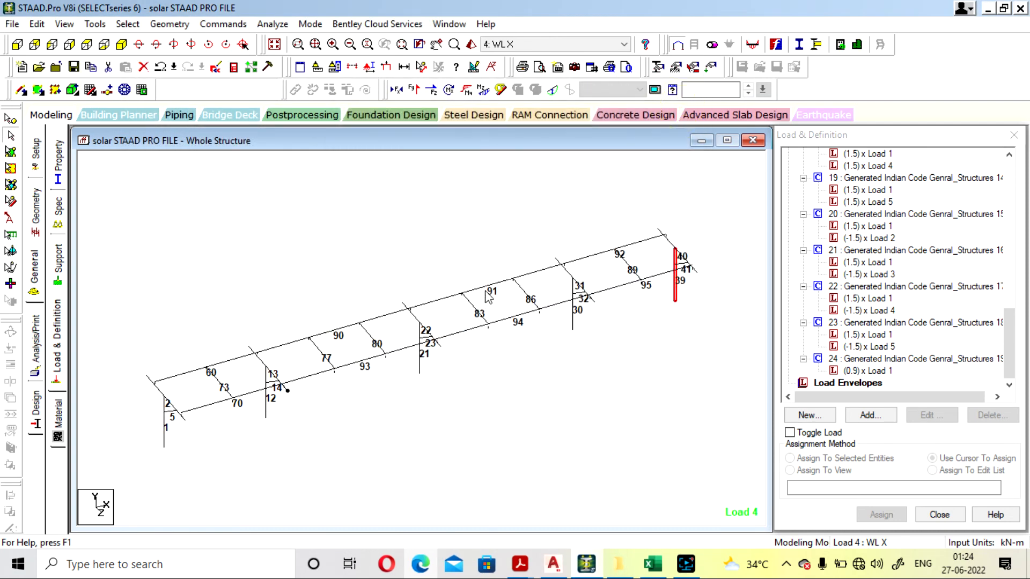
click(128, 24)
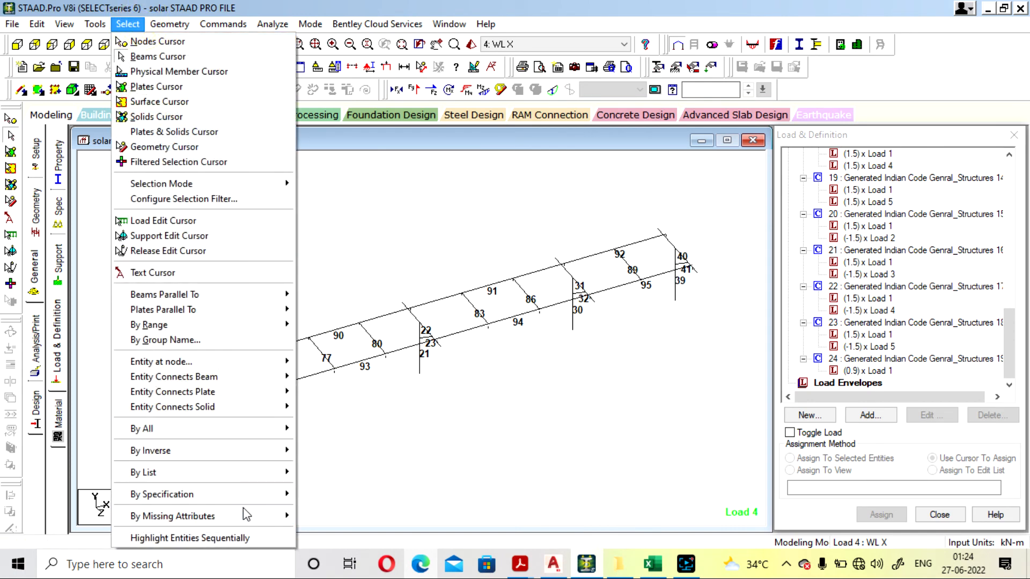
mouse_move(239, 494)
click(374, 421)
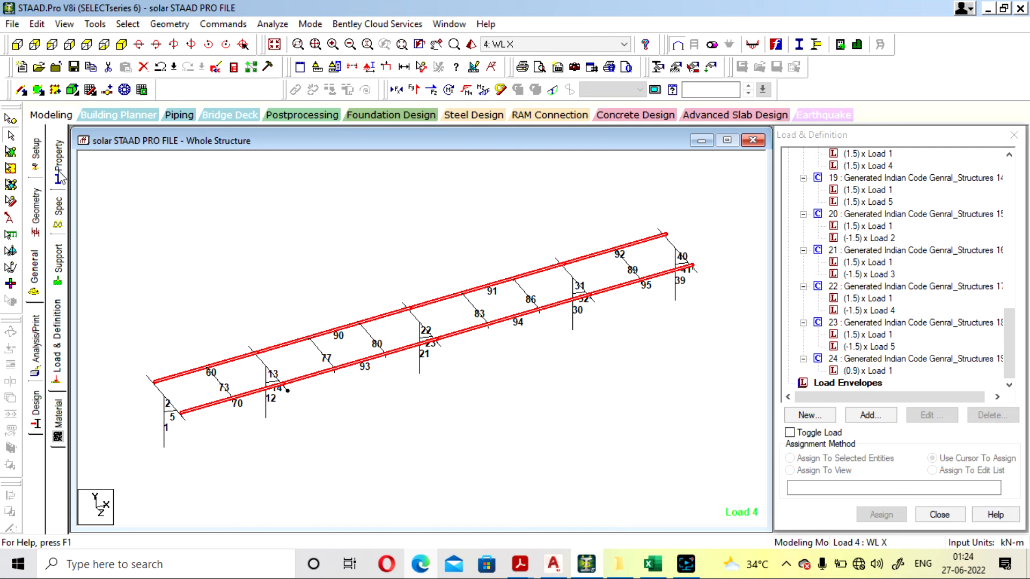
- Glance at the member sizes in the solar Excel workbook, and check the steel design results of beam 90
click(650, 569)
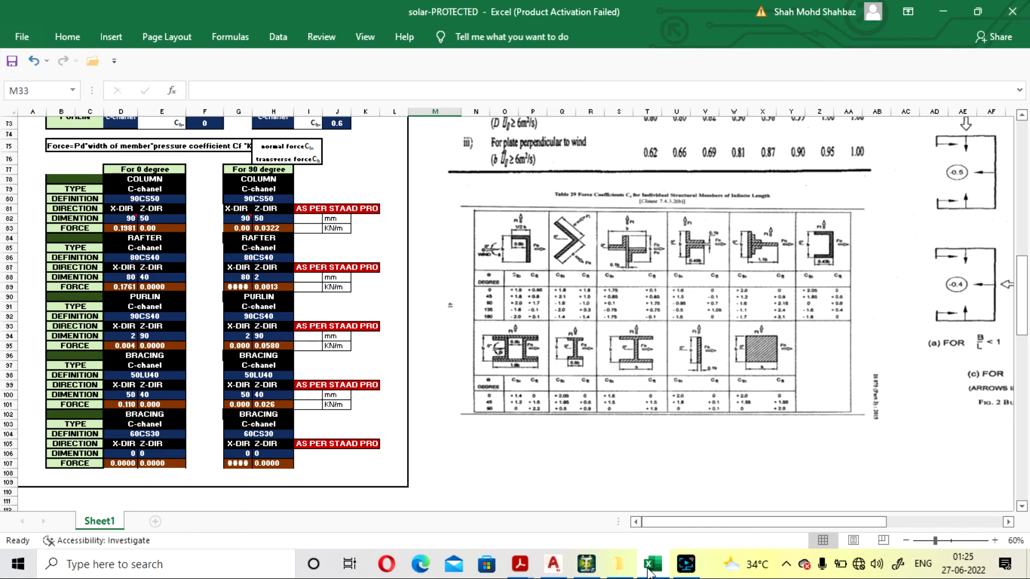
click(650, 568)
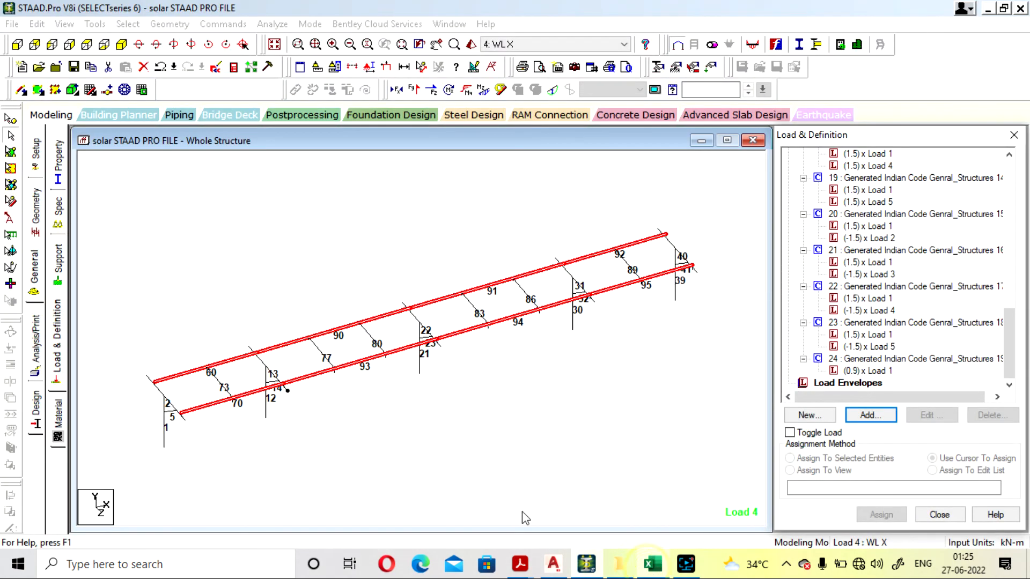
double_click(375, 320)
click(664, 130)
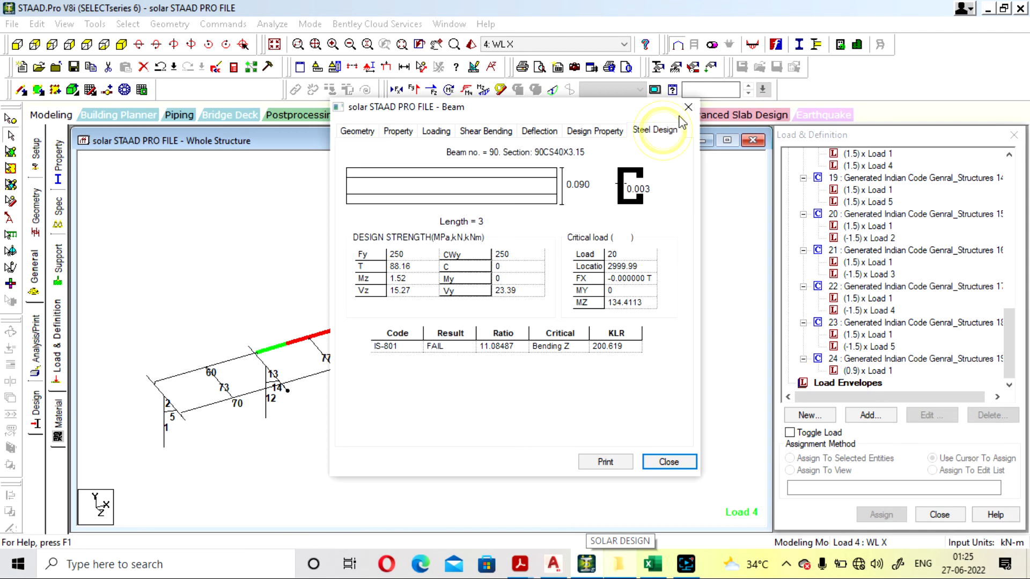
click(688, 106)
click(535, 395)
click(238, 358)
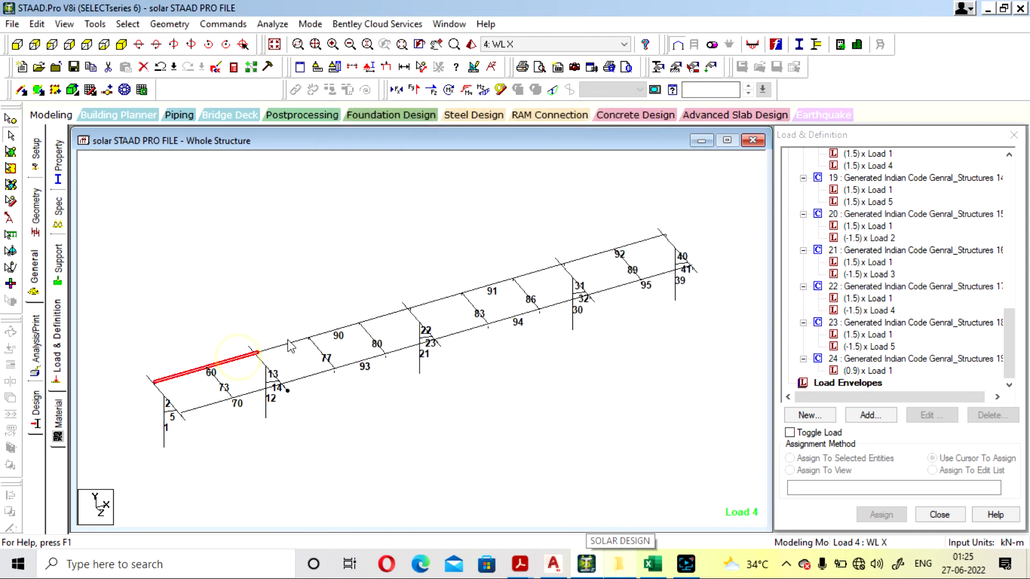
- Open the 90CS40X3.15 section property for editing in the cold formed table of channels with lips
click(54, 158)
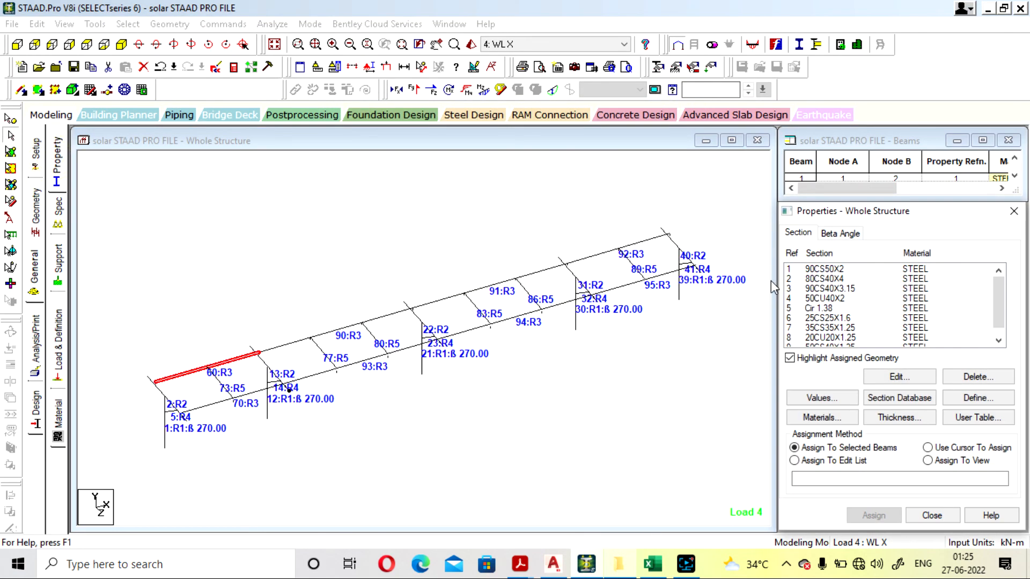
click(836, 271)
click(830, 288)
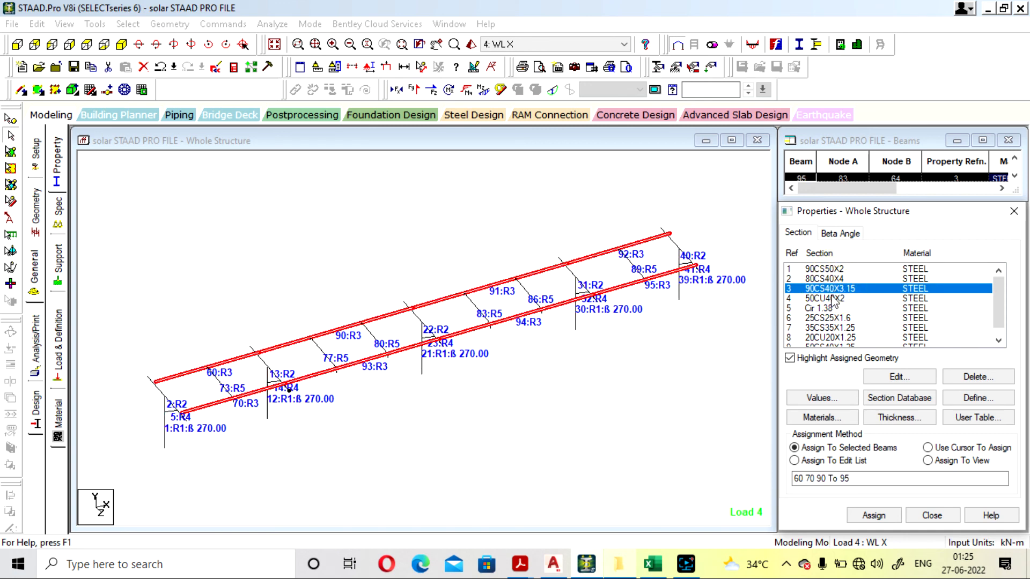
double_click(832, 289)
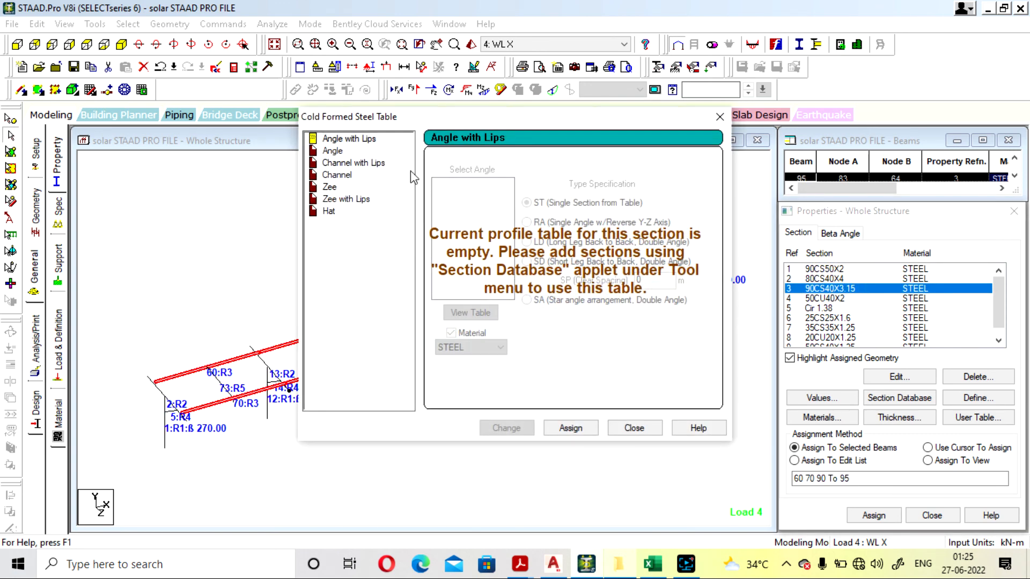
click(354, 163)
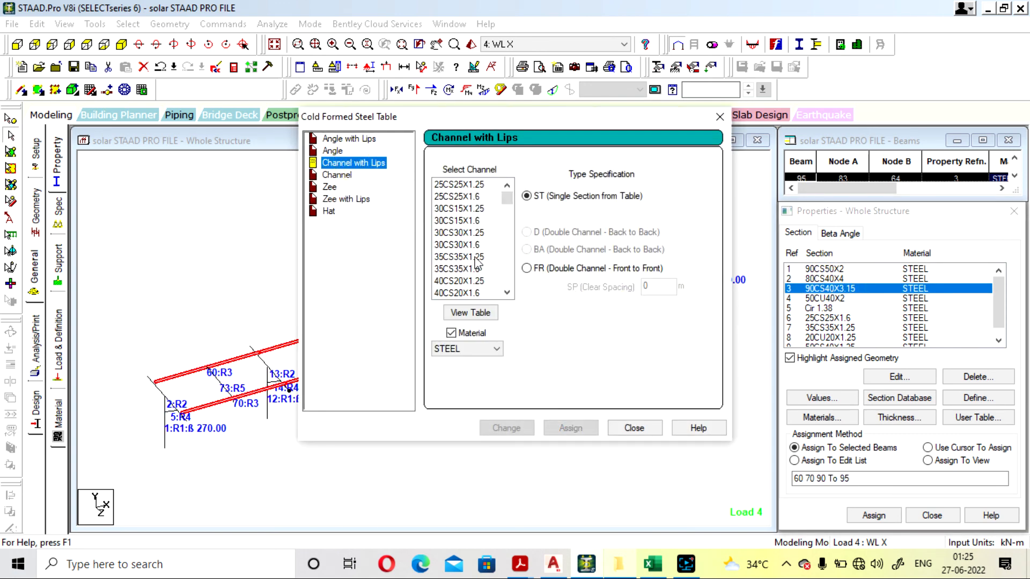
- Compare the lipped channel sizes with the purlin size in the Excel workbook and choose 90CS50X3.15
scroll(477, 263, down, 5)
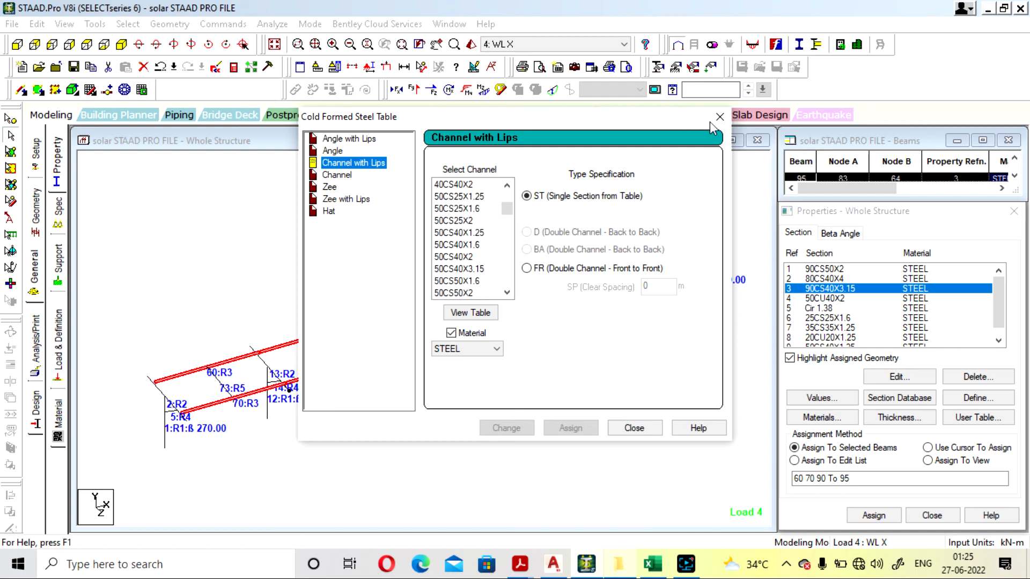
click(645, 572)
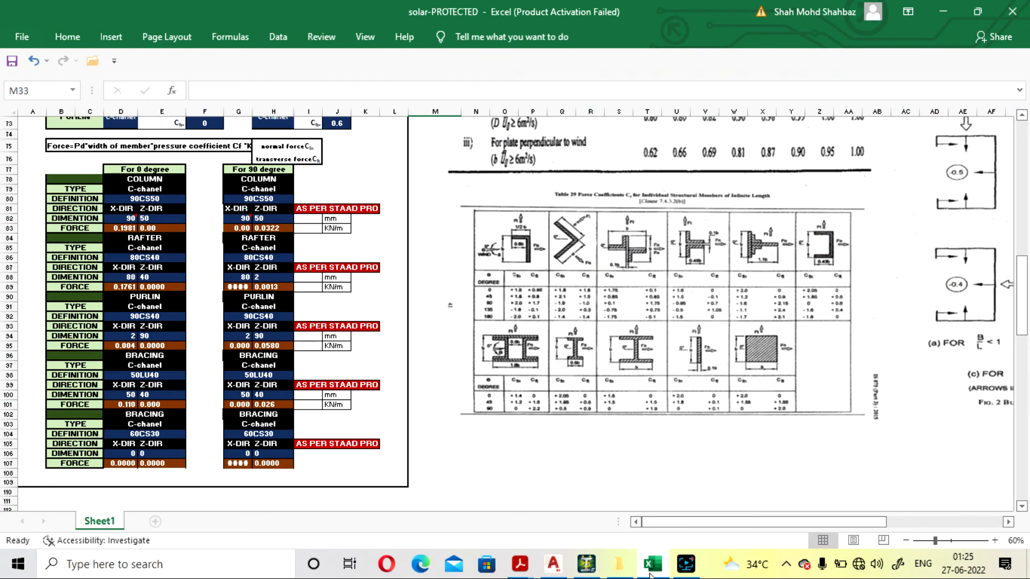
click(649, 571)
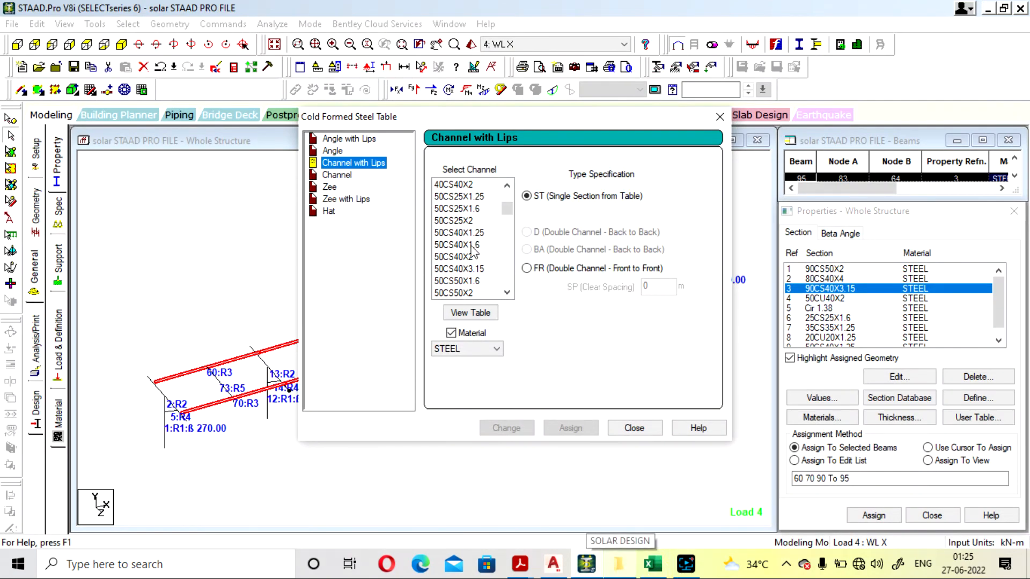
scroll(453, 236, down, 2)
scroll(474, 265, down, 8)
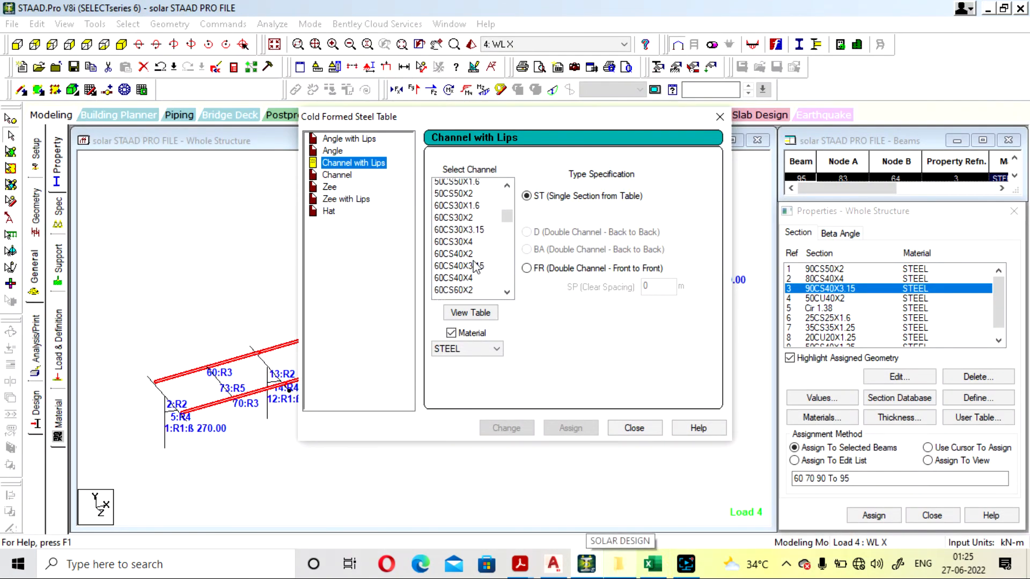
scroll(475, 265, down, 10)
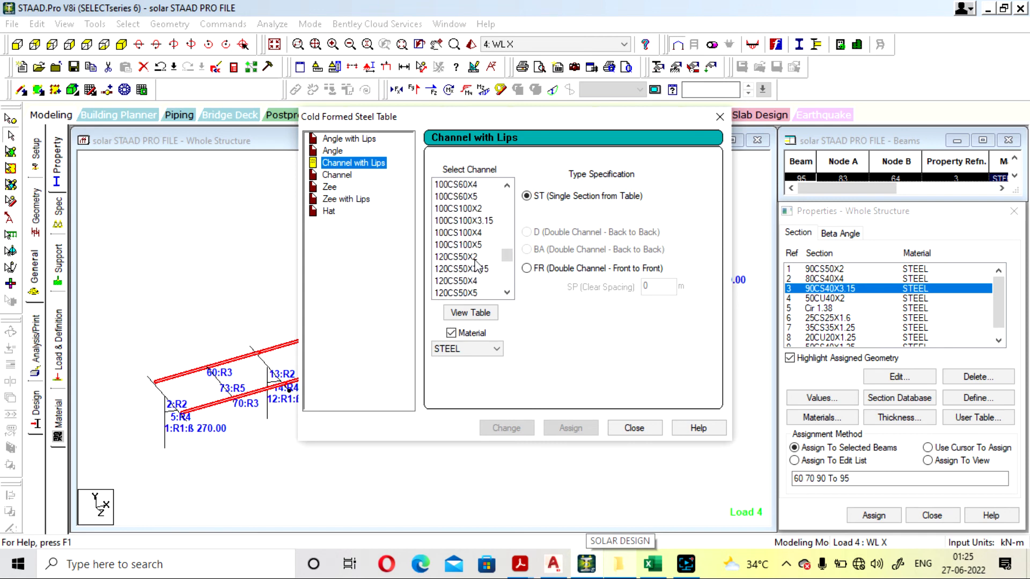
scroll(476, 265, up, 5)
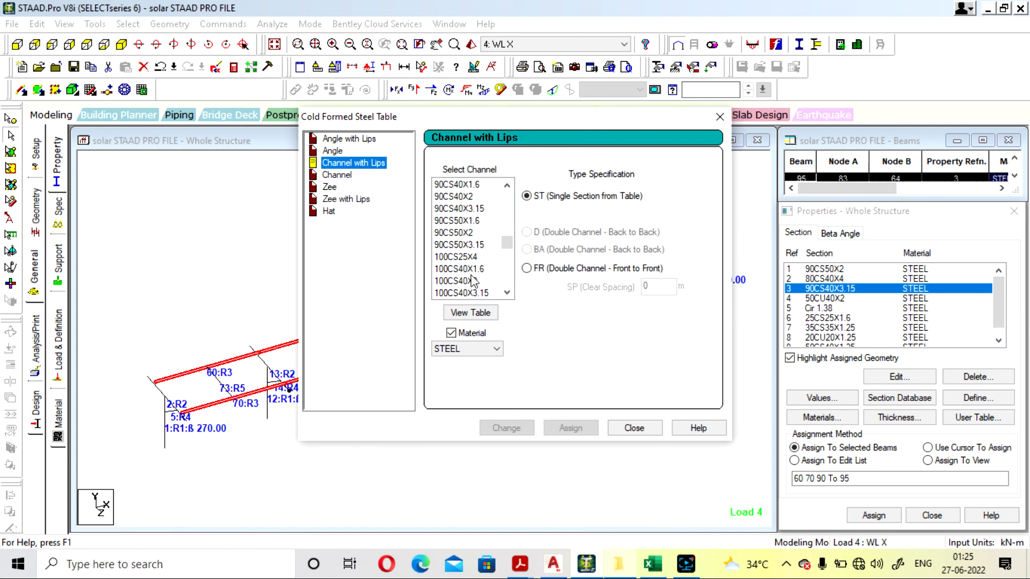
click(453, 246)
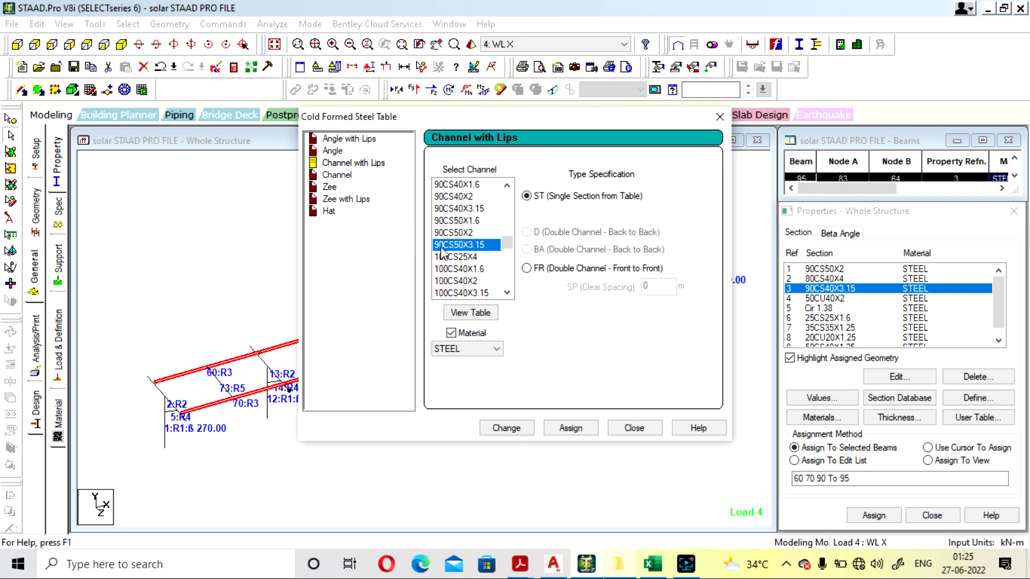
- Recheck the workbook, and apply the 90CS50X3.15 section to property 3, deleting the outdated result files
click(651, 564)
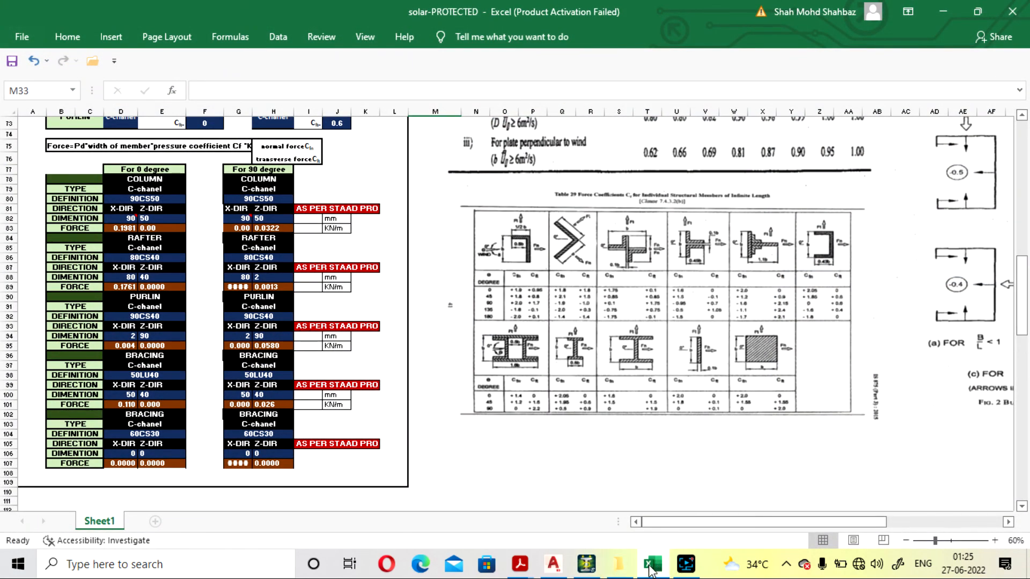
click(650, 564)
click(651, 566)
click(586, 564)
click(524, 428)
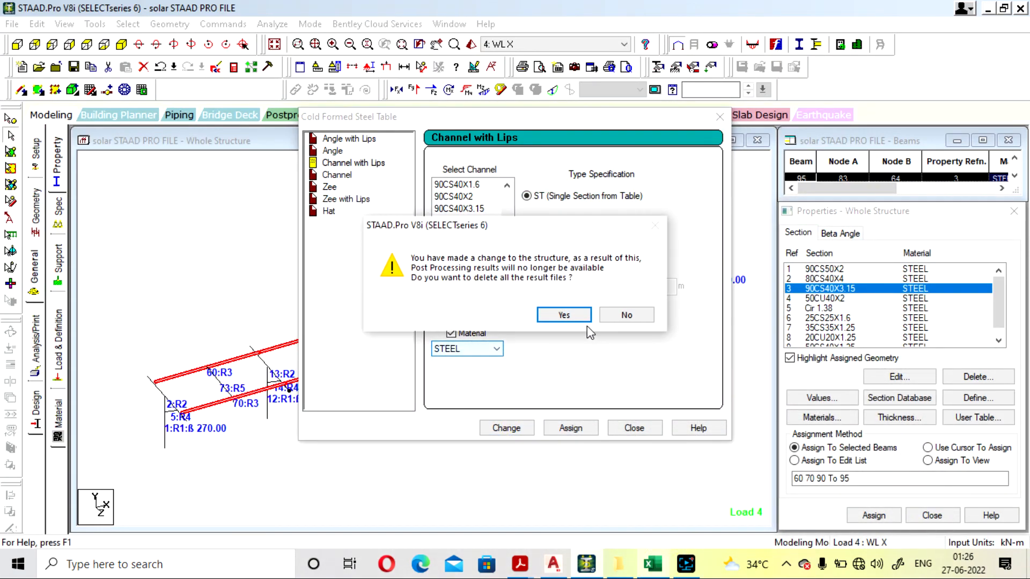
click(579, 318)
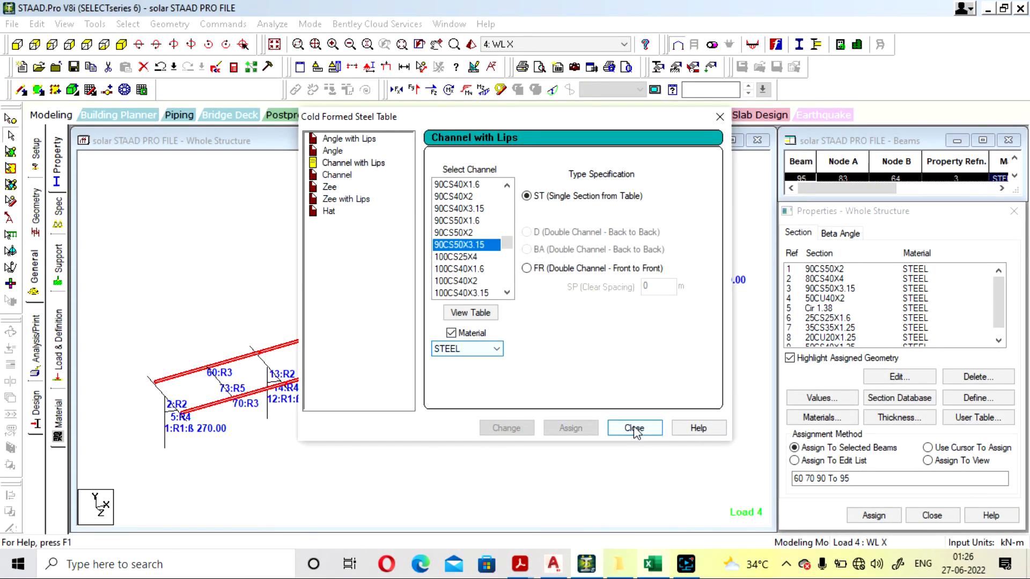
click(634, 428)
click(644, 400)
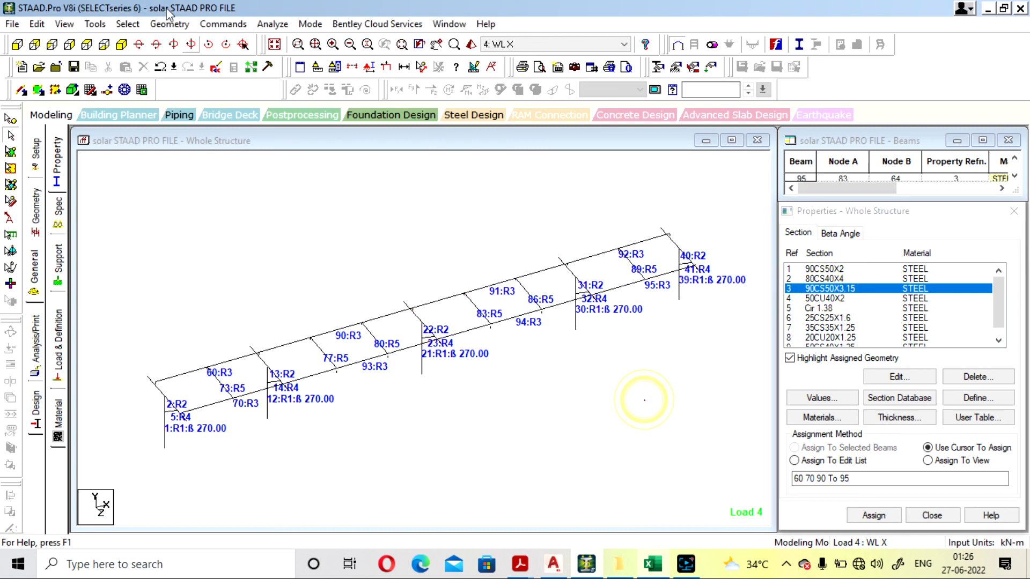
- Save the modified structure and rerun the analysis with the changed purlin section
click(272, 23)
click(281, 43)
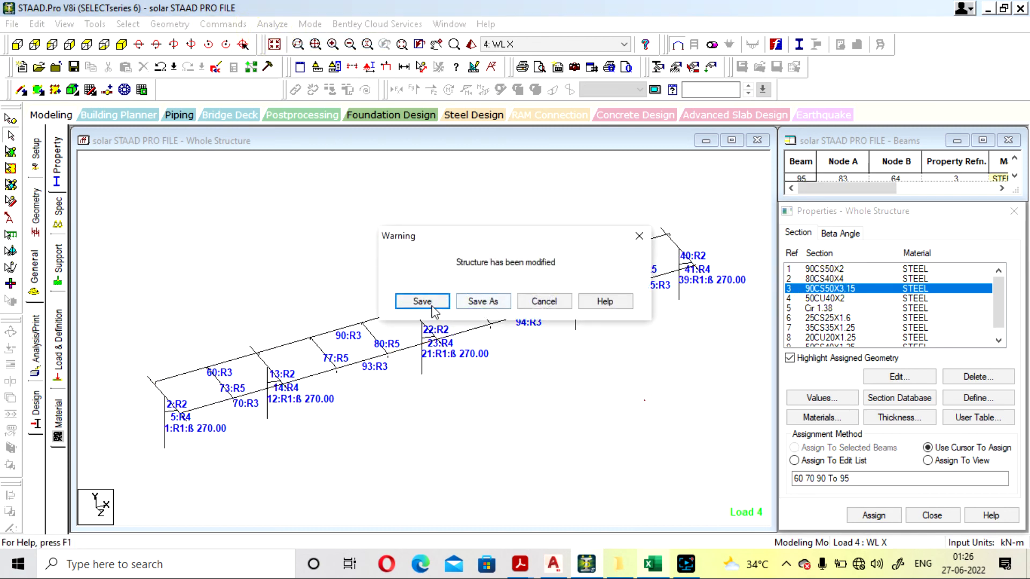
click(422, 302)
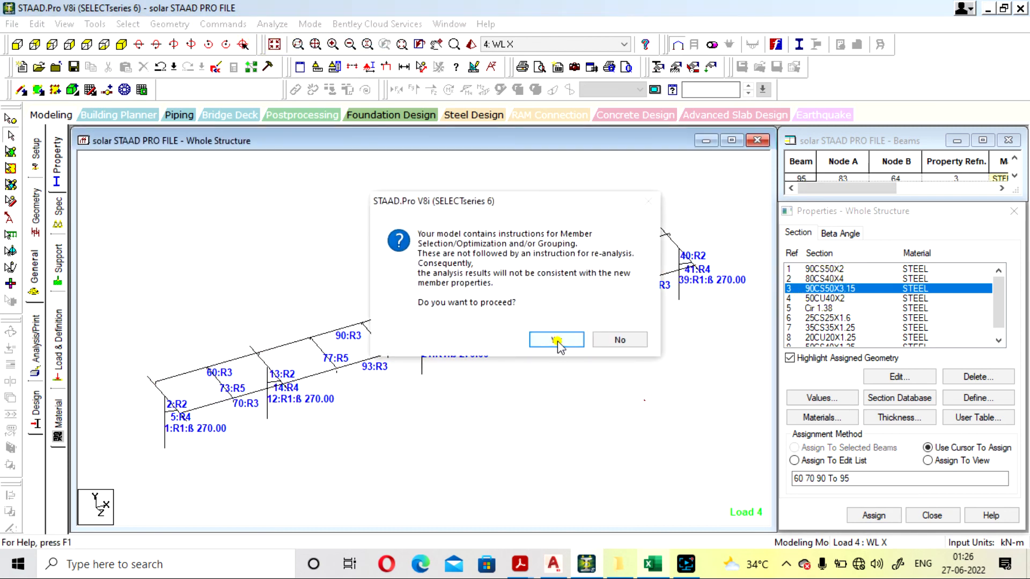
click(557, 340)
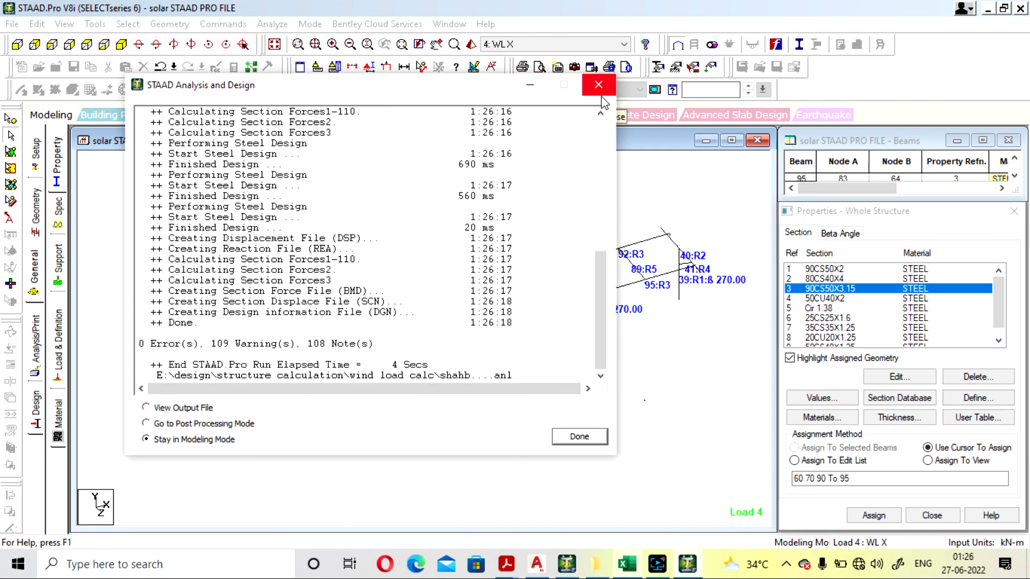
click(600, 93)
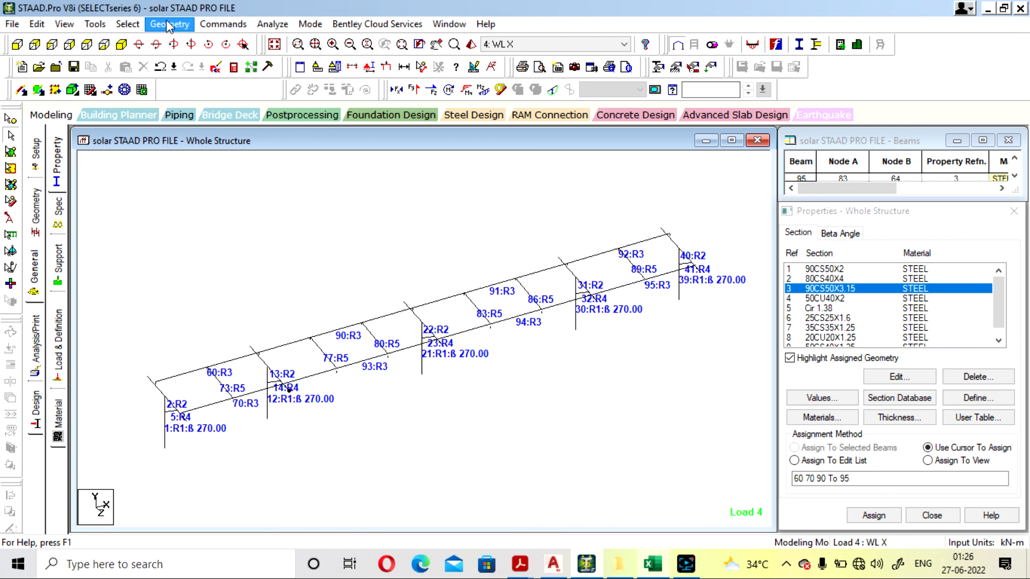
- Select all failed beams by specification, clear the selection, and switch to the solar workbook in Excel
click(128, 24)
mouse_move(276, 492)
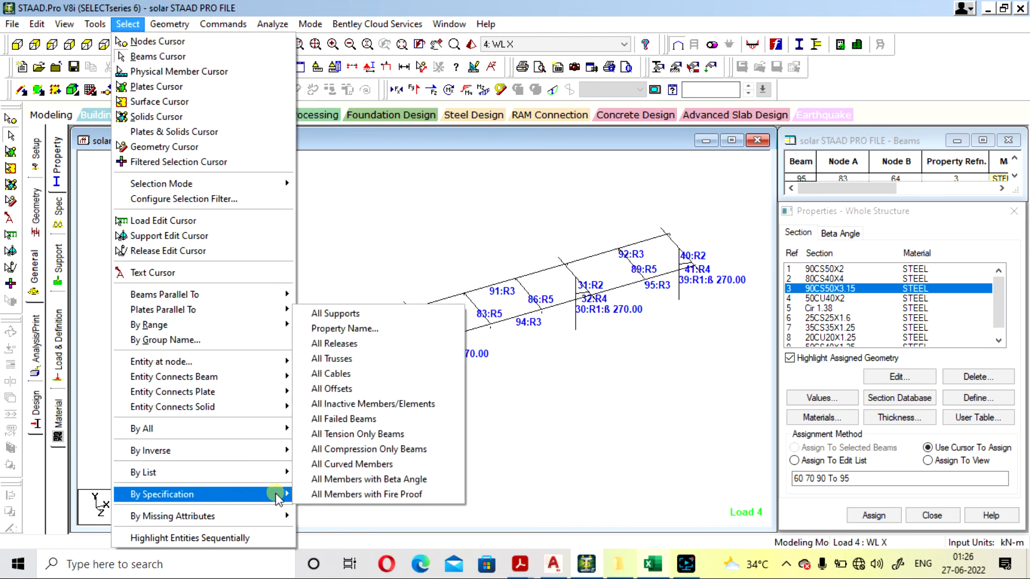
click(351, 422)
click(468, 426)
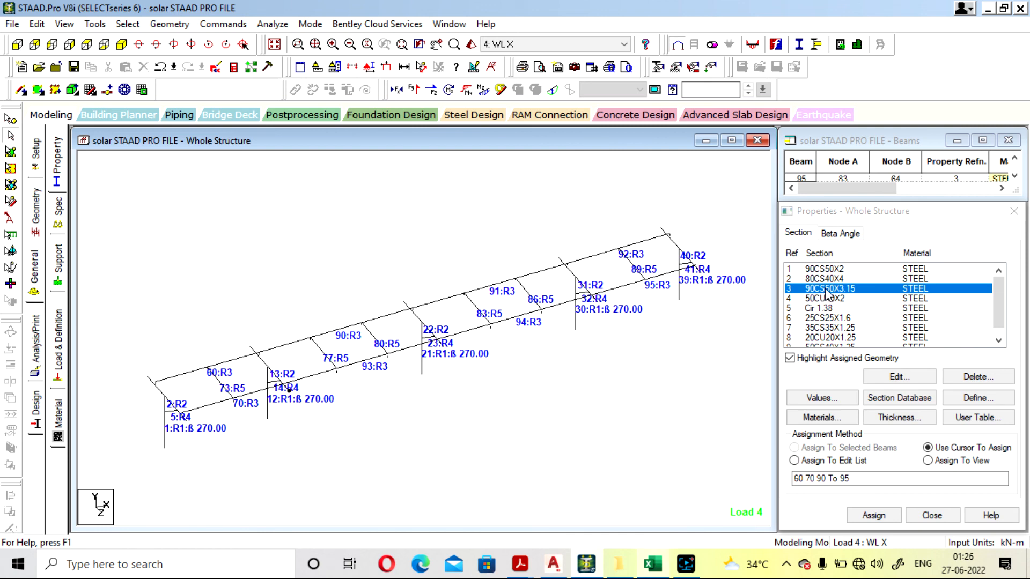
click(652, 564)
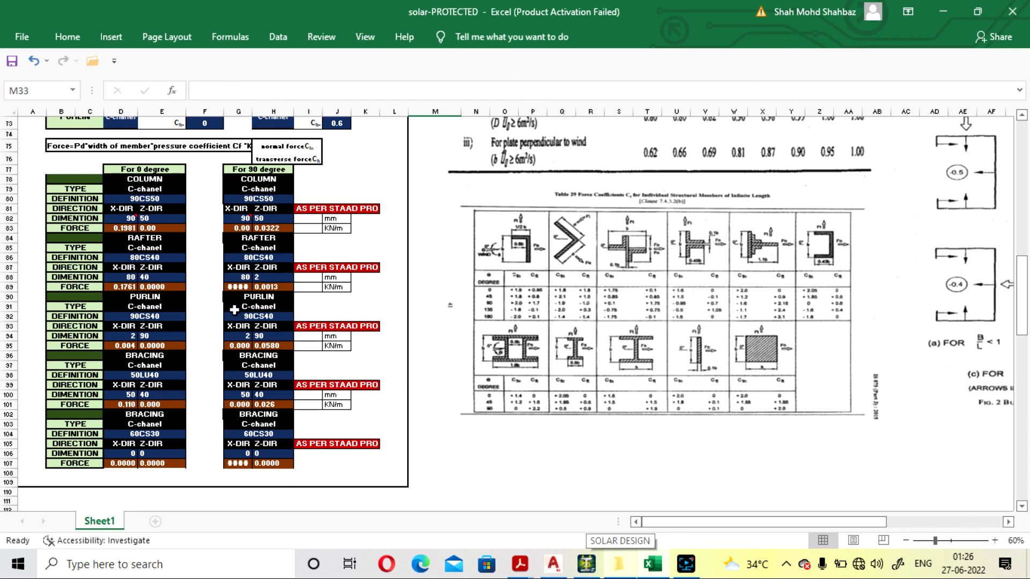
- Try a Z-direction purlin dimension of 100 mm for the 90-degree case, undo it, and return to STAAD.Pro
click(276, 336)
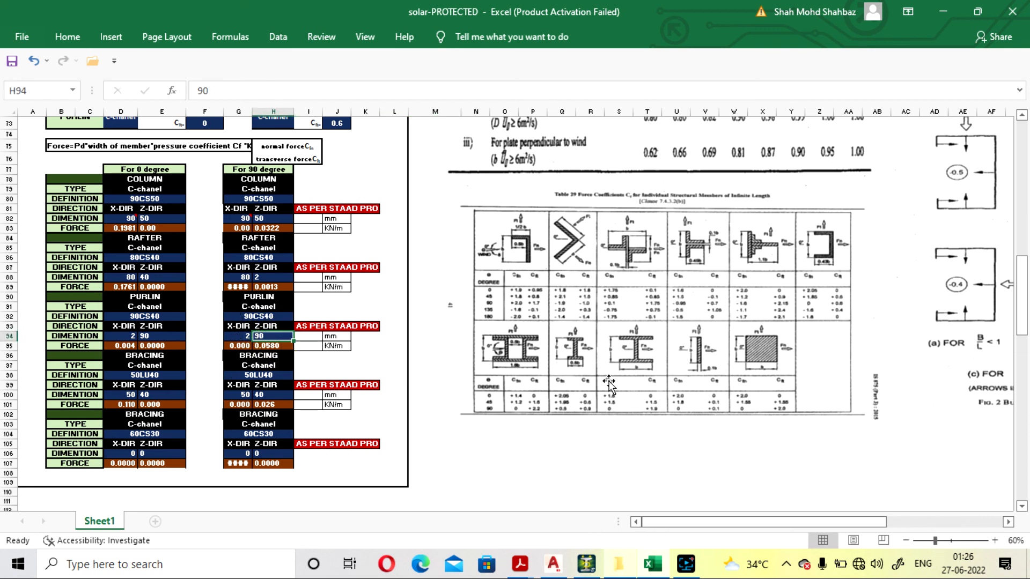
text(100)
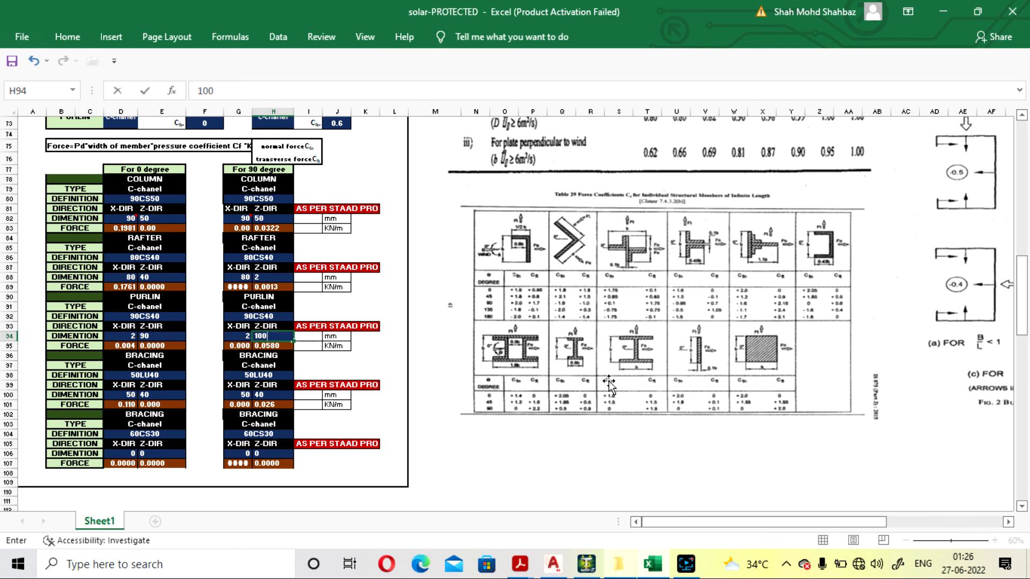
key(Return)
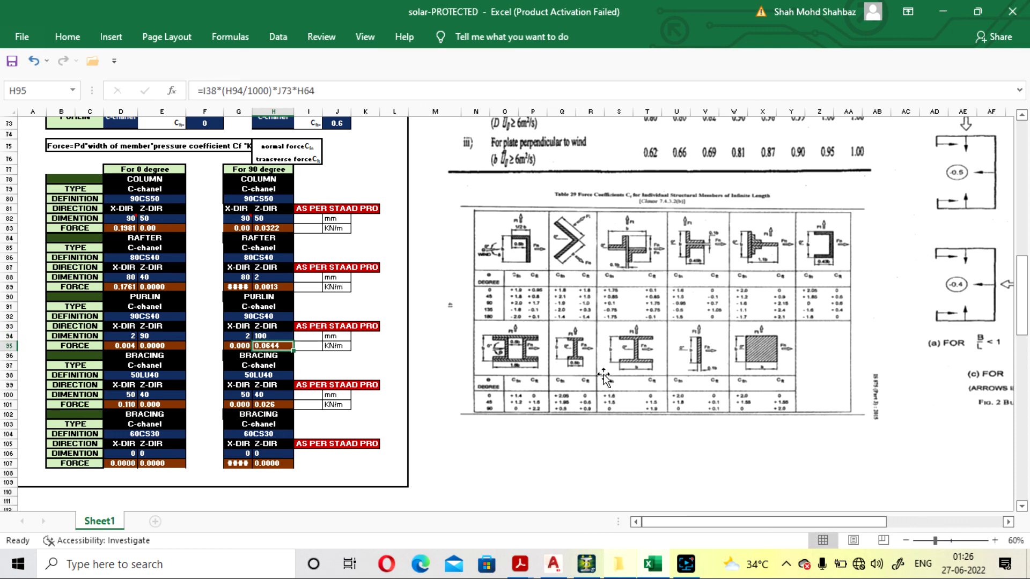
key(ctrl+z)
click(647, 454)
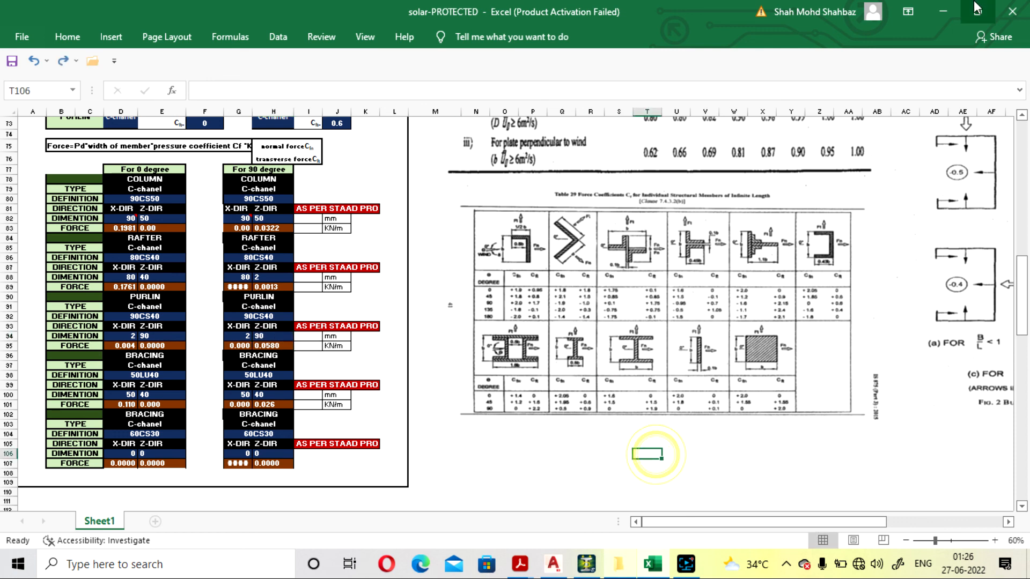
click(955, 11)
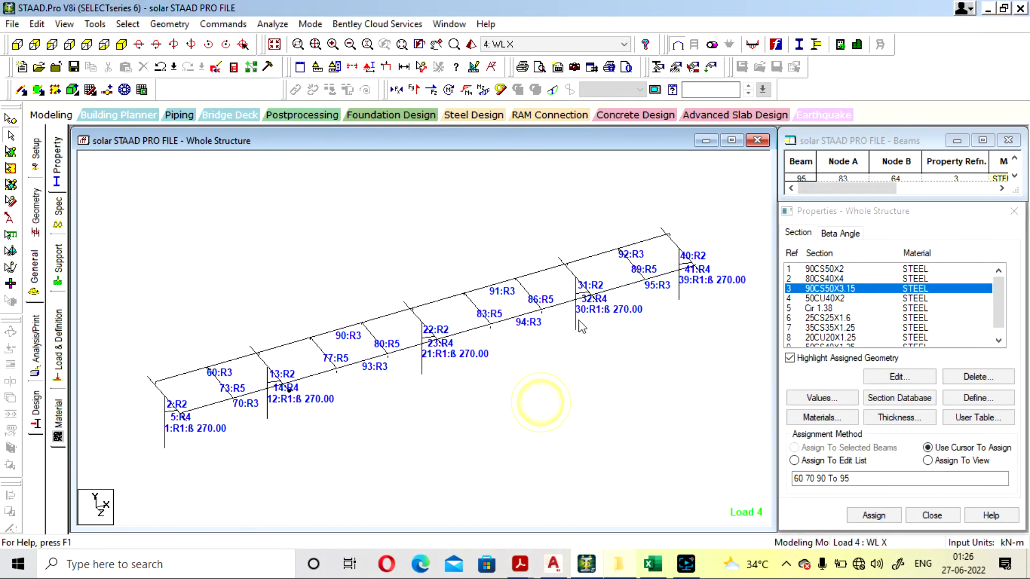
- Check the steel design result of purlin beam 94, close its properties, and clear the selection
click(172, 379)
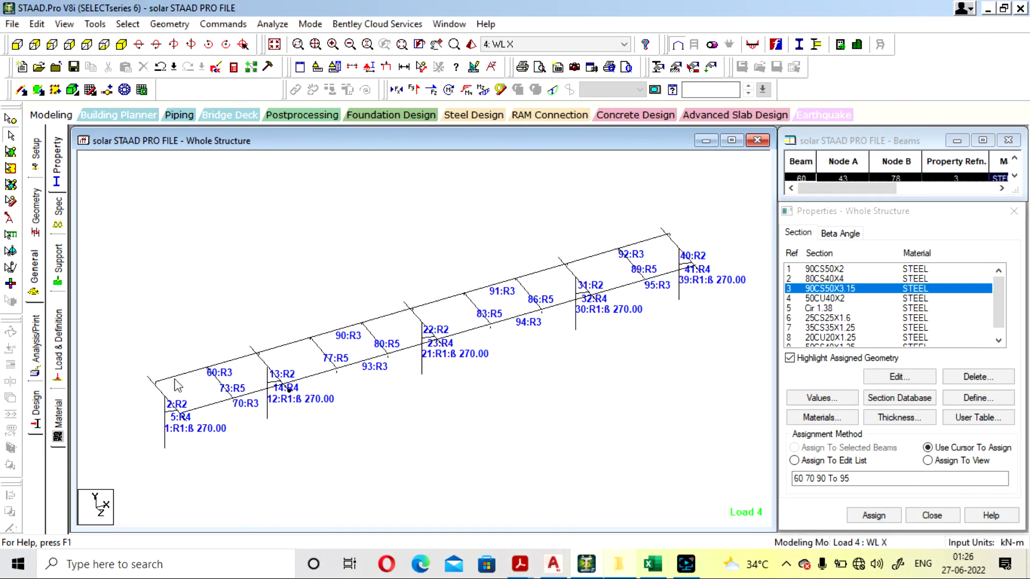
click(304, 279)
scroll(304, 288, down, 1)
scroll(304, 288, down, 1)
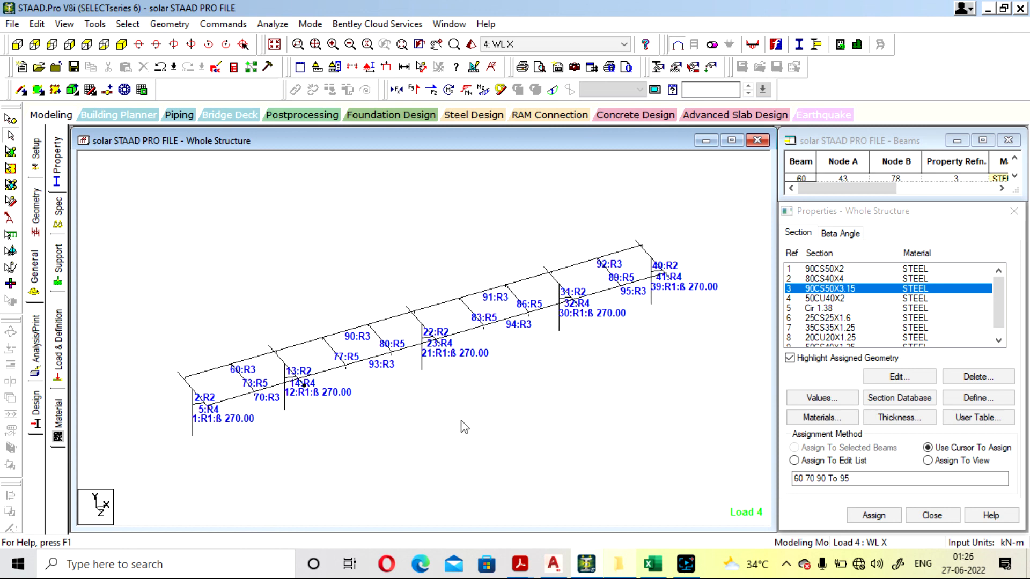
scroll(461, 421, up, 3)
click(279, 216)
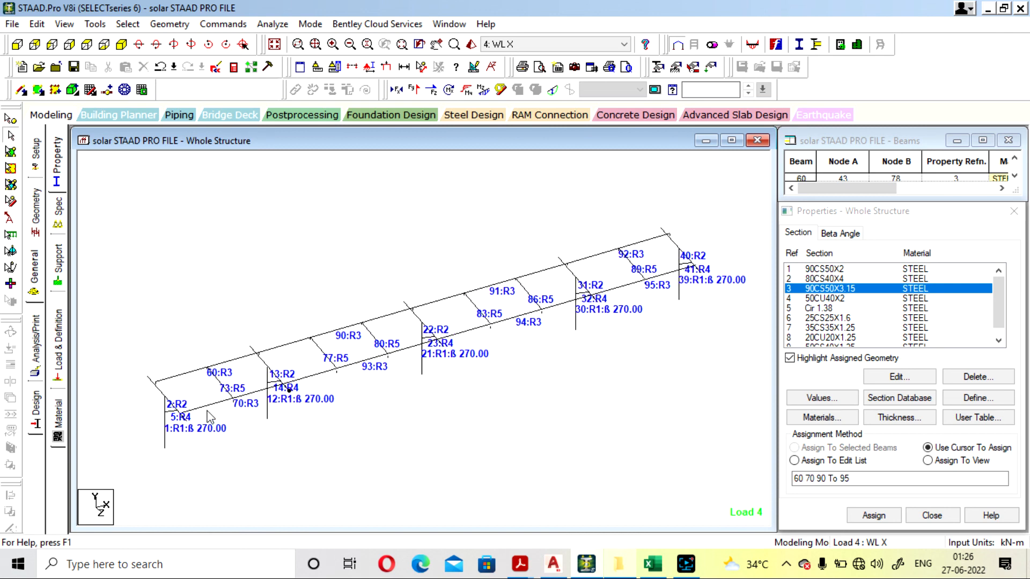
double_click(464, 329)
click(665, 131)
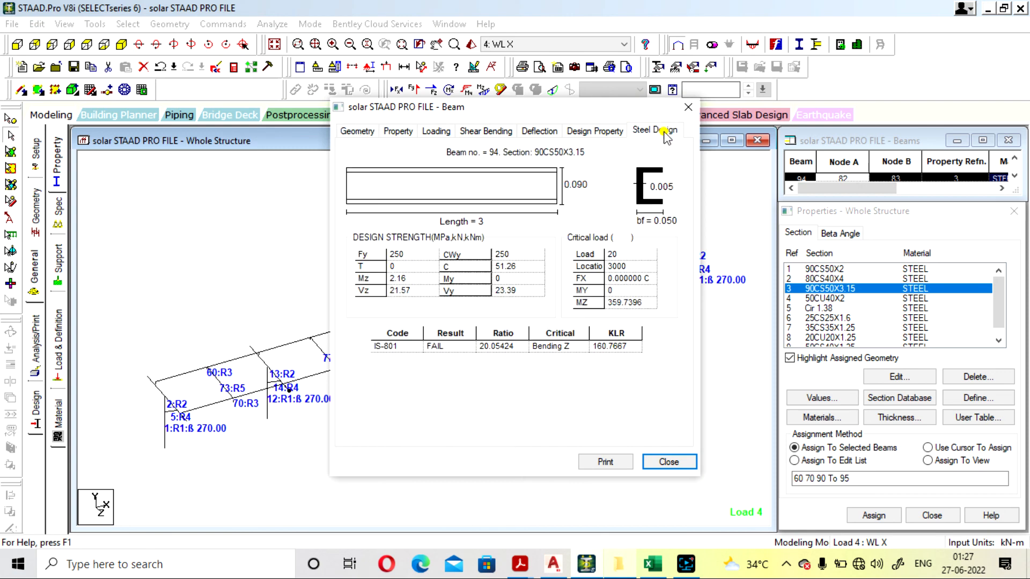
click(687, 107)
click(565, 415)
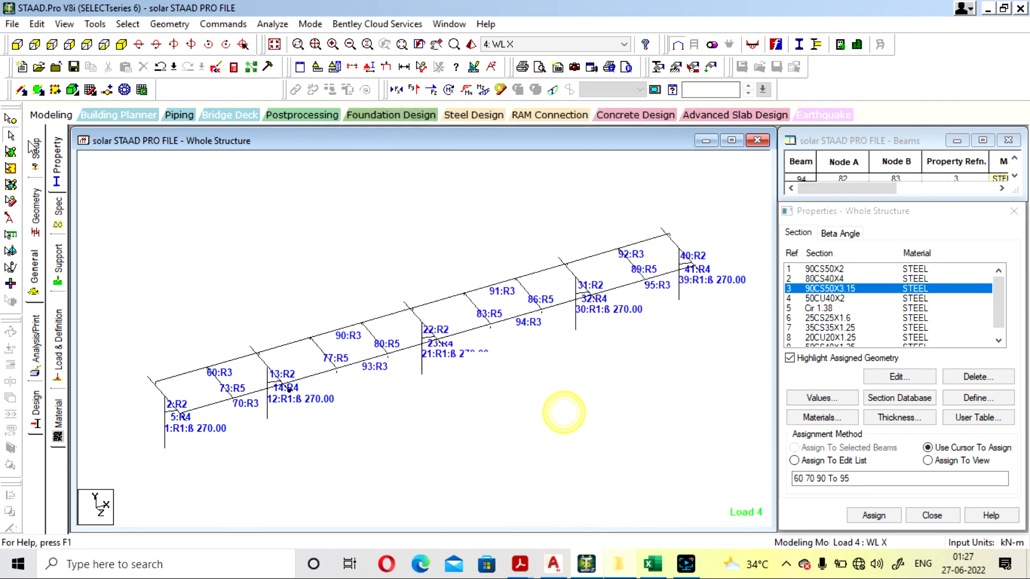
- Display the structure's supports, highlight the nodes assigned to Support 2, and clear the node selection
click(35, 215)
click(43, 290)
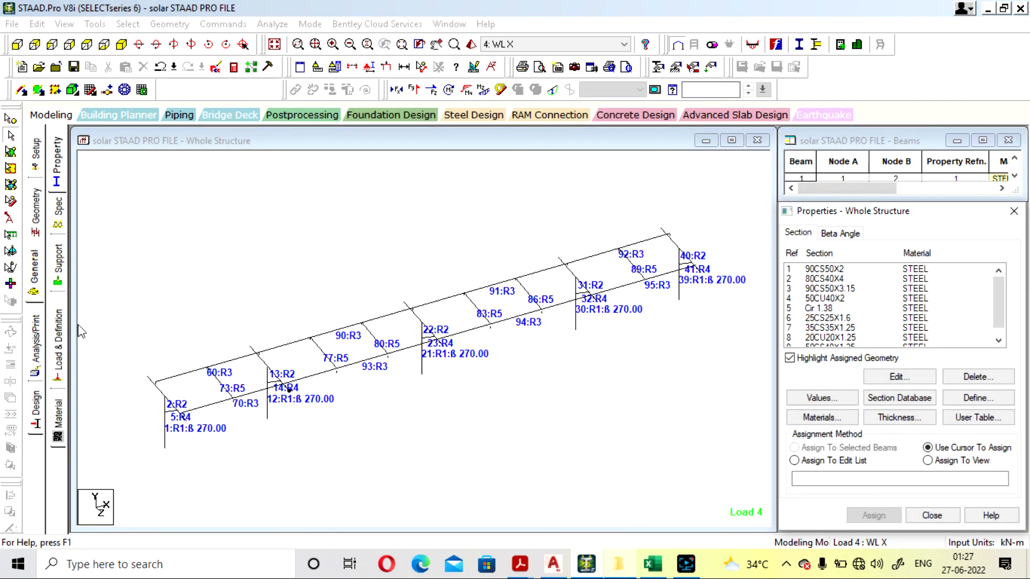
click(59, 266)
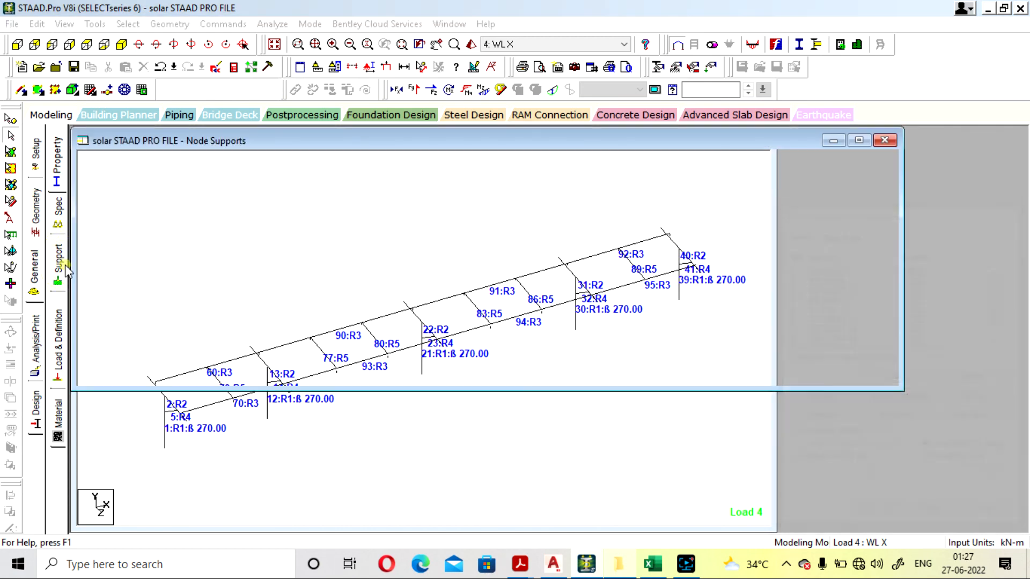
click(855, 312)
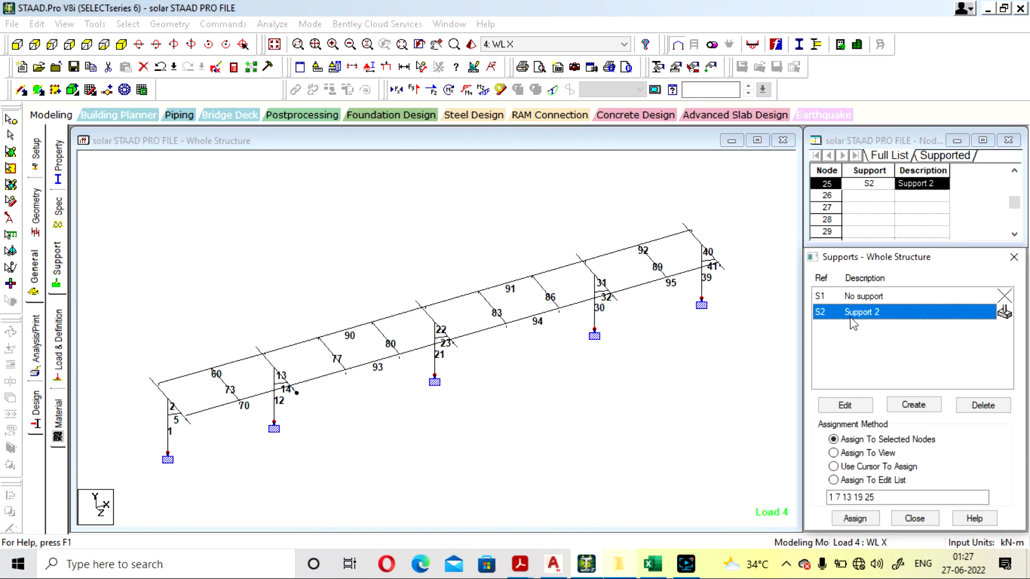
click(784, 356)
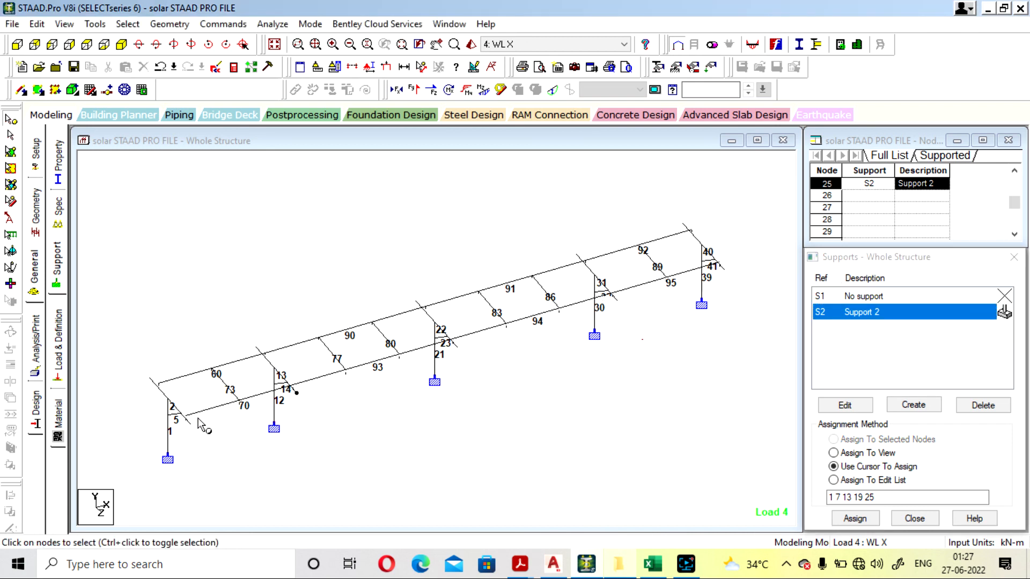
- Check the steel design result of purlin beam 70 and close its properties
click(214, 410)
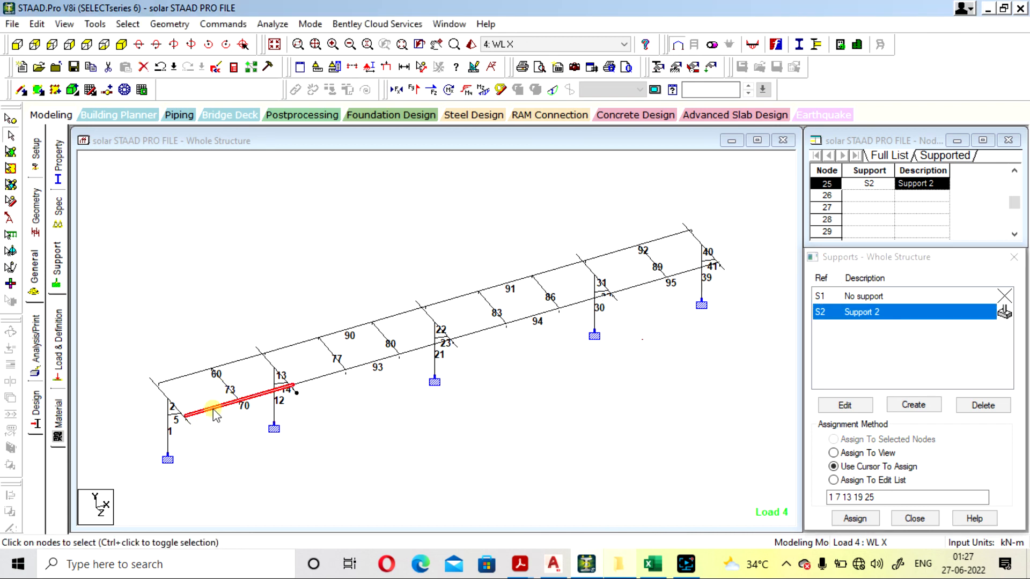
double_click(214, 411)
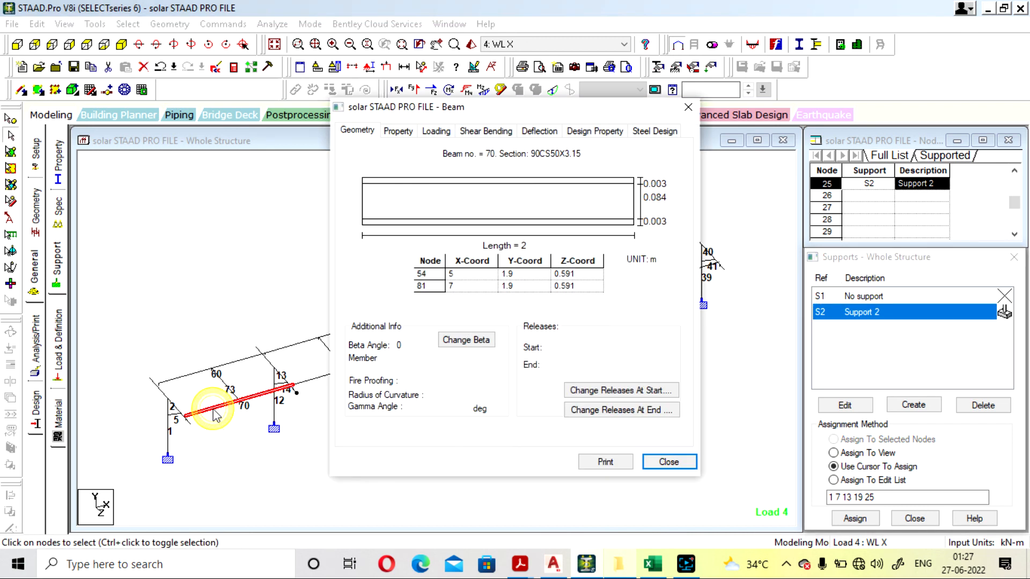
click(659, 134)
click(688, 107)
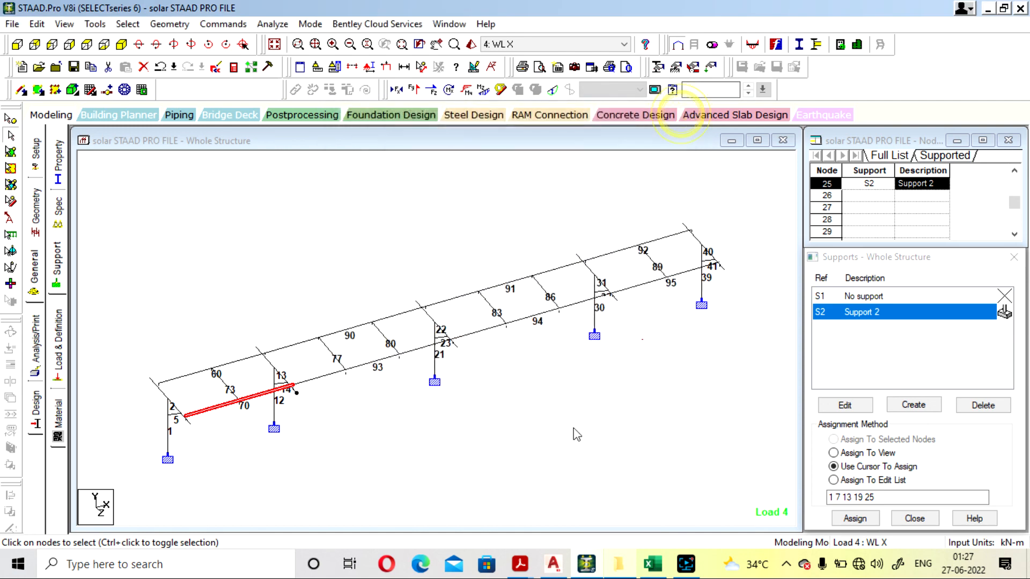
- Inspect the purlins and frames up close in a 3D rendered view of the structure, and close that view
click(471, 44)
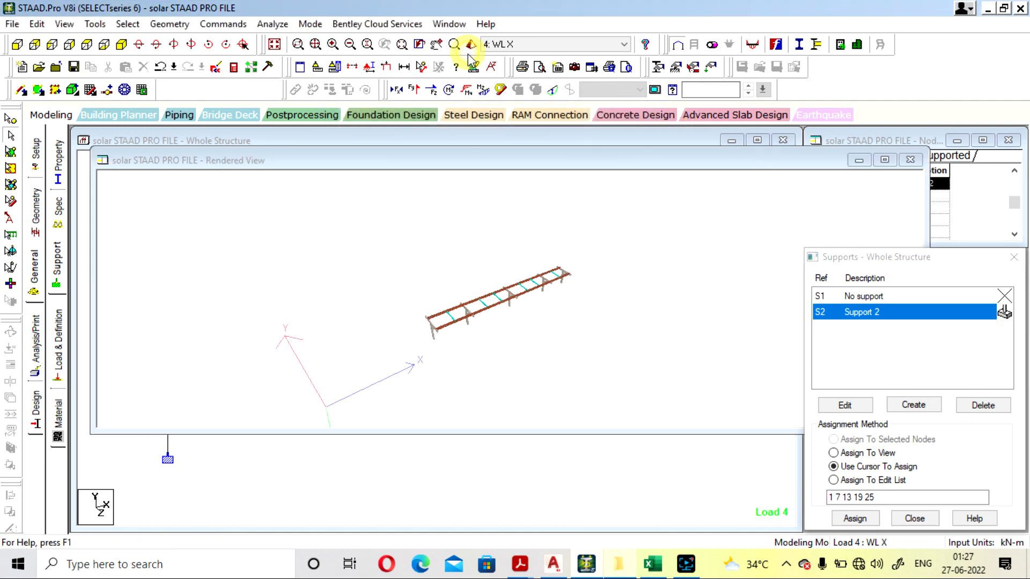
scroll(485, 316, up, 5)
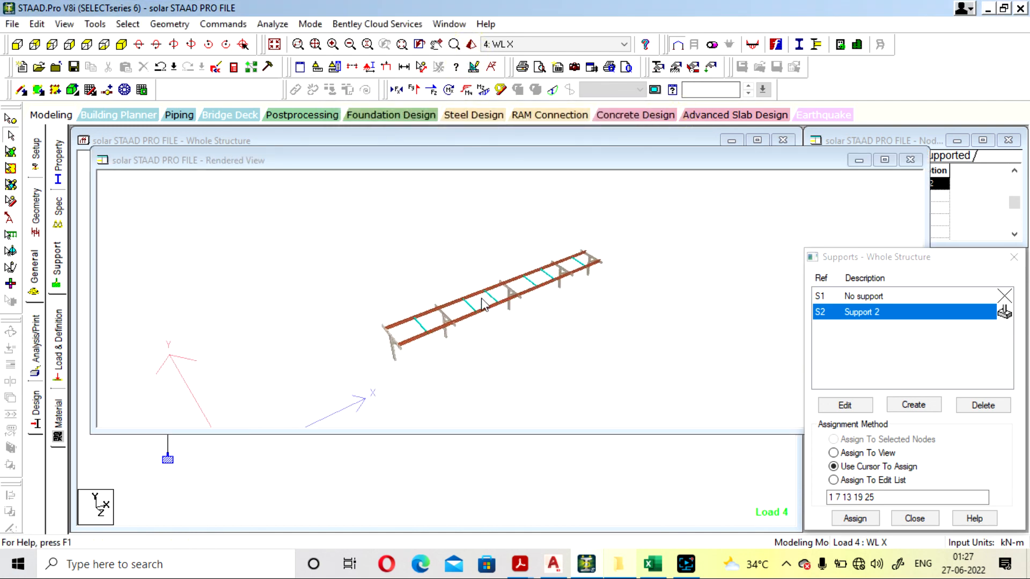
scroll(482, 304, up, 5)
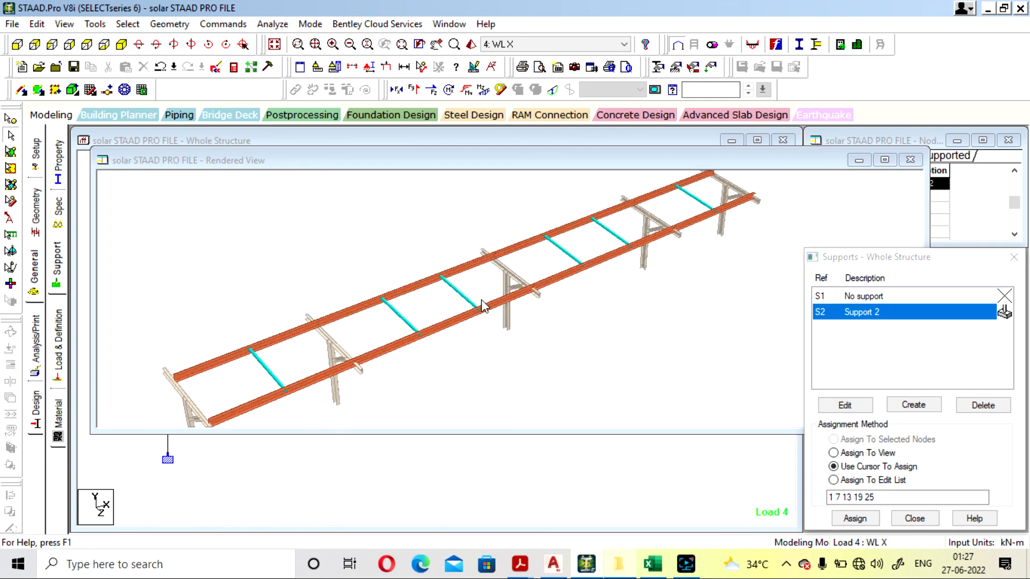
scroll(481, 305, up, 3)
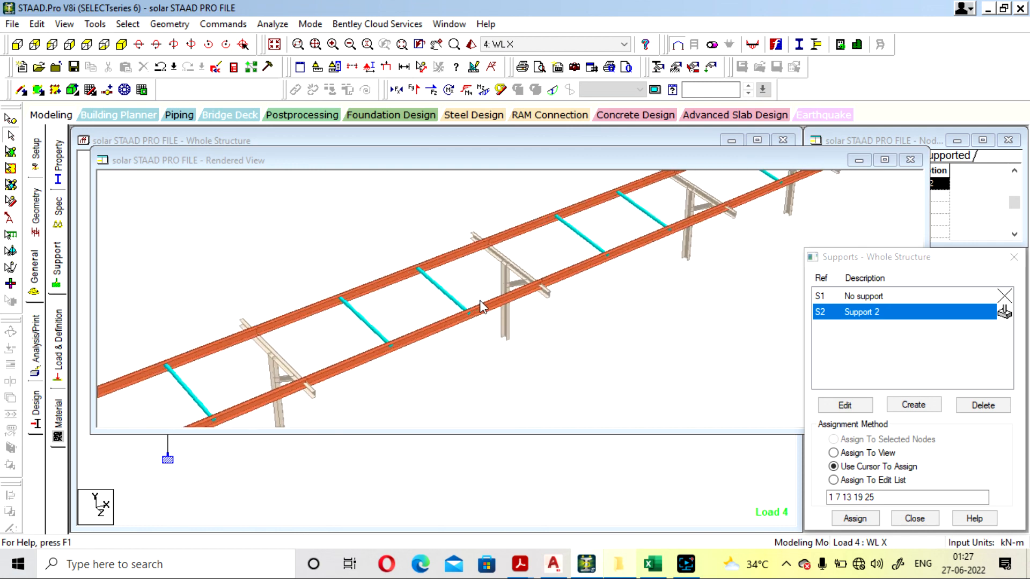
click(909, 161)
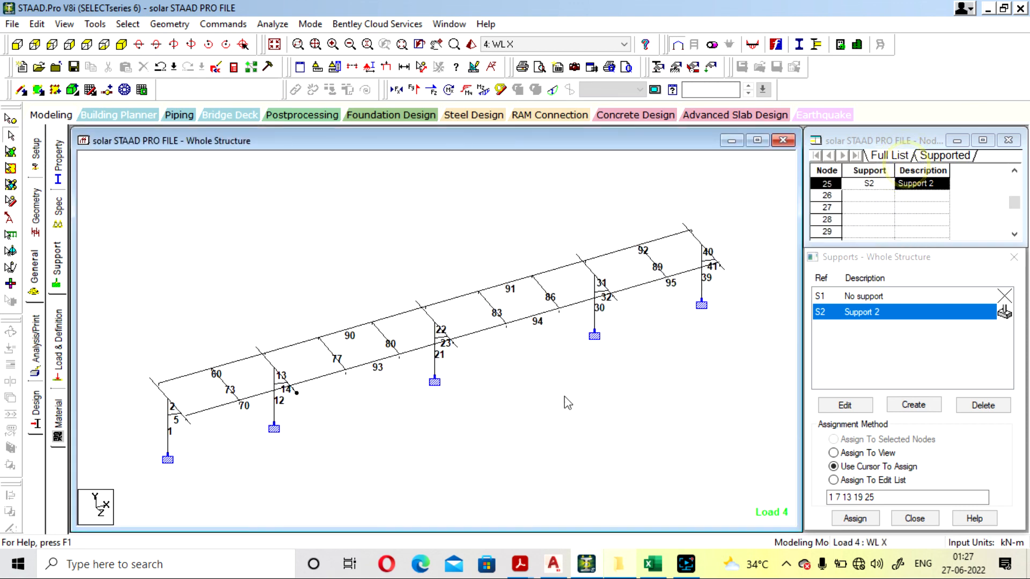
- Check the steel design results of circular beam 83 and purlin beam 92, closing each beam's properties
double_click(495, 311)
click(654, 130)
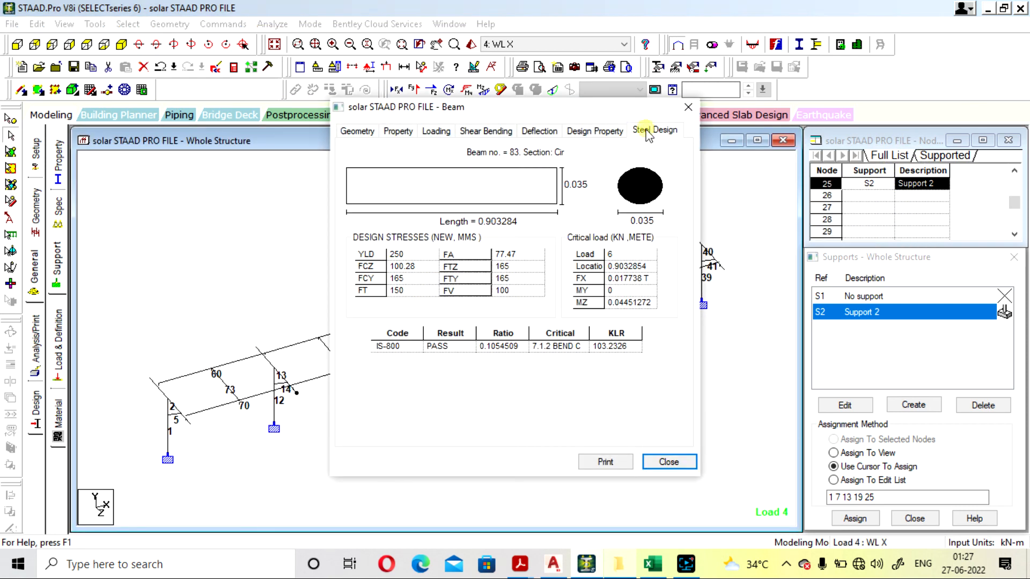
click(689, 109)
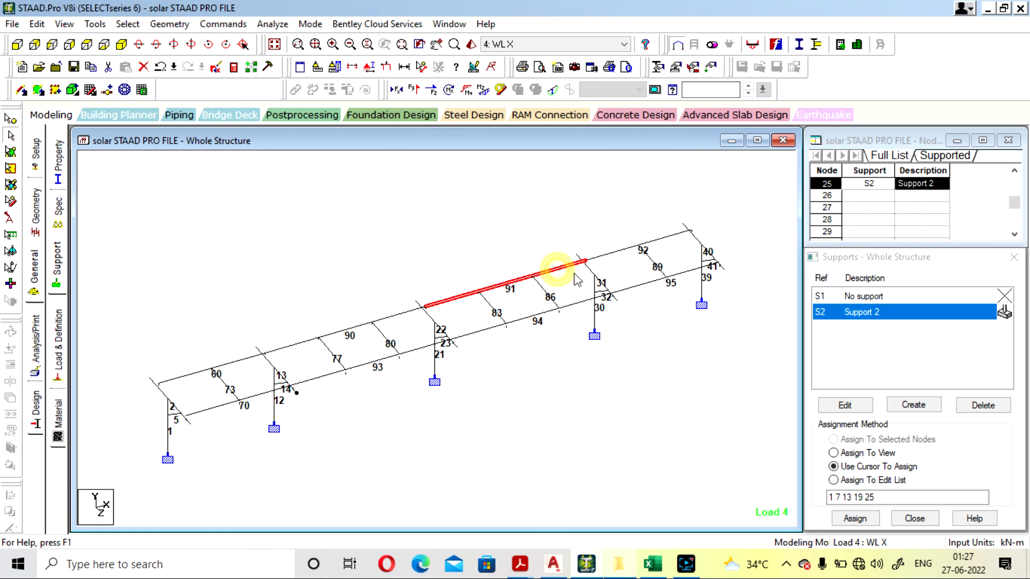
double_click(614, 256)
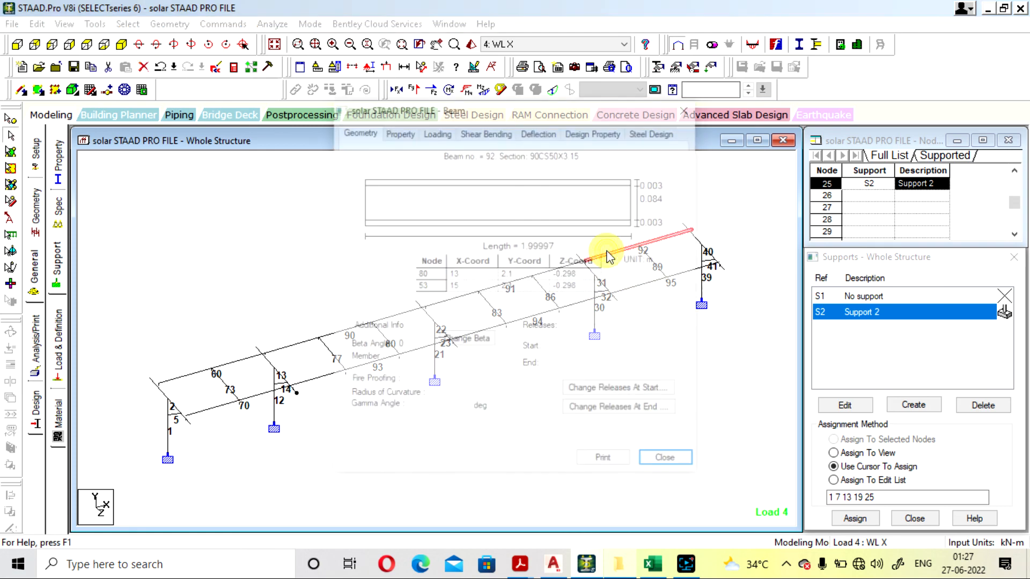
click(654, 132)
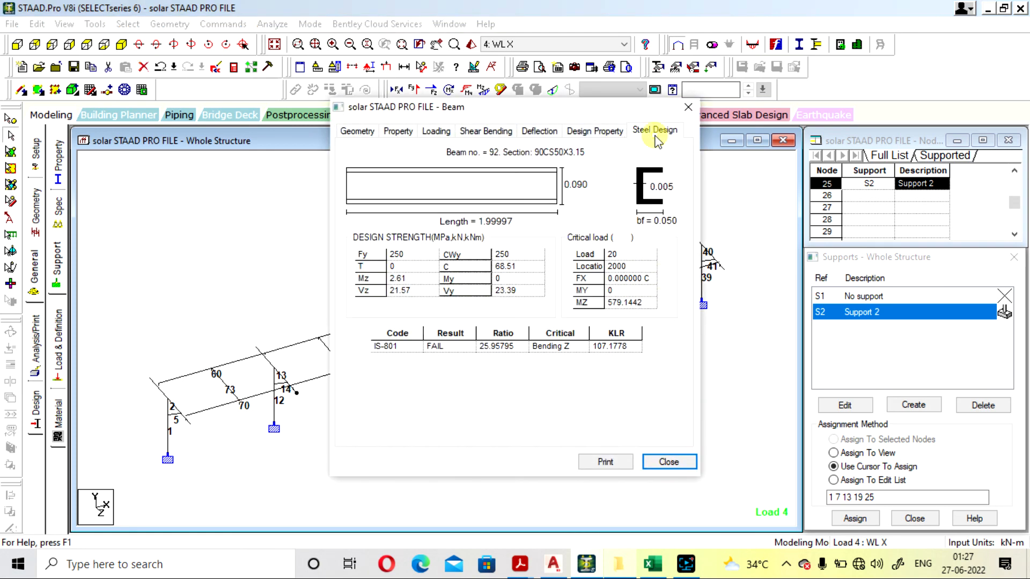
click(689, 108)
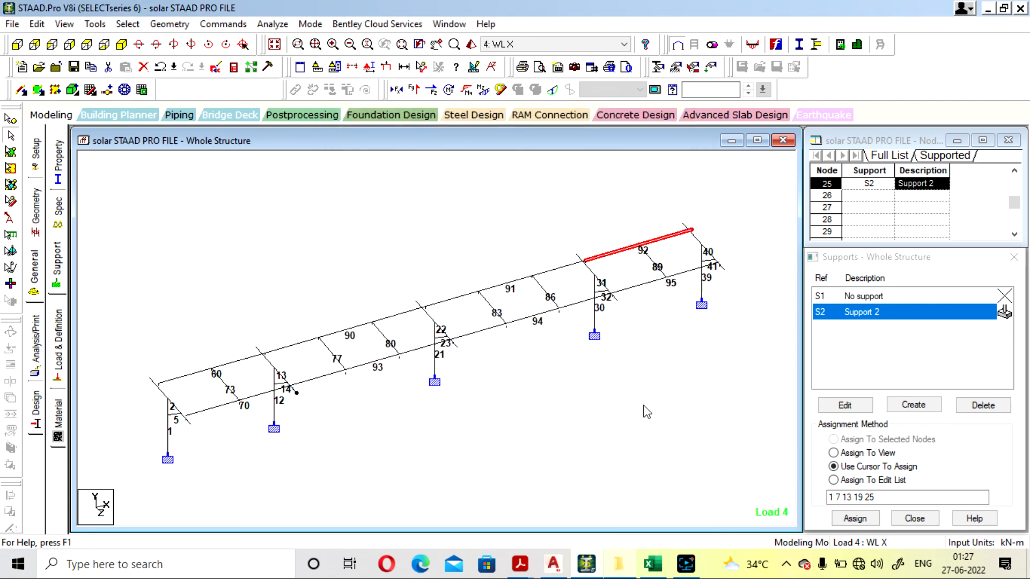
- Review the member data in the Excel workbook and the purlin layout in the AutoCAD plan, returning to STAAD.Pro
click(664, 564)
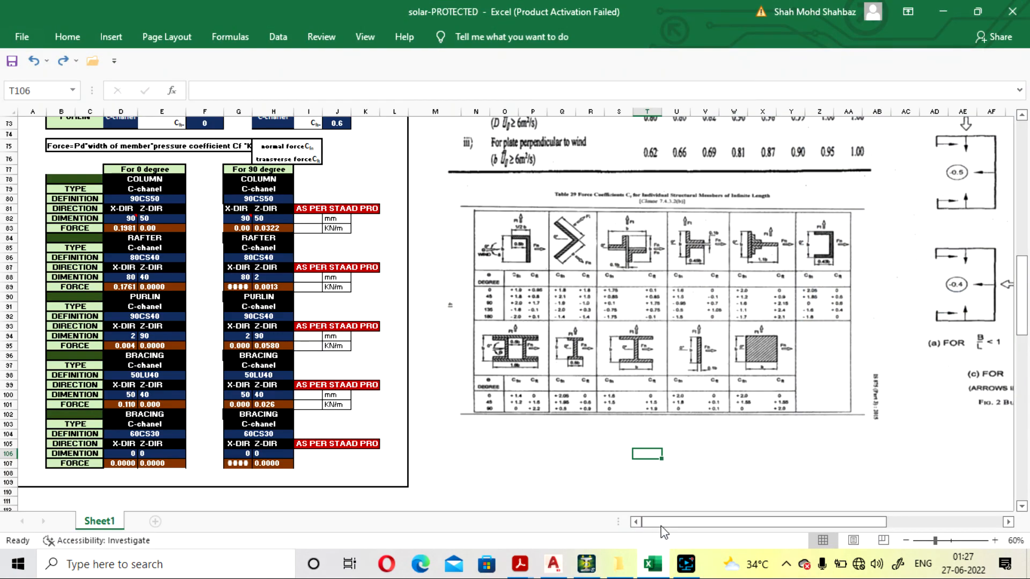
click(650, 564)
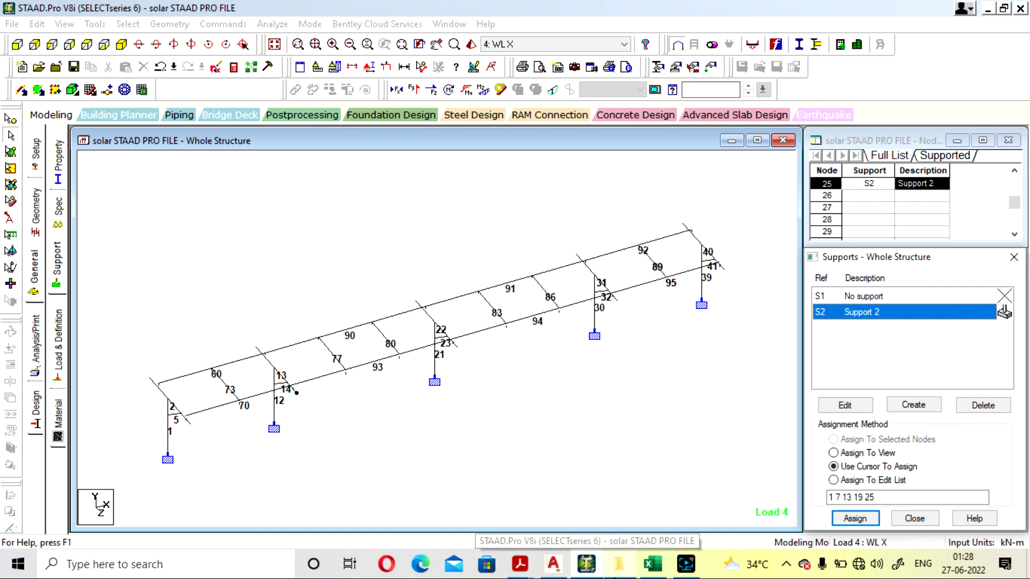
click(653, 569)
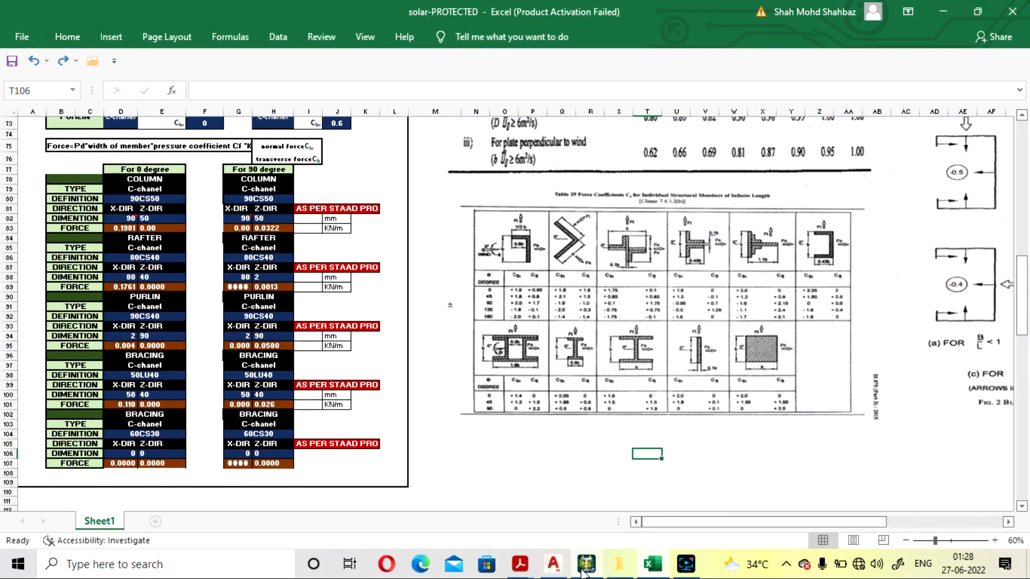
click(585, 568)
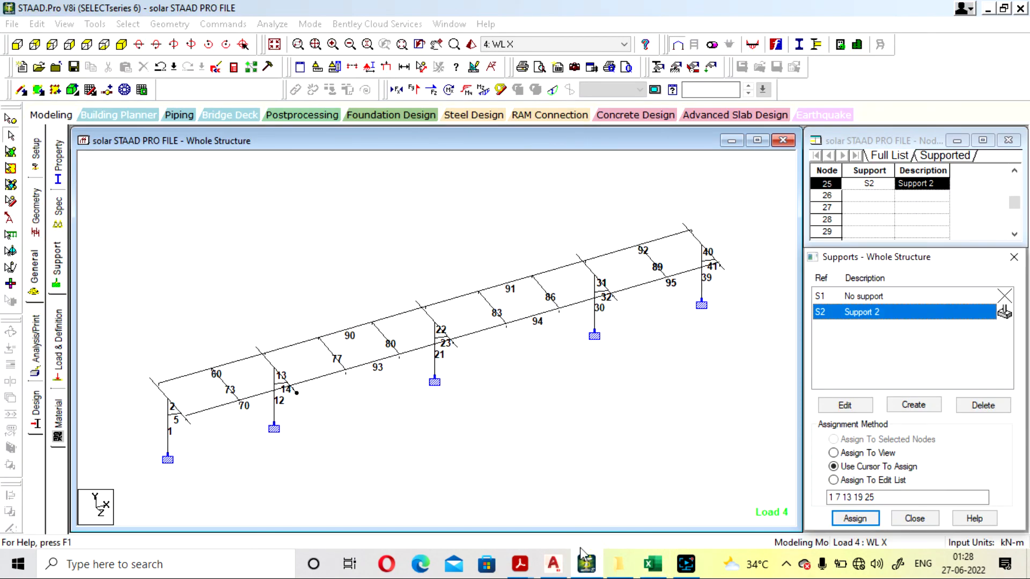
click(553, 565)
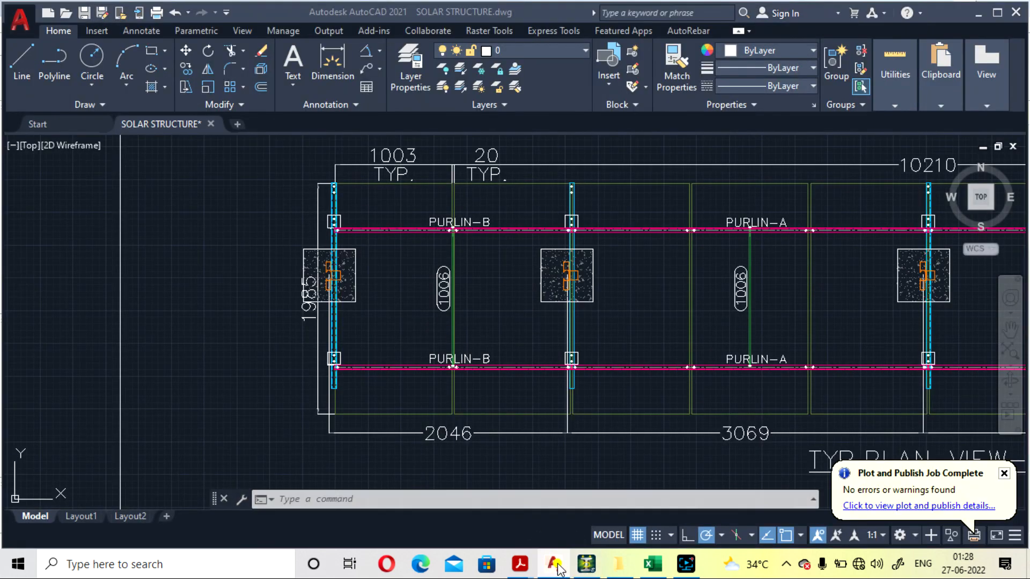
click(552, 565)
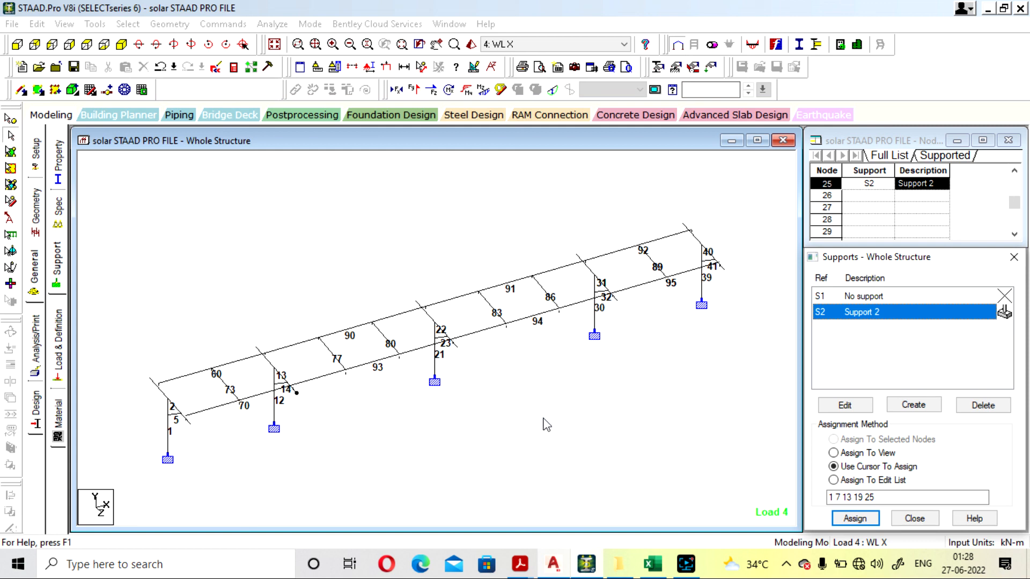
click(650, 431)
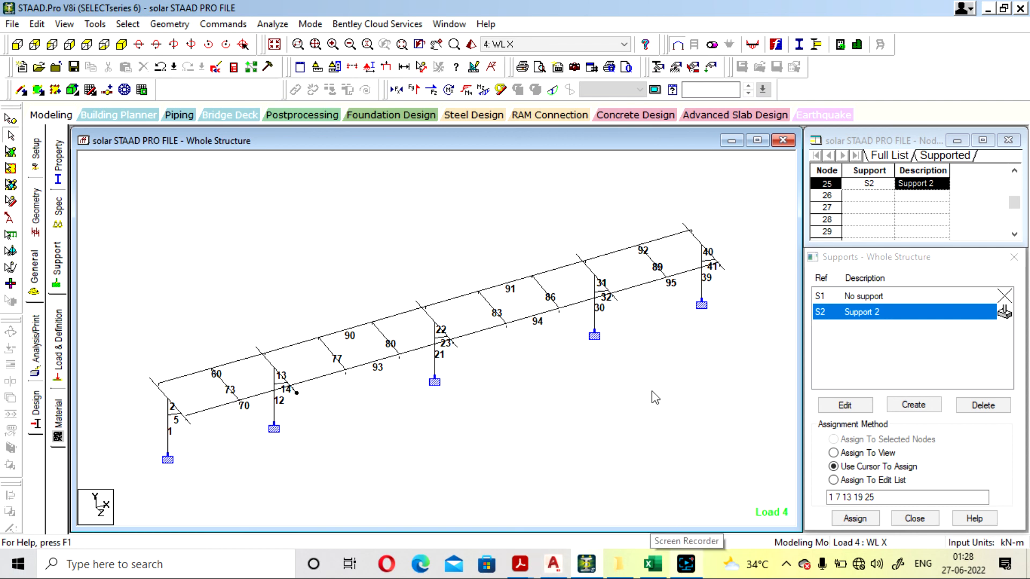
click(652, 563)
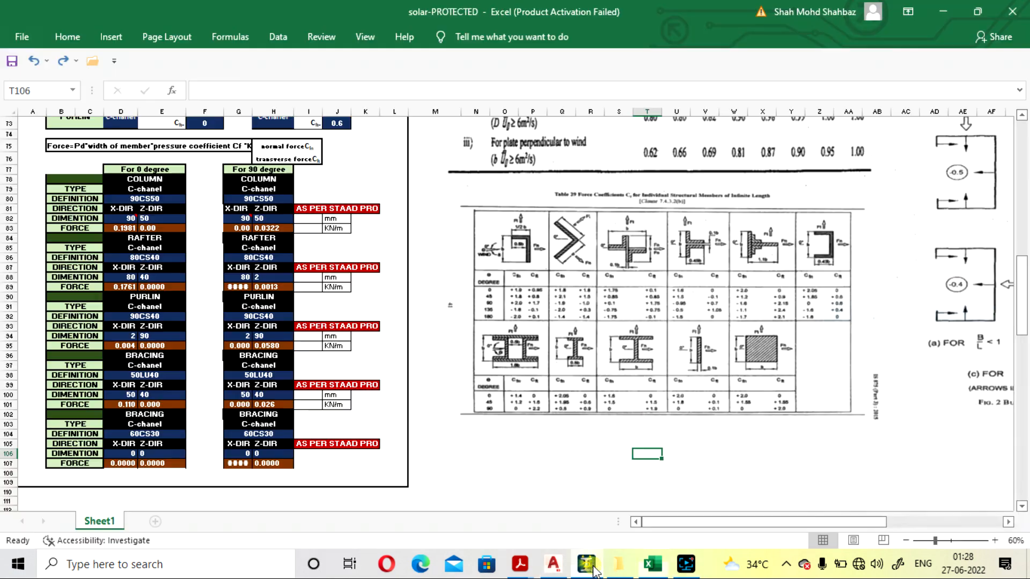
click(686, 564)
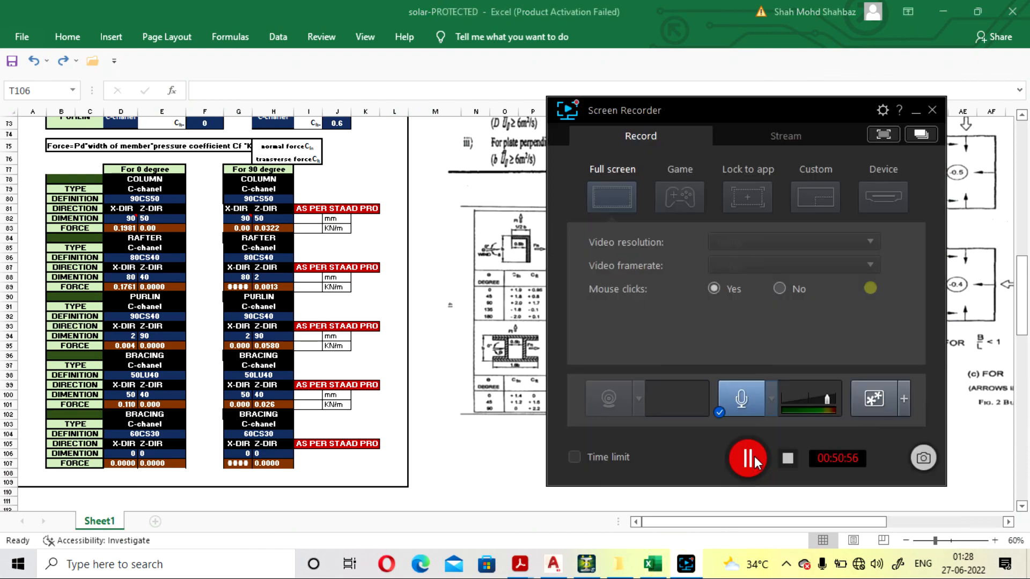